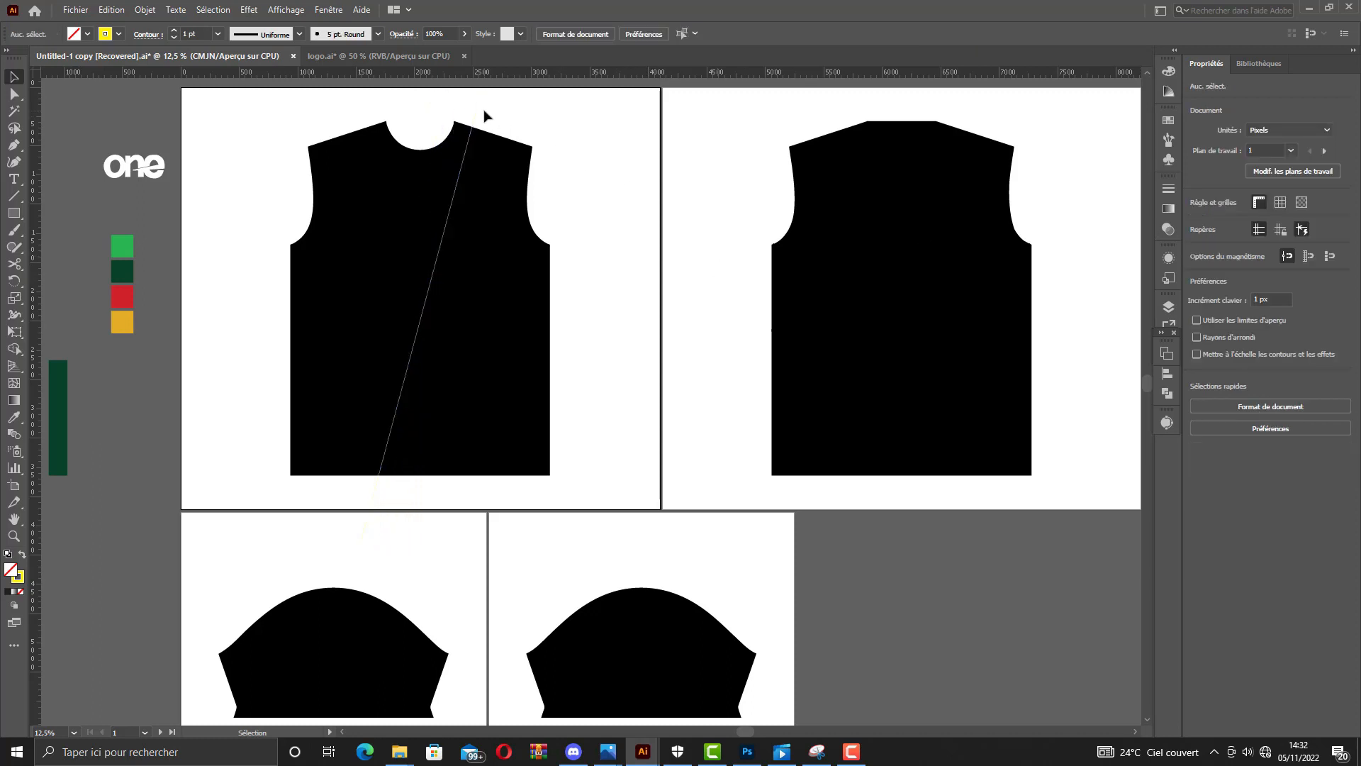
# Move the slanted line across the front panel until it passes through the middle of the neckline.
pyautogui.click(620, 34)
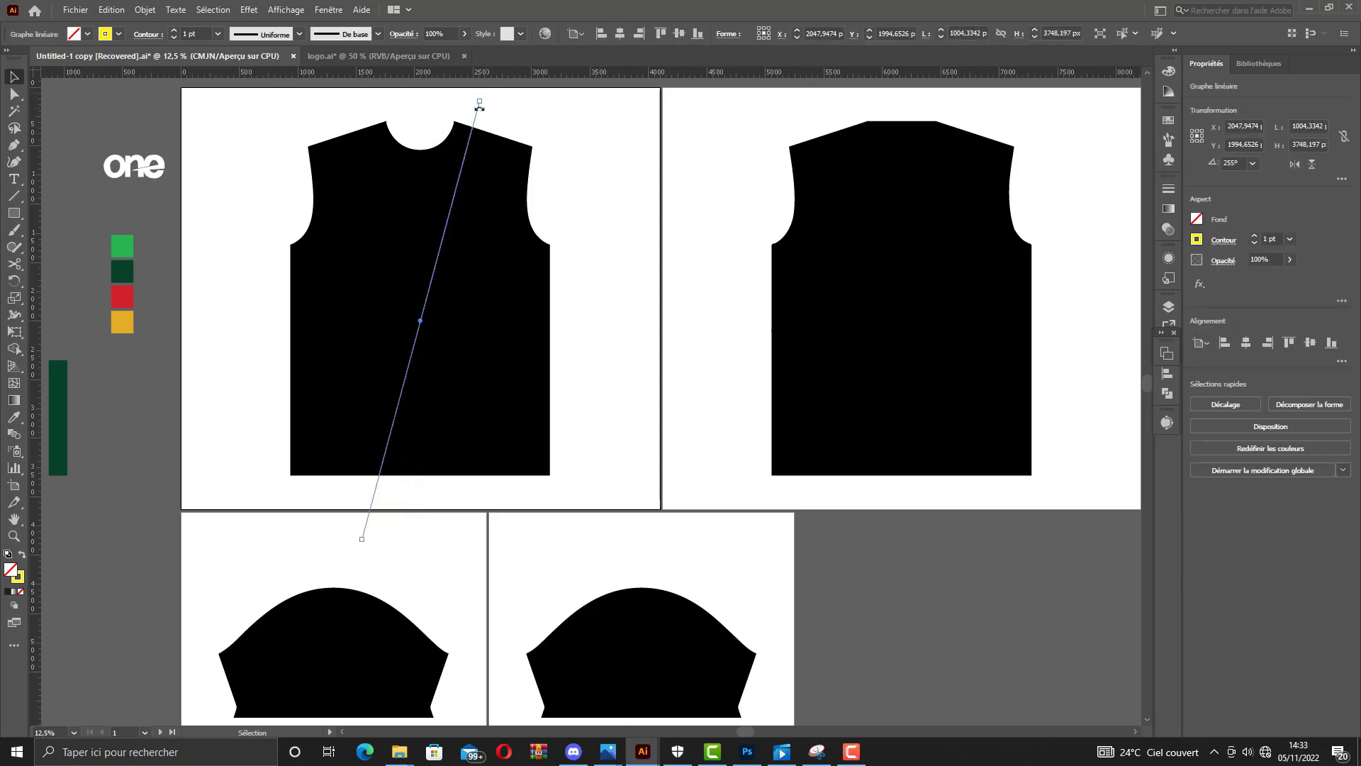
pyautogui.moveTo(476, 117); pyautogui.dragTo(436, 121)
pyautogui.click(440, 123)
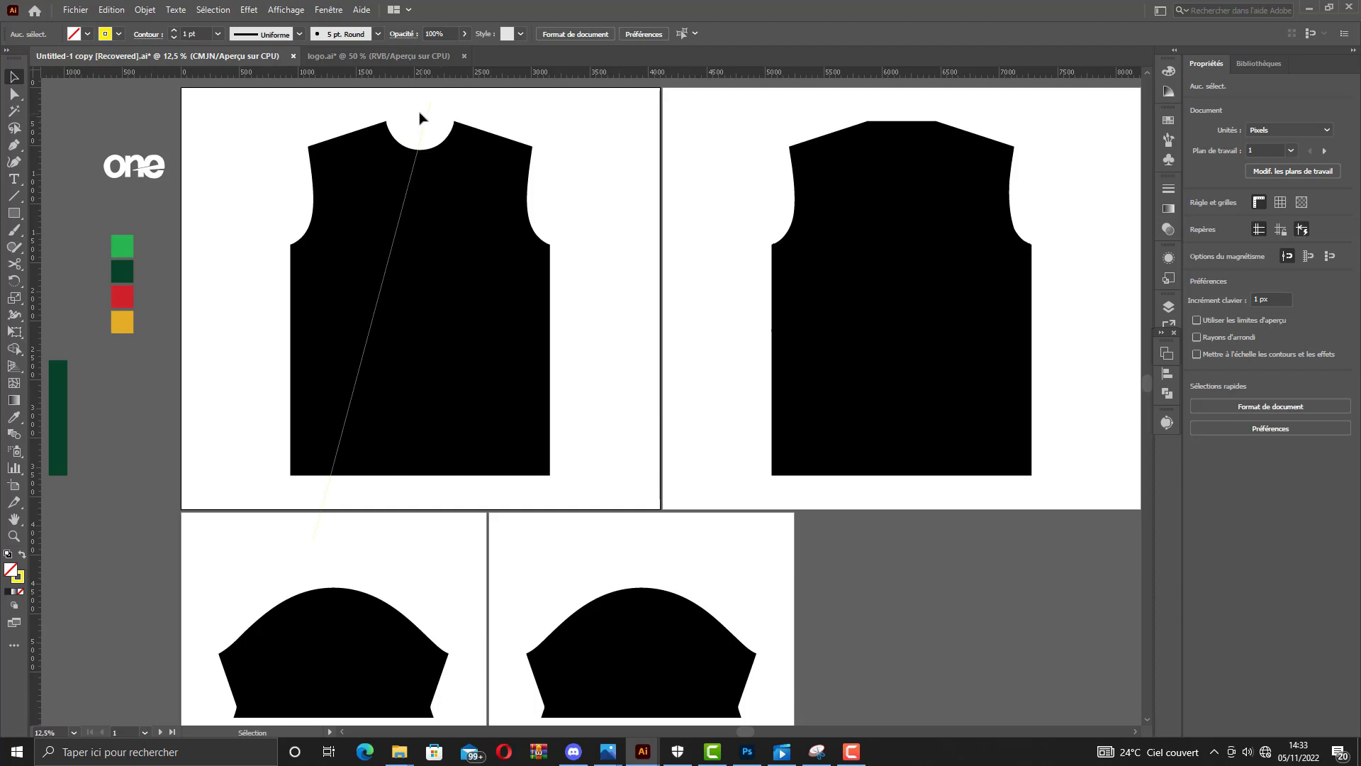
# Create a mirrored copy of the slanted line and move it so both lines cross at the centre of the neckline.
pyautogui.click(423, 119)
pyautogui.click(145, 9)
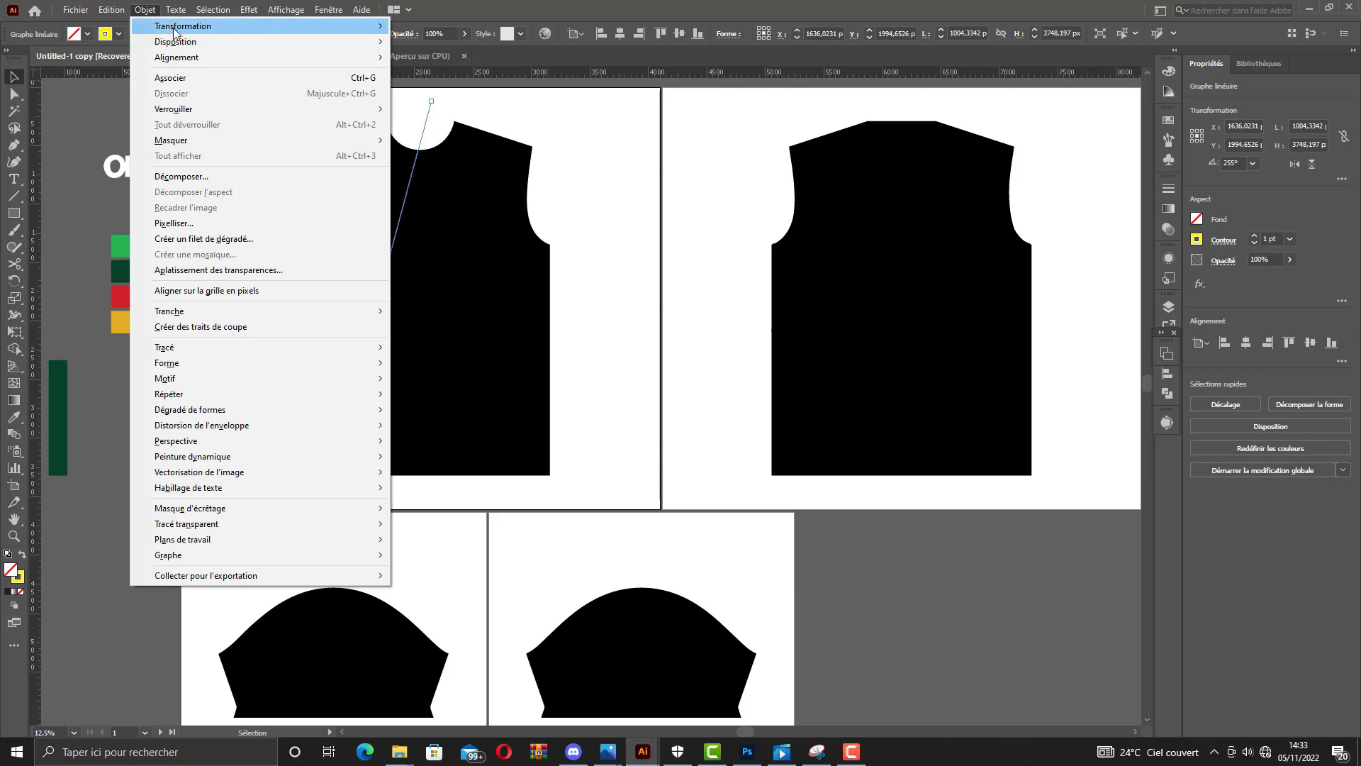
pyautogui.moveTo(174, 29)
pyautogui.click(429, 72)
pyautogui.click(618, 400)
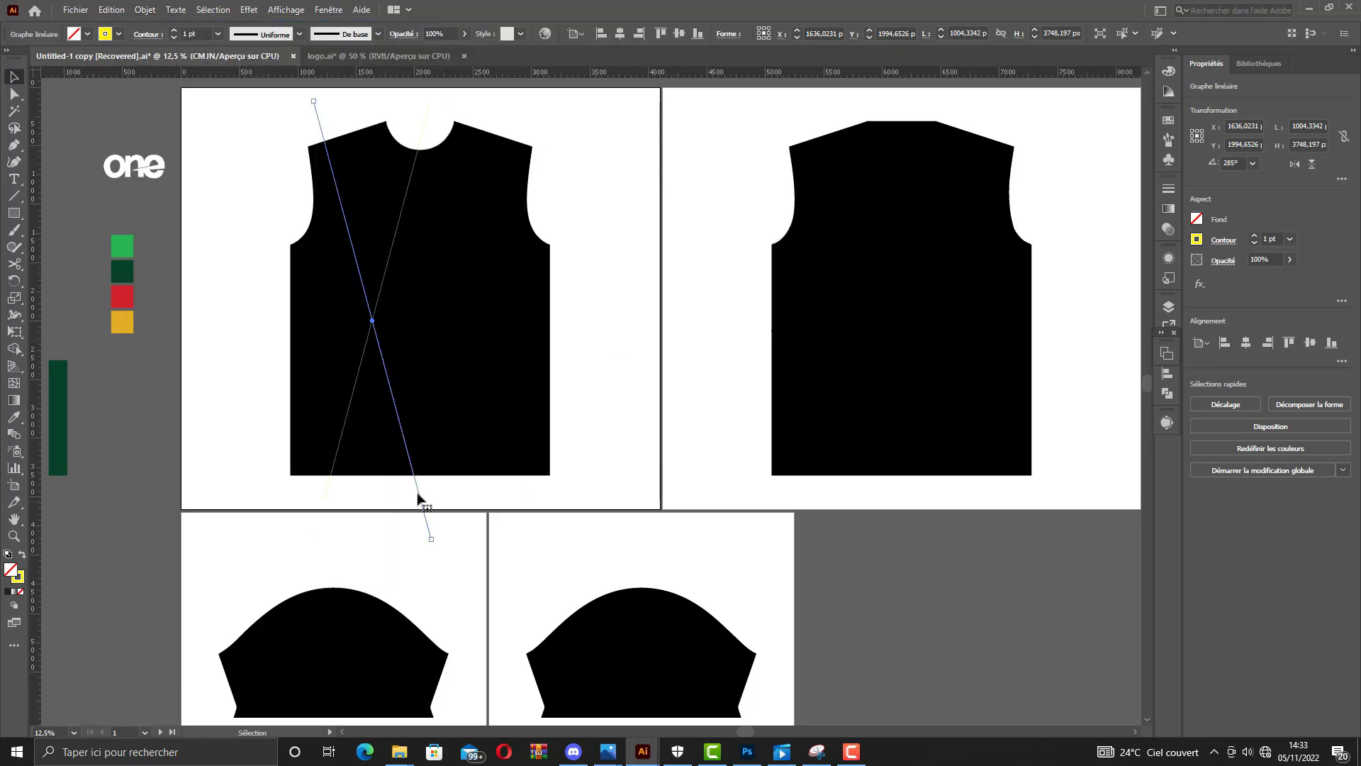
pyautogui.moveTo(422, 504); pyautogui.dragTo(519, 496)
pyautogui.click(638, 431)
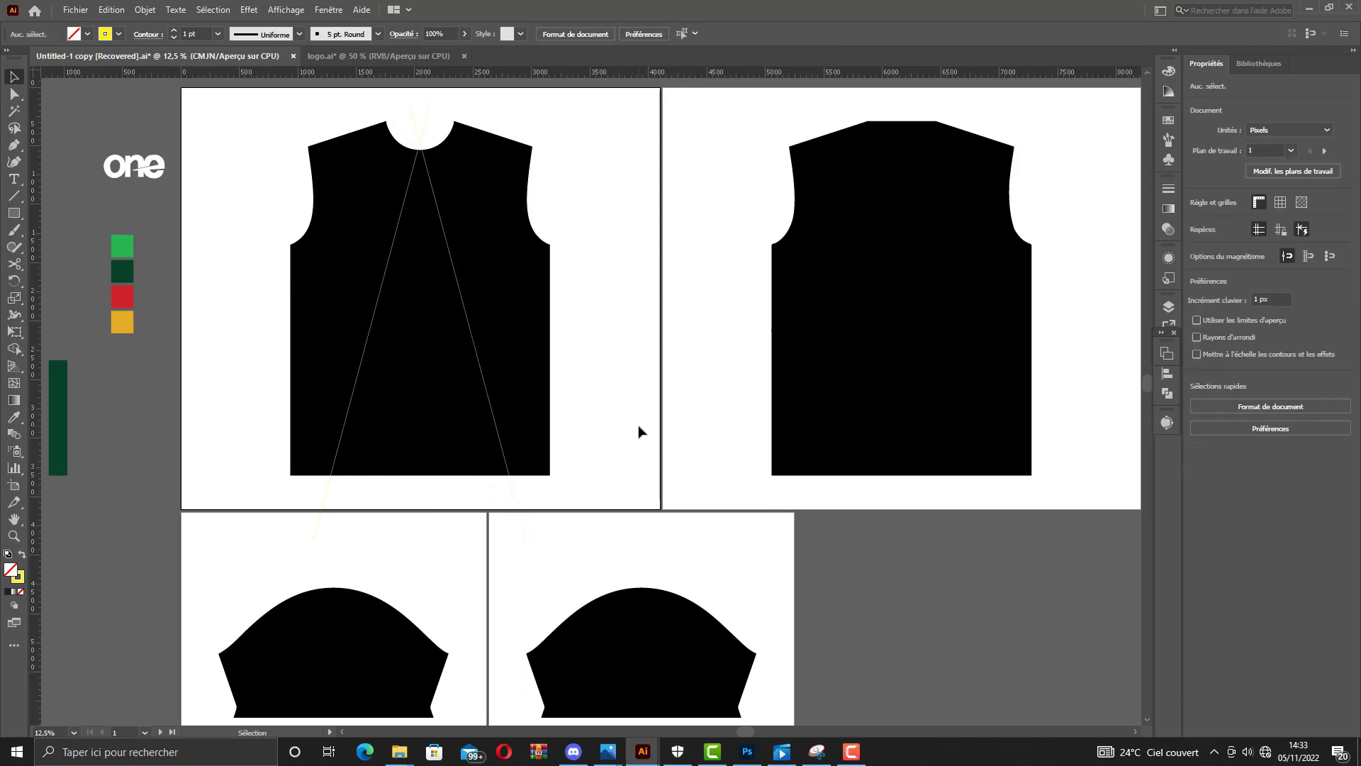
# Place the dark green rectangle against the front panel's outer left edge, bottom-aligned with the panel.
pyautogui.scroll(1, 617, 395)
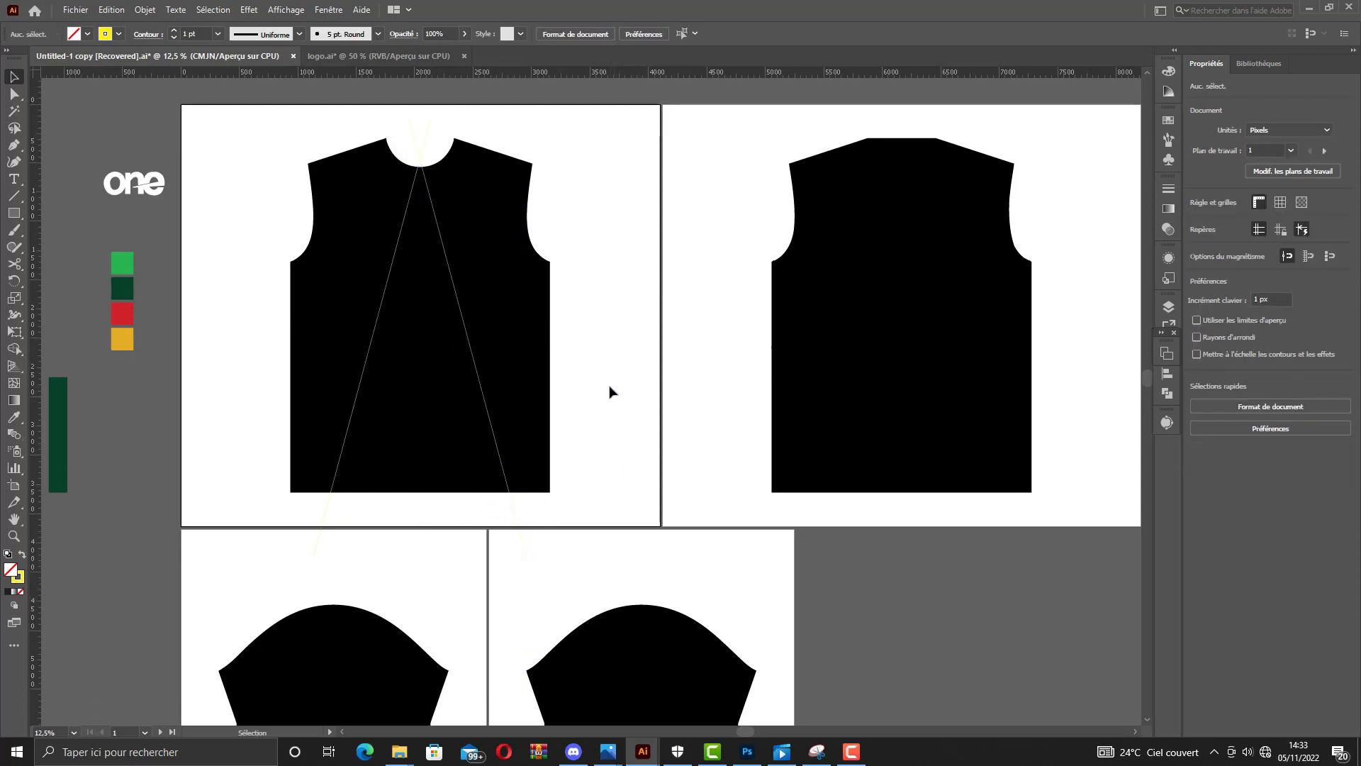
pyautogui.moveTo(58, 426); pyautogui.dragTo(273, 425)
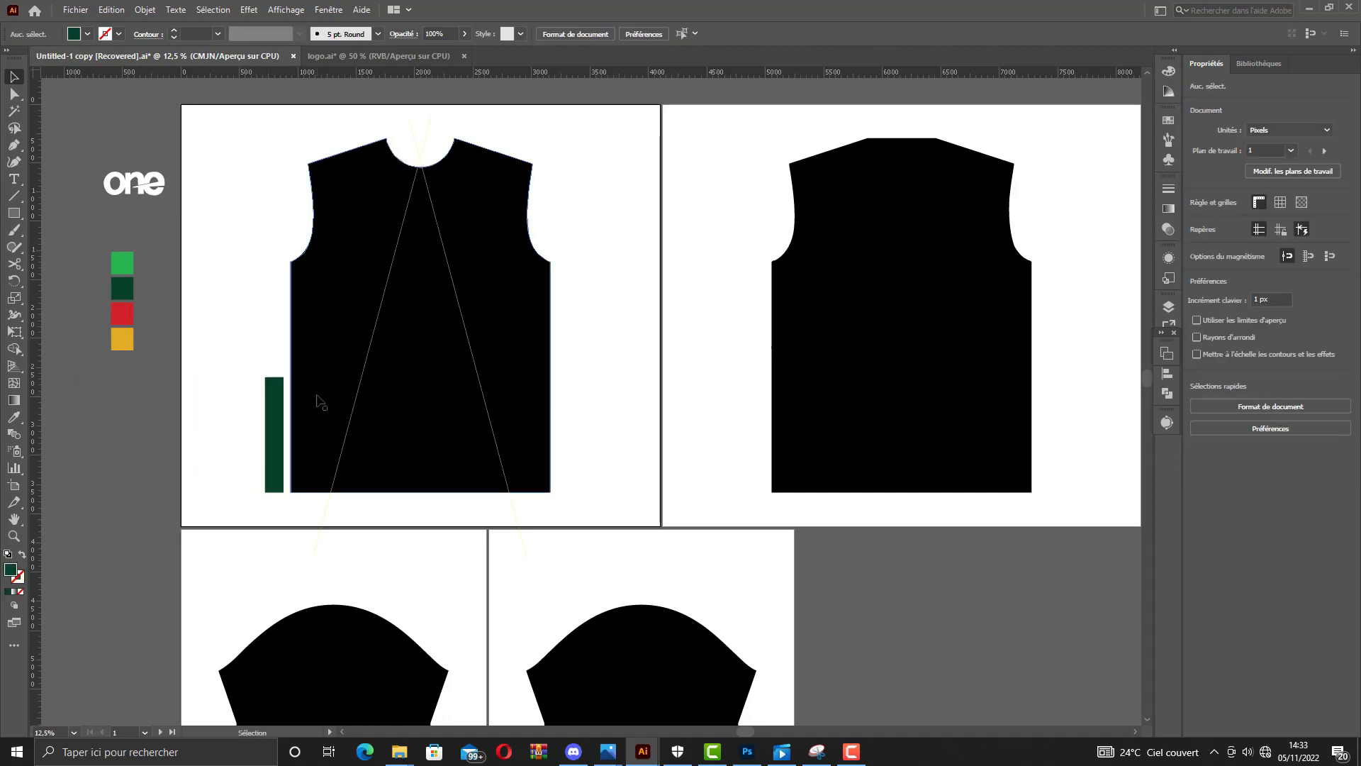
pyautogui.click(316, 395)
pyautogui.keyDown('shift'); pyautogui.click(275, 406); pyautogui.keyUp('shift')
pyautogui.click(697, 33)
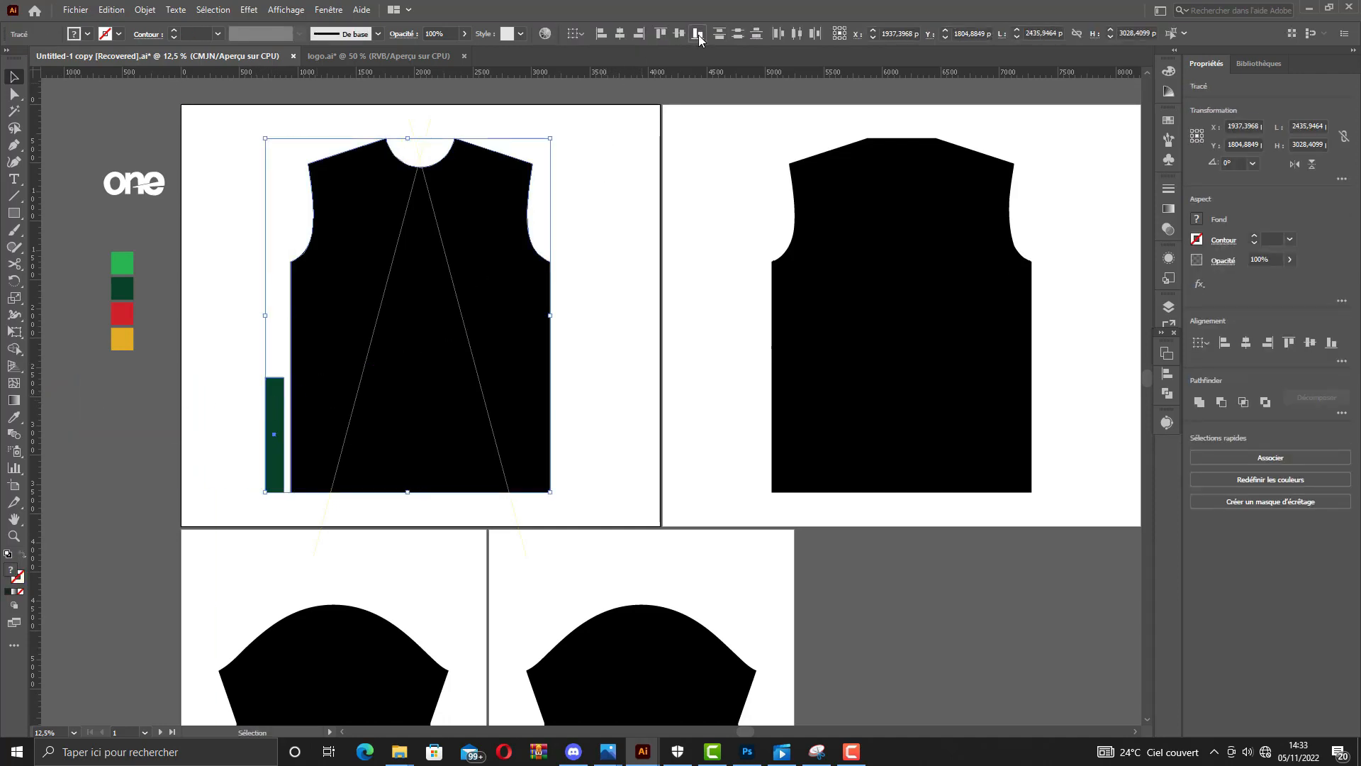
pyautogui.click(588, 243)
pyautogui.moveTo(273, 411); pyautogui.dragTo(281, 411)
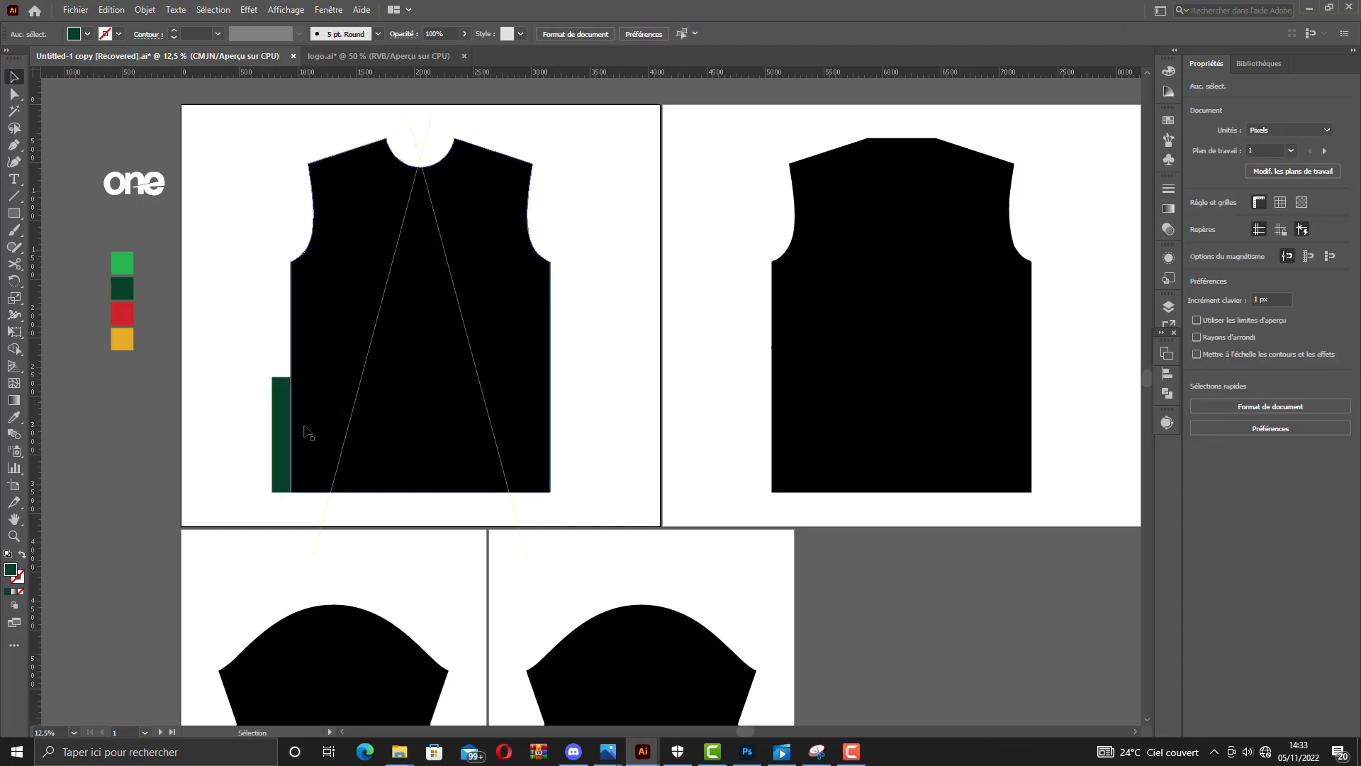
# Draw a vertical line about 4748 px long beside the front panel and give it a yellow stroke.
pyautogui.click(11, 197)
pyautogui.scroll(1, 199, 138)
pyautogui.scroll(-2, 217, 141)
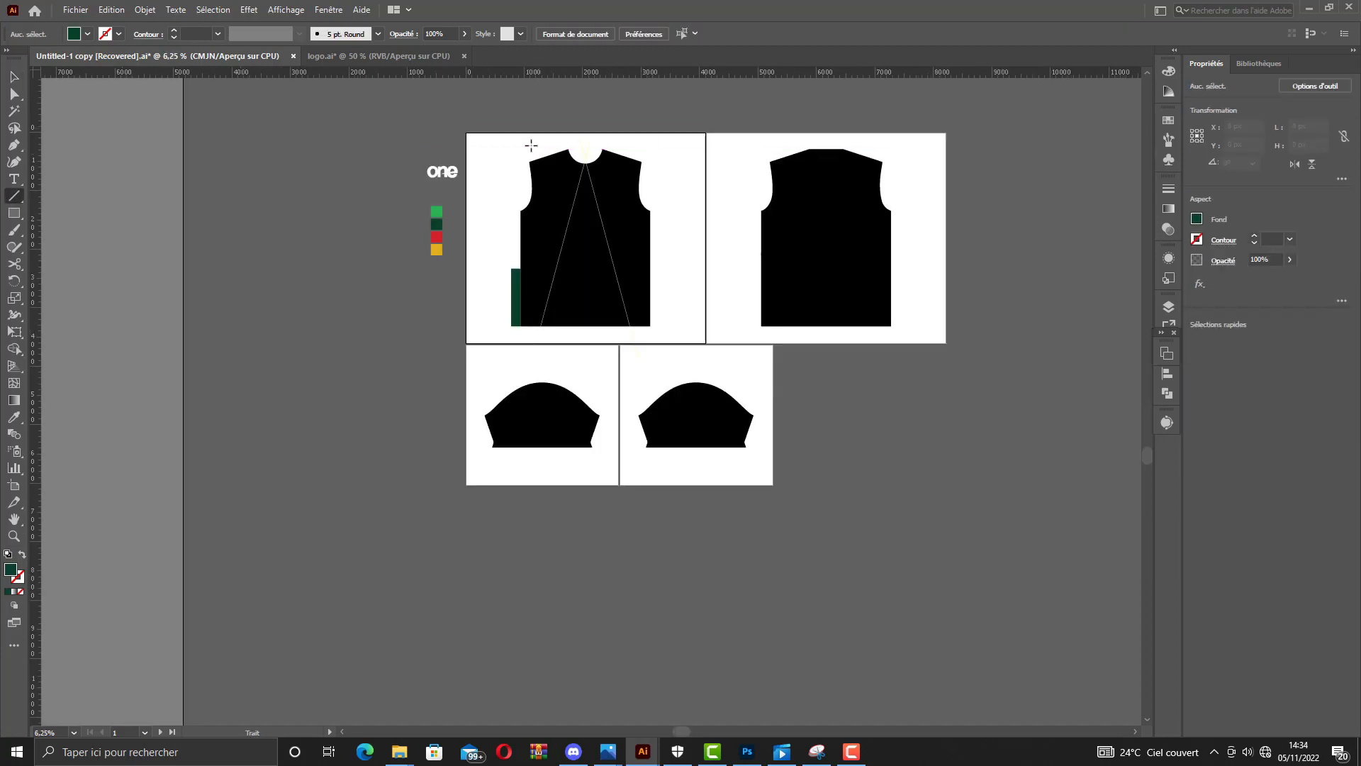
pyautogui.moveTo(496, 124)
pyautogui.mouseDown()
pyautogui.moveTo(516, 390)
pyautogui.moveTo(499, 379)
pyautogui.moveTo(497, 401)
pyautogui.mouseUp()
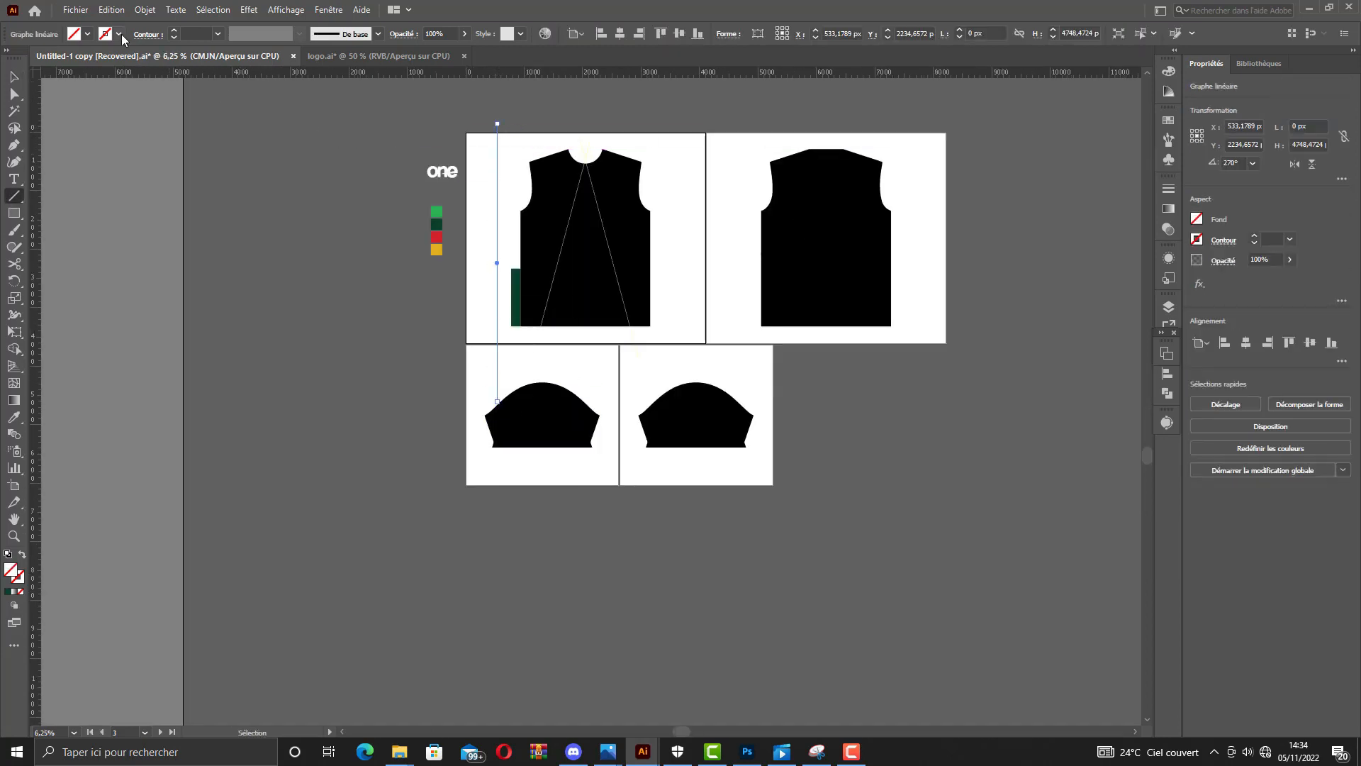
pyautogui.click(119, 33)
pyautogui.click(62, 61)
pyautogui.click(80, 35)
pyautogui.click(14, 77)
# Set the vertical line's angle to 342° and move it so it meets the panel edge at the green rectangle's top corner.
pyautogui.scroll(1, 538, 241)
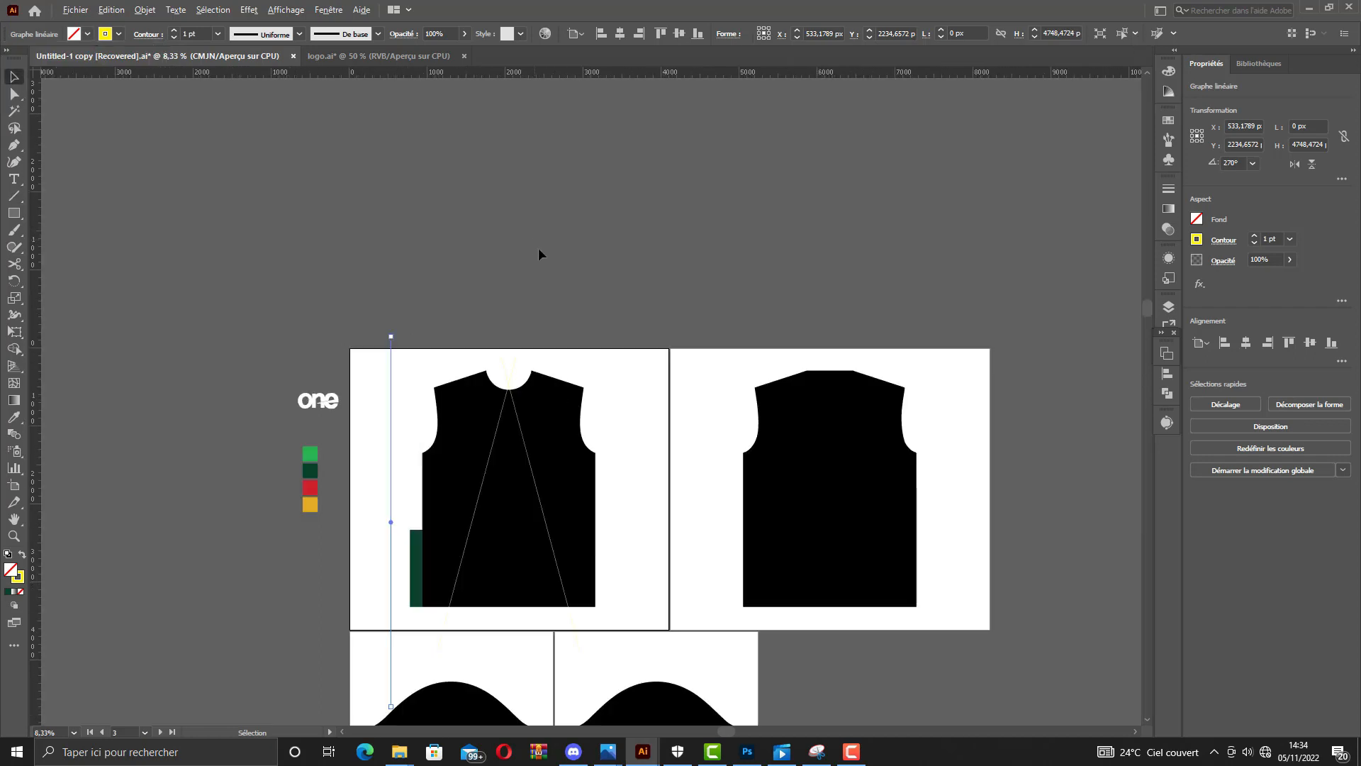
pyautogui.scroll(-2, 501, 470)
pyautogui.scroll(2, 487, 490)
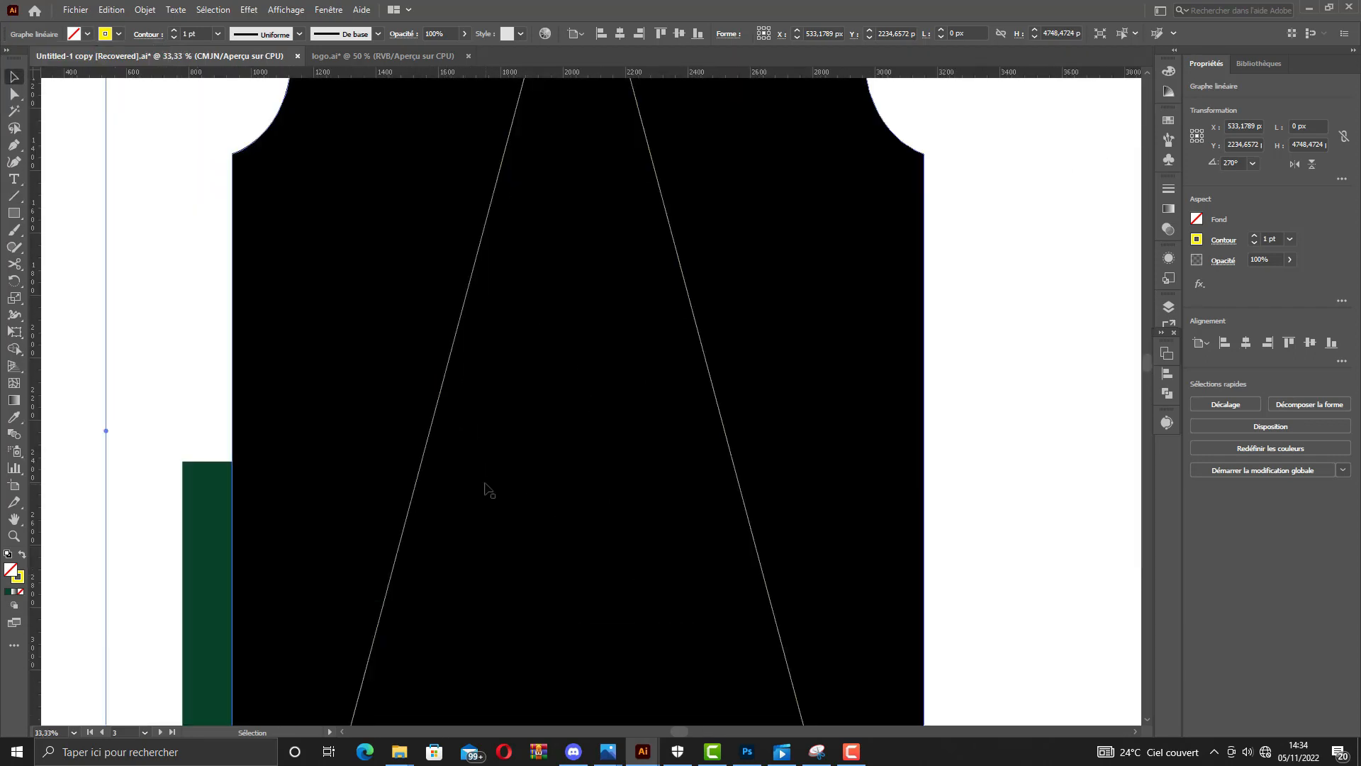
pyautogui.scroll(-2, 487, 489)
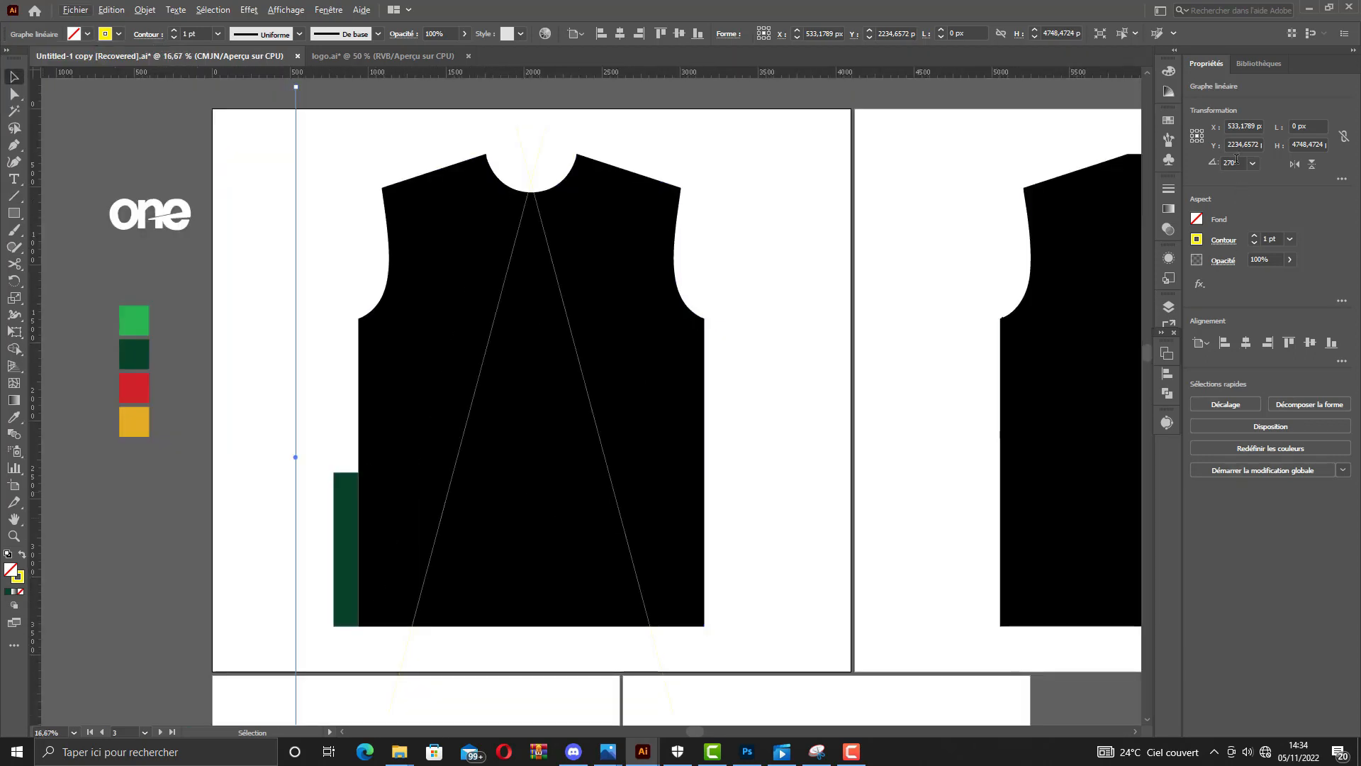
pyautogui.click(1213, 163)
pyautogui.press('Return')
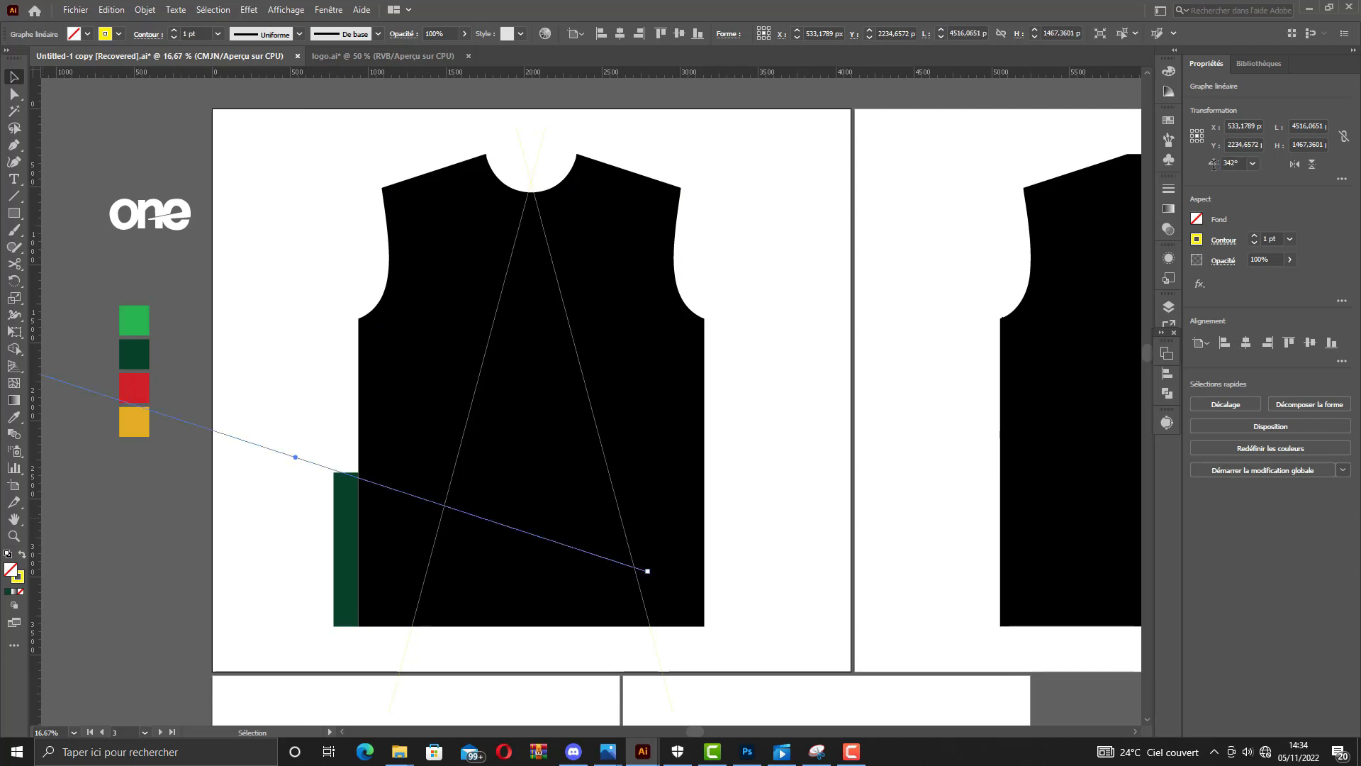
pyautogui.moveTo(319, 465); pyautogui.dragTo(321, 460)
pyautogui.scroll(2, 348, 484)
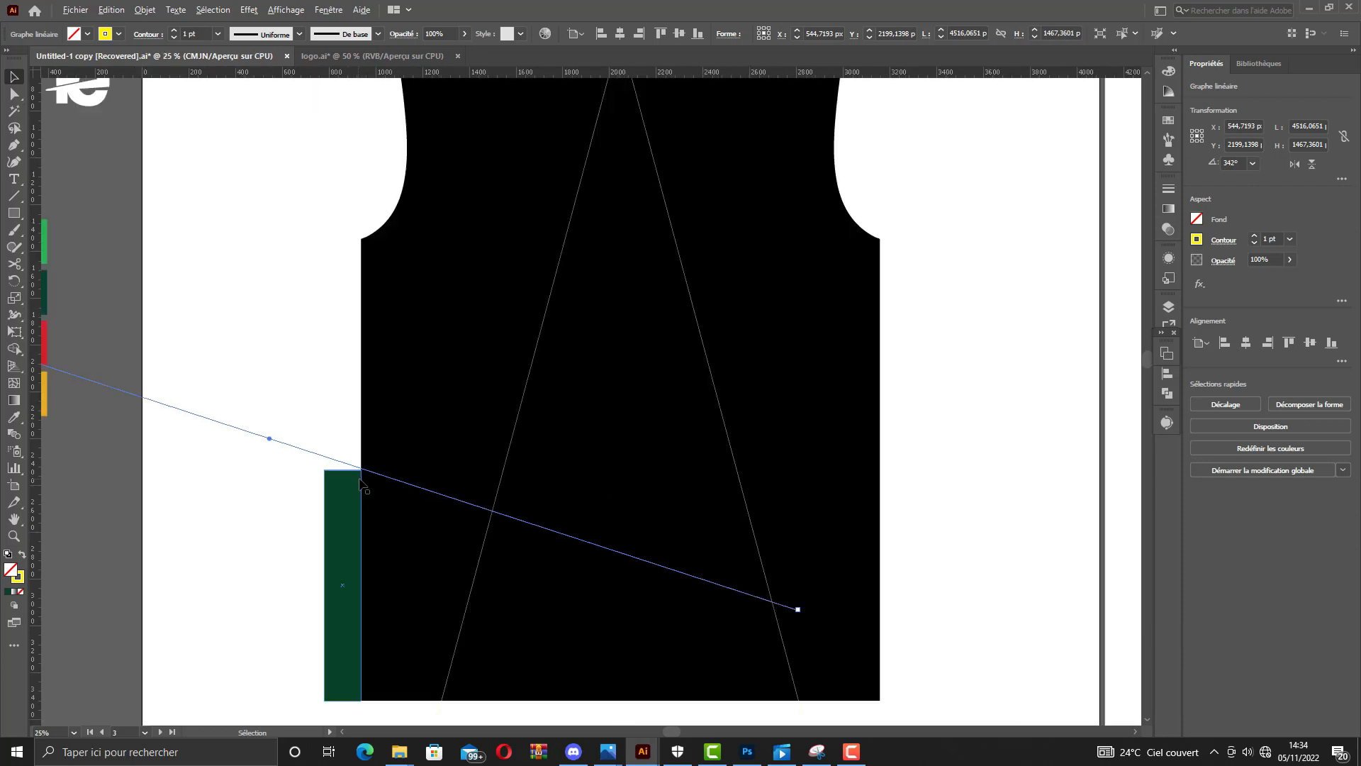
pyautogui.scroll(1, 361, 484)
pyautogui.click(221, 471)
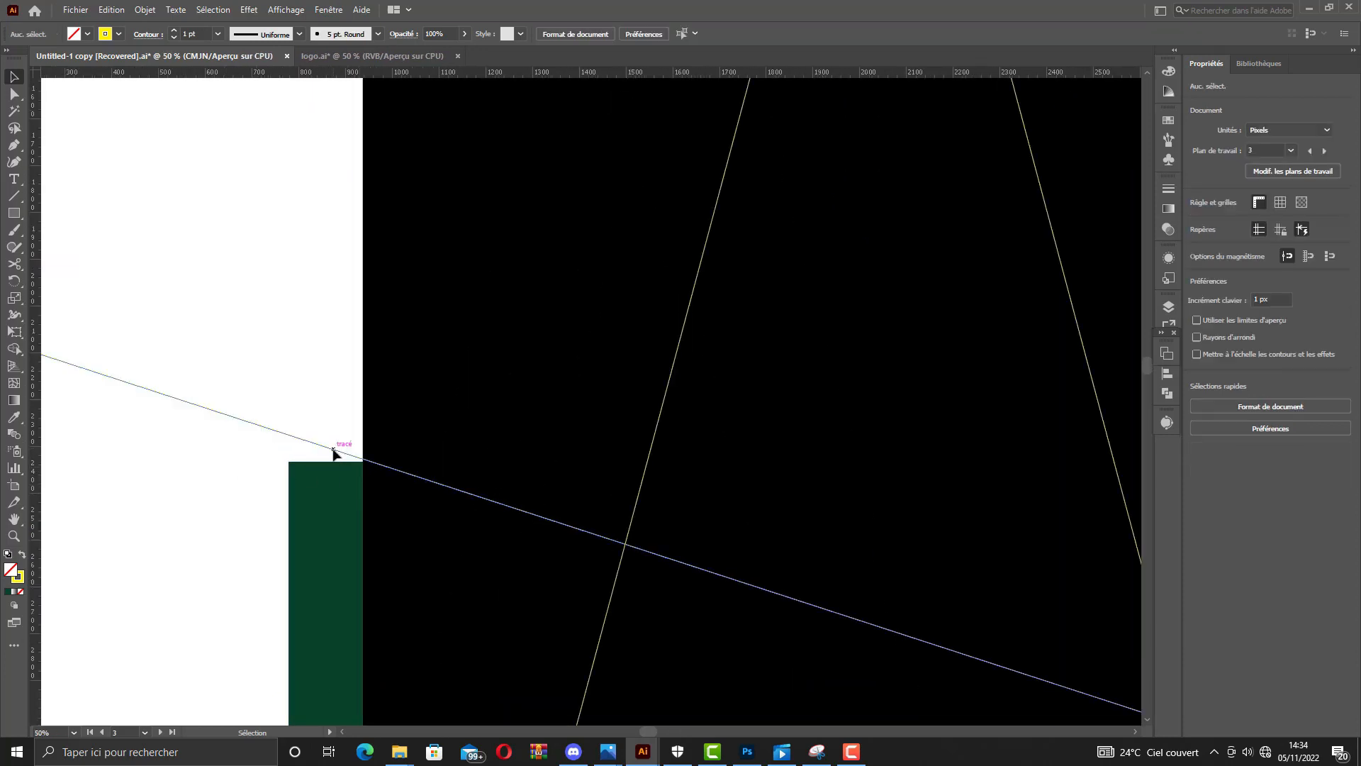
# Duplicate the 342° line a short distance above the original on the front panel.
pyautogui.moveTo(333, 456)
pyautogui.mouseDown()
pyautogui.moveTo(301, 439)
pyautogui.moveTo(364, 389)
pyautogui.moveTo(352, 395)
pyautogui.mouseUp()
pyautogui.click(310, 376)
pyautogui.click(293, 374)
pyautogui.scroll(-2, 339, 425)
# Widen the gap between the two parallel slanted lines and duplicate the pair higher on the front panel.
pyautogui.moveTo(294, 316)
pyautogui.mouseDown()
pyautogui.moveTo(249, 447)
pyautogui.moveTo(283, 428)
pyautogui.mouseUp()
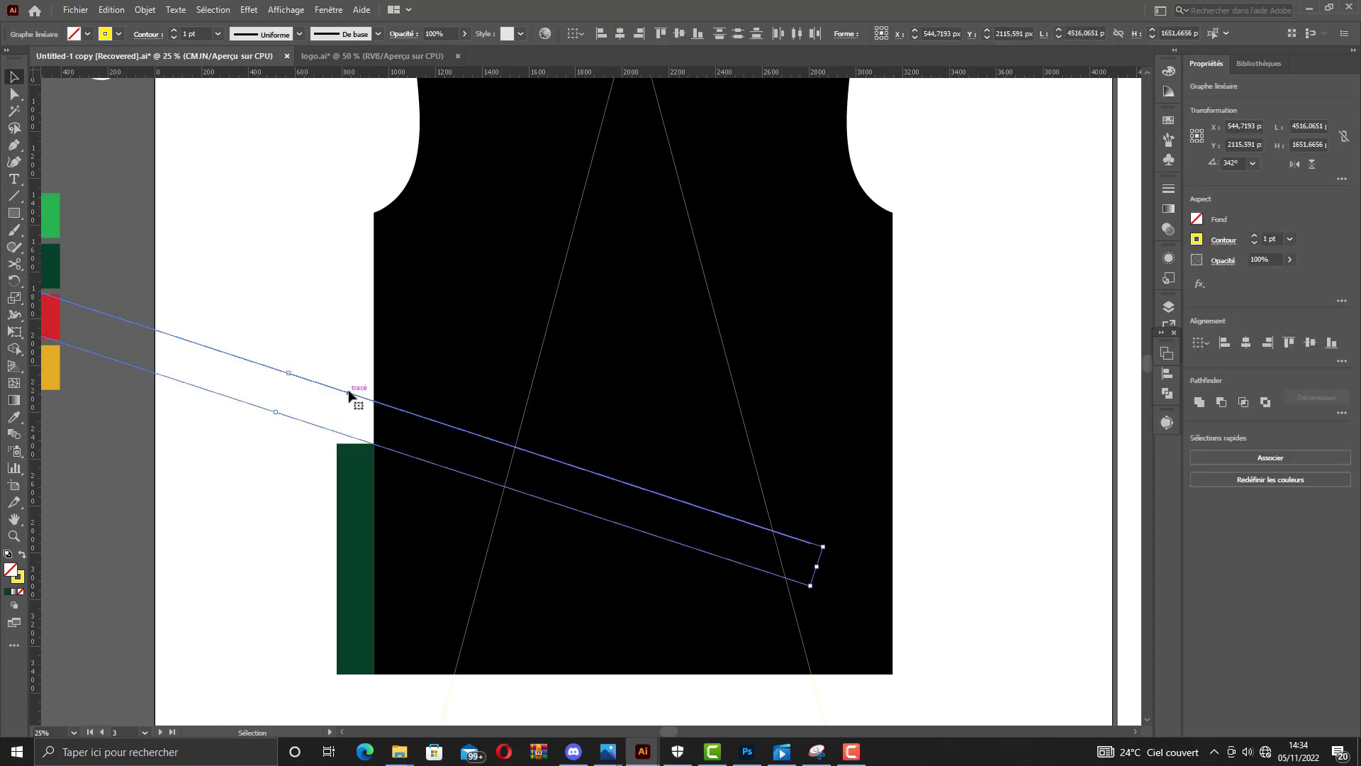
pyautogui.moveTo(349, 394); pyautogui.dragTo(368, 331)
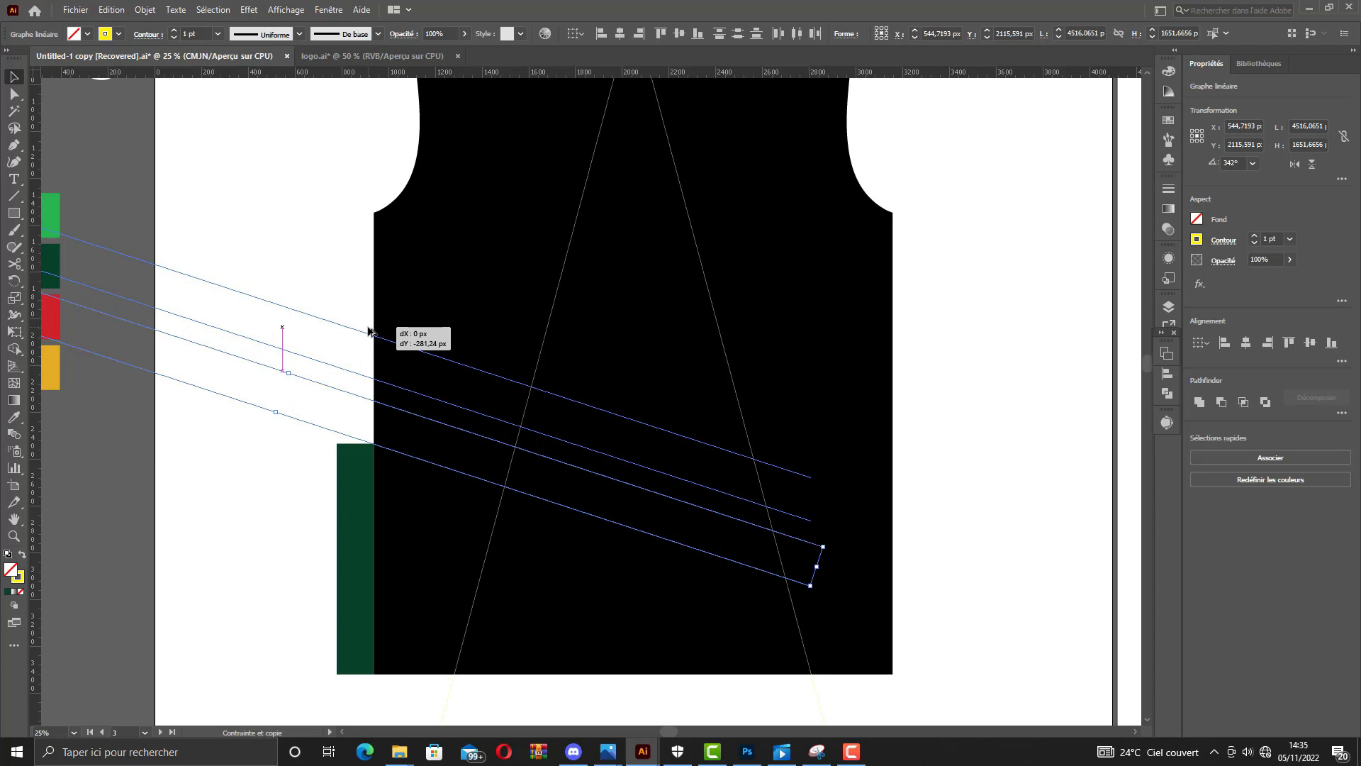
pyautogui.moveTo(368, 331); pyautogui.dragTo(368, 329)
pyautogui.moveTo(313, 273); pyautogui.dragTo(238, 461)
pyautogui.moveTo(319, 367); pyautogui.dragTo(352, 286)
# Duplicate the upper pair of slanted lines up towards the armhole and space its top line further away.
pyautogui.moveTo(339, 243); pyautogui.dragTo(325, 358)
pyautogui.scroll(3, 329, 365)
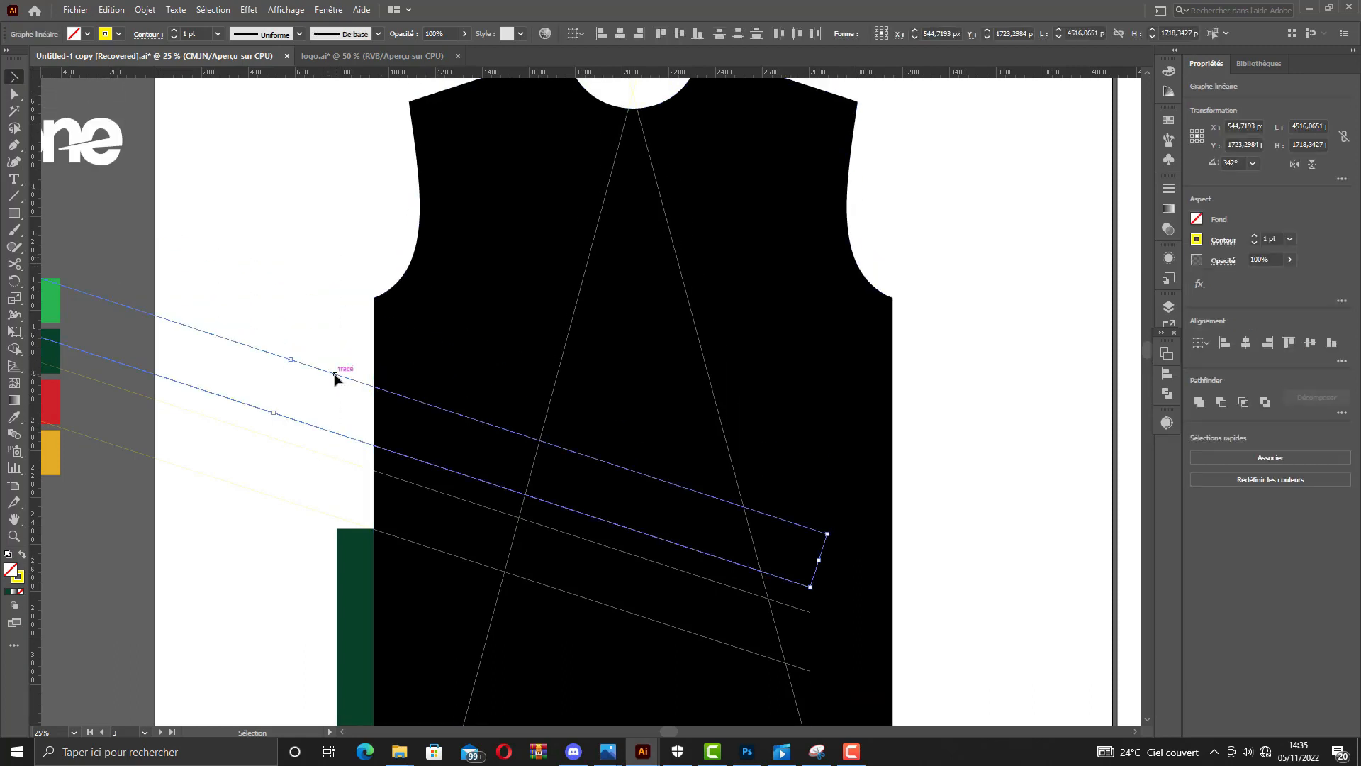
pyautogui.moveTo(335, 376); pyautogui.dragTo(377, 253)
pyautogui.click(365, 250)
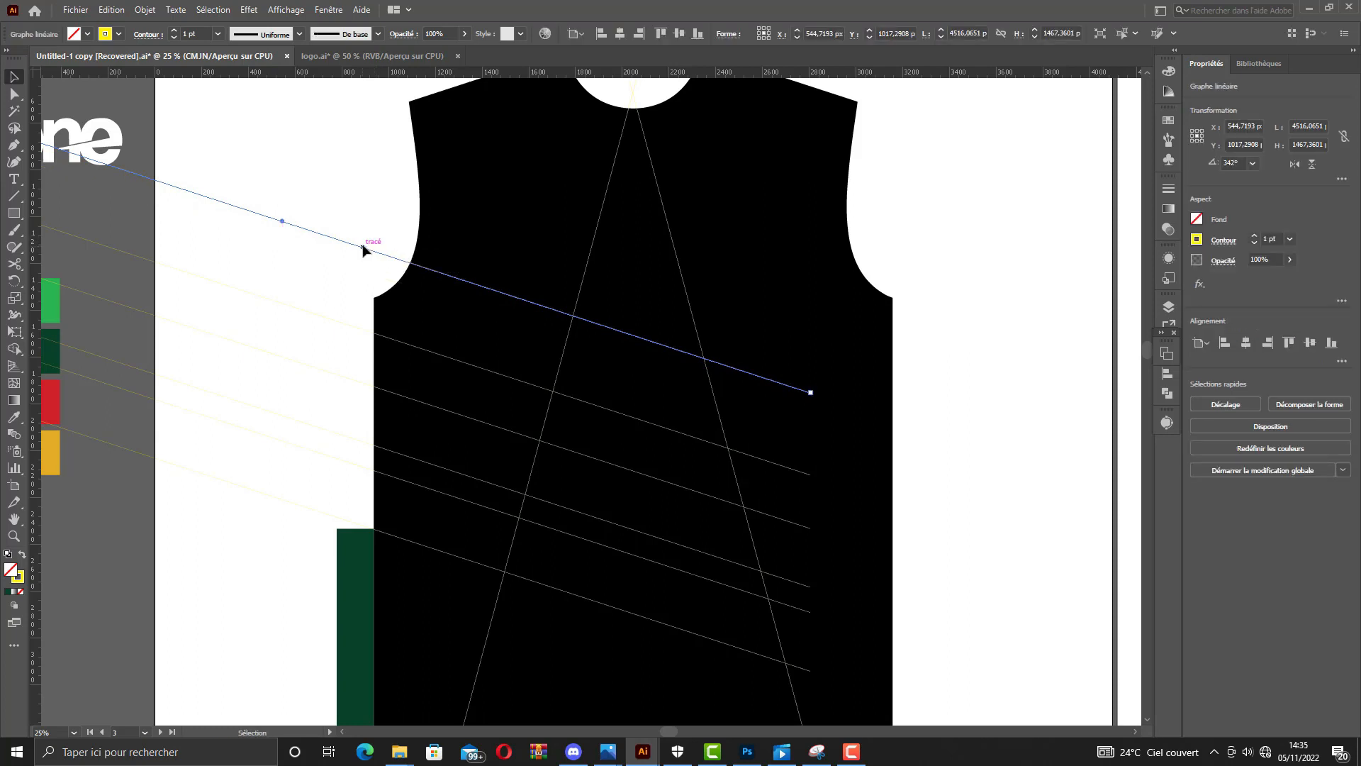
# Duplicate the slanted line just below the armhole twice to form a group of three closely spaced lines.
pyautogui.moveTo(363, 249); pyautogui.dragTo(331, 303)
pyautogui.click(333, 274)
pyautogui.click(322, 268)
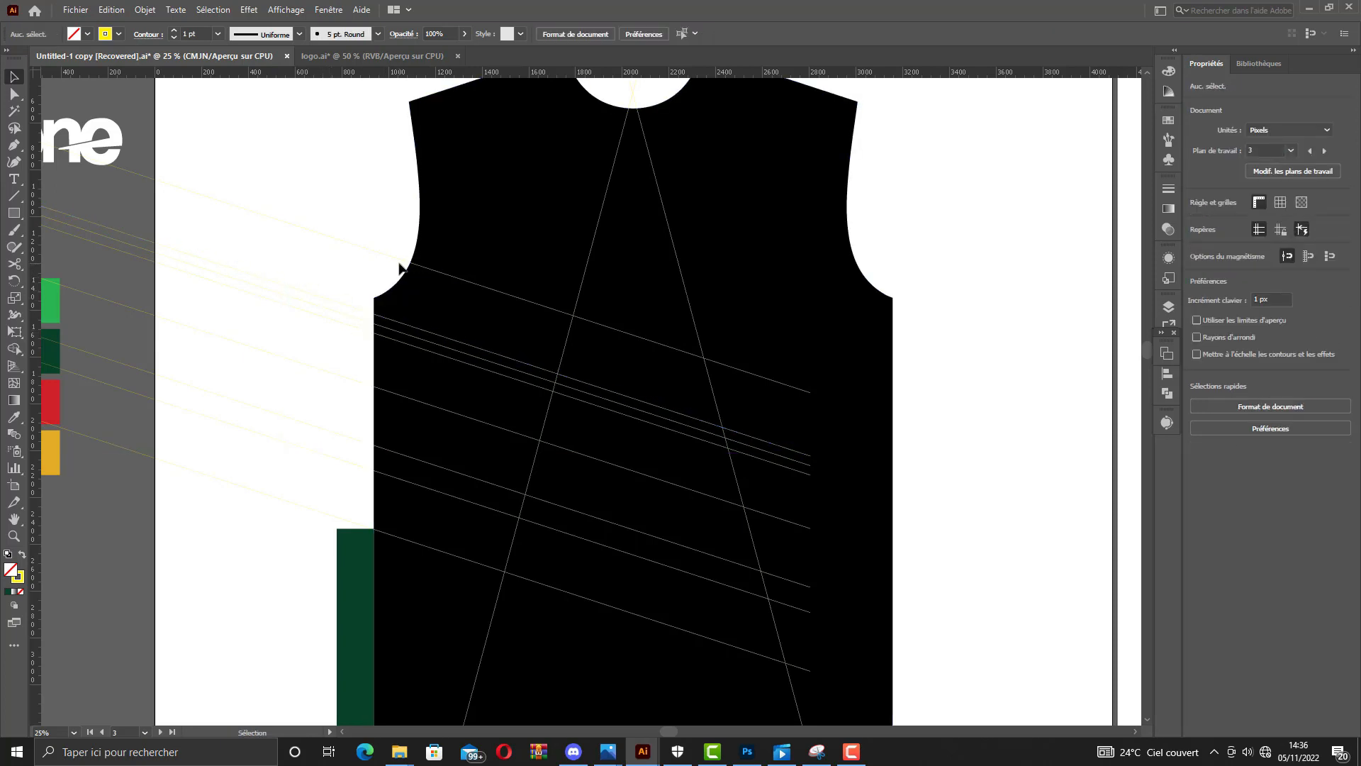
# Move the slanted line crossing the armhole straight up by about 23 px.
pyautogui.moveTo(401, 262); pyautogui.dragTo(401, 249)
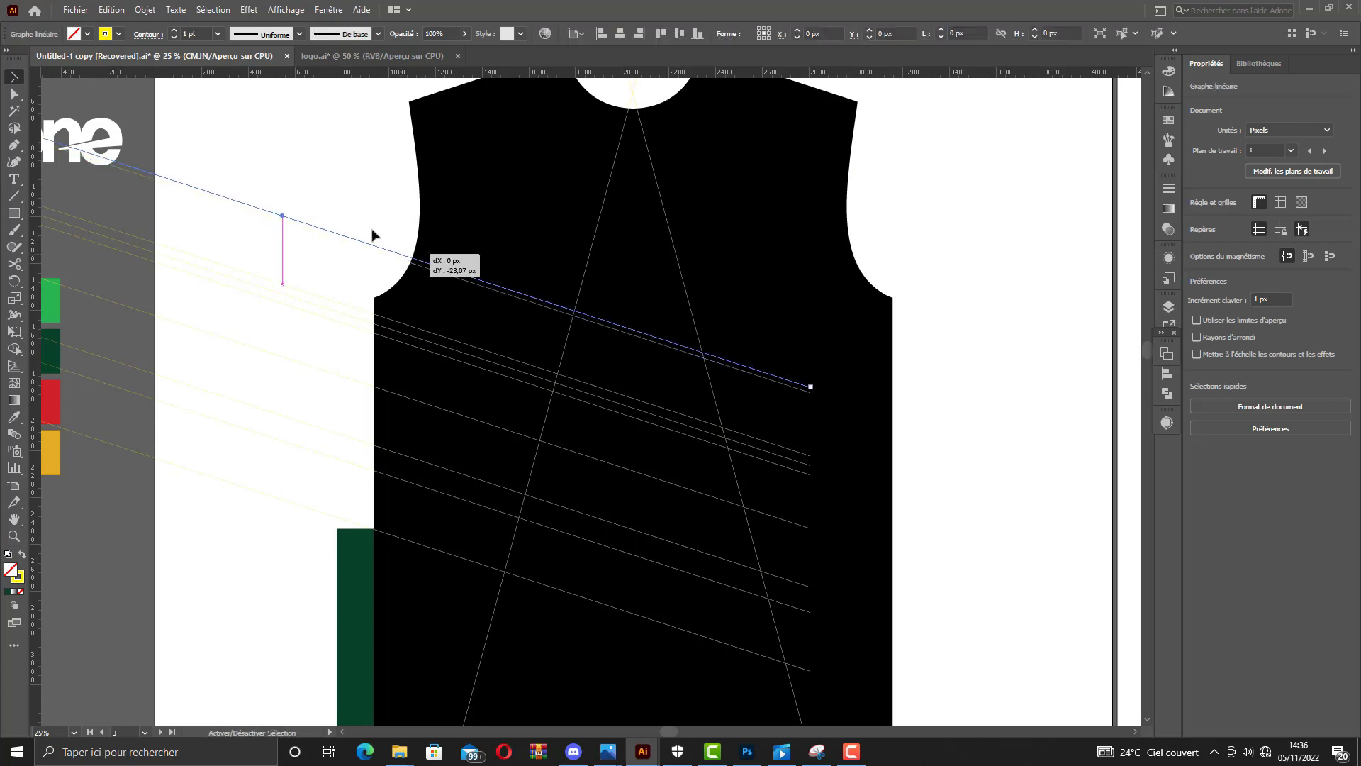
pyautogui.click(363, 203)
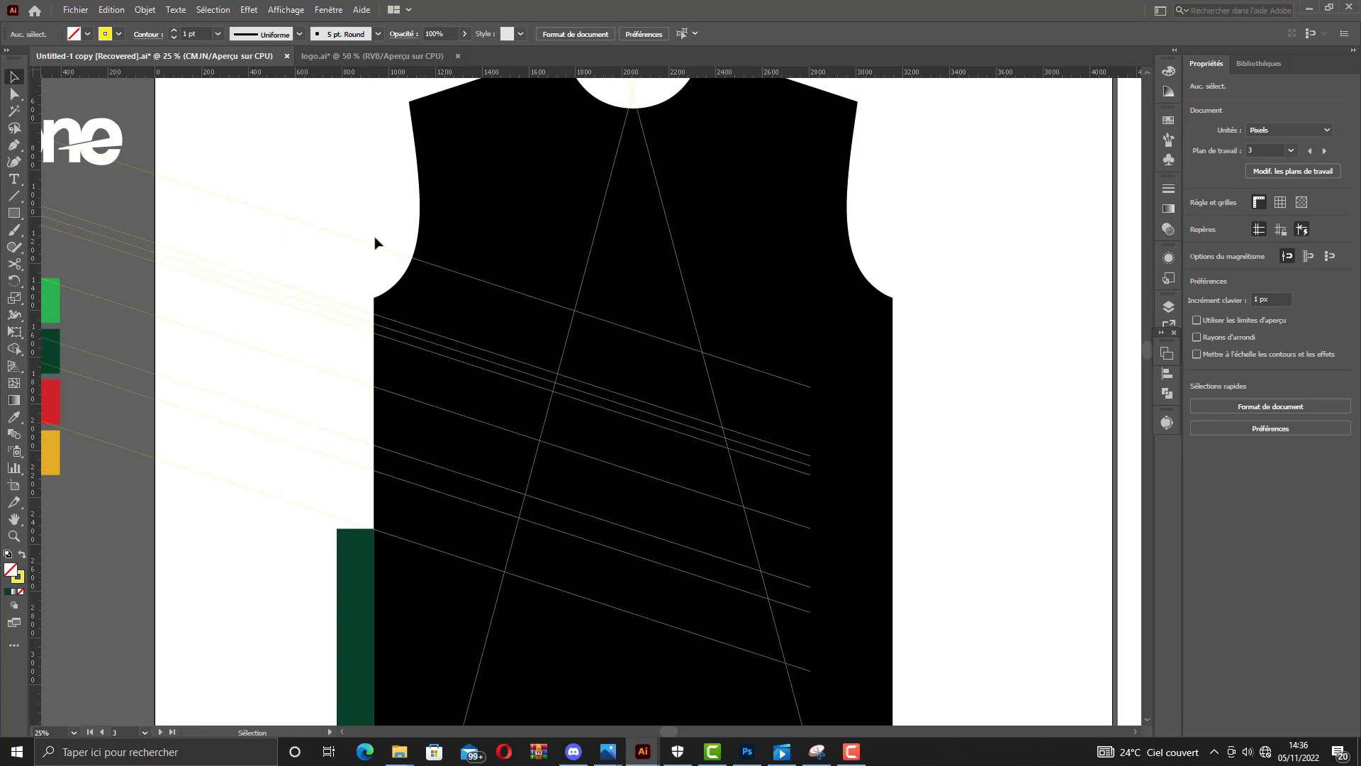
# Duplicate slanted lines up to the shoulder area, forming three closely spaced lines with a single line below them.
pyautogui.click(305, 301)
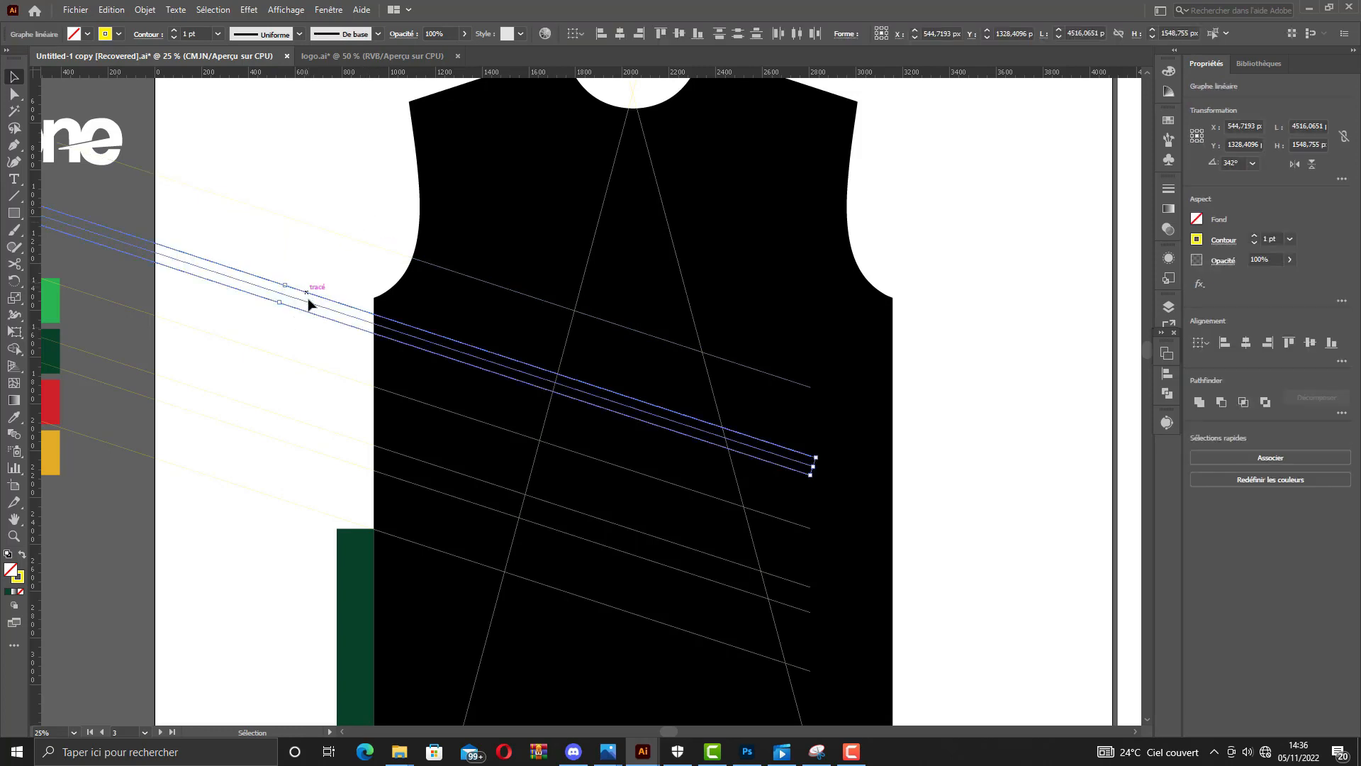
pyautogui.moveTo(341, 314); pyautogui.dragTo(456, 168)
pyautogui.click(358, 173)
pyautogui.click(359, 206)
pyautogui.scroll(2, 466, 145)
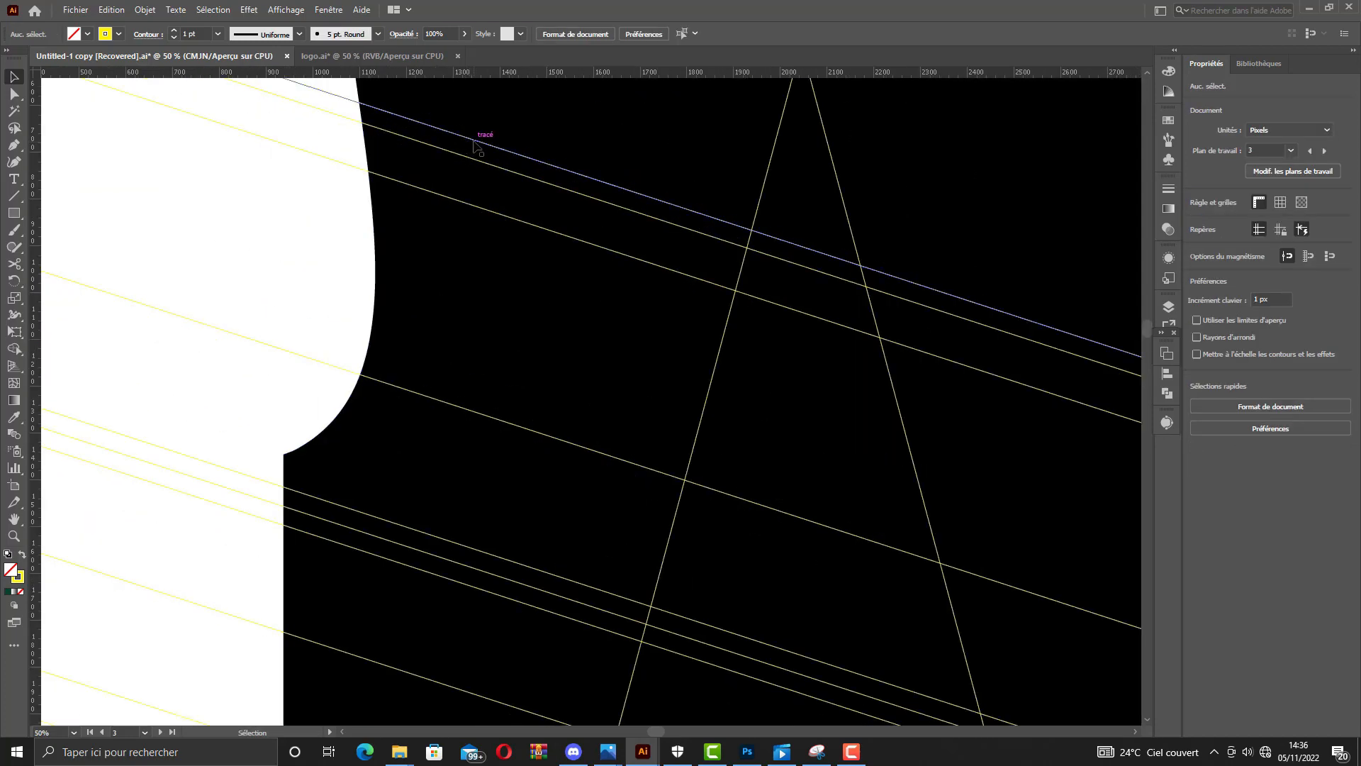
pyautogui.moveTo(473, 142); pyautogui.dragTo(476, 152)
pyautogui.click(328, 250)
# Examine the spacing of the slanted lines across the whole front panel.
pyautogui.scroll(-1, 418, 255)
pyautogui.scroll(-1, 341, 268)
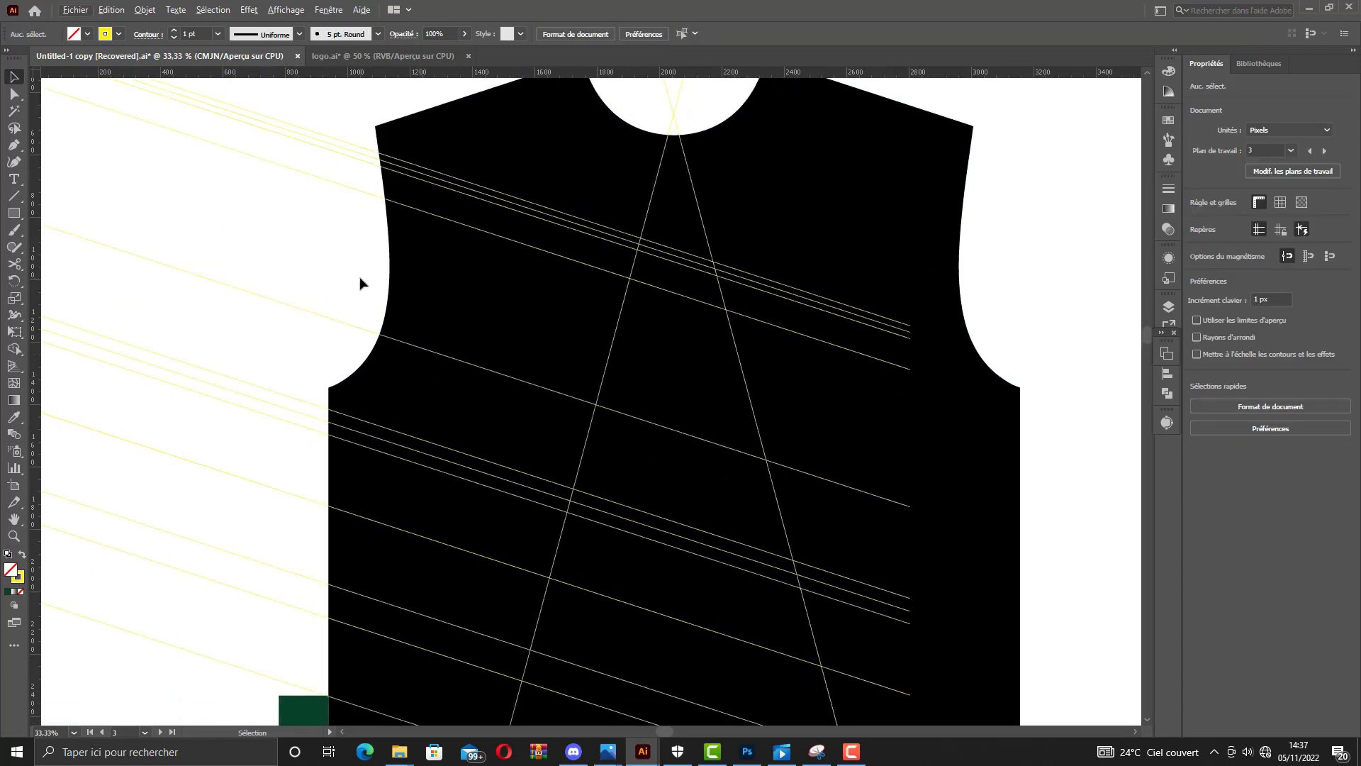
pyautogui.scroll(1, 361, 289)
pyautogui.scroll(-1, 363, 283)
pyautogui.scroll(1, 363, 282)
pyautogui.scroll(1, 365, 266)
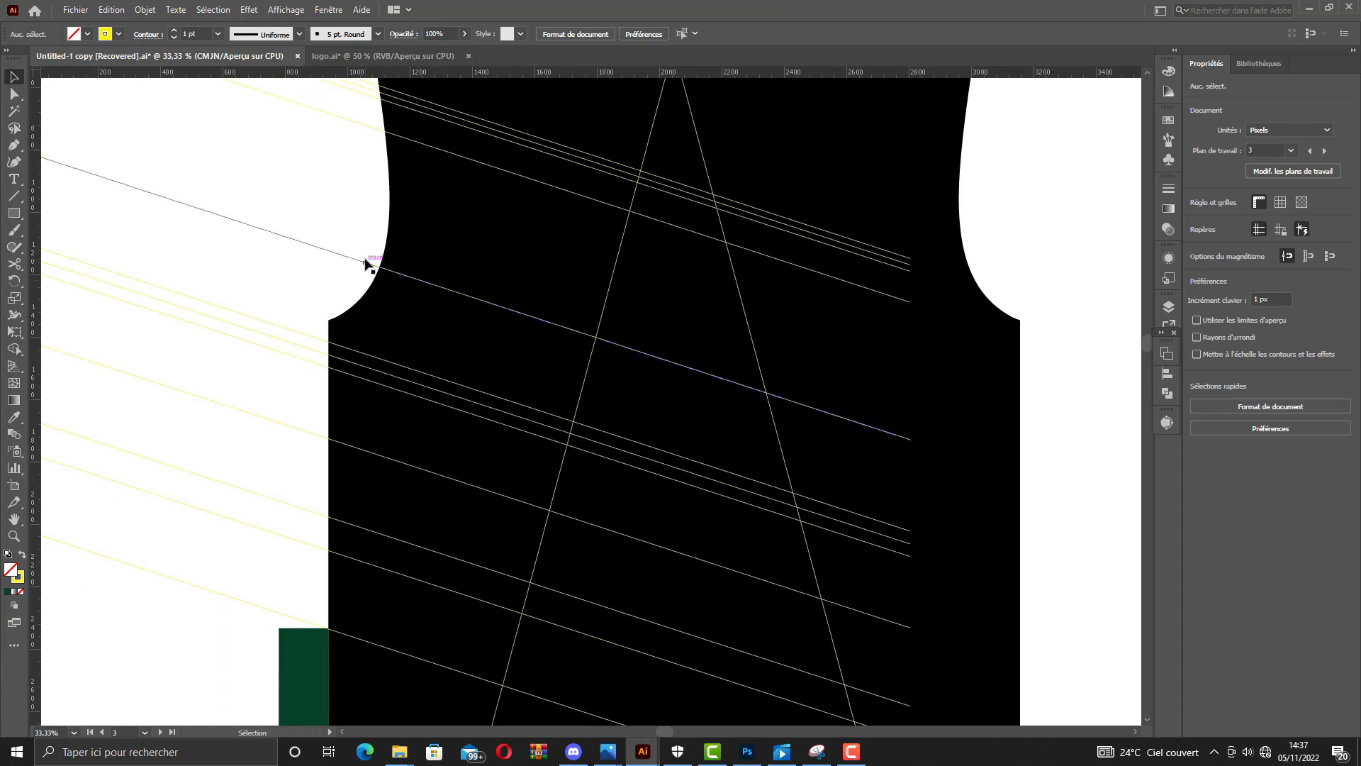
pyautogui.scroll(-2, 366, 261)
pyautogui.scroll(1, 418, 208)
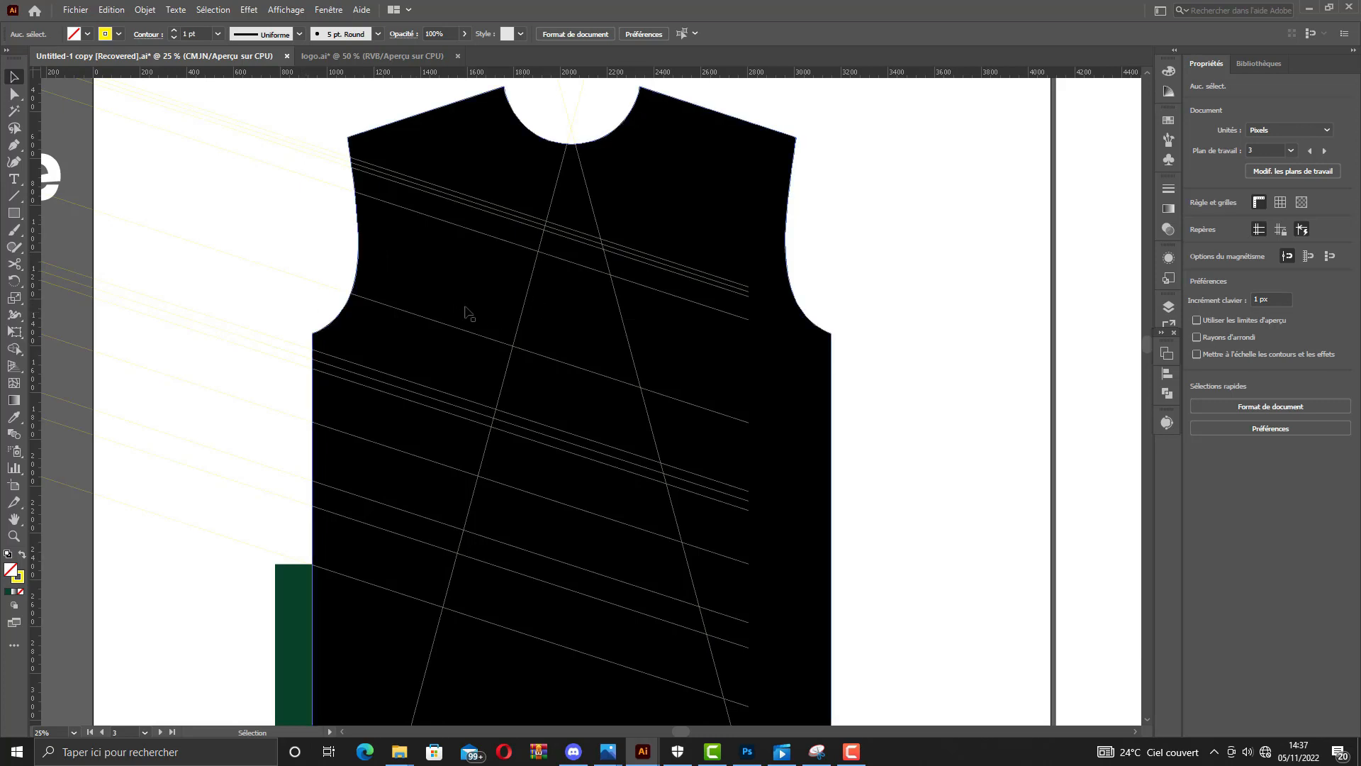
pyautogui.scroll(-1, 468, 306)
pyautogui.scroll(1, 468, 305)
# Draw a vertical line about 3301 px long through the left half of the front panel, from the shoulder past the hem.
pyautogui.click(15, 195)
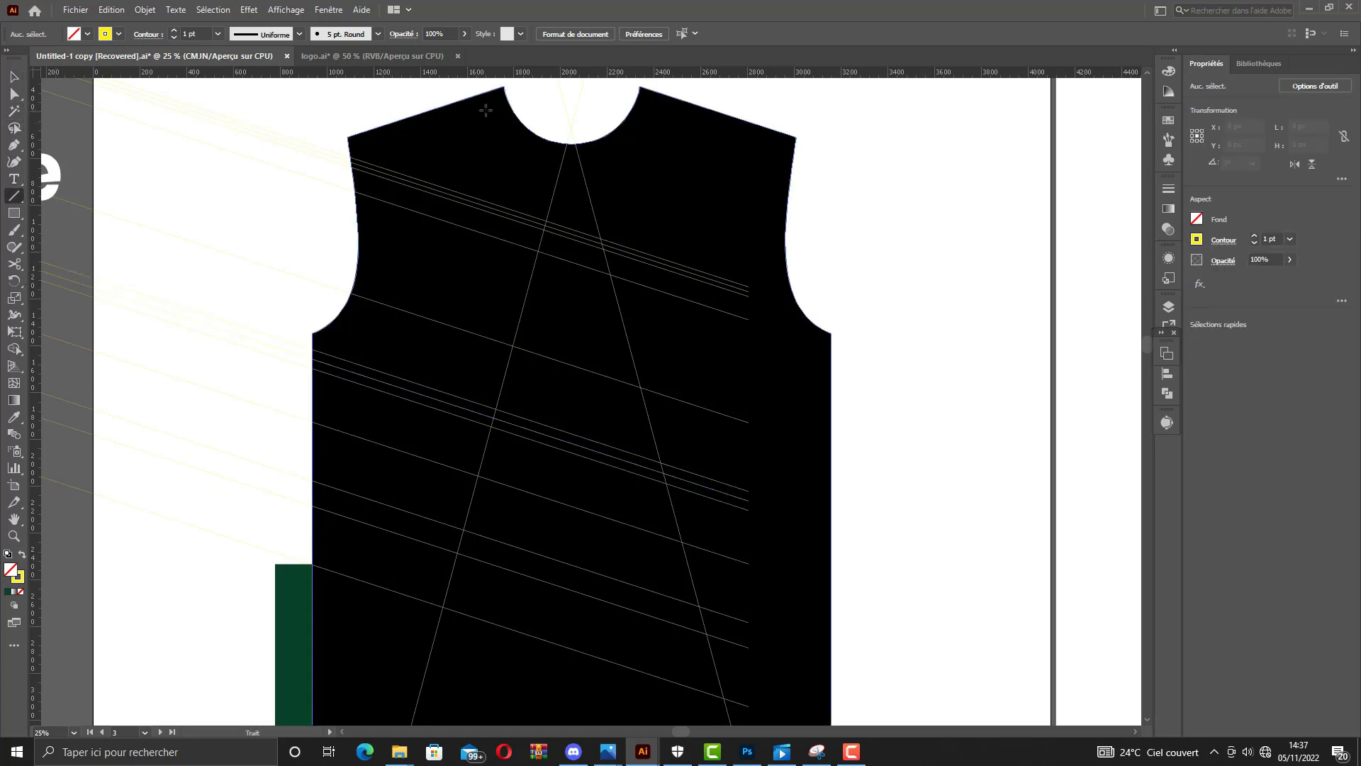
pyautogui.moveTo(472, 91); pyautogui.dragTo(492, 647)
pyautogui.scroll(1, 522, 80)
pyautogui.press('v')
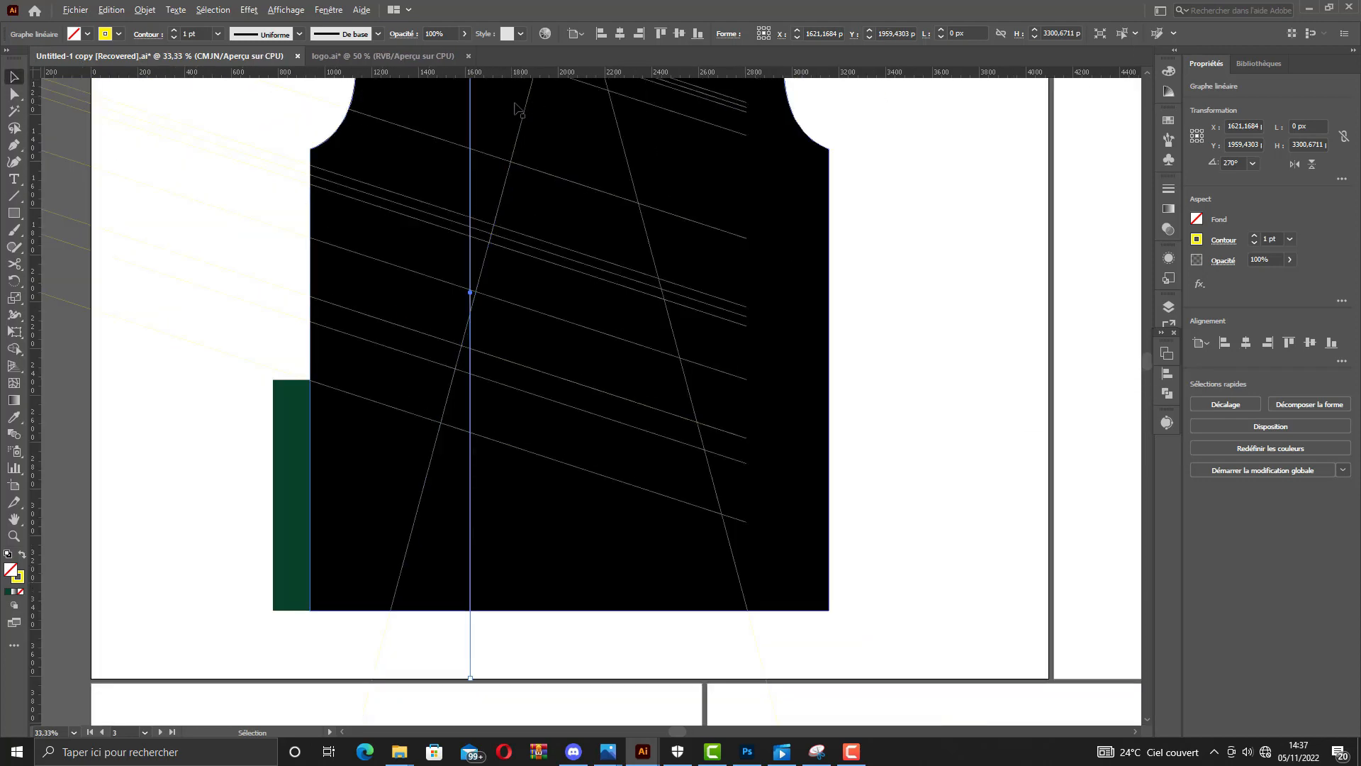
# Move the vertical line inward to the point where the left diagonal crosses the slanted line running through the armhole.
pyautogui.scroll(-1, 516, 106)
pyautogui.scroll(1, 506, 125)
pyautogui.scroll(-1, 529, 126)
pyautogui.scroll(1, 553, 130)
pyautogui.moveTo(612, 109); pyautogui.dragTo(611, 265)
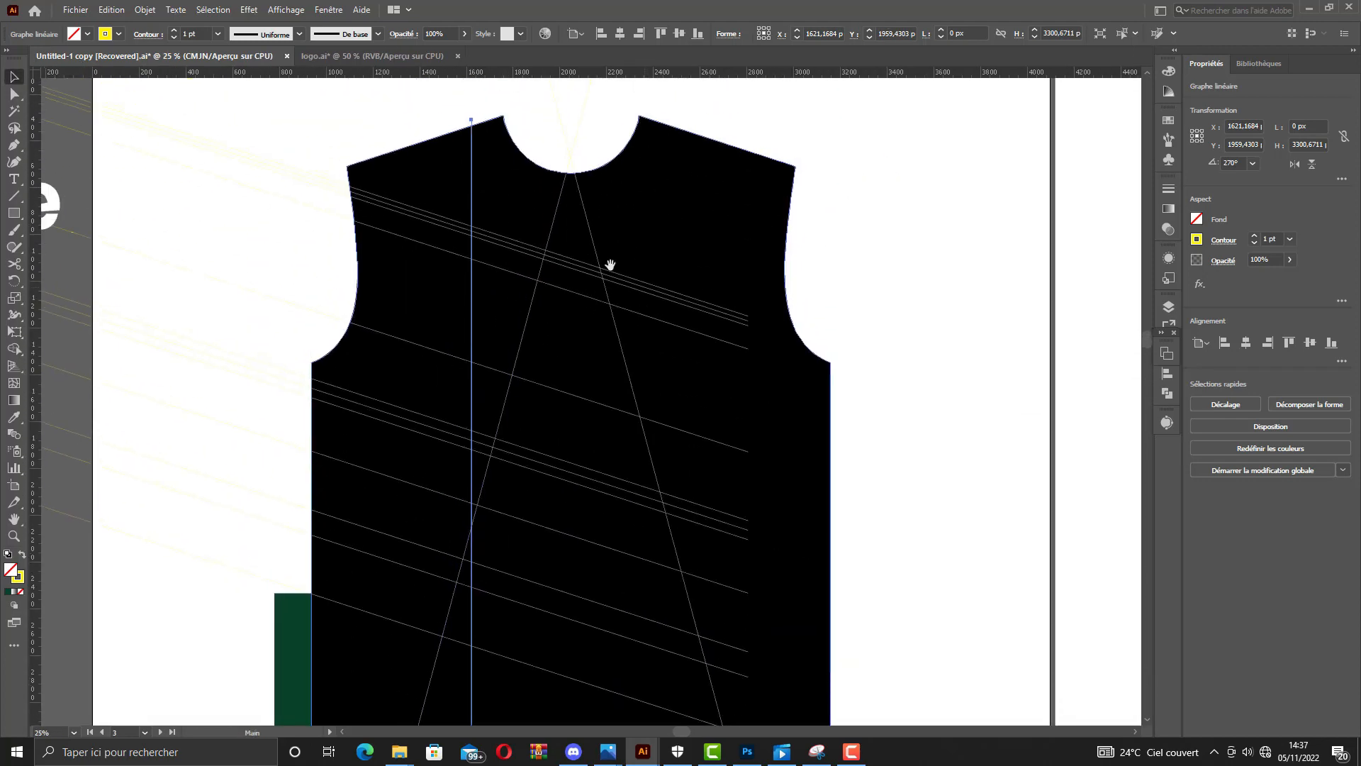
pyautogui.scroll(2, 554, 231)
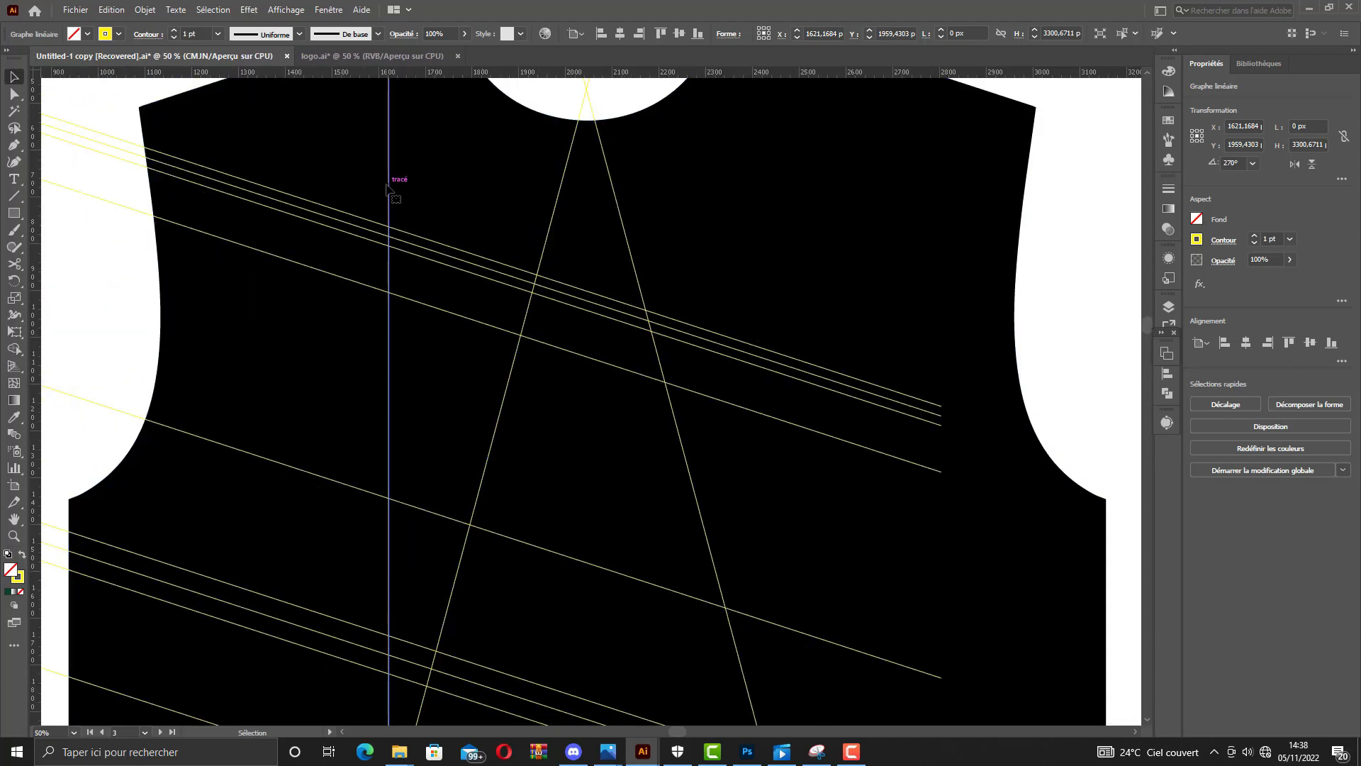
pyautogui.moveTo(387, 185); pyautogui.dragTo(468, 196)
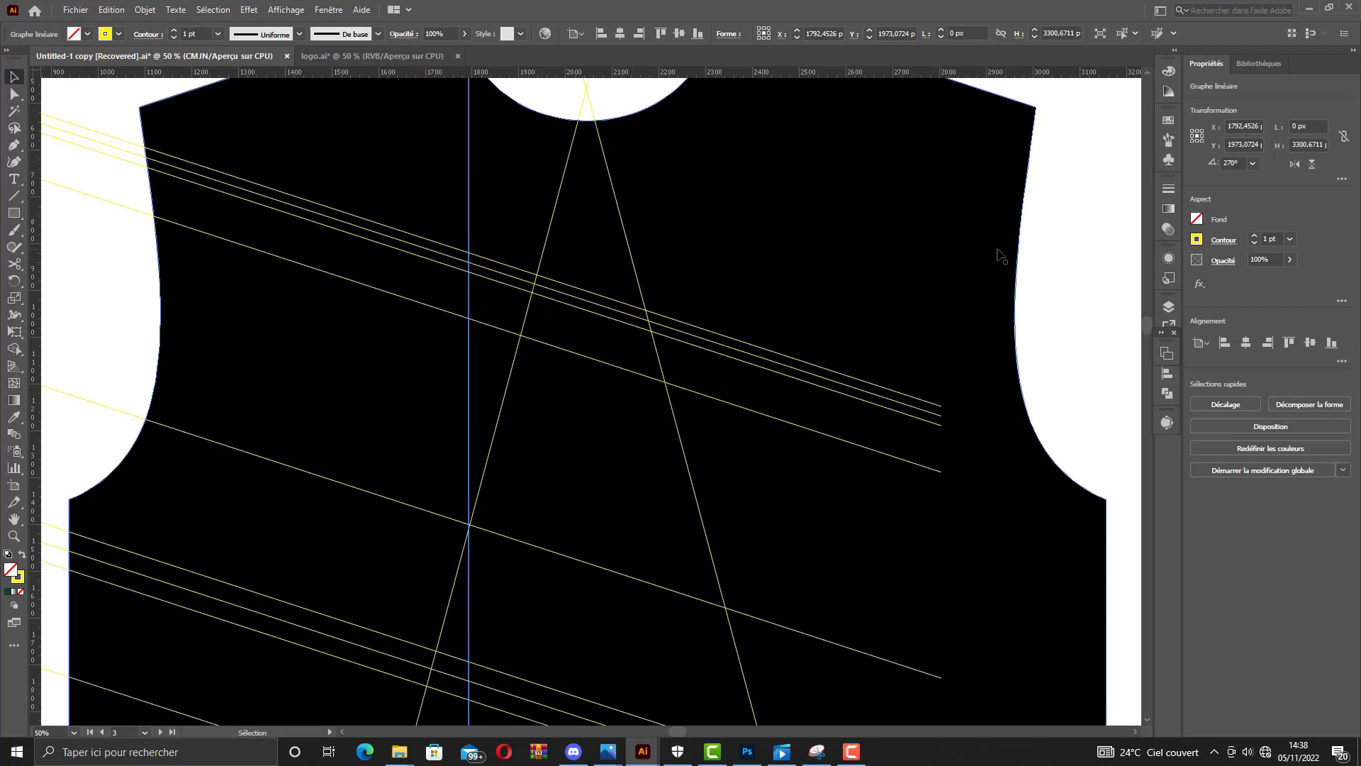
pyautogui.click(1048, 267)
pyautogui.scroll(-1, 428, 256)
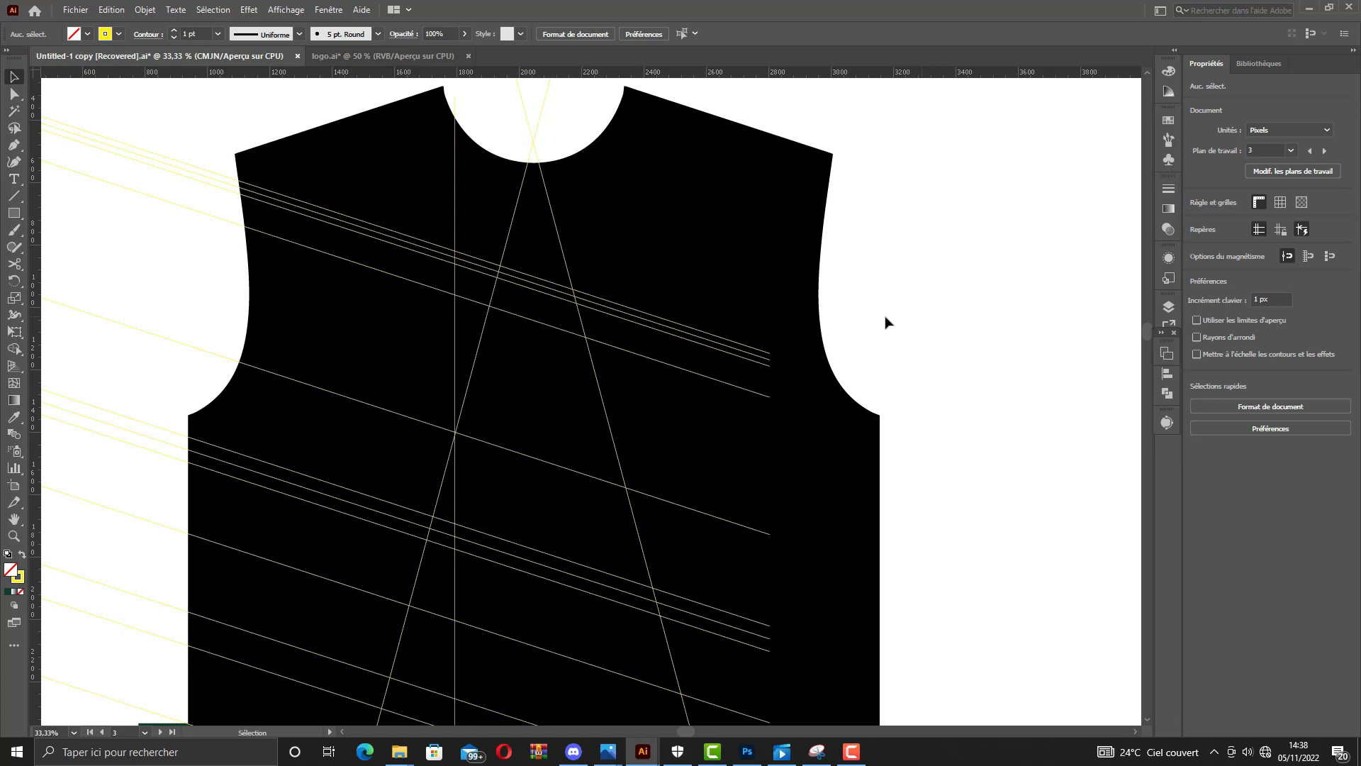
# Move the vertical line outward to where the left diagonal crosses the middle trio of slanted lines, and extend its upper end above the shoulder.
pyautogui.scroll(-1, 376, 305)
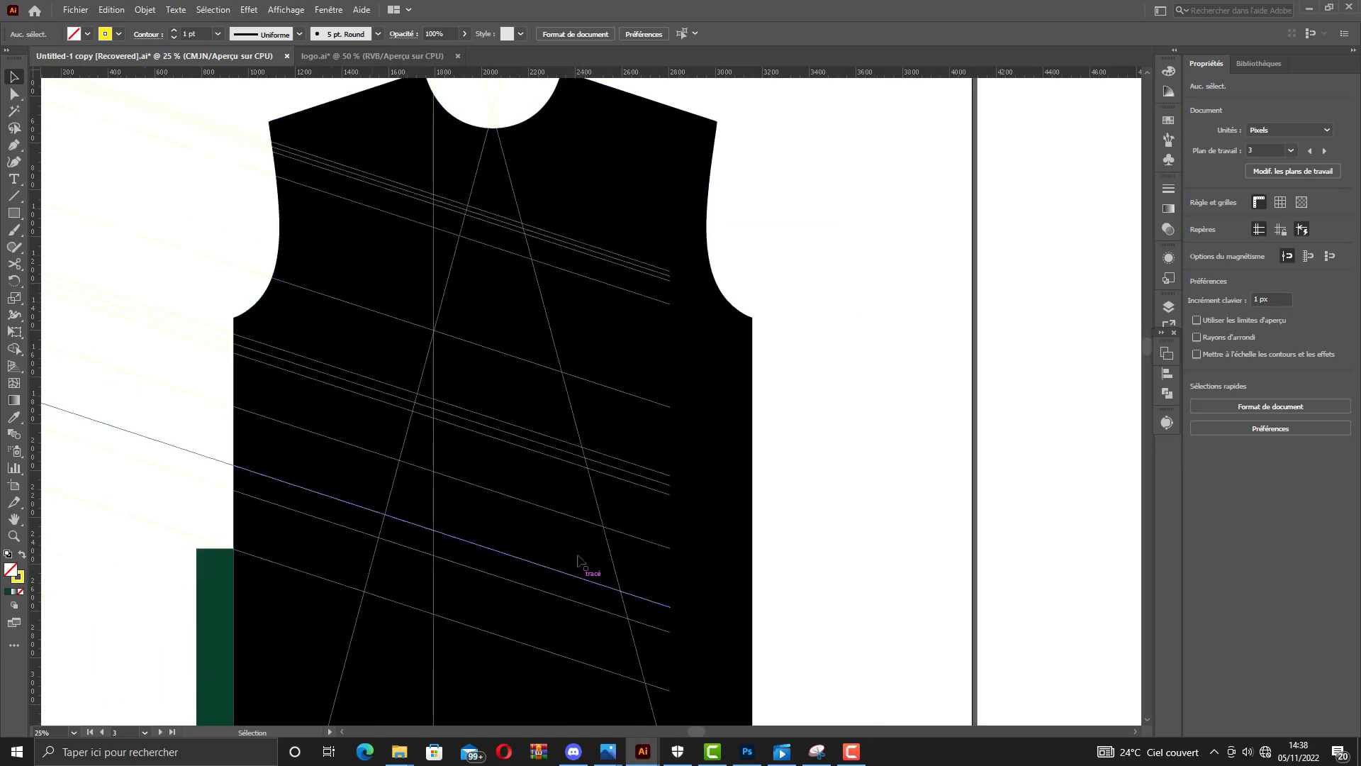
pyautogui.click(849, 752)
pyautogui.click(429, 245)
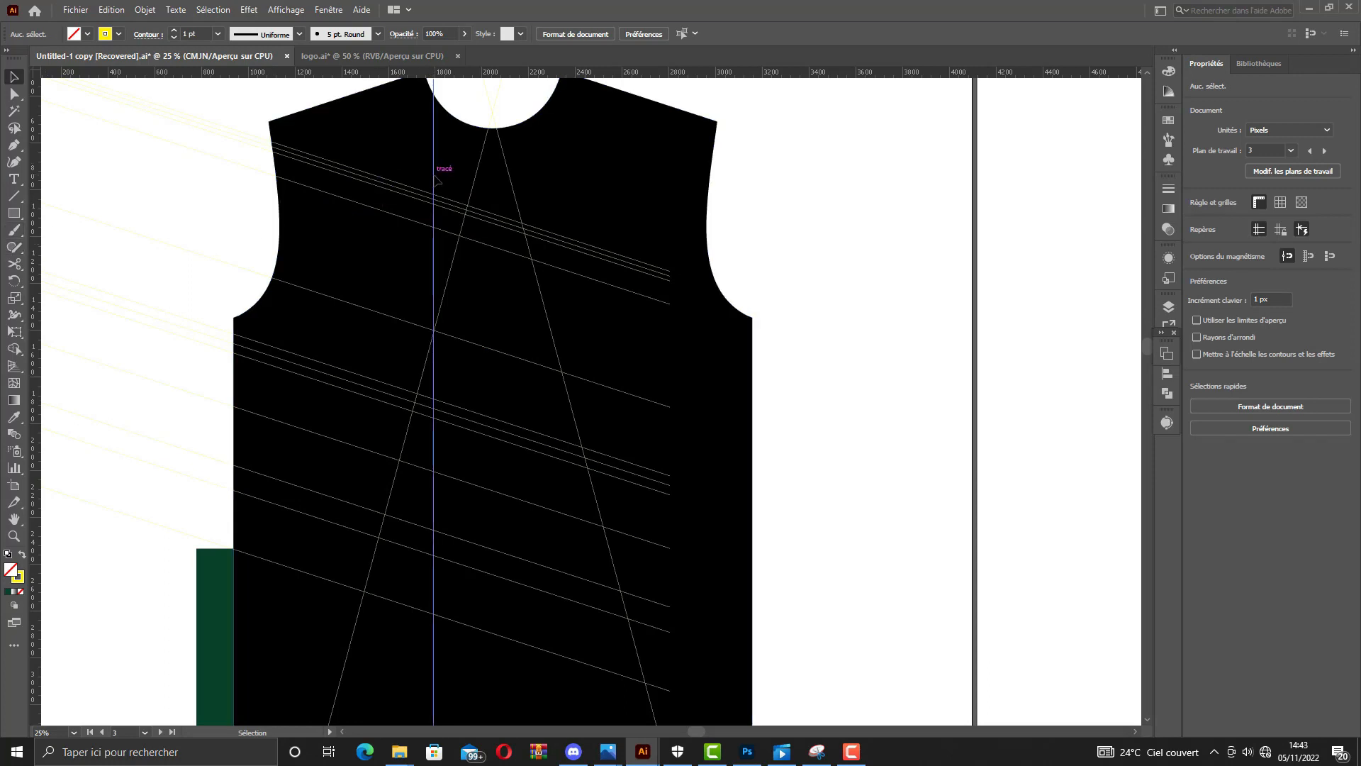
pyautogui.moveTo(434, 179); pyautogui.dragTo(414, 193)
pyautogui.scroll(3, 422, 137)
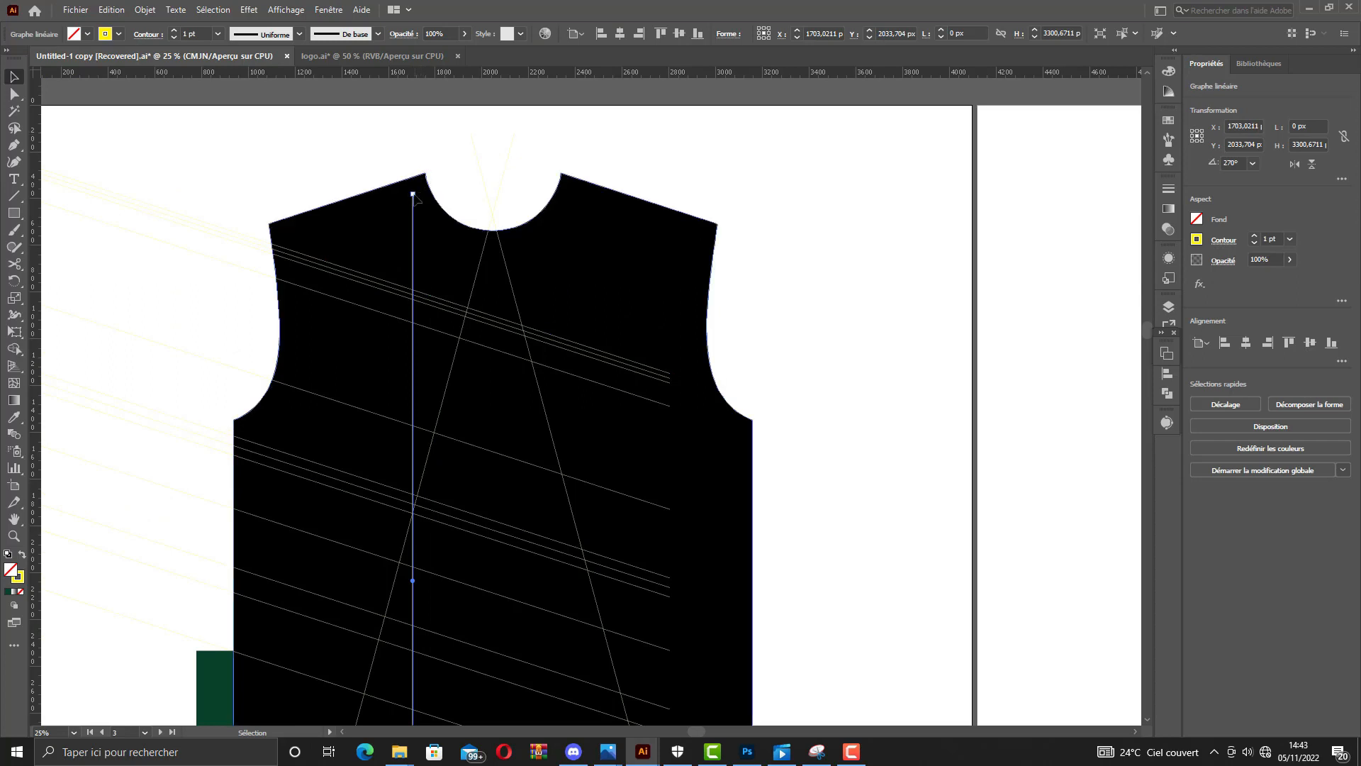
pyautogui.click(14, 94)
pyautogui.moveTo(413, 193); pyautogui.dragTo(414, 130)
pyautogui.click(450, 173)
# Draw a horizontal line about 3280 px long across the front panel at armhole level, reaching past both sides.
pyautogui.scroll(-3, 453, 201)
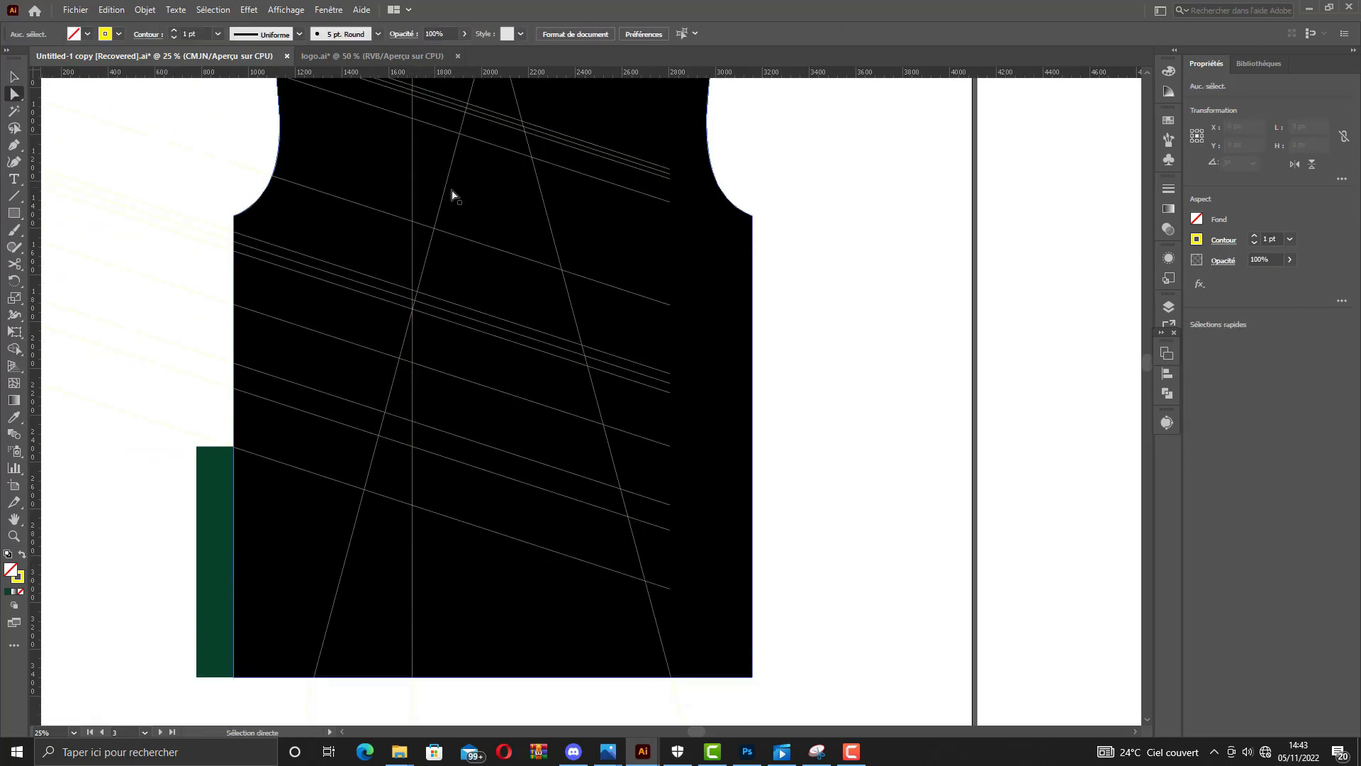
pyautogui.click(16, 197)
pyautogui.moveTo(135, 186); pyautogui.dragTo(902, 186)
pyautogui.press('v')
pyautogui.click(840, 273)
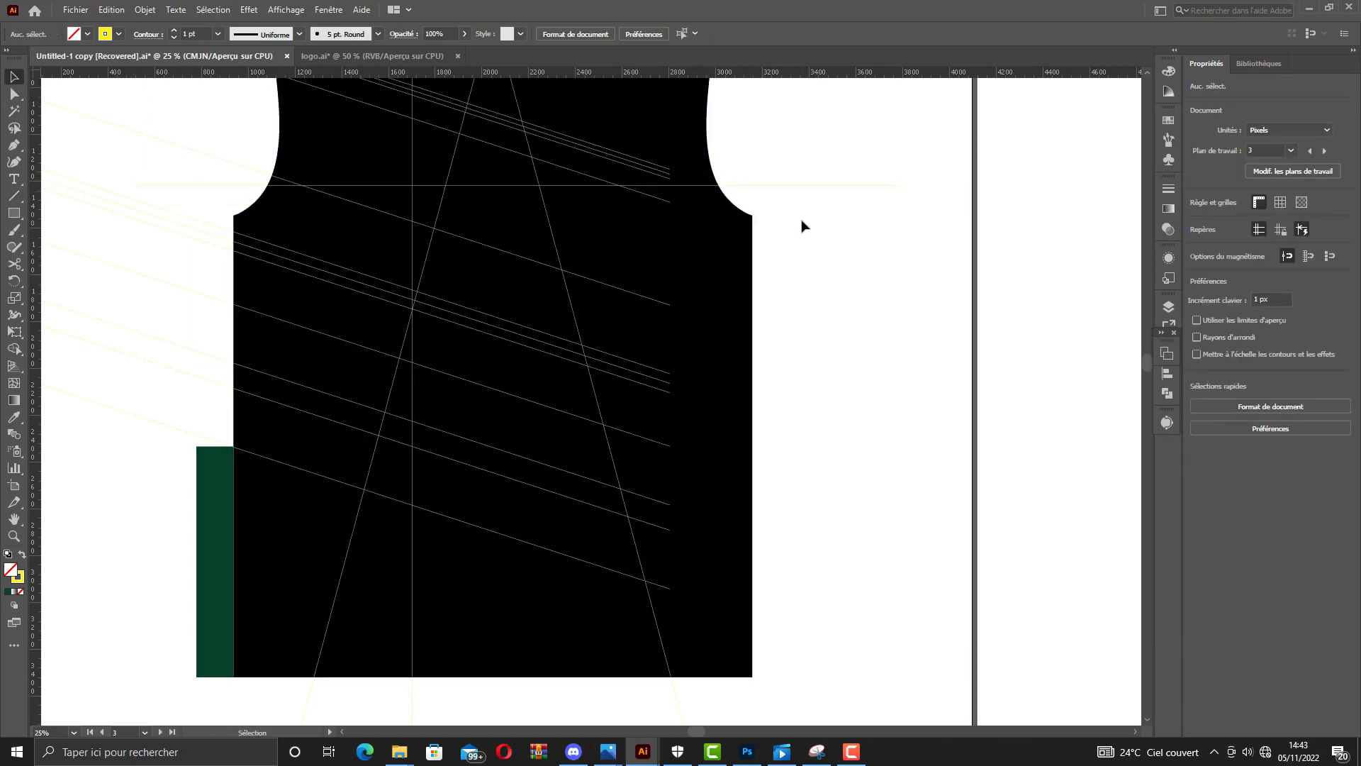
# Move the horizontal line down to the point where the left diagonal crosses the slanted line running through the armhole.
pyautogui.scroll(2, 802, 222)
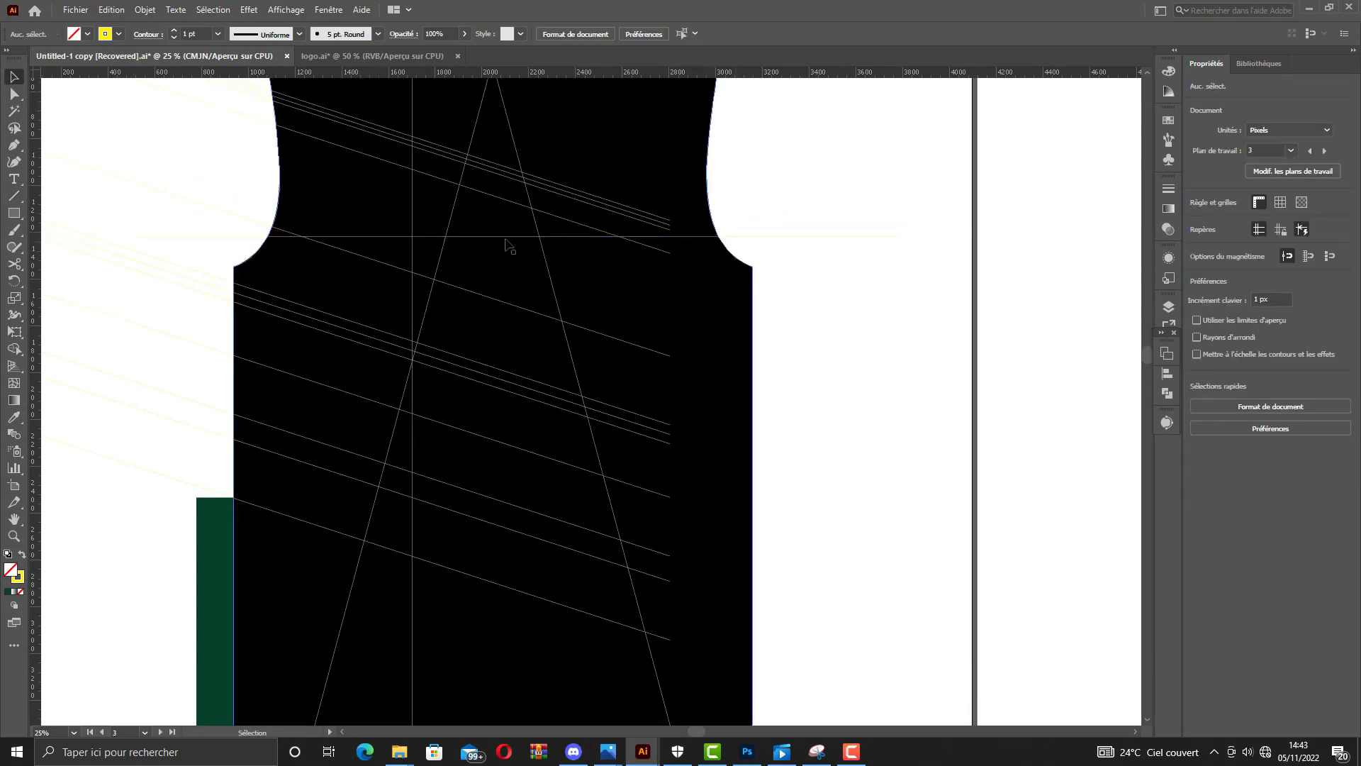
pyautogui.moveTo(471, 236); pyautogui.dragTo(479, 279)
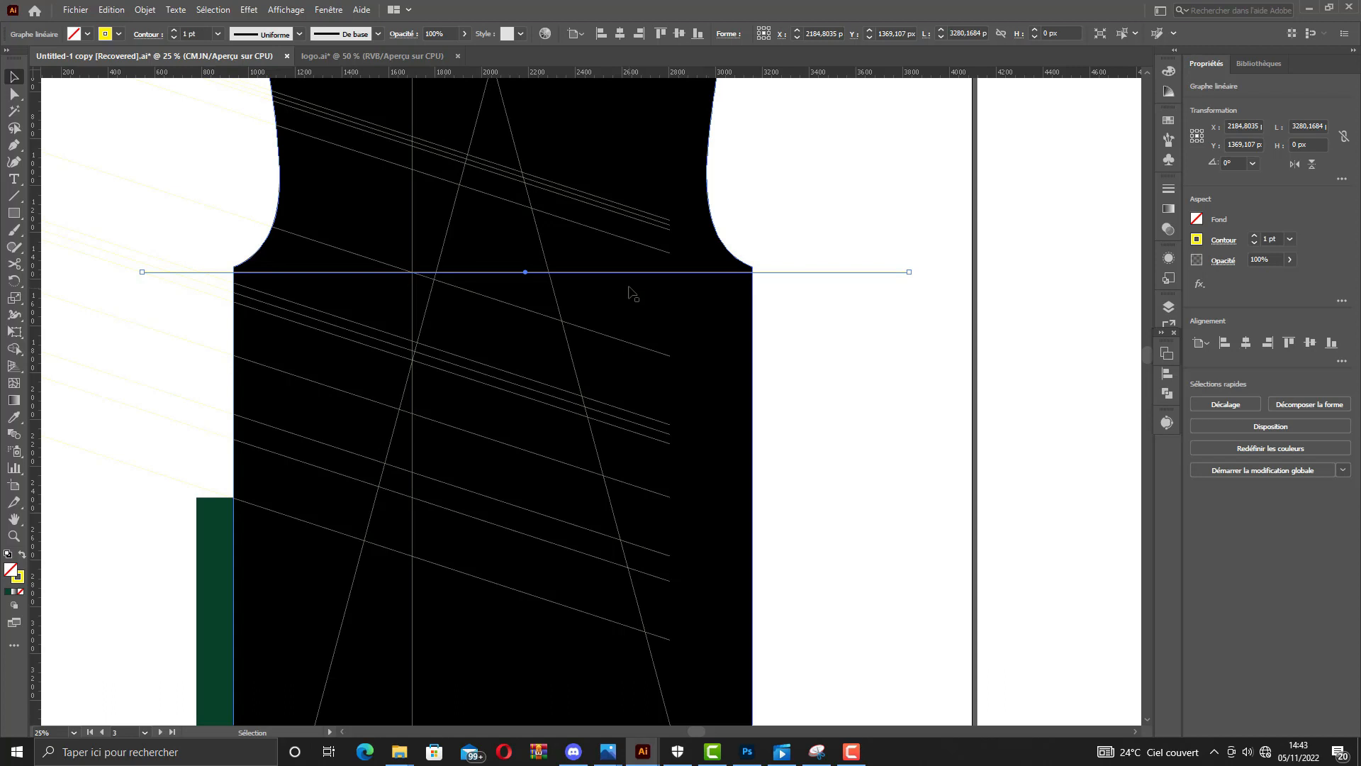
pyautogui.scroll(3, 682, 233)
pyautogui.scroll(-1, 679, 231)
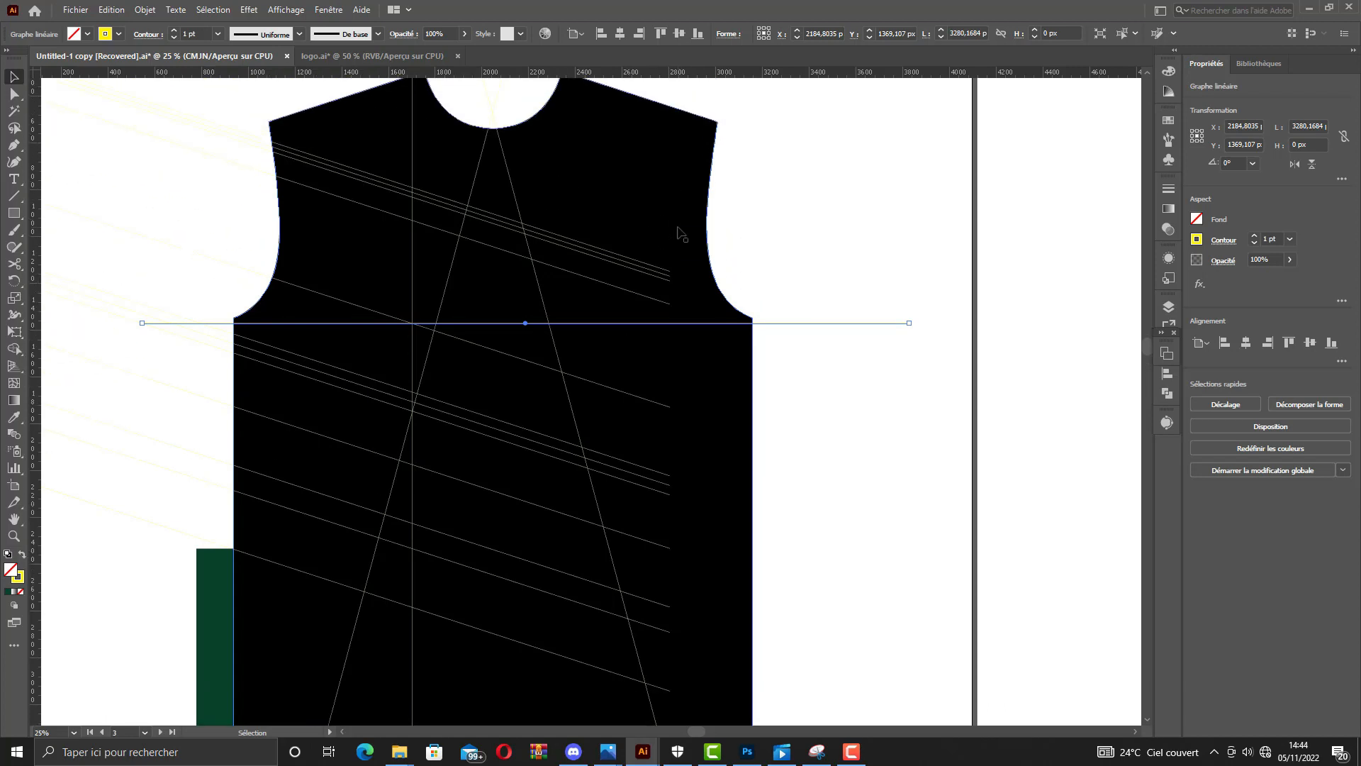
pyautogui.moveTo(518, 321); pyautogui.dragTo(518, 331)
pyautogui.click(833, 247)
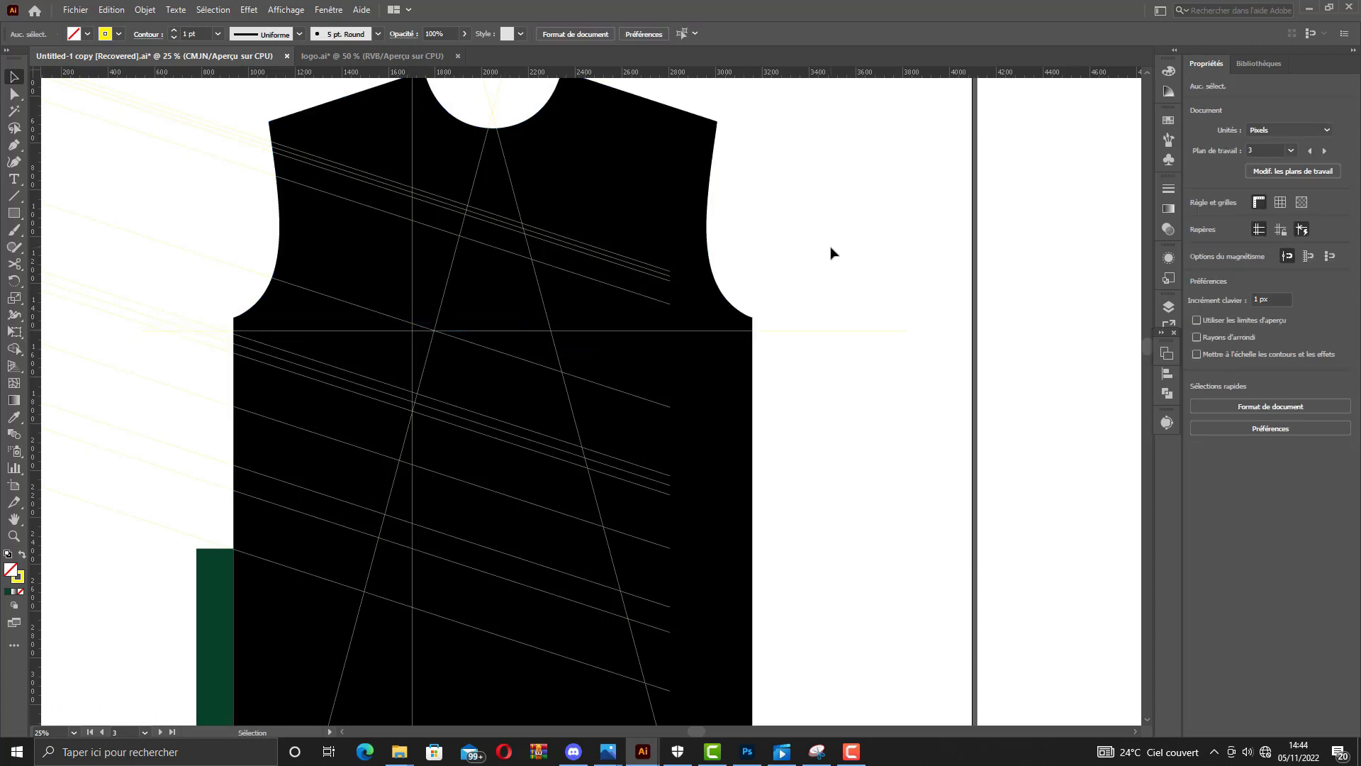
# Try to move the dark green rectangle away from the front panel's left side.
pyautogui.scroll(-4, 777, 272)
pyautogui.scroll(2, 732, 265)
pyautogui.scroll(-1, 675, 249)
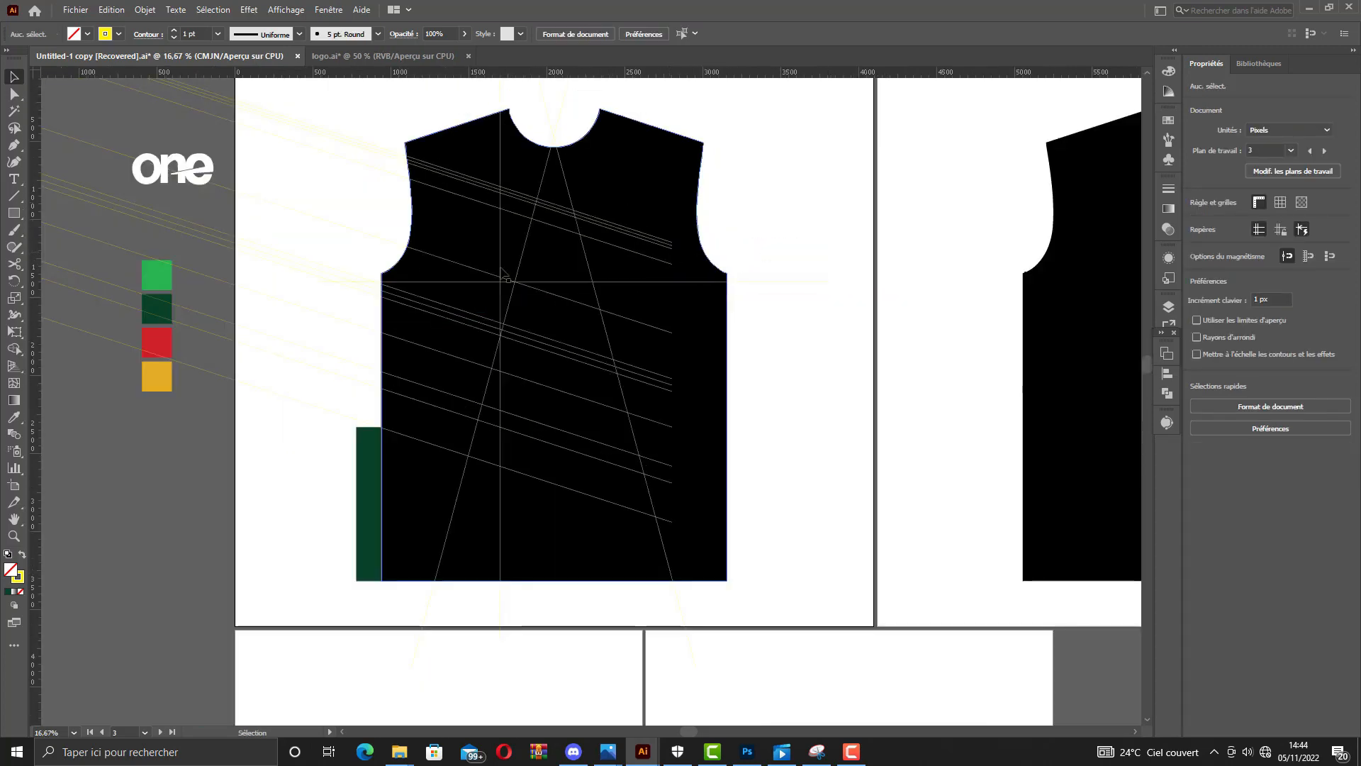
pyautogui.moveTo(361, 458); pyautogui.dragTo(200, 463)
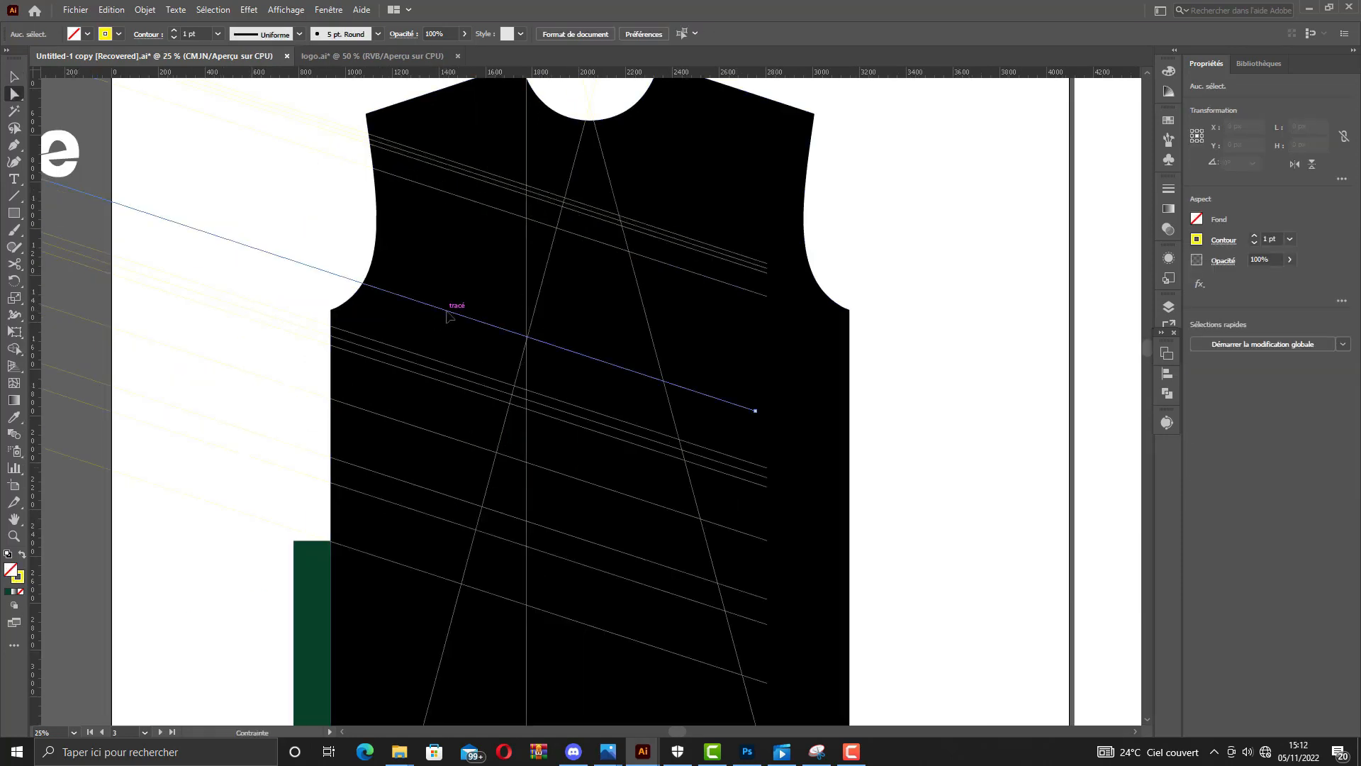
# Duplicate the slanted line running through the left armhole slightly above the original.
pyautogui.moveTo(448, 316); pyautogui.dragTo(455, 291)
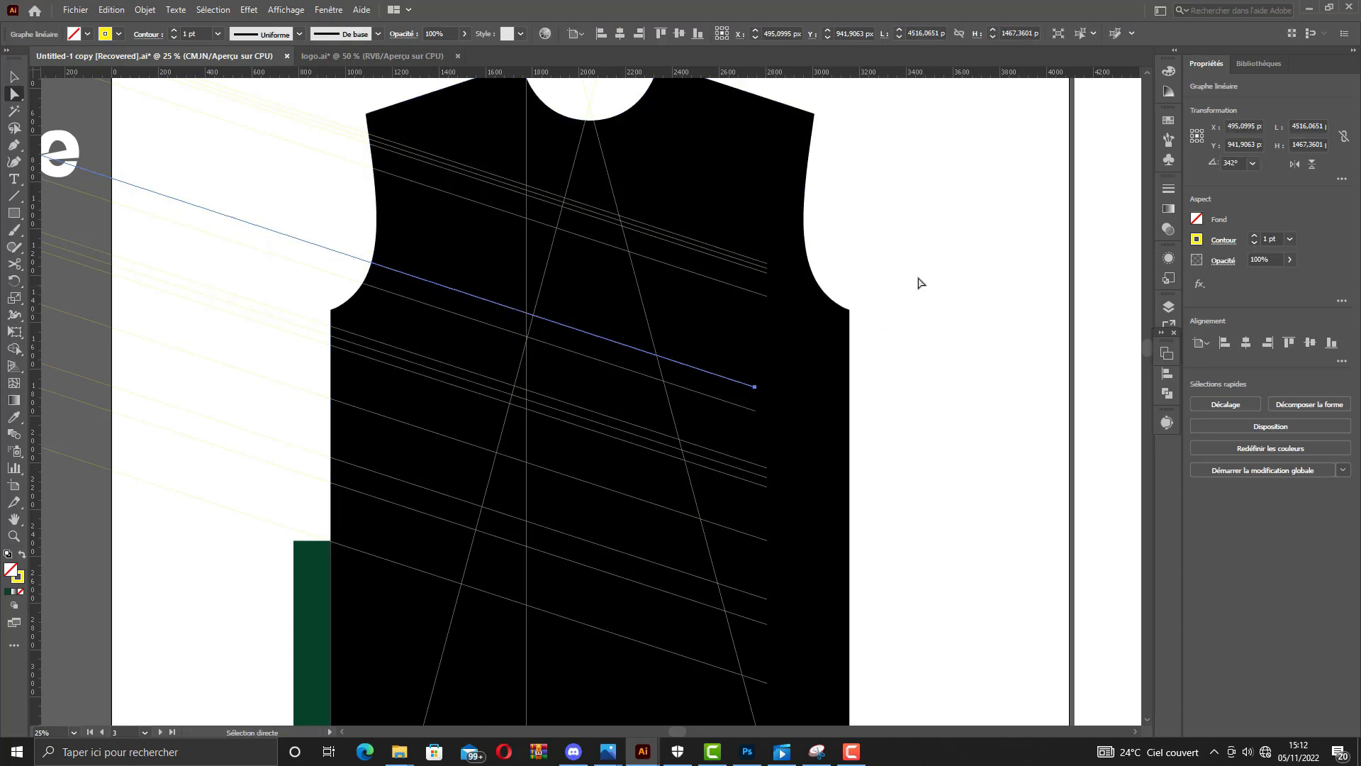
pyautogui.click(913, 271)
pyautogui.scroll(1, 910, 273)
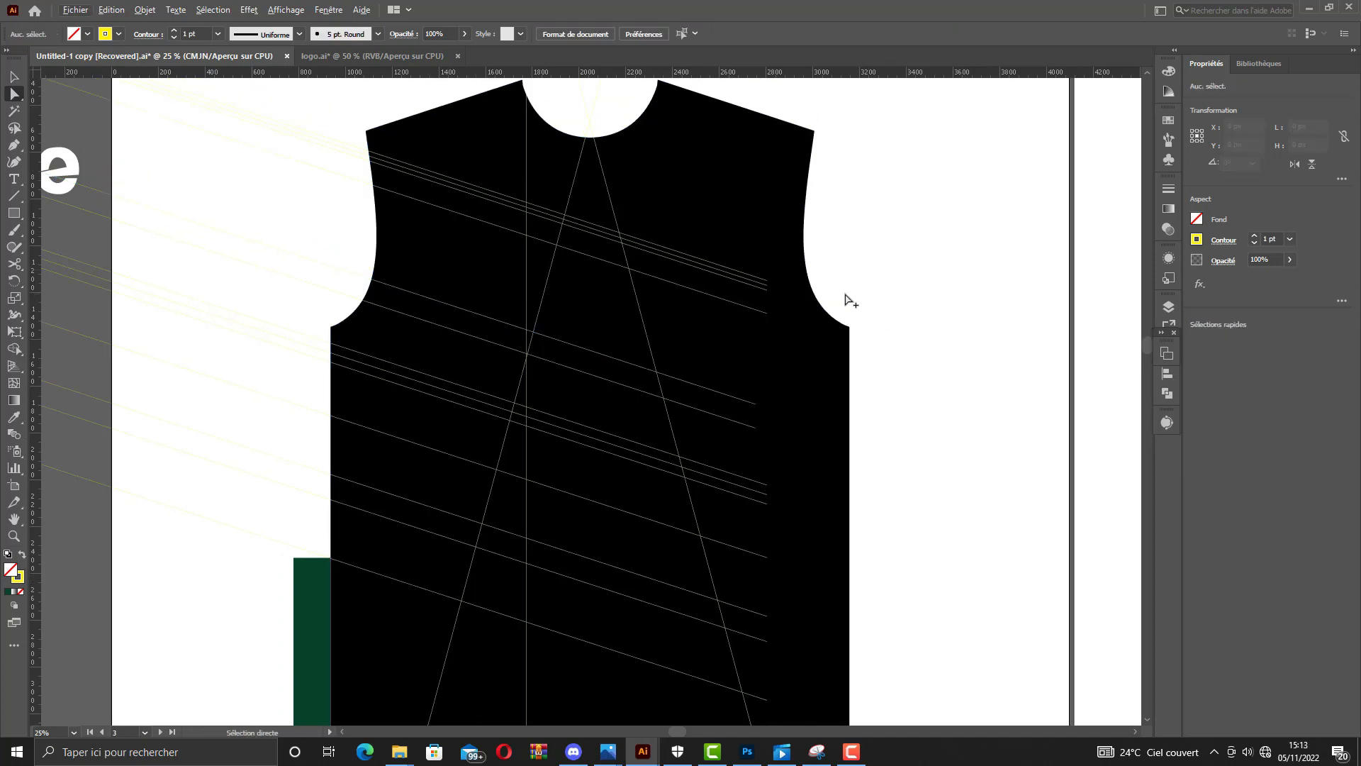
# Move the dark green rectangle off the artboard, below the colour swatches beside the front panel.
pyautogui.scroll(-2, 842, 299)
pyautogui.moveTo(325, 561); pyautogui.dragTo(76, 557)
pyautogui.scroll(-1, 280, 466)
# Select the panel with its lines and use Shape Builder to fill four bands left of the left diagonal, below the armhole, dark green.
pyautogui.moveTo(274, 146); pyautogui.dragTo(704, 671)
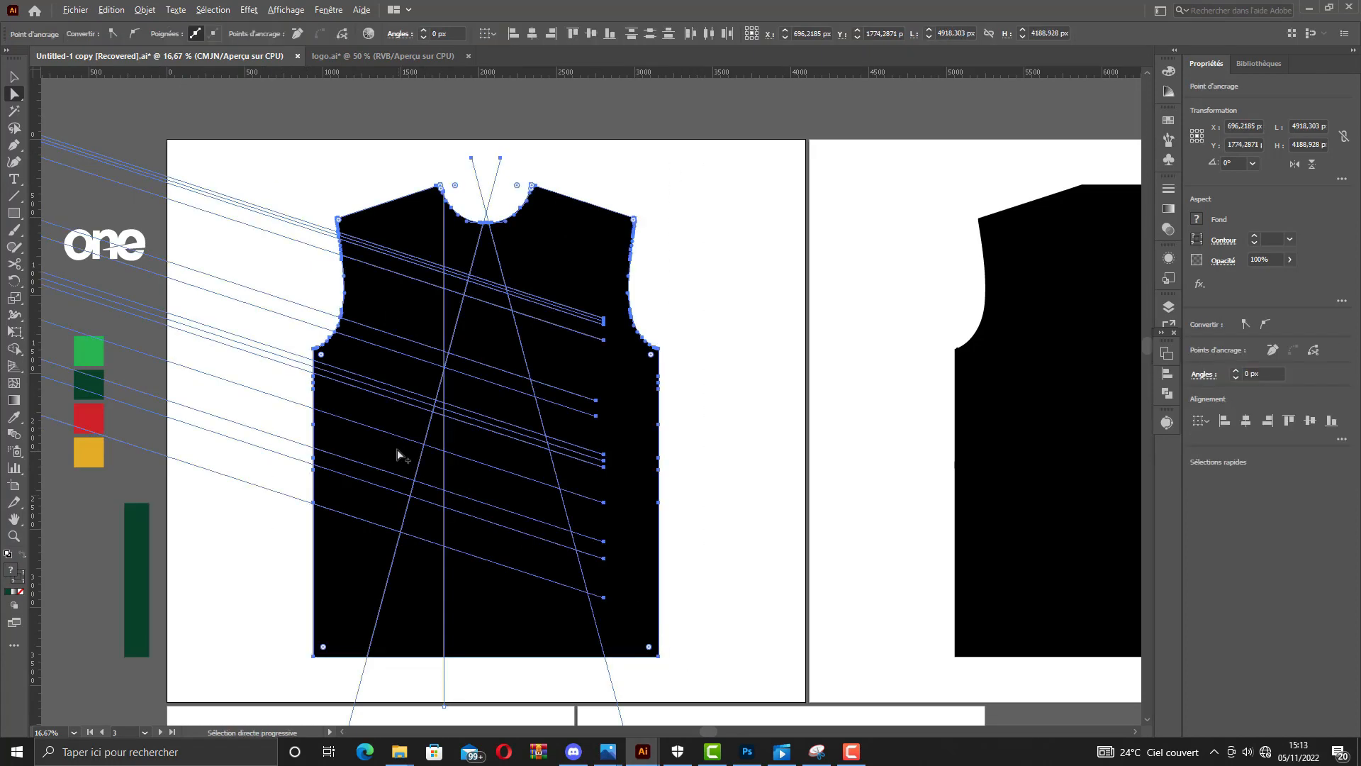
pyautogui.scroll(2, 398, 453)
pyautogui.scroll(-1, 521, 446)
pyautogui.scroll(-2, 526, 454)
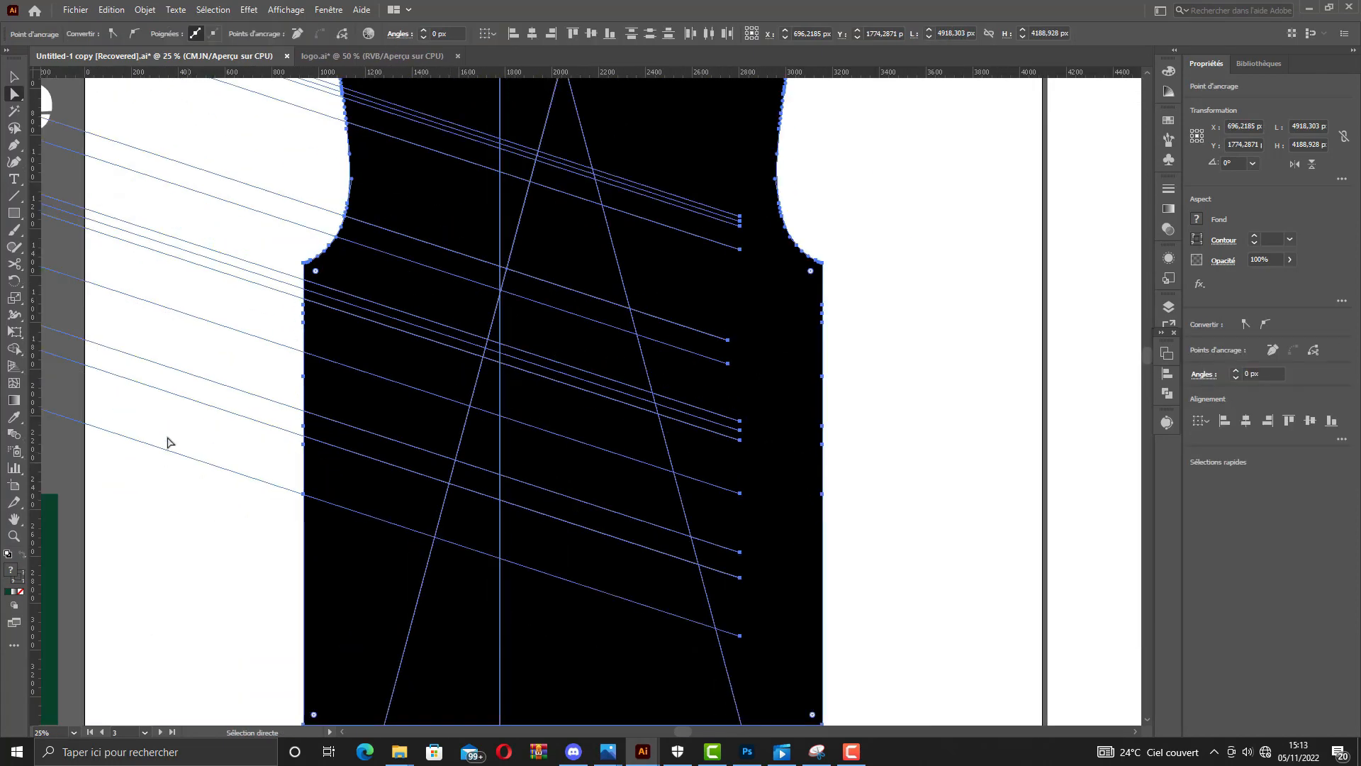
pyautogui.click(20, 353)
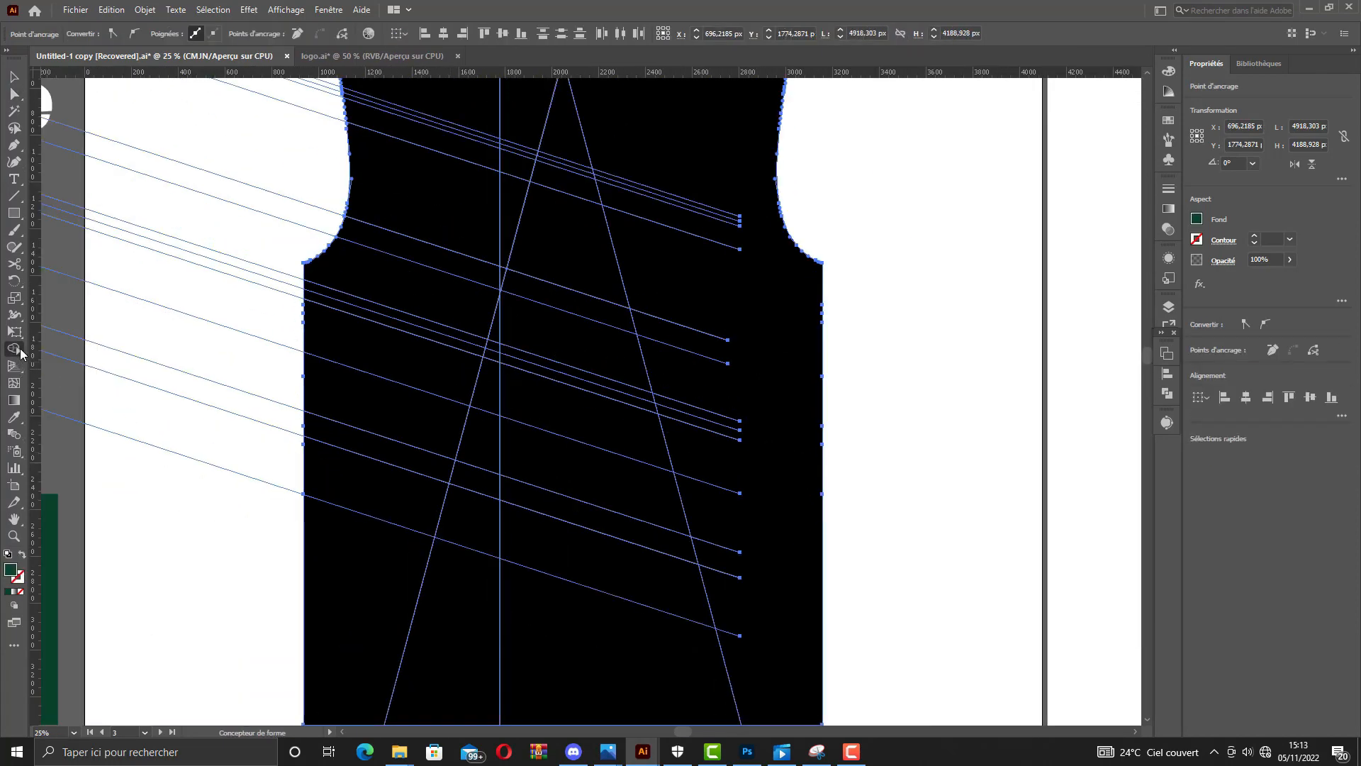
pyautogui.click(400, 506)
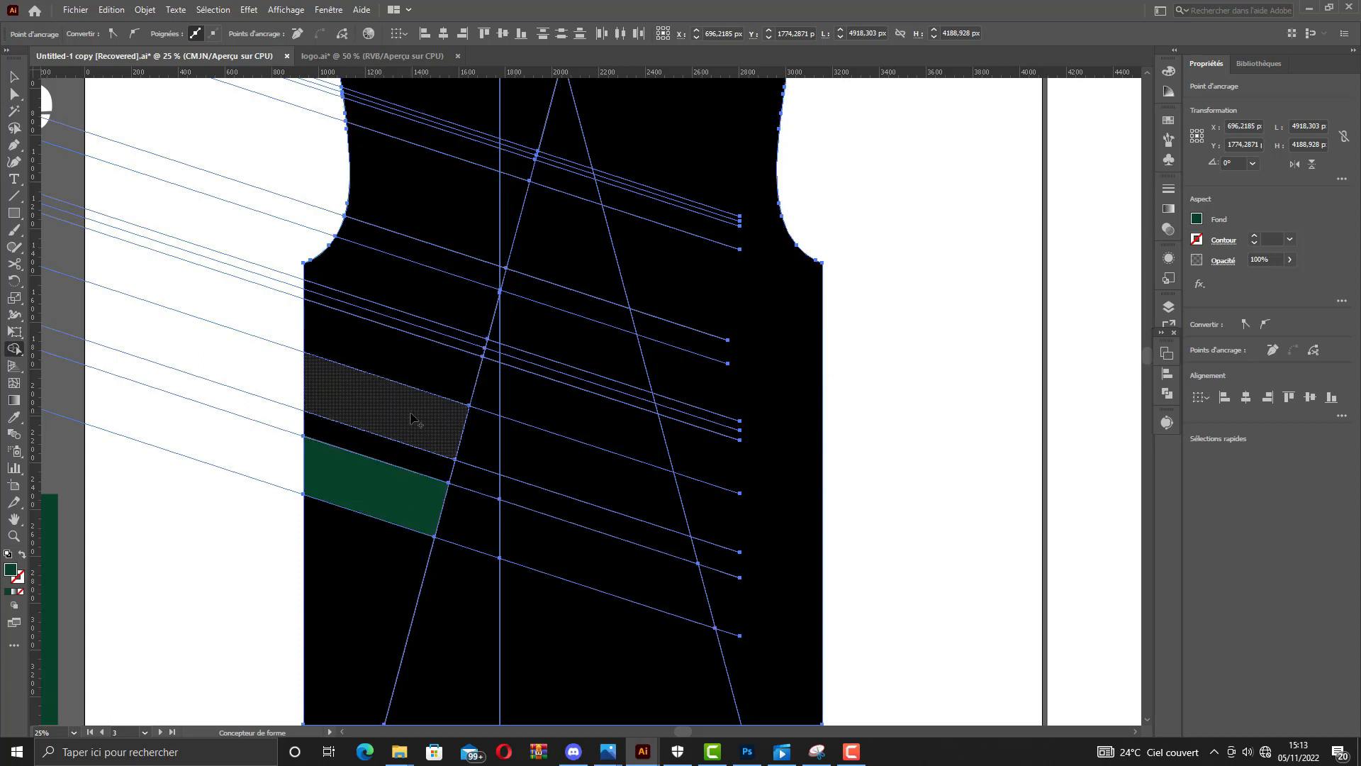
pyautogui.click(414, 419)
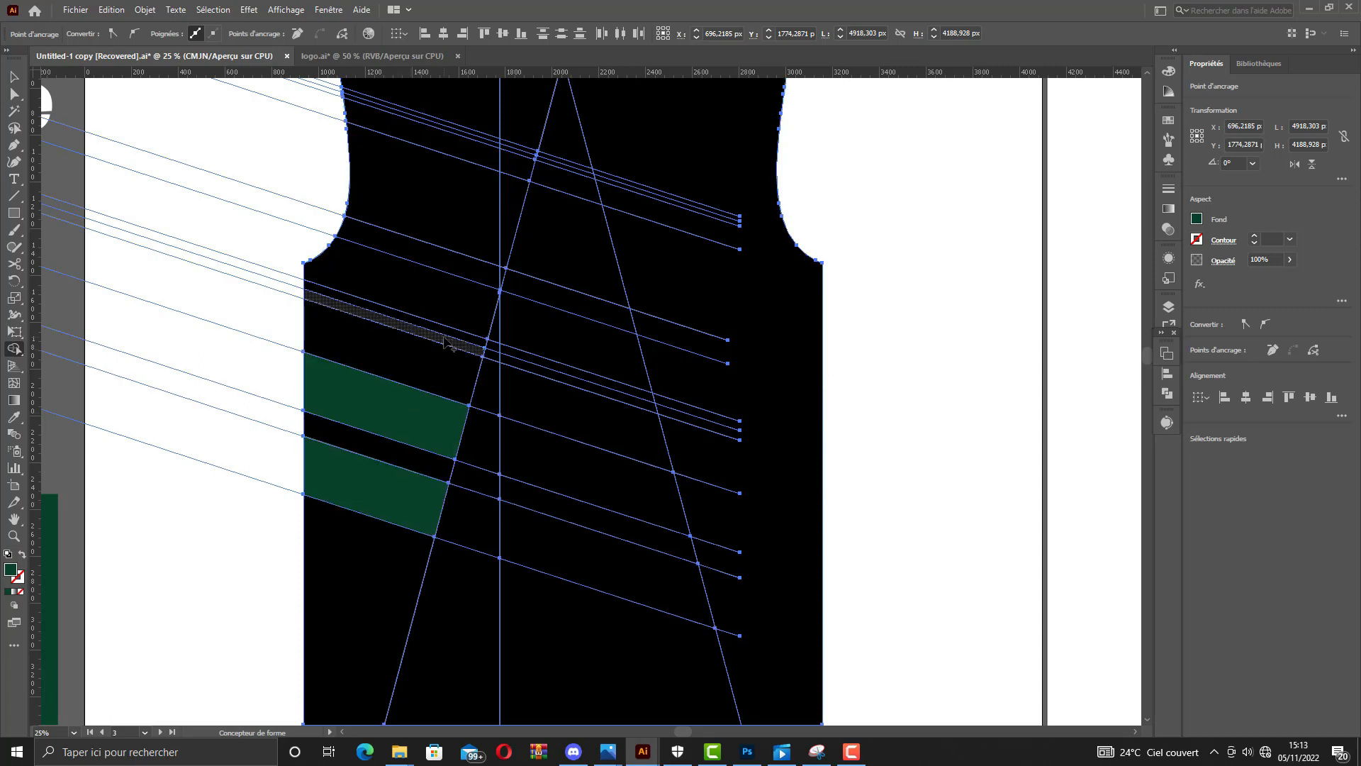
pyautogui.click(434, 298)
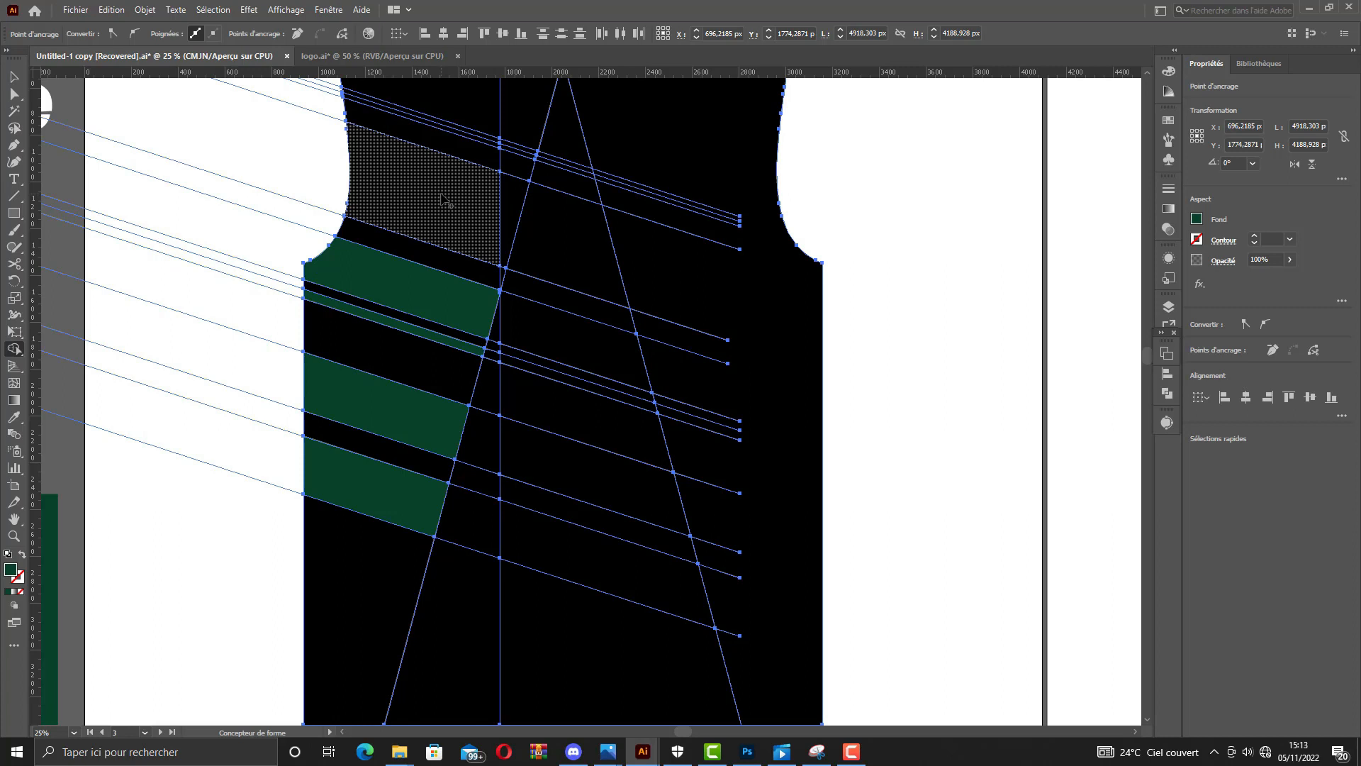
# Merge the left armhole band and the left shoulder area across the vertical line up to the left diagonal, filled dark green.
pyautogui.scroll(3, 442, 201)
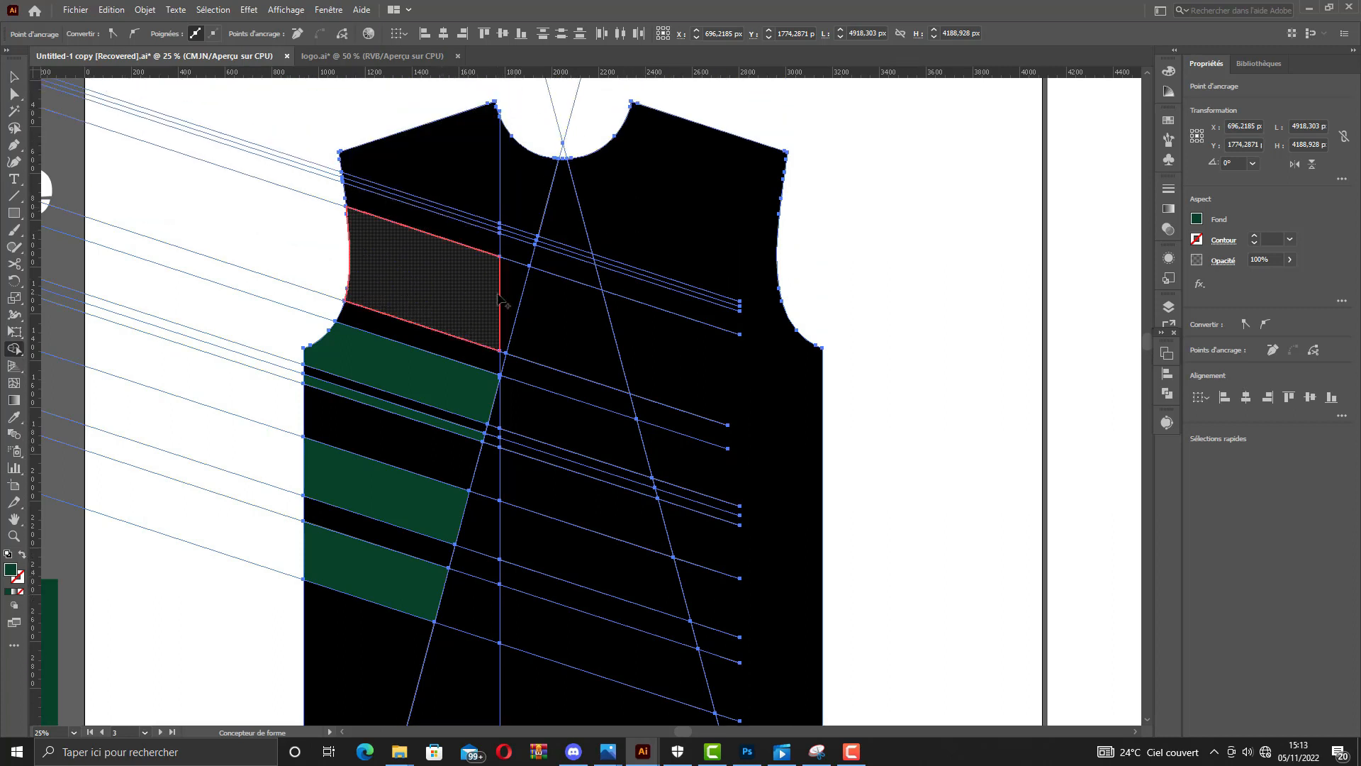
pyautogui.moveTo(498, 299); pyautogui.dragTo(502, 296)
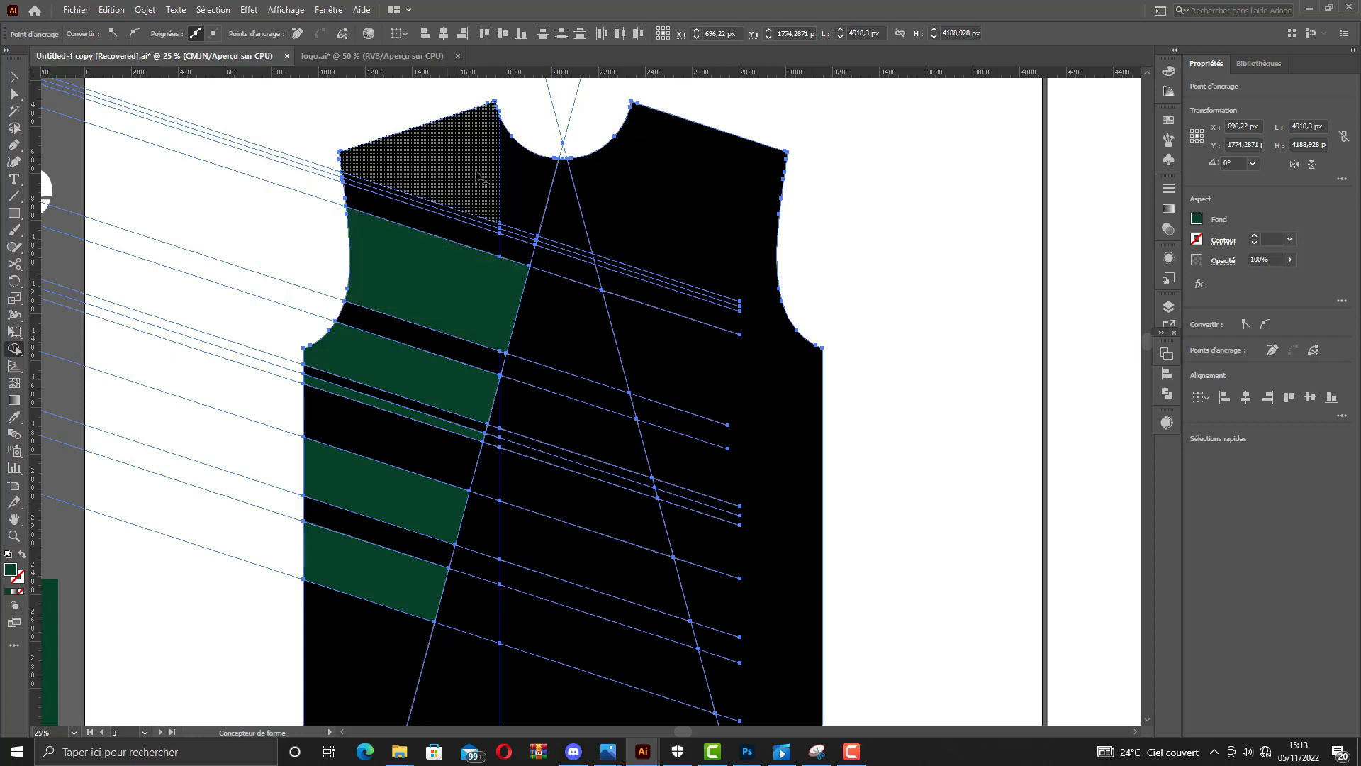
pyautogui.moveTo(476, 176)
pyautogui.mouseDown()
pyautogui.moveTo(518, 183)
pyautogui.moveTo(509, 192)
pyautogui.mouseUp()
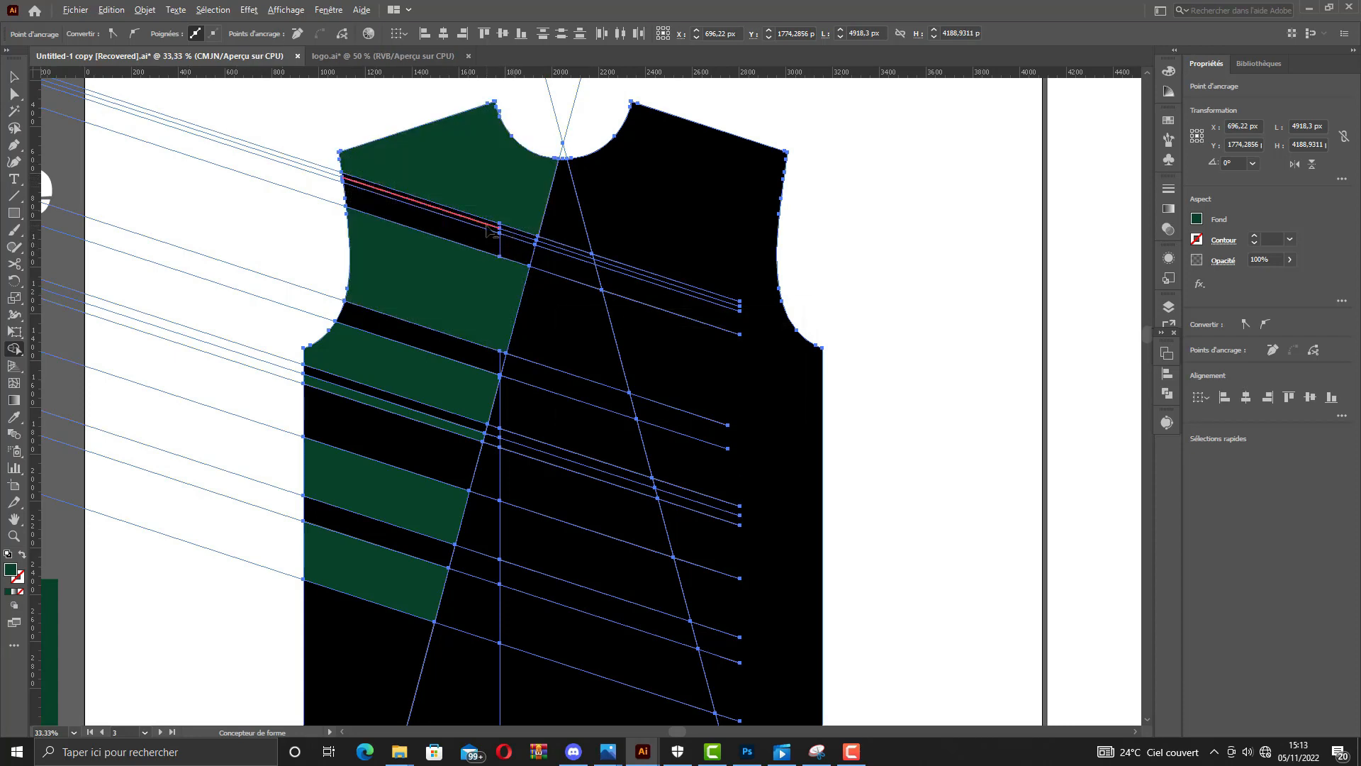
# Merge the green shoulder area with the armhole band through the gap between the vertical line and the left diagonal.
pyautogui.scroll(2, 485, 224)
pyautogui.moveTo(546, 220); pyautogui.dragTo(544, 310)
pyautogui.scroll(-2, 544, 313)
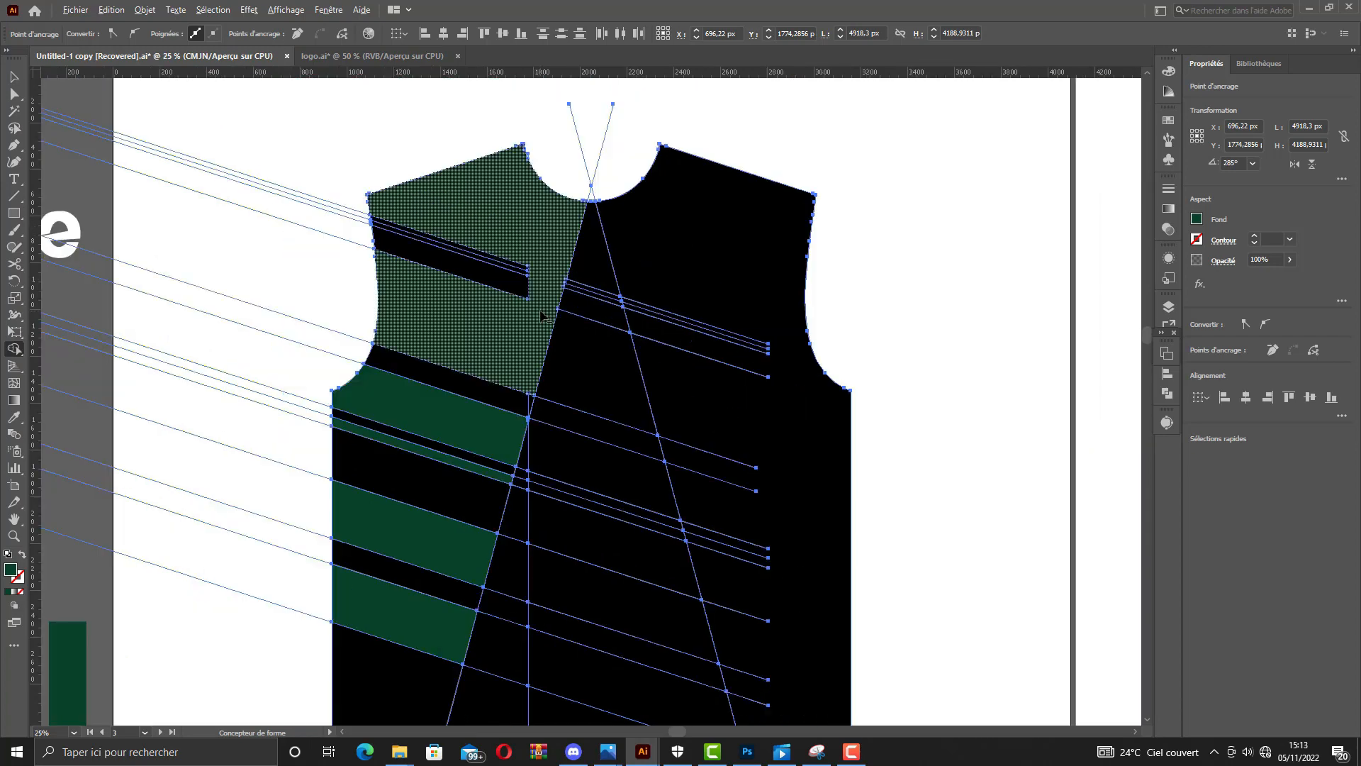
pyautogui.scroll(2, 536, 309)
pyautogui.scroll(-1, 533, 302)
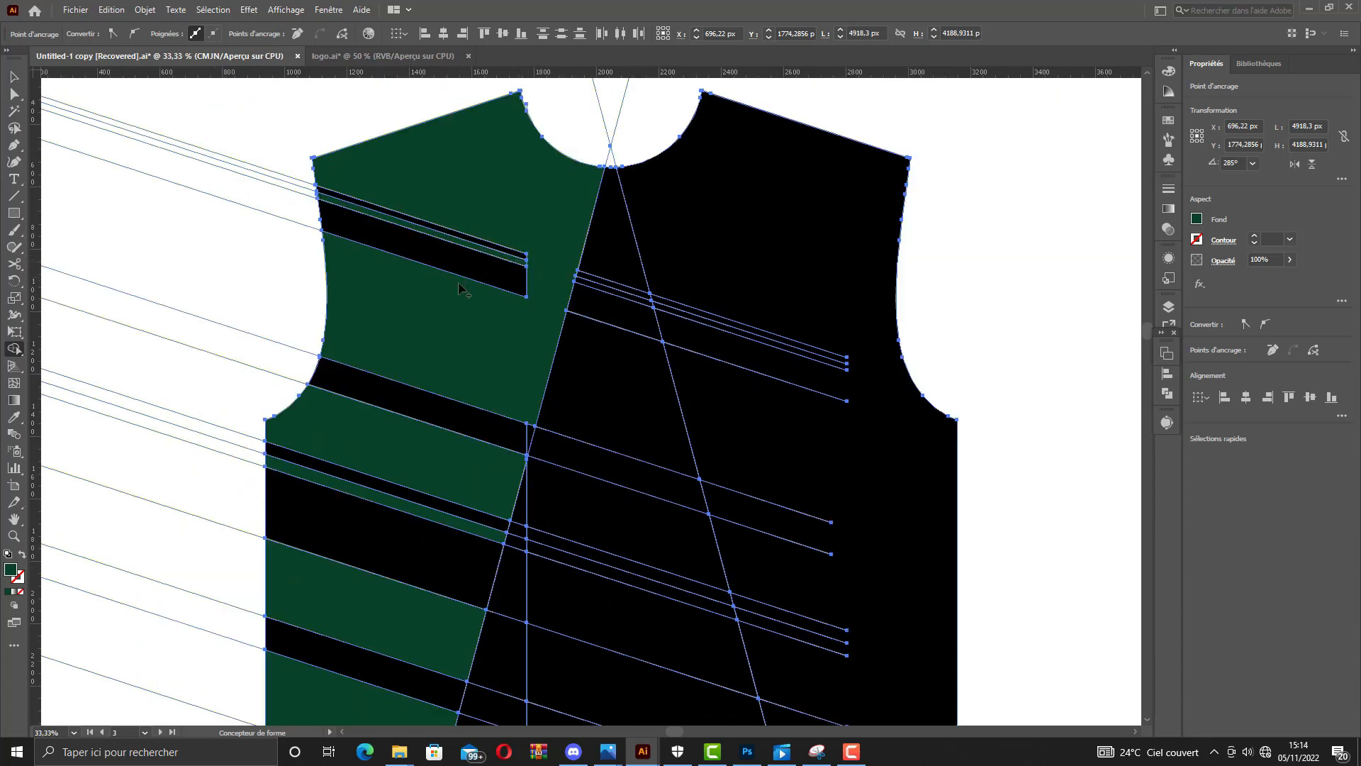
# Examine the unfilled regions between and beyond the two diagonals on the front panel.
pyautogui.scroll(-1, 458, 282)
pyautogui.scroll(-3, 550, 284)
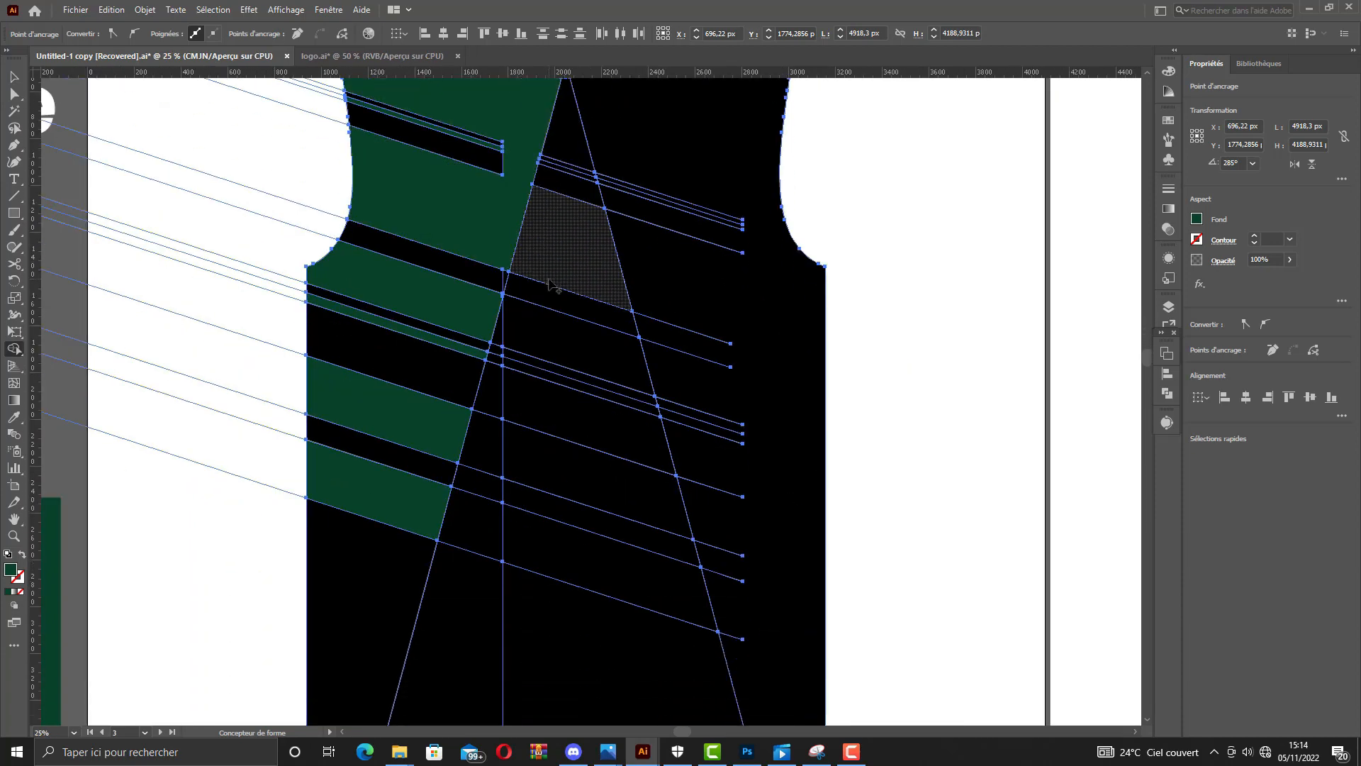
pyautogui.scroll(-1, 551, 284)
pyautogui.scroll(-1, 531, 289)
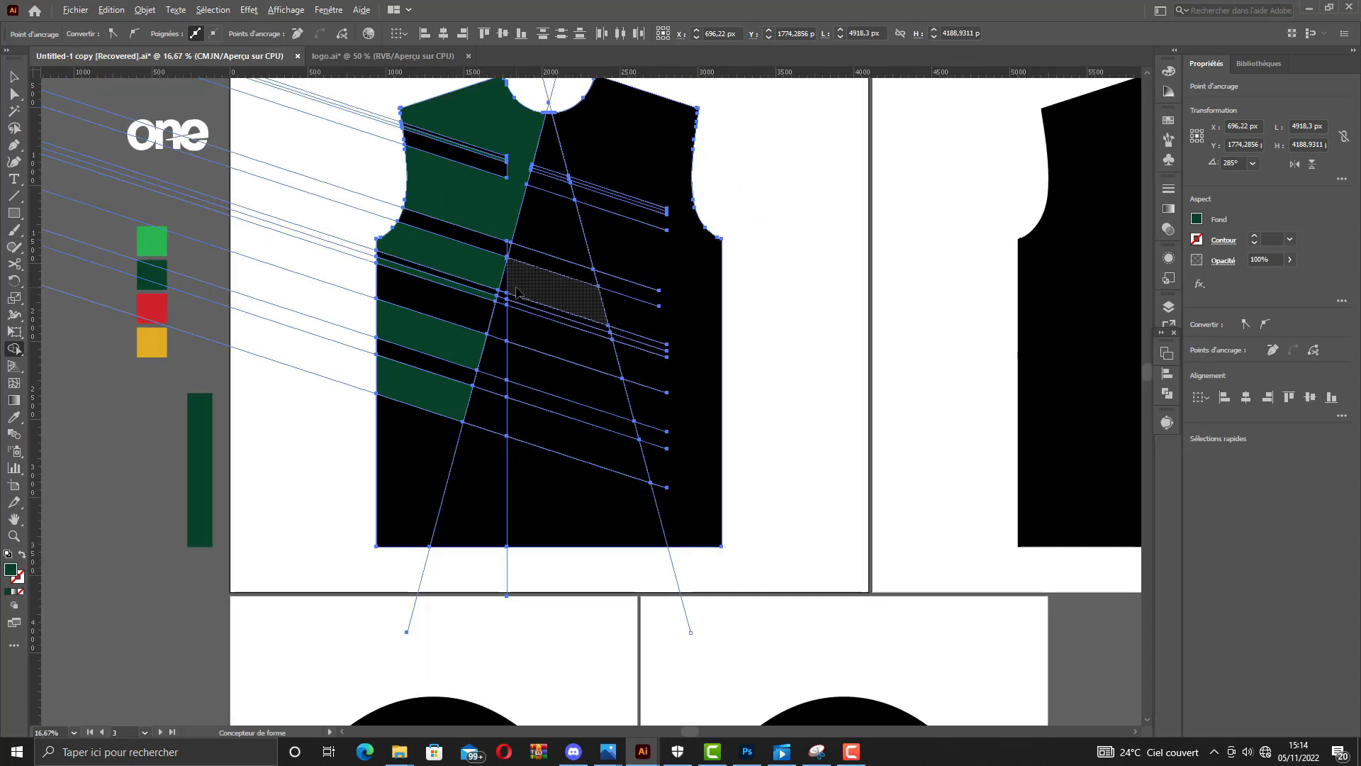
pyautogui.scroll(-2, 652, 365)
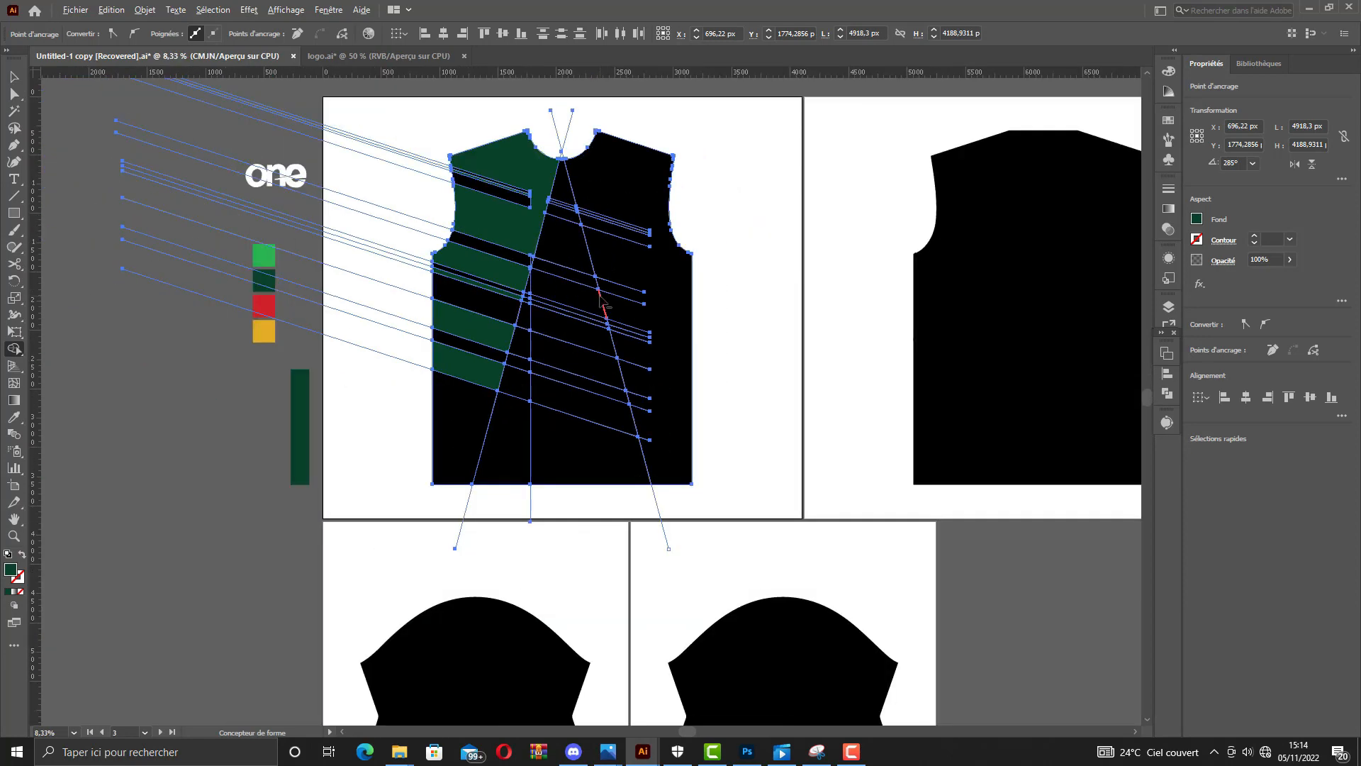
pyautogui.scroll(1, 614, 262)
pyautogui.scroll(5, 614, 263)
pyautogui.scroll(-4, 617, 258)
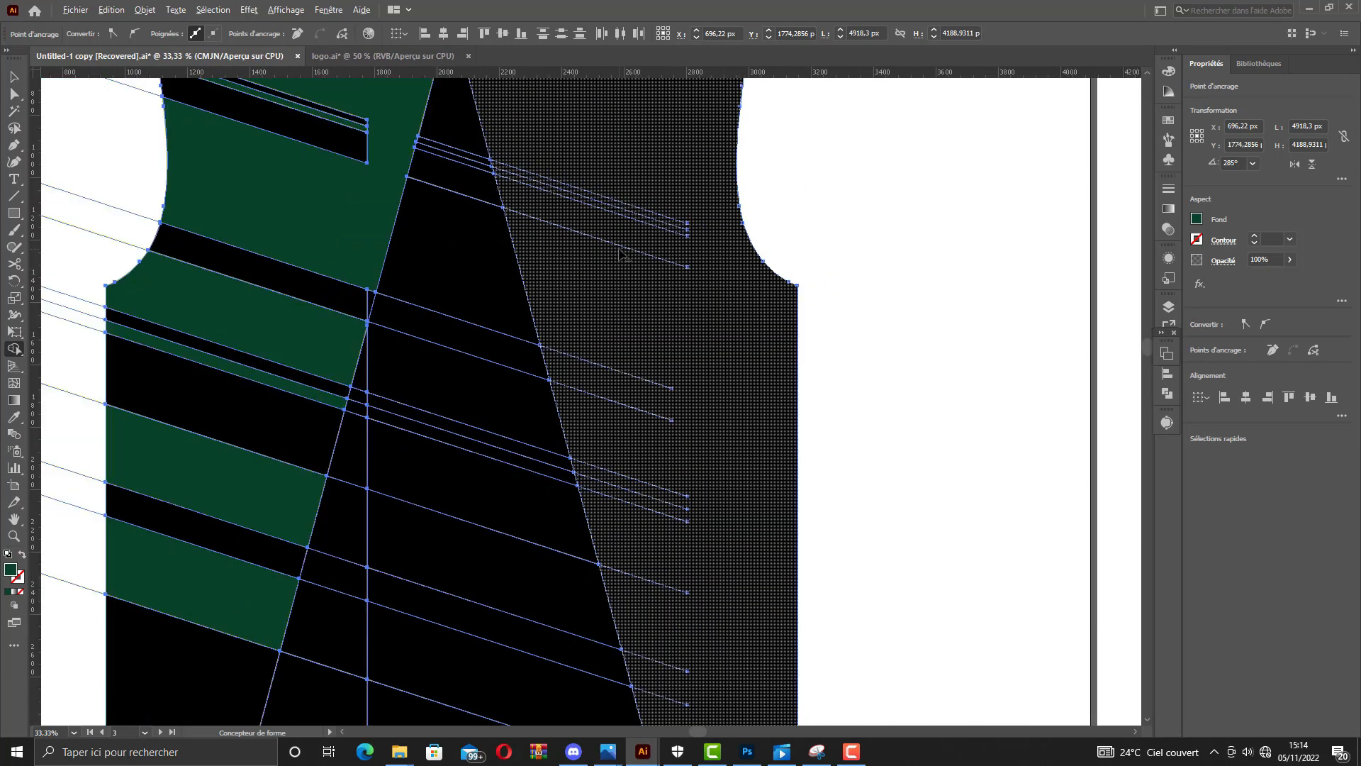
# Draw a horizontal line about 2803 px long across the chest, starting at the left armhole and passing the right one.
pyautogui.click(13, 196)
pyautogui.scroll(4, 397, 297)
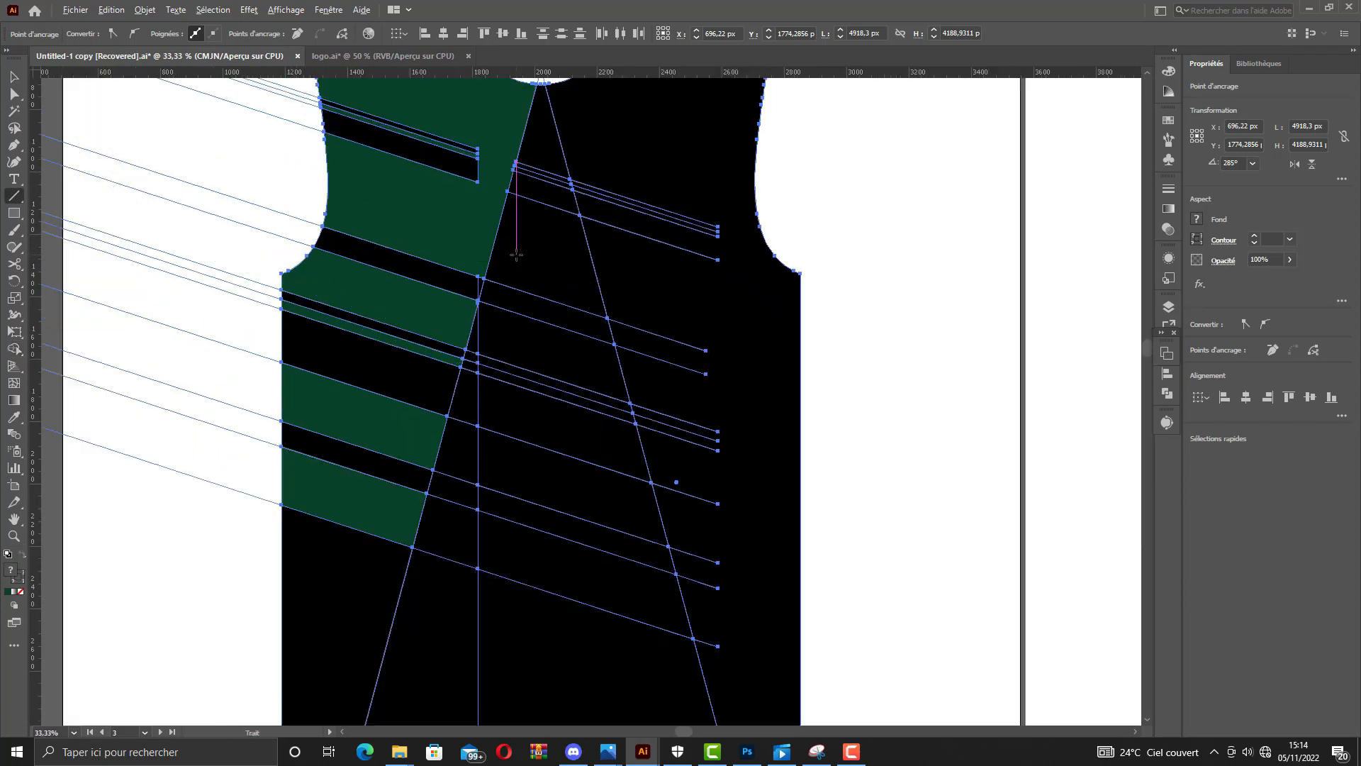
pyautogui.scroll(-2, 368, 311)
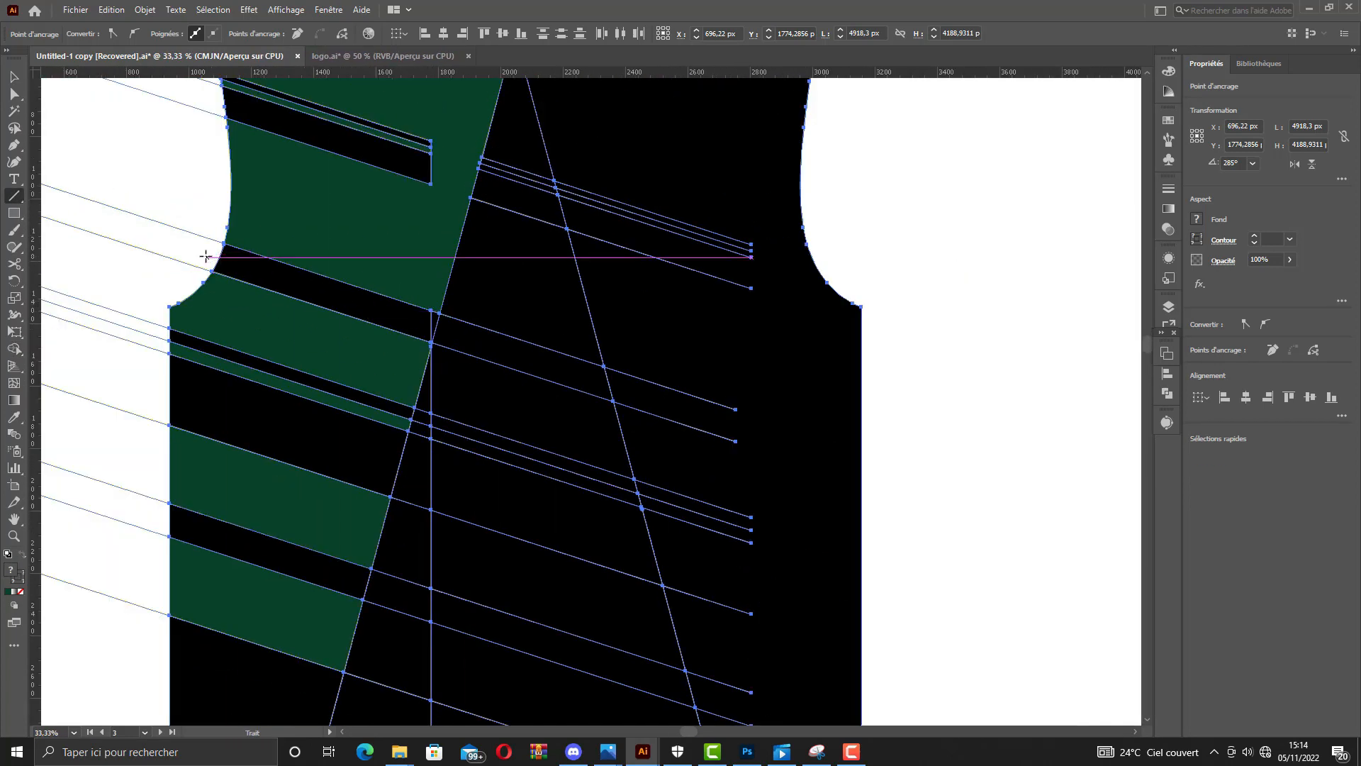
pyautogui.moveTo(205, 256); pyautogui.dragTo(1080, 257)
# Give the horizontal line a yellow stroke and move it to the base of the armholes, extending past both sides of the panel.
pyautogui.click(74, 34)
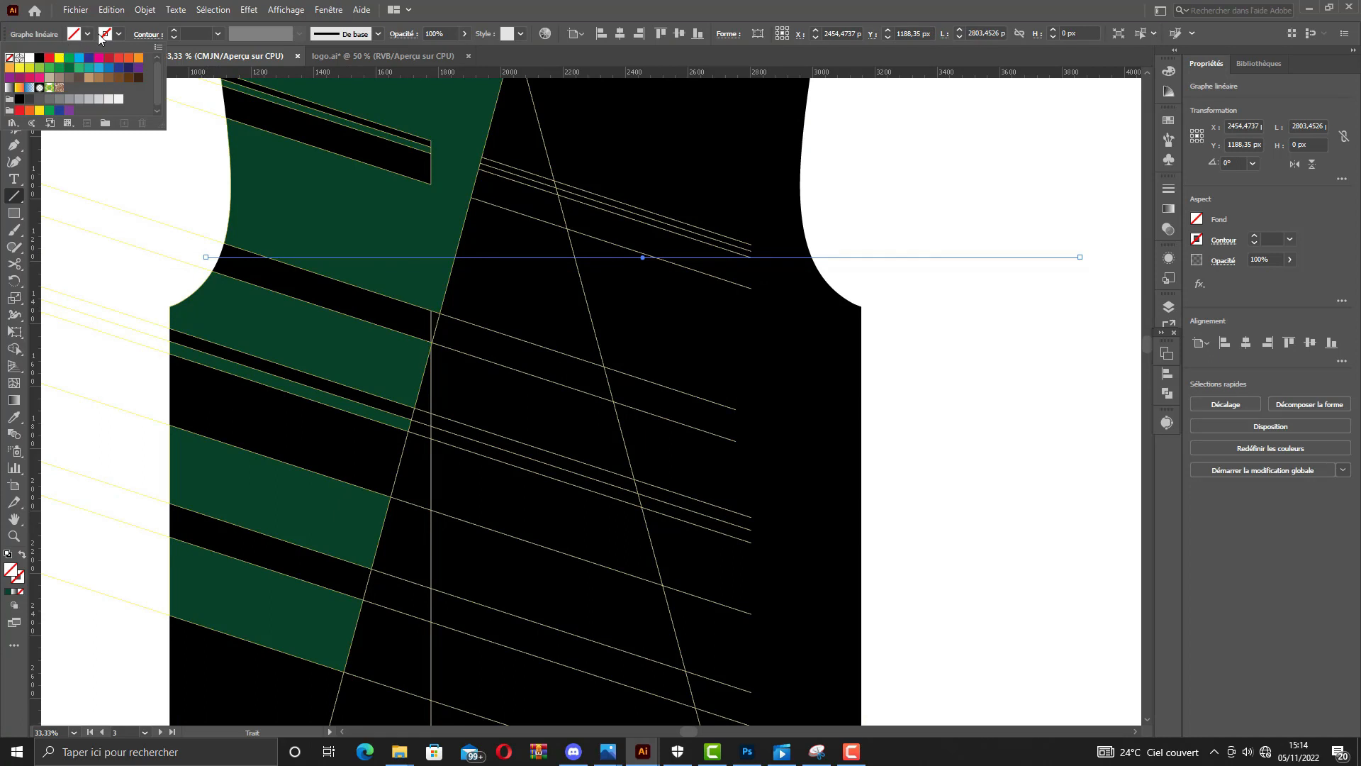
pyautogui.click(60, 59)
pyautogui.press('v')
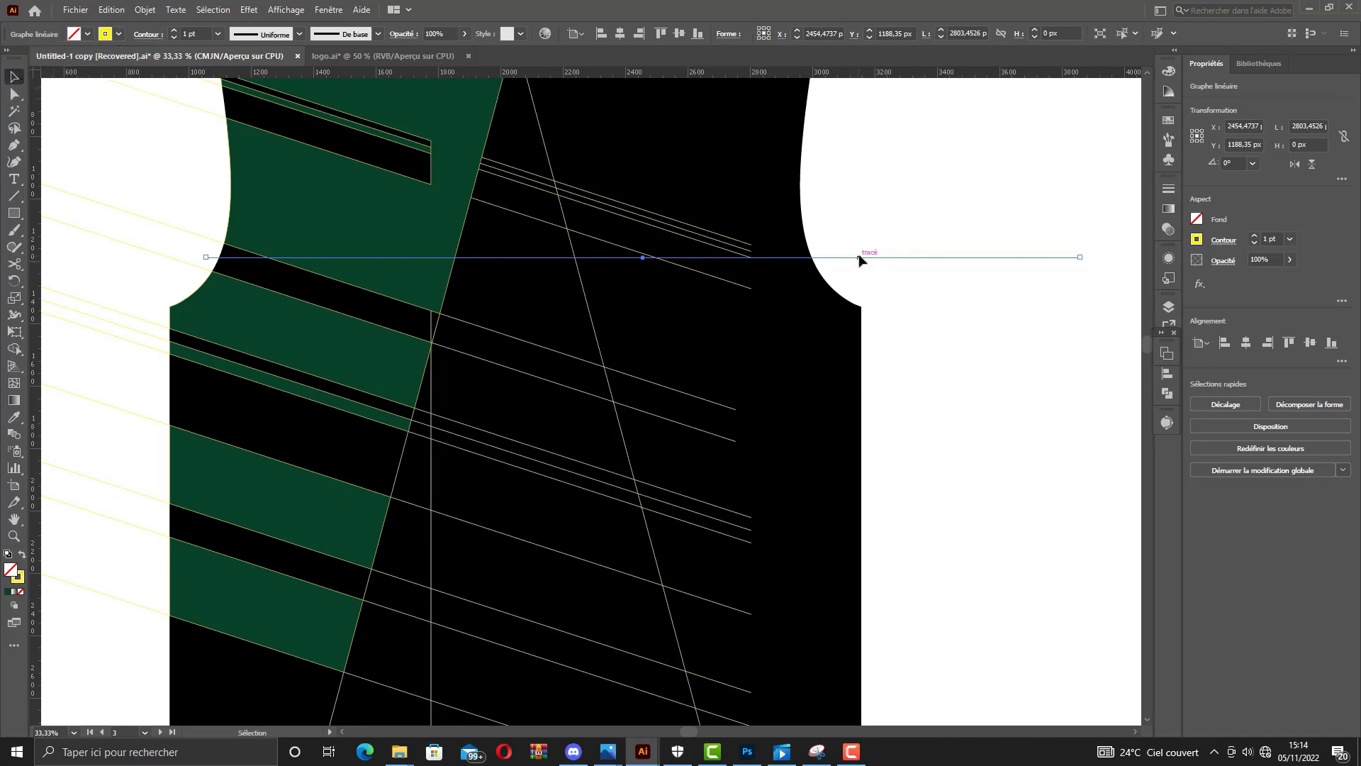
pyautogui.moveTo(859, 260); pyautogui.dragTo(868, 311)
pyautogui.scroll(-2, 869, 311)
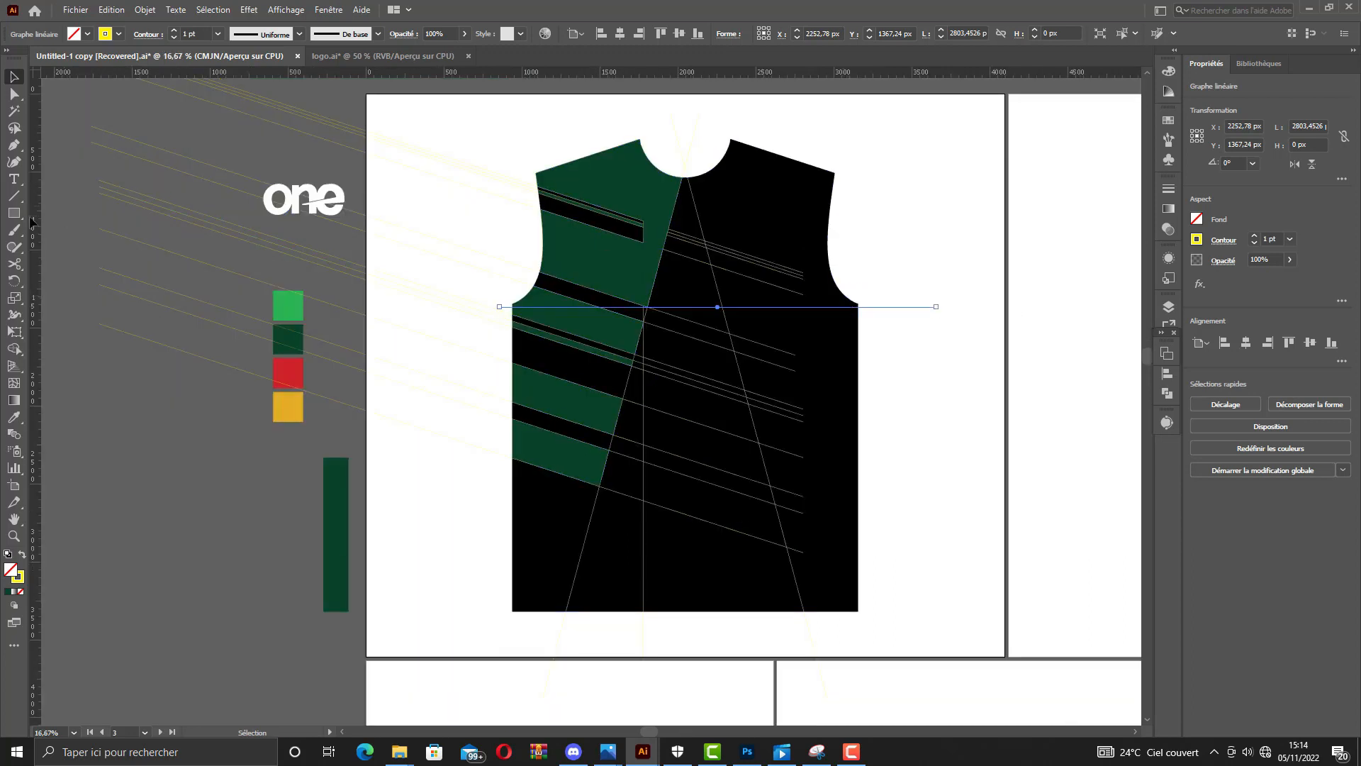
# Draw a vertical line down the centre of the front panel, from above the neckline to below the hem.
pyautogui.click(14, 195)
pyautogui.moveTo(685, 115); pyautogui.dragTo(708, 721)
pyautogui.press('v')
# Select the front panel with its construction lines and trim off the line ends outside the panel with Shape Builder.
pyautogui.moveTo(448, 117); pyautogui.dragTo(887, 639)
pyautogui.click(17, 351)
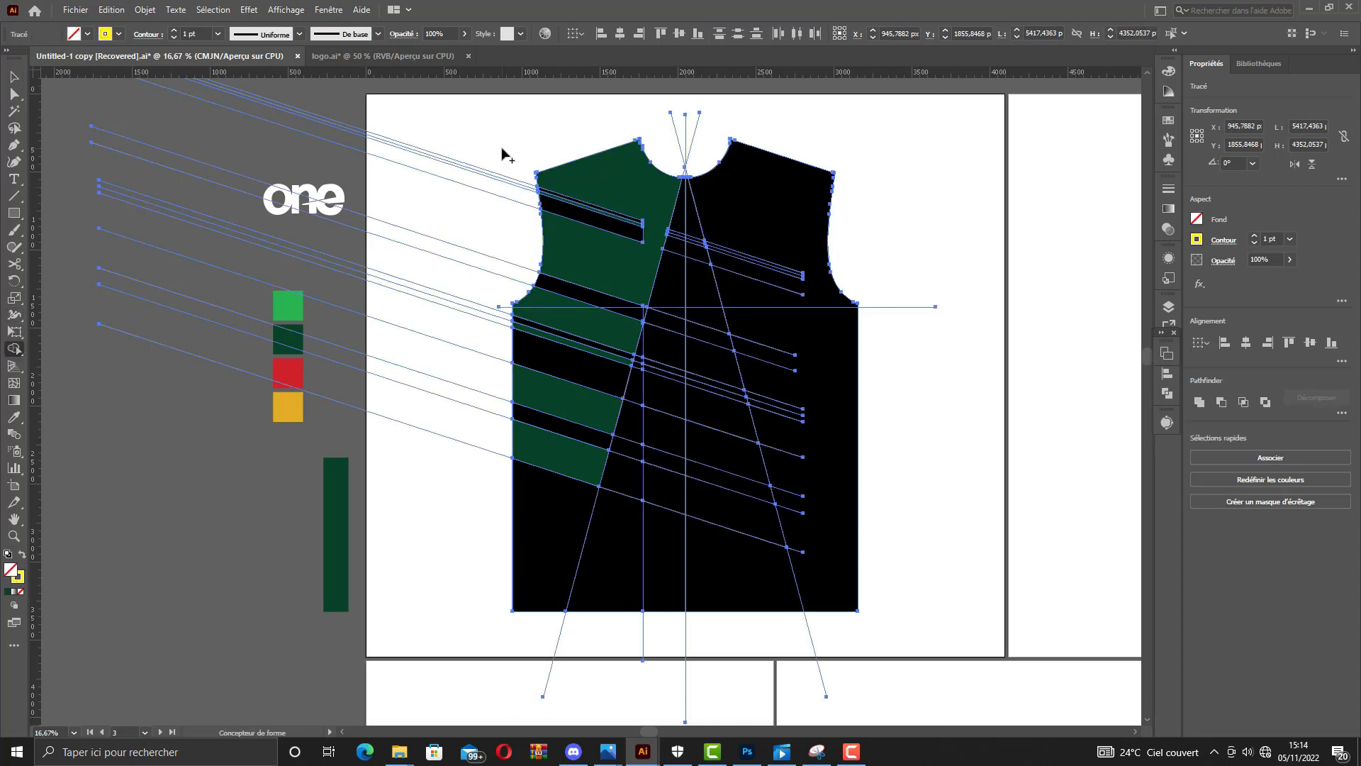
pyautogui.moveTo(504, 211)
pyautogui.mouseDown()
pyautogui.moveTo(478, 345)
pyautogui.moveTo(505, 298)
pyautogui.mouseUp()
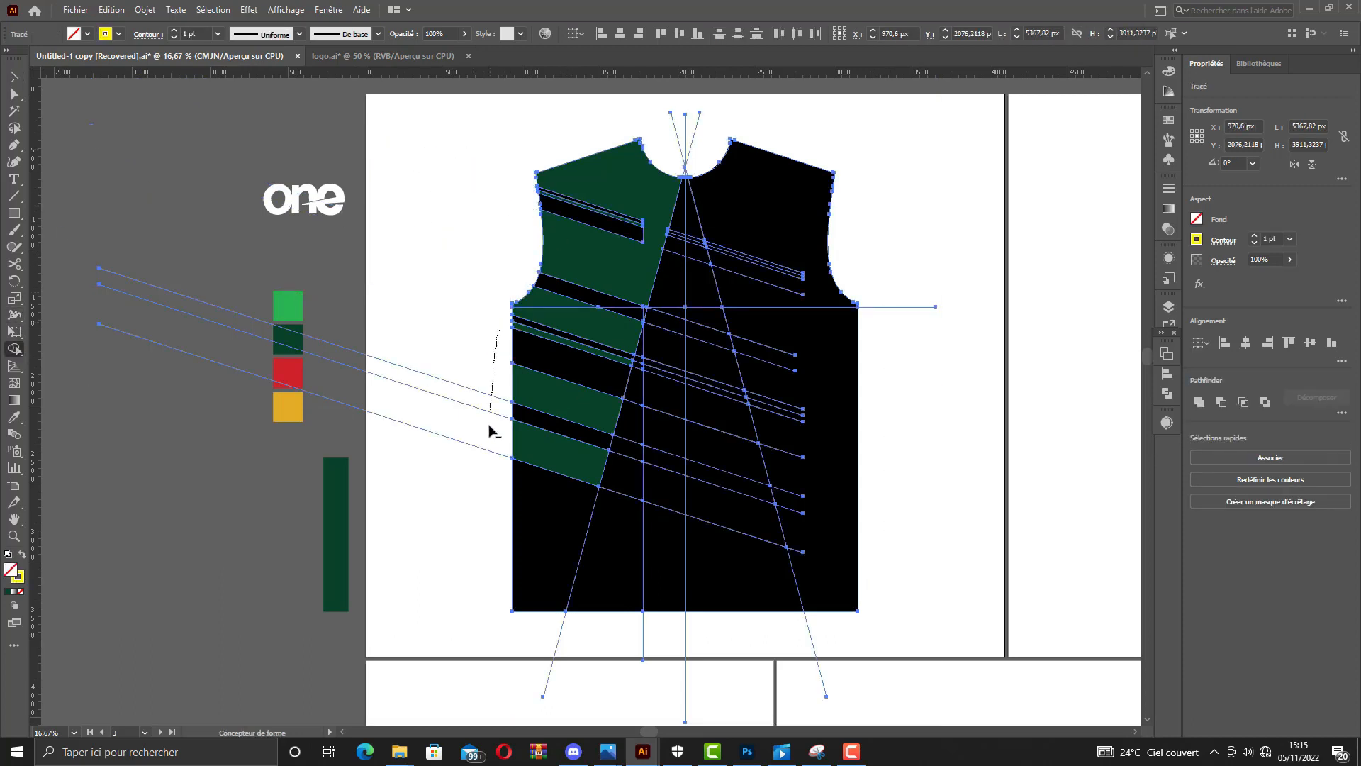
pyautogui.moveTo(489, 430); pyautogui.dragTo(491, 461)
pyautogui.moveTo(546, 633); pyautogui.dragTo(831, 645)
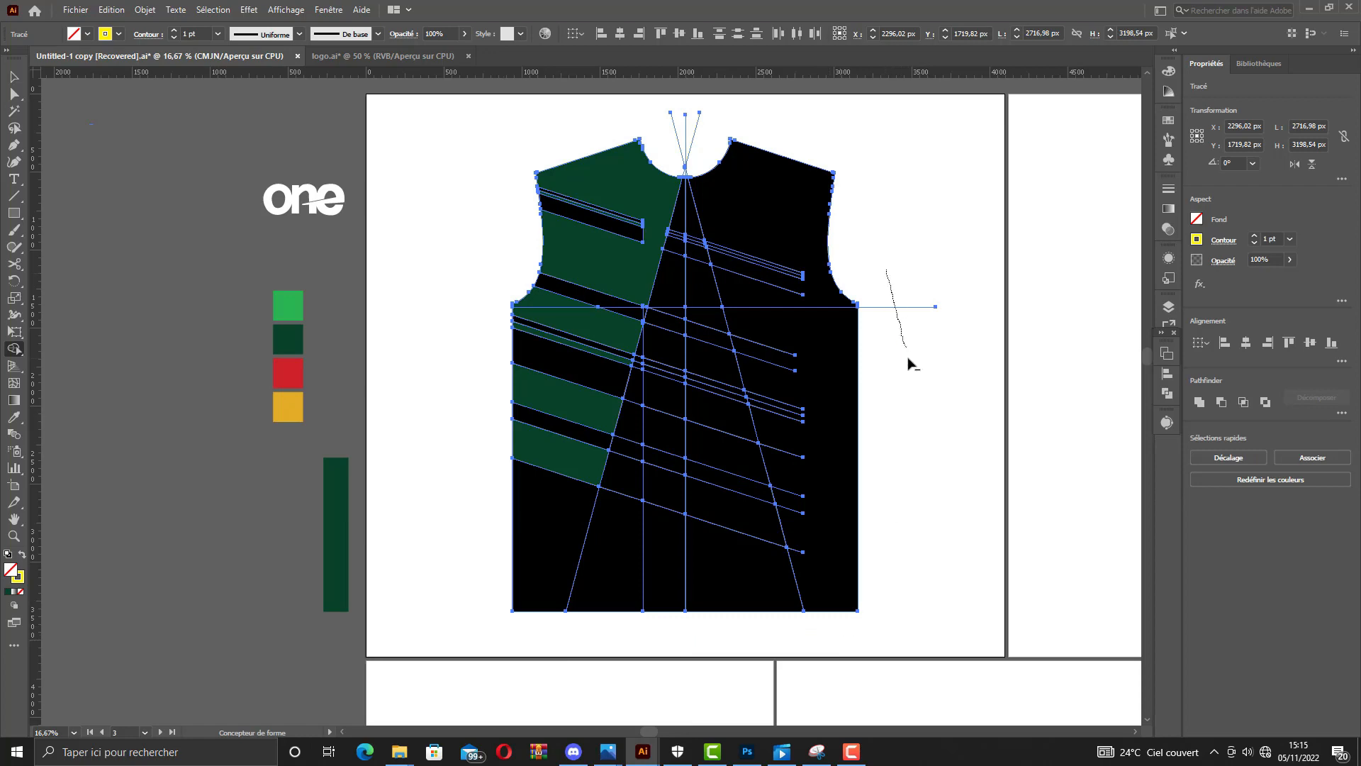
# Merge the small regions between the first diagonal and the centre line, above the chest line, into the upper green shape with Shape Builder.
pyautogui.scroll(-1, 748, 279)
pyautogui.scroll(3, 711, 248)
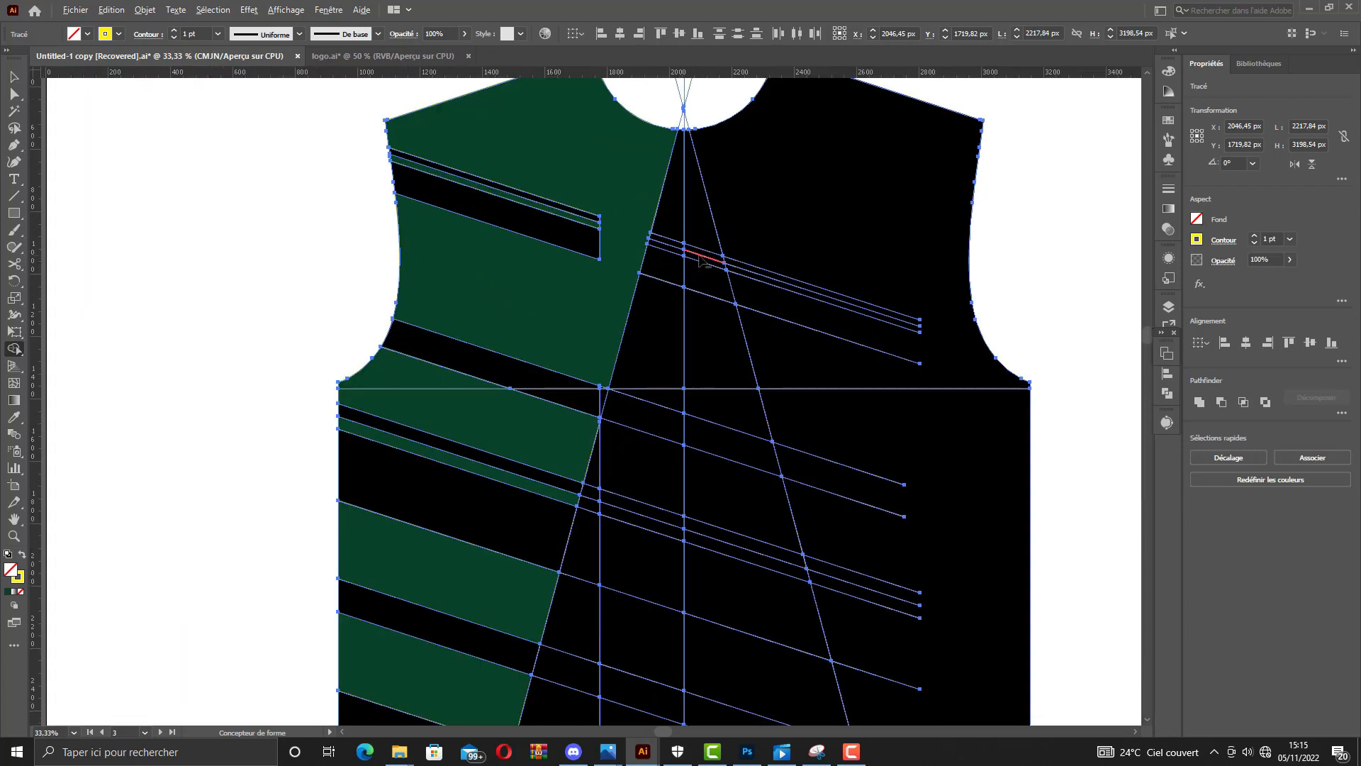
pyautogui.scroll(-1, 700, 258)
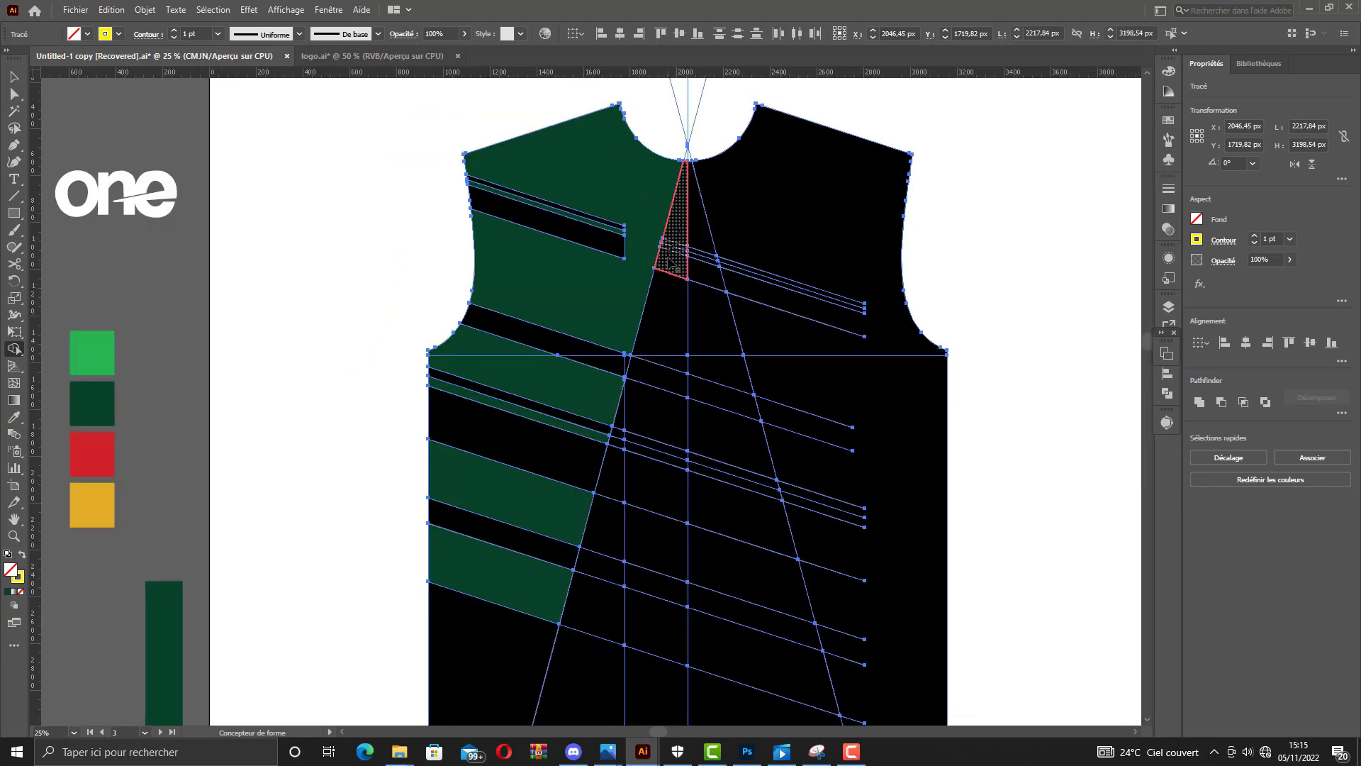
pyautogui.moveTo(670, 262)
pyautogui.mouseDown()
pyautogui.moveTo(663, 317)
pyautogui.moveTo(652, 270)
pyautogui.moveTo(664, 246)
pyautogui.mouseUp()
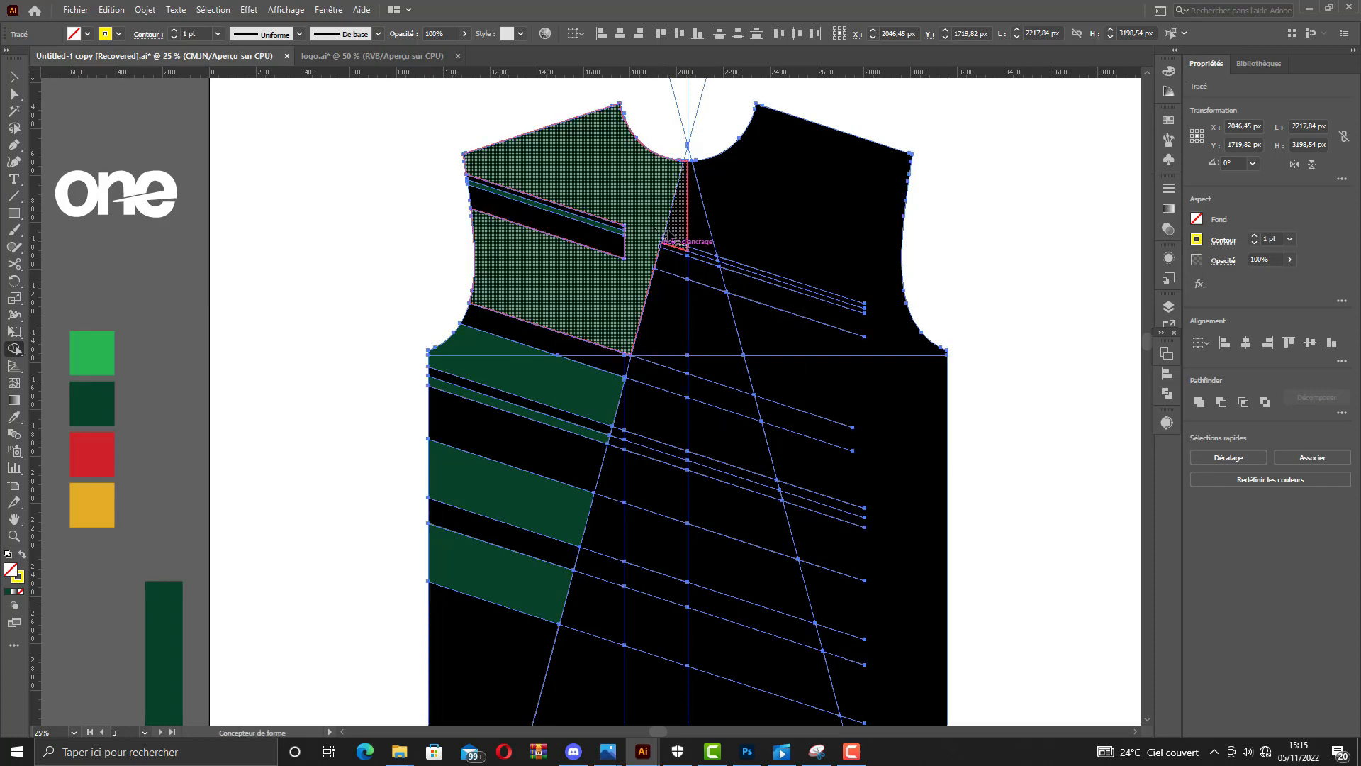
pyautogui.scroll(-2, 663, 281)
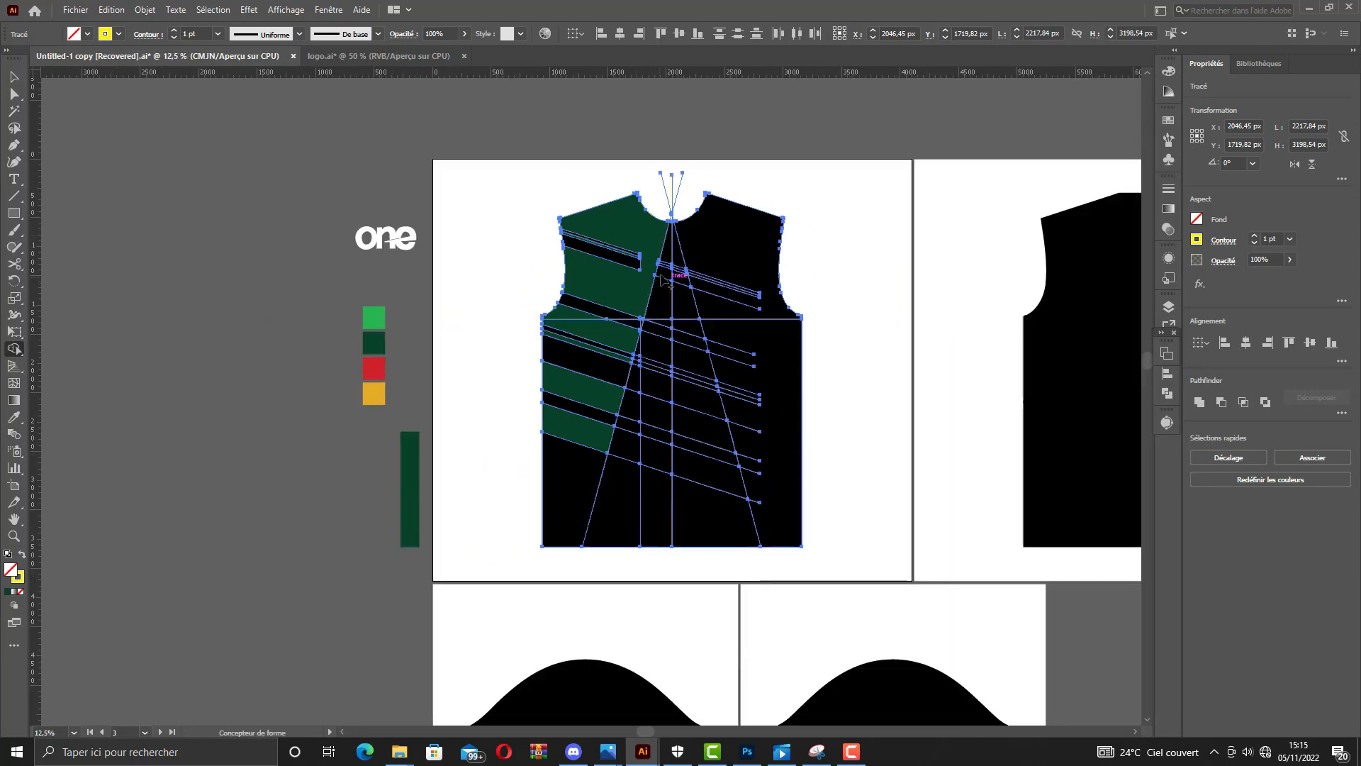
pyautogui.scroll(4, 661, 278)
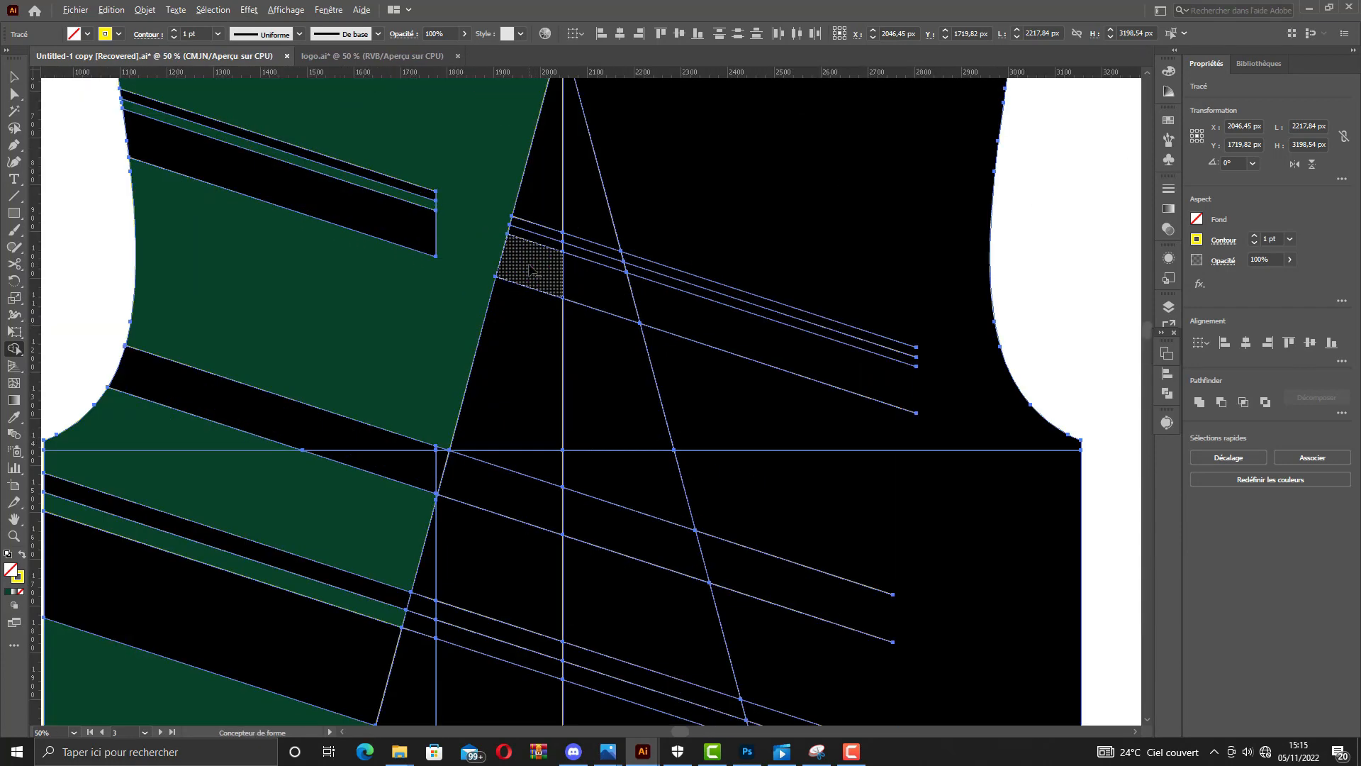
pyautogui.moveTo(531, 241); pyautogui.dragTo(539, 227)
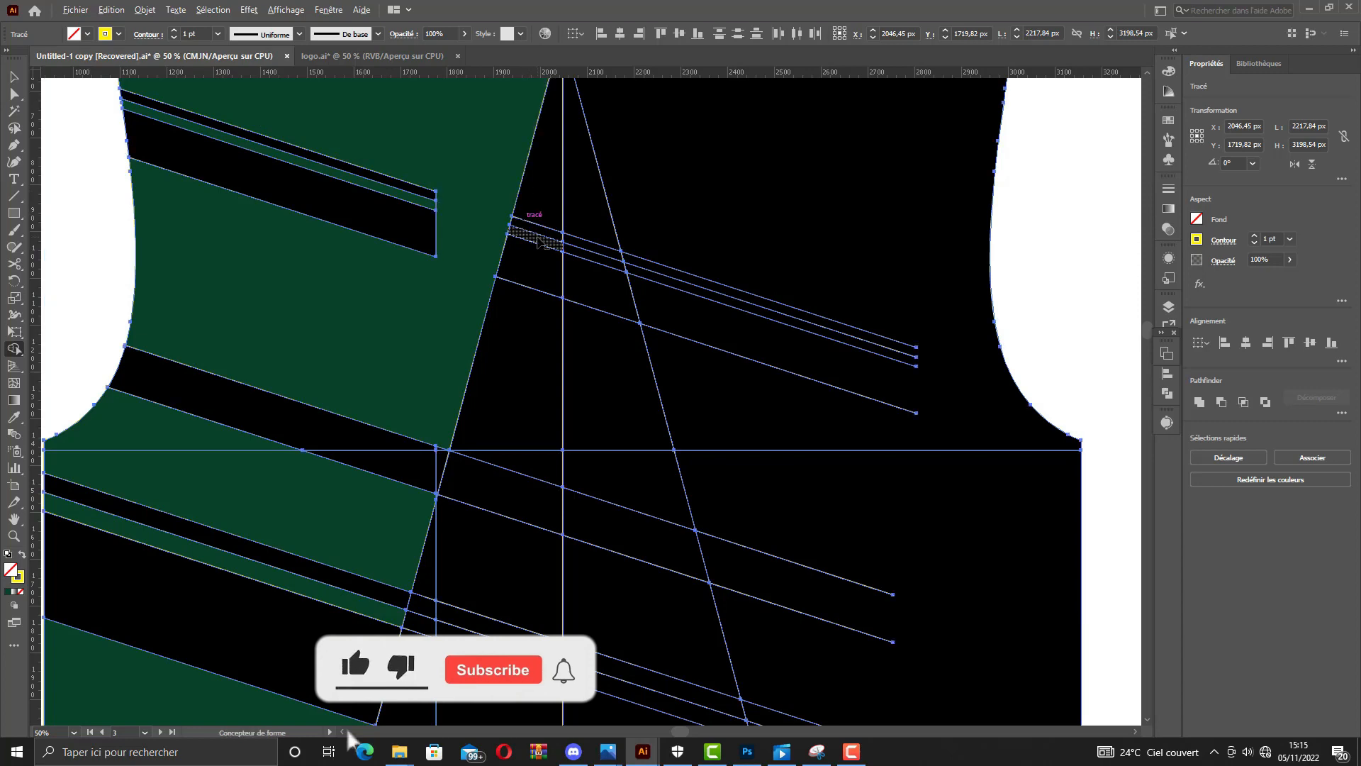
pyautogui.scroll(-1, 555, 253)
pyautogui.moveTo(546, 226)
pyautogui.mouseDown()
pyautogui.moveTo(532, 298)
pyautogui.moveTo(516, 308)
pyautogui.moveTo(522, 262)
pyautogui.mouseUp()
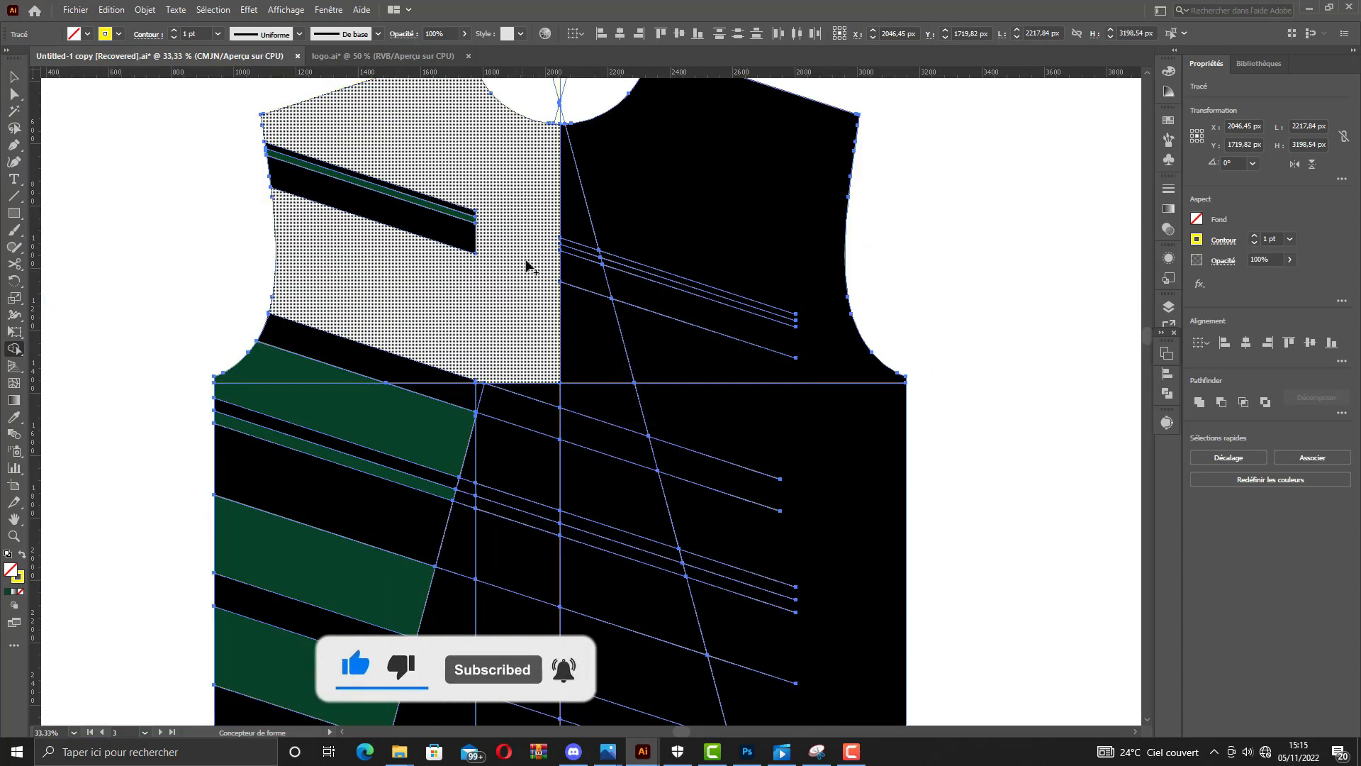
# Remove the right half of the front panel and the stray pieces beyond the centre line with Shape Builder.
pyautogui.scroll(-7, 538, 283)
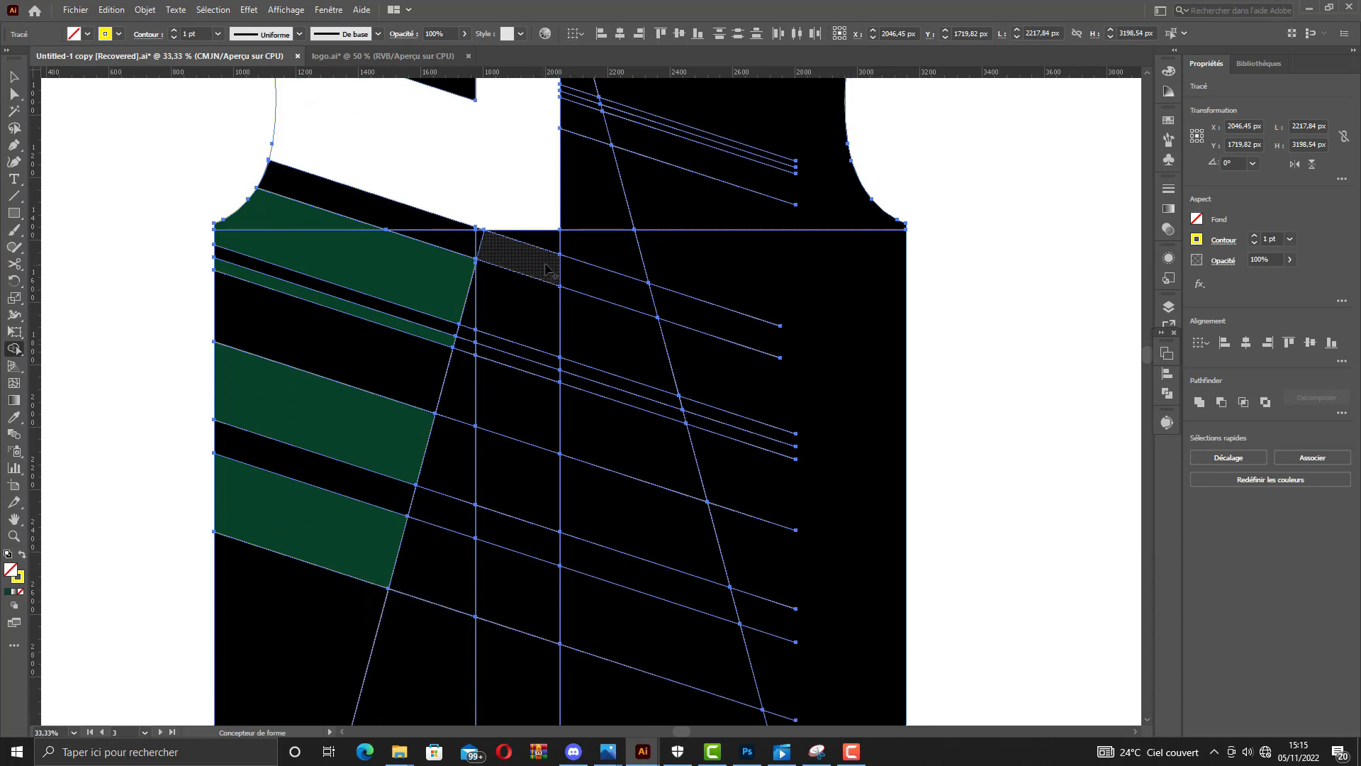
pyautogui.scroll(-3, 548, 270)
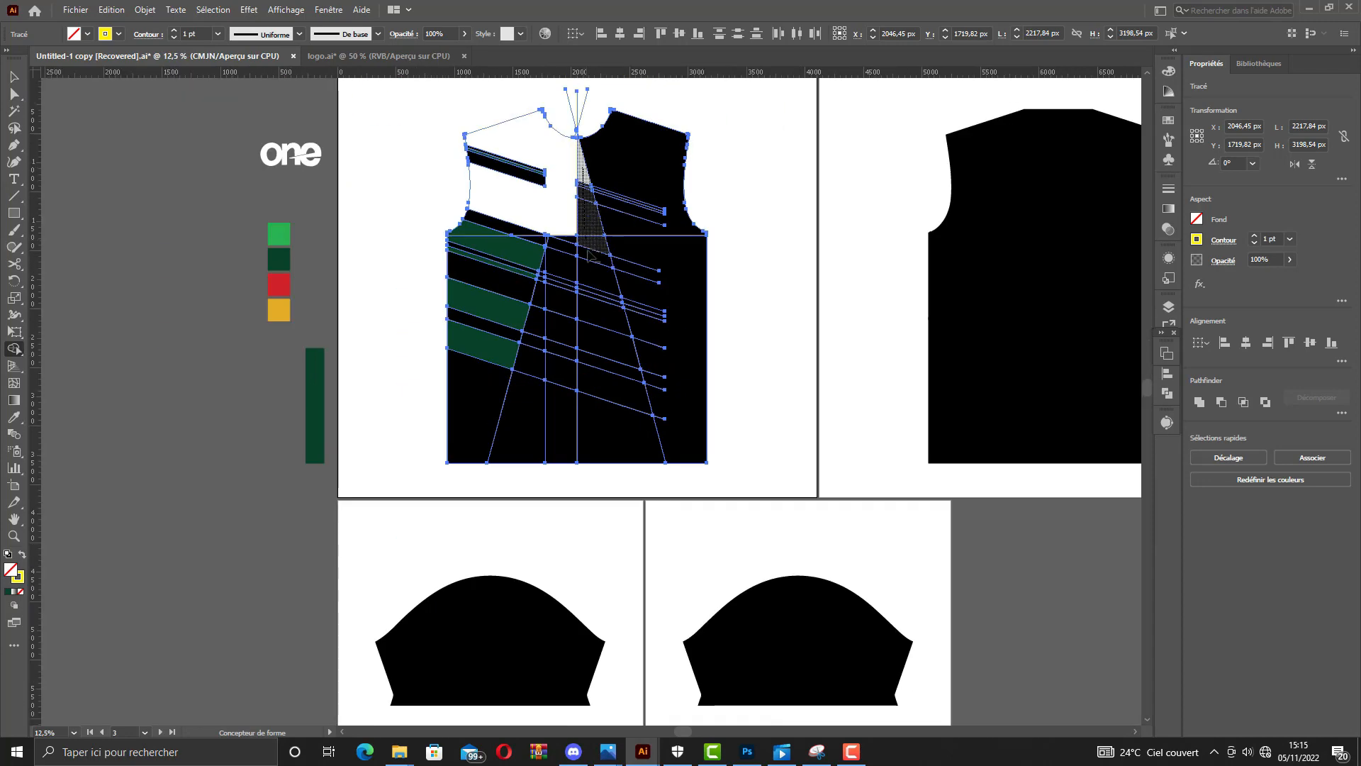
pyautogui.moveTo(589, 253)
pyautogui.mouseDown()
pyautogui.moveTo(638, 439)
pyautogui.moveTo(663, 346)
pyautogui.moveTo(635, 156)
pyautogui.moveTo(569, 122)
pyautogui.mouseUp()
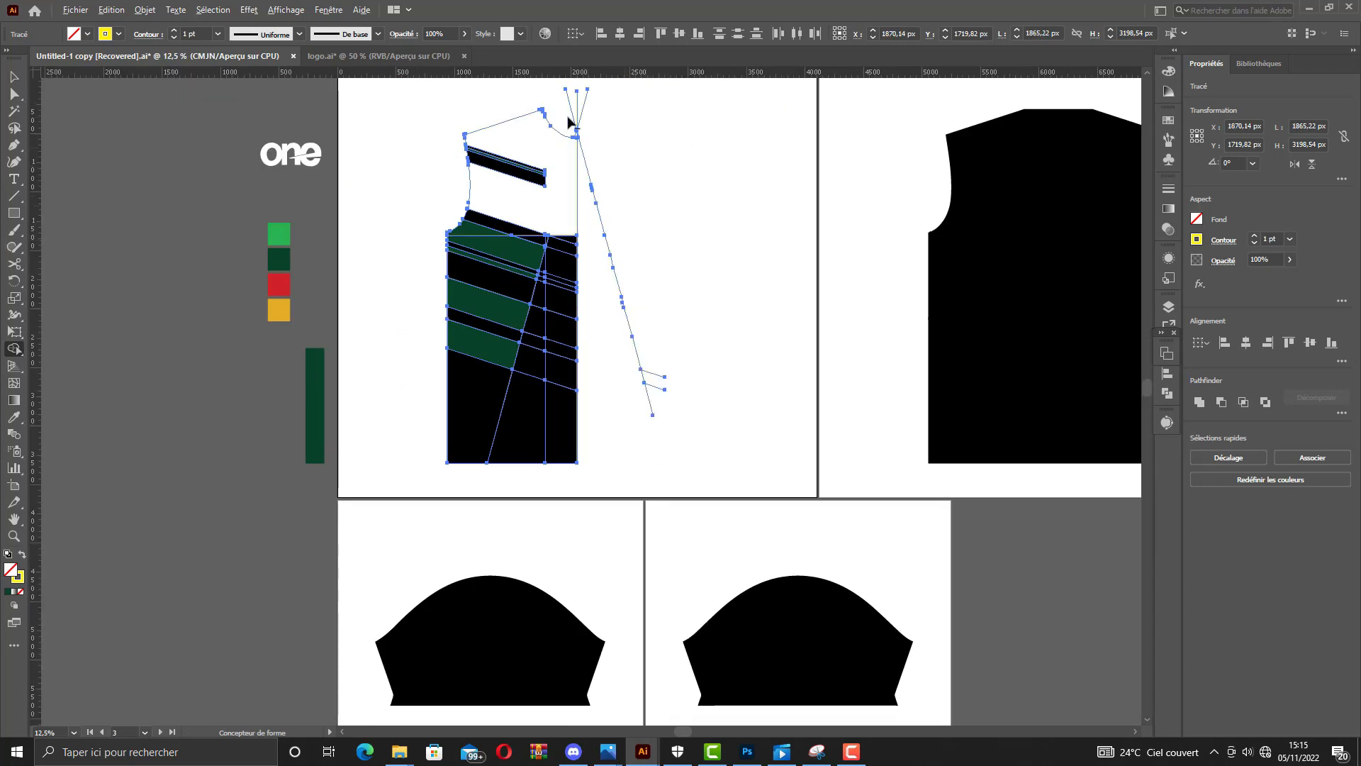
pyautogui.scroll(-1, 581, 138)
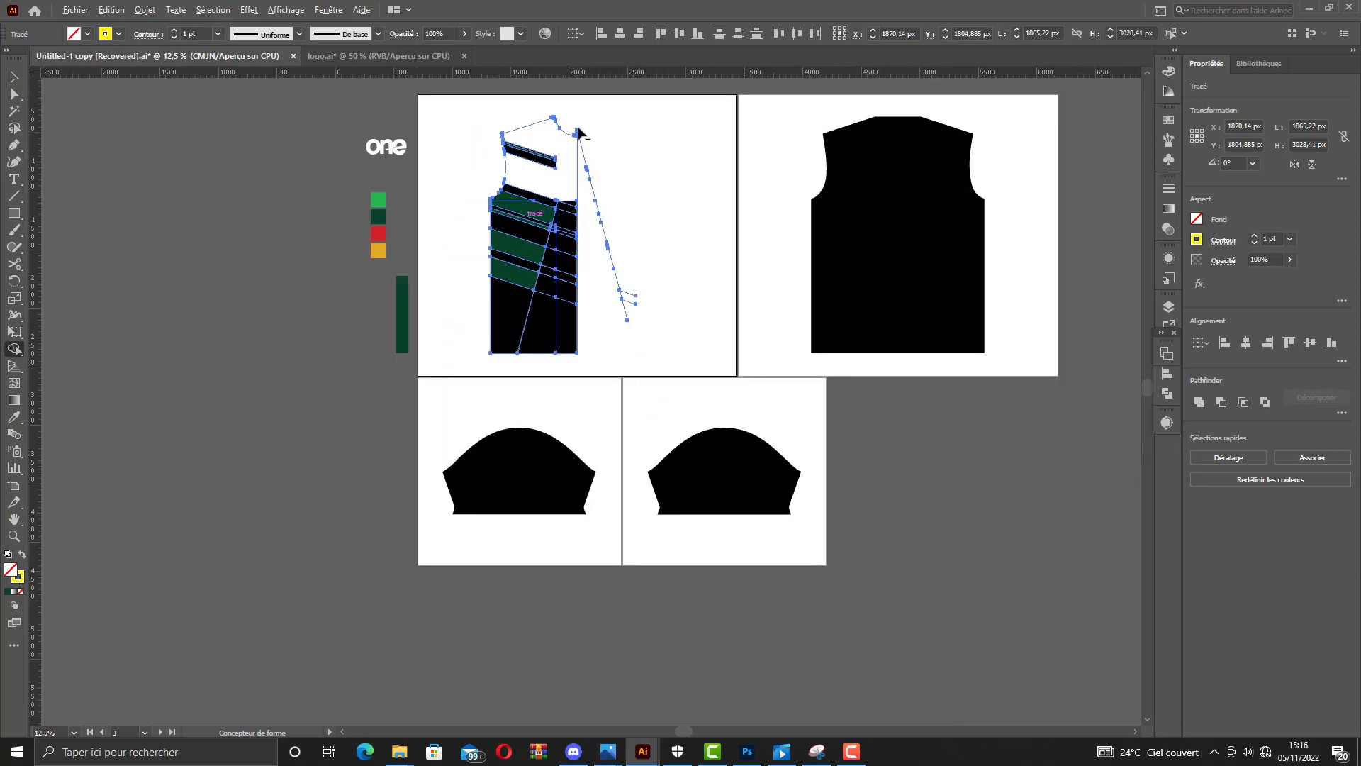
pyautogui.scroll(2, 578, 149)
pyautogui.scroll(3, 577, 149)
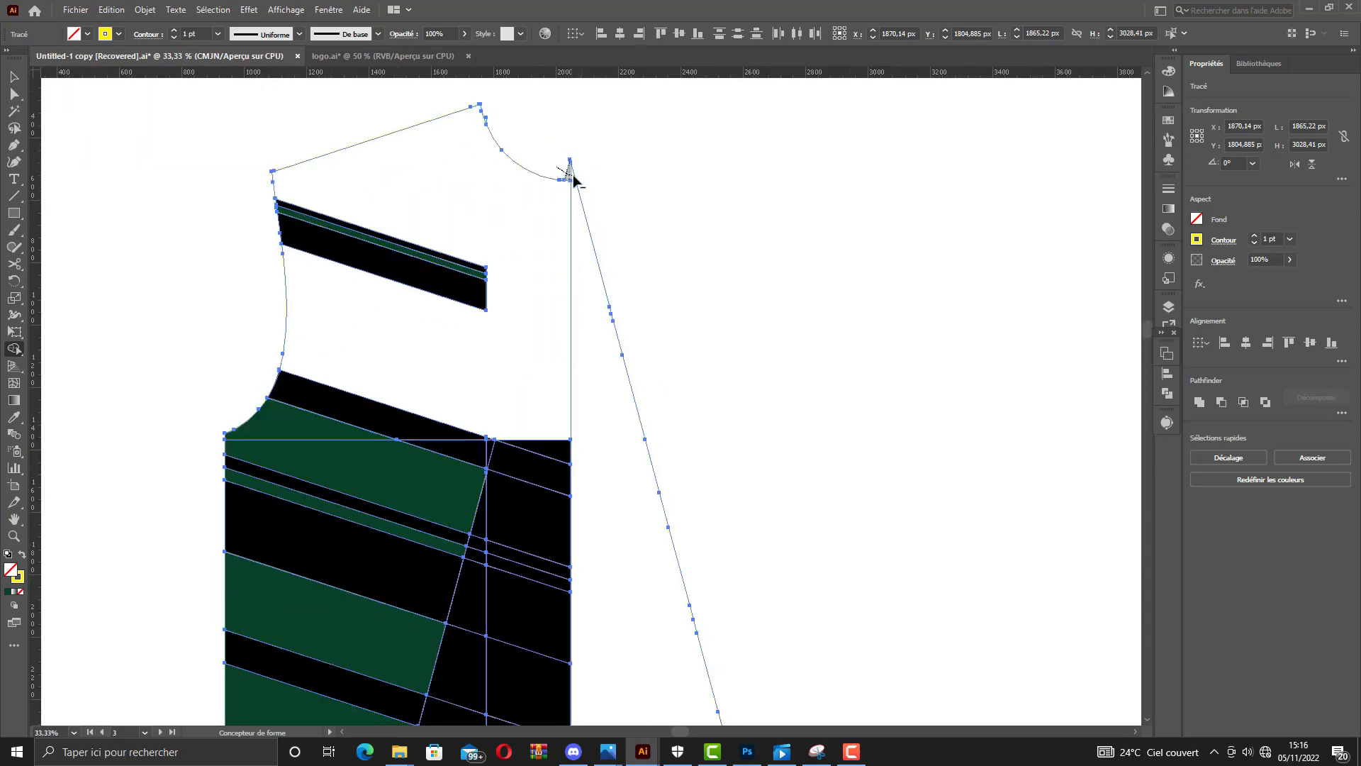
pyautogui.scroll(1, 666, 319)
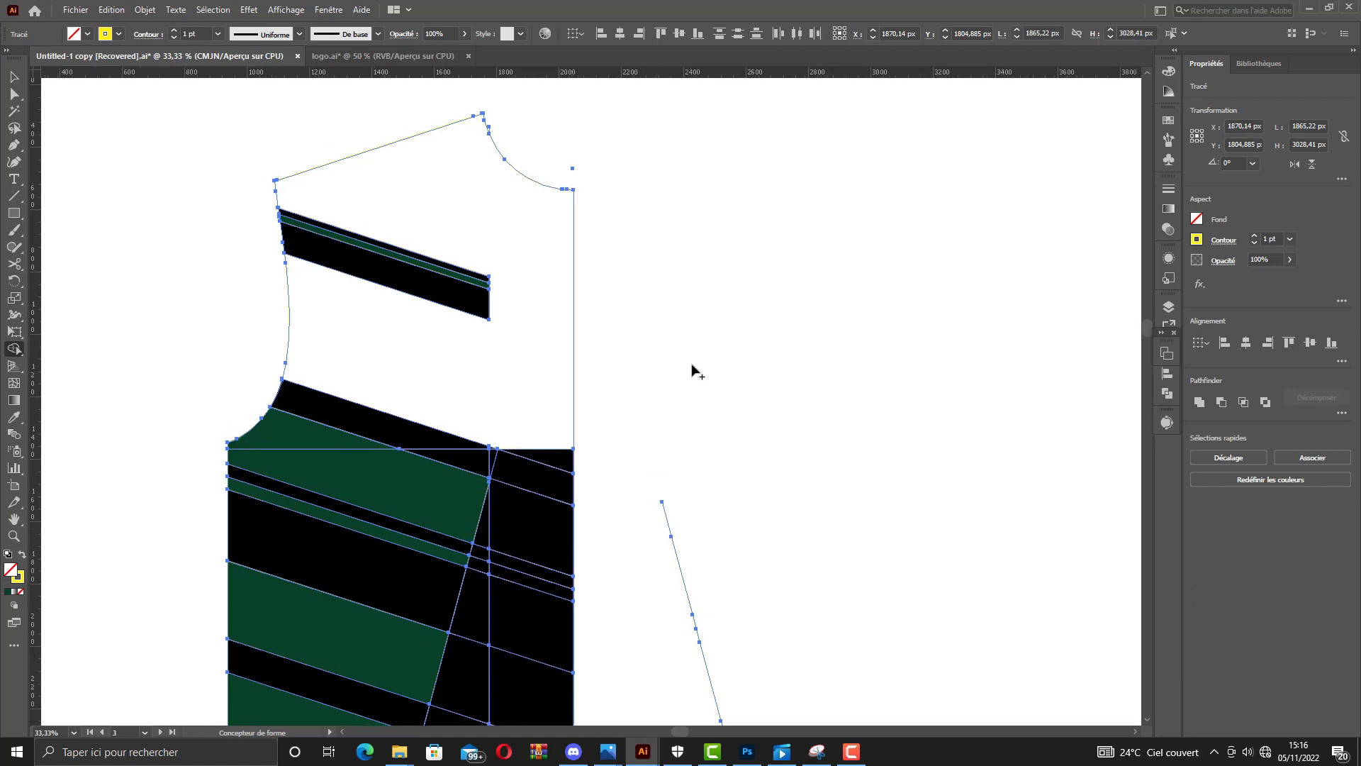
pyautogui.scroll(-2, 681, 433)
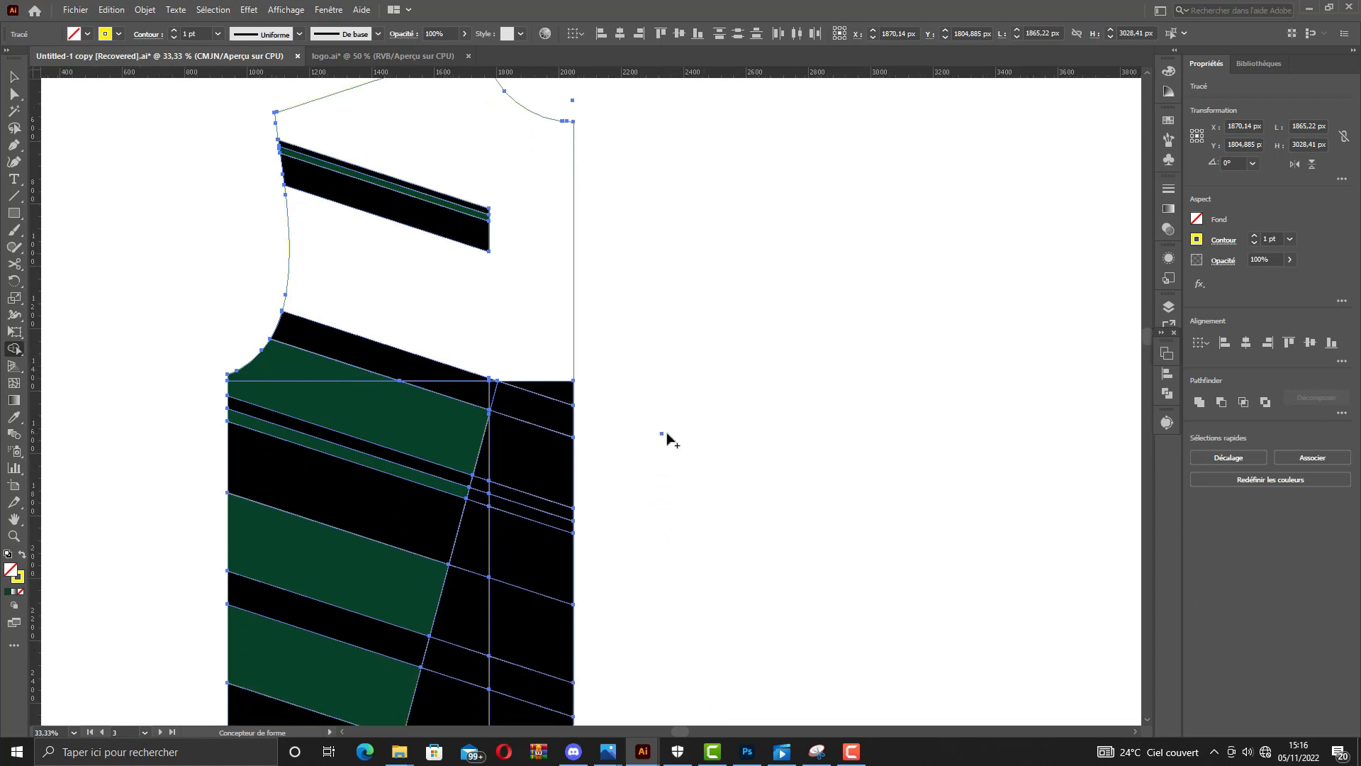
pyautogui.scroll(2, 638, 341)
# Fill the merged upper chest shape with dark green sampled from one of the existing bands.
pyautogui.click(14, 93)
pyautogui.click(563, 245)
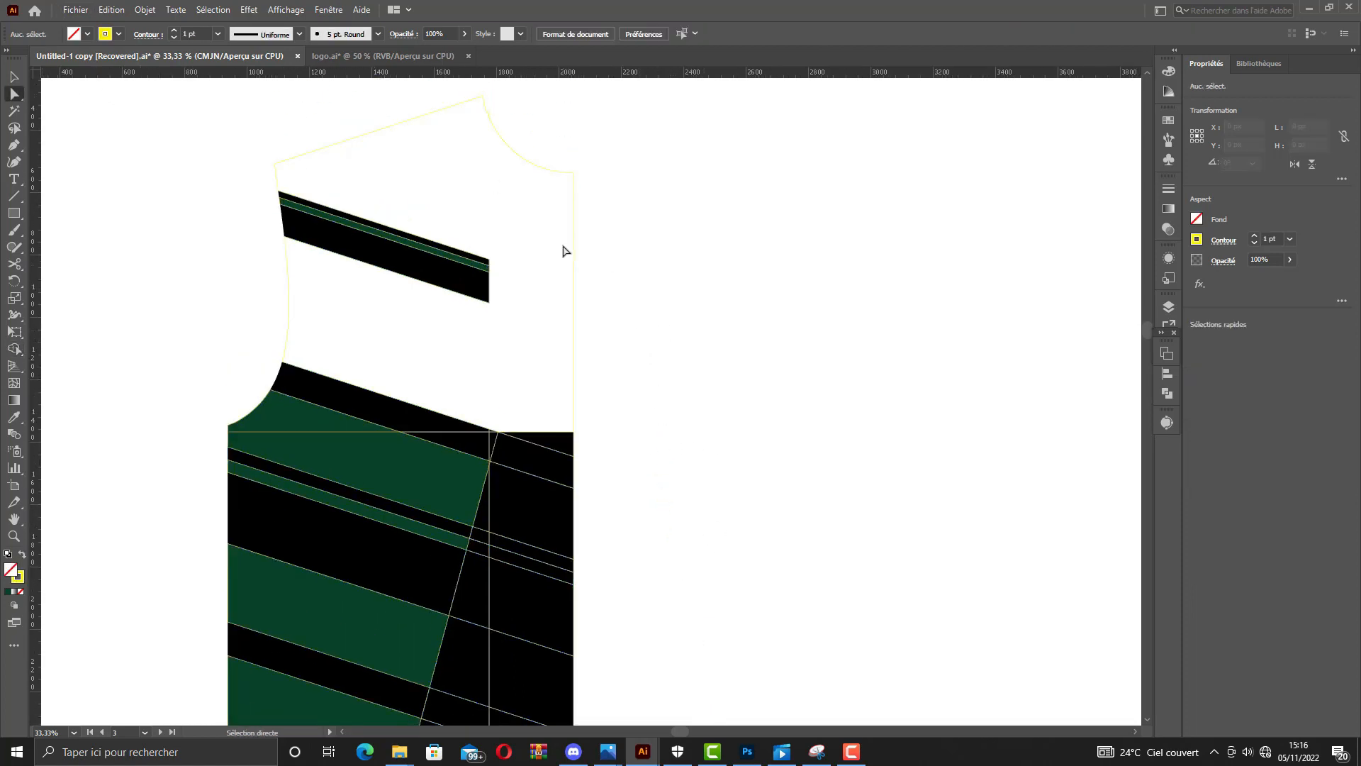
pyautogui.click(573, 270)
pyautogui.scroll(1, 49, 471)
pyautogui.press('i')
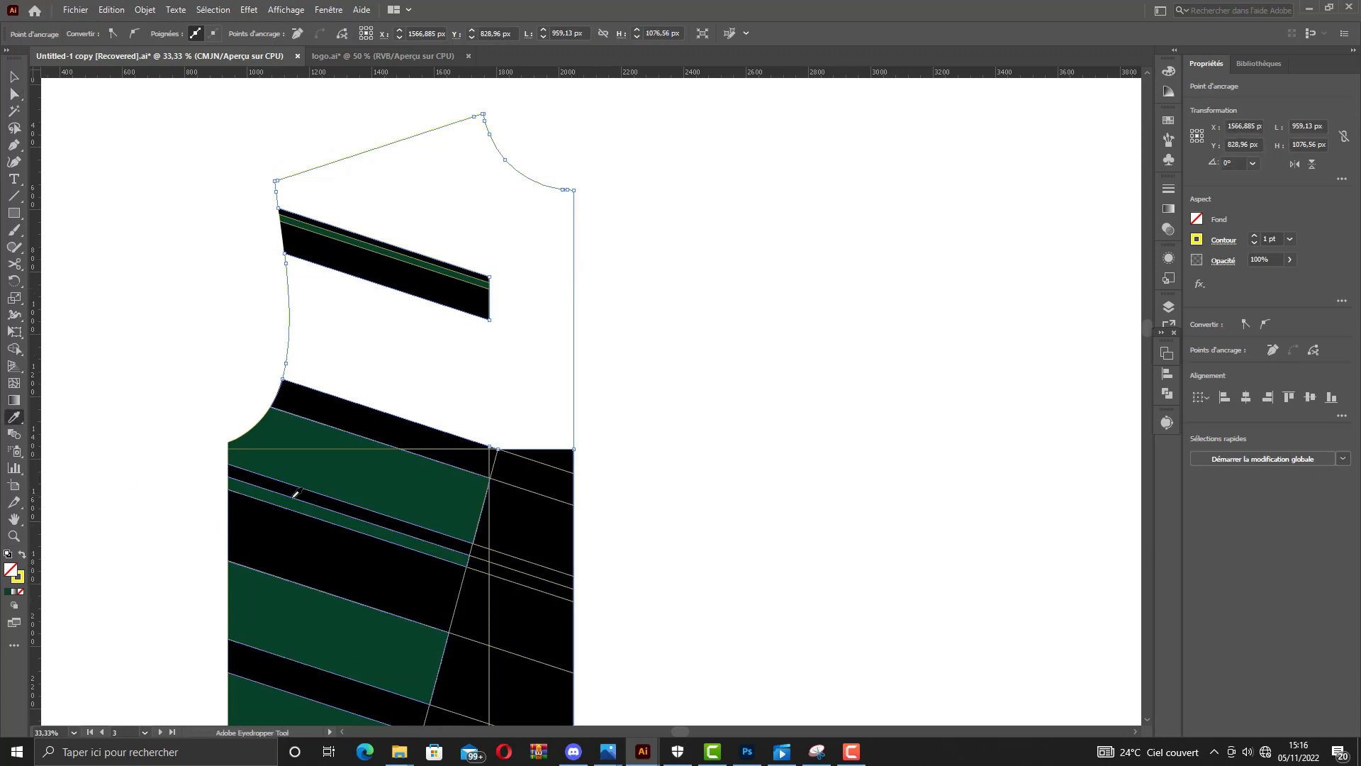
pyautogui.click(295, 486)
pyautogui.click(675, 371)
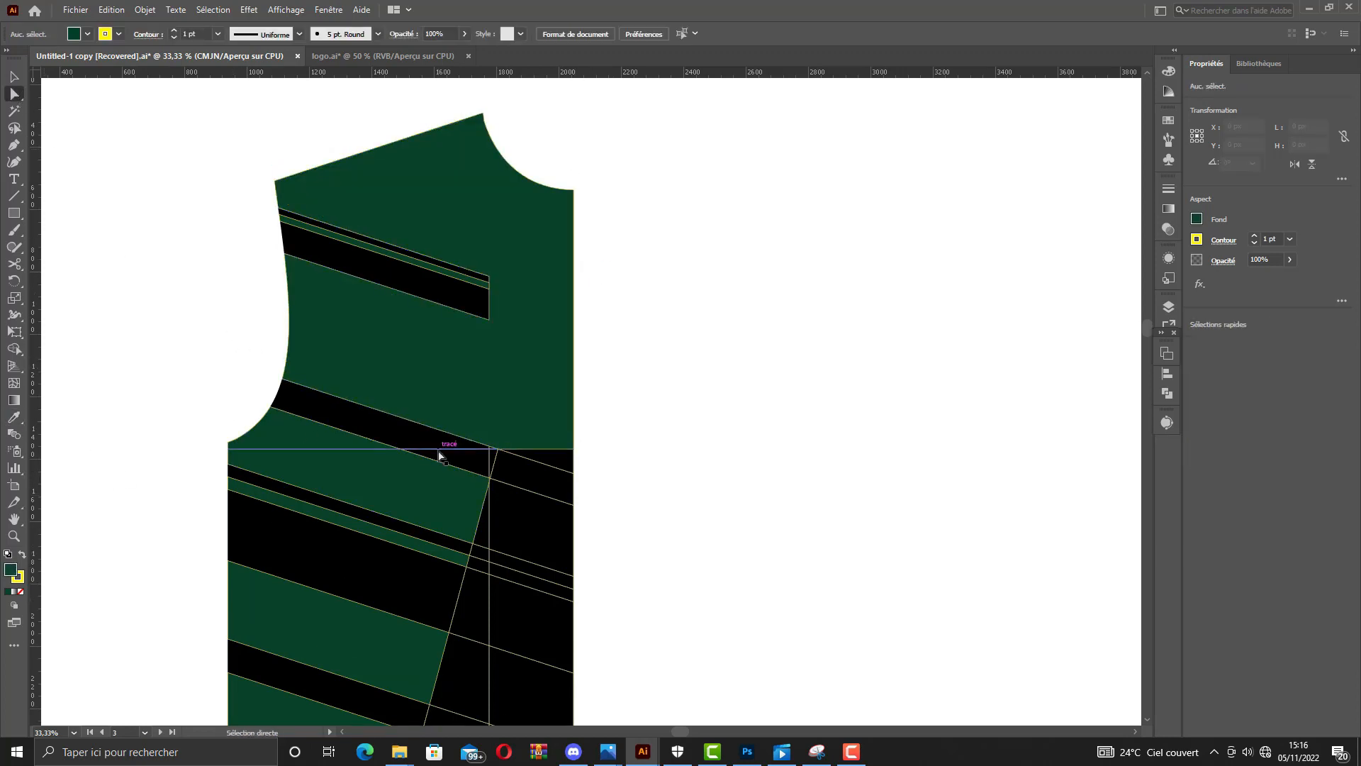
# Select the half panel with all its pieces and erase the leftover line fragments beside it with Shape Builder.
pyautogui.moveTo(396, 136); pyautogui.dragTo(677, 625)
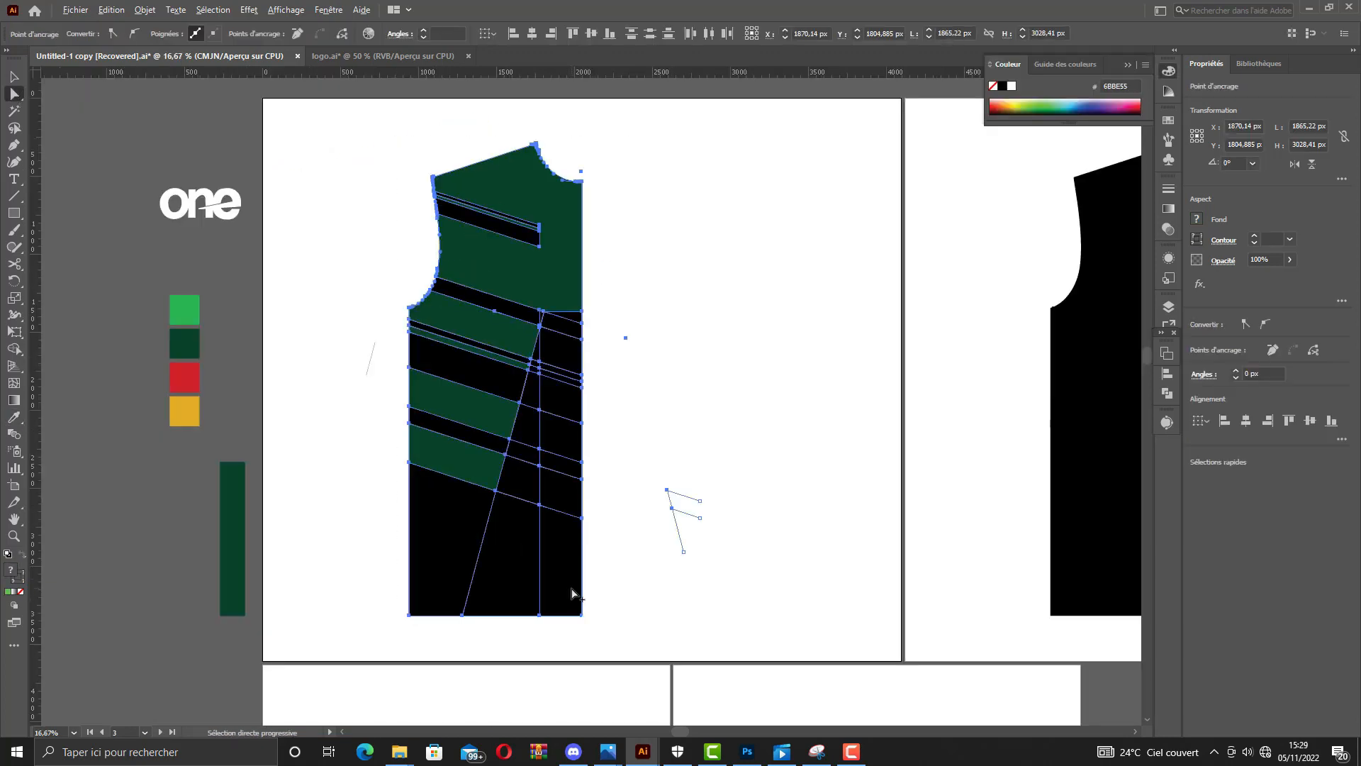
pyautogui.scroll(2, 575, 594)
pyautogui.scroll(-2, 571, 589)
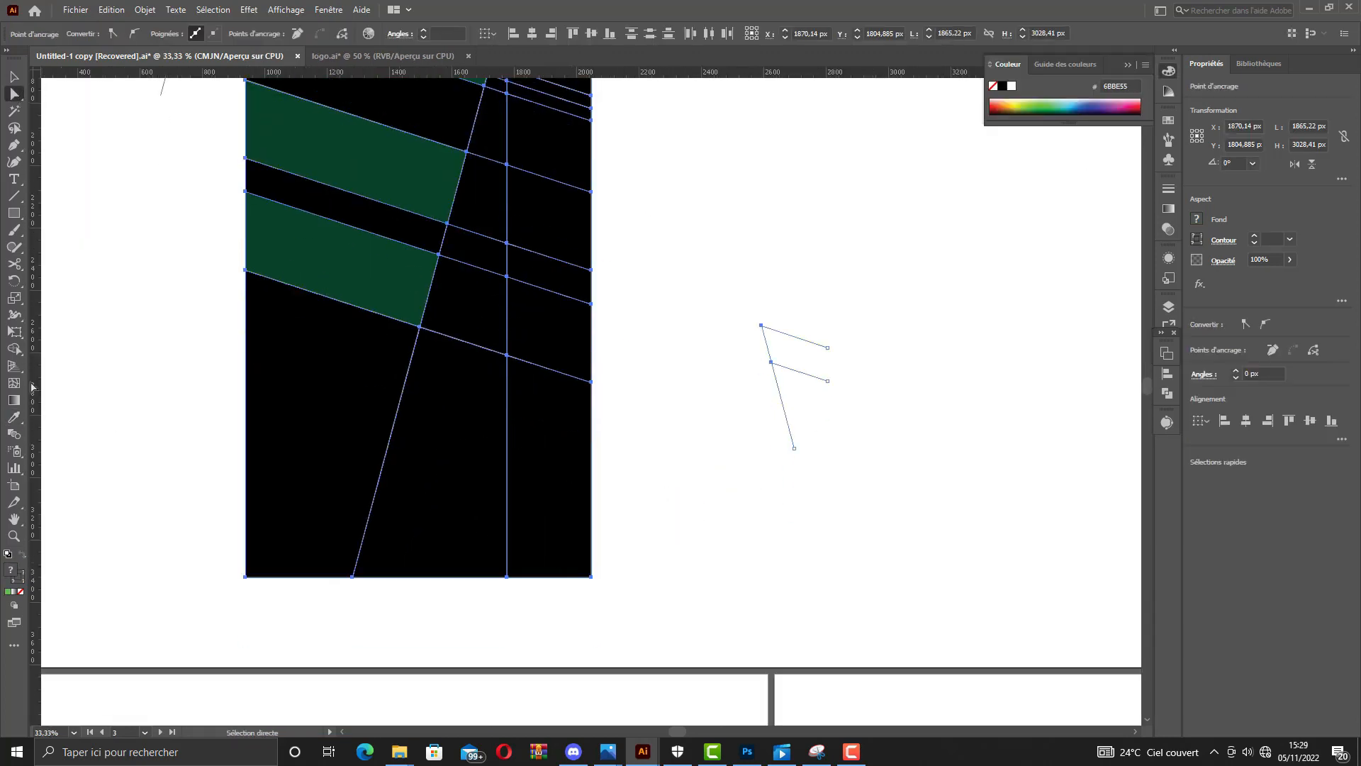
pyautogui.hotkey('shift', 'm')
pyautogui.moveTo(826, 308); pyautogui.dragTo(785, 435)
pyautogui.moveTo(734, 337)
pyautogui.mouseDown()
pyautogui.moveTo(809, 354)
pyautogui.moveTo(829, 392)
pyautogui.mouseUp()
# Merge the black regions below the bands and between the diagonal and the centre line into one light green shape.
pyautogui.scroll(-2, 590, 428)
pyautogui.moveTo(576, 441); pyautogui.dragTo(461, 422)
pyautogui.scroll(3, 555, 377)
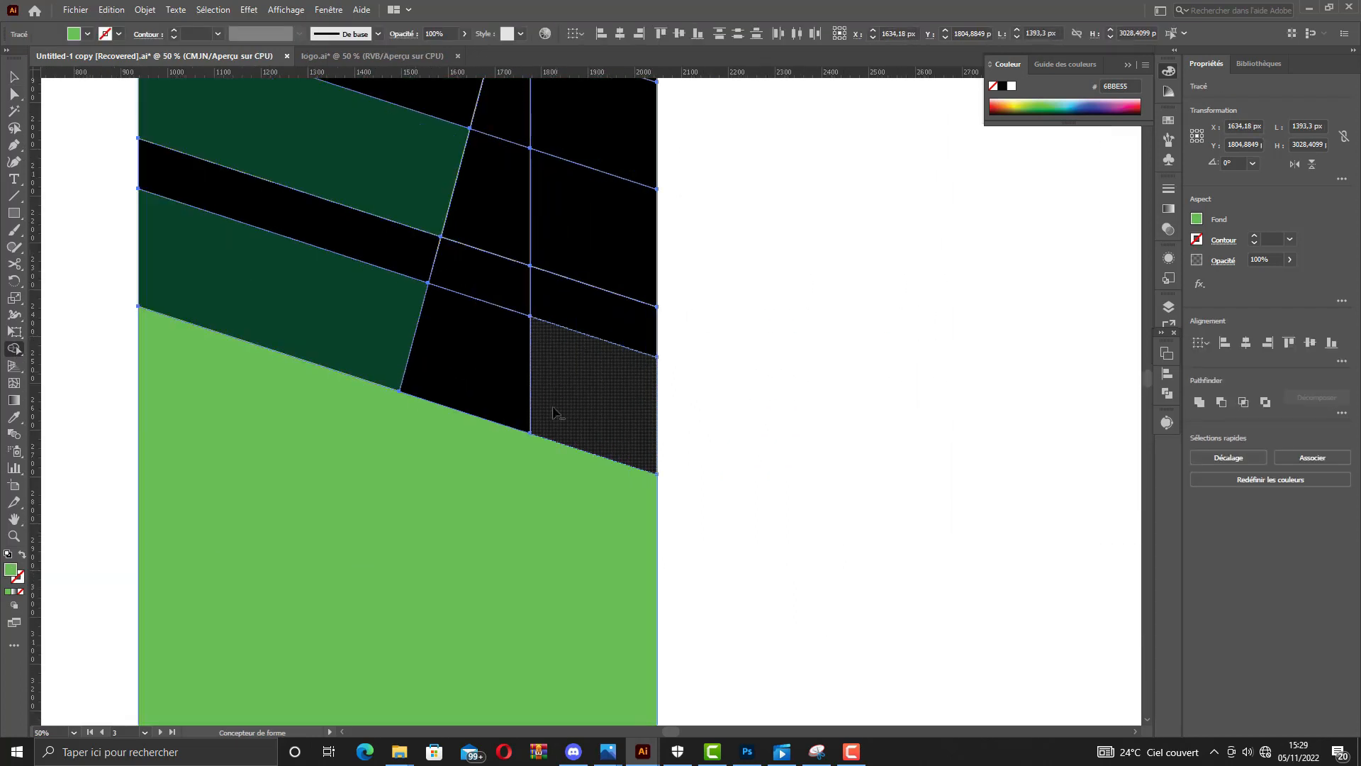
pyautogui.scroll(-2, 554, 412)
pyautogui.moveTo(541, 443)
pyautogui.mouseDown()
pyautogui.moveTo(585, 145)
pyautogui.moveTo(526, 242)
pyautogui.moveTo(526, 402)
pyautogui.moveTo(539, 336)
pyautogui.mouseUp()
pyautogui.scroll(2, 547, 207)
pyautogui.scroll(-2, 539, 189)
pyautogui.scroll(2, 525, 298)
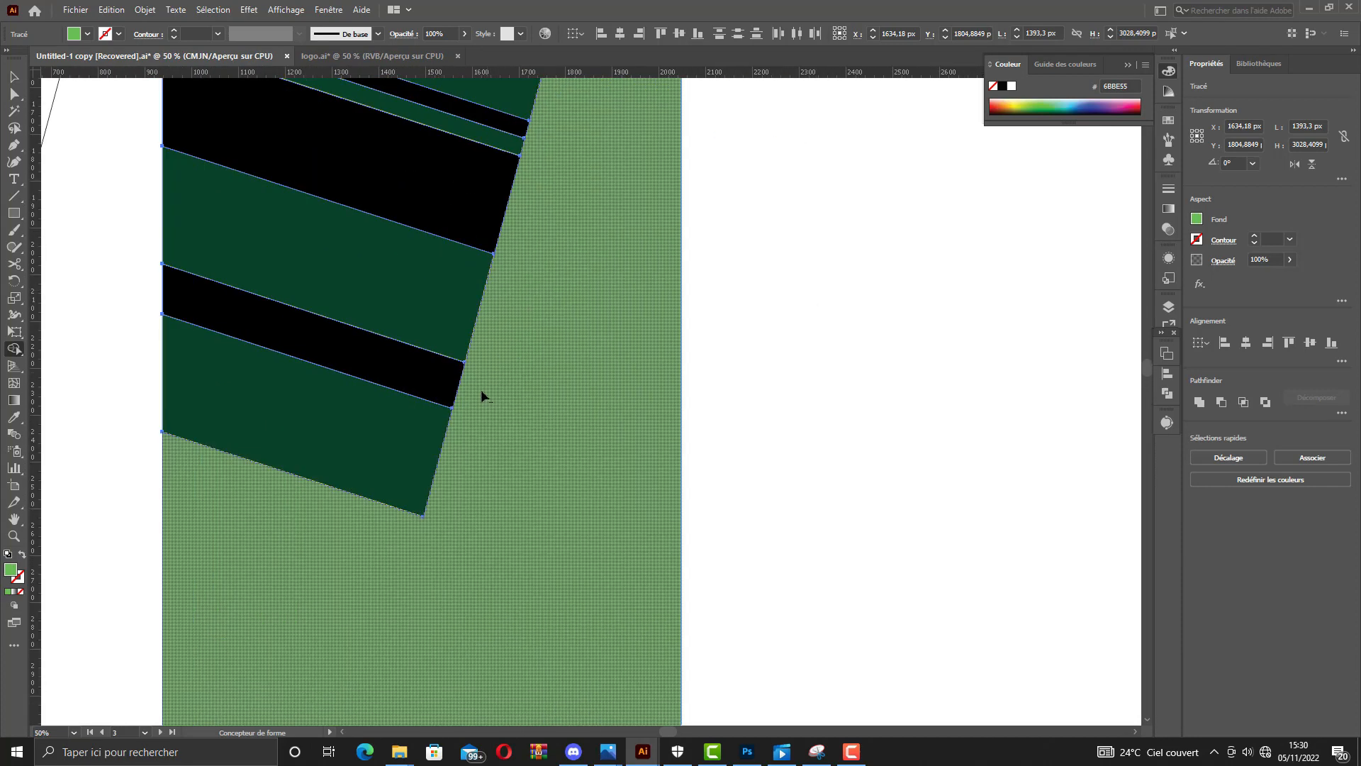
# Merge the black bands between the lower dark green bands into the light green shape with Shape Builder.
pyautogui.keyDown('alt'); pyautogui.click(481, 395); pyautogui.keyUp('alt')
pyautogui.hotkey('ctrl', 'z')
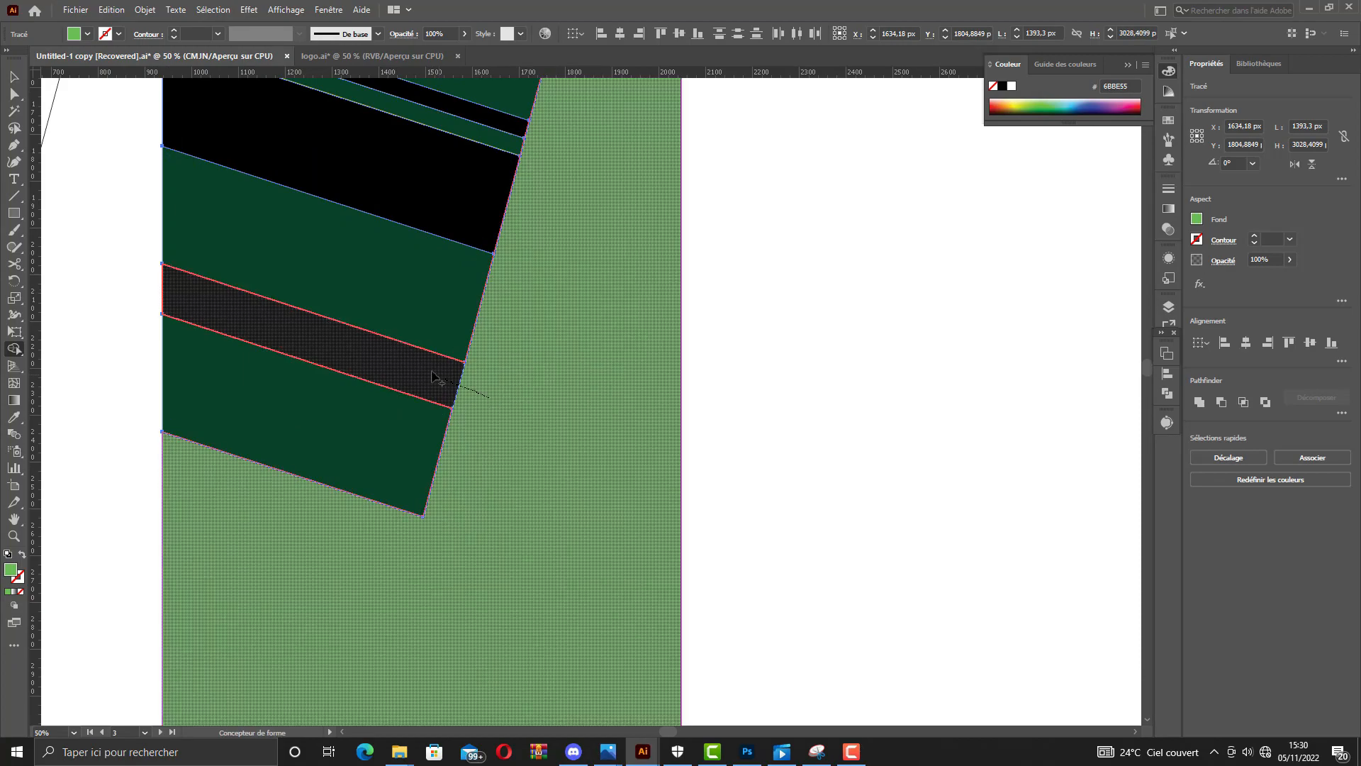
pyautogui.scroll(-2, 489, 244)
pyautogui.scroll(1, 487, 248)
pyautogui.scroll(1, 487, 248)
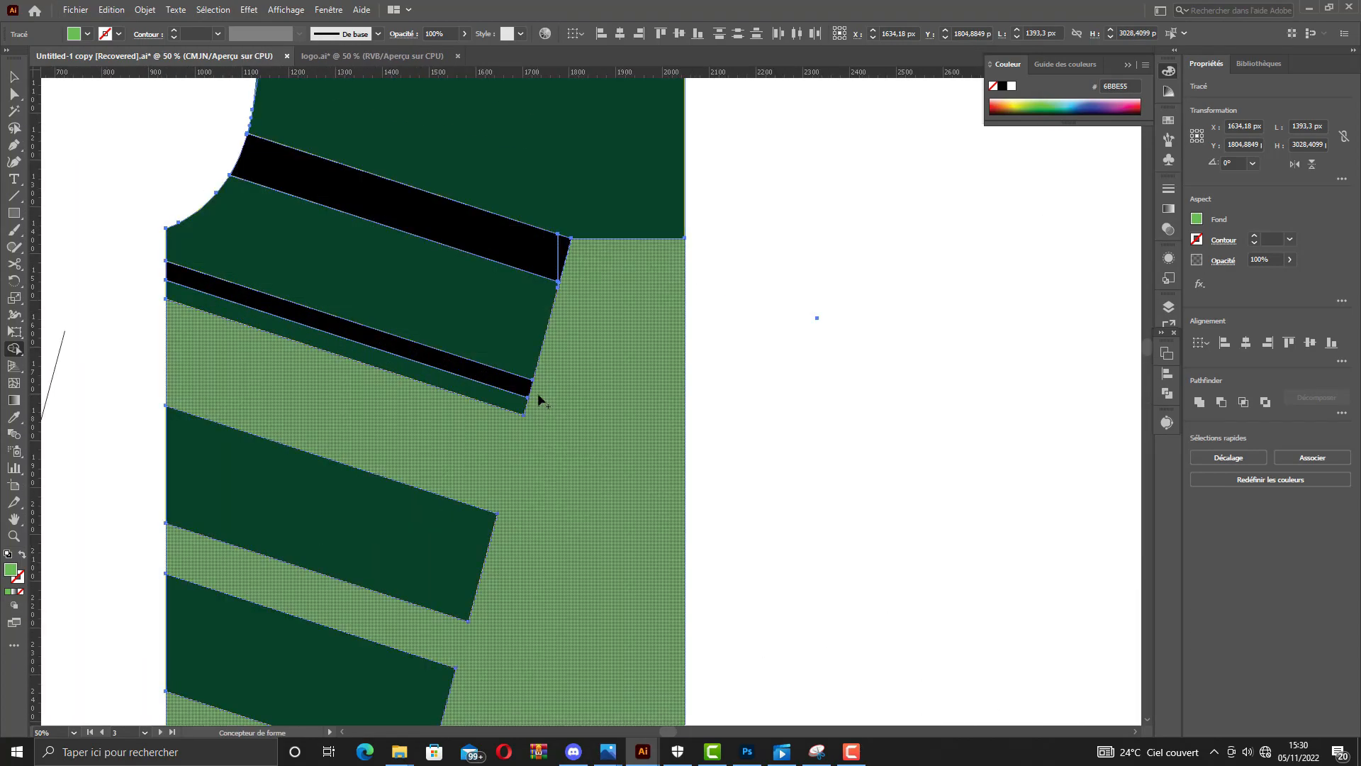
pyautogui.scroll(-4, 552, 263)
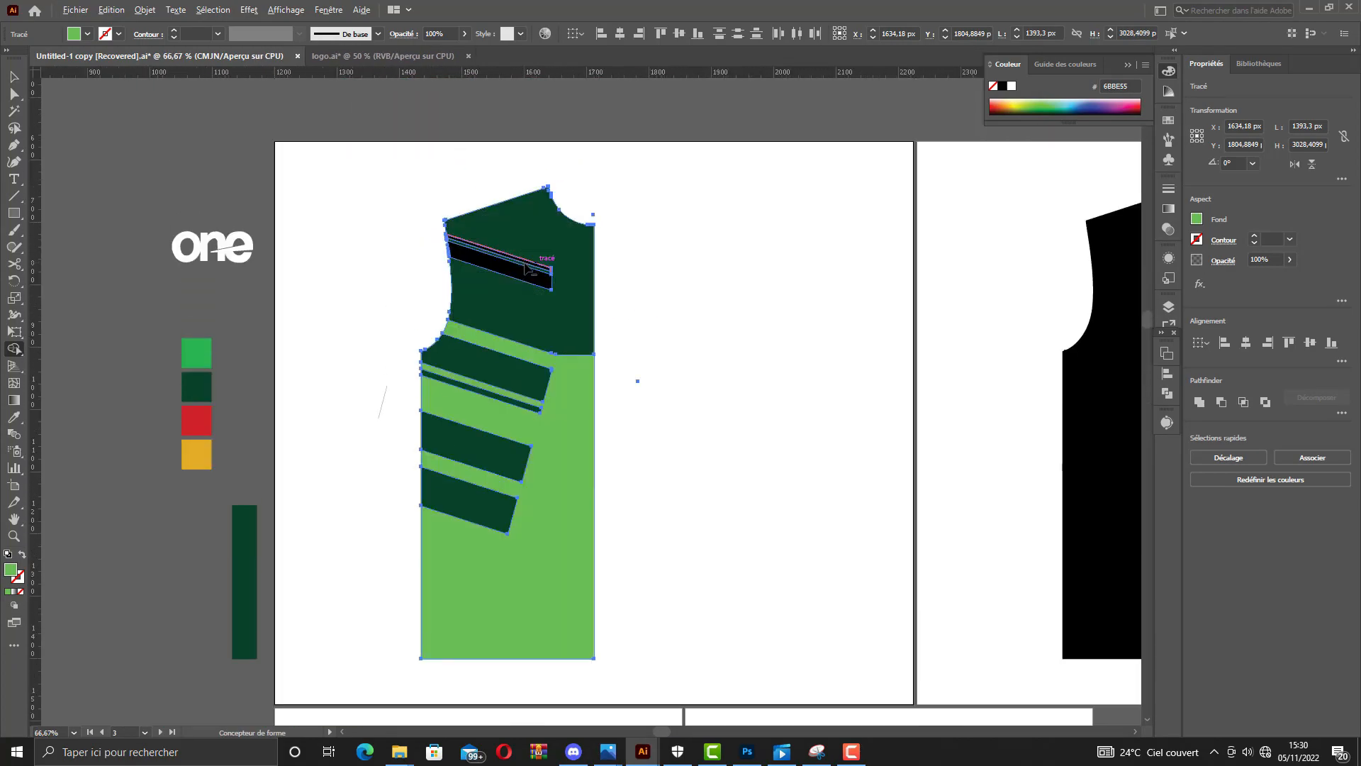
# Fill the black stripes on the upper chest with light green using Shape Builder, and deselect everything.
pyautogui.scroll(6, 551, 262)
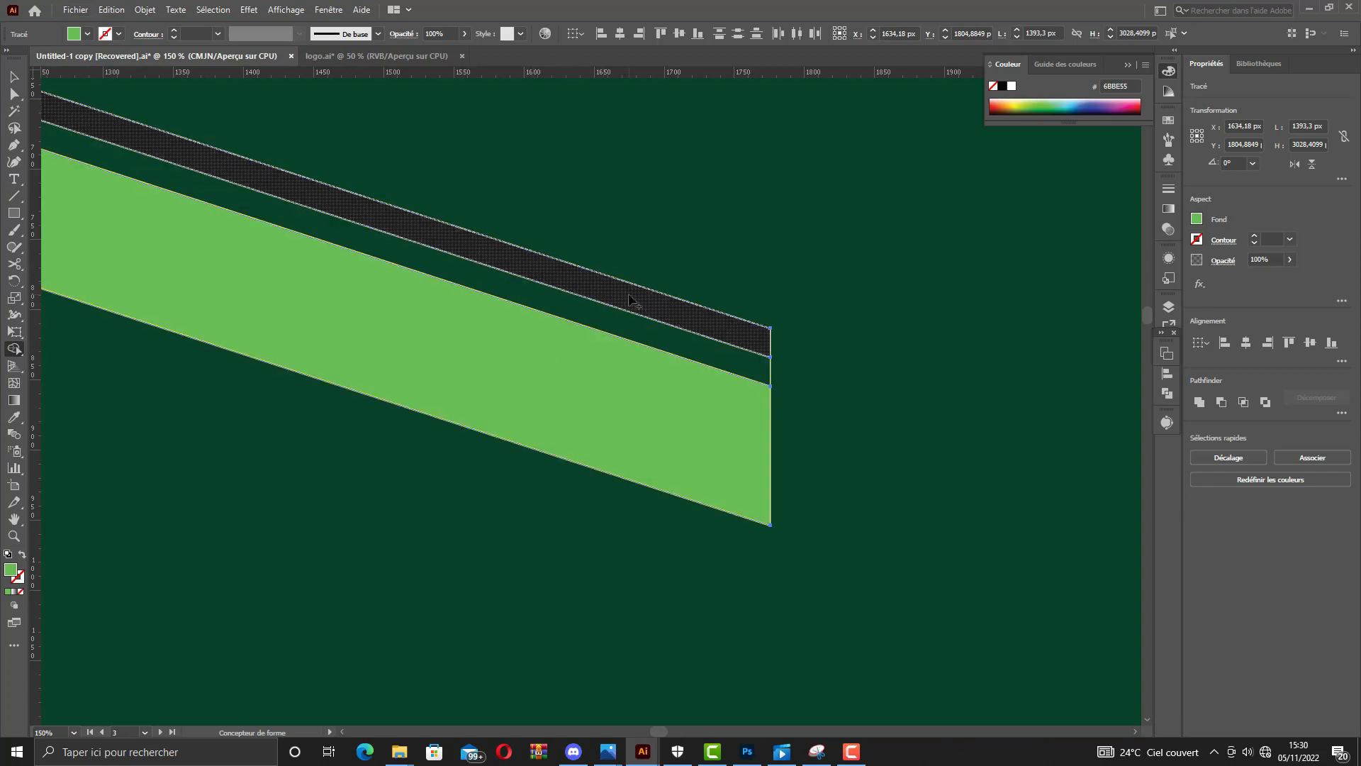
pyautogui.click(629, 302)
pyautogui.scroll(-3, 630, 302)
pyautogui.click(17, 95)
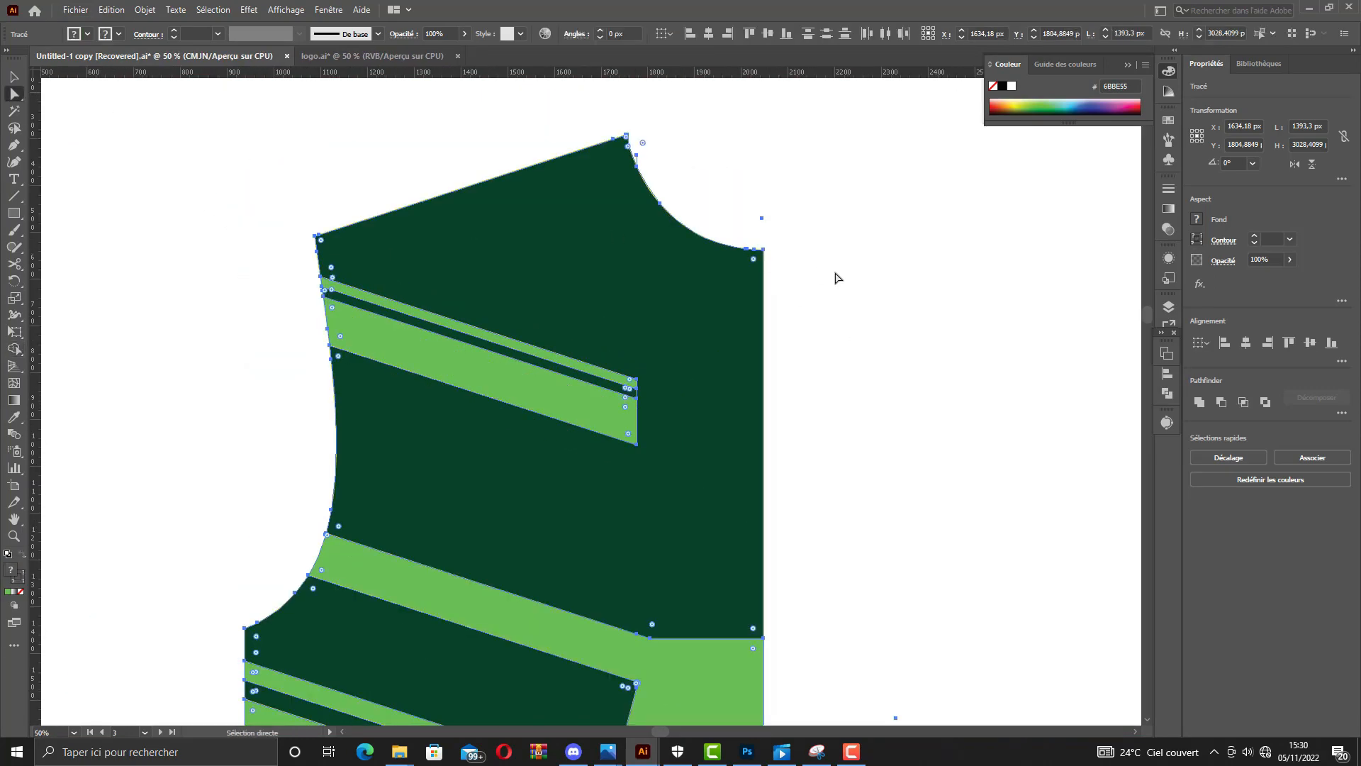
pyautogui.click(850, 305)
# Select the upper panel shapes and merge the tiny black sliver at the inner corner of the band below the armhole into that band.
pyautogui.scroll(1, 908, 371)
pyautogui.scroll(-2, 866, 472)
pyautogui.scroll(-3, 716, 550)
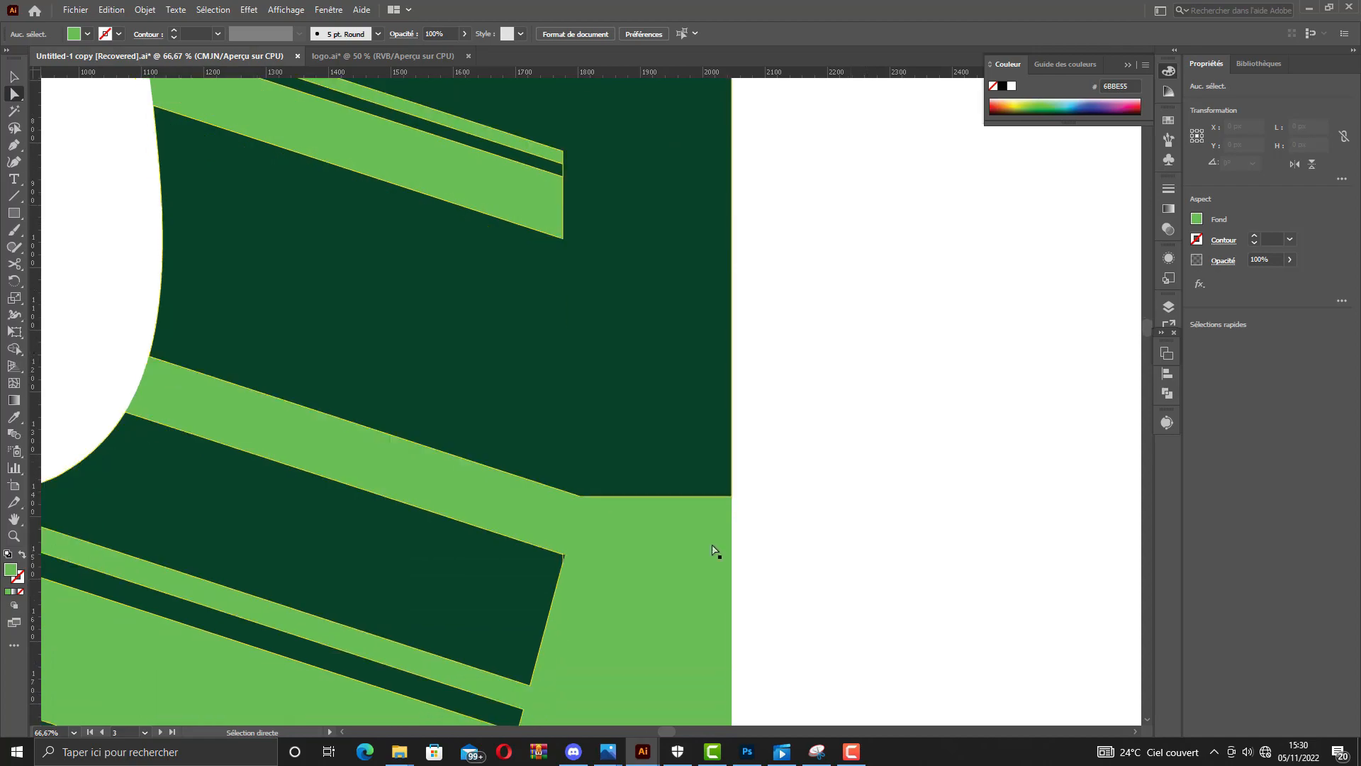
pyautogui.scroll(3, 562, 567)
pyautogui.scroll(-5, 647, 593)
pyautogui.moveTo(745, 592); pyautogui.dragTo(307, 476)
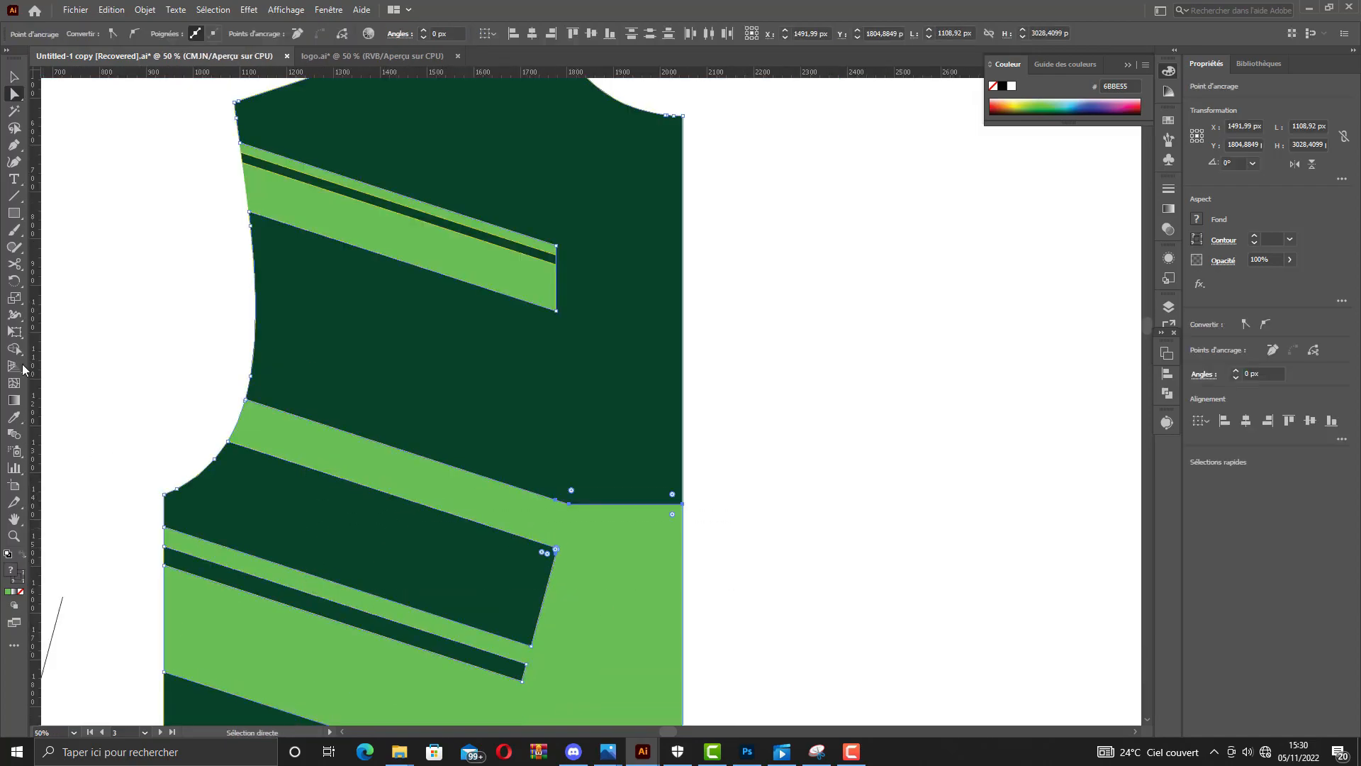
pyautogui.click(14, 349)
pyautogui.scroll(8, 557, 551)
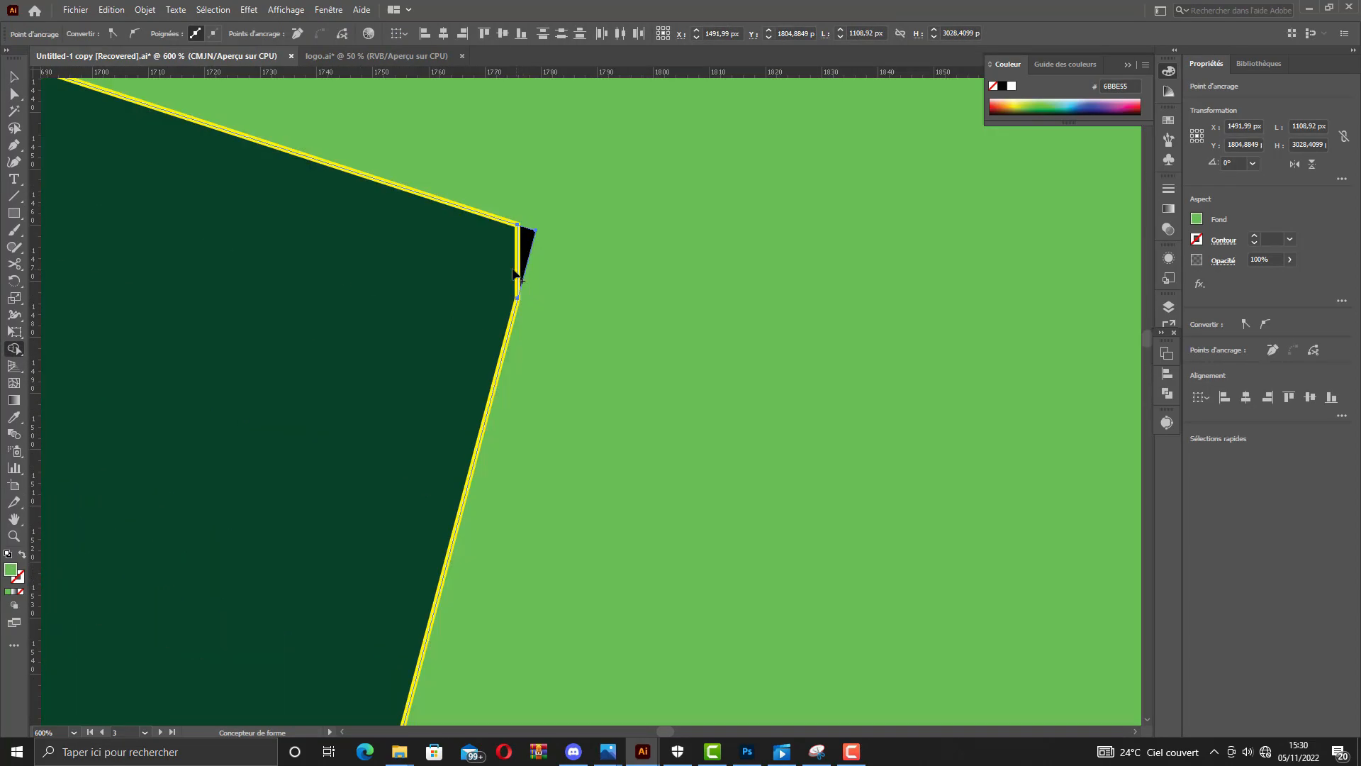
pyautogui.scroll(-7, 529, 272)
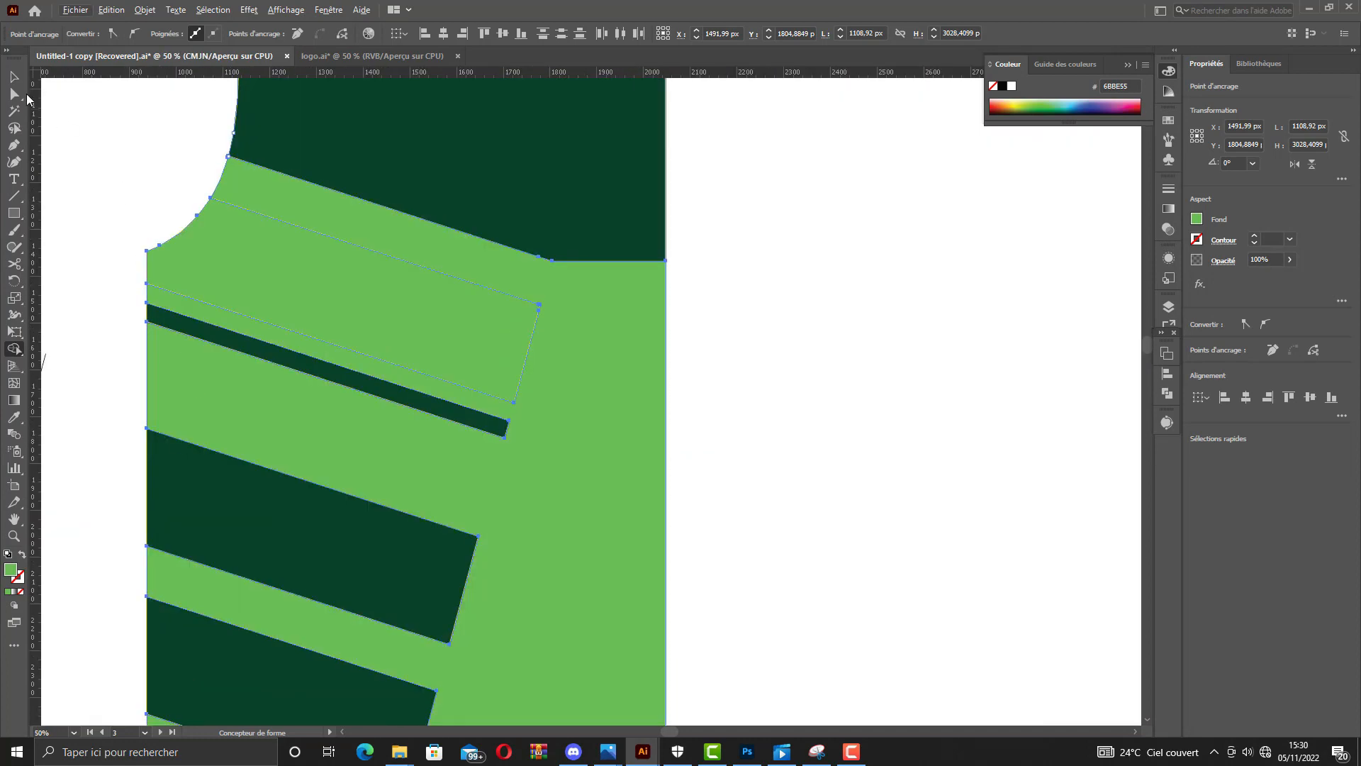
# Fill the band below the armhole with dark green sampled from a neighbouring band.
pyautogui.click(14, 95)
pyautogui.click(128, 178)
pyautogui.click(268, 271)
pyautogui.click(14, 418)
pyautogui.click(195, 490)
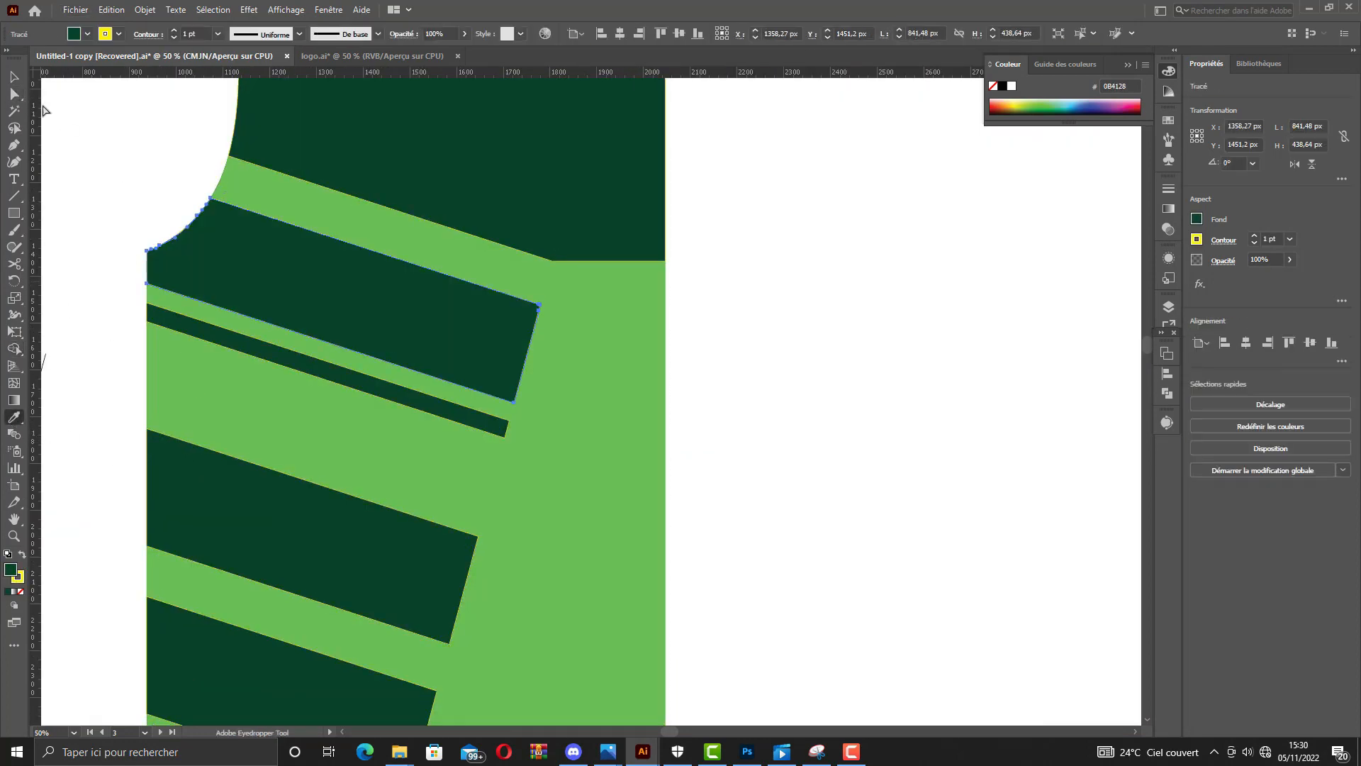
# Select all the jersey panel shapes, remove their outline so only the fills remain, and deselect everything.
pyautogui.click(14, 94)
pyautogui.hotkey('ctrl', 'a')
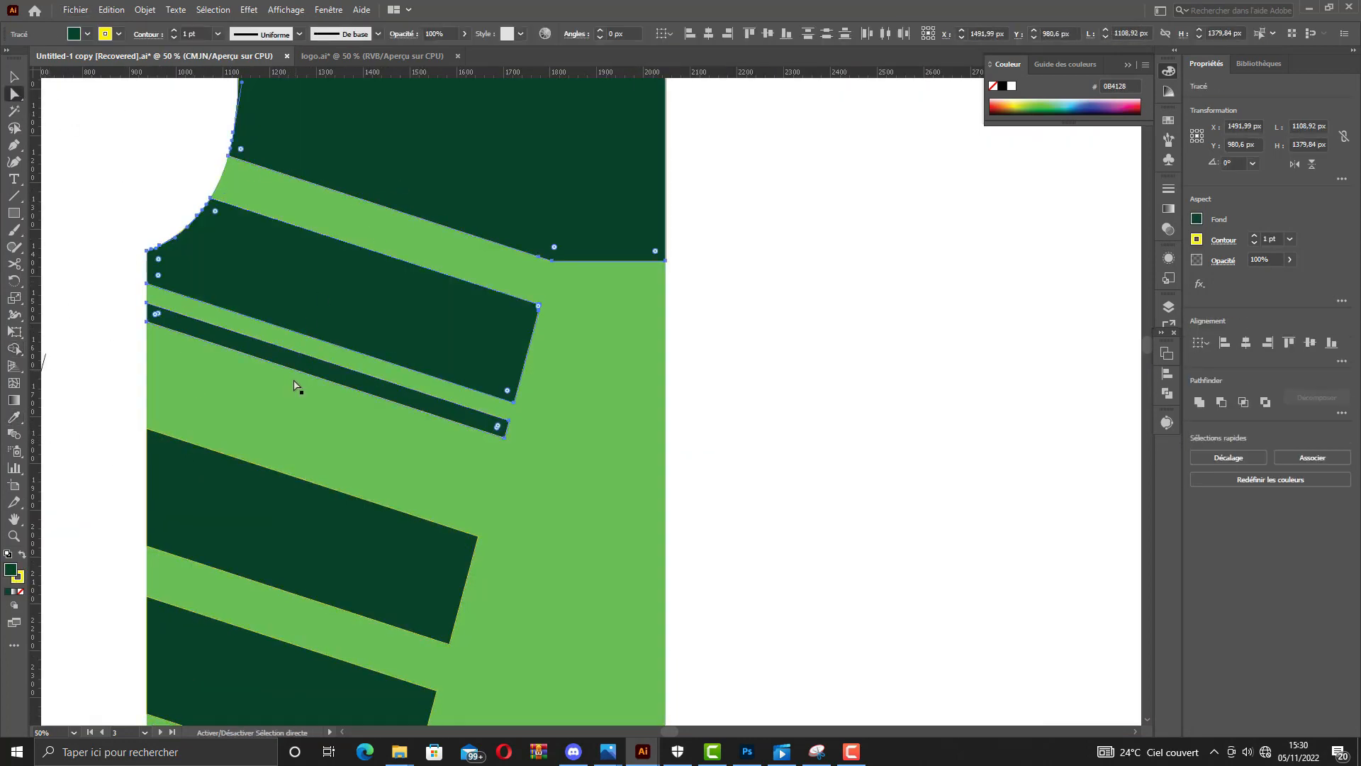
pyautogui.click(14, 592)
pyautogui.click(19, 593)
pyautogui.press('v')
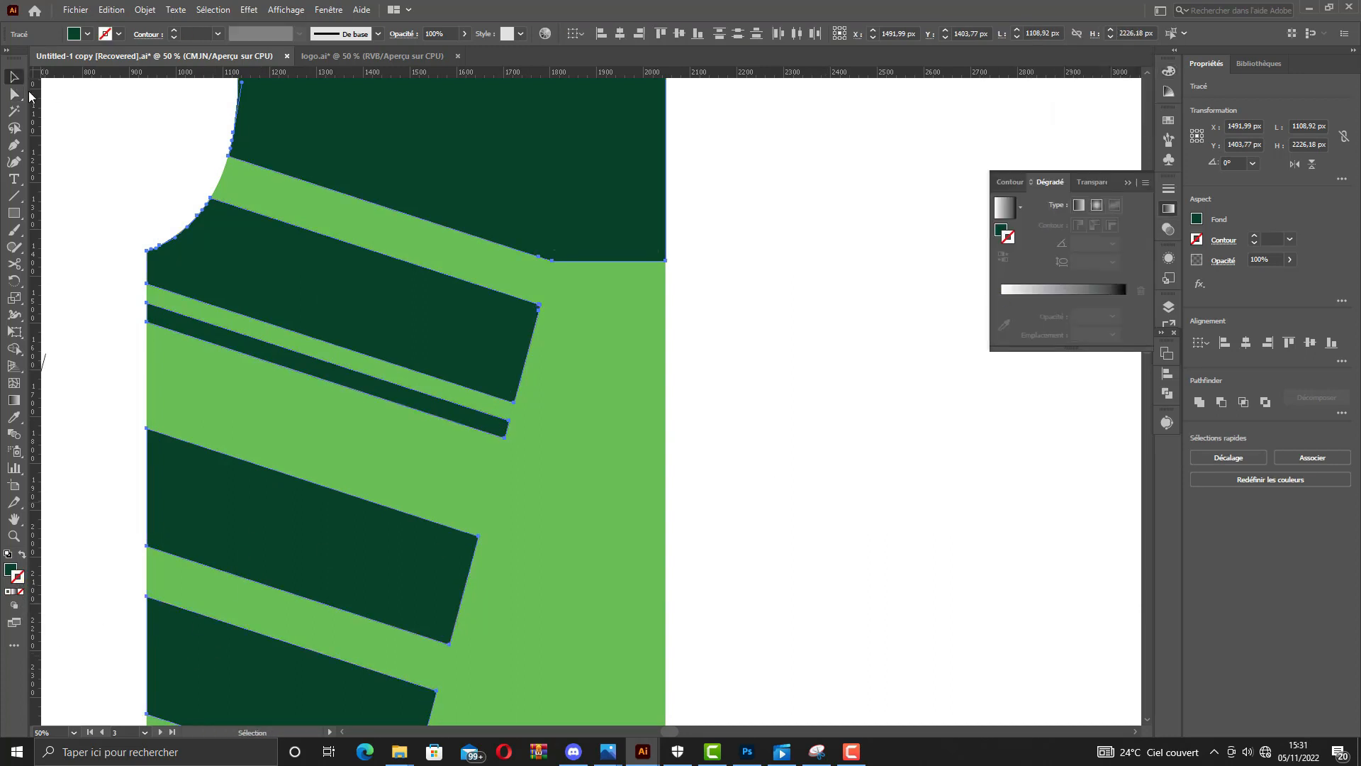
pyautogui.click(780, 328)
# Remove the yellow outline from the thin dark green stripe on the upper chest.
pyautogui.scroll(-3, 693, 328)
pyautogui.scroll(2, 692, 328)
pyautogui.scroll(5, 676, 299)
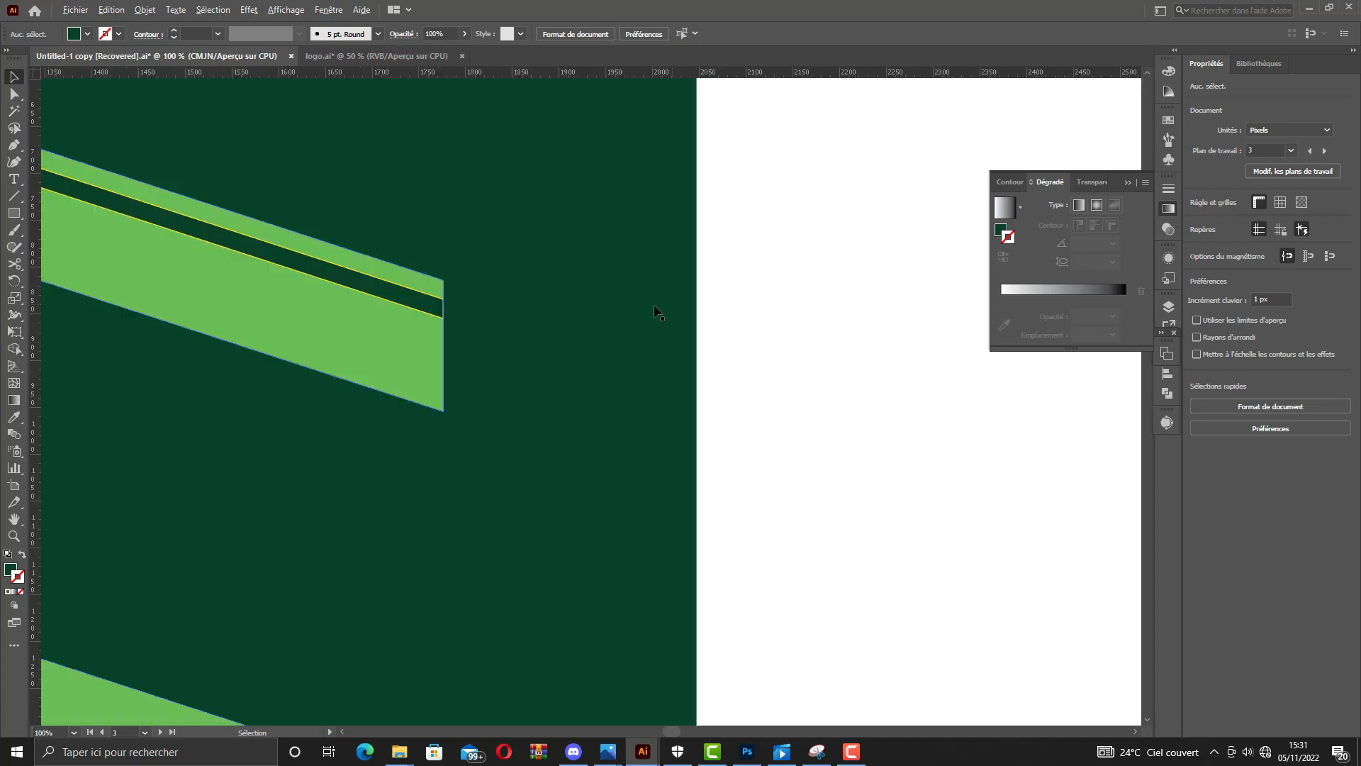
pyautogui.click(438, 311)
pyautogui.click(14, 592)
pyautogui.click(811, 413)
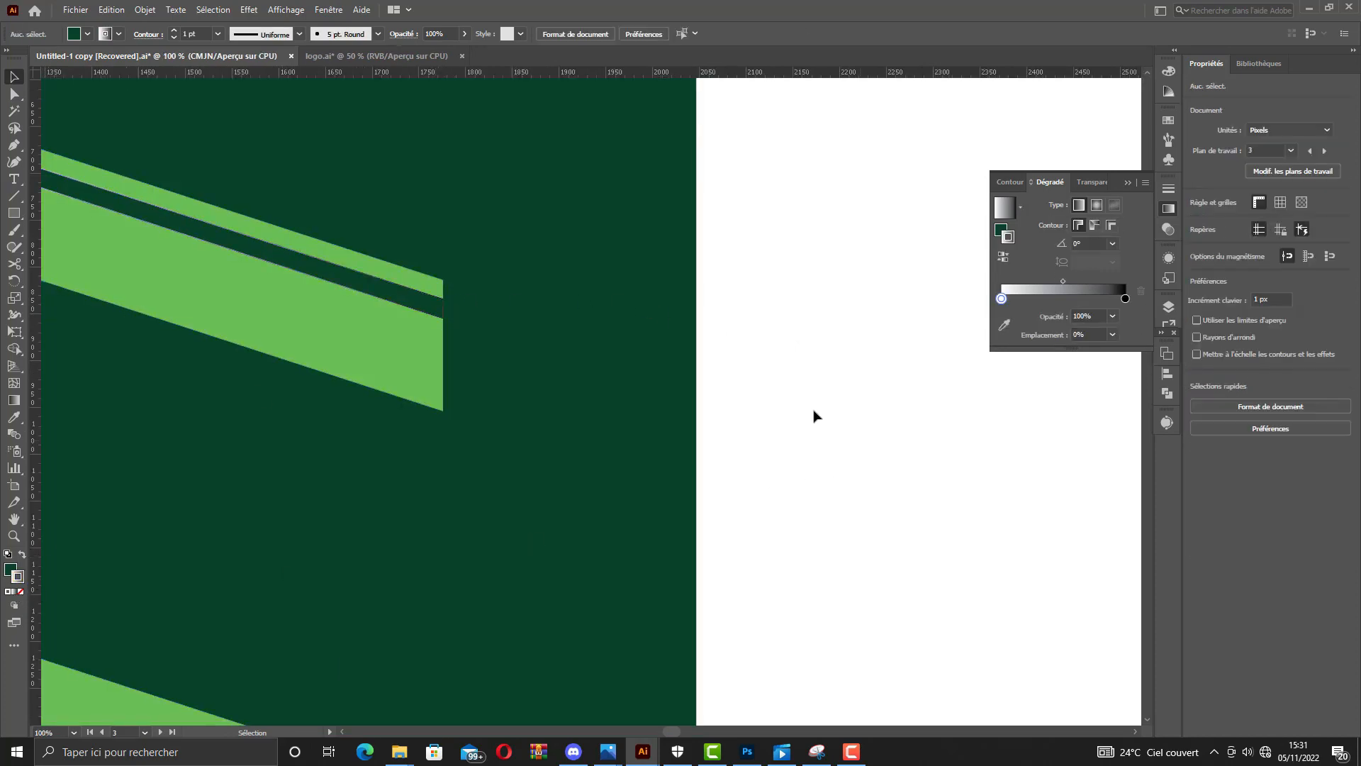
pyautogui.scroll(-1, 811, 414)
pyautogui.click(532, 336)
pyautogui.click(20, 592)
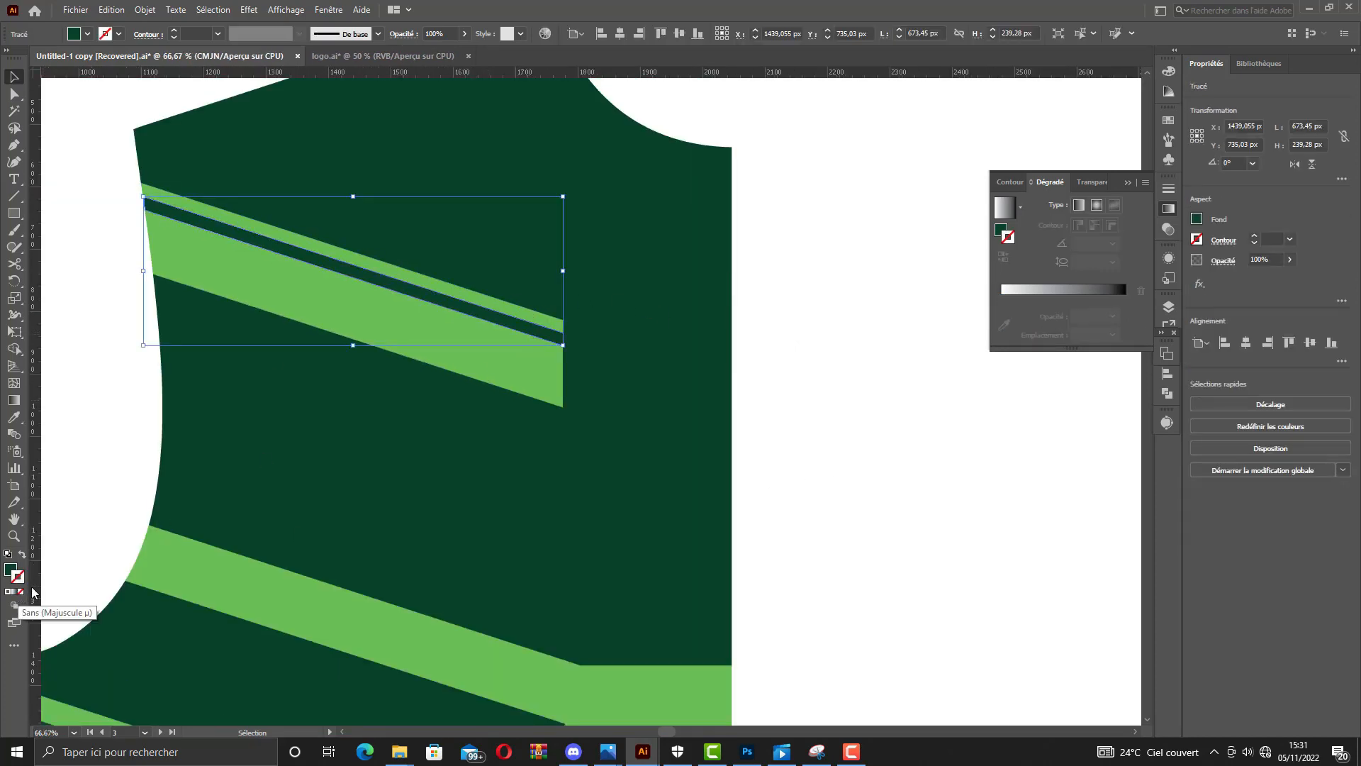
pyautogui.click(874, 465)
pyautogui.scroll(-2, 744, 405)
pyautogui.scroll(-4, 745, 406)
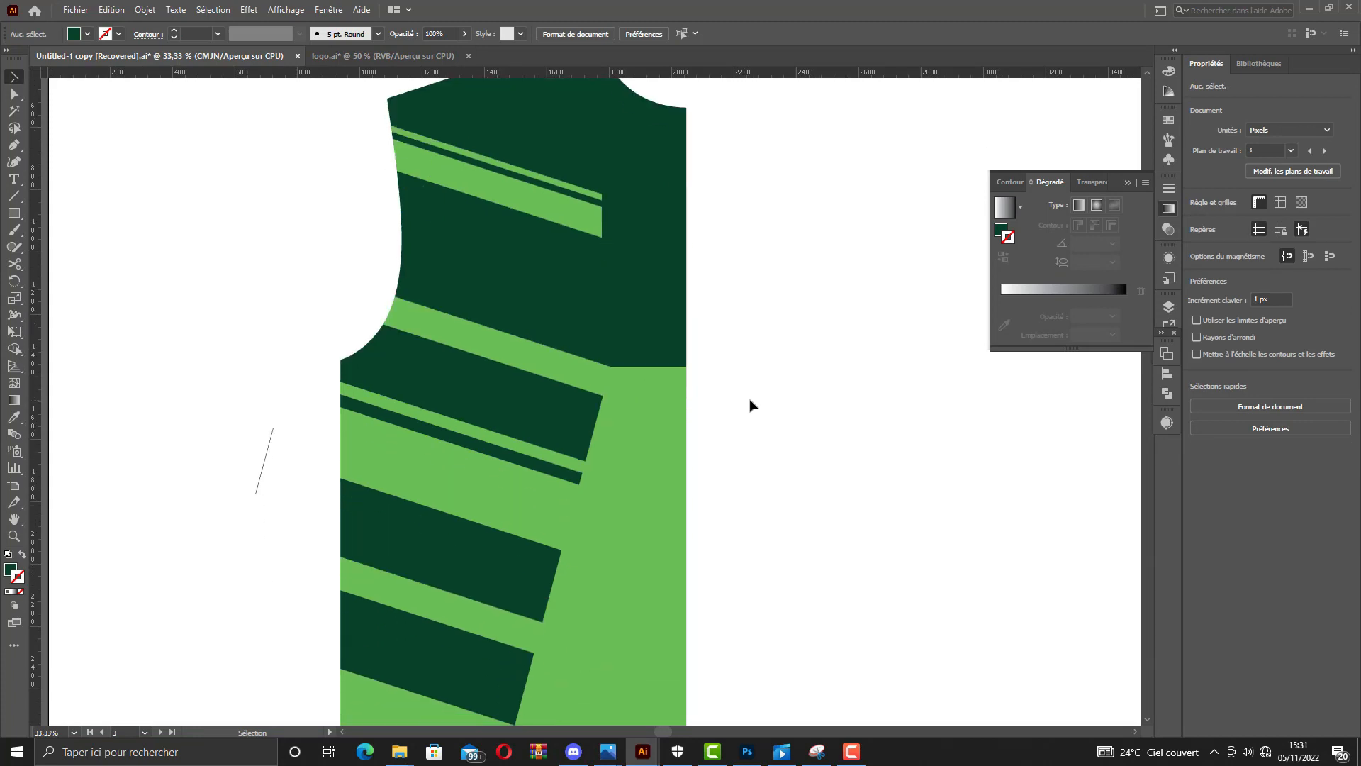
# Select the loose slanted line beside the panel and set its stroke colour to red.
pyautogui.click(501, 341)
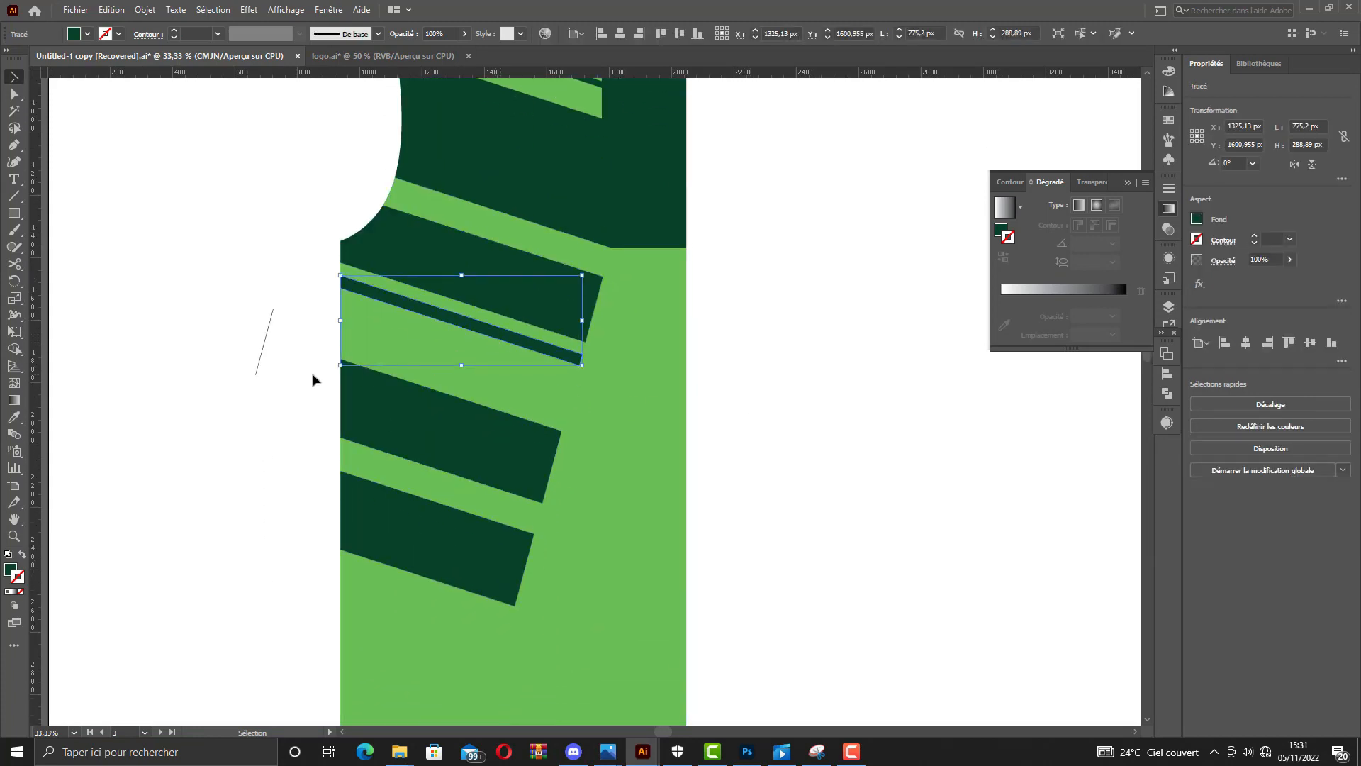
pyautogui.click(313, 380)
pyautogui.click(262, 359)
pyautogui.click(119, 34)
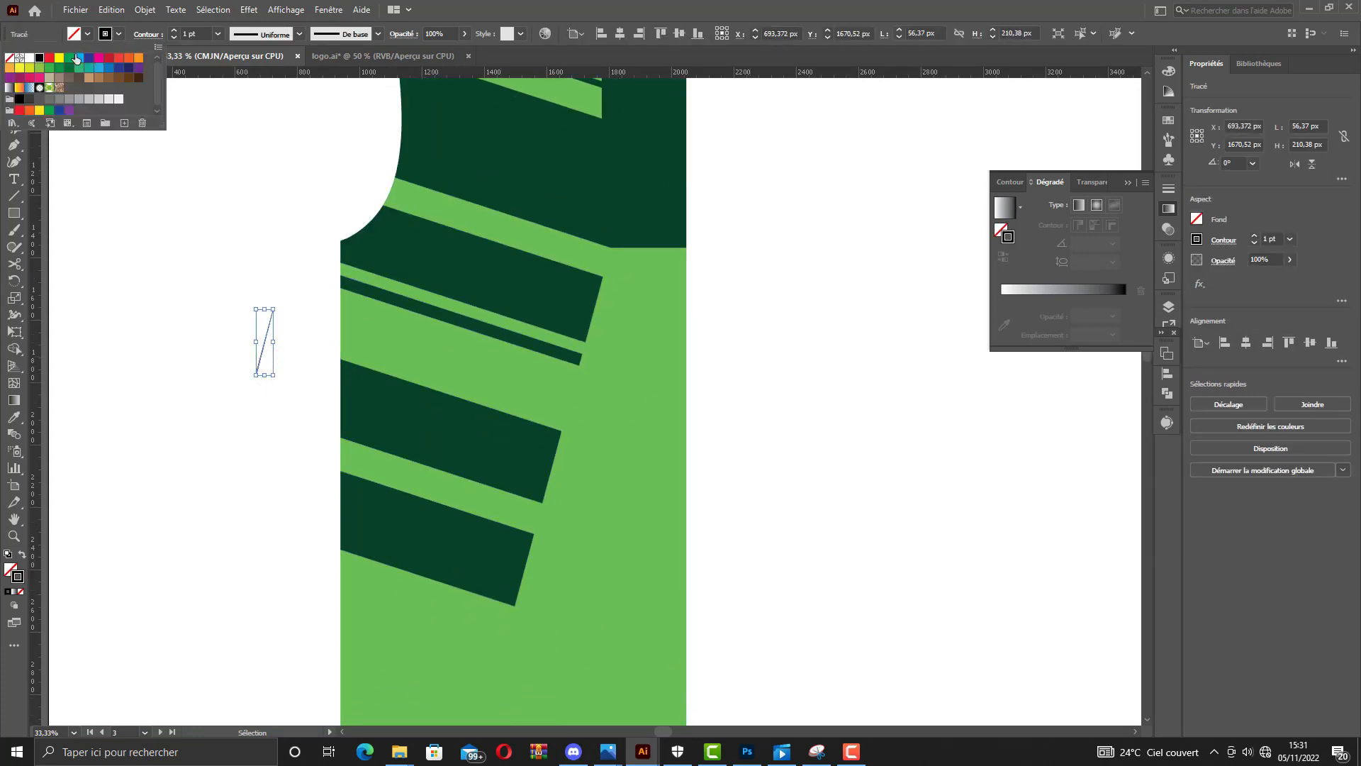
pyautogui.click(71, 176)
# Place a copy of the red line across the thin band near its inner end and split the band there with Shape Builder.
pyautogui.scroll(2, 296, 347)
pyautogui.moveTo(238, 343); pyautogui.dragTo(776, 394)
pyautogui.keyDown('shift'); pyautogui.click(814, 387); pyautogui.keyUp('shift')
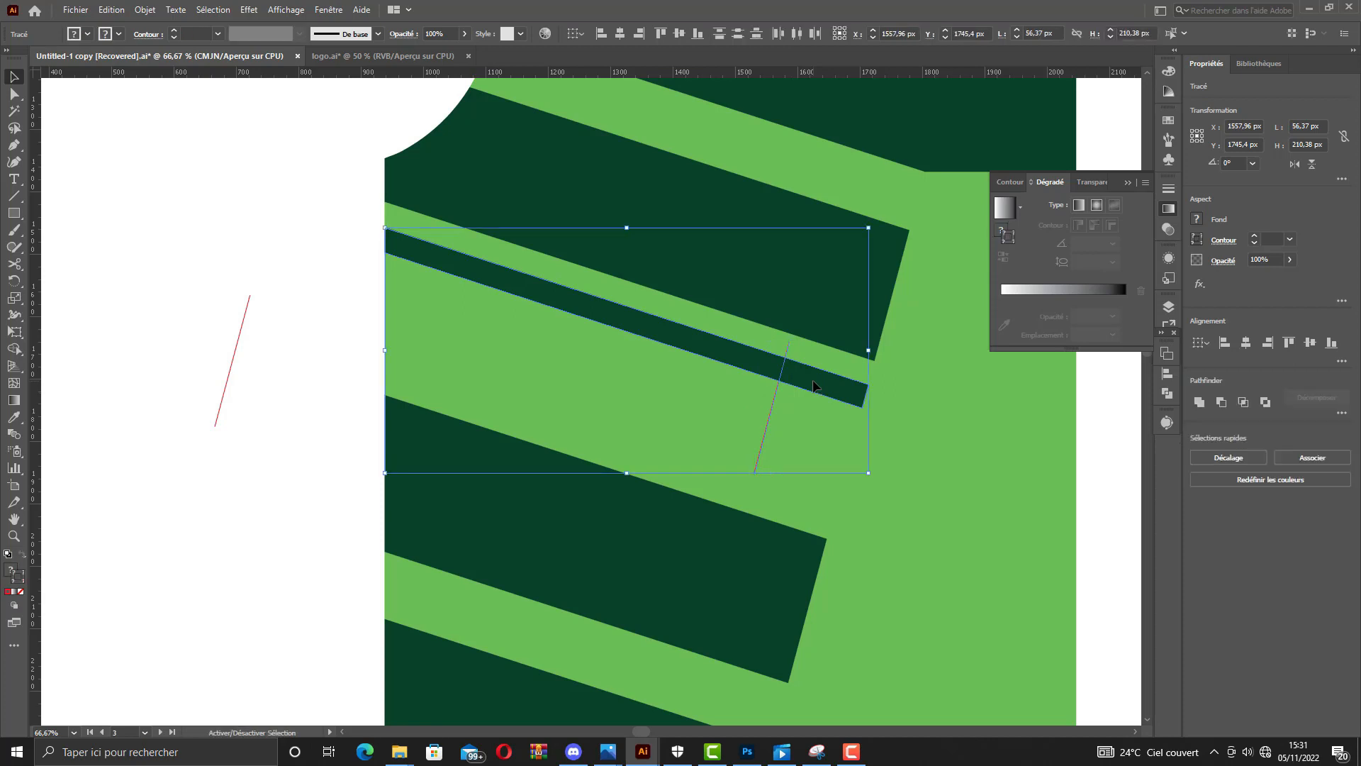
pyautogui.click(15, 350)
pyautogui.click(815, 383)
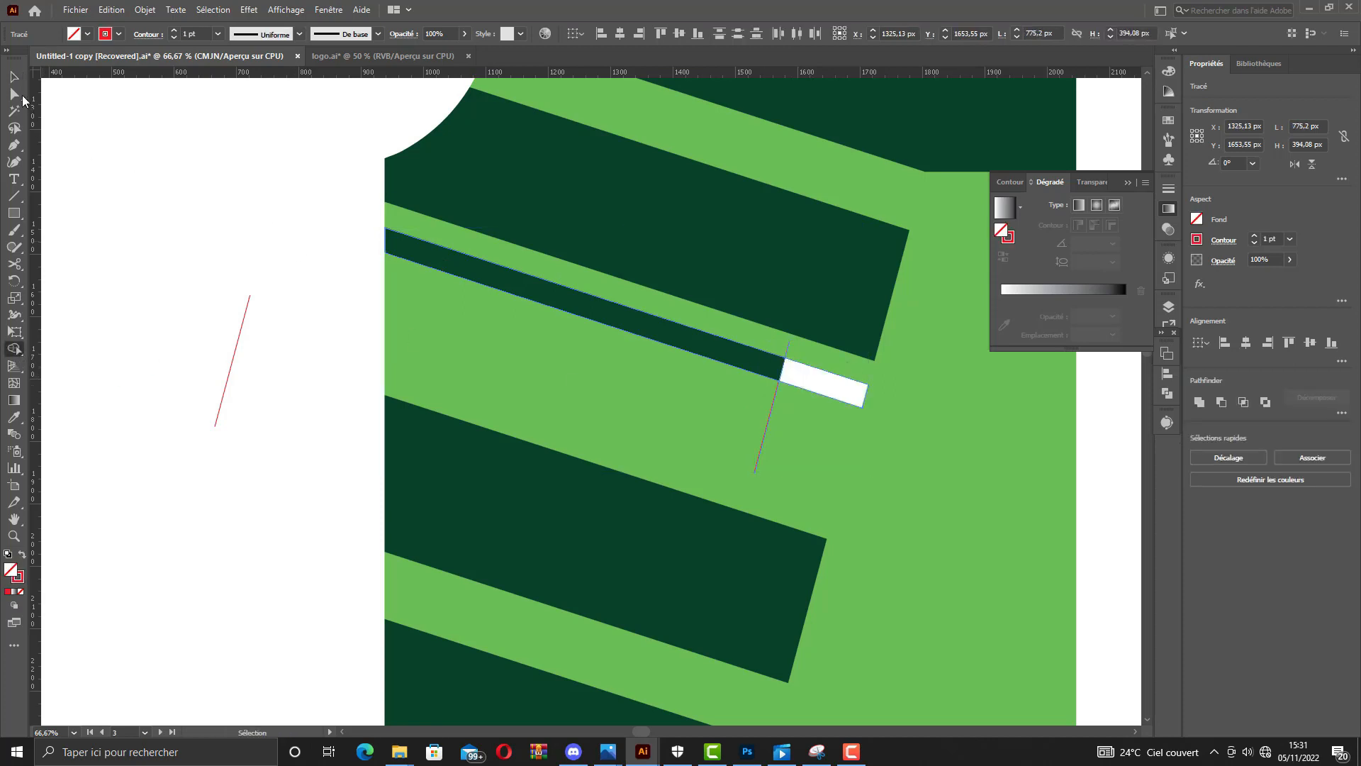
# Fill the split-off end piece of the thin band with dark green sampled from the rest of the band.
pyautogui.press('a')
pyautogui.click(836, 383)
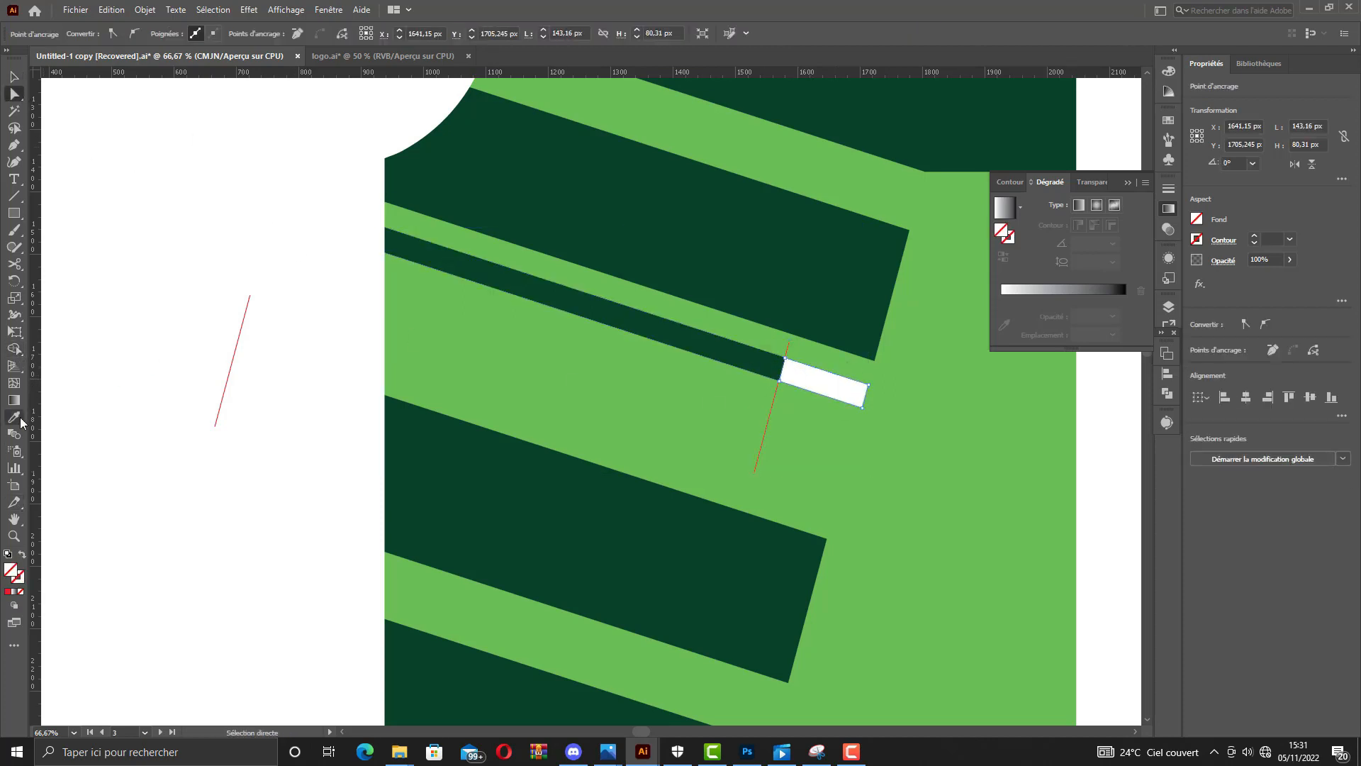
pyautogui.click(643, 314)
pyautogui.press('v')
# Duplicate the thin band's end piece with a slight upward and rightward offset of about 5 px by 12 px.
pyautogui.scroll(2, 862, 369)
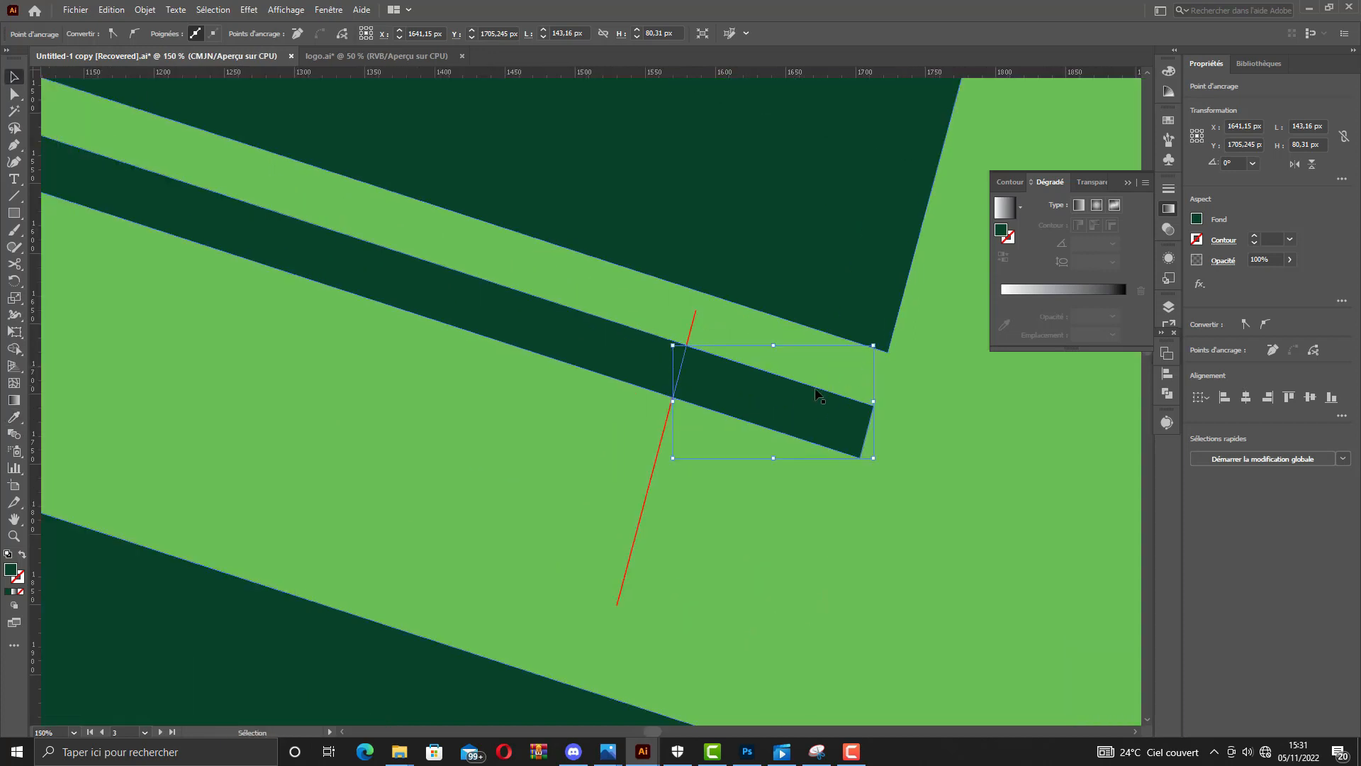
pyautogui.moveTo(799, 395); pyautogui.dragTo(801, 378)
pyautogui.hotkey('ctrl', 'z')
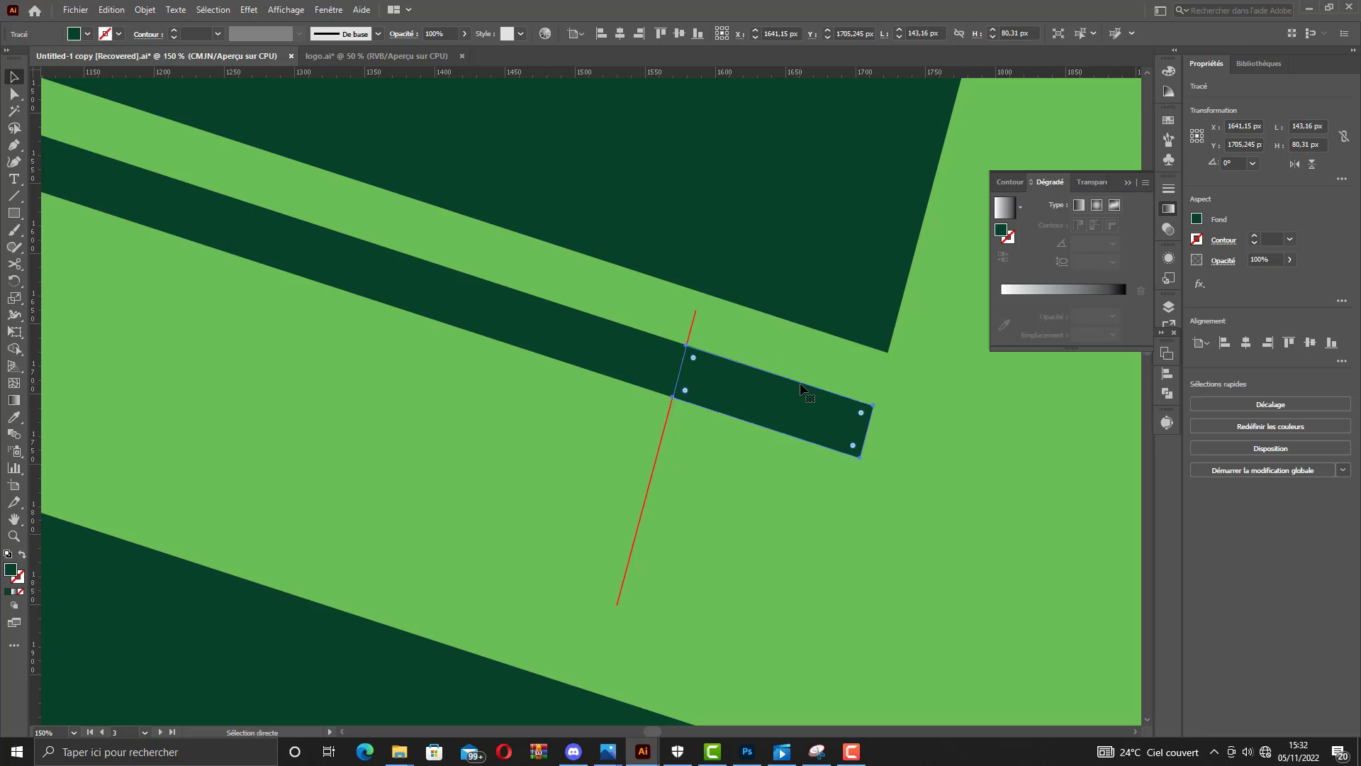
pyautogui.moveTo(793, 394); pyautogui.dragTo(801, 377)
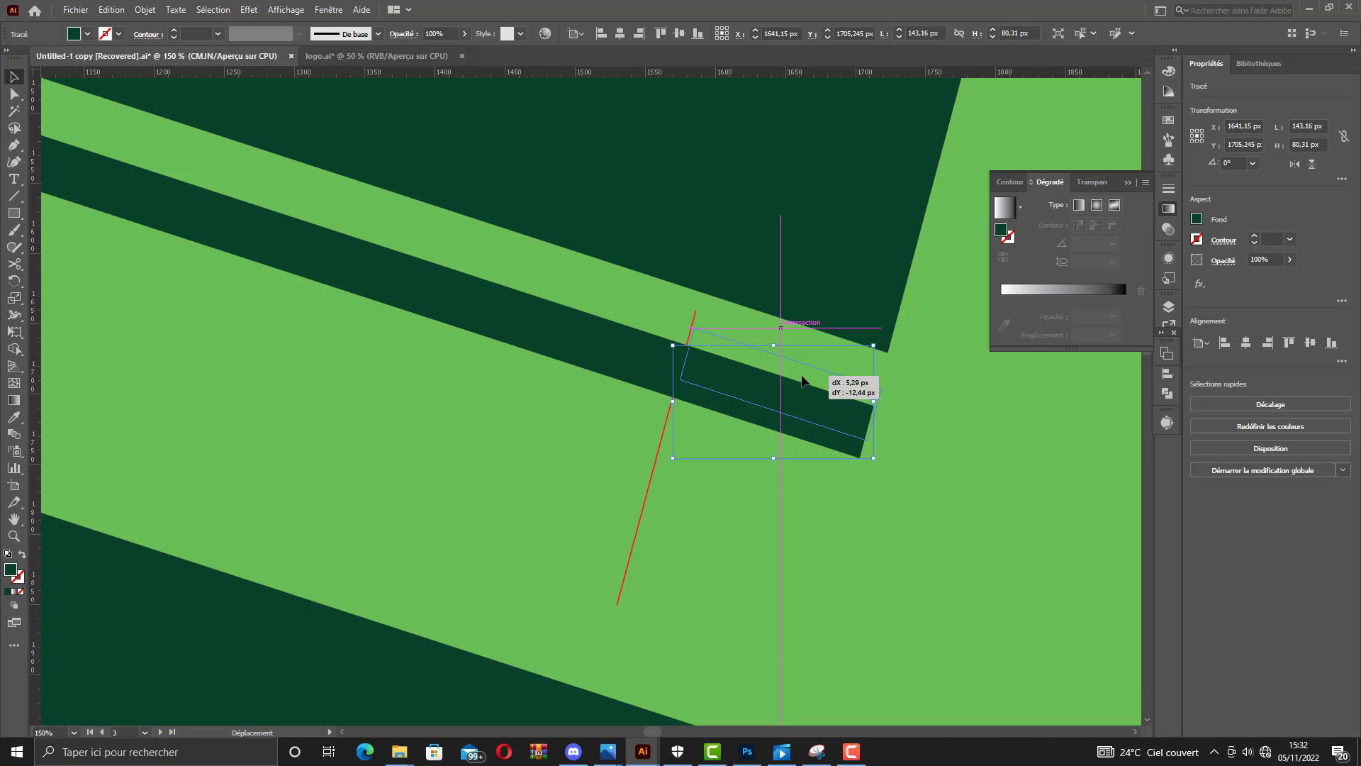
pyautogui.moveTo(802, 376); pyautogui.dragTo(802, 376)
pyautogui.scroll(-2, 769, 397)
pyautogui.click(319, 372)
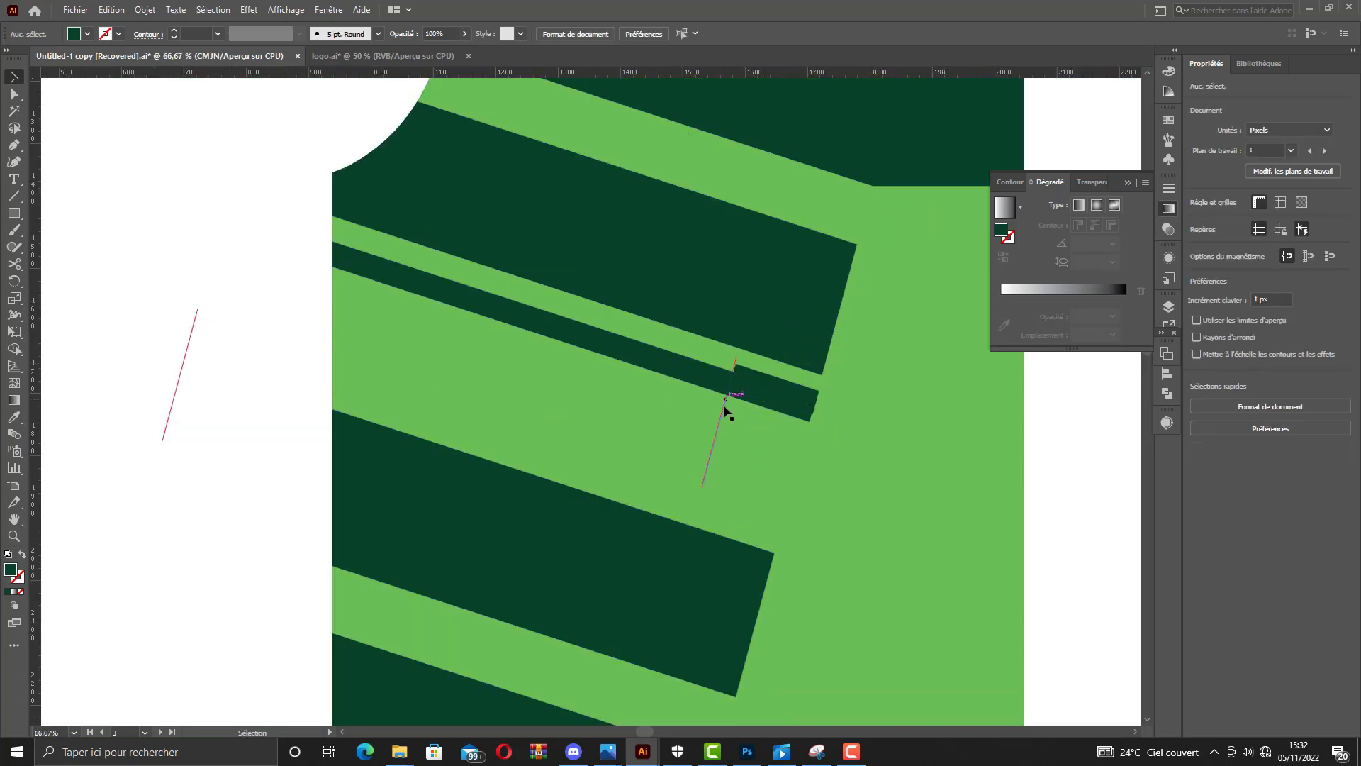
# Move the lower red line segment across the thin band just before its end piece, and nudge the raised copy slightly down and left.
pyautogui.moveTo(724, 406); pyautogui.dragTo(704, 373)
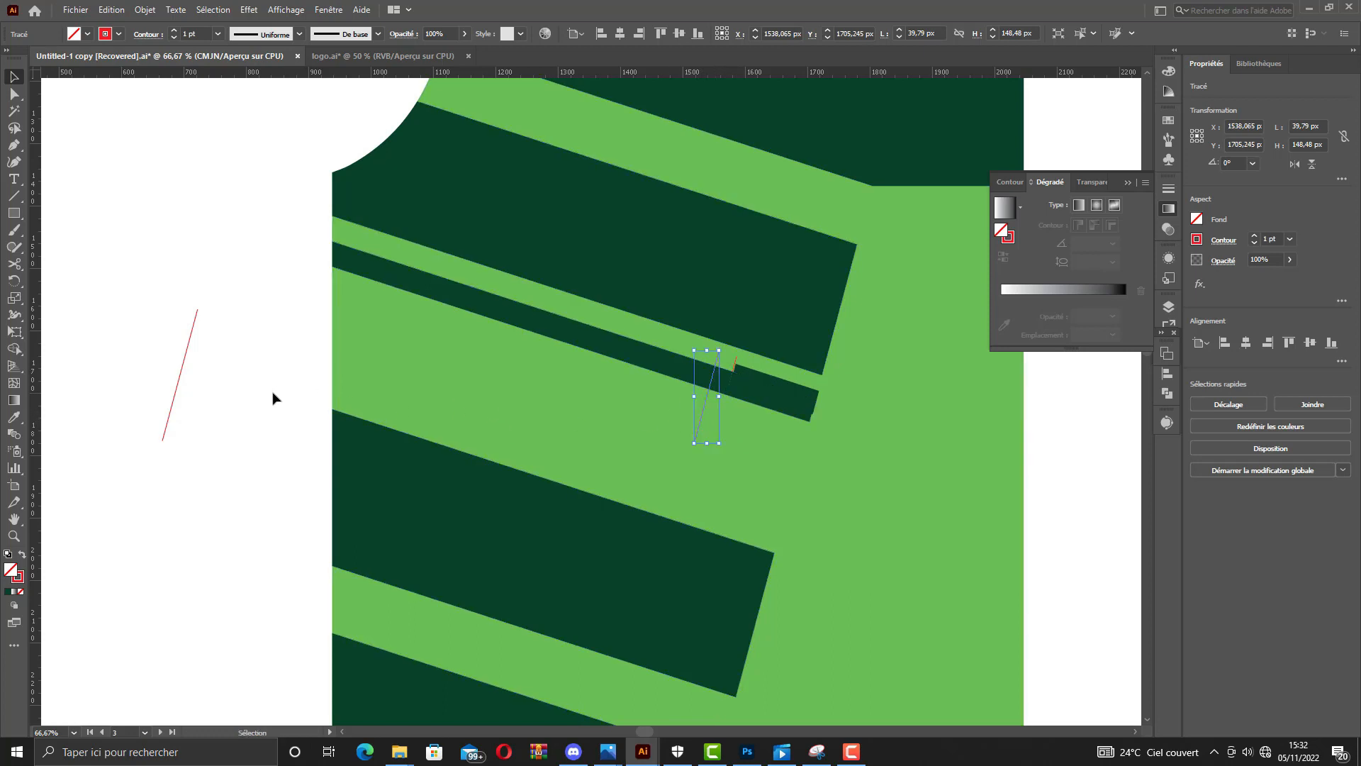
pyautogui.scroll(4, 724, 379)
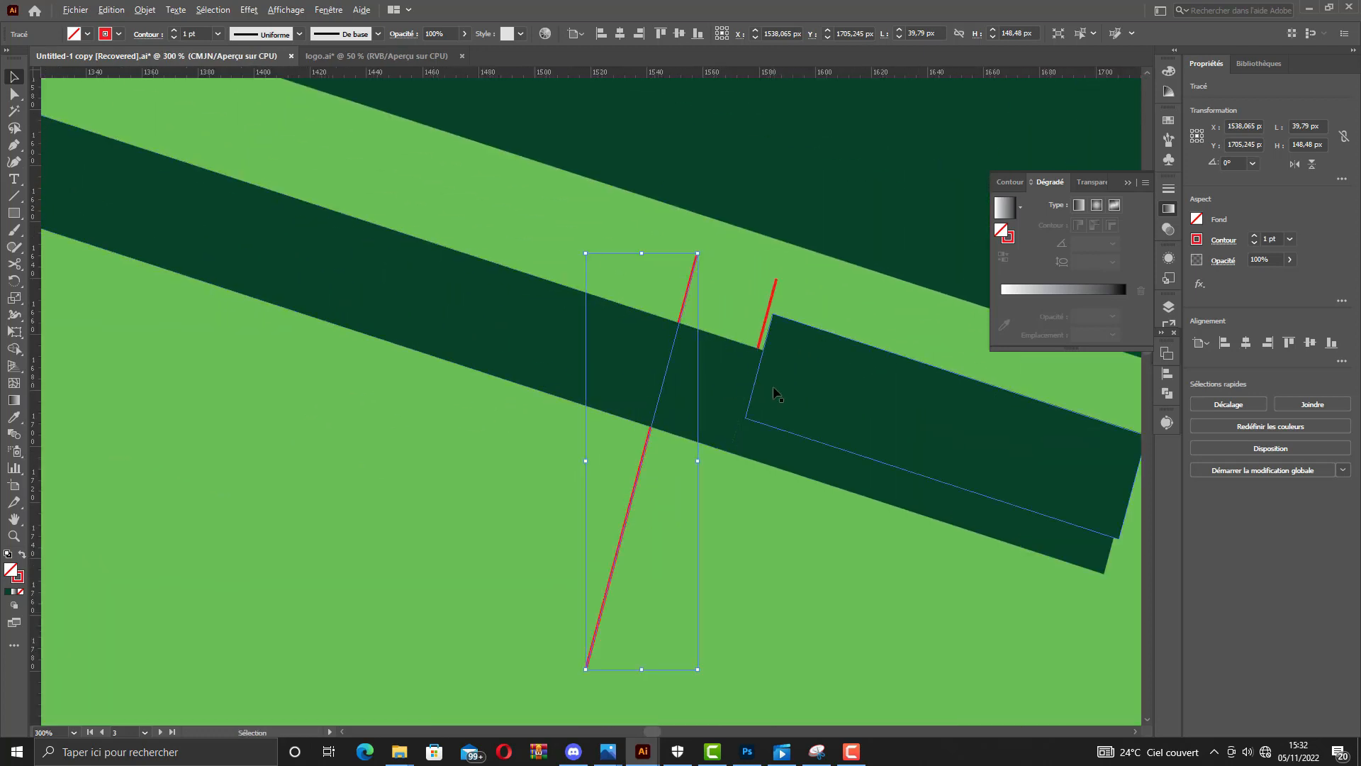
pyautogui.moveTo(681, 304)
pyautogui.mouseDown()
pyautogui.moveTo(714, 313)
pyautogui.moveTo(692, 316)
pyautogui.mouseUp()
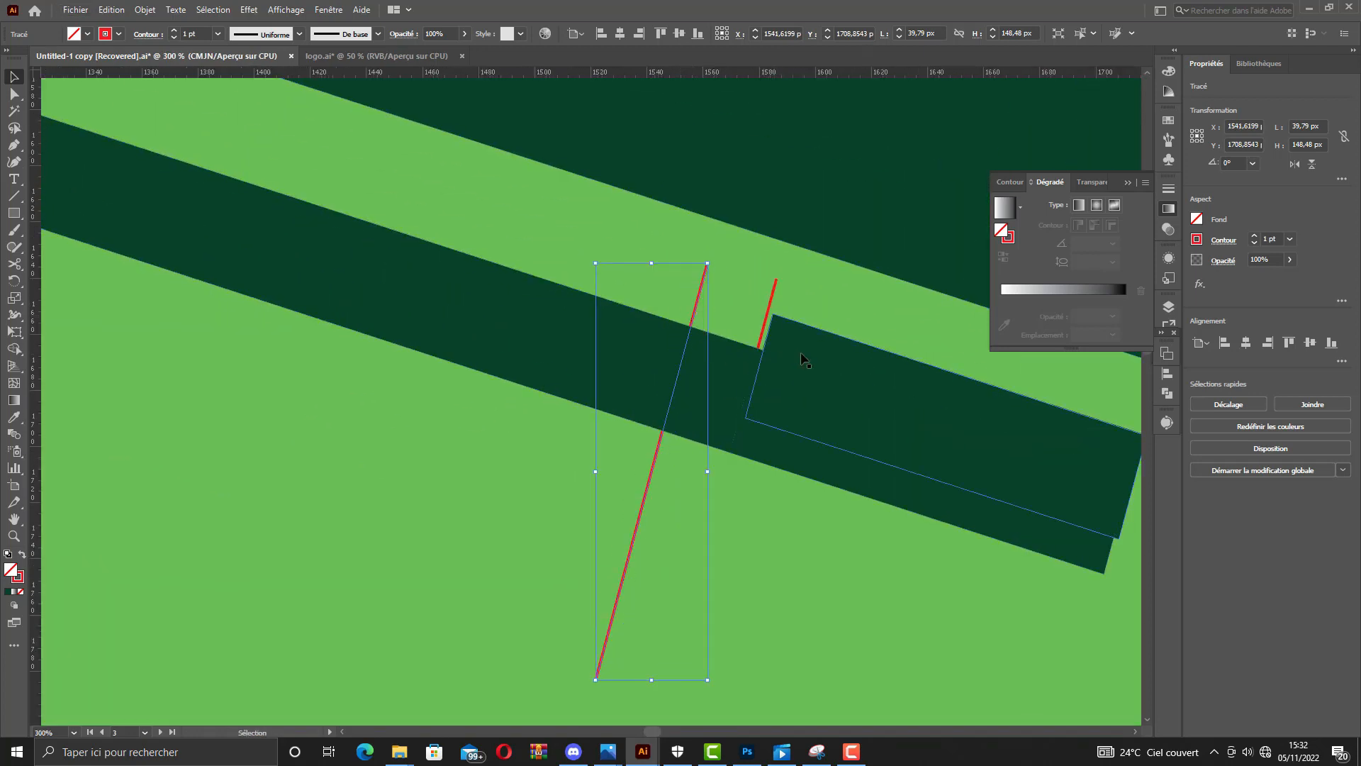
pyautogui.moveTo(802, 355); pyautogui.dragTo(794, 363)
pyautogui.scroll(-2, 756, 350)
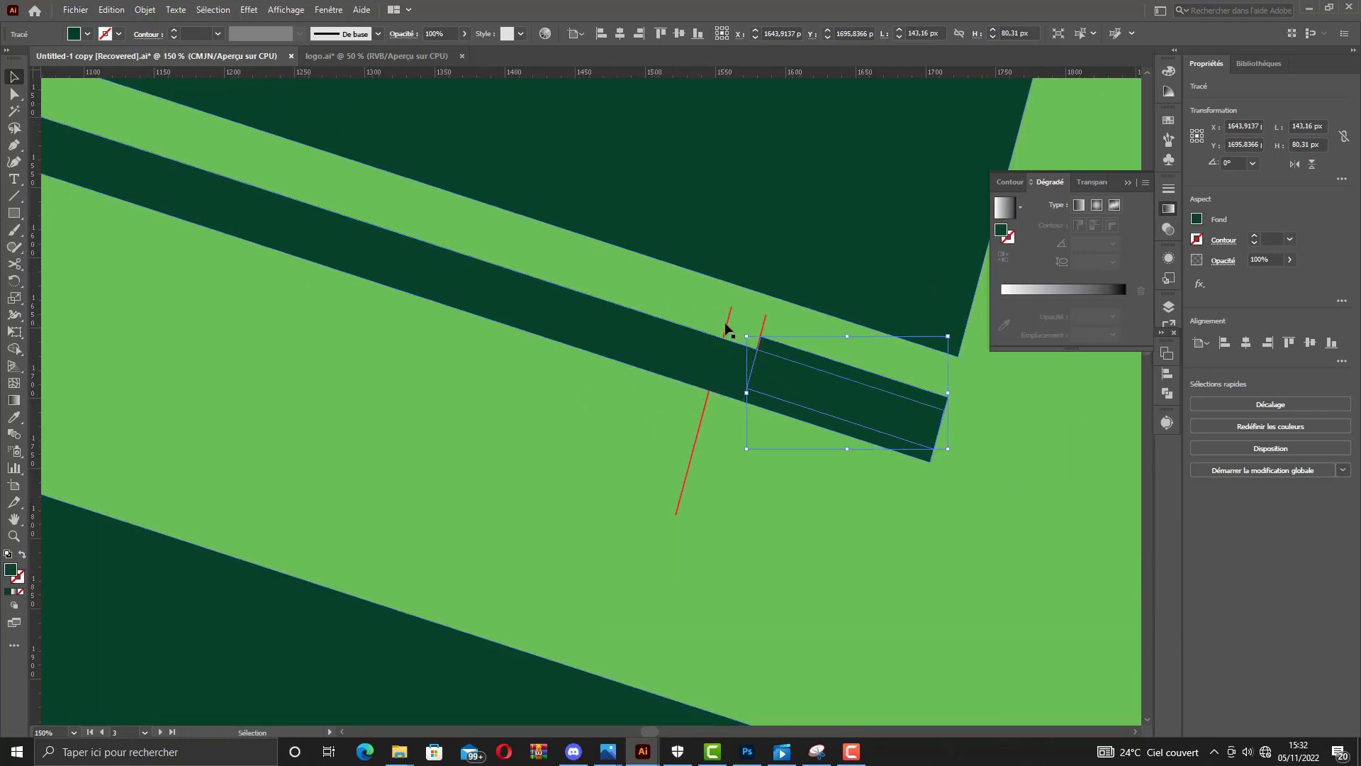
# Select the raised piece, the red line and the thin band, and split off the short section between the cuts with Shape Builder.
pyautogui.keyDown('shift'); pyautogui.click(726, 327); pyautogui.keyUp('shift')
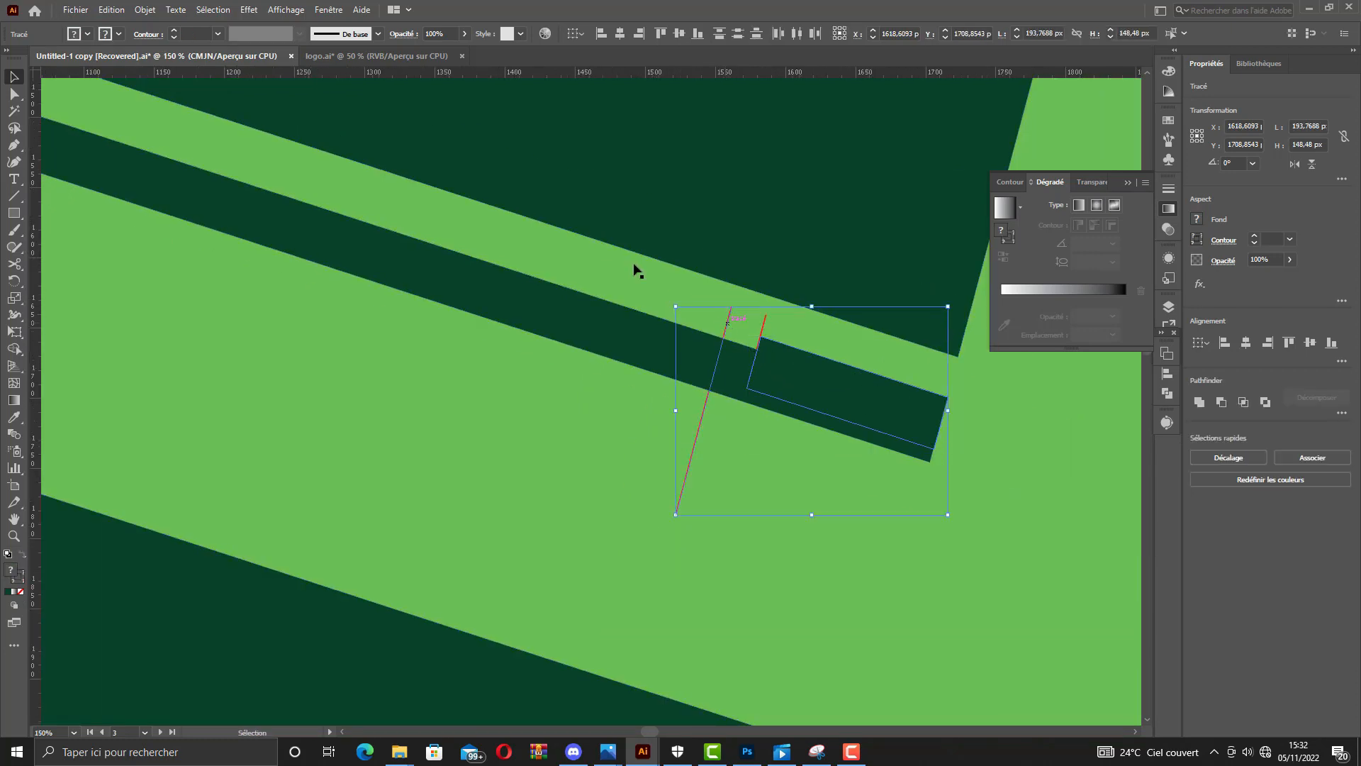
pyautogui.keyDown('shift'); pyautogui.click(526, 307); pyautogui.keyUp('shift')
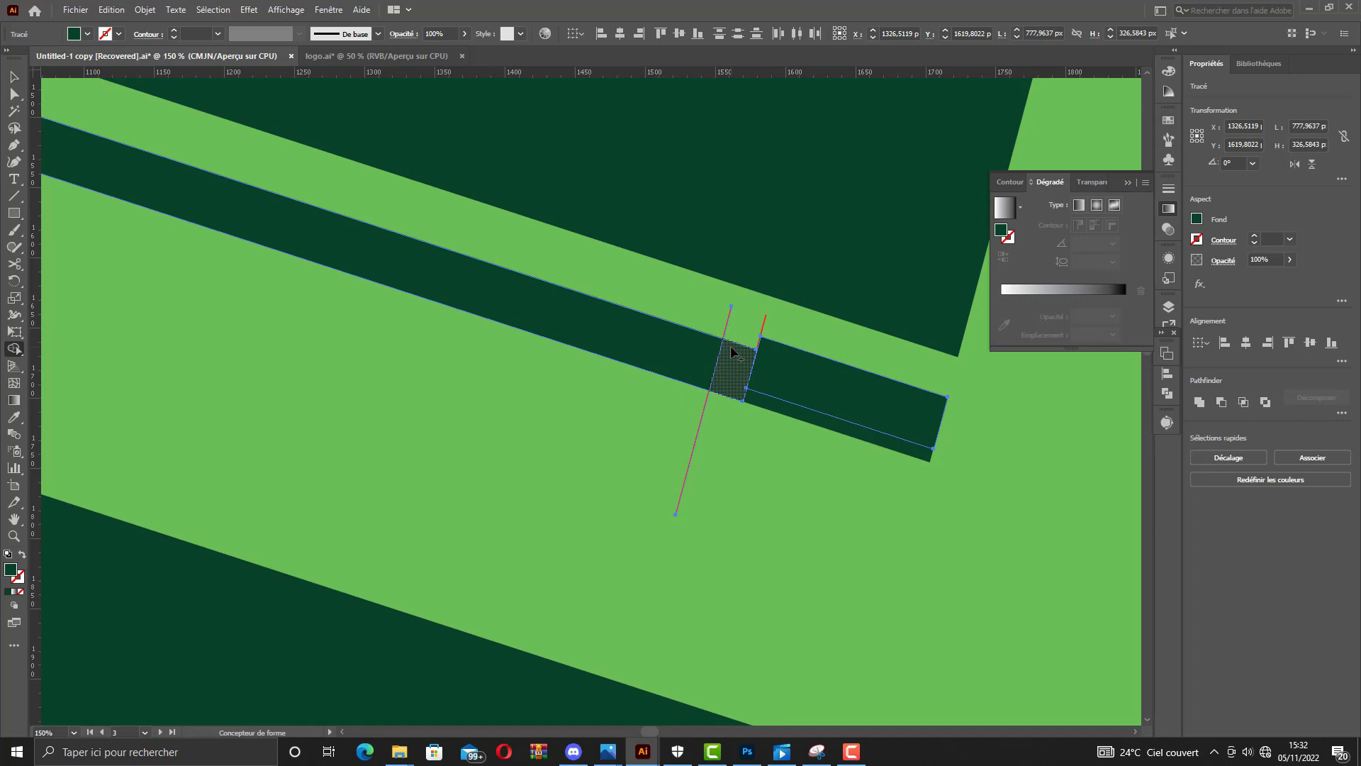
pyautogui.click(12, 95)
pyautogui.scroll(-2, 655, 289)
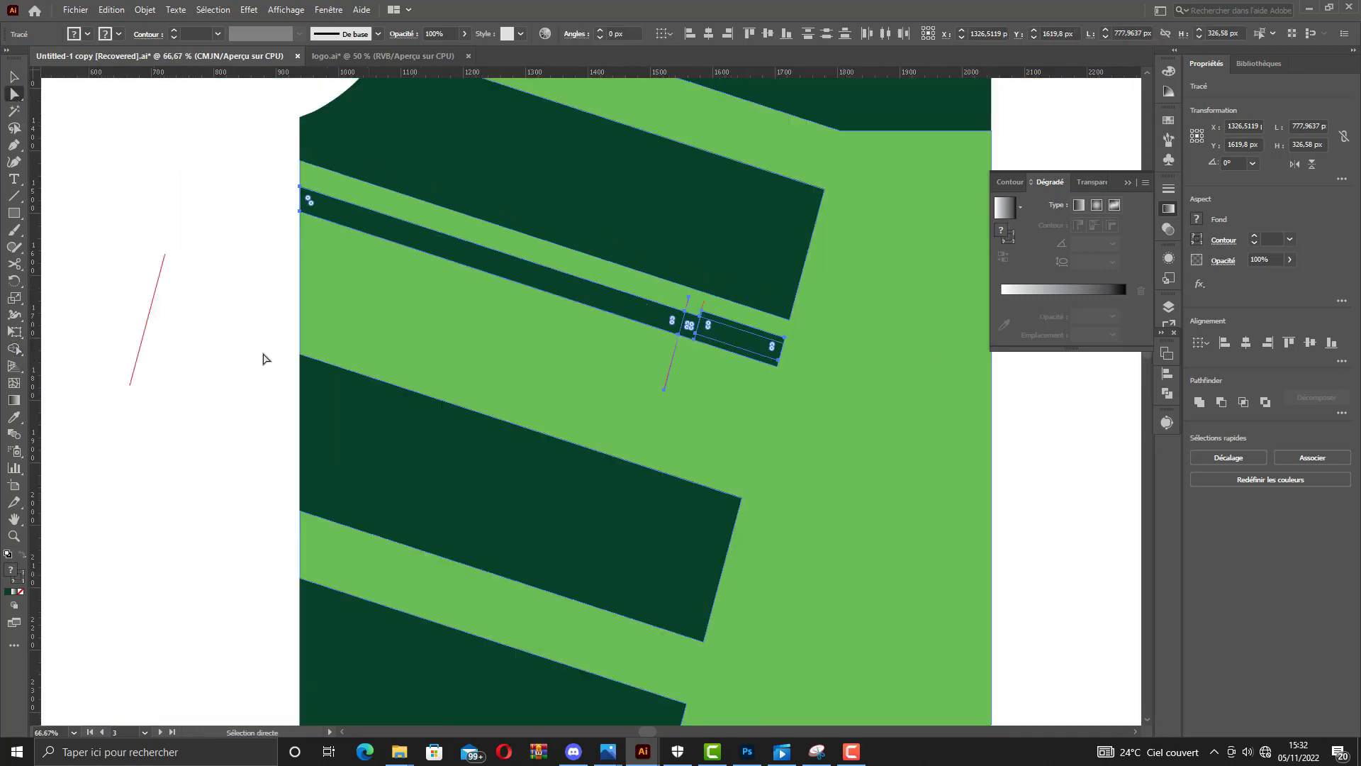
pyautogui.click(264, 358)
# Fill the short section between the two cuts with light green sampled from the background shape.
pyautogui.scroll(2, 709, 316)
pyautogui.click(669, 331)
pyautogui.press('i')
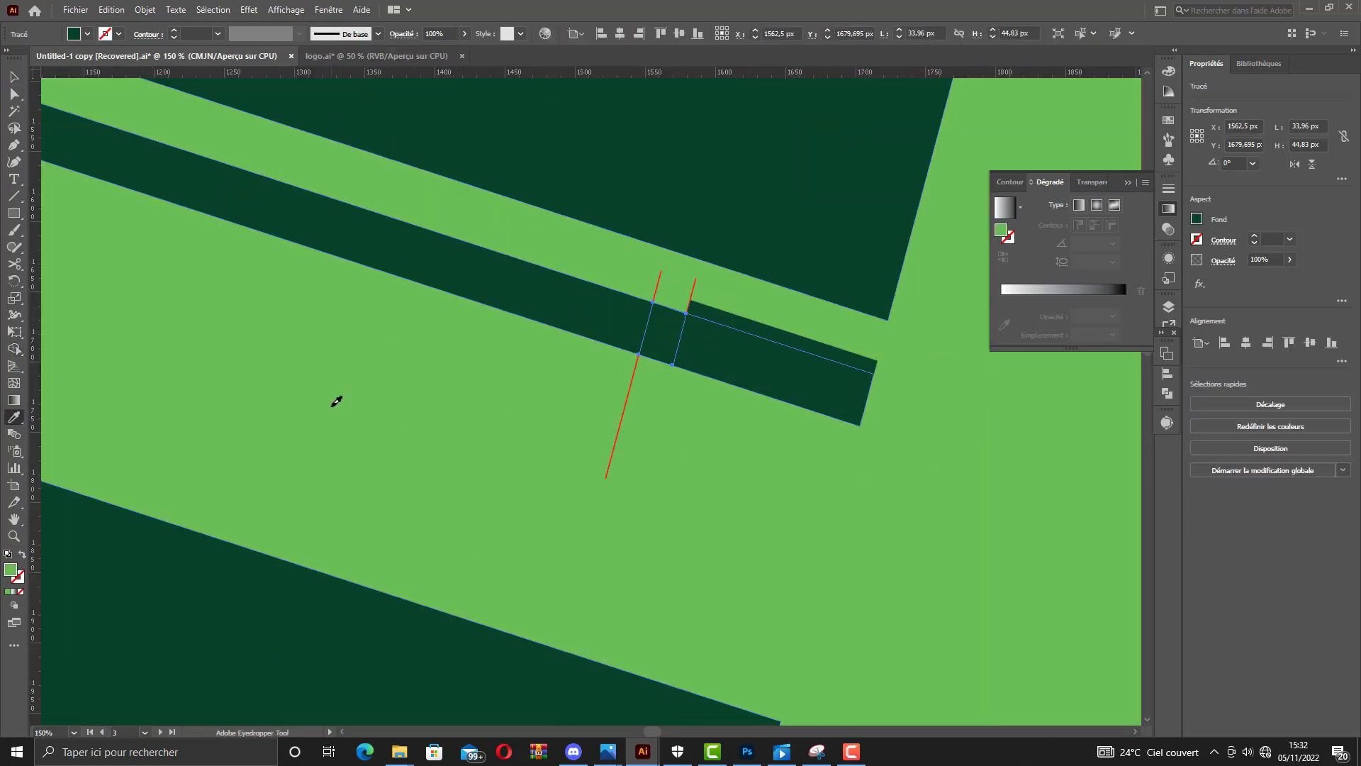
pyautogui.click(53, 104)
# Draw the first three corners of a connector between the band and its raised end piece with the Pen tool.
pyautogui.scroll(3, 688, 315)
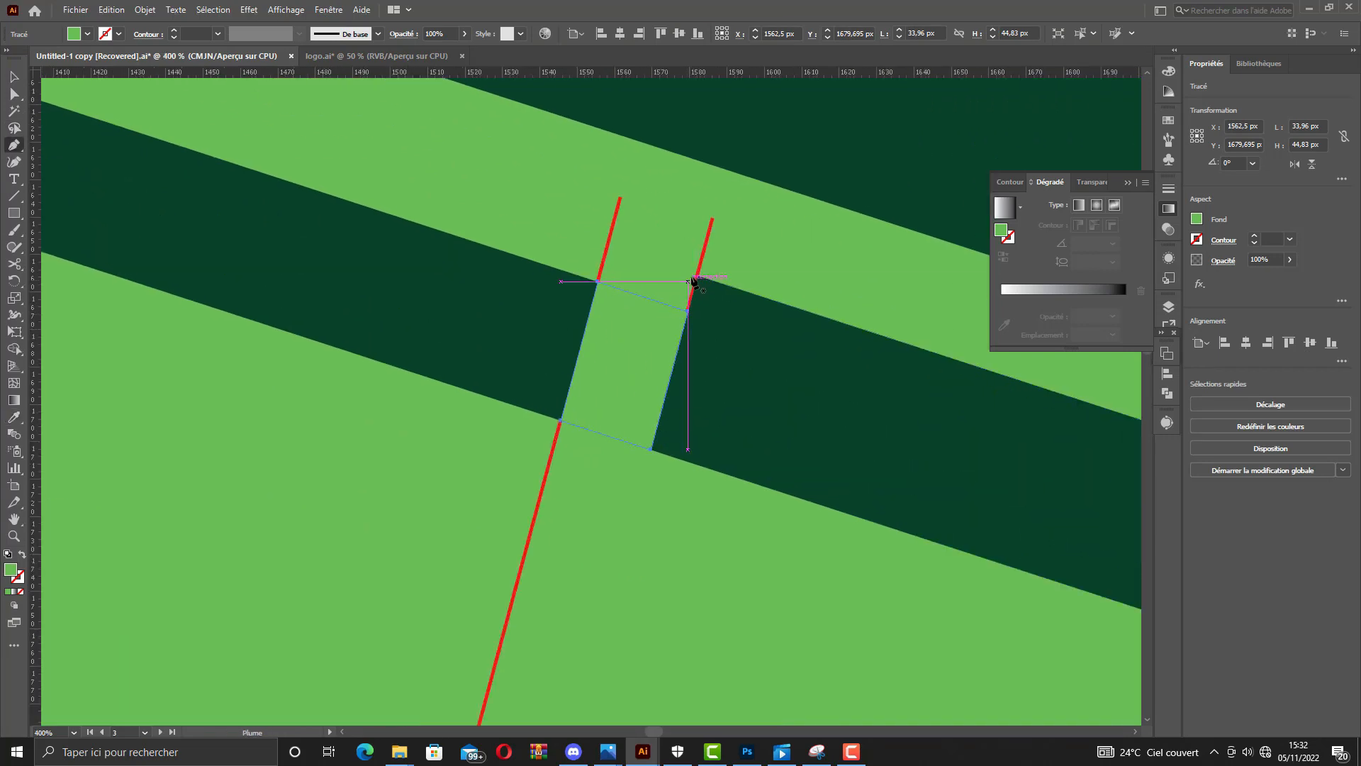
pyautogui.click(689, 300)
pyautogui.click(598, 283)
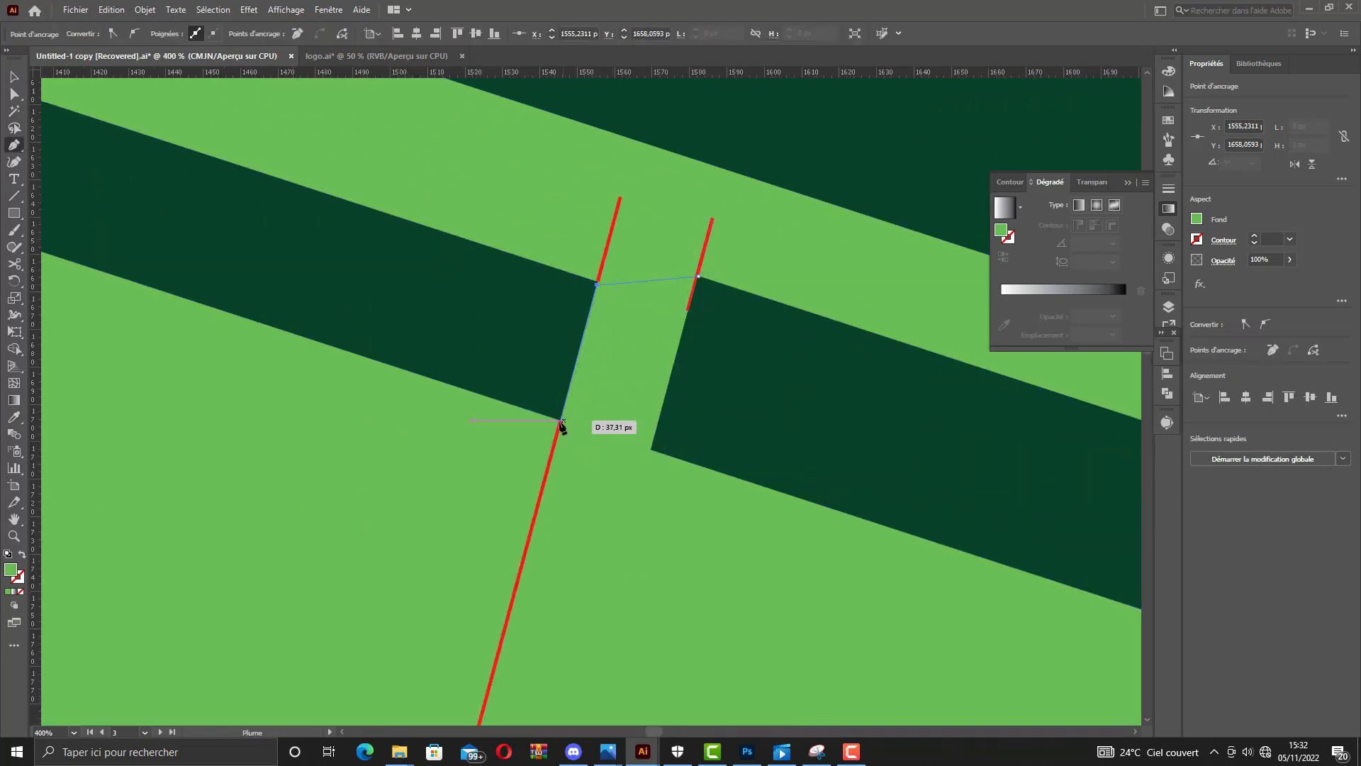
pyautogui.click(560, 419)
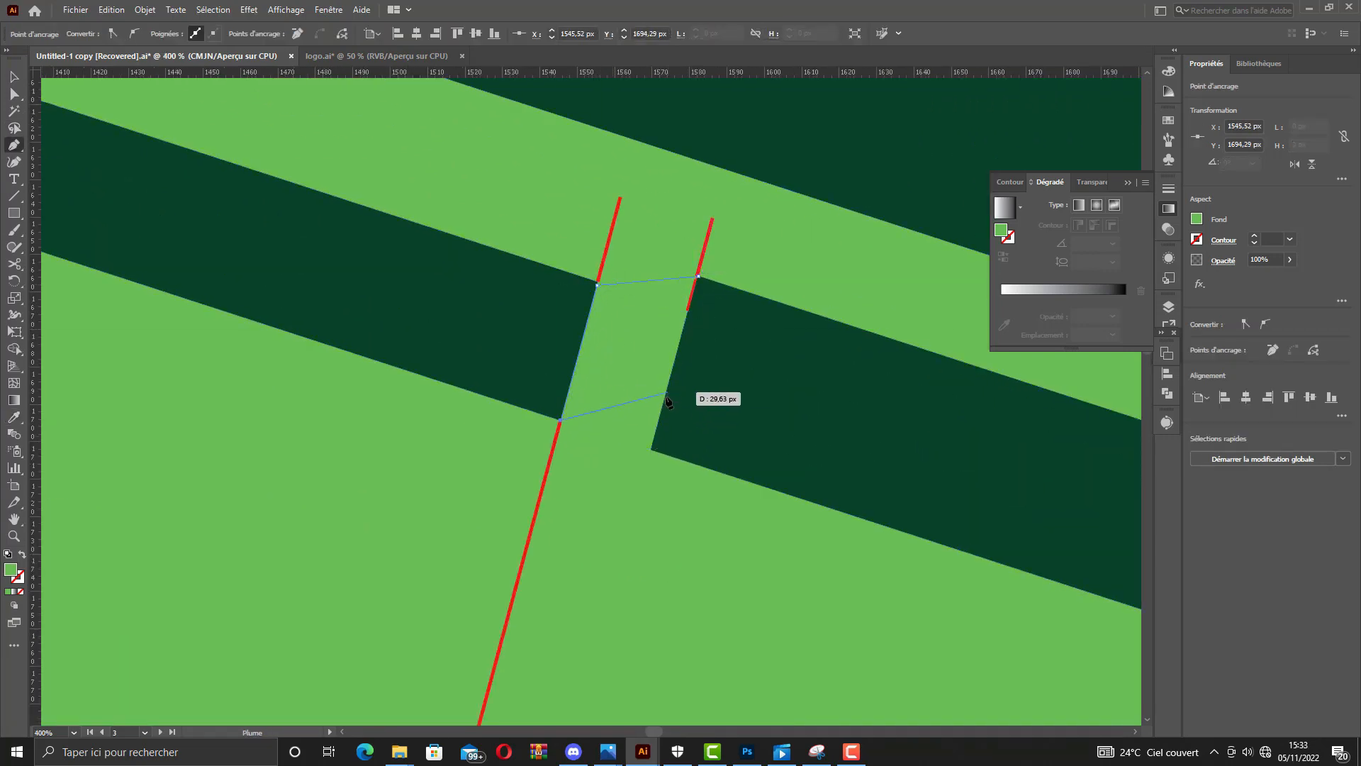
pyautogui.click(14, 77)
# Fill the original end piece beneath the raised copy with light green sampled from the background.
pyautogui.click(705, 465)
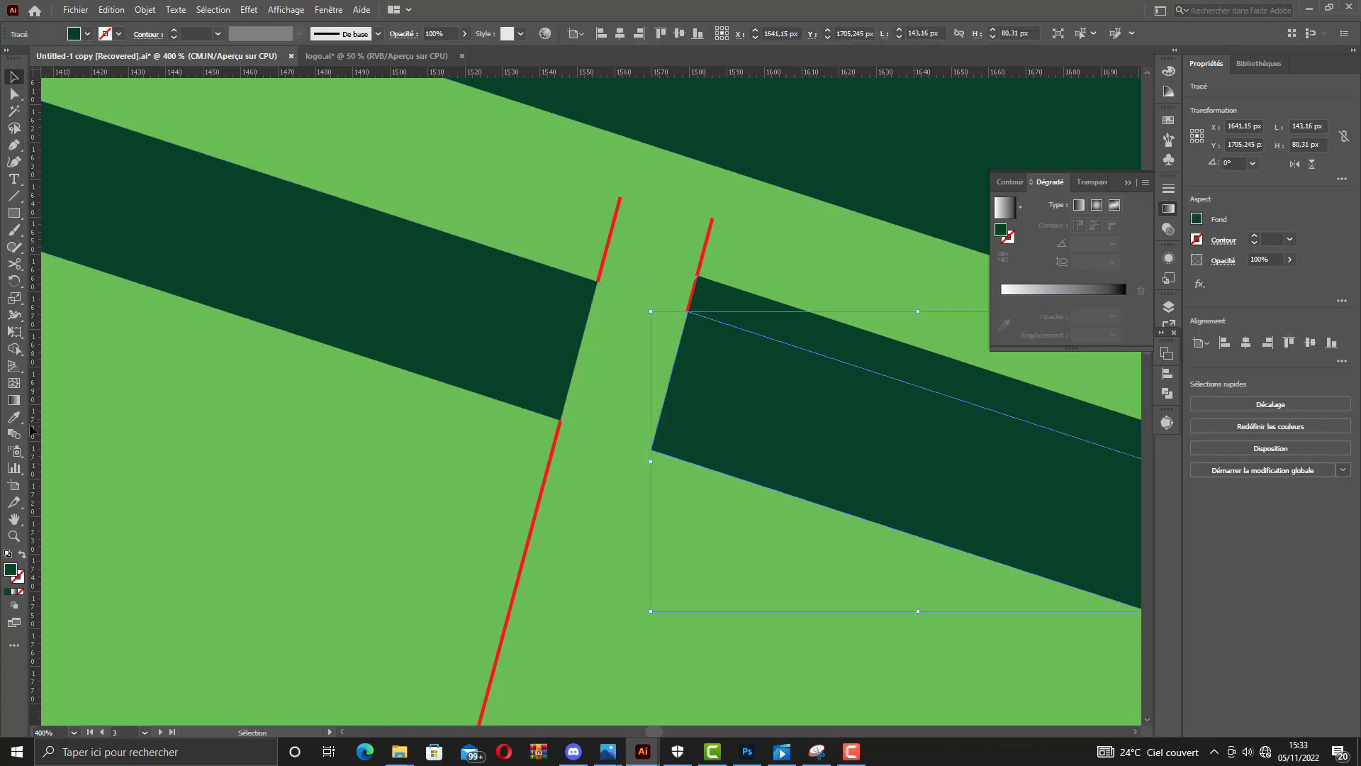
pyautogui.press('i')
pyautogui.click(112, 375)
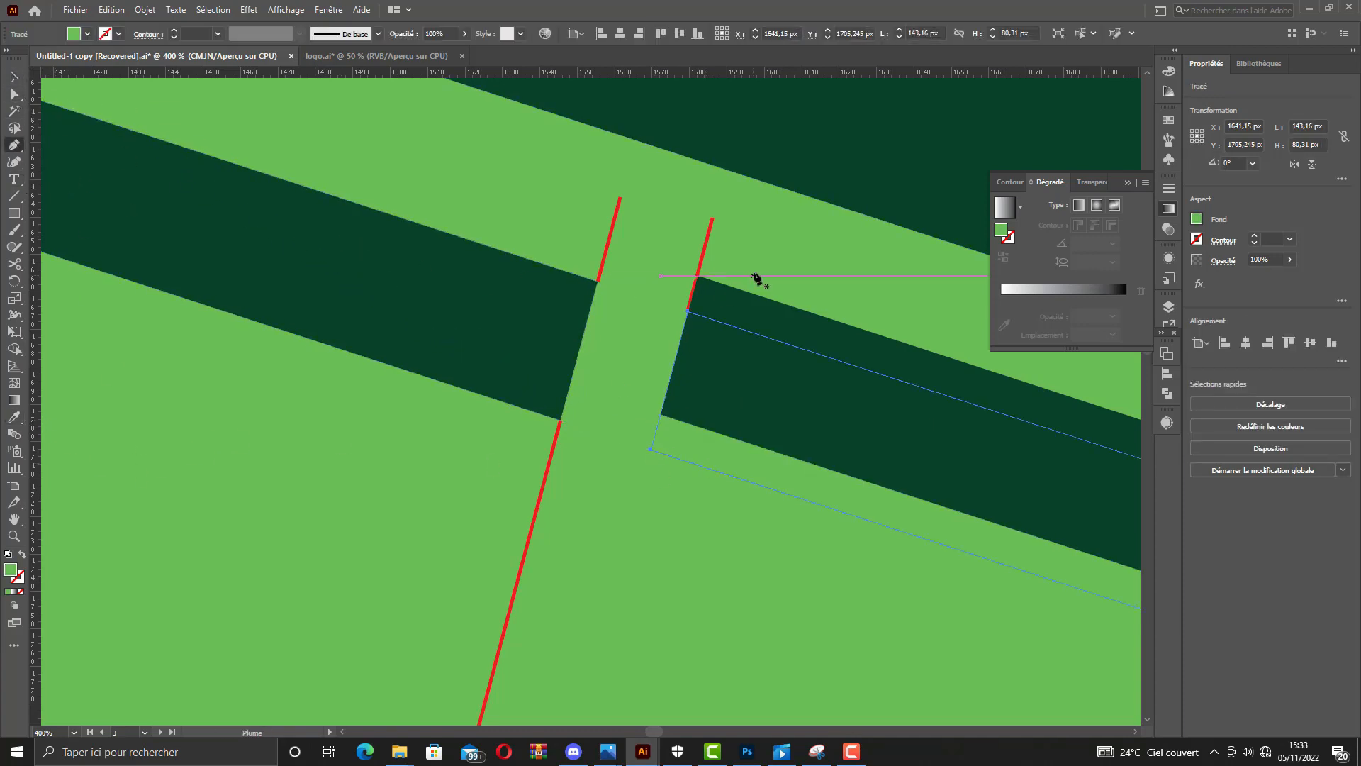
# Complete the four-sided Pen connector between the band and the raised end piece, and fill it with dark green sampled from the band.
pyautogui.click(560, 421)
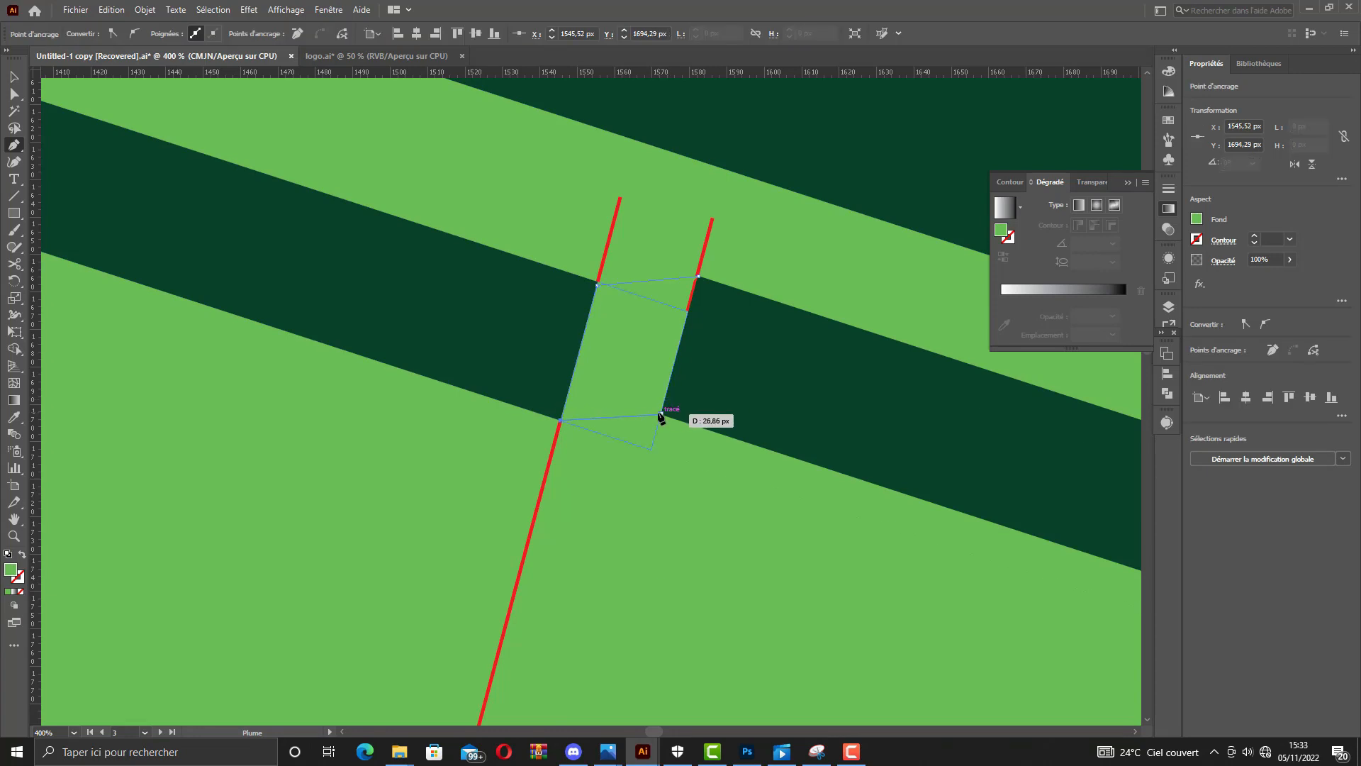
pyautogui.click(660, 411)
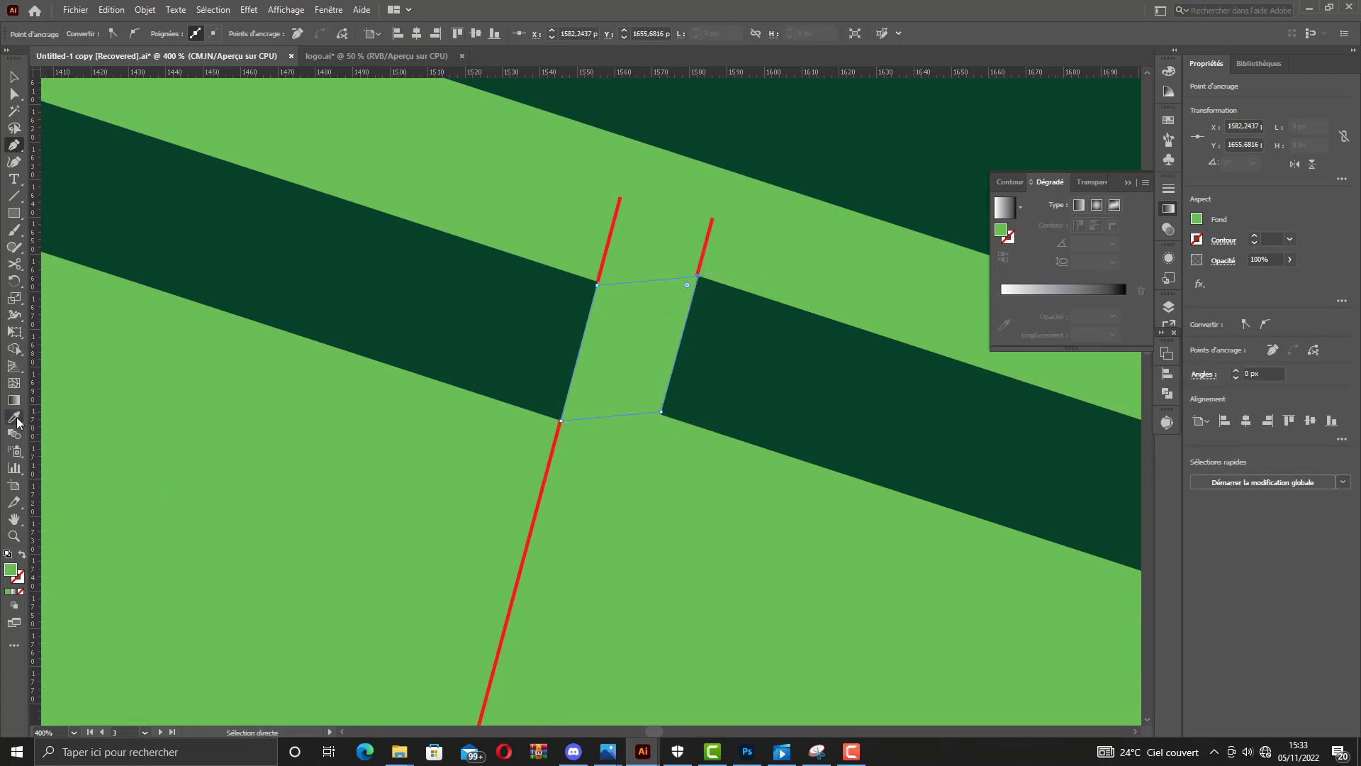
pyautogui.click(14, 418)
pyautogui.click(405, 283)
pyautogui.click(13, 77)
pyautogui.scroll(-5, 562, 298)
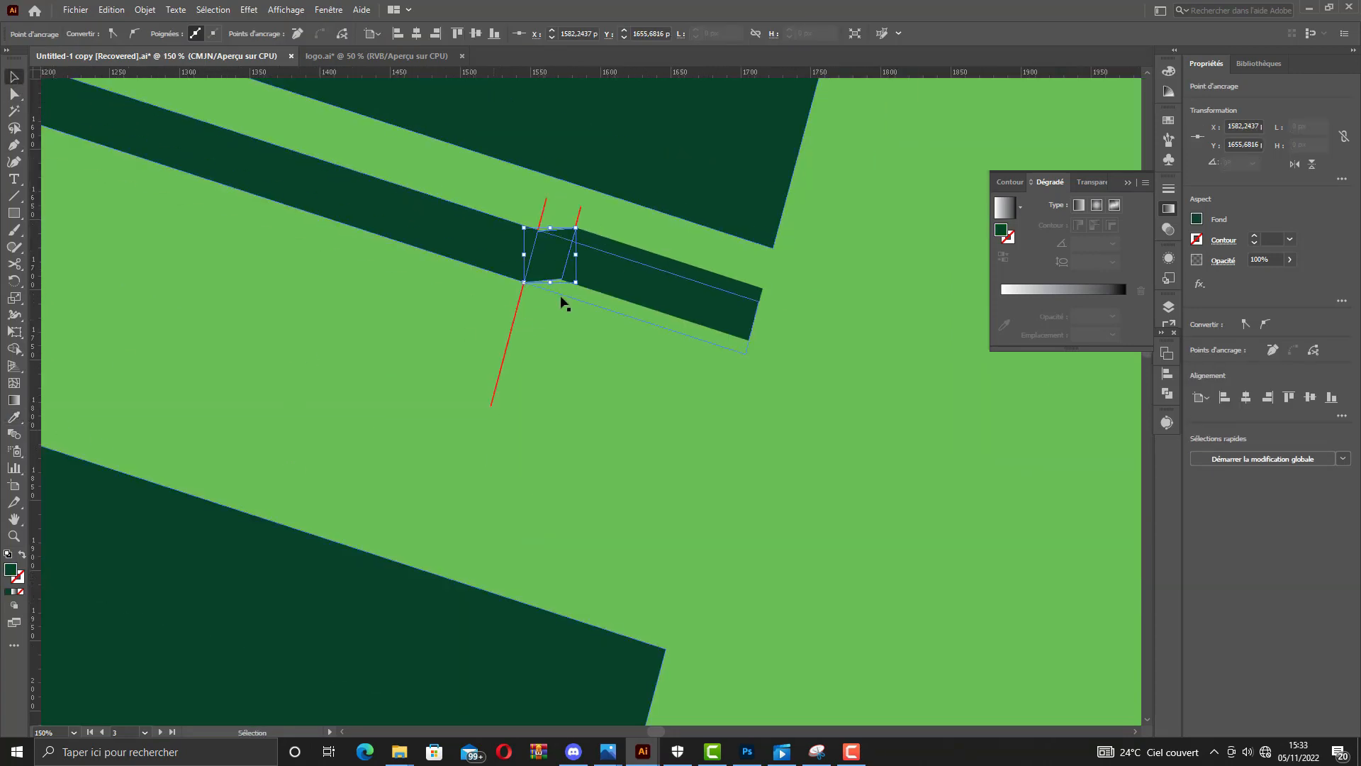
# Delete the leftover red line segments around the connector on the thin band.
pyautogui.click(559, 311)
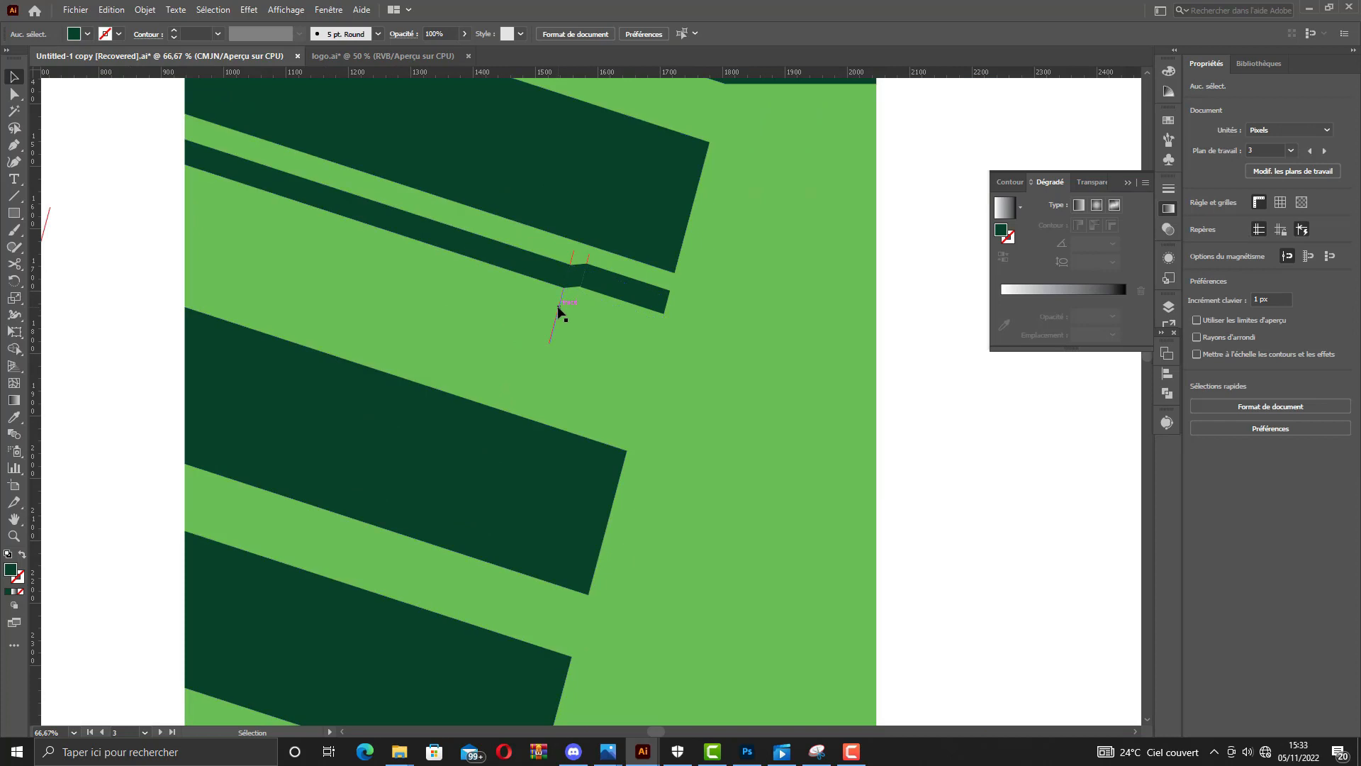
pyautogui.click(573, 256)
pyautogui.press('Delete')
pyautogui.click(588, 258)
pyautogui.press('Delete')
# Select the raised end piece, the connector and the long thin band, and unite them with Pathfinder.
pyautogui.click(606, 275)
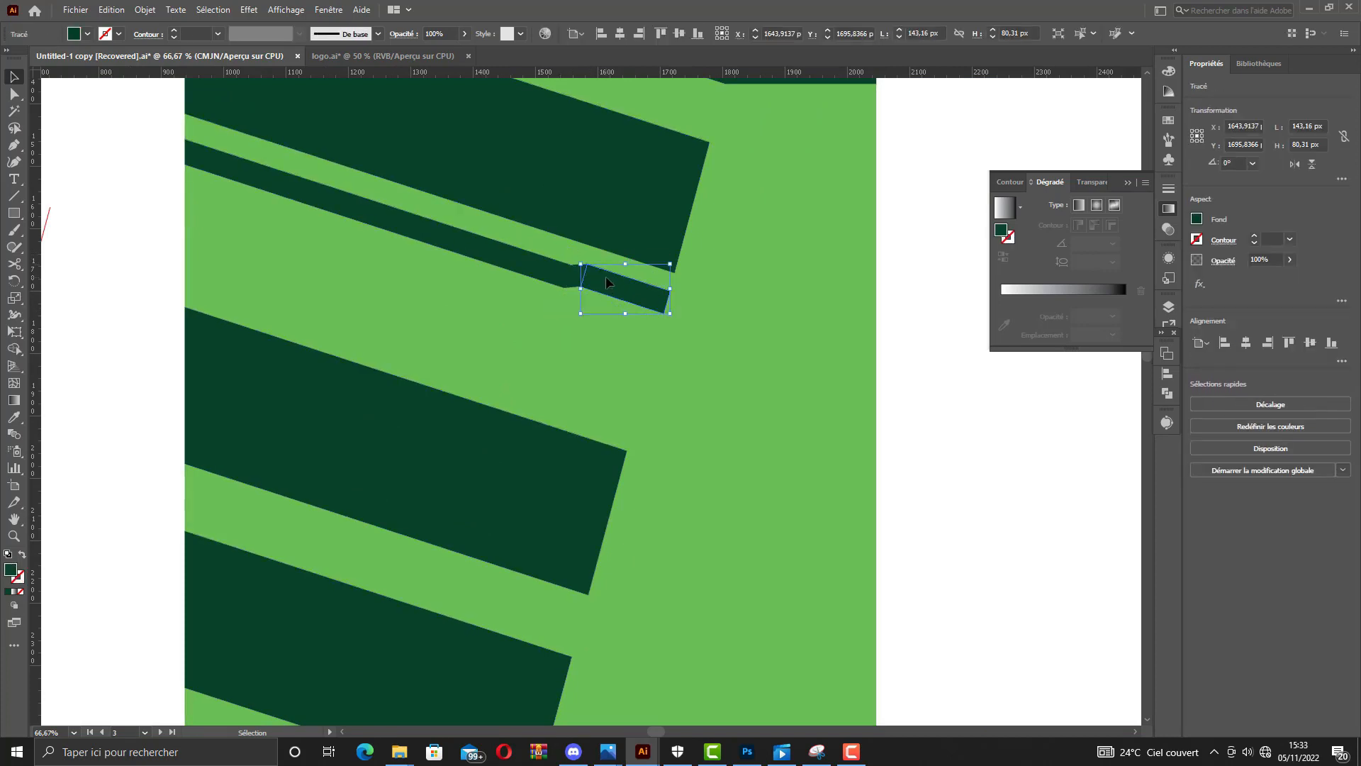
pyautogui.scroll(2, 587, 255)
pyautogui.keyDown('shift'); pyautogui.click(560, 298); pyautogui.keyUp('shift')
pyautogui.keyDown('shift'); pyautogui.click(528, 291); pyautogui.keyUp('shift')
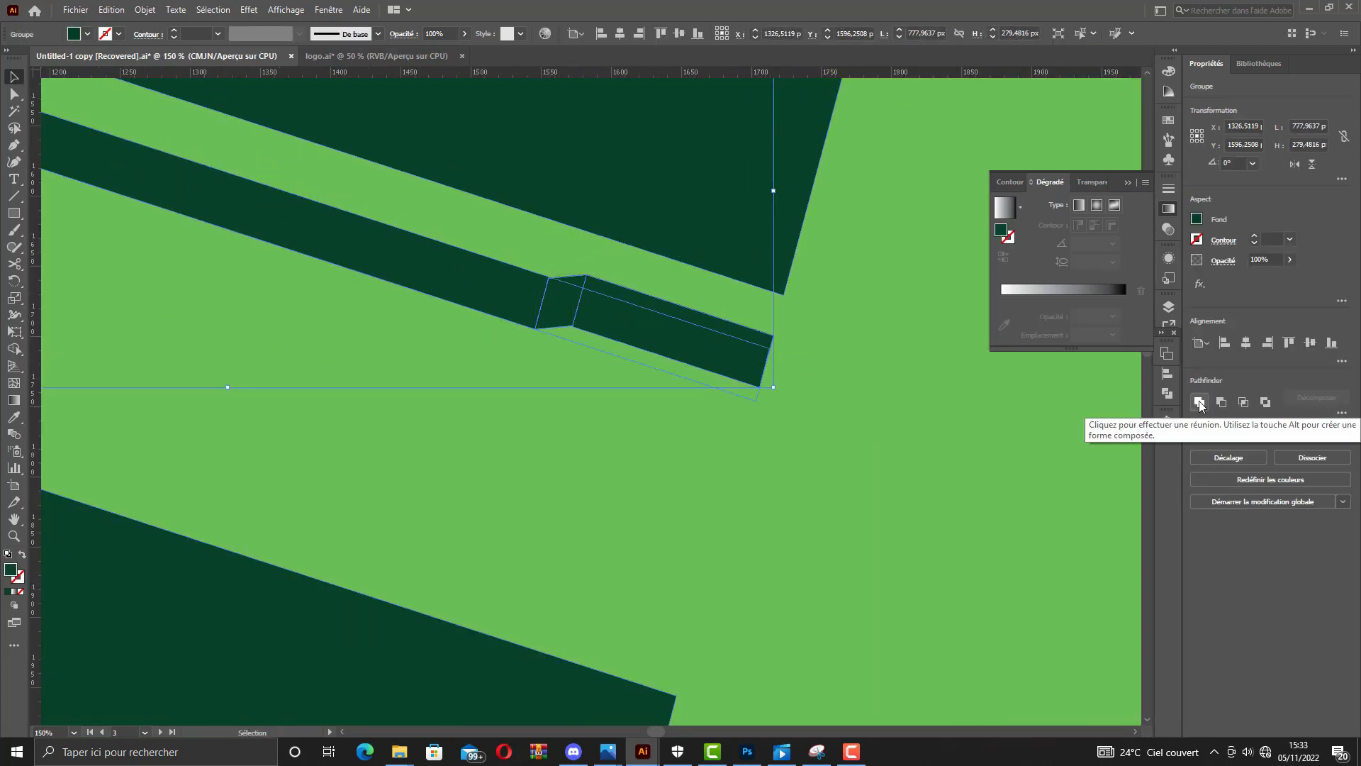
pyautogui.click(1200, 402)
pyautogui.click(625, 326)
pyautogui.scroll(6, 591, 323)
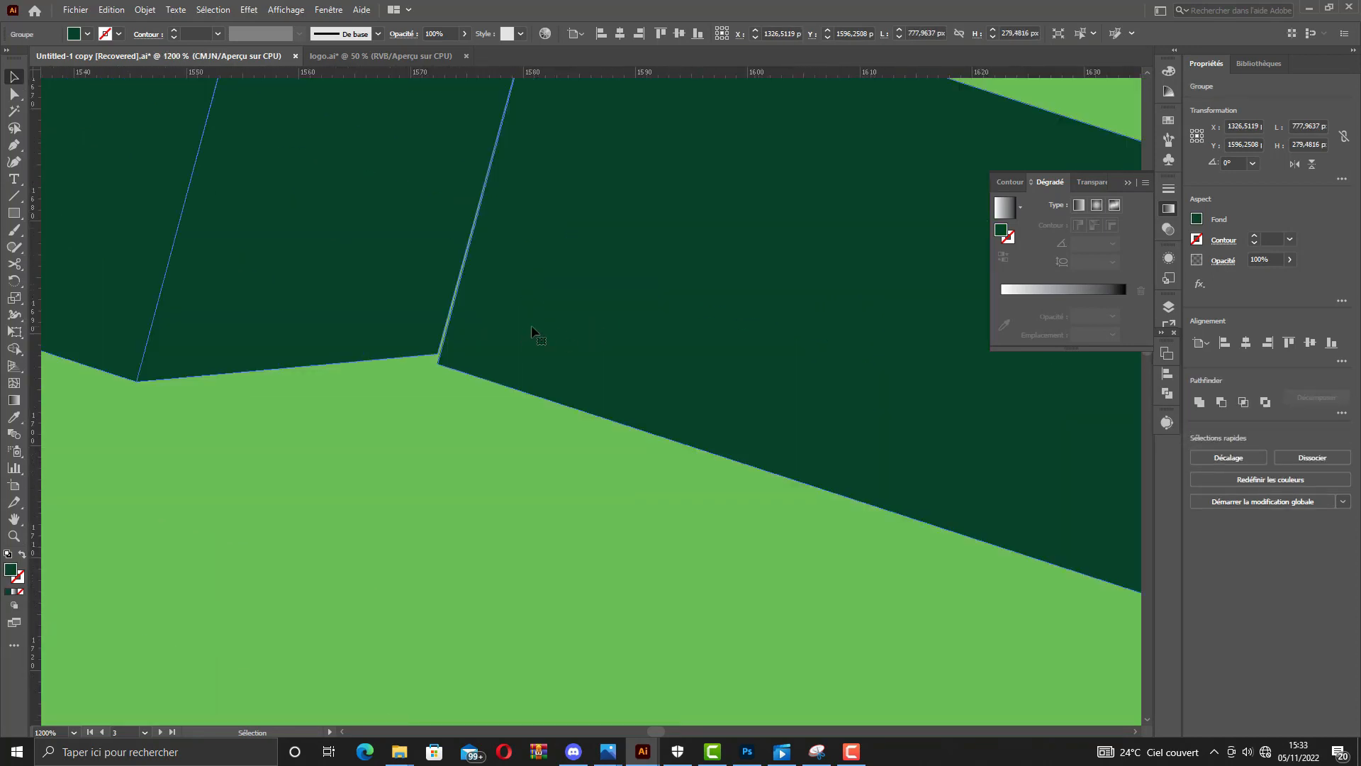
# Ungroup the selected stripe into its separate pieces.
pyautogui.rightClick(545, 318)
pyautogui.click(592, 434)
pyautogui.click(581, 431)
pyautogui.moveTo(546, 326)
pyautogui.mouseDown()
pyautogui.moveTo(539, 308)
pyautogui.moveTo(539, 323)
pyautogui.mouseUp()
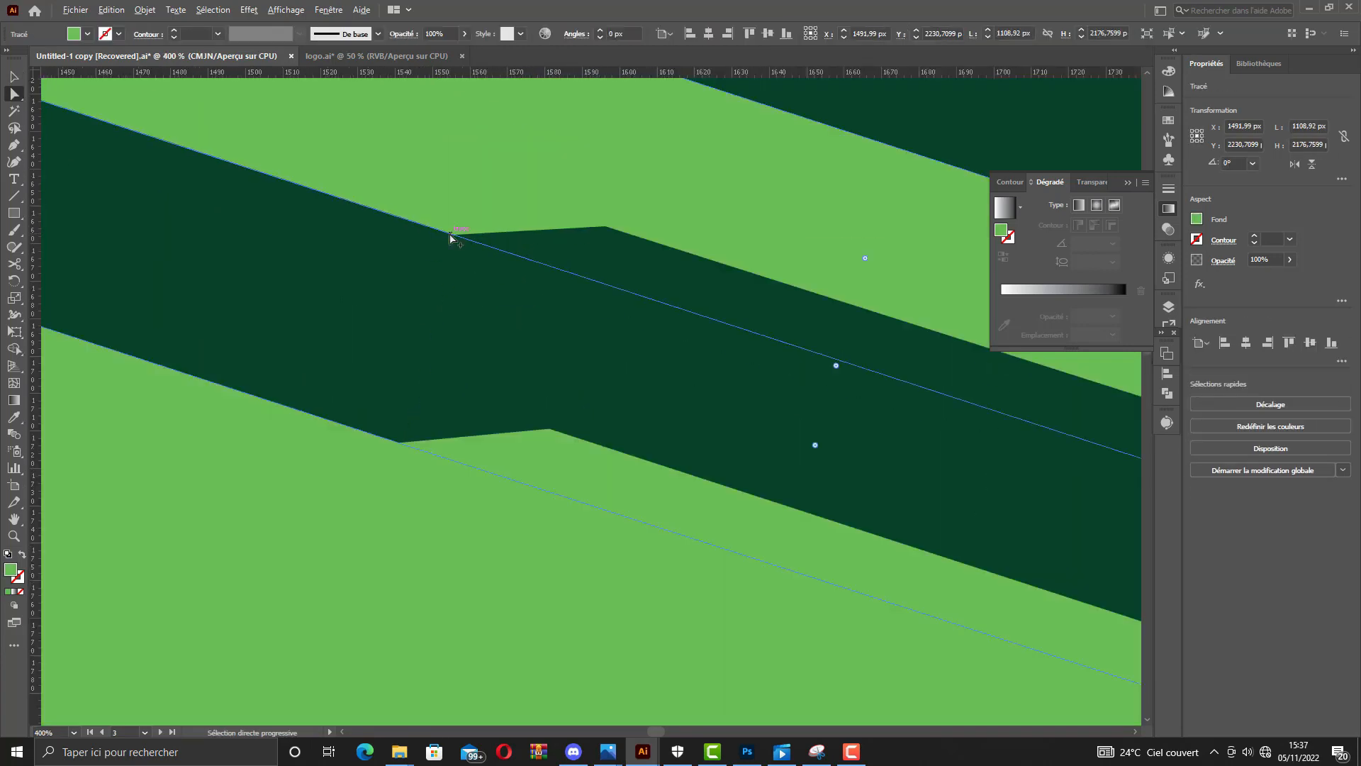
# Nudge the light green background shape 1 px to the left around the thin stripe.
pyautogui.moveTo(450, 236); pyautogui.dragTo(490, 432)
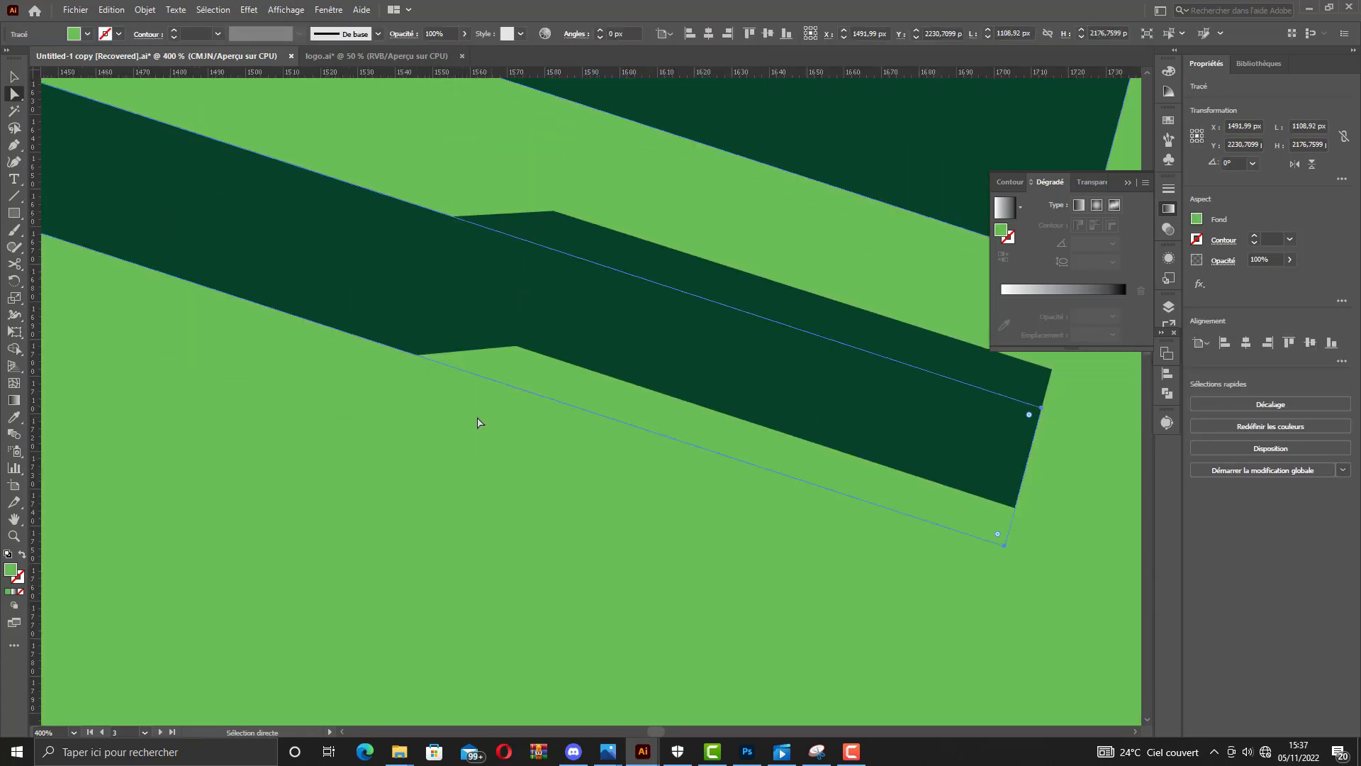
pyautogui.press('Left')
pyautogui.click(841, 503)
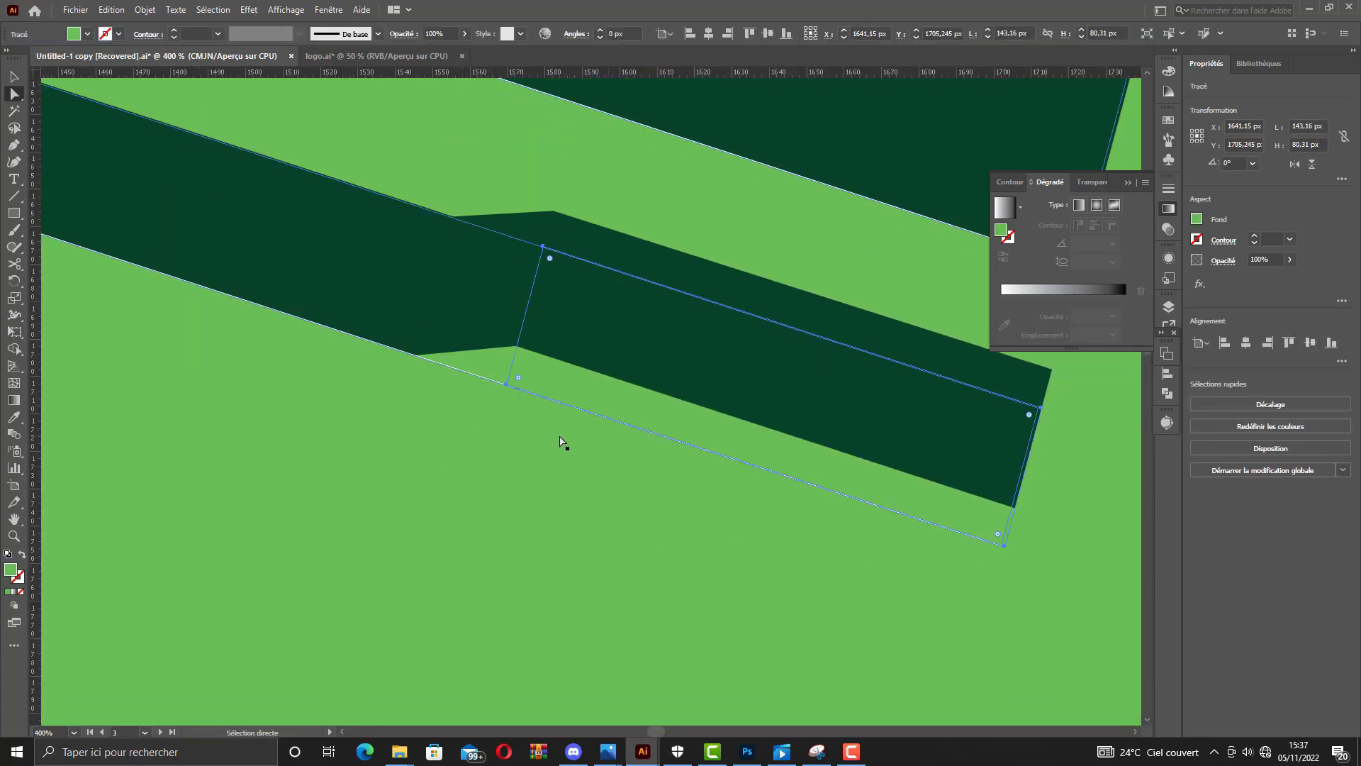
pyautogui.moveTo(397, 178); pyautogui.dragTo(518, 239)
pyautogui.hotkey('ctrl', 'z')
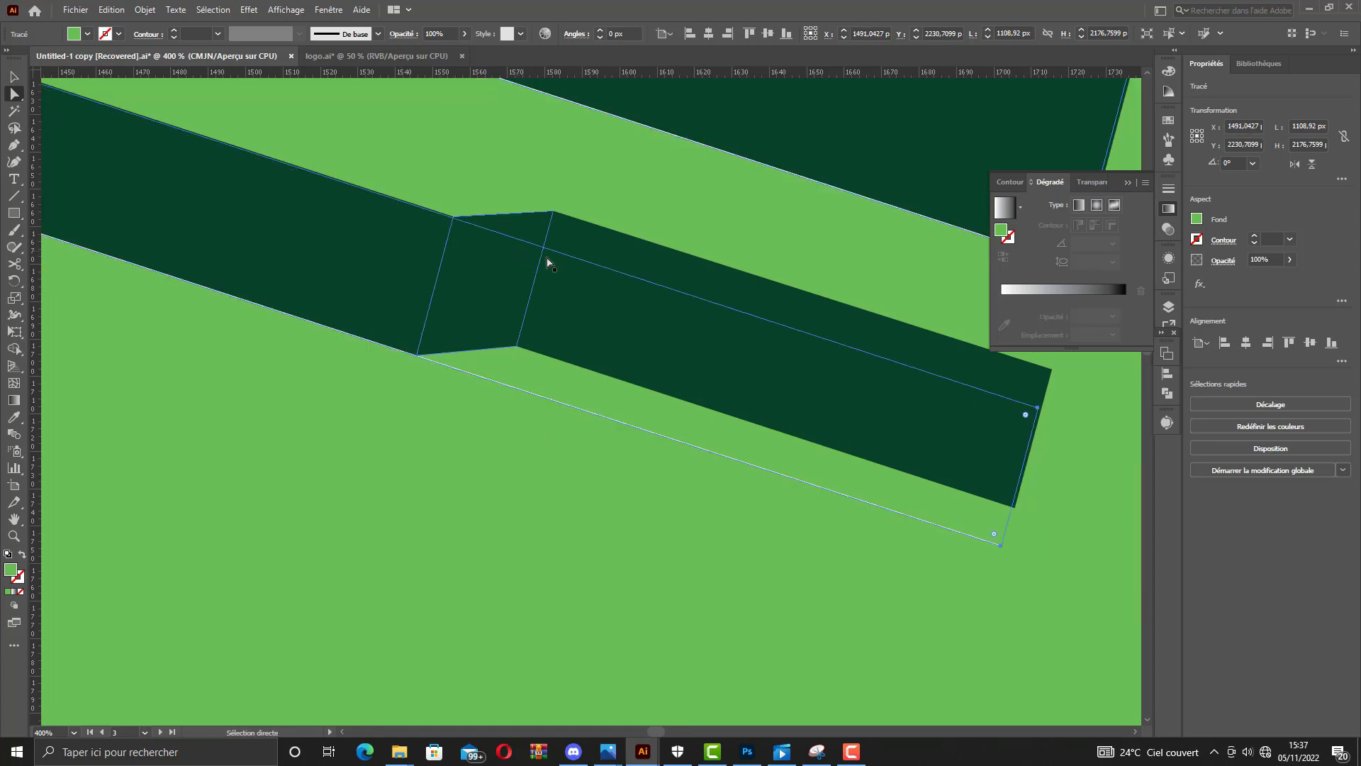
# Unite the raised end piece, the connector and the long thin band into one stripe again, and deselect it.
pyautogui.click(554, 257)
pyautogui.keyDown('shift'); pyautogui.click(473, 243); pyautogui.keyUp('shift')
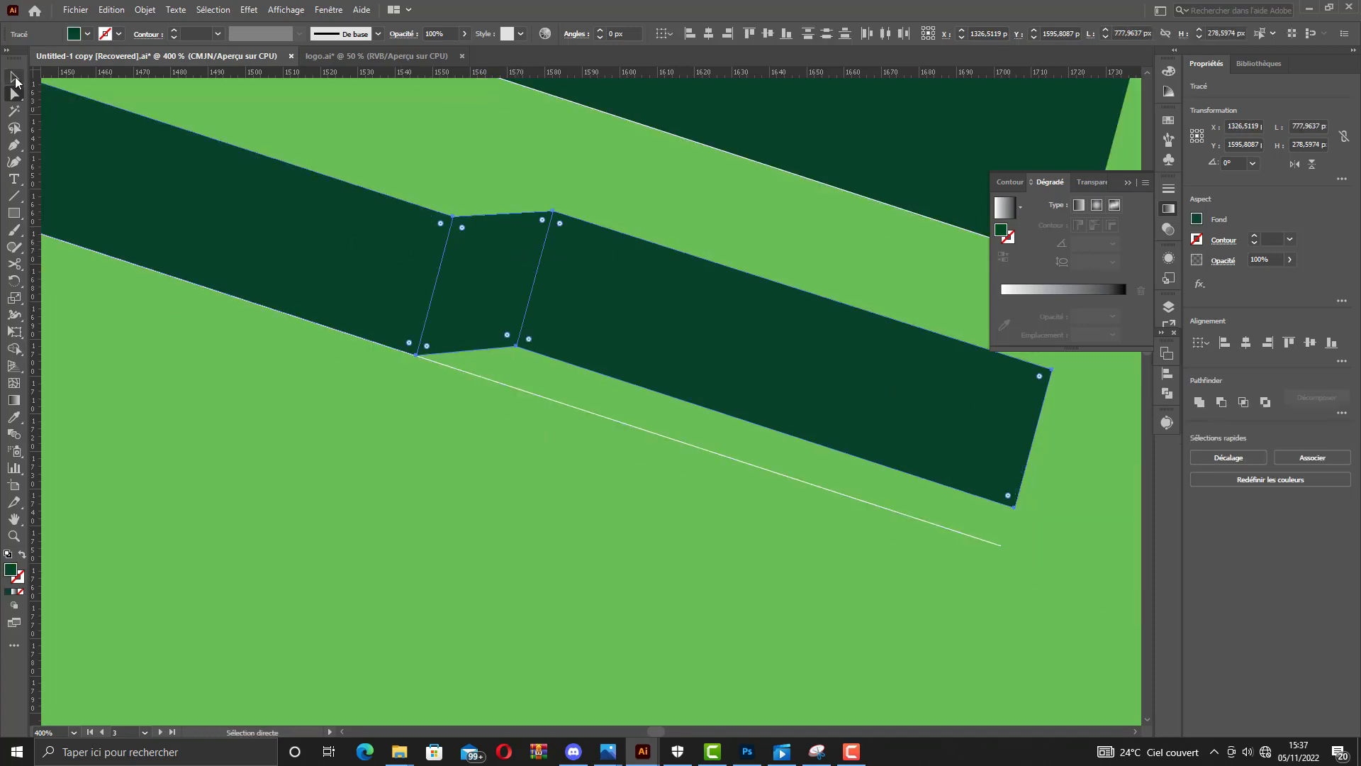
pyautogui.click(16, 77)
pyautogui.click(1200, 402)
pyautogui.scroll(-6, 508, 341)
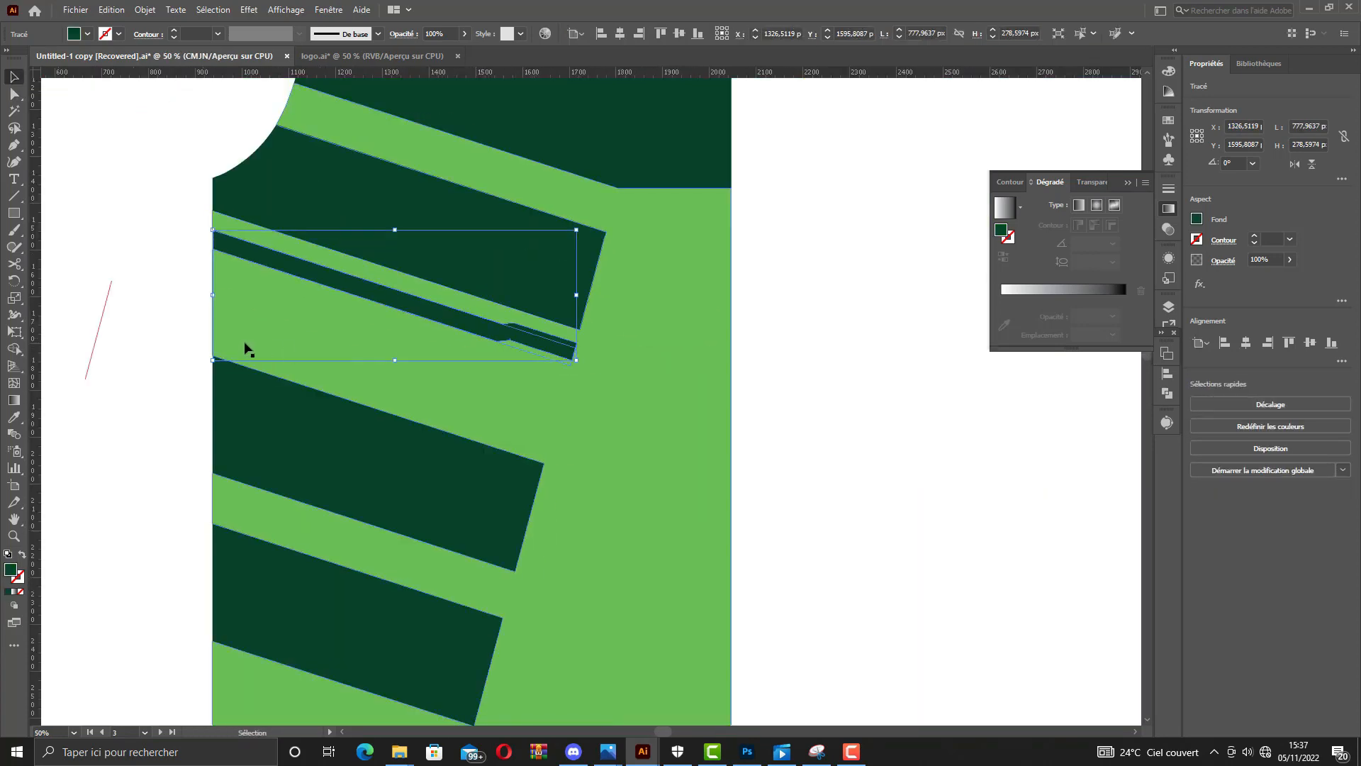
pyautogui.click(187, 341)
# Draw a dark green rectangle about 321 × 65 px beside the panel and set its rotation to 342°.
pyautogui.scroll(-2, 744, 364)
pyautogui.scroll(4, 745, 365)
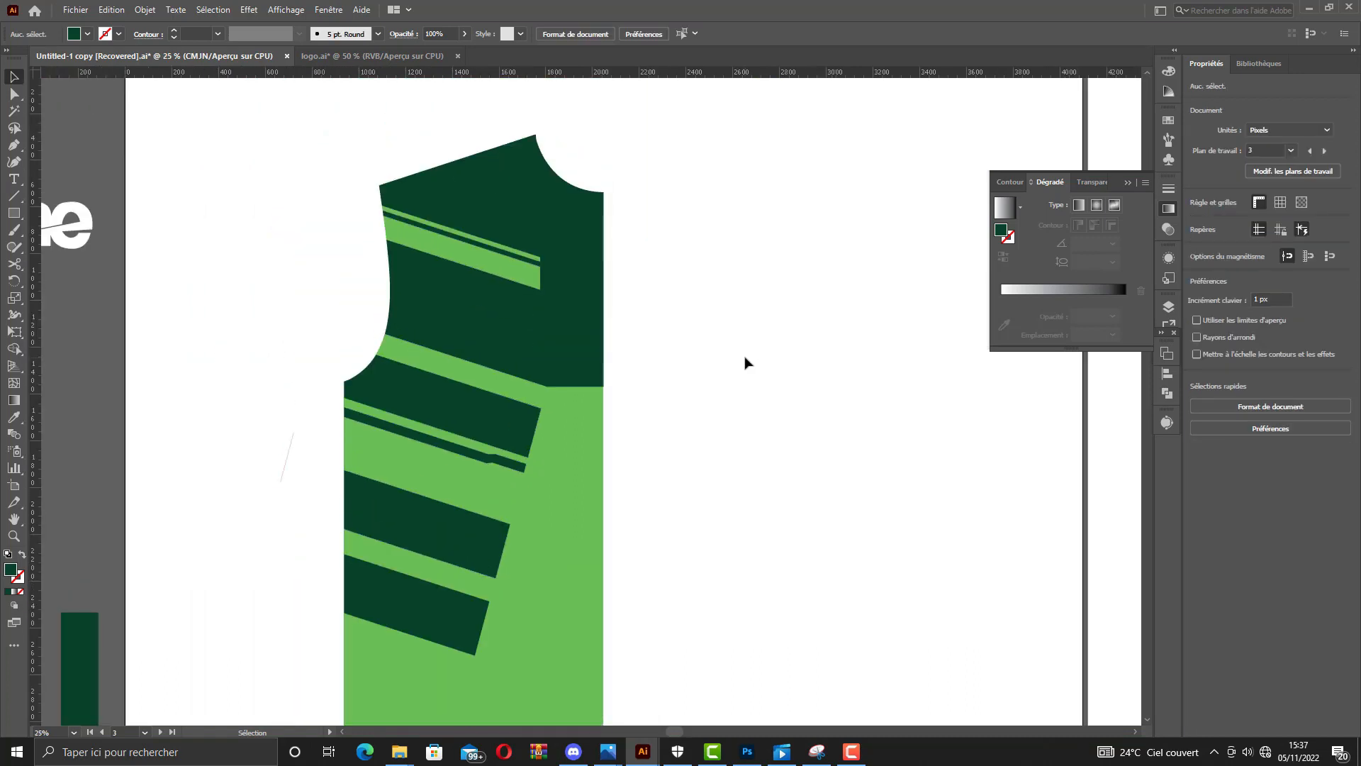
pyautogui.scroll(2, 744, 363)
pyautogui.scroll(3, 486, 445)
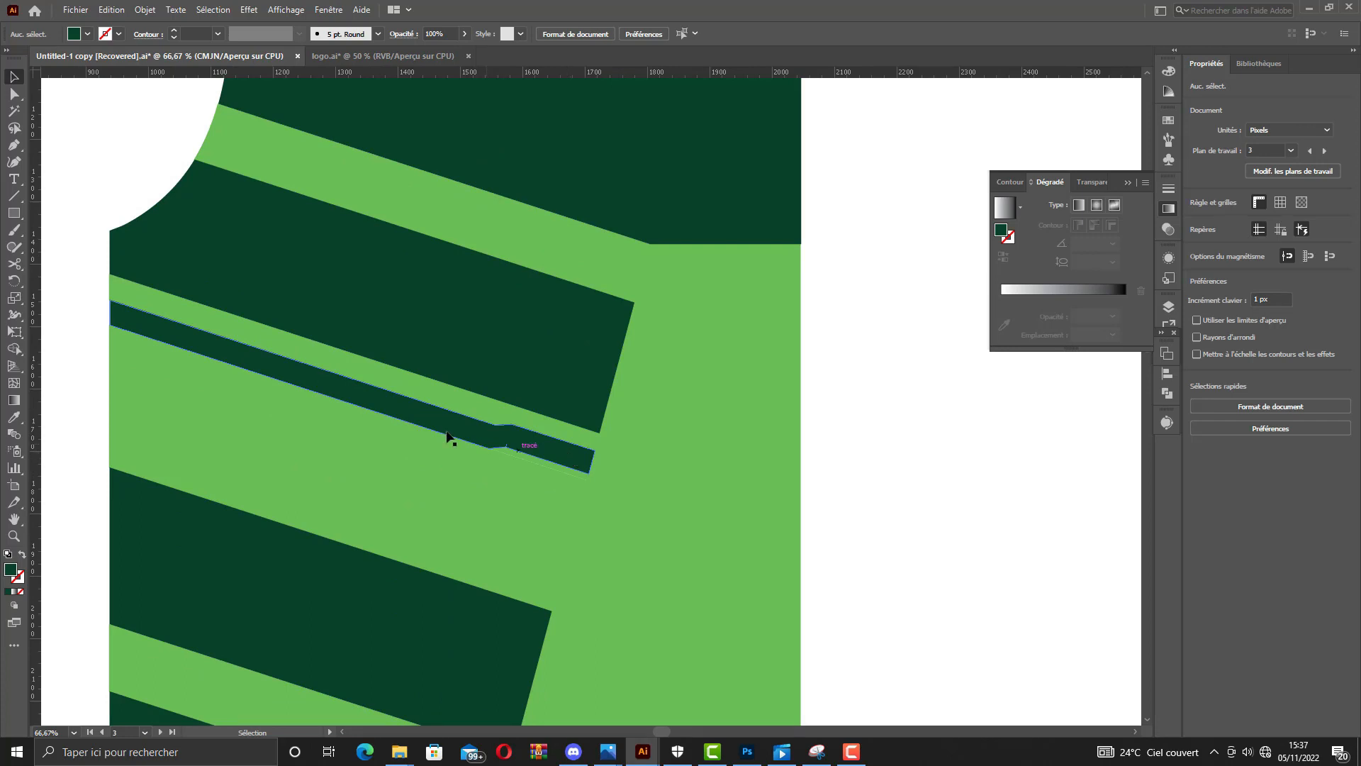
pyautogui.click(15, 214)
pyautogui.scroll(-2, 642, 413)
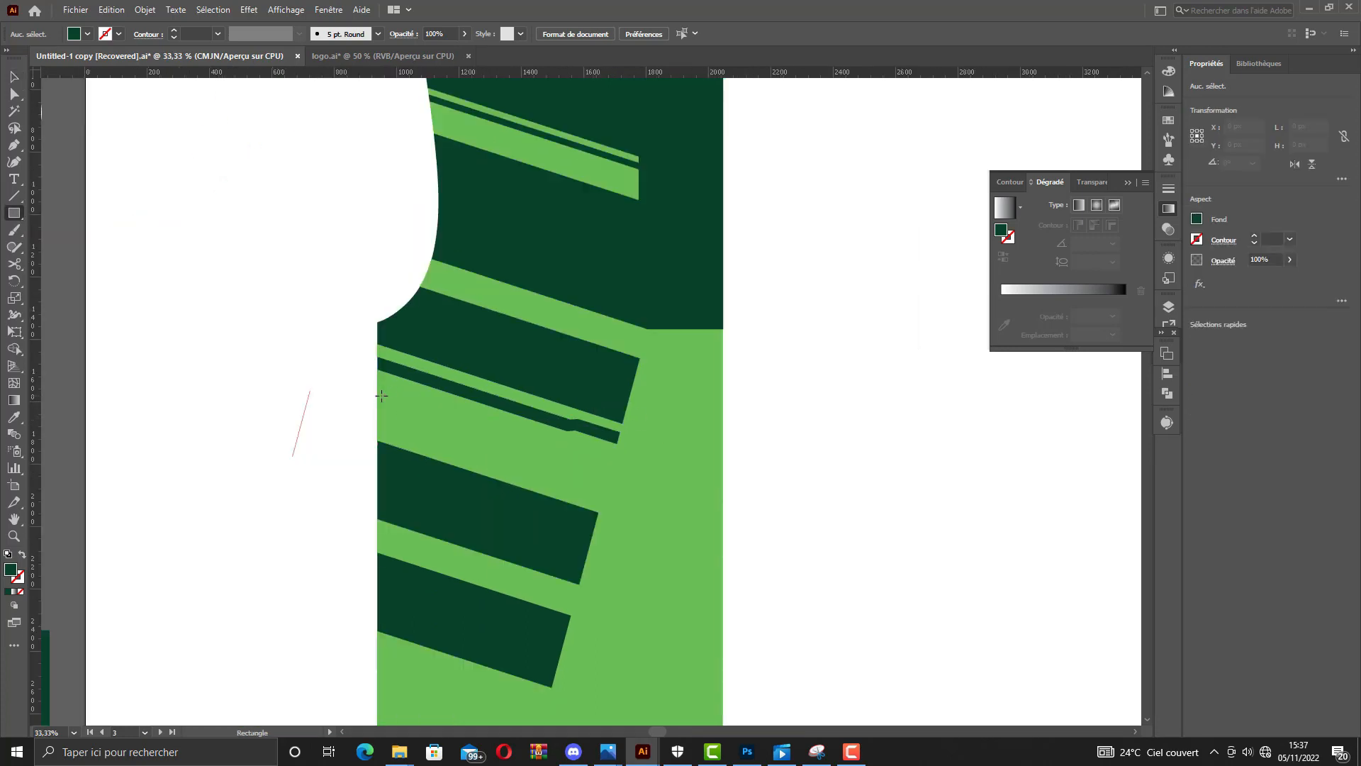
pyautogui.moveTo(267, 270); pyautogui.dragTo(367, 287)
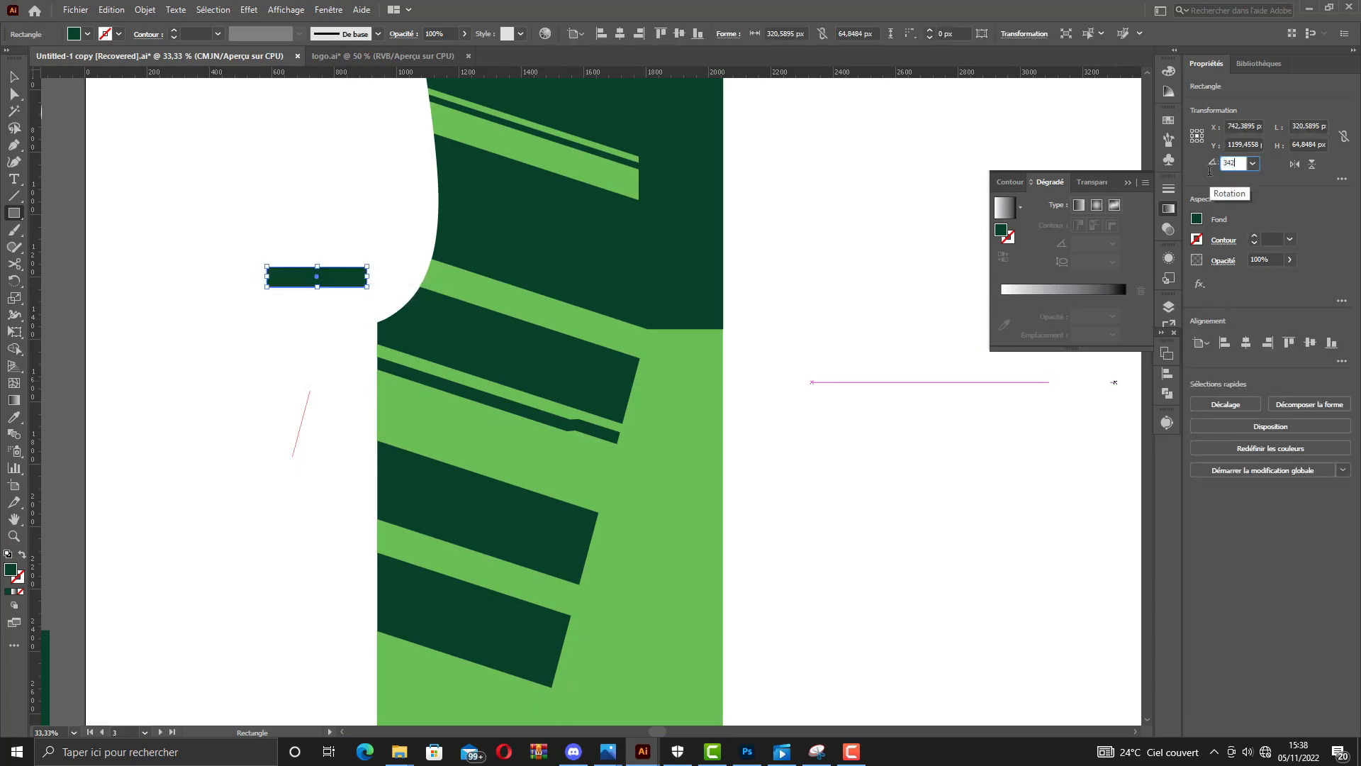
pyautogui.write('342')
pyautogui.press('Return')
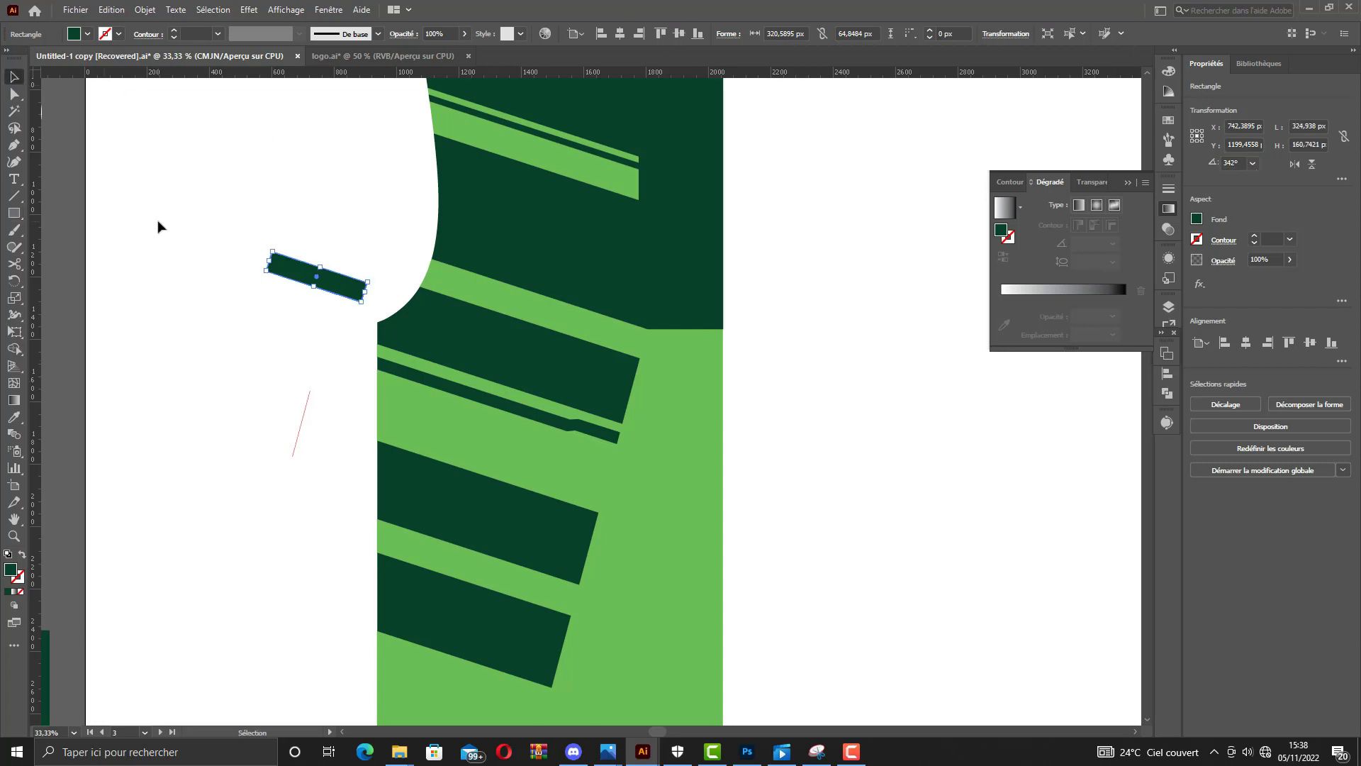
pyautogui.click(157, 226)
# Place the rotated rectangle over the lower end corner of the thick band above the stripe, and thin it to about 22 px.
pyautogui.moveTo(315, 284); pyautogui.dragTo(619, 434)
pyautogui.scroll(3, 787, 422)
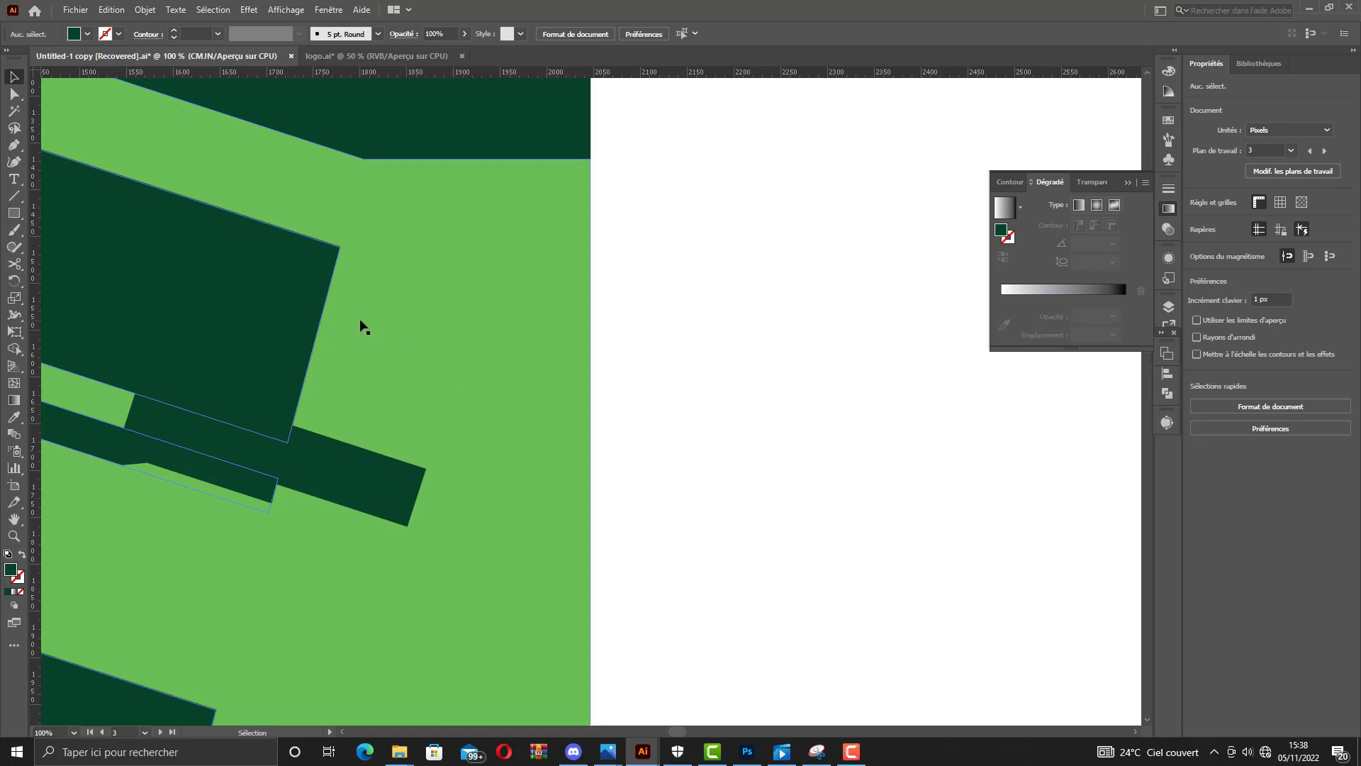
pyautogui.moveTo(146, 404)
pyautogui.mouseDown()
pyautogui.moveTo(166, 395)
pyautogui.moveTo(158, 424)
pyautogui.mouseUp()
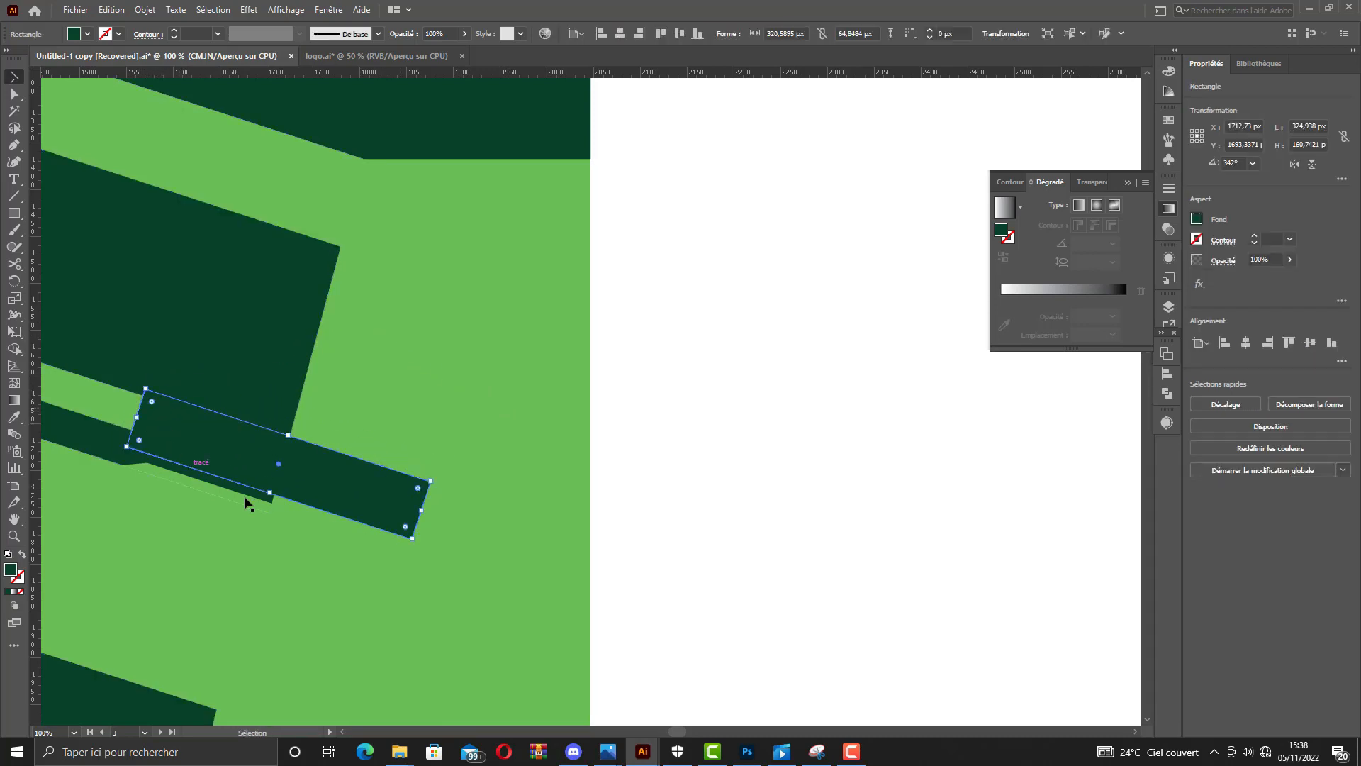
pyautogui.moveTo(270, 492); pyautogui.dragTo(286, 453)
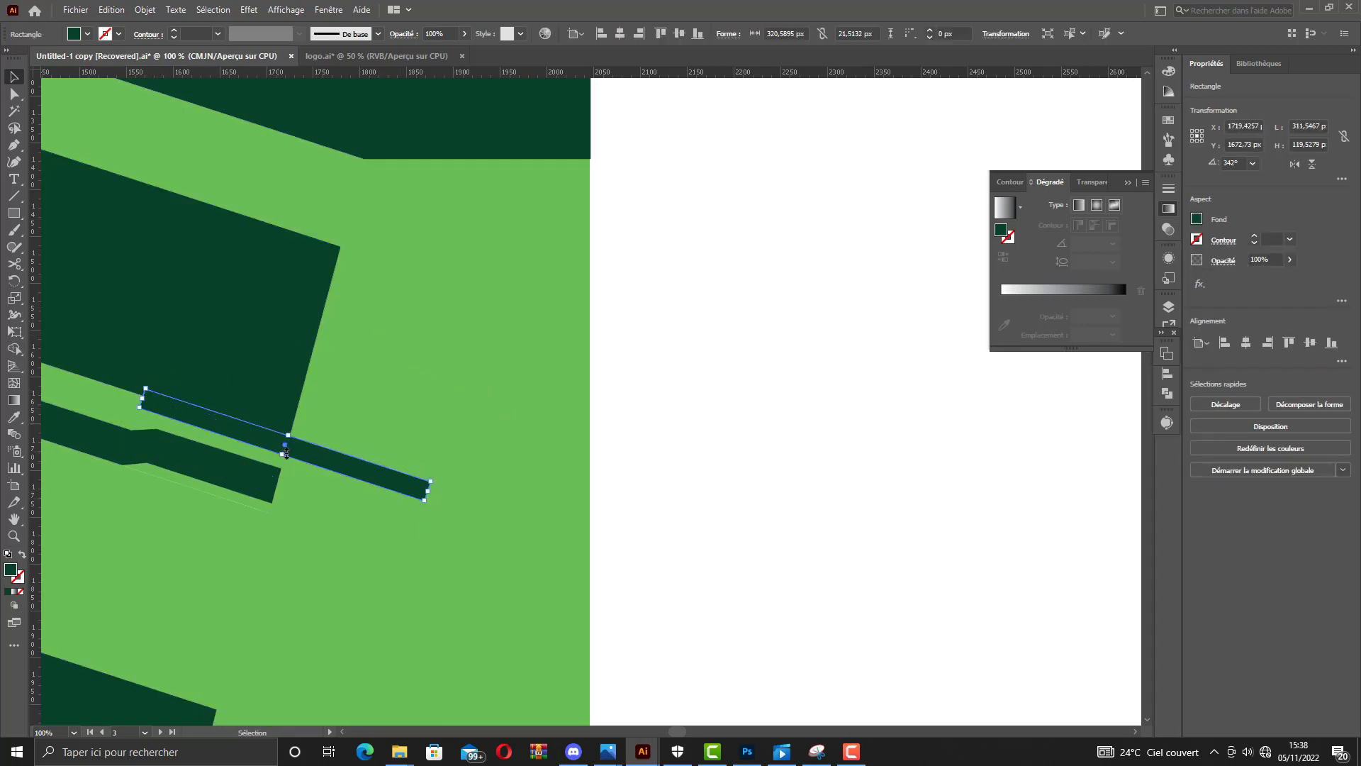
pyautogui.scroll(-2, 702, 472)
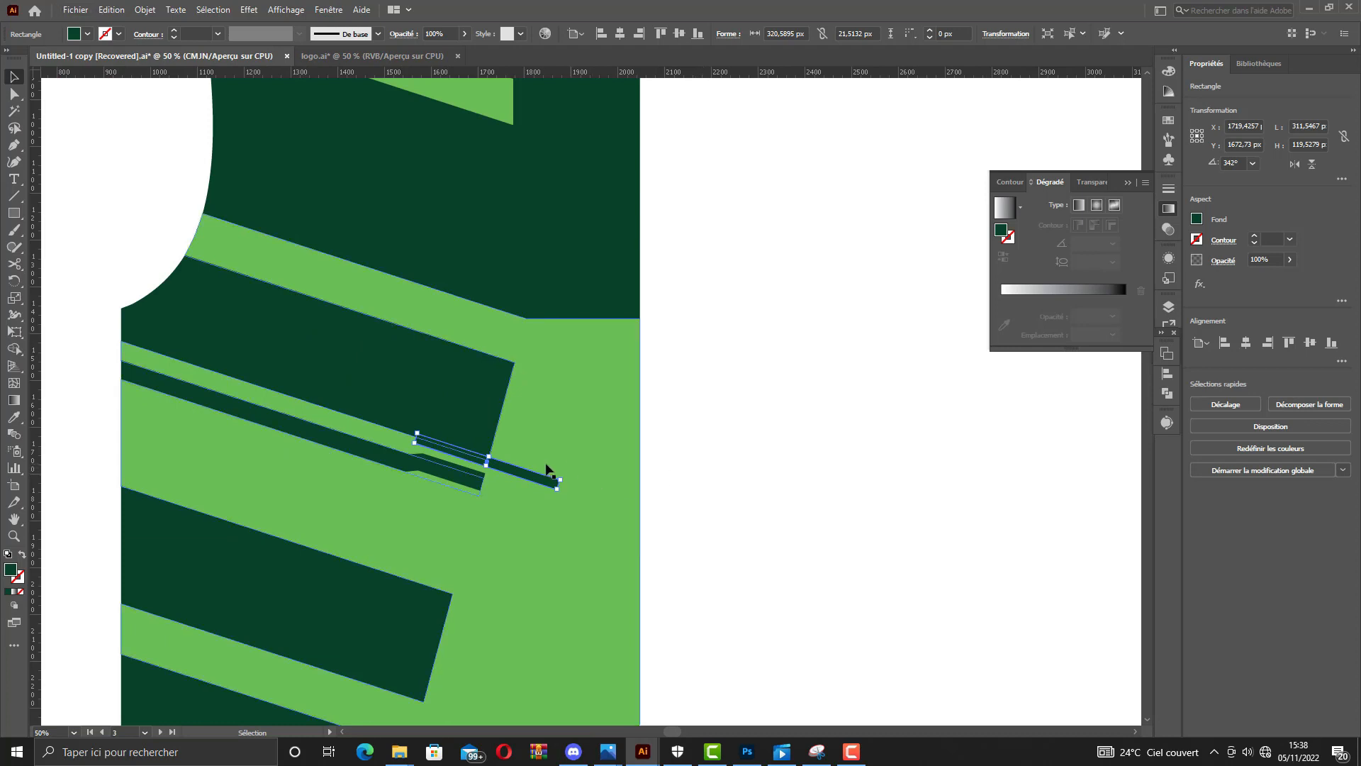
# Move the thin strip across the red slanted line outside the panel and trim its end along the line with Shape Builder.
pyautogui.scroll(-1, 556, 476)
pyautogui.moveTo(555, 477); pyautogui.dragTo(172, 405)
pyautogui.click(193, 437)
pyautogui.click(139, 365)
pyautogui.scroll(6, 163, 398)
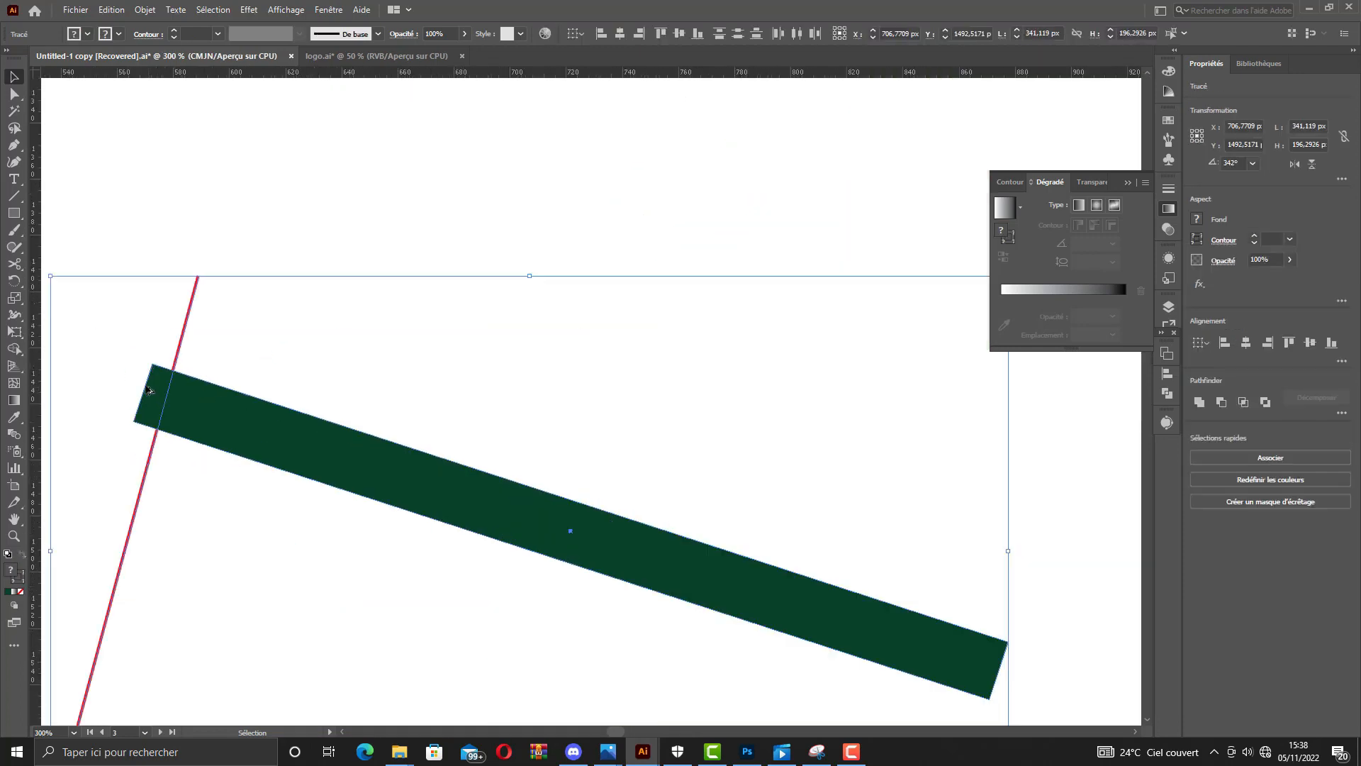
pyautogui.click(14, 348)
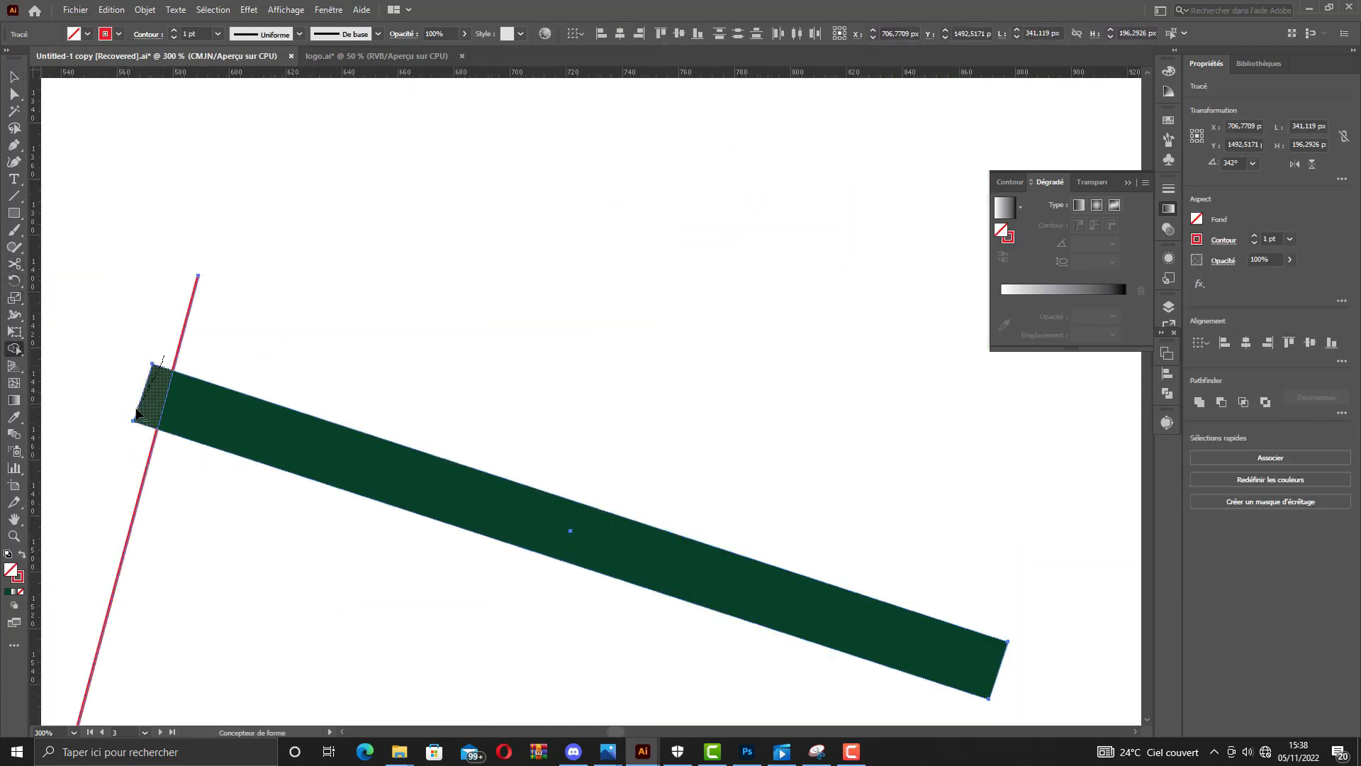
pyautogui.press('v')
# Move the trimmed strip back onto the thick band's lower edge, so it overlaps the band near its end.
pyautogui.scroll(-5, 213, 328)
pyautogui.moveTo(219, 334); pyautogui.dragTo(708, 418)
pyautogui.click(936, 456)
pyautogui.scroll(2, 688, 393)
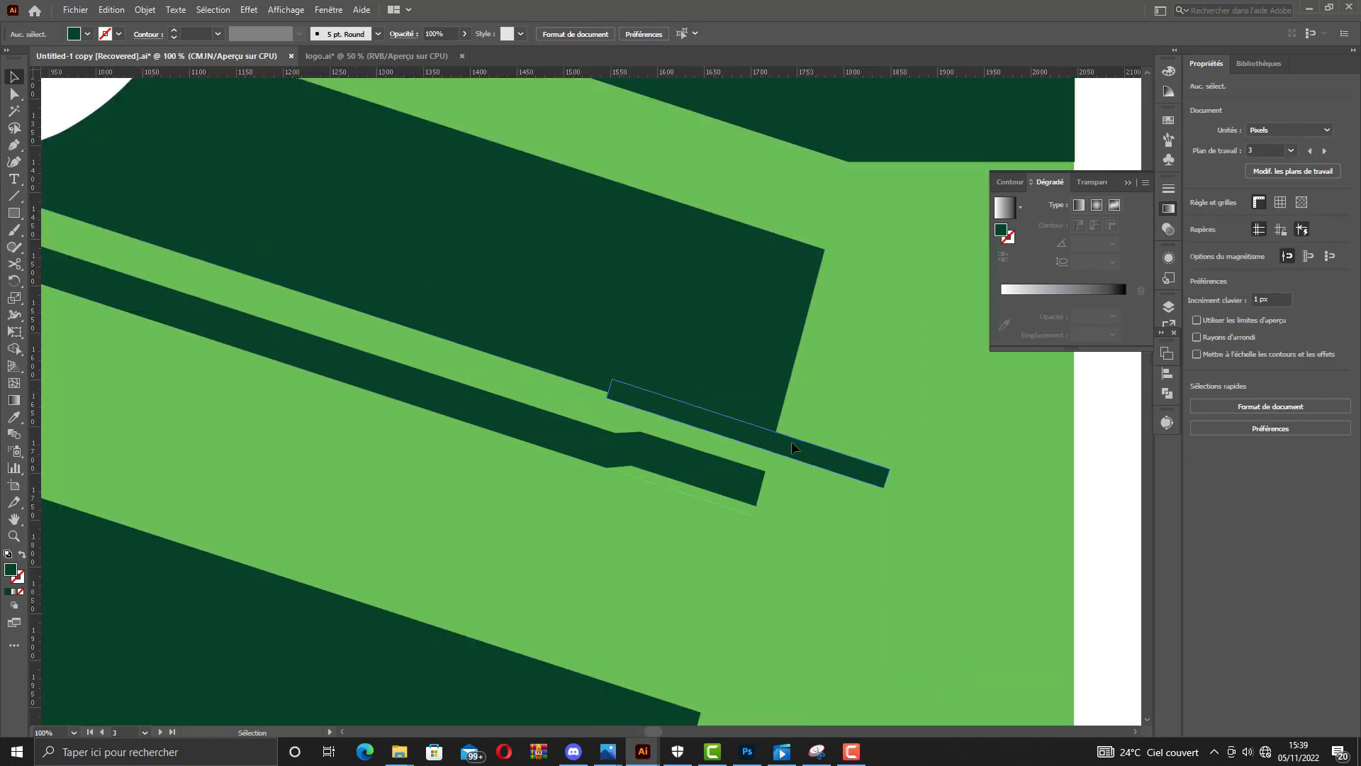
pyautogui.click(791, 442)
pyautogui.keyDown('shift'); pyautogui.click(710, 328); pyautogui.keyUp('shift')
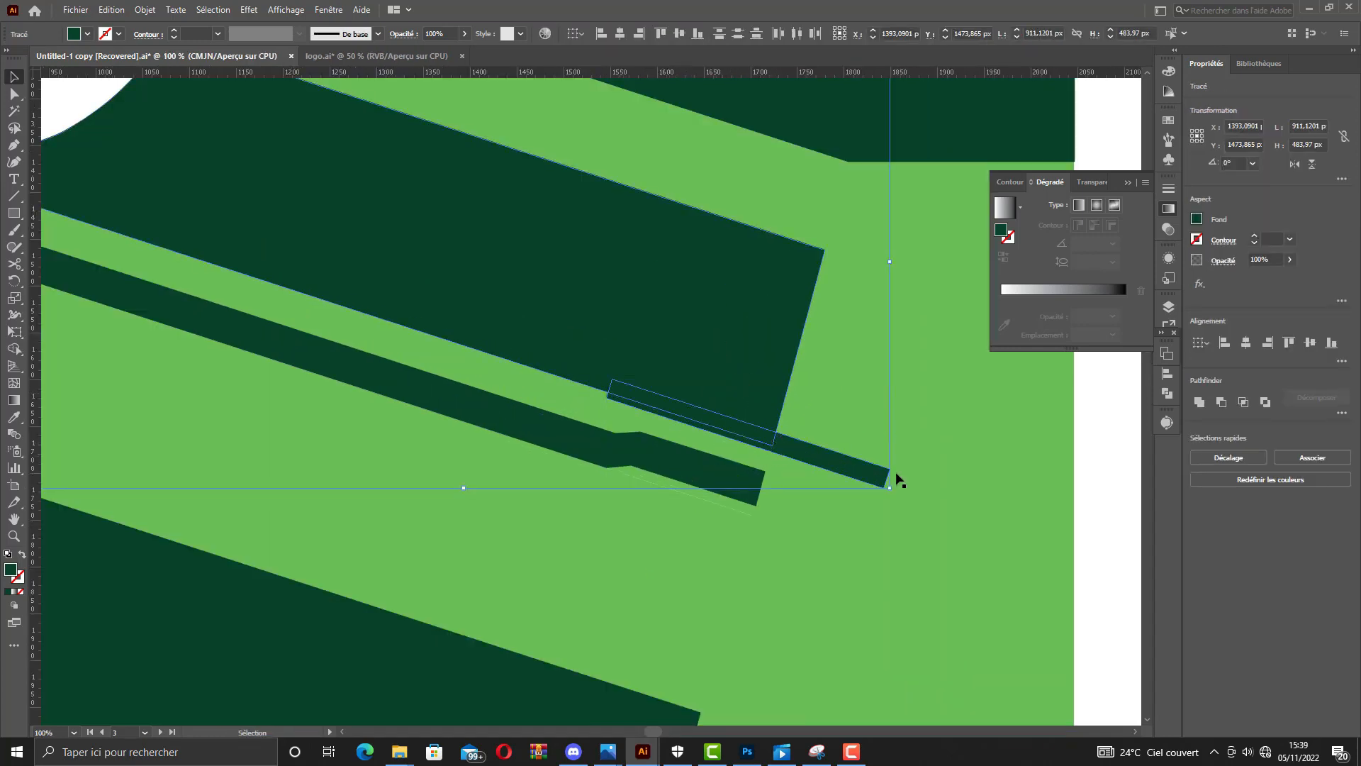
pyautogui.click(1081, 498)
pyautogui.moveTo(772, 447); pyautogui.dragTo(804, 442)
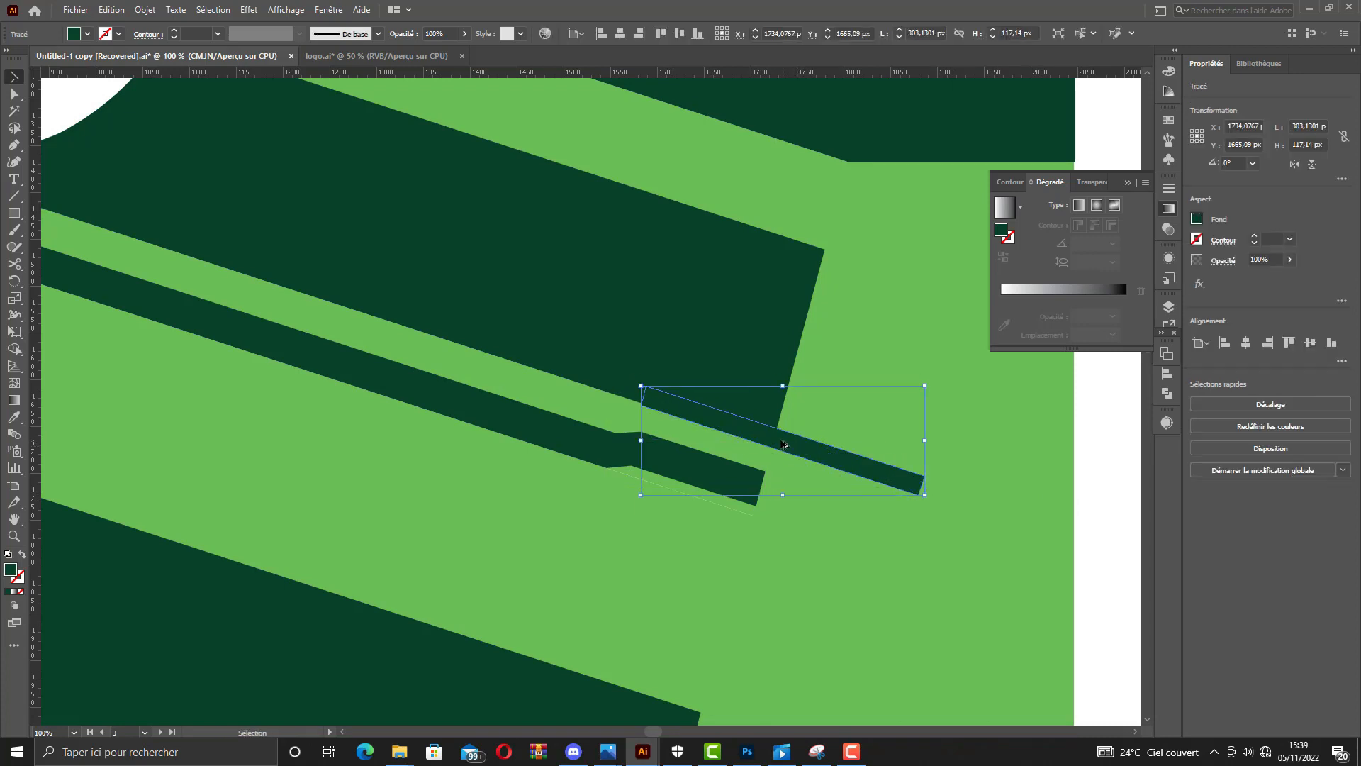
# Select the strip with the thick band and use Shape Builder to cut their overlap out of the band as a notch.
pyautogui.scroll(-2, 733, 379)
pyautogui.keyDown('shift'); pyautogui.click(733, 379); pyautogui.keyUp('shift')
pyautogui.click(14, 348)
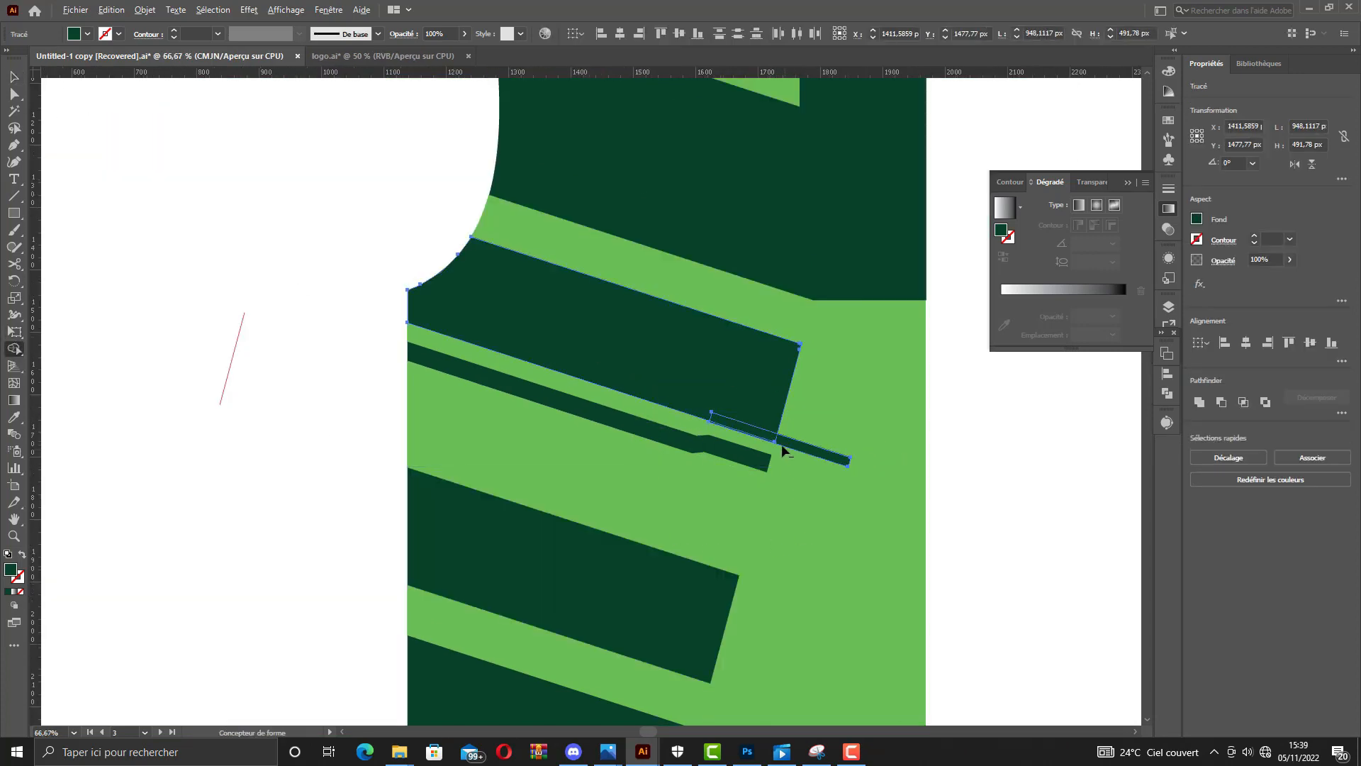
pyautogui.scroll(2, 783, 449)
pyautogui.moveTo(770, 437); pyautogui.dragTo(756, 436)
pyautogui.hotkey('ctrl', 'z')
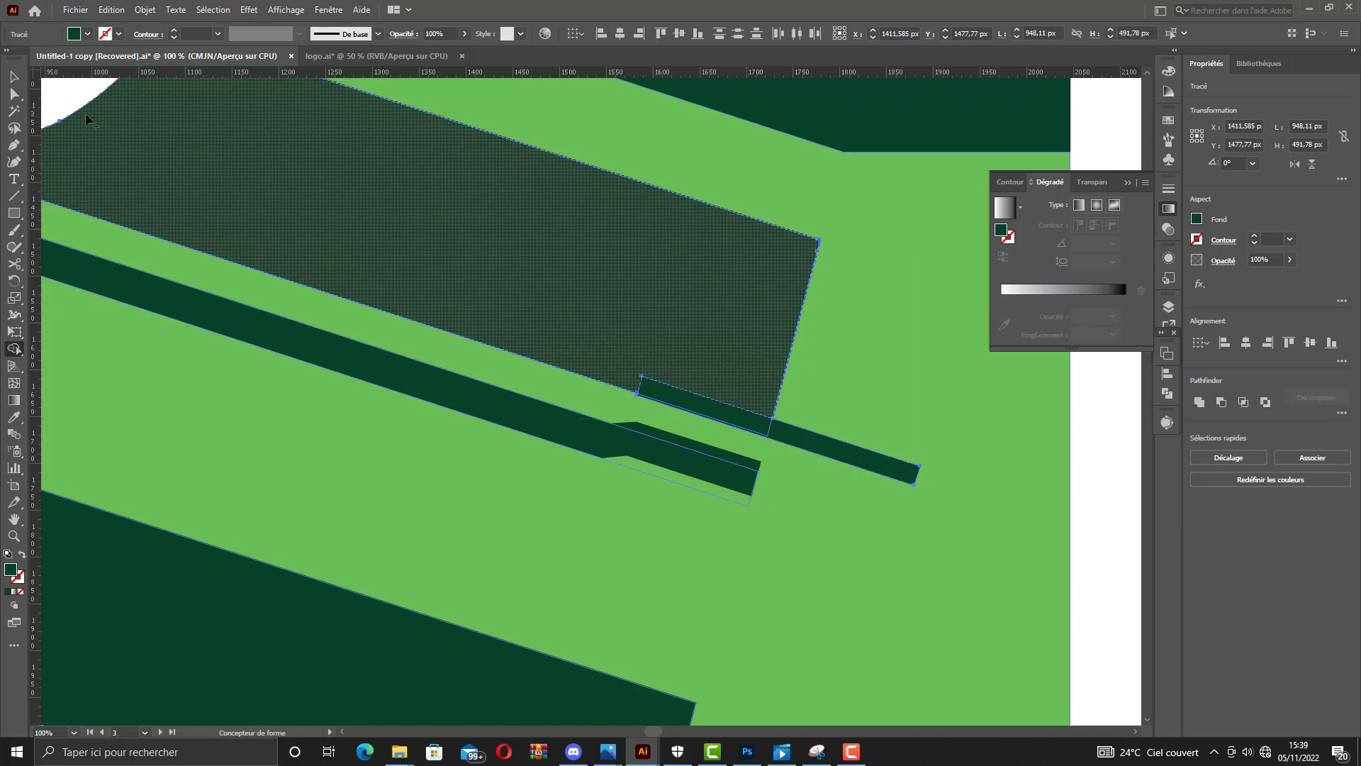
# Try sampling a new fill for the selected strip and thick band with the Eyedropper, and undo it.
pyautogui.press('i')
pyautogui.click(291, 464)
pyautogui.hotkey('ctrl', 'z')
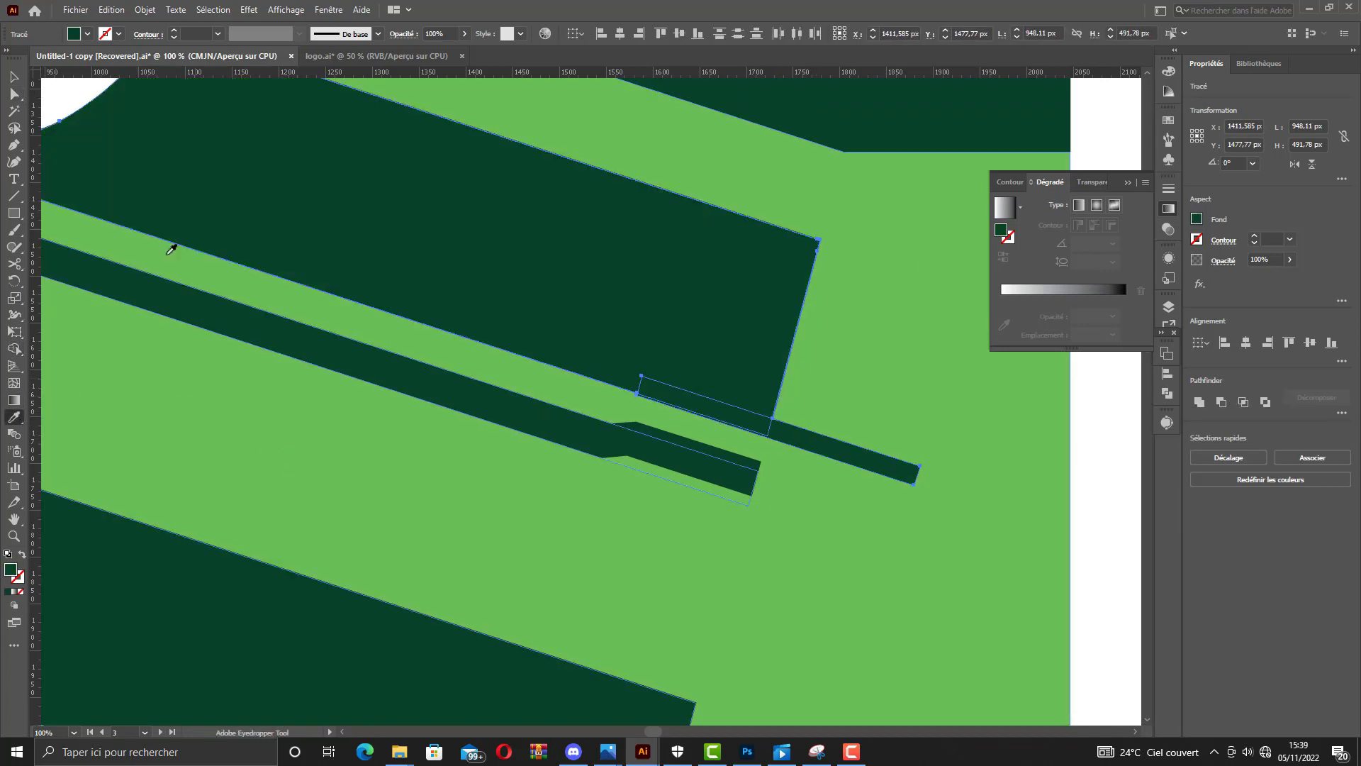
# Select only the thin strip and fill it with light green sampled from the background.
pyautogui.press('a')
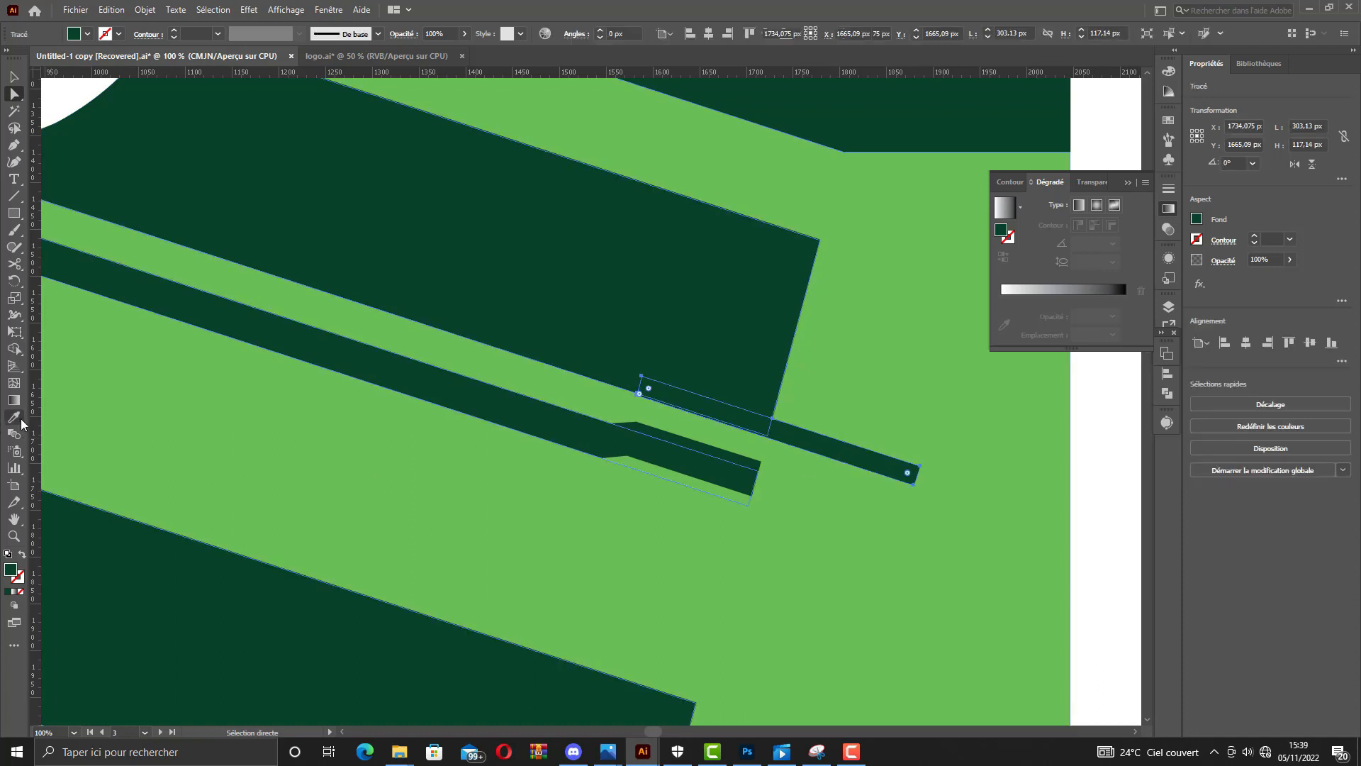
pyautogui.press('Delete')
pyautogui.click(541, 346)
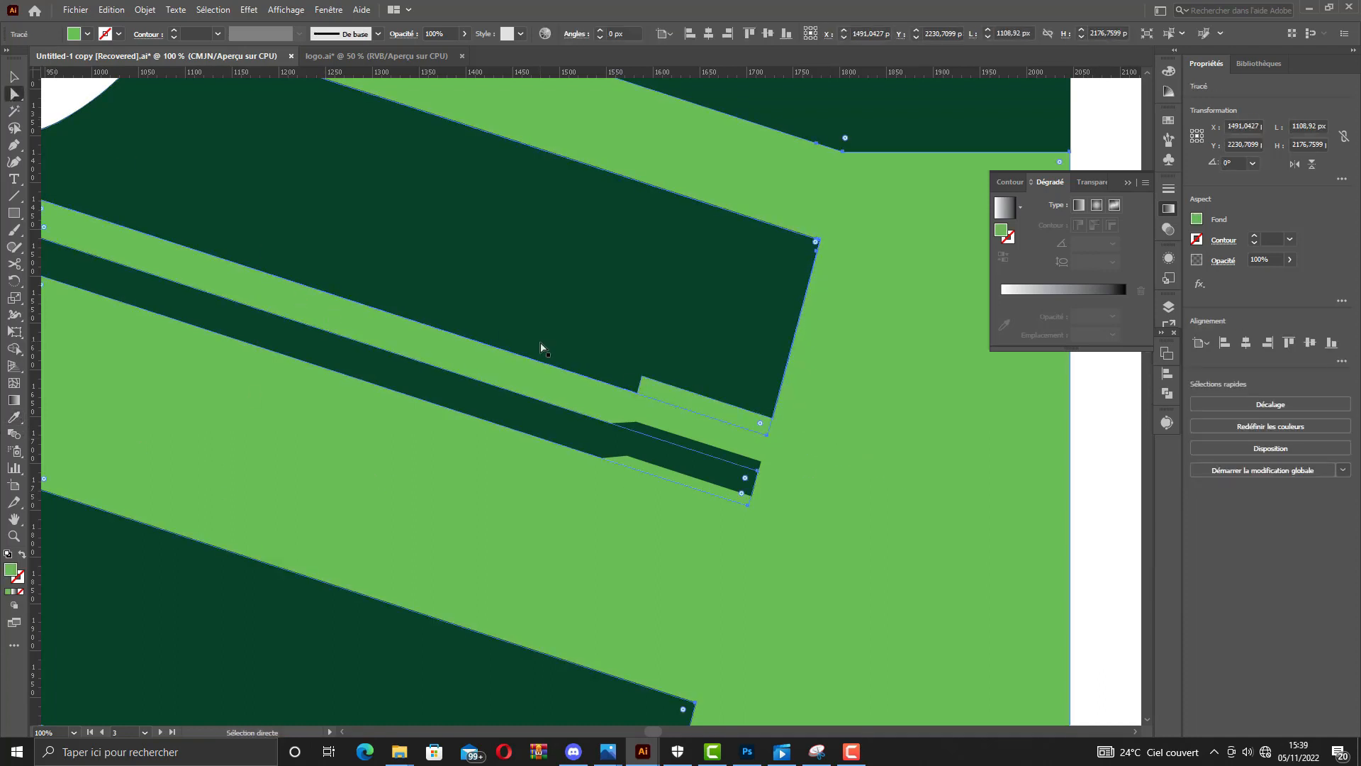
# Reshape the thick band's notch into a gentle slope by moving its lower anchor back along the edge and lowering its upper anchor.
pyautogui.click(638, 395)
pyautogui.scroll(4, 630, 395)
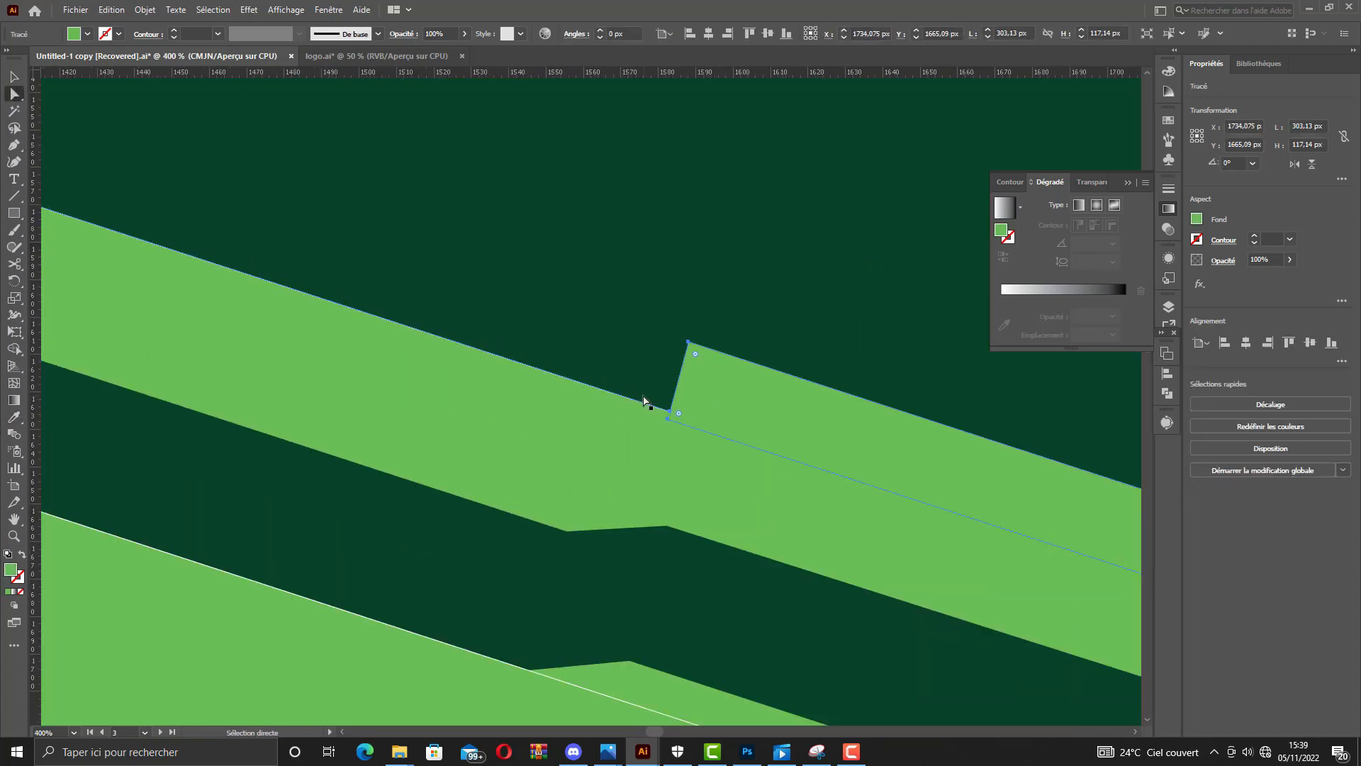
pyautogui.moveTo(669, 417); pyautogui.dragTo(642, 411)
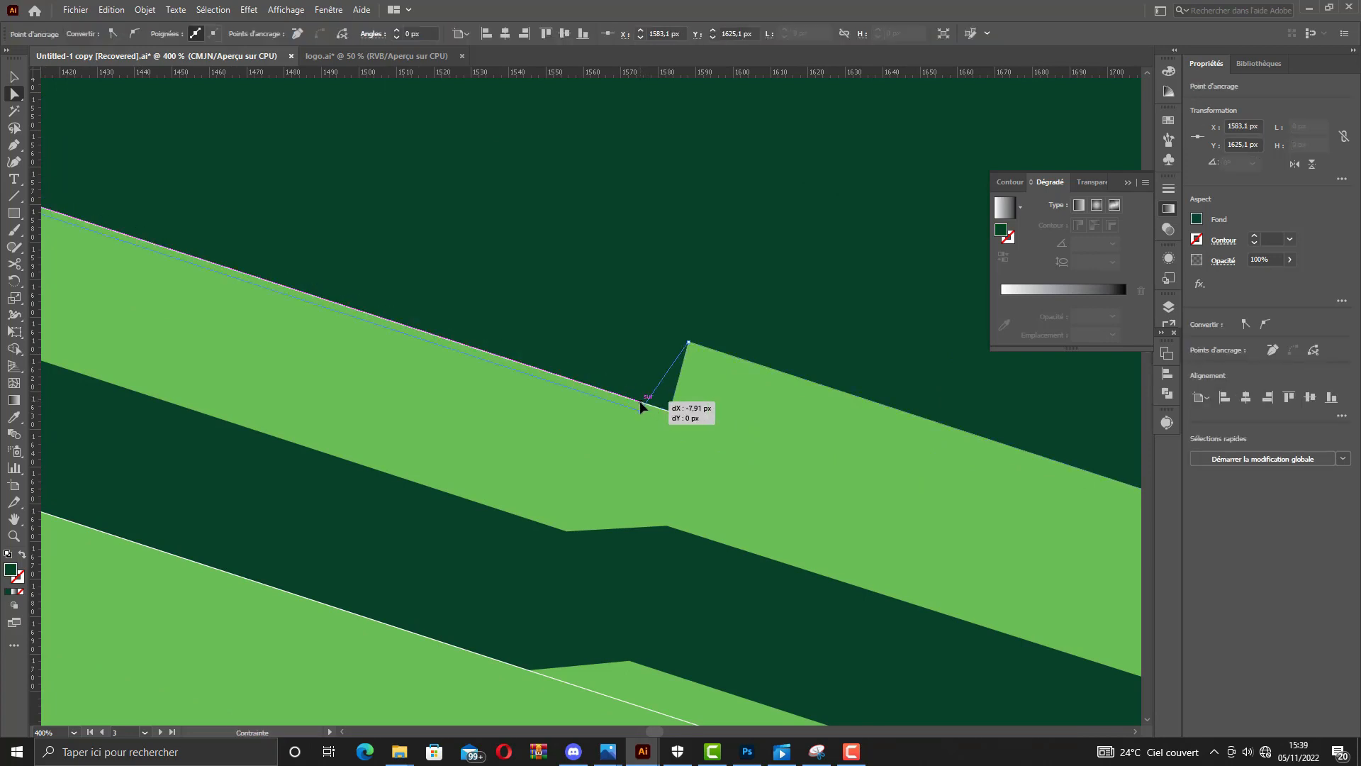
pyautogui.keyDown('alt'); pyautogui.click(539, 399); pyautogui.keyUp('alt')
pyautogui.scroll(-5, 539, 399)
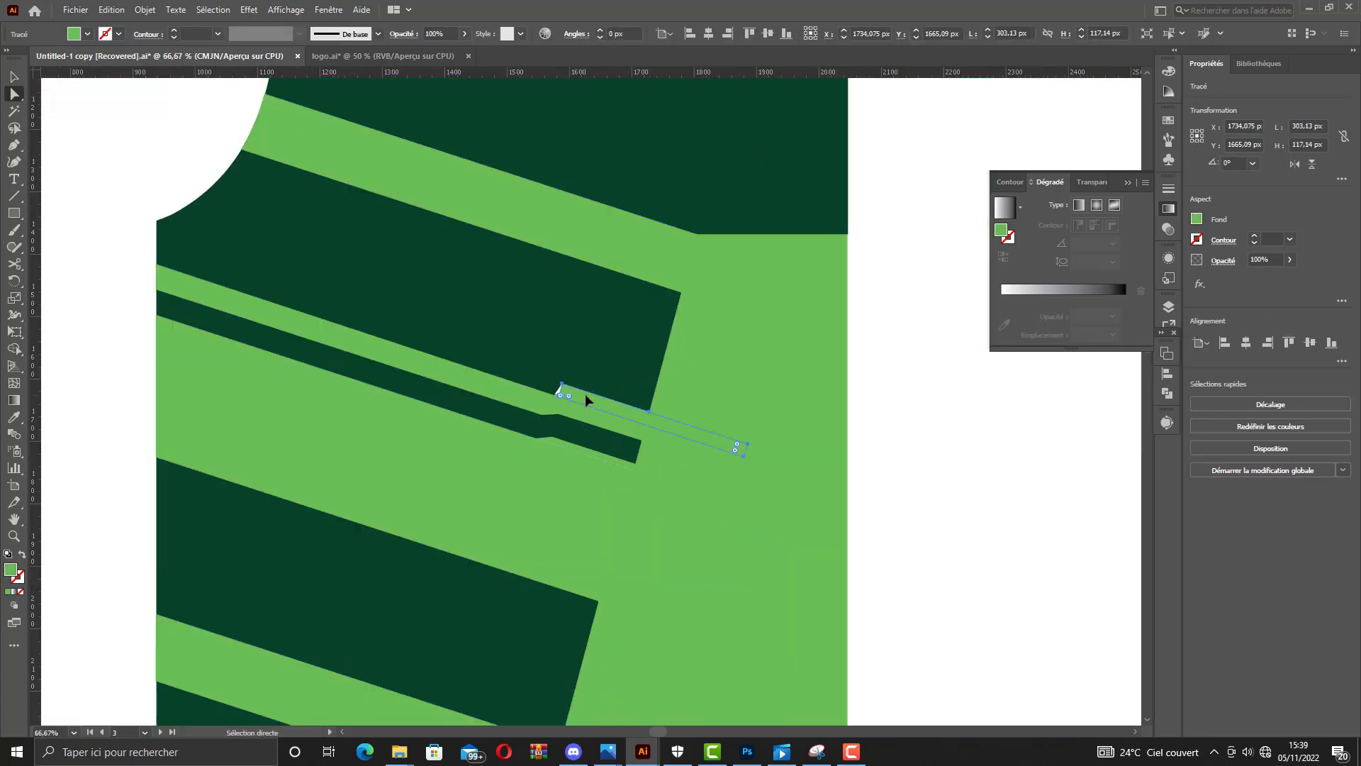
pyautogui.scroll(6, 584, 394)
pyautogui.click(625, 415)
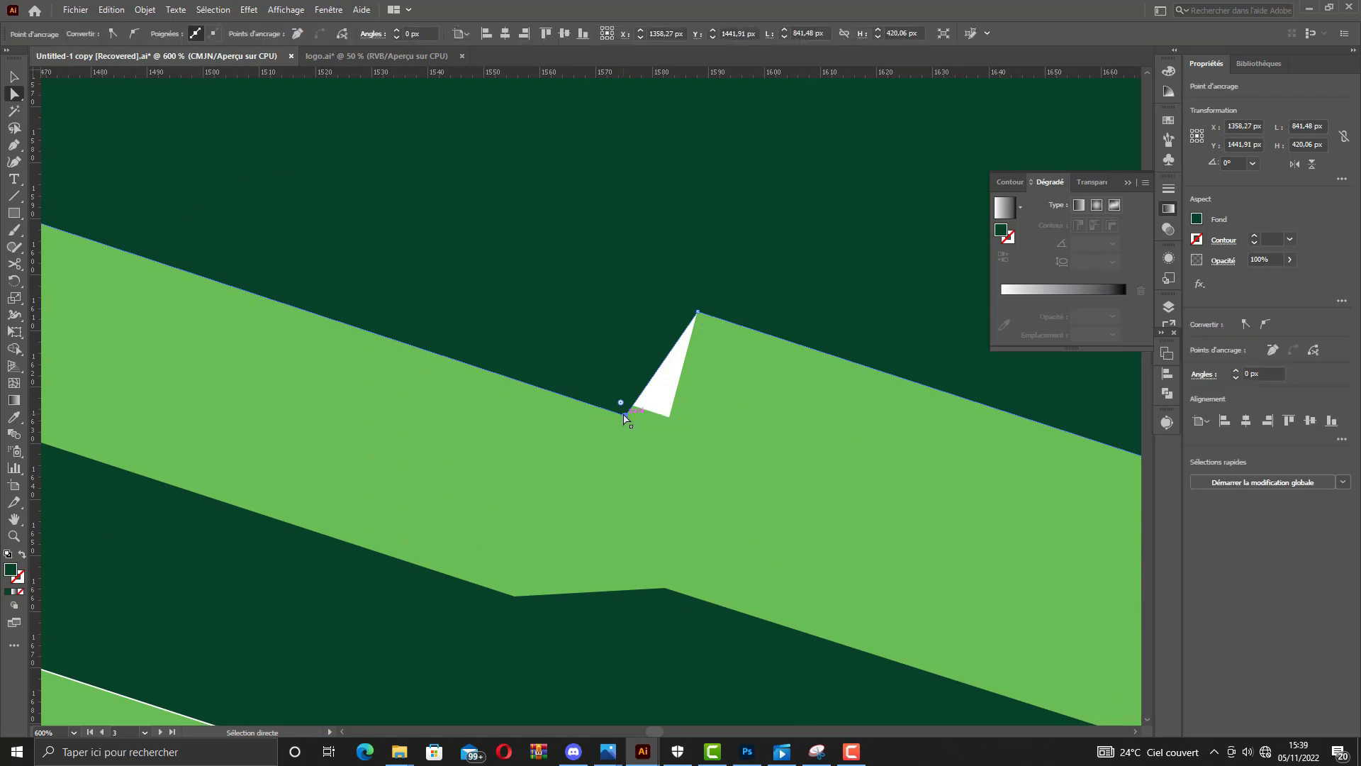
pyautogui.moveTo(624, 418); pyautogui.dragTo(531, 389)
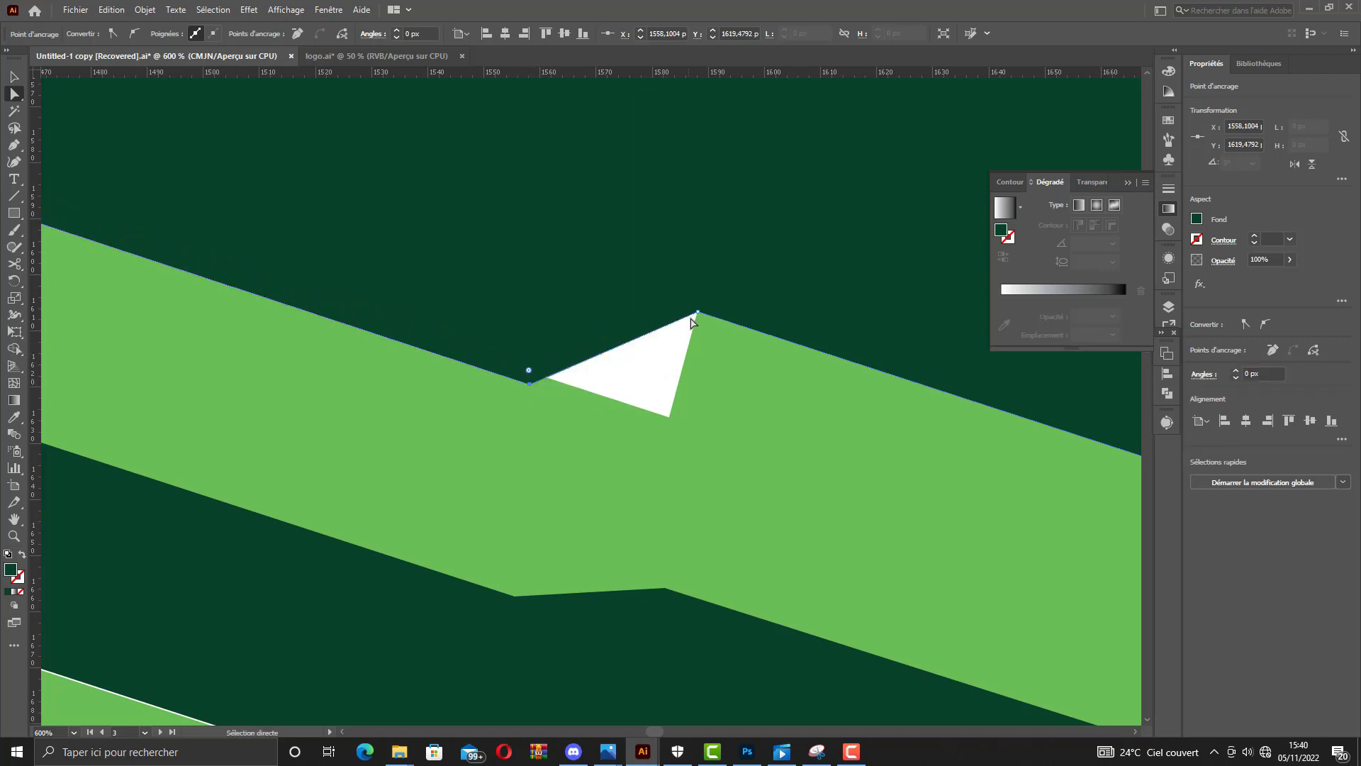
pyautogui.moveTo(703, 352); pyautogui.dragTo(704, 351)
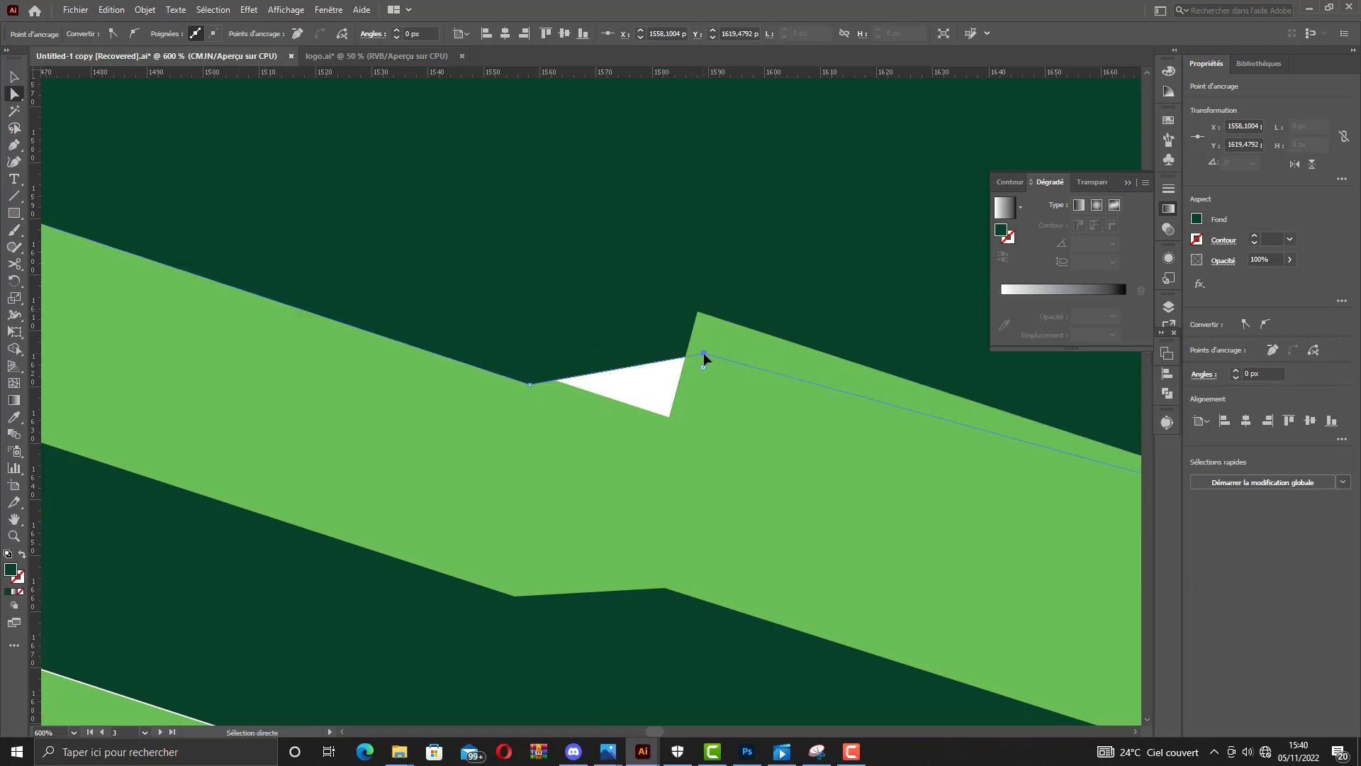
# Send the light green strip to the back, behind the other shapes, and deselect it.
pyautogui.click(707, 328)
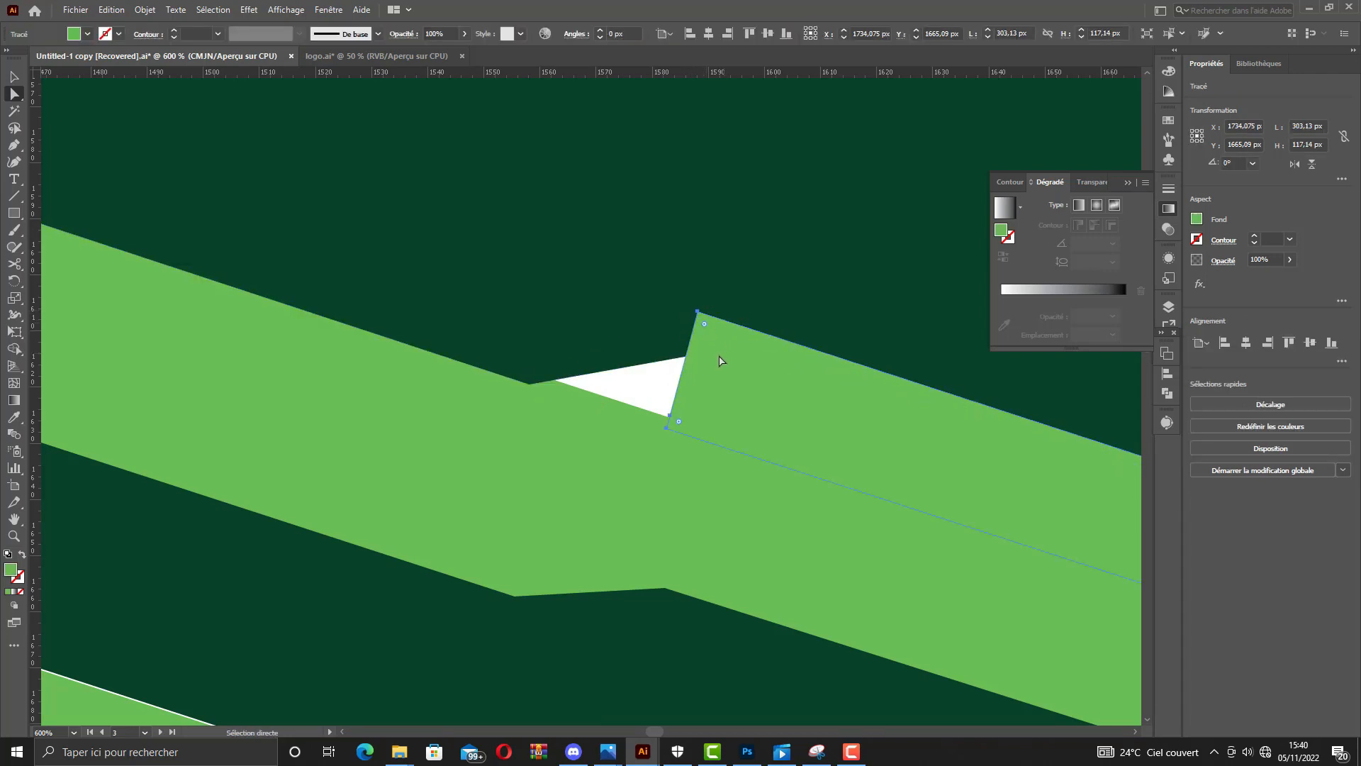
pyautogui.click(20, 82)
pyautogui.rightClick(730, 407)
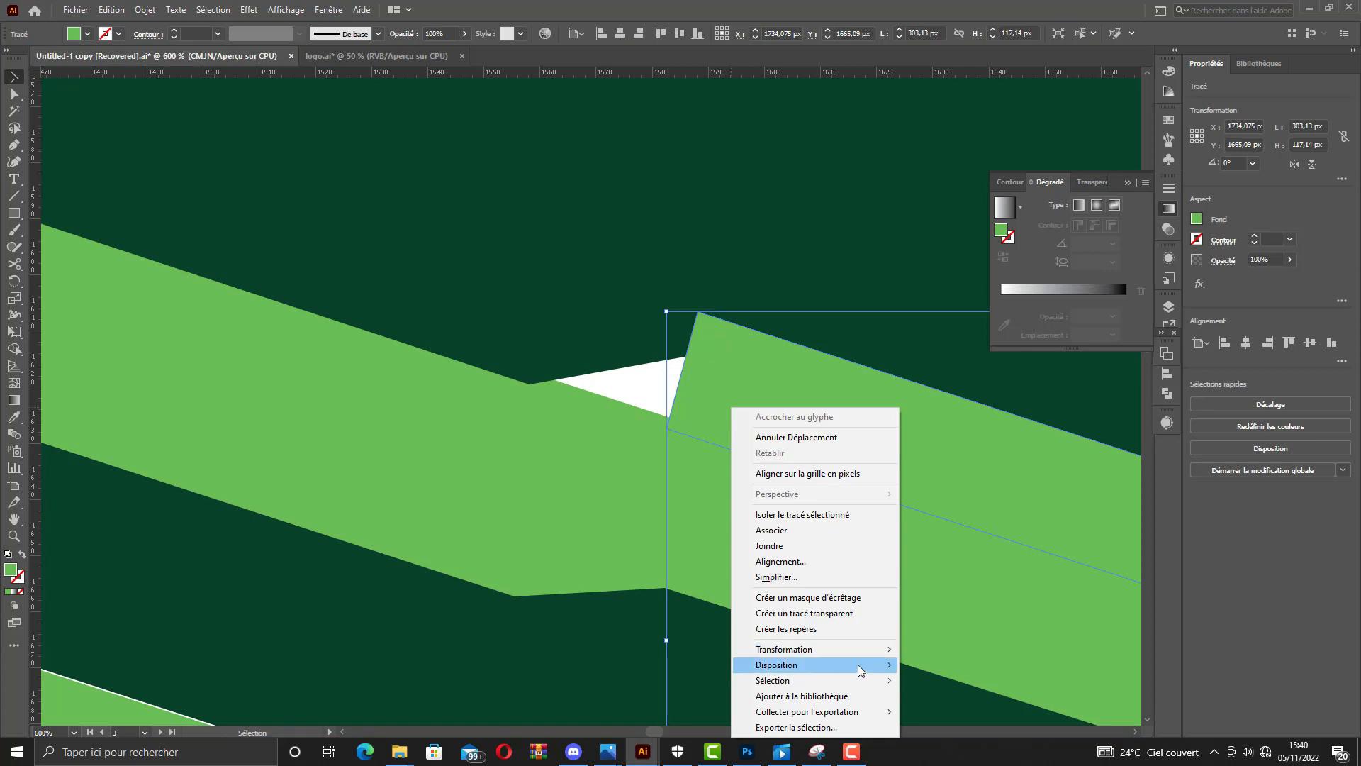
pyautogui.moveTo(861, 664)
pyautogui.click(942, 712)
pyautogui.click(607, 380)
pyautogui.scroll(-6, 608, 380)
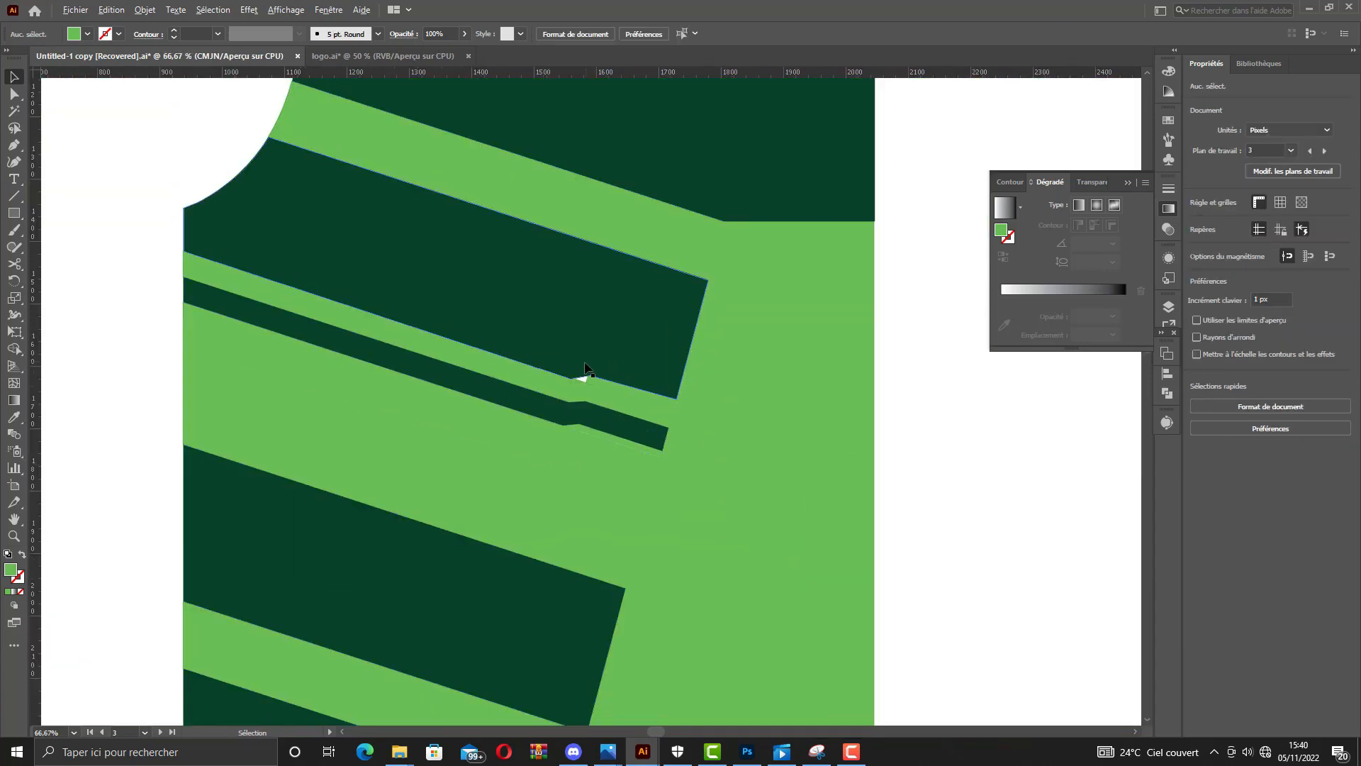
# Try to move the lower anchor of the thick band's notch slightly back along the band edge.
pyautogui.scroll(6, 585, 368)
pyautogui.press('a')
pyautogui.click(516, 434)
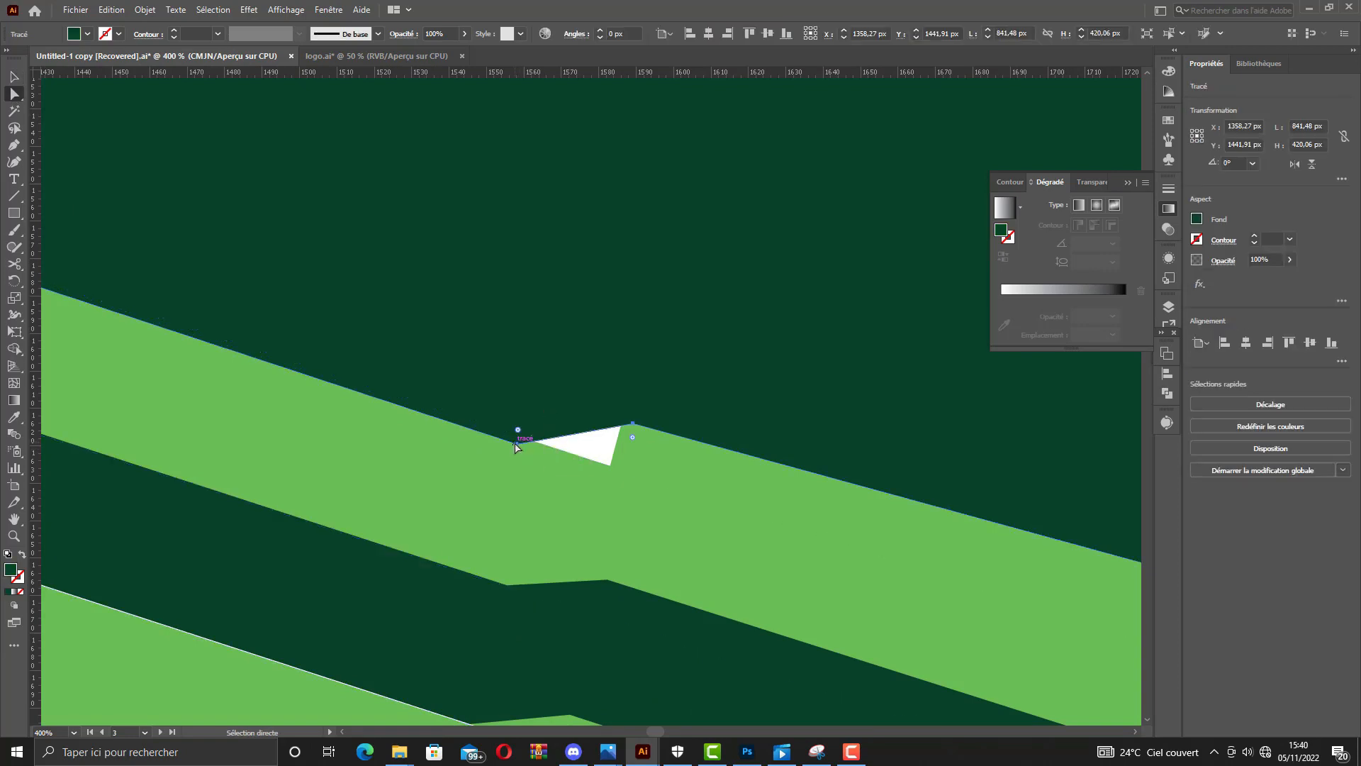
pyautogui.moveTo(516, 444); pyautogui.dragTo(507, 436)
pyautogui.hotkey('ctrl', 'z')
# Close the white gap under the thick band's notch by moving the light green background's anchor points there, and deselect it.
pyautogui.click(517, 444)
pyautogui.scroll(-3, 451, 419)
pyautogui.click(502, 437)
pyautogui.scroll(-4, 501, 436)
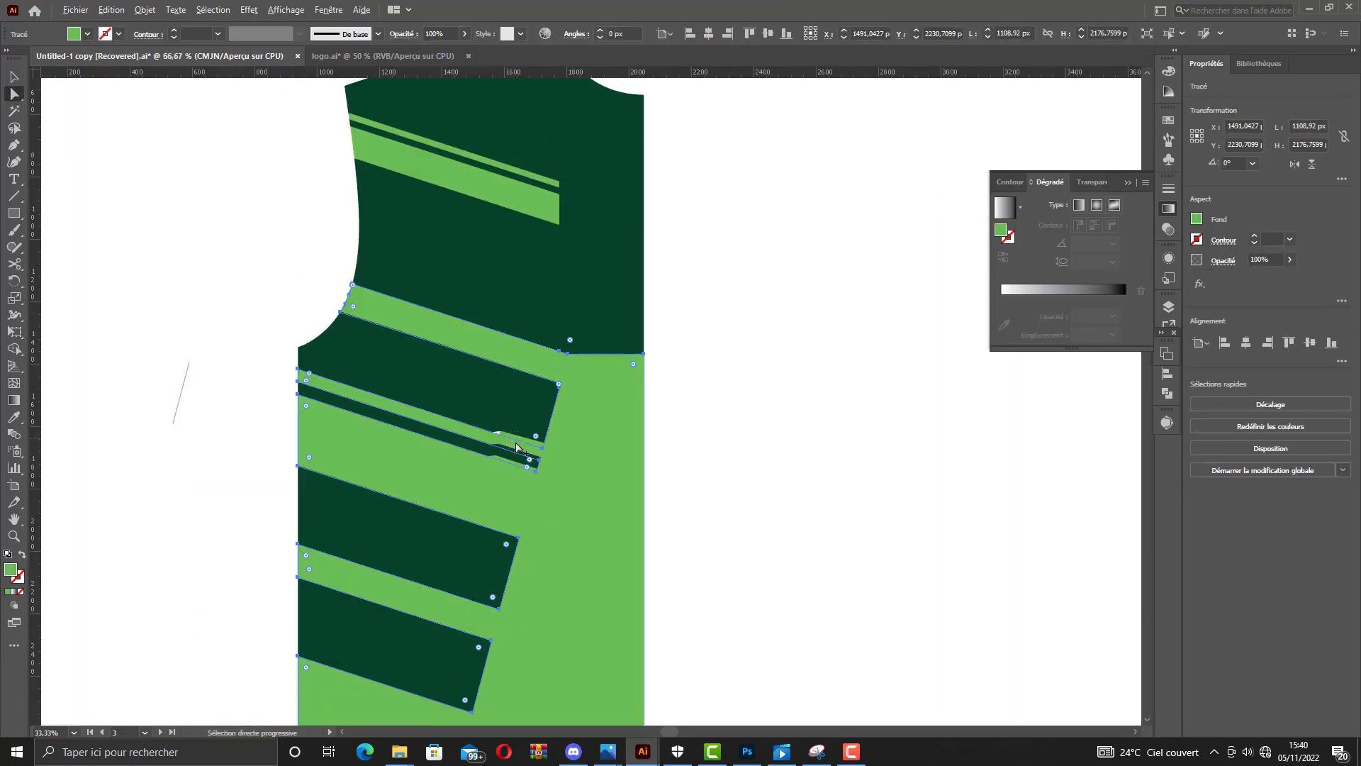
pyautogui.scroll(4, 516, 446)
pyautogui.moveTo(623, 465); pyautogui.dragTo(530, 430)
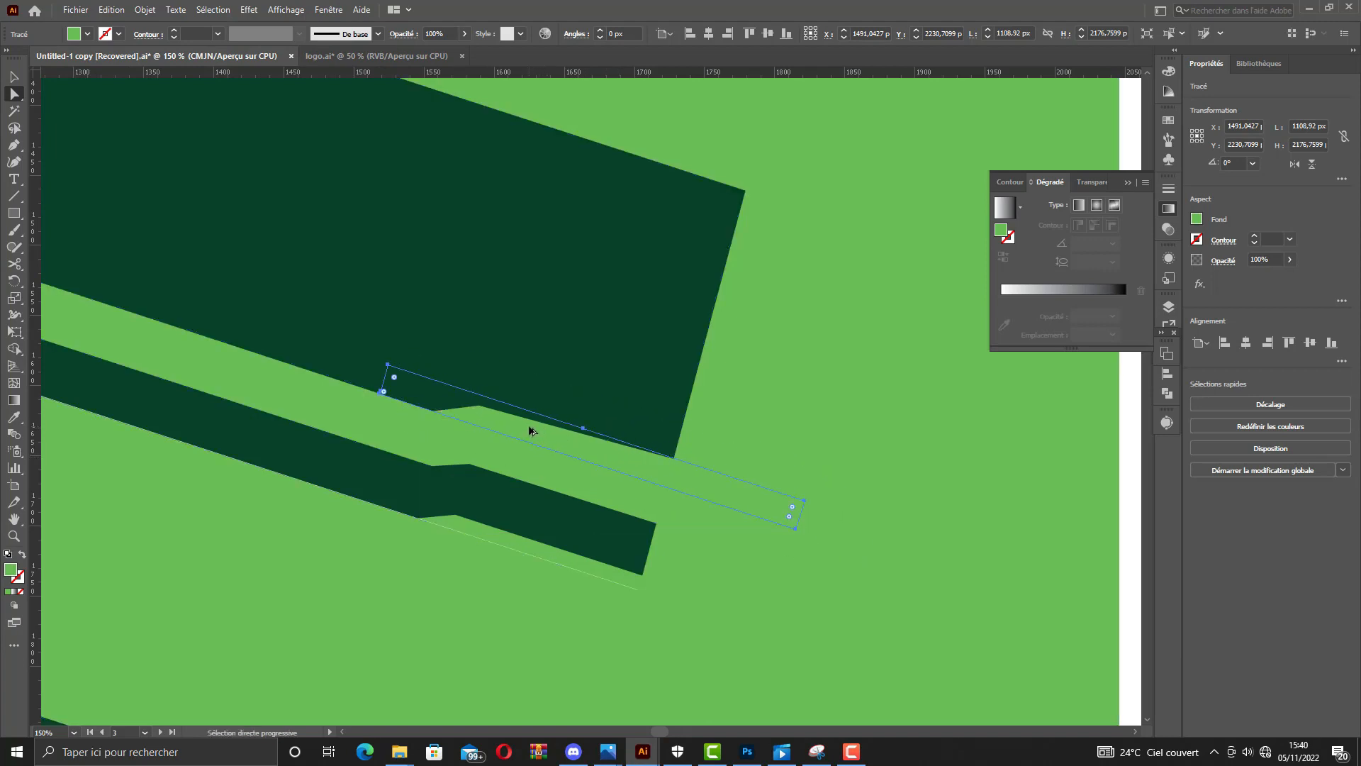
pyautogui.scroll(-3, 530, 430)
pyautogui.click(122, 157)
# Select the light green background with the strip beside the thick band, unite them into one shape and deselect it.
pyautogui.click(14, 77)
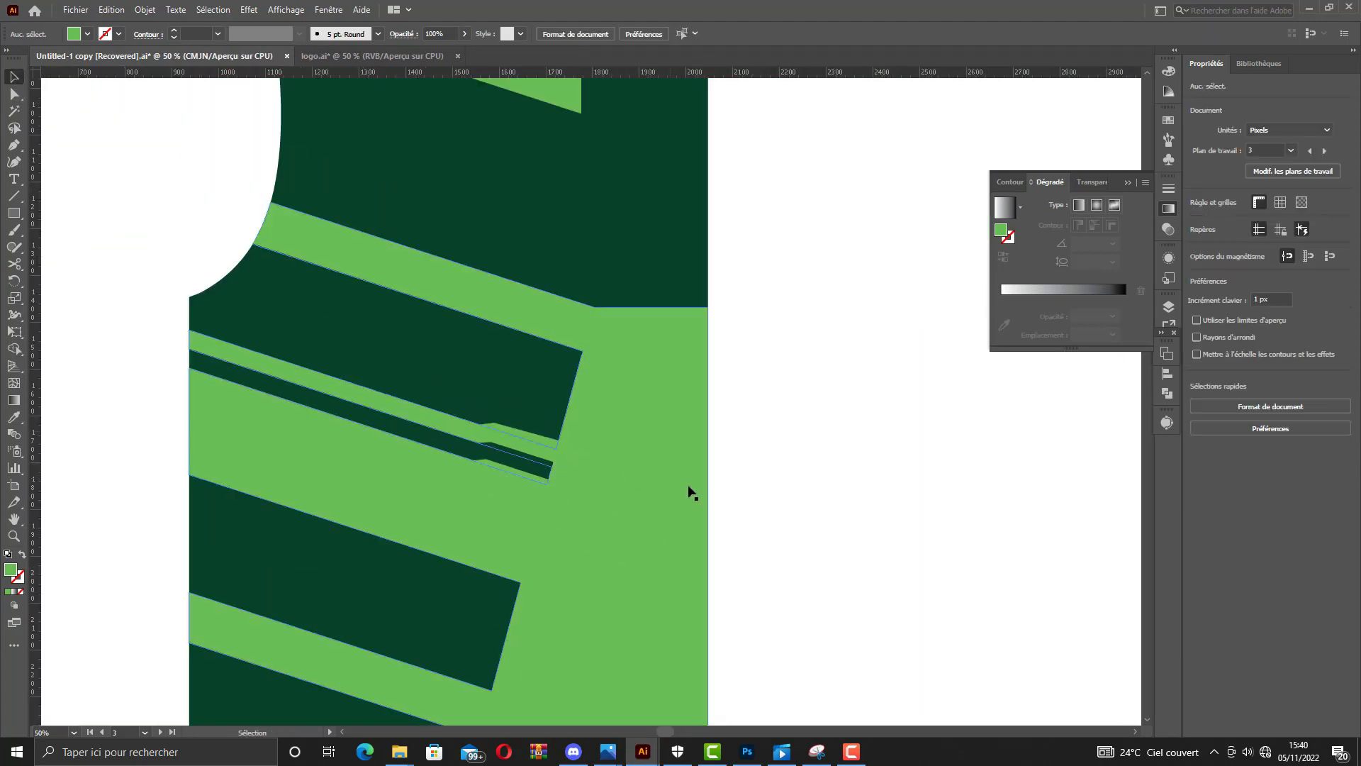
pyautogui.moveTo(784, 507); pyautogui.dragTo(567, 418)
pyautogui.click(1199, 401)
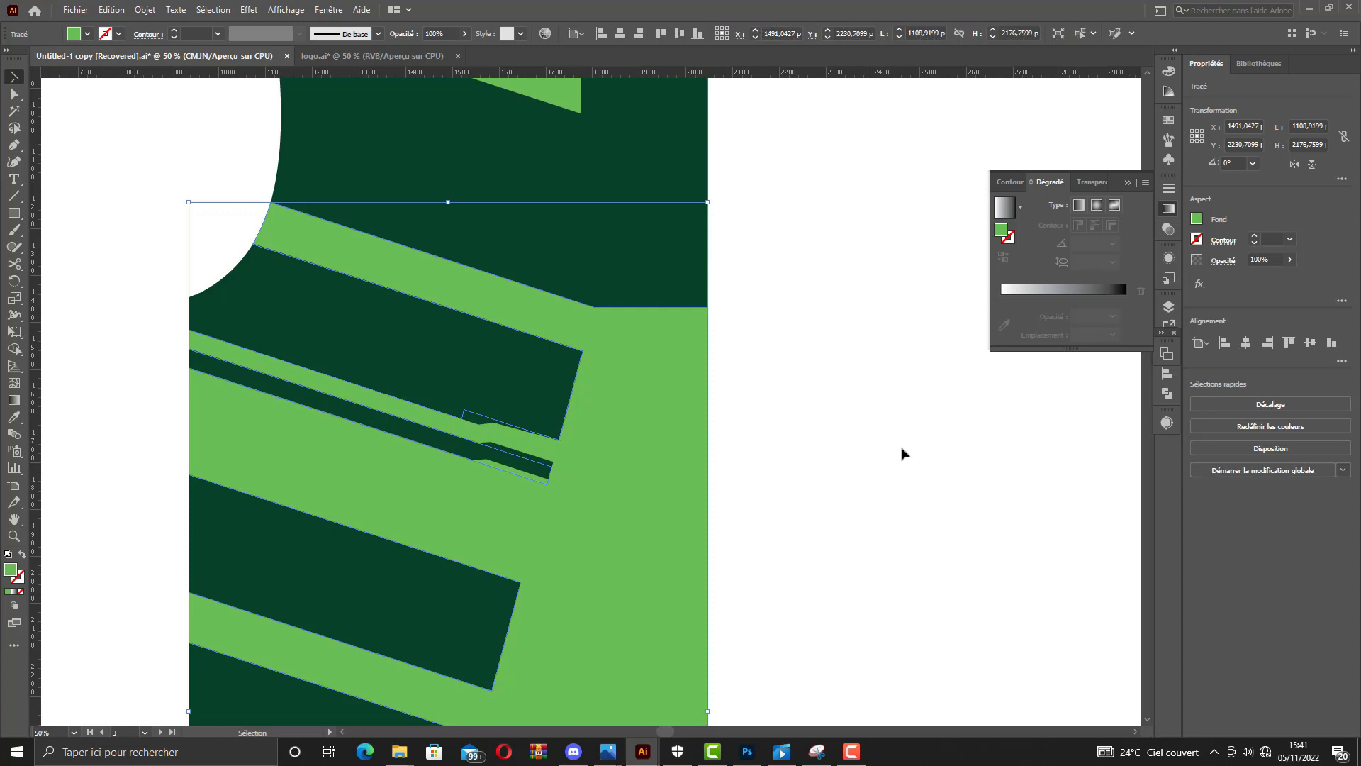
pyautogui.click(838, 453)
# Copy the red slanted line onto the chest stripes and set its fill to light green #22F477 (C 60, M 0, Y 80, N 0).
pyautogui.scroll(3, 839, 453)
pyautogui.scroll(-5, 839, 453)
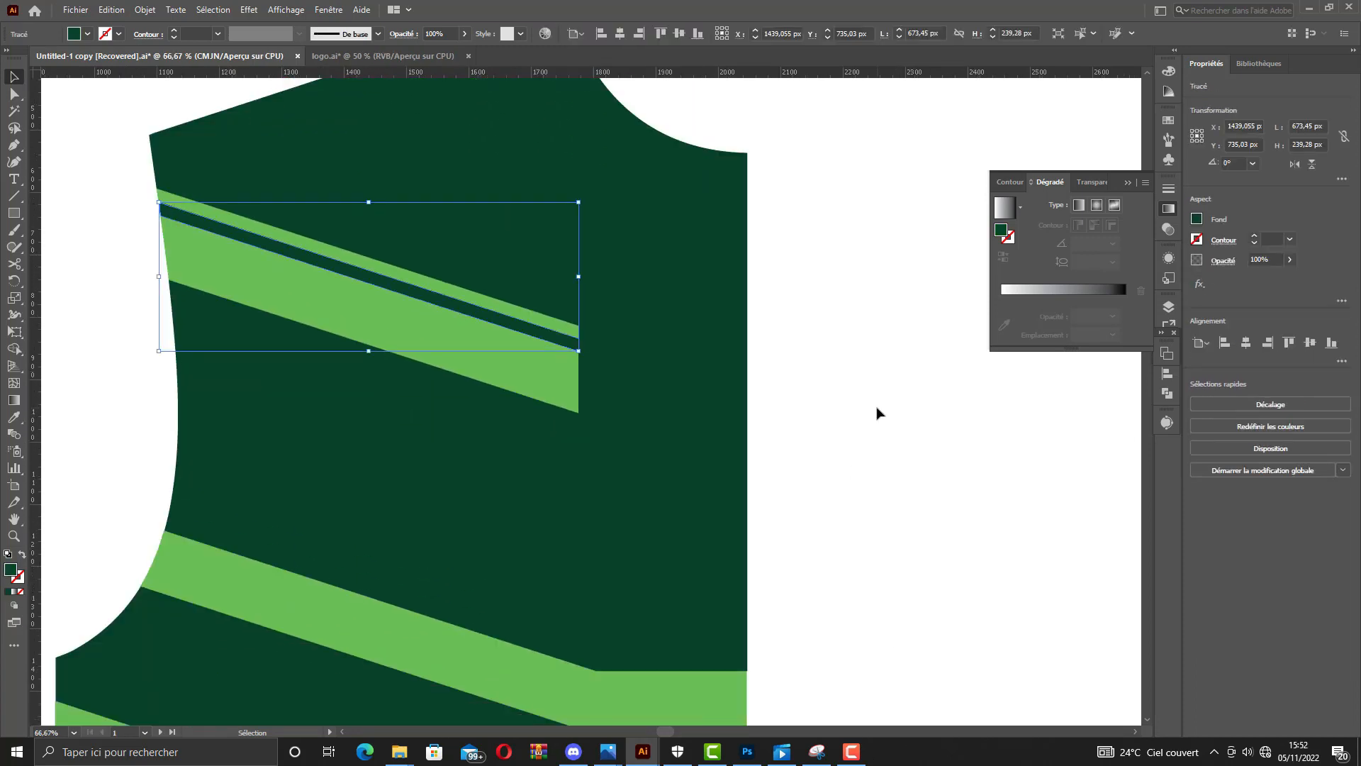
pyautogui.click(876, 412)
pyautogui.scroll(-2, 366, 283)
pyautogui.moveTo(94, 492); pyautogui.dragTo(416, 304)
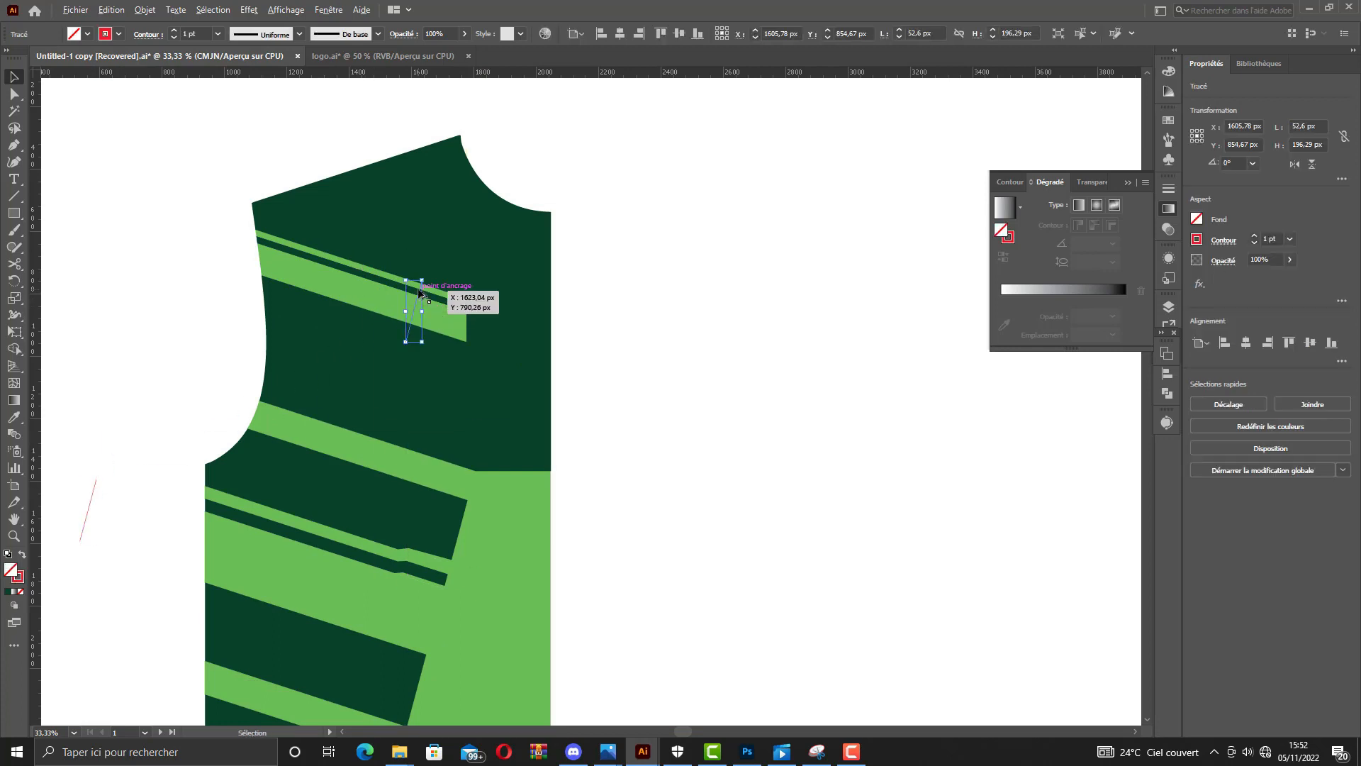
pyautogui.scroll(6, 416, 304)
pyautogui.doubleClick(11, 570)
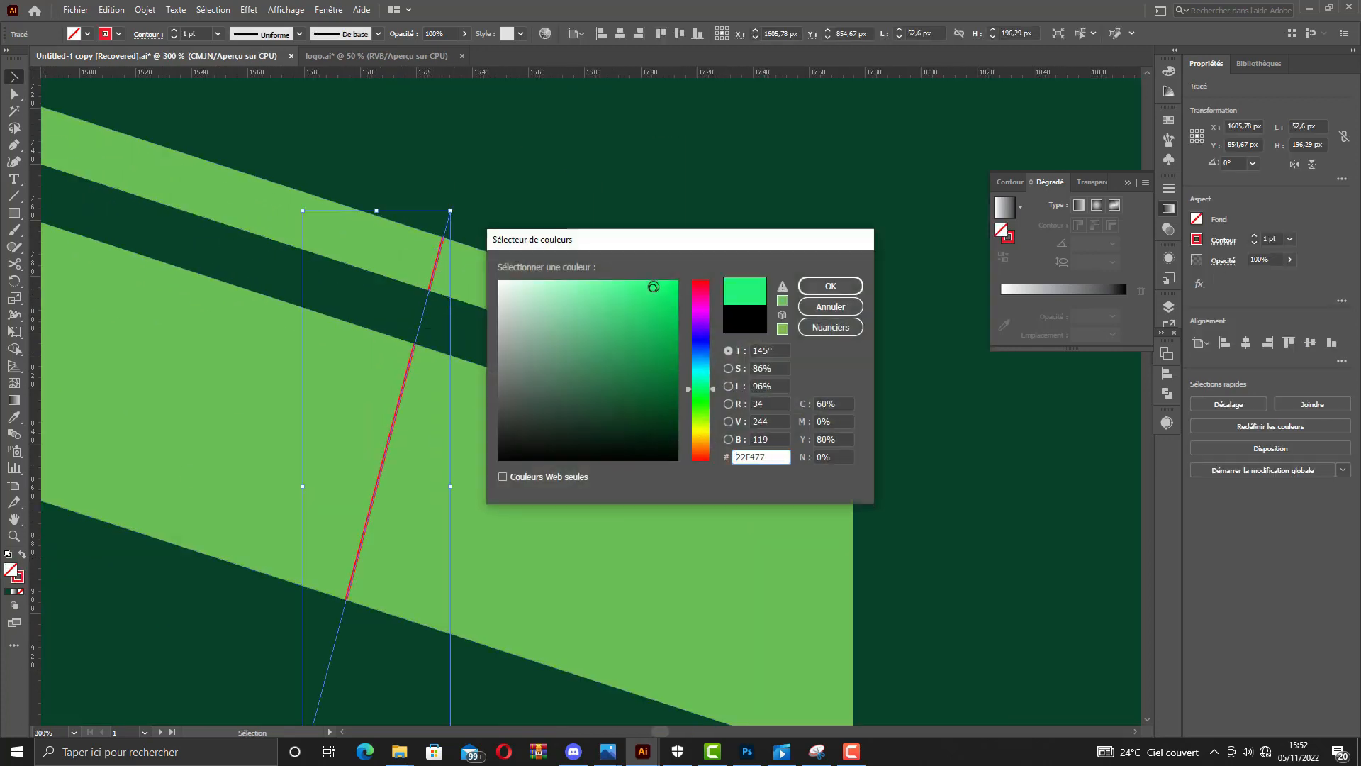
pyautogui.click(806, 287)
# Shift the red line toward the stripes' inner end and split the thin dark stripe there into two light green pieces with Shape Builder.
pyautogui.moveTo(453, 268); pyautogui.dragTo(560, 285)
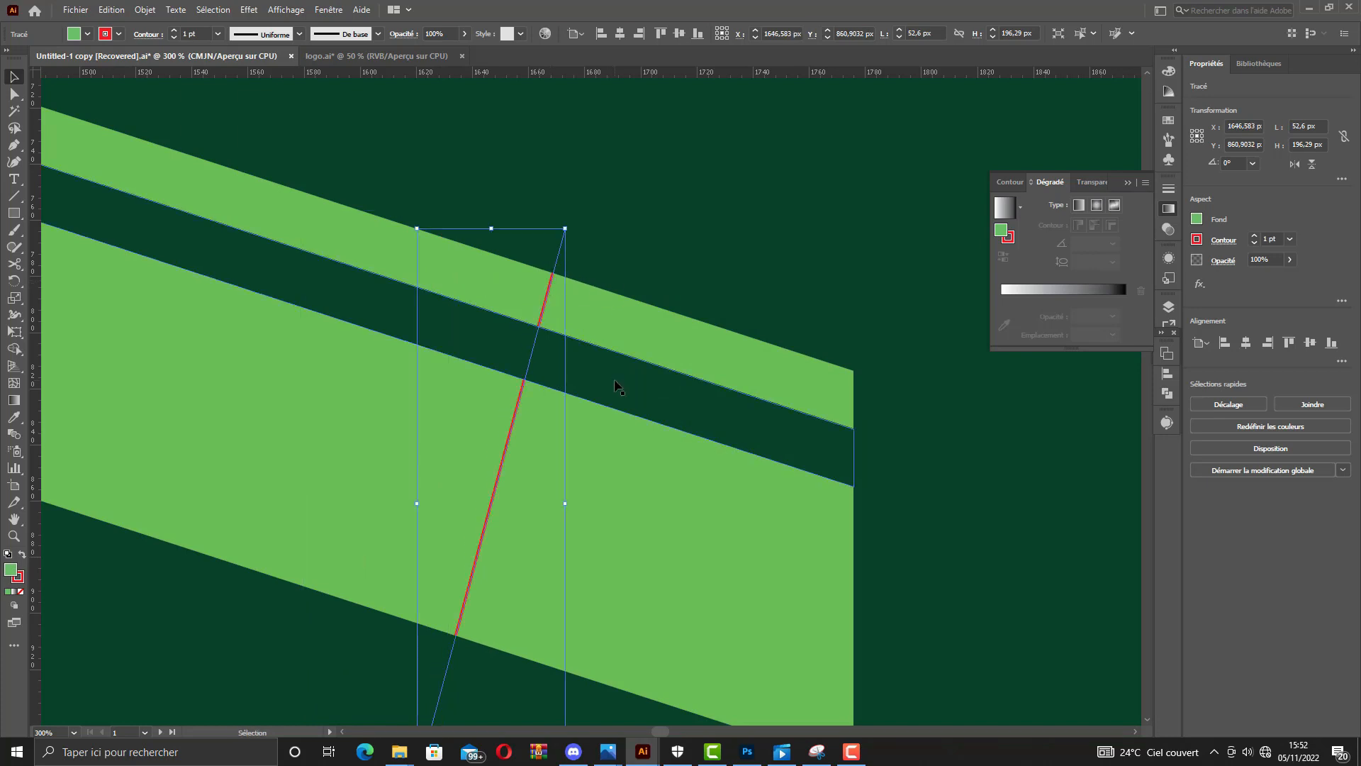
pyautogui.keyDown('shift'); pyautogui.click(608, 380); pyautogui.keyUp('shift')
pyautogui.hotkey('shift', 'm')
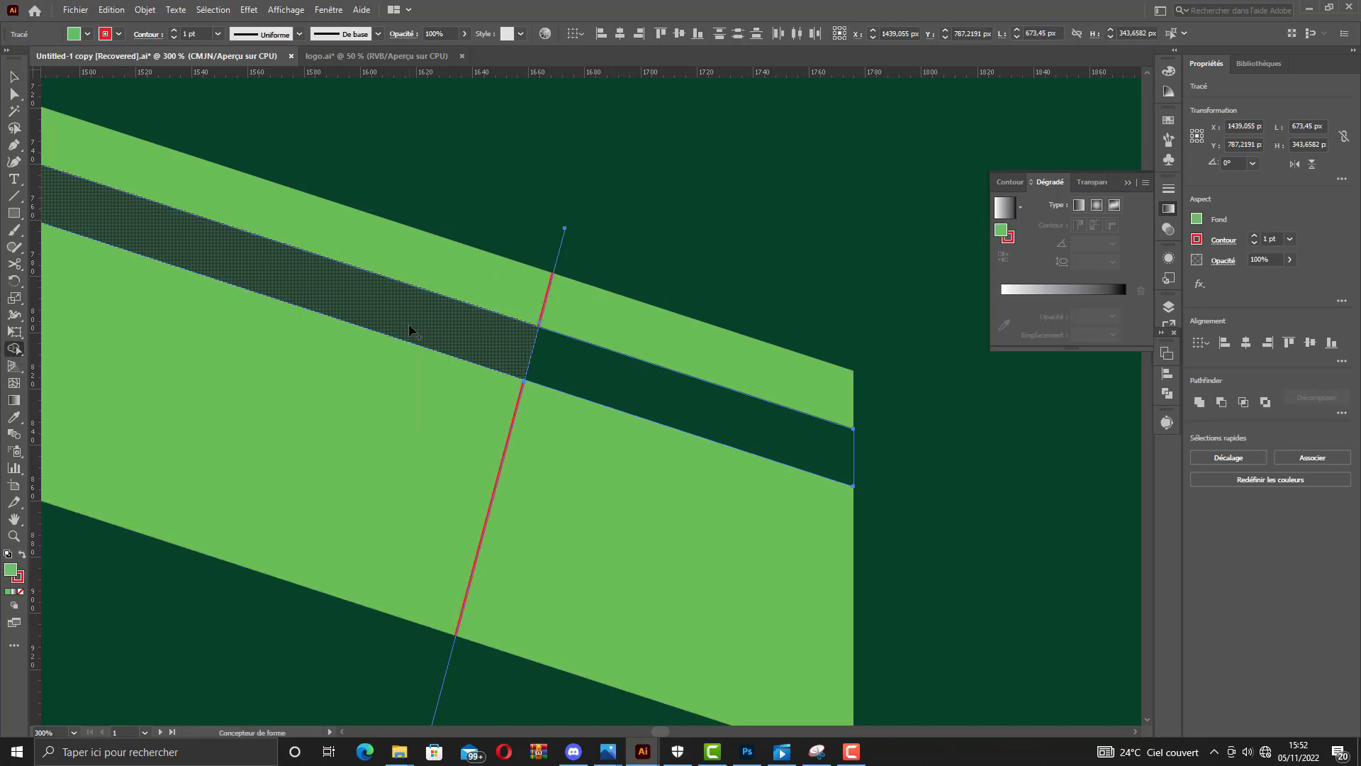
pyautogui.click(410, 328)
pyautogui.click(568, 370)
pyautogui.press('v')
pyautogui.keyDown('alt'); pyautogui.scroll(-4, 649, 352); pyautogui.keyUp('alt')
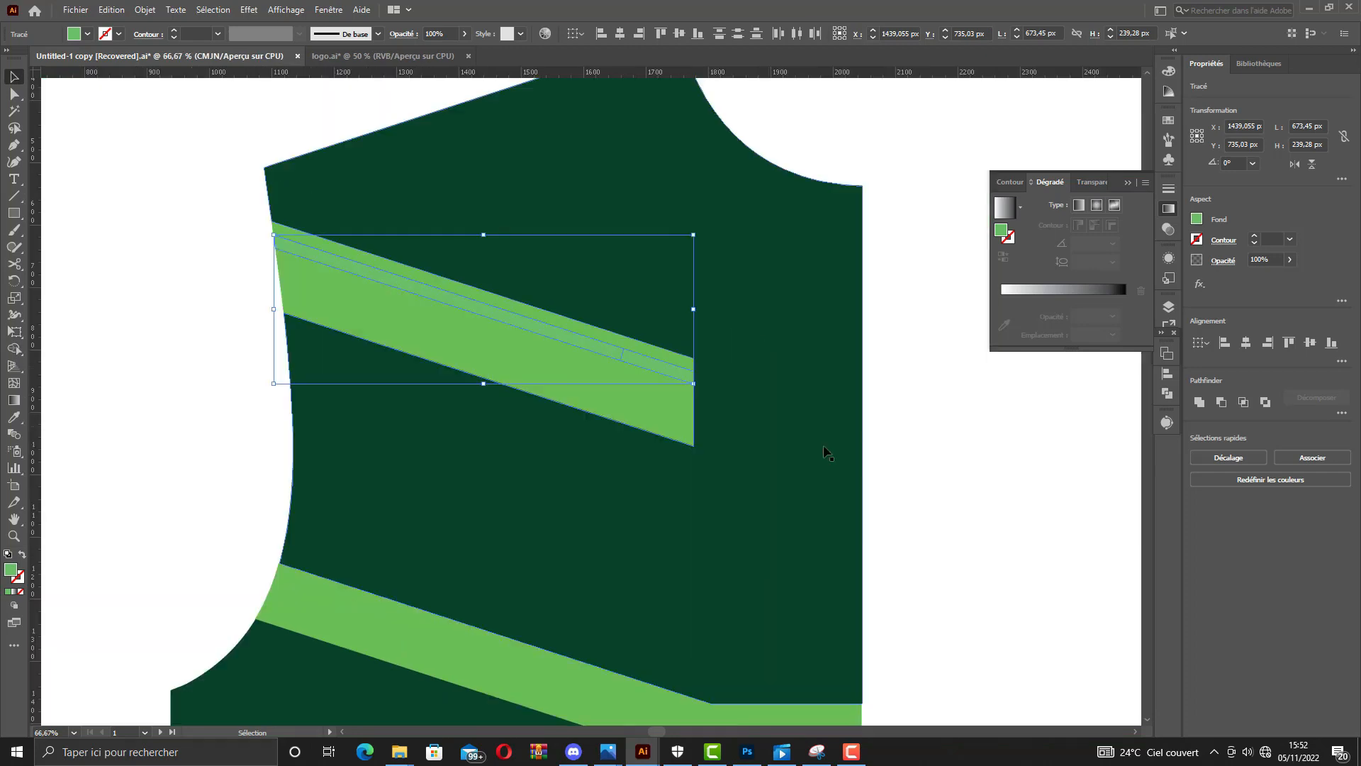
pyautogui.click(882, 456)
# Offset the long piece of the split stripe outward and down to open a step from the short end piece.
pyautogui.keyDown('alt'); pyautogui.scroll(2, 622, 375); pyautogui.keyUp('alt')
pyautogui.moveTo(613, 345); pyautogui.dragTo(487, 321)
pyautogui.keyDown('alt'); pyautogui.scroll(-2, 558, 359); pyautogui.keyUp('alt')
pyautogui.scroll(3, 629, 373)
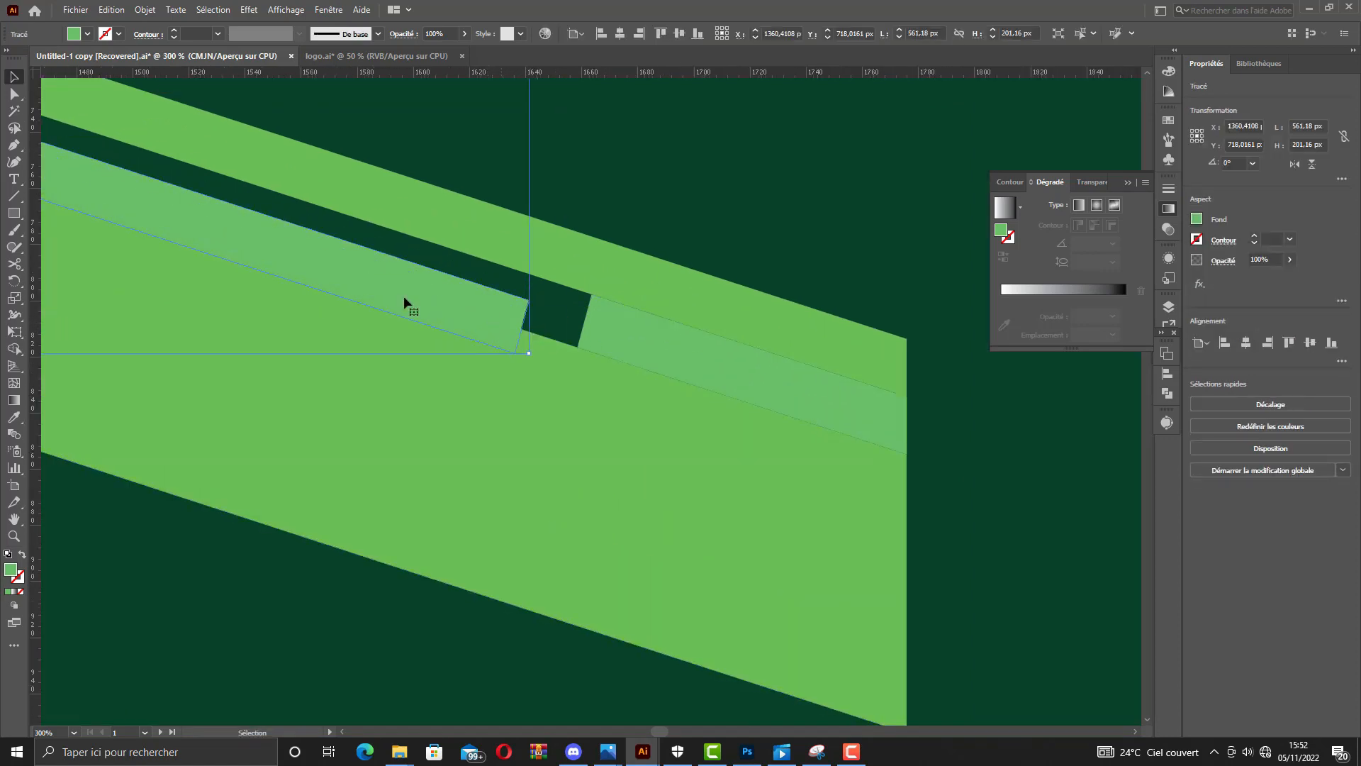
pyautogui.click(17, 144)
pyautogui.scroll(3, 520, 342)
pyautogui.click(507, 369)
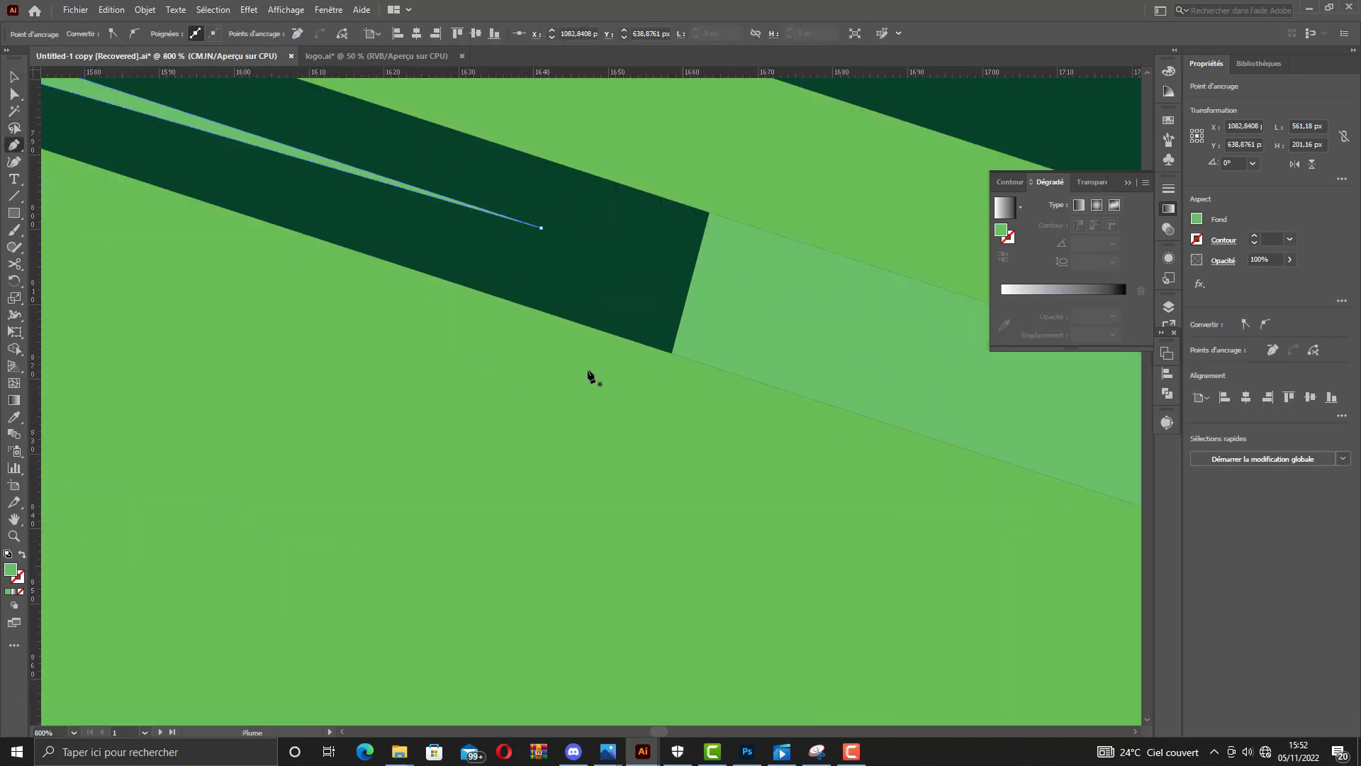
pyautogui.hotkey('ctrl', 'z')
pyautogui.press('v')
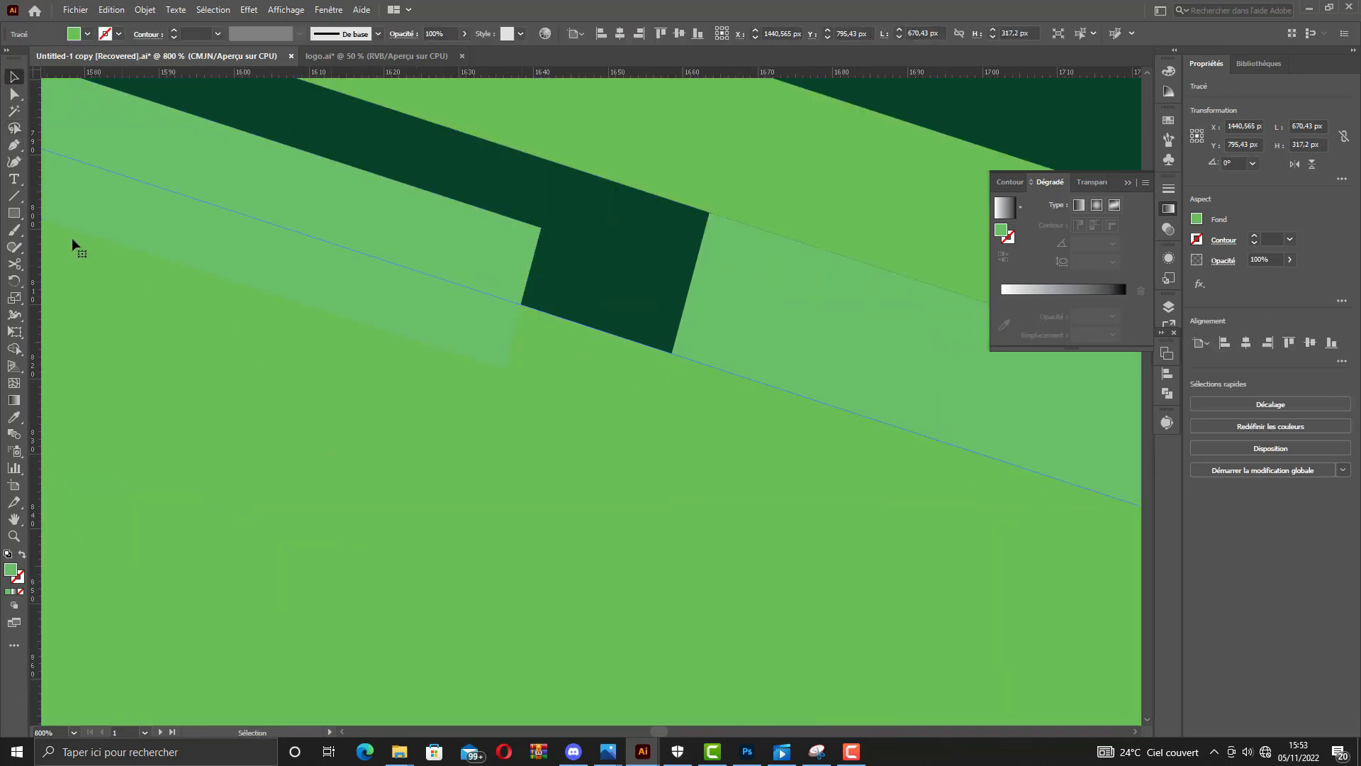
# Draw a closed four-sided connector with the Pen tool between the facing ends of the long and short stripe pieces.
pyautogui.click(503, 368)
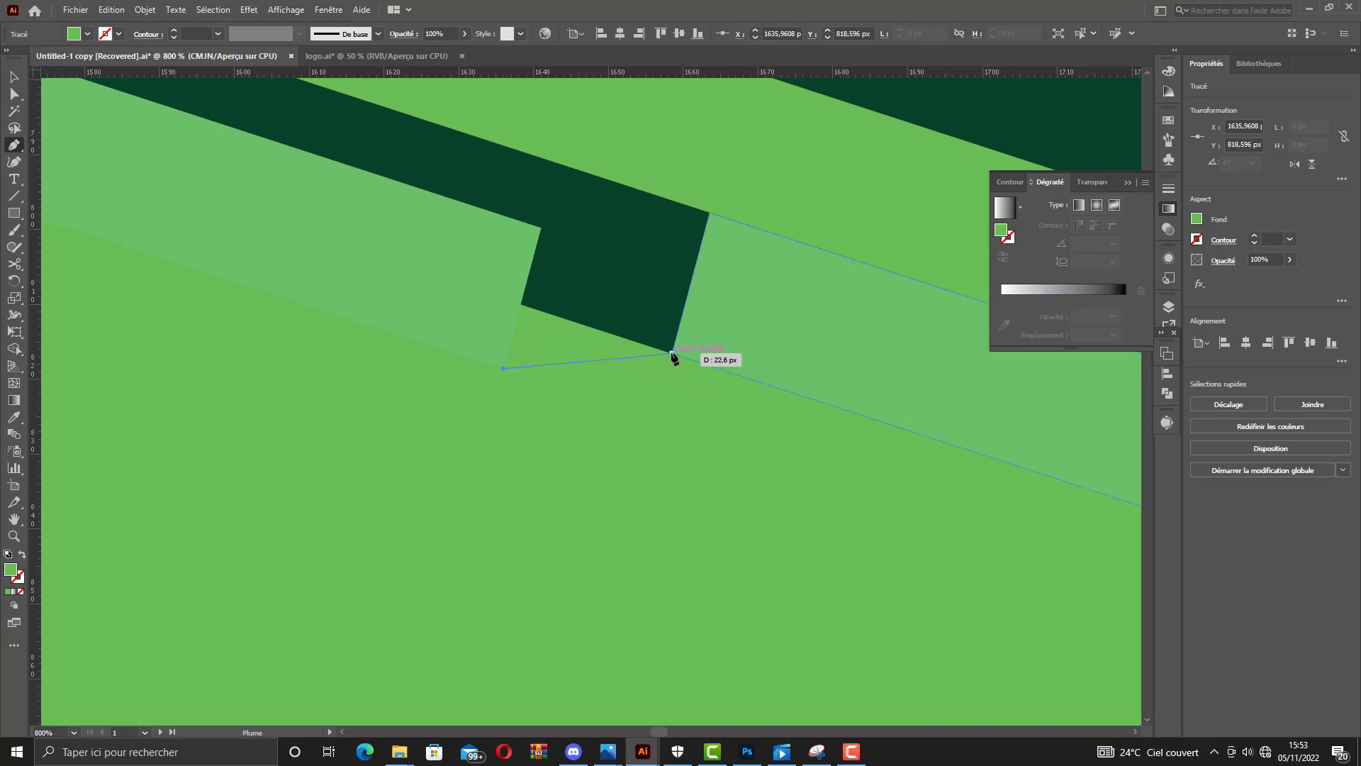
pyautogui.click(672, 353)
pyautogui.click(709, 213)
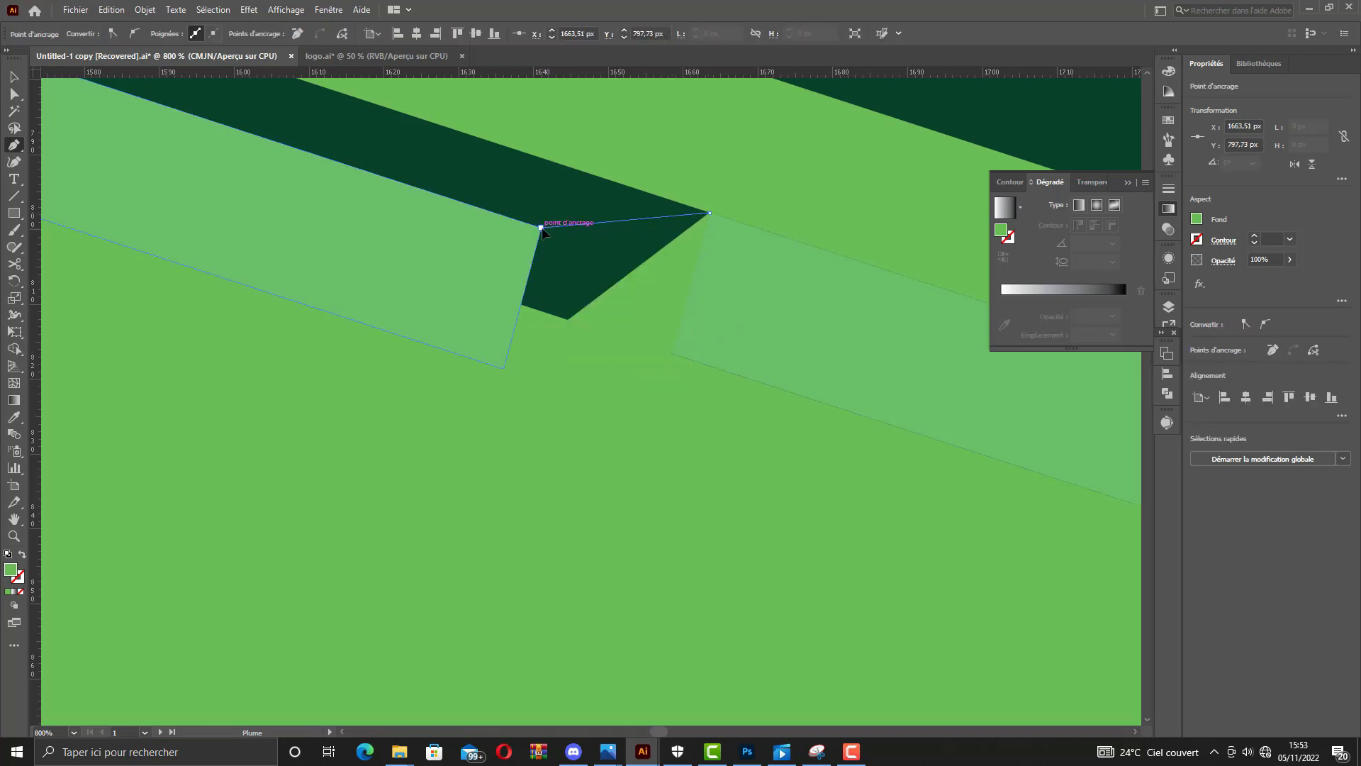
pyautogui.click(541, 228)
pyautogui.click(503, 369)
pyautogui.press('v')
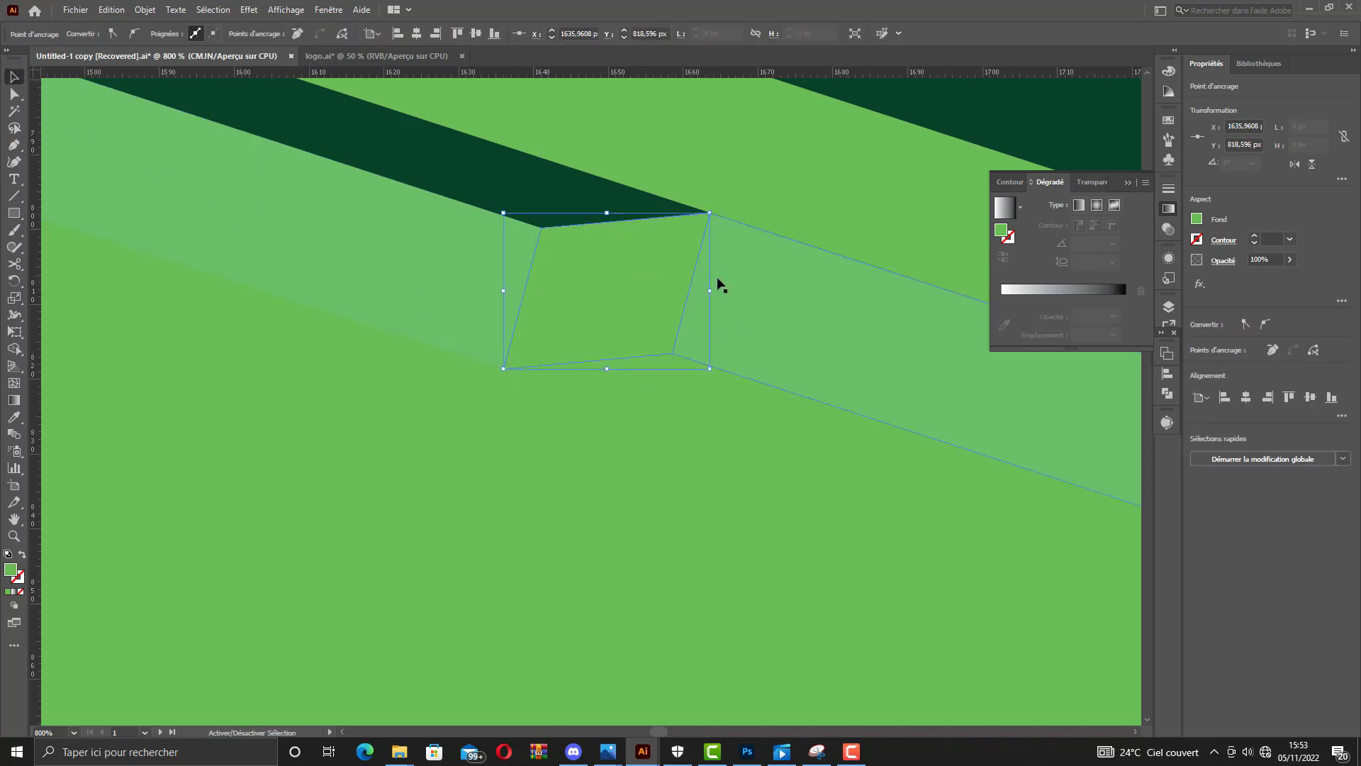
# Fill the original dark stripe under the split pieces with light green sampled from the wide chest stripe using the Eyedropper.
pyautogui.click(431, 268)
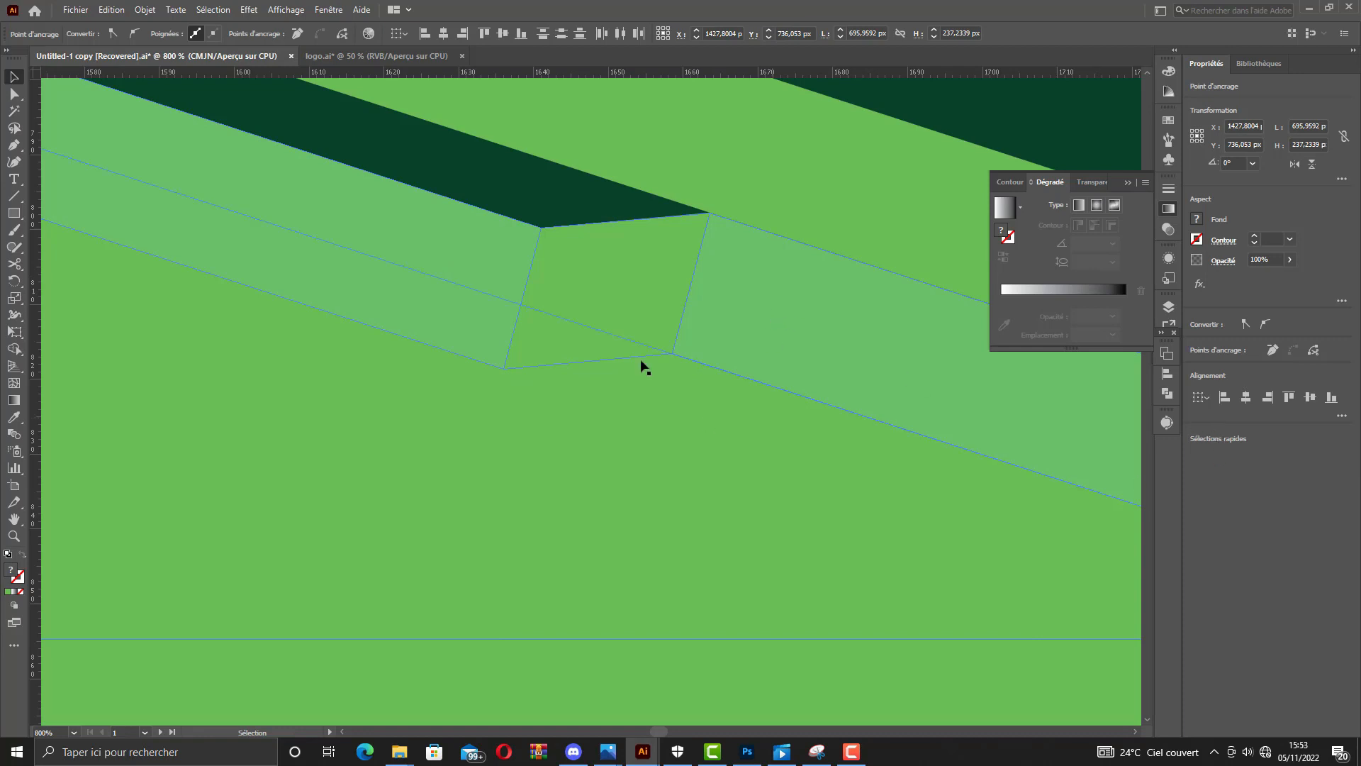
pyautogui.scroll(-4, 539, 405)
pyautogui.click(553, 358)
pyautogui.click(19, 416)
pyautogui.click(147, 403)
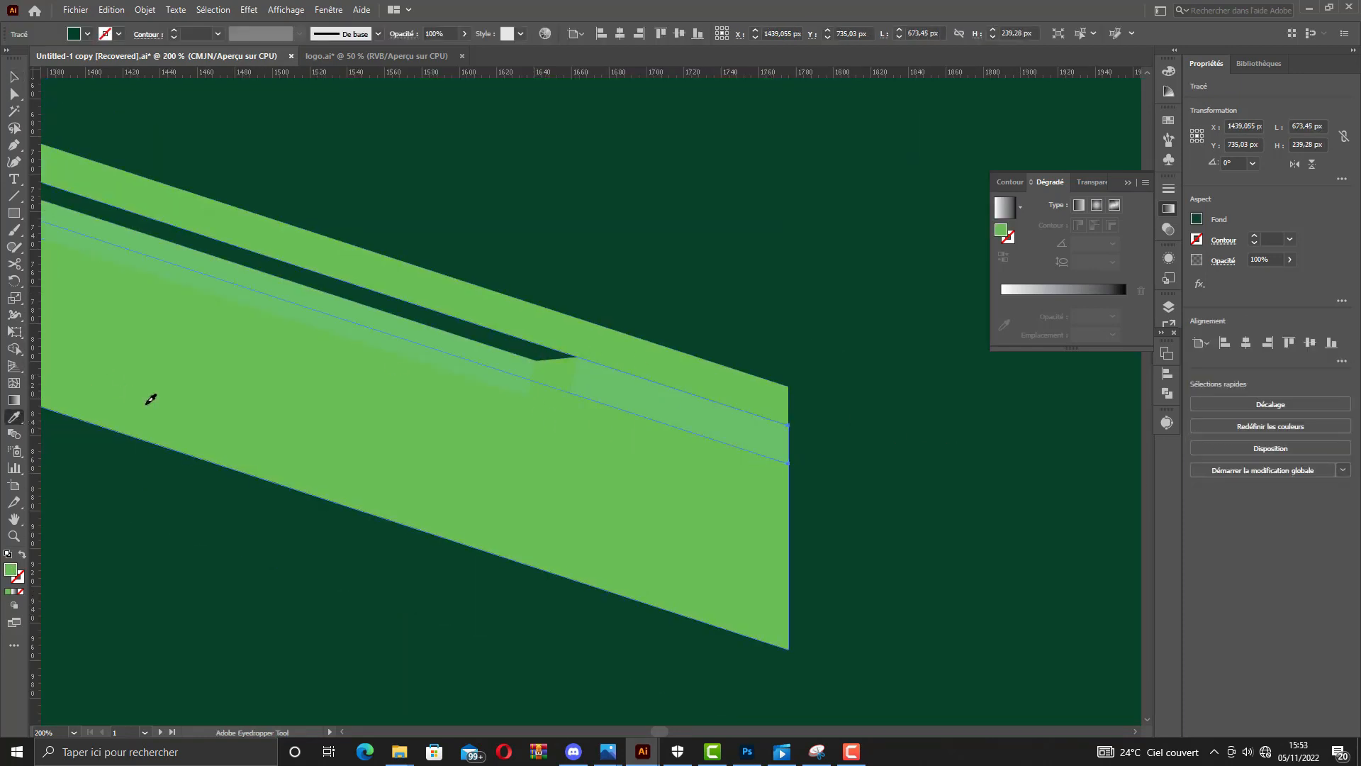
pyautogui.click(150, 399)
# Select the short end piece, the connector and the long piece, and unite them into one stepped stripe.
pyautogui.click(14, 78)
pyautogui.click(644, 389)
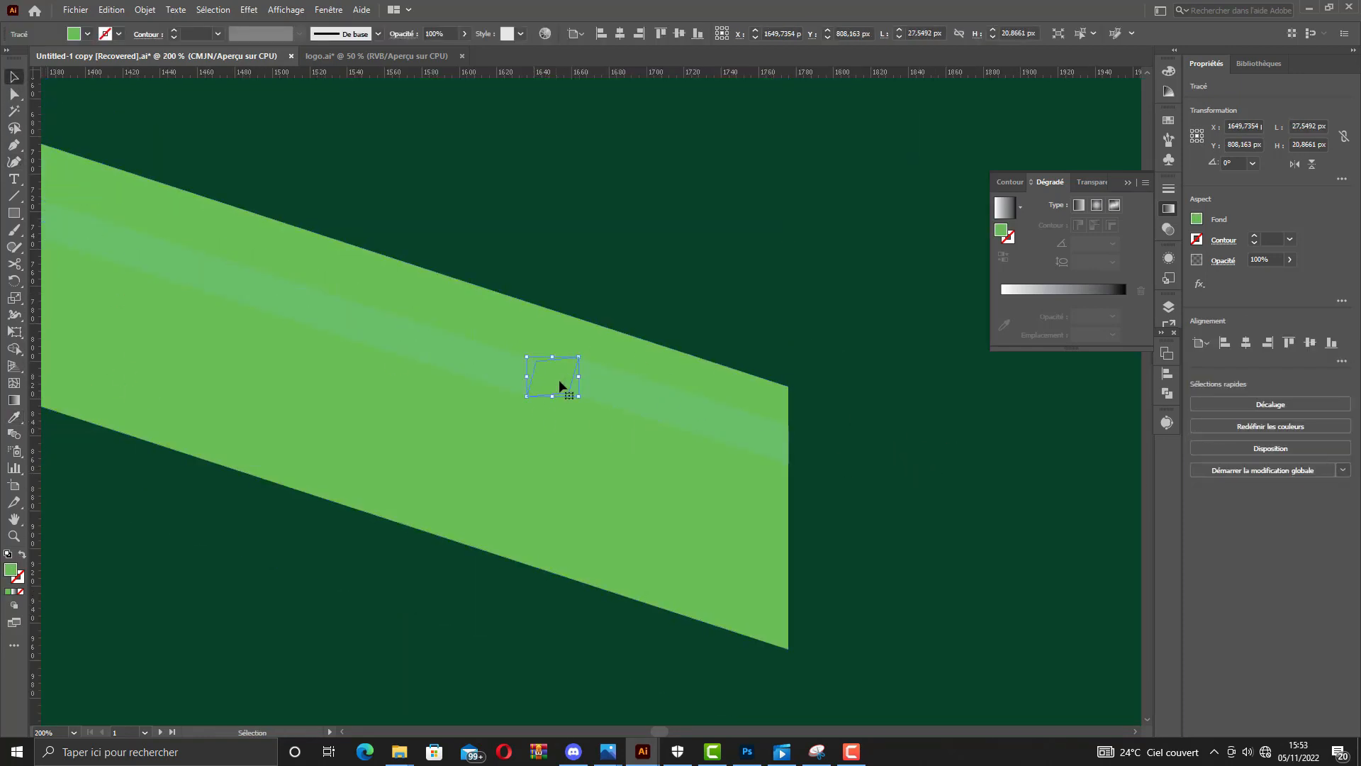
pyautogui.keyDown('shift'); pyautogui.click(559, 380); pyautogui.keyUp('shift')
pyautogui.click(1198, 402)
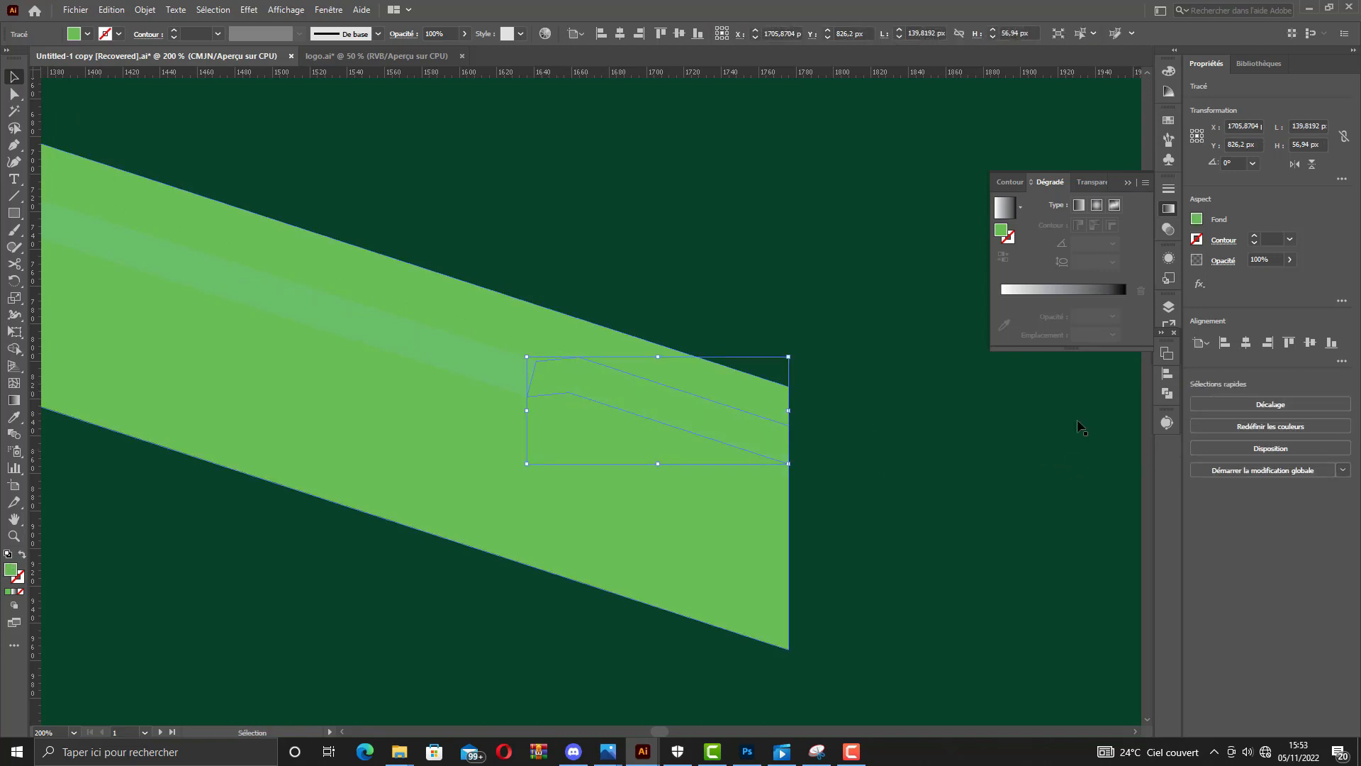
pyautogui.keyDown('shift'); pyautogui.click(484, 374); pyautogui.keyUp('shift')
# Fill the stepped chest stripe with dark green sampled from the jersey body, and deselect it.
pyautogui.press('i')
pyautogui.click(543, 381)
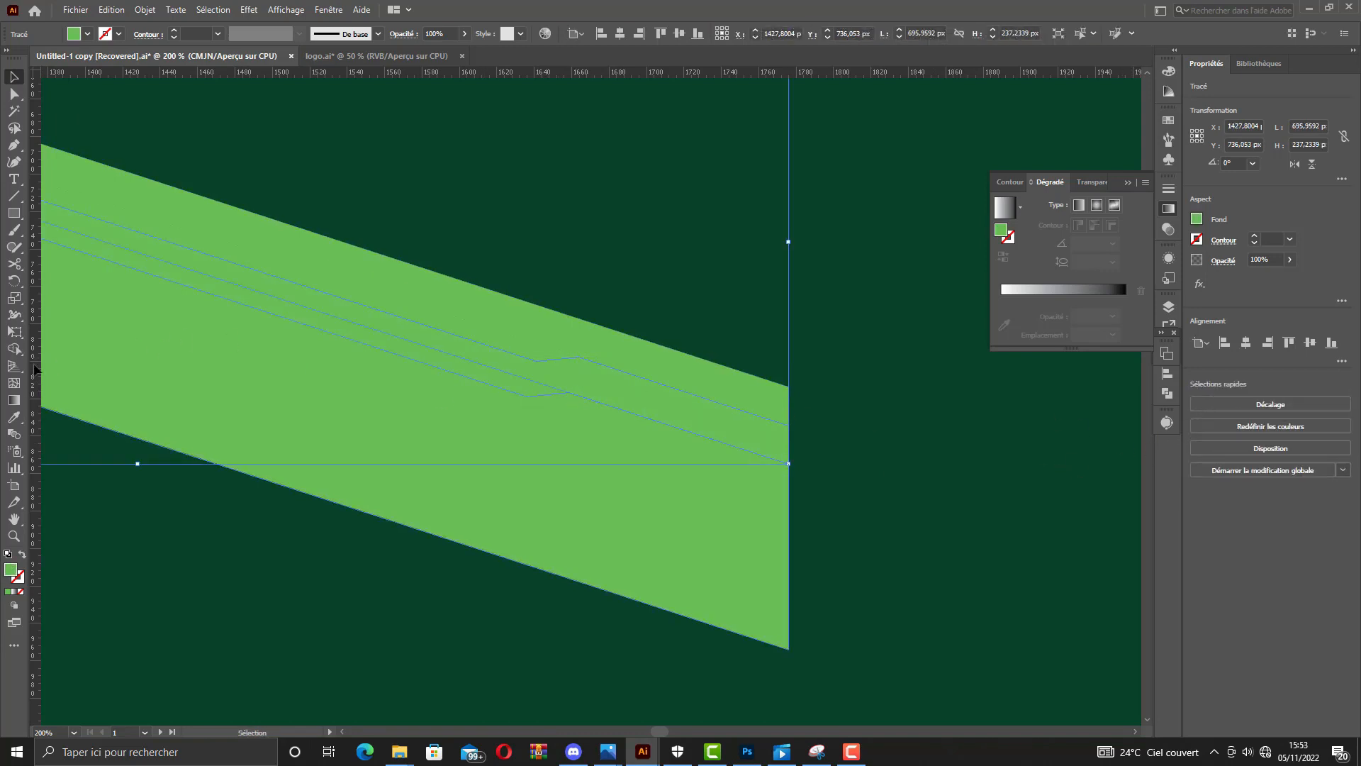
pyautogui.click(508, 186)
pyautogui.scroll(-2, 583, 199)
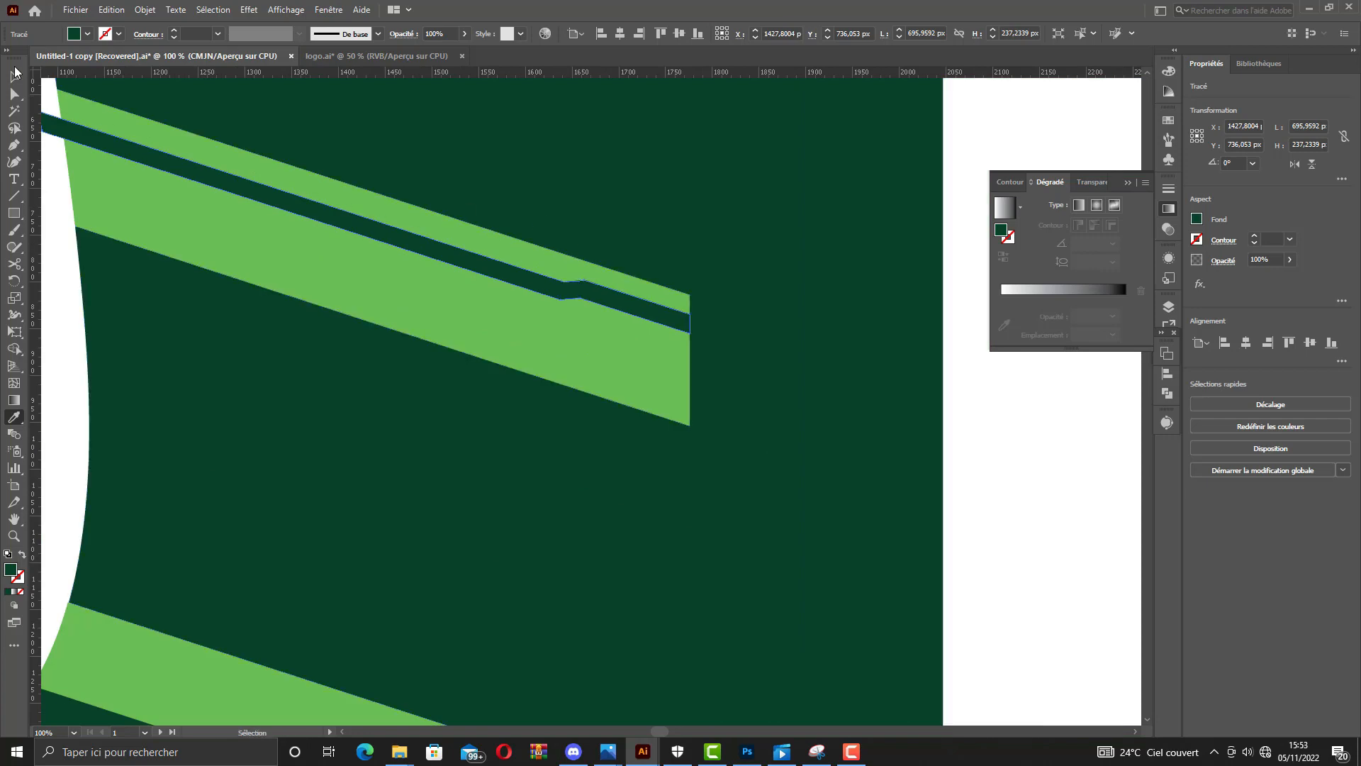
pyautogui.click(14, 76)
pyautogui.click(1014, 434)
# Draw a dark green rectangle of about 330 by 42 px beside the jersey, rotate it to 342° and deselect it.
pyautogui.scroll(-2, 944, 431)
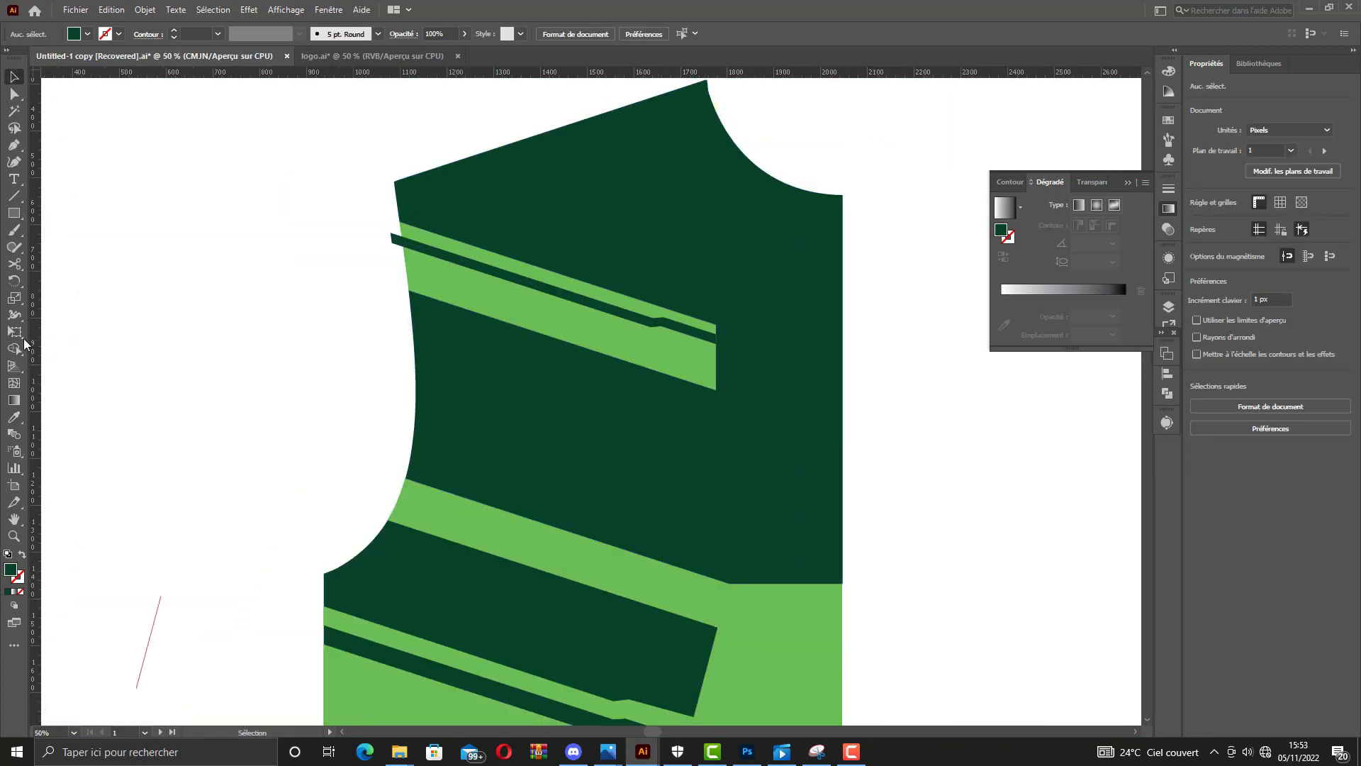
pyautogui.click(14, 213)
pyautogui.moveTo(136, 228)
pyautogui.mouseDown()
pyautogui.moveTo(231, 262)
pyautogui.moveTo(304, 244)
pyautogui.moveTo(291, 246)
pyautogui.mouseUp()
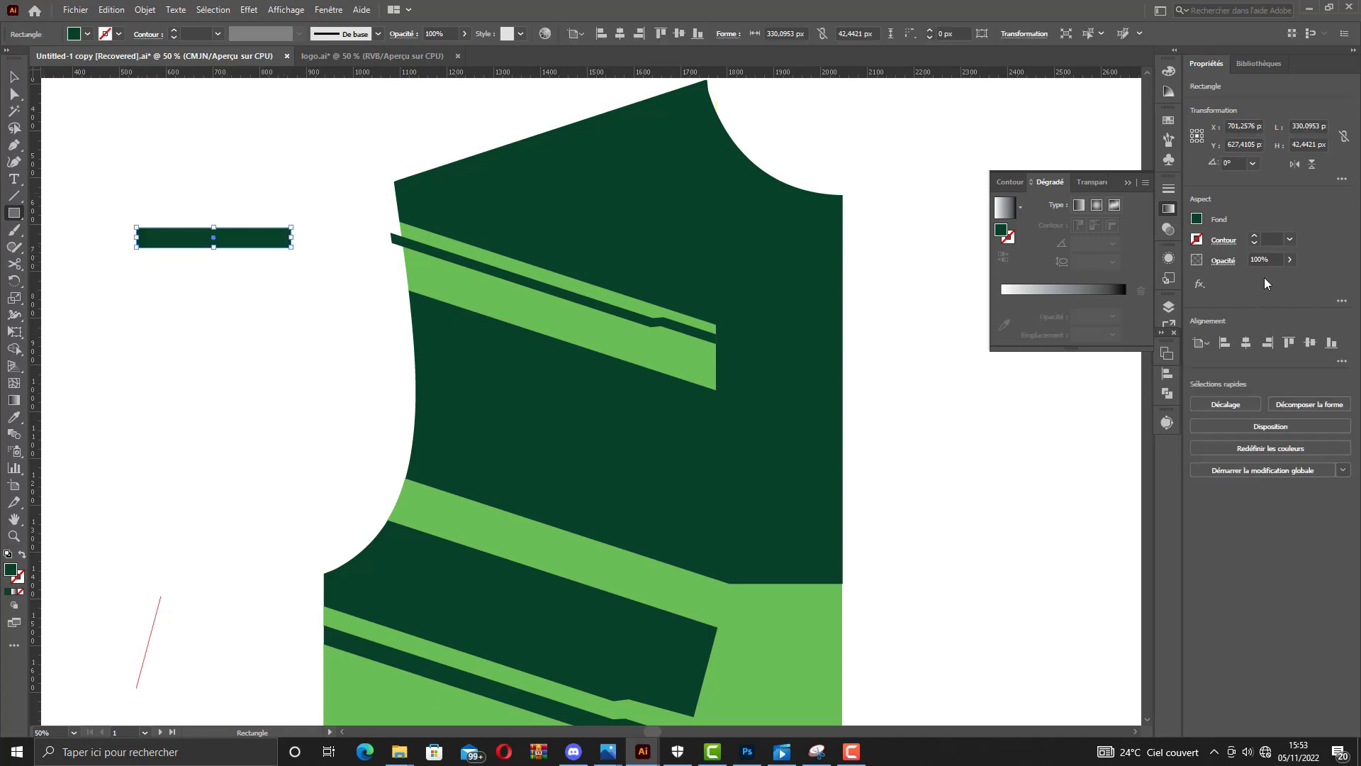
pyautogui.write('42')
pyautogui.press('Return')
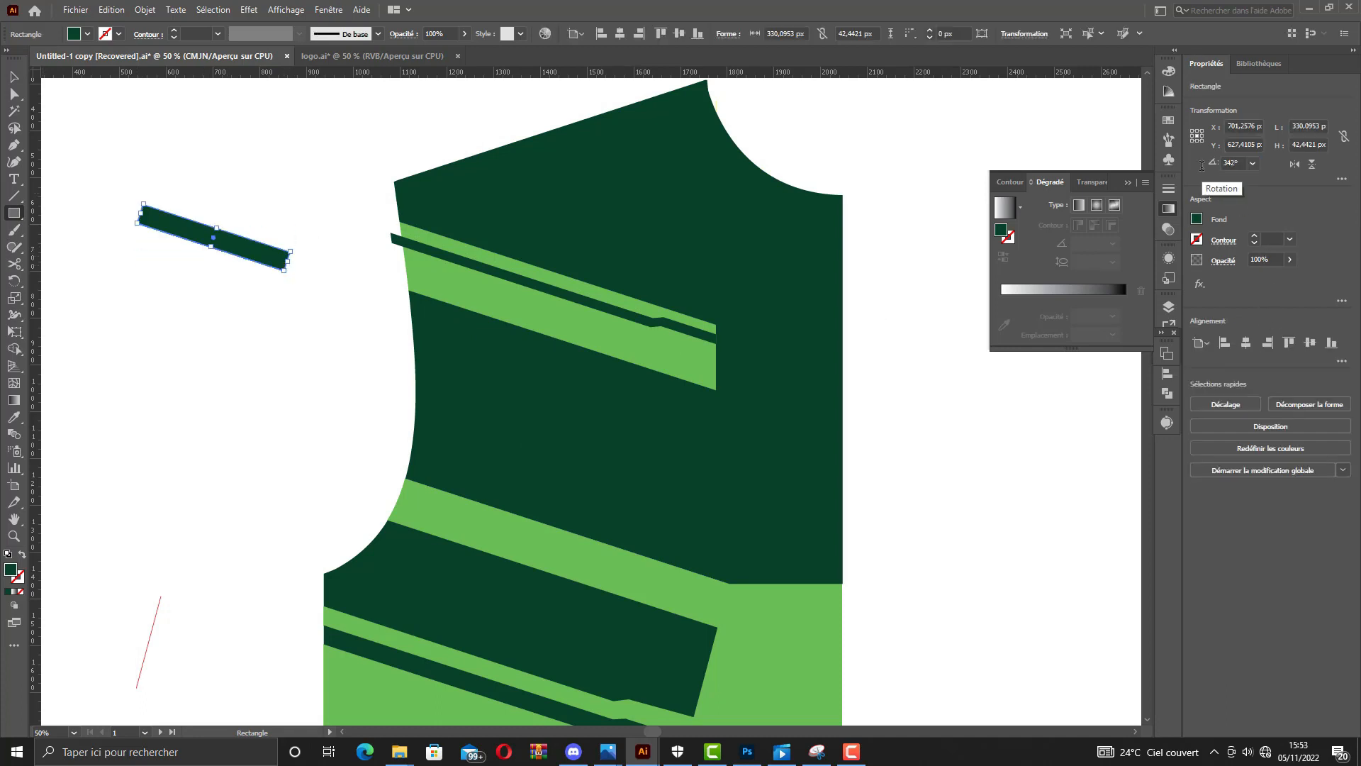
pyautogui.click(13, 74)
pyautogui.click(249, 177)
# Move the slanted rectangle onto the inner end of the upper light green stripe's top edge and thin it to about 8 px.
pyautogui.scroll(1, 250, 173)
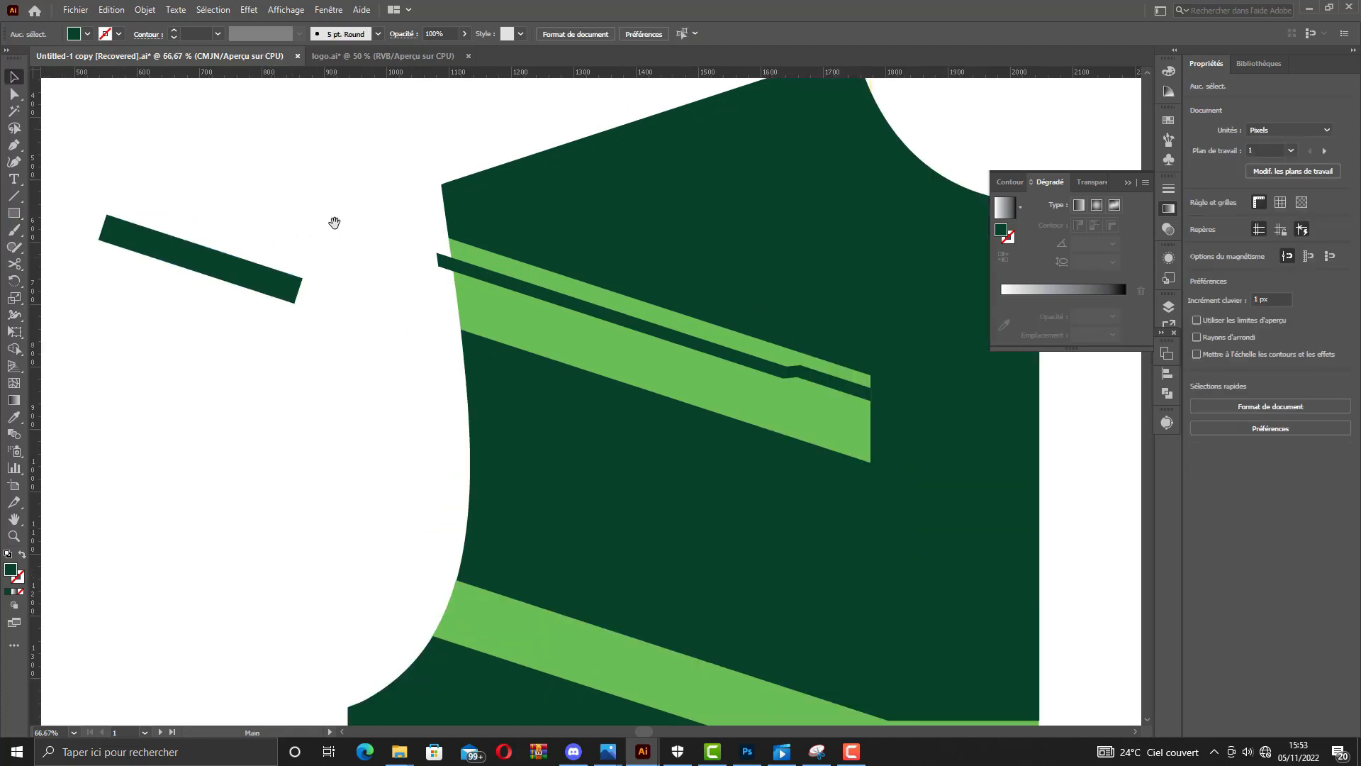
pyautogui.moveTo(334, 222); pyautogui.dragTo(207, 199)
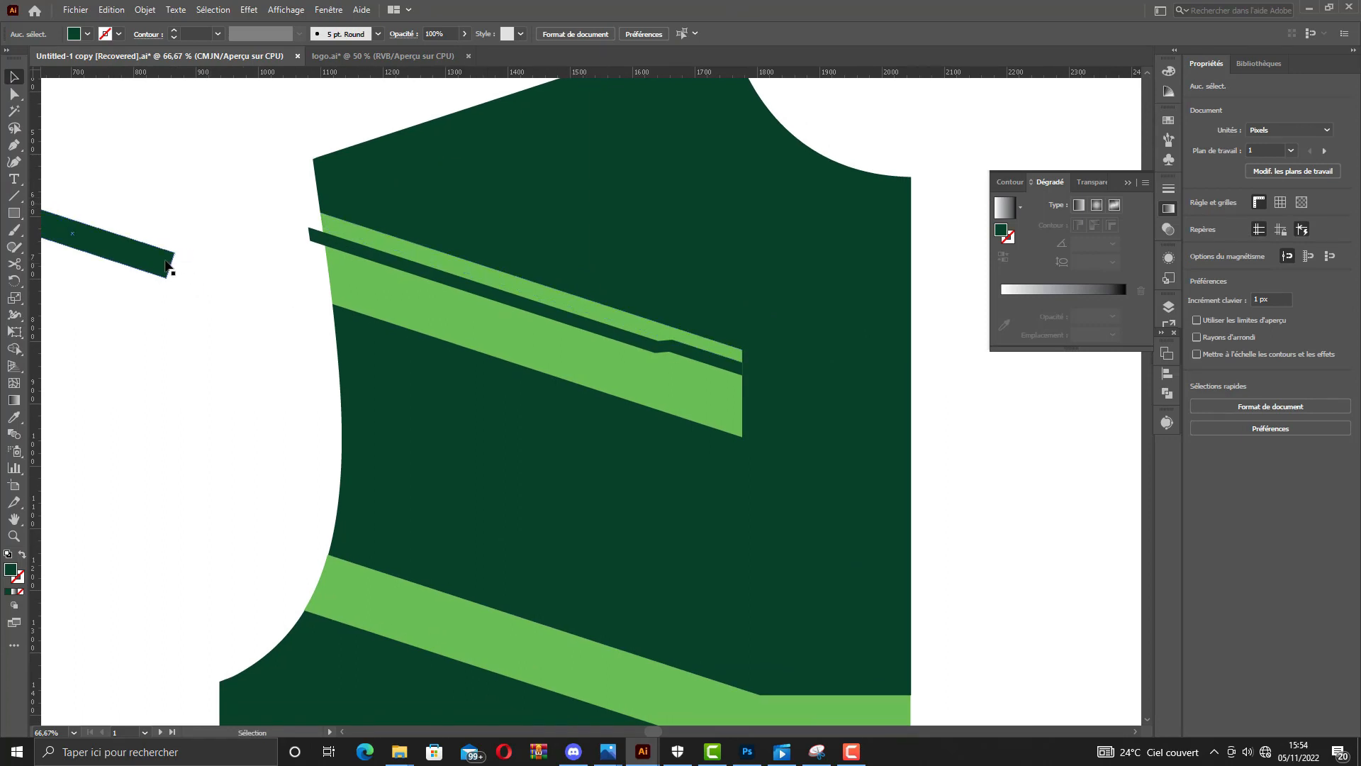
pyautogui.moveTo(167, 266); pyautogui.dragTo(868, 378)
pyautogui.scroll(2, 843, 362)
pyautogui.moveTo(783, 358); pyautogui.dragTo(687, 346)
pyautogui.scroll(3, 531, 304)
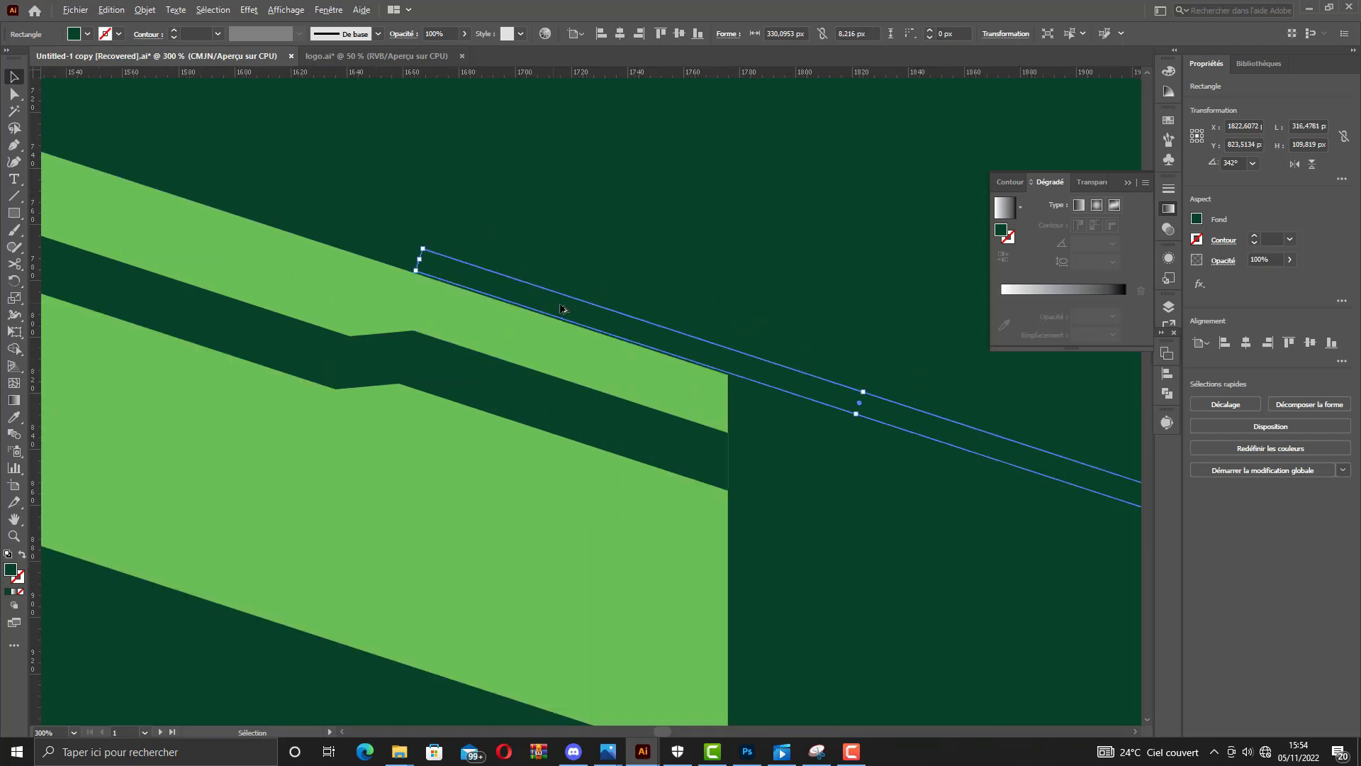
# Align the rotated dark green rectangle with the upper stripe's top edge and thicken it to about 12.6 px.
pyautogui.moveTo(561, 301); pyautogui.dragTo(569, 310)
pyautogui.moveTo(955, 418); pyautogui.dragTo(958, 406)
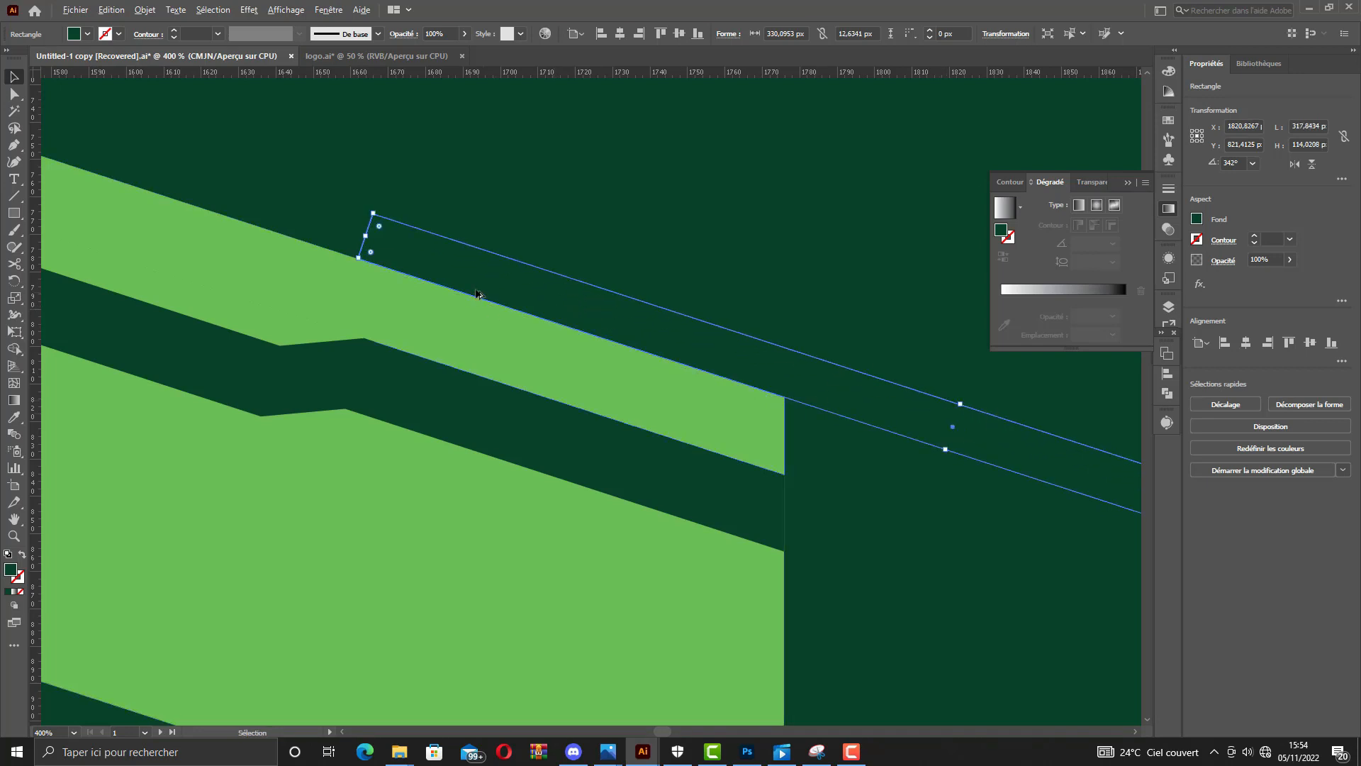
# Lock the large dark green background shape behind the stripes.
pyautogui.scroll(-4, 657, 383)
pyautogui.click(655, 380)
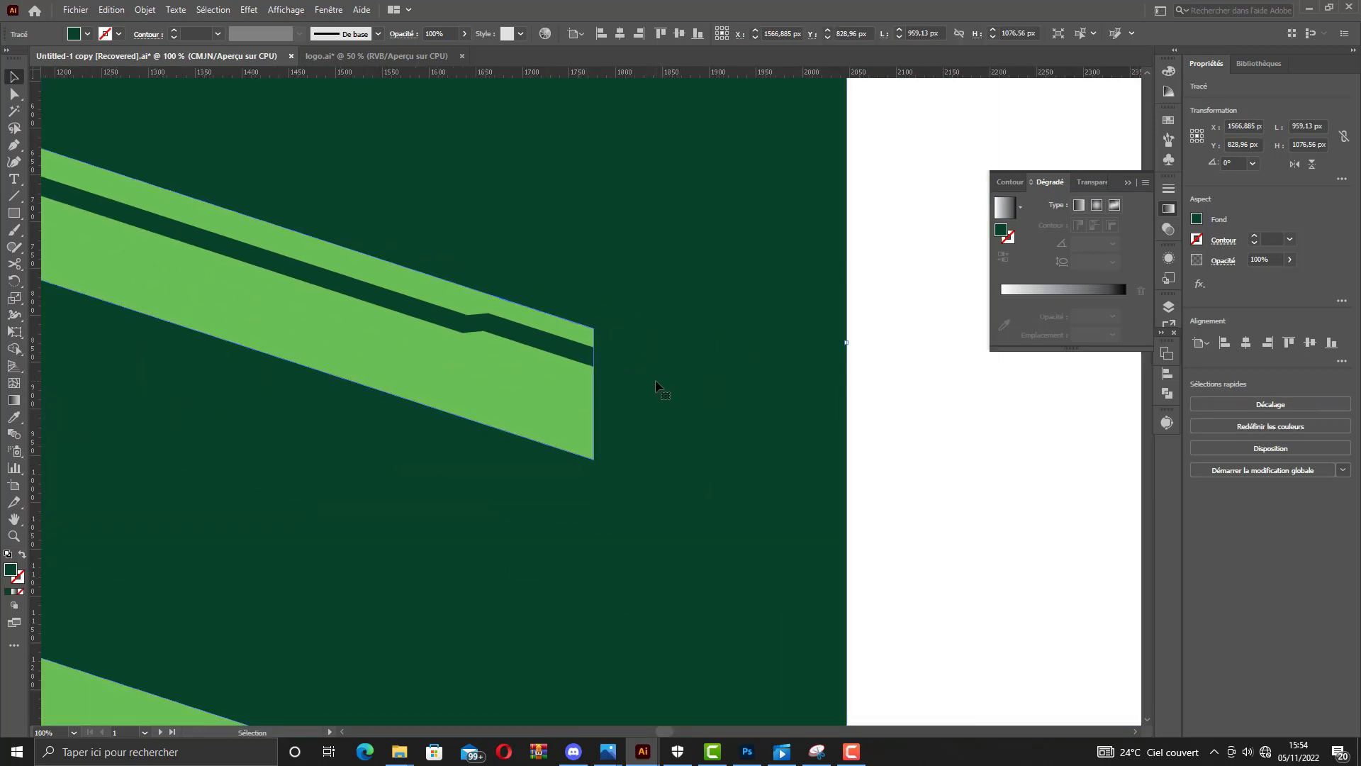
pyautogui.hotkey('ctrl', '2')
# Recolour the rotated rectangle with the stripes' light green using the Eyedropper.
pyautogui.click(652, 336)
pyautogui.click(15, 416)
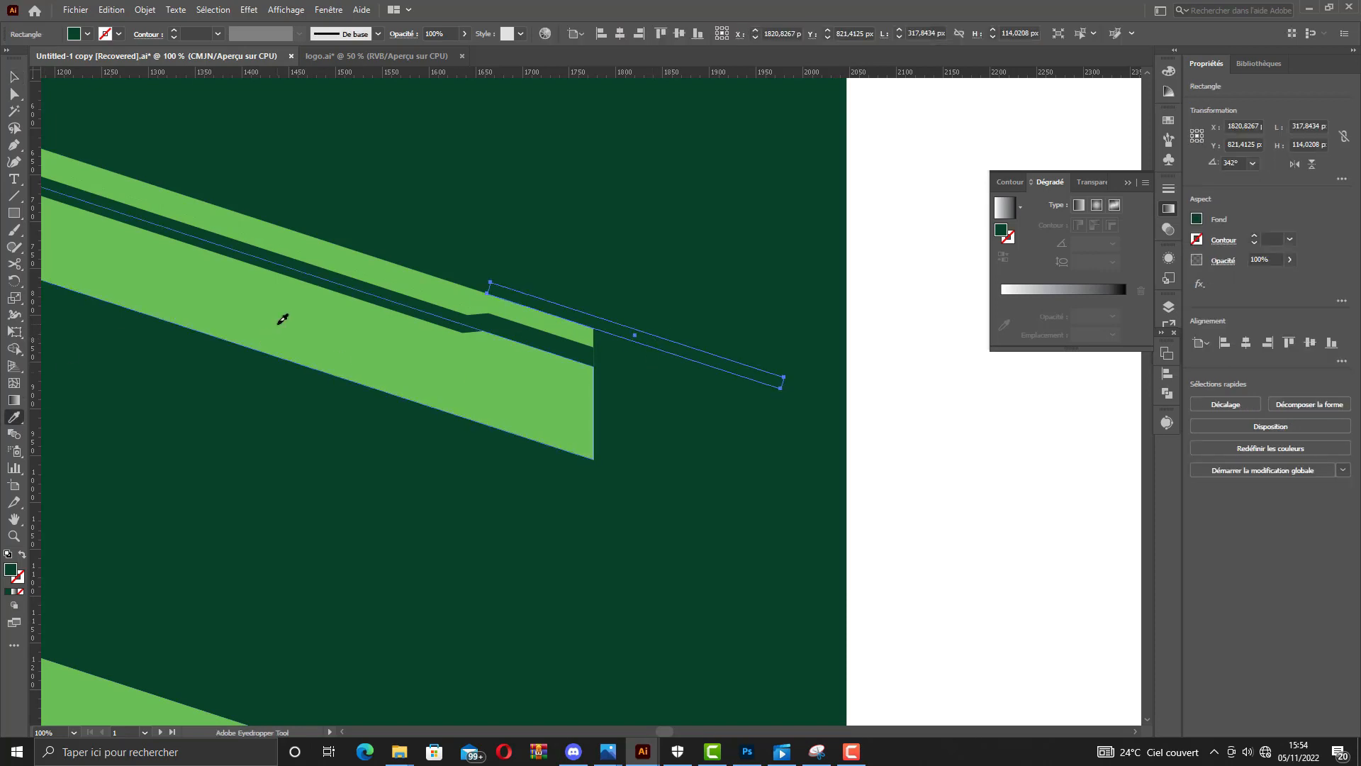
pyautogui.click(283, 312)
pyautogui.press('v')
pyautogui.click(878, 394)
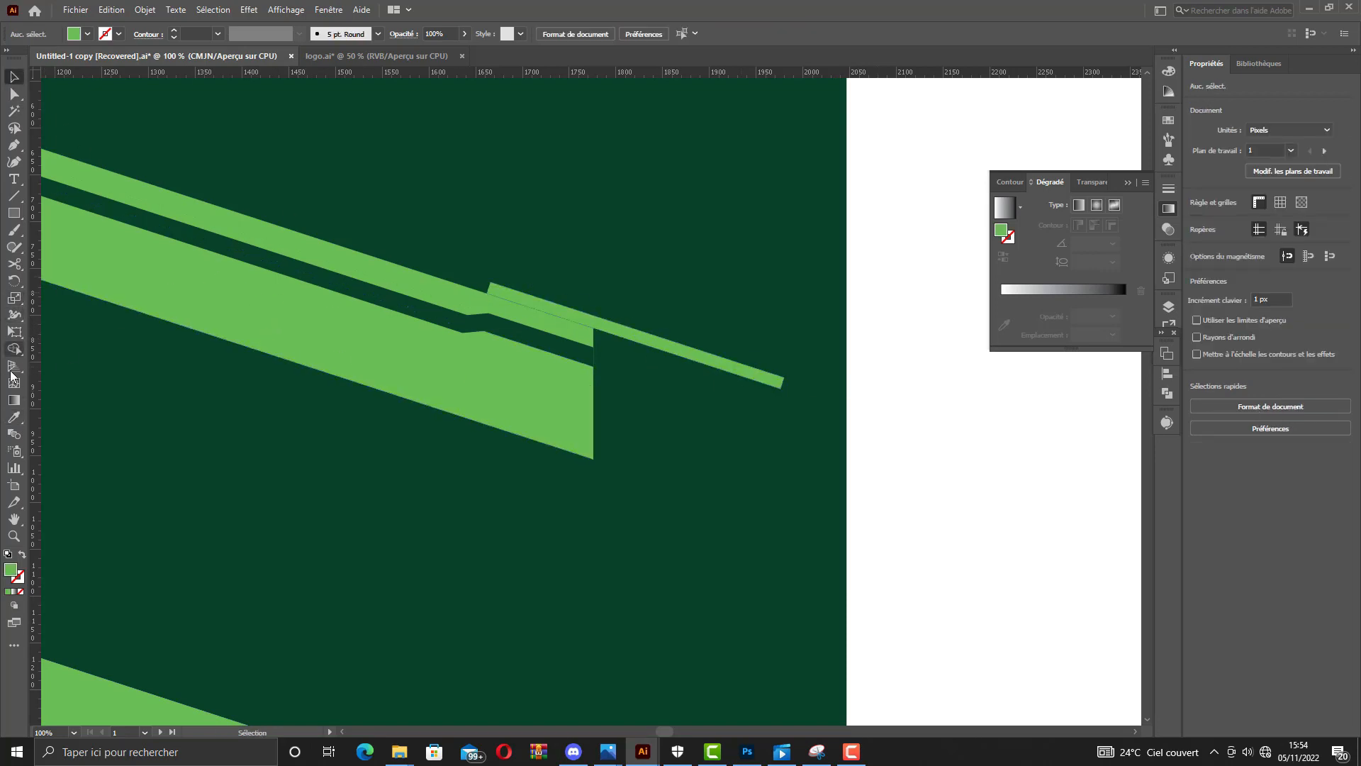
# Draw a vertical line about 388 px long through the rectangle, aligned with the stripes' straight inner end.
pyautogui.click(16, 197)
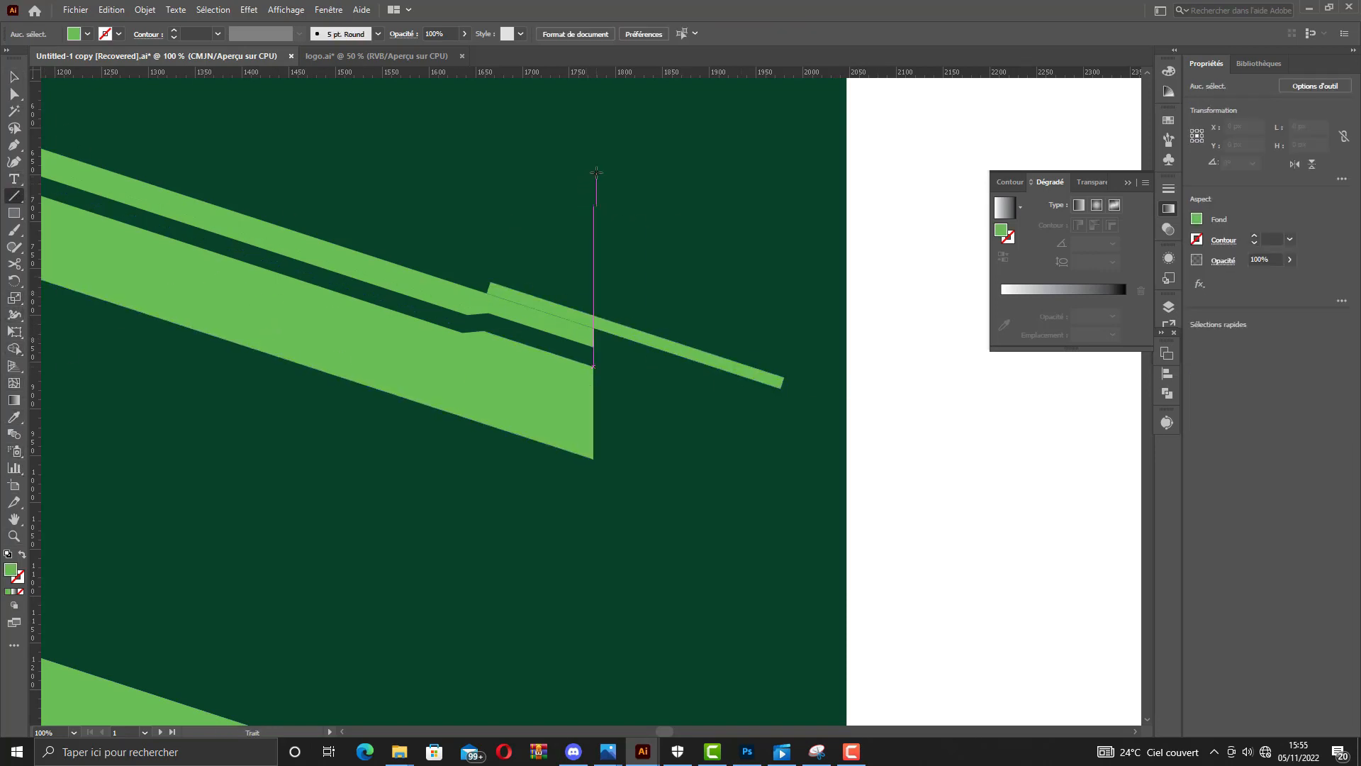
pyautogui.moveTo(593, 162); pyautogui.dragTo(594, 525)
pyautogui.press('v')
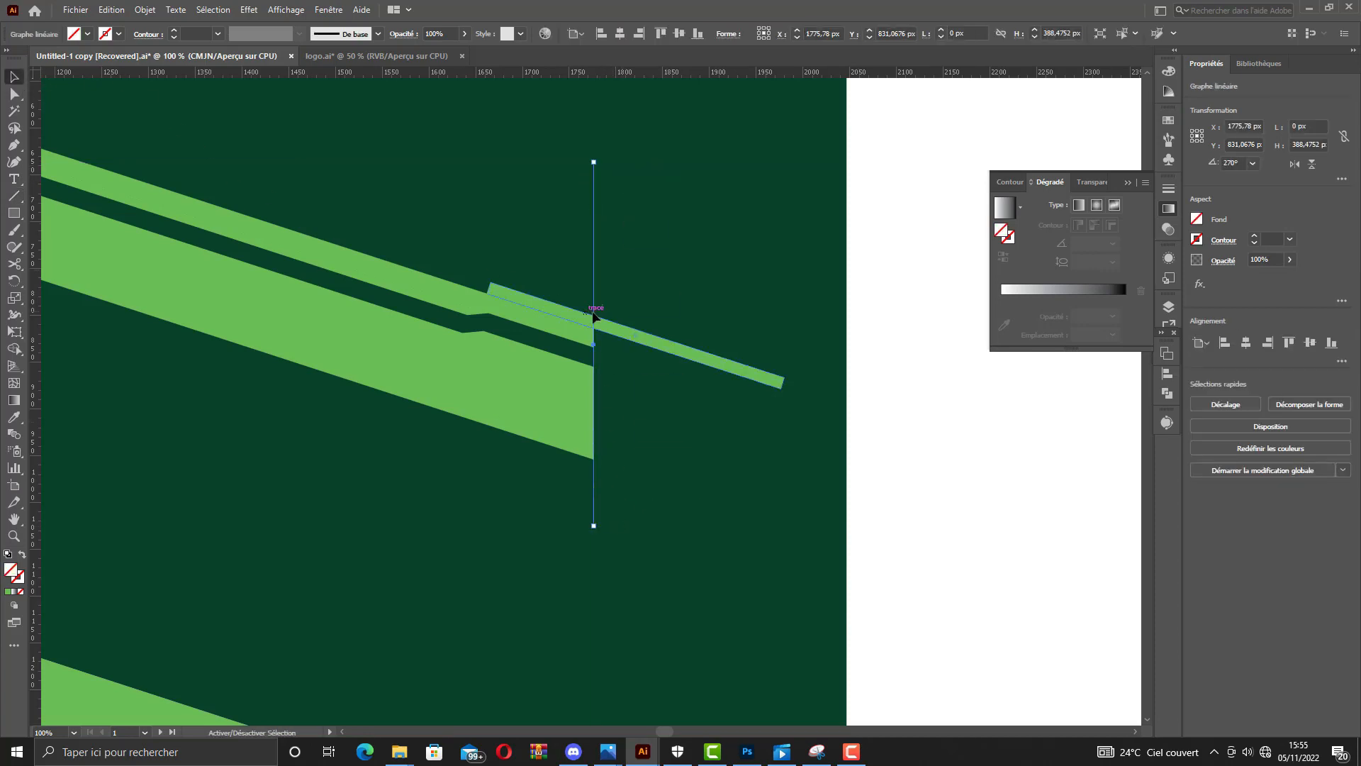
# Remove the part of the rectangle beyond the vertical line with the Shape Builder and delete the line.
pyautogui.keyDown('shift'); pyautogui.click(633, 341); pyautogui.keyUp('shift')
pyautogui.click(13, 349)
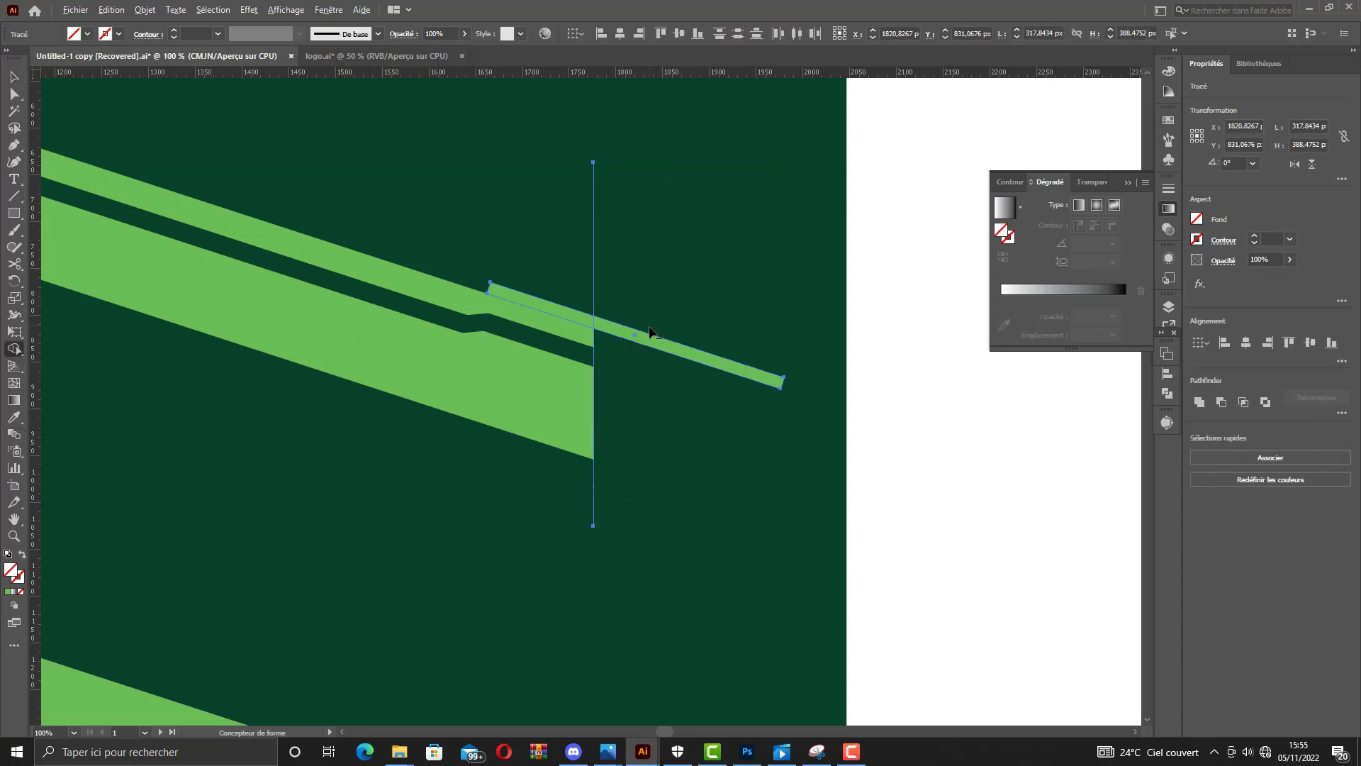
pyautogui.keyDown('alt'); pyautogui.click(646, 334); pyautogui.keyUp('alt')
pyautogui.click(13, 77)
pyautogui.click(865, 340)
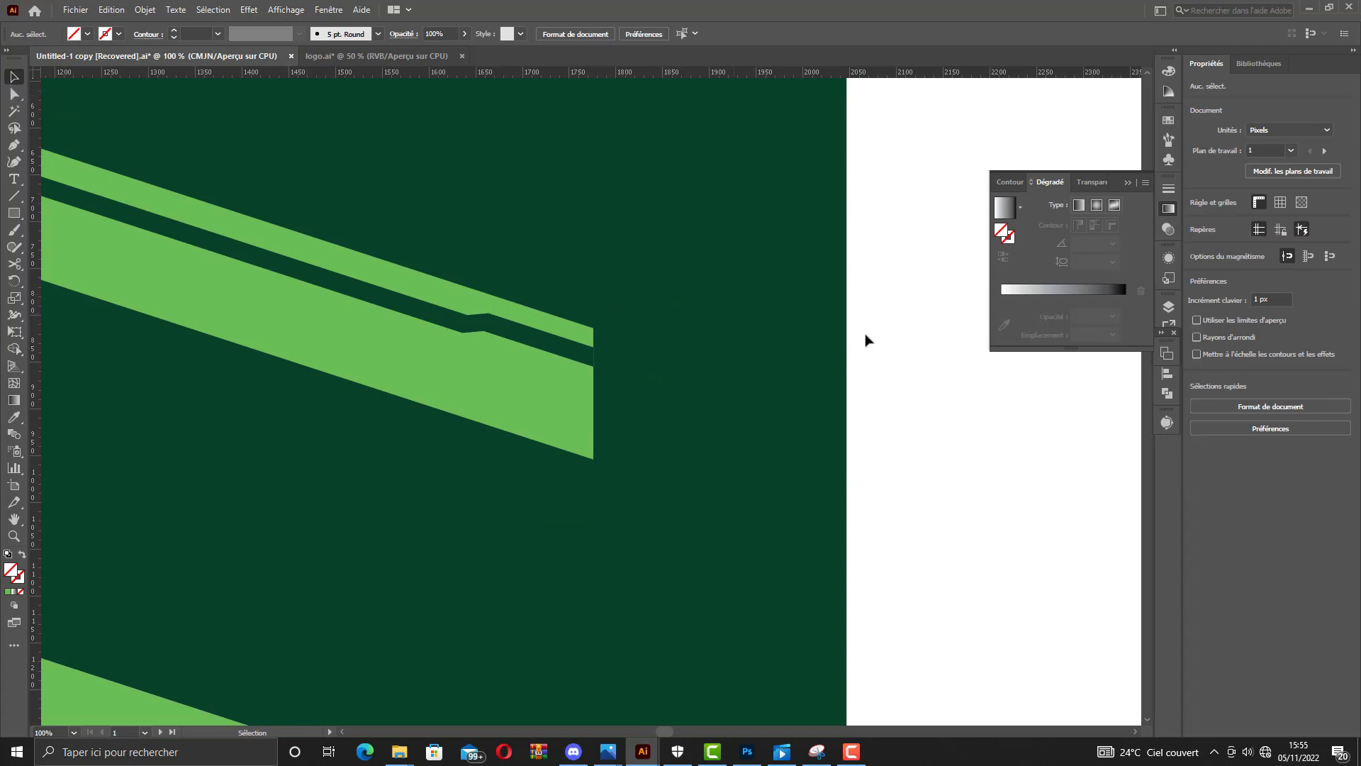
pyautogui.click(594, 260)
pyautogui.press('Delete')
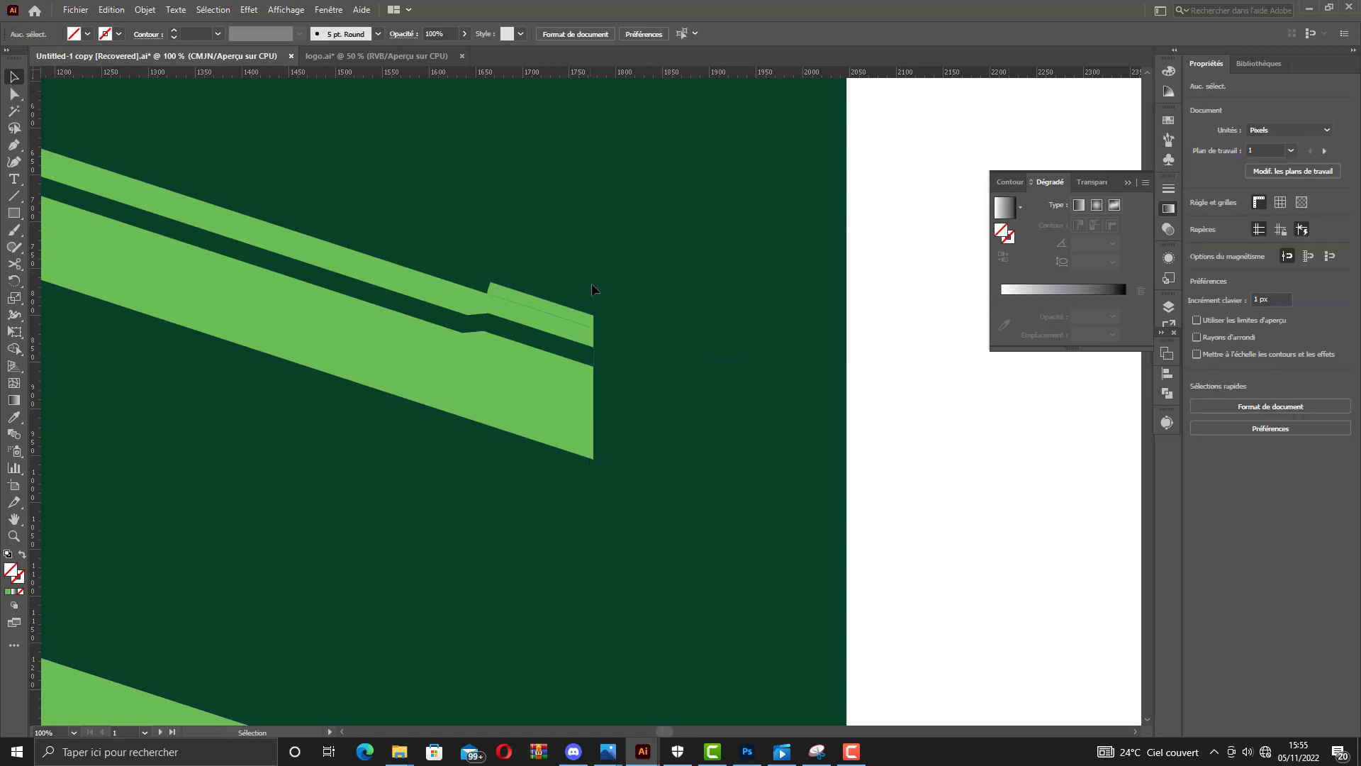
# Reshape the trimmed green piece by moving its outer corner anchors to form a short sloped transition into the upper stripe.
pyautogui.click(563, 307)
pyautogui.scroll(2, 480, 295)
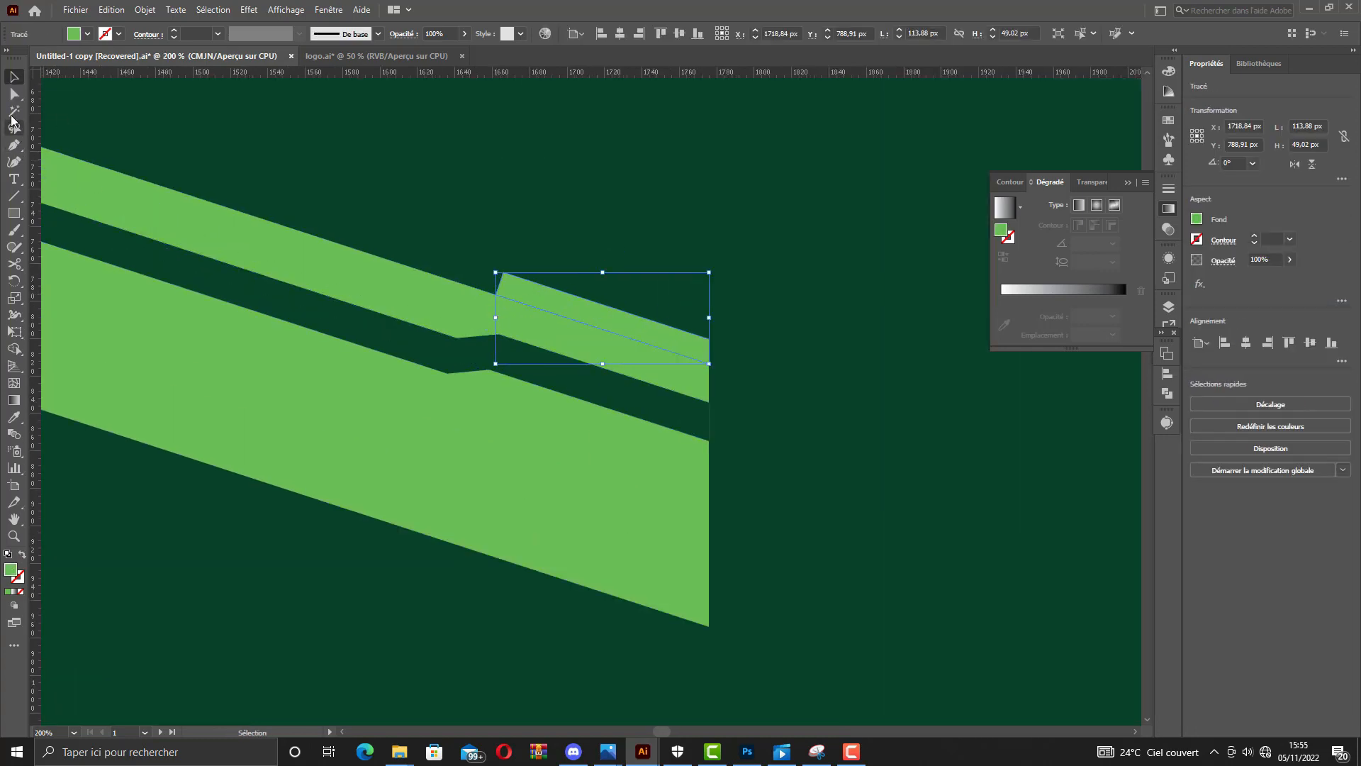
pyautogui.click(14, 94)
pyautogui.moveTo(495, 295)
pyautogui.mouseDown()
pyautogui.moveTo(450, 281)
pyautogui.moveTo(496, 279)
pyautogui.mouseUp()
pyautogui.click(393, 321)
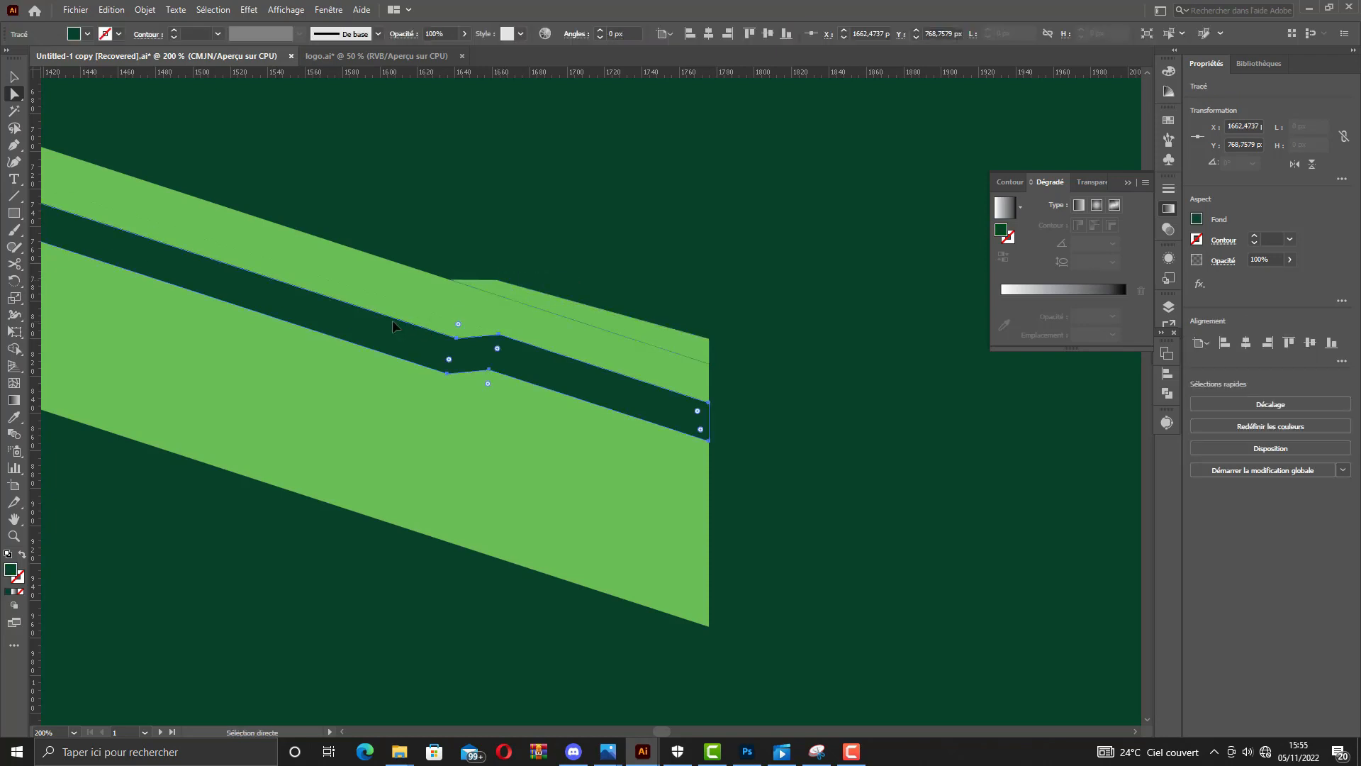
pyautogui.scroll(-2, 386, 312)
pyautogui.click(859, 335)
pyautogui.scroll(-2, 757, 323)
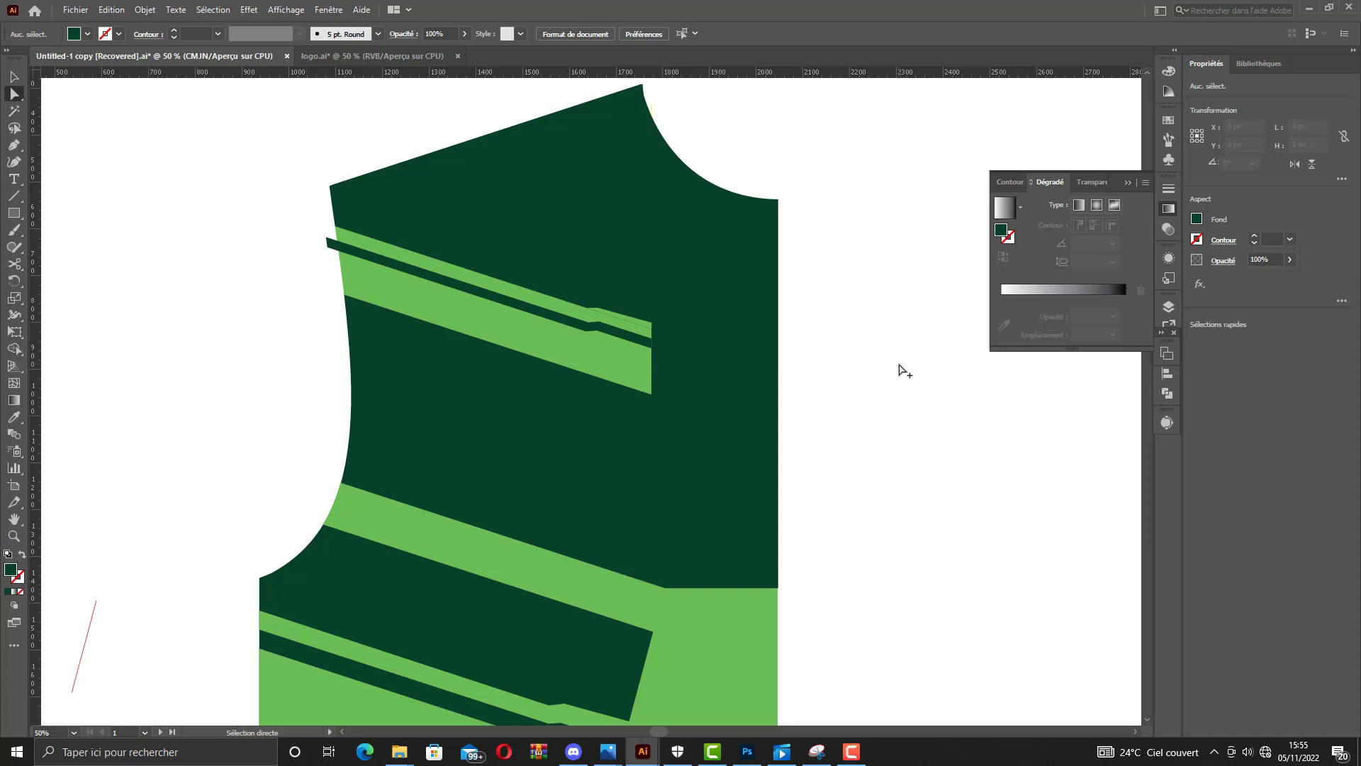
pyautogui.scroll(1, 361, 352)
# Unite the raised green piece with the wide lower light green stripe.
pyautogui.click(729, 313)
pyautogui.scroll(3, 716, 326)
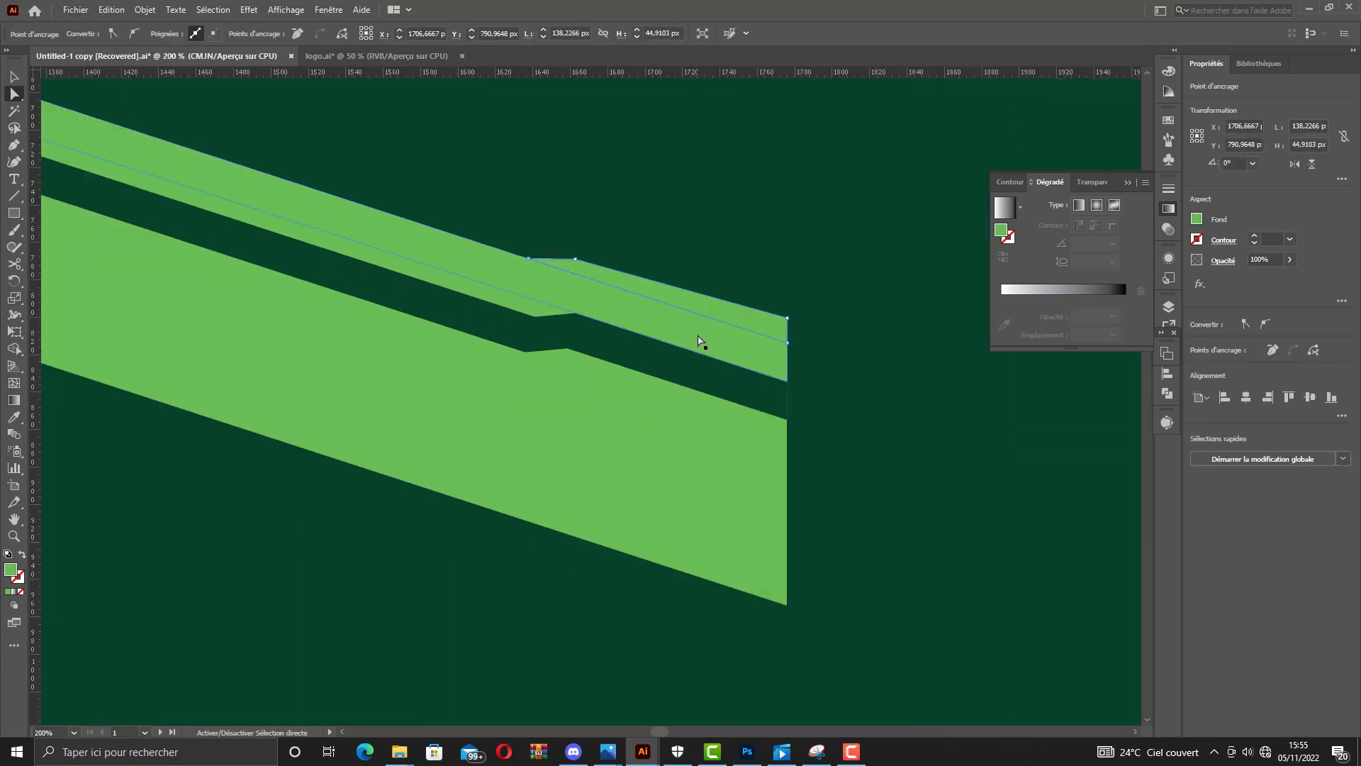
pyautogui.click(698, 341)
pyautogui.click(15, 78)
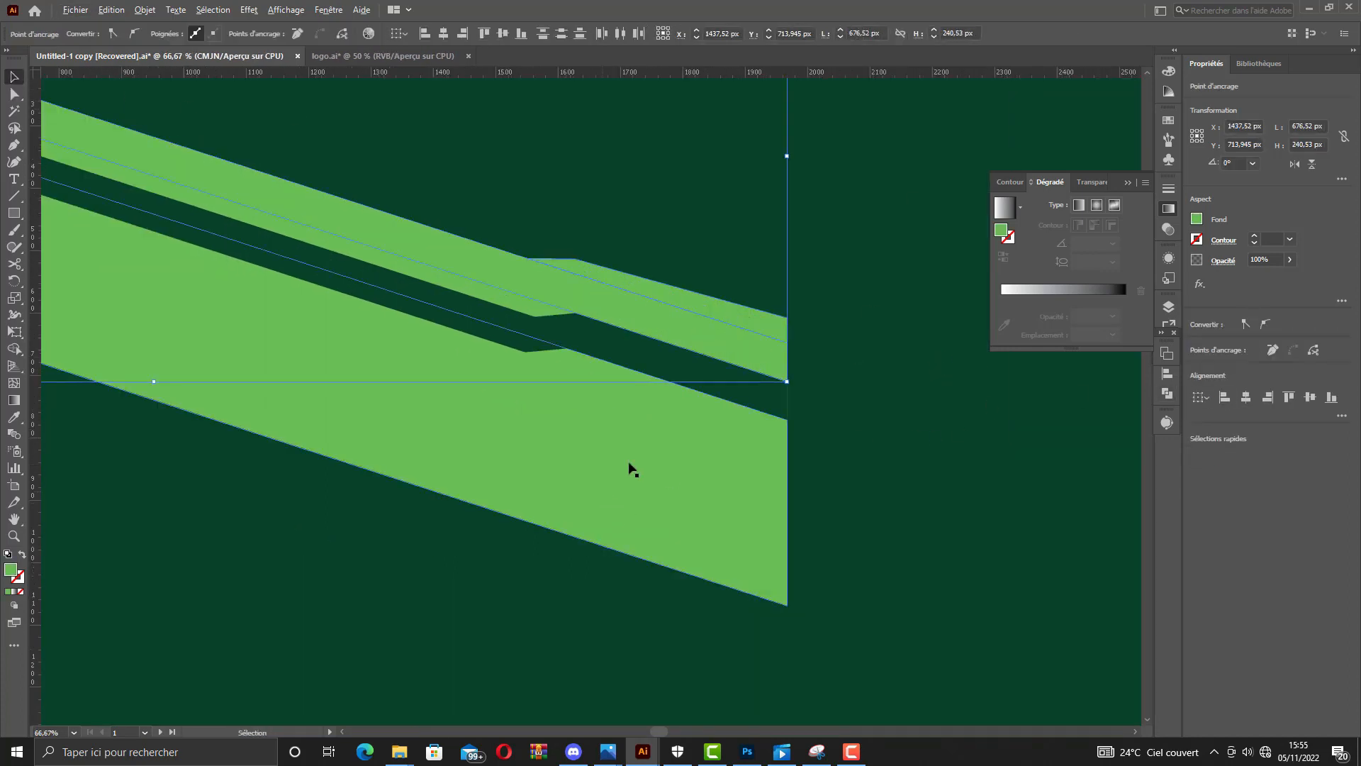
pyautogui.scroll(-4, 630, 468)
pyautogui.click(631, 456)
pyautogui.keyDown('shift'); pyautogui.click(631, 456); pyautogui.keyUp('shift')
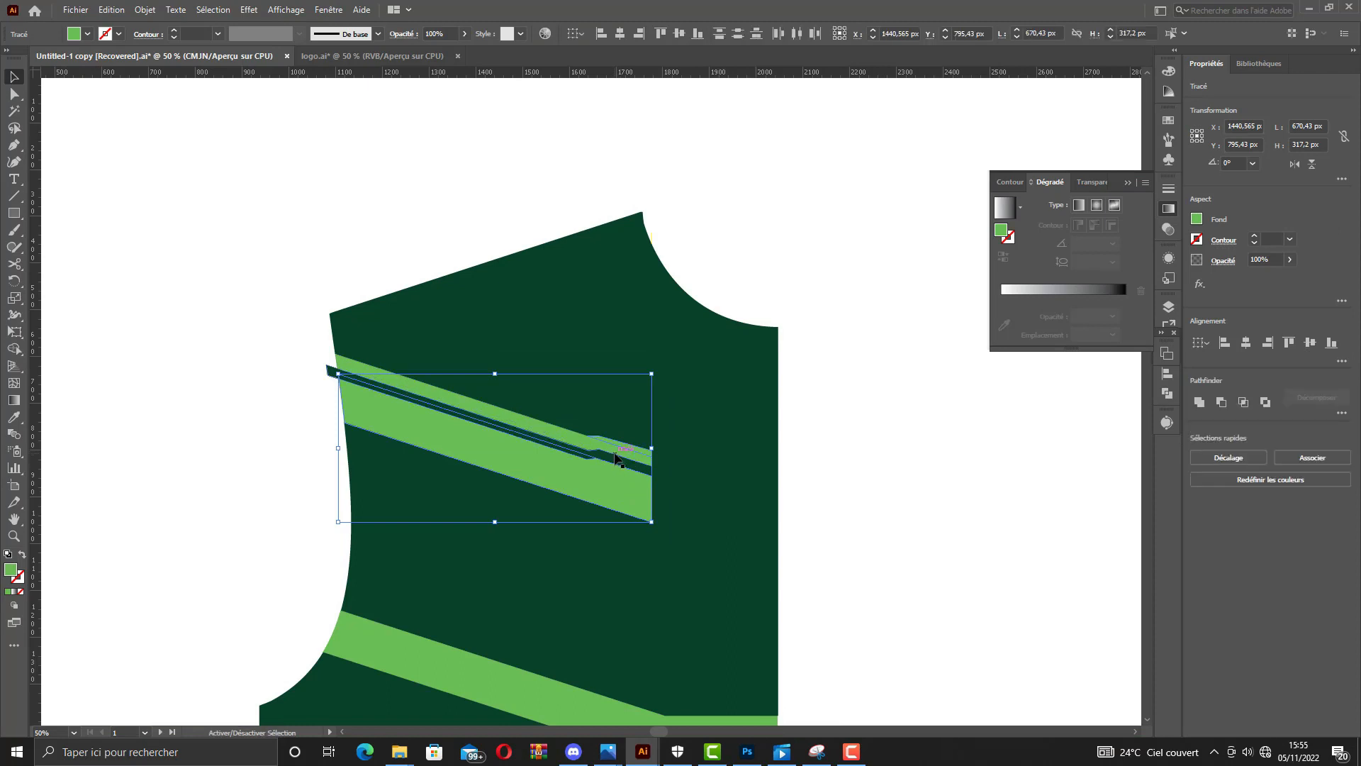
pyautogui.click(1209, 402)
pyautogui.click(929, 483)
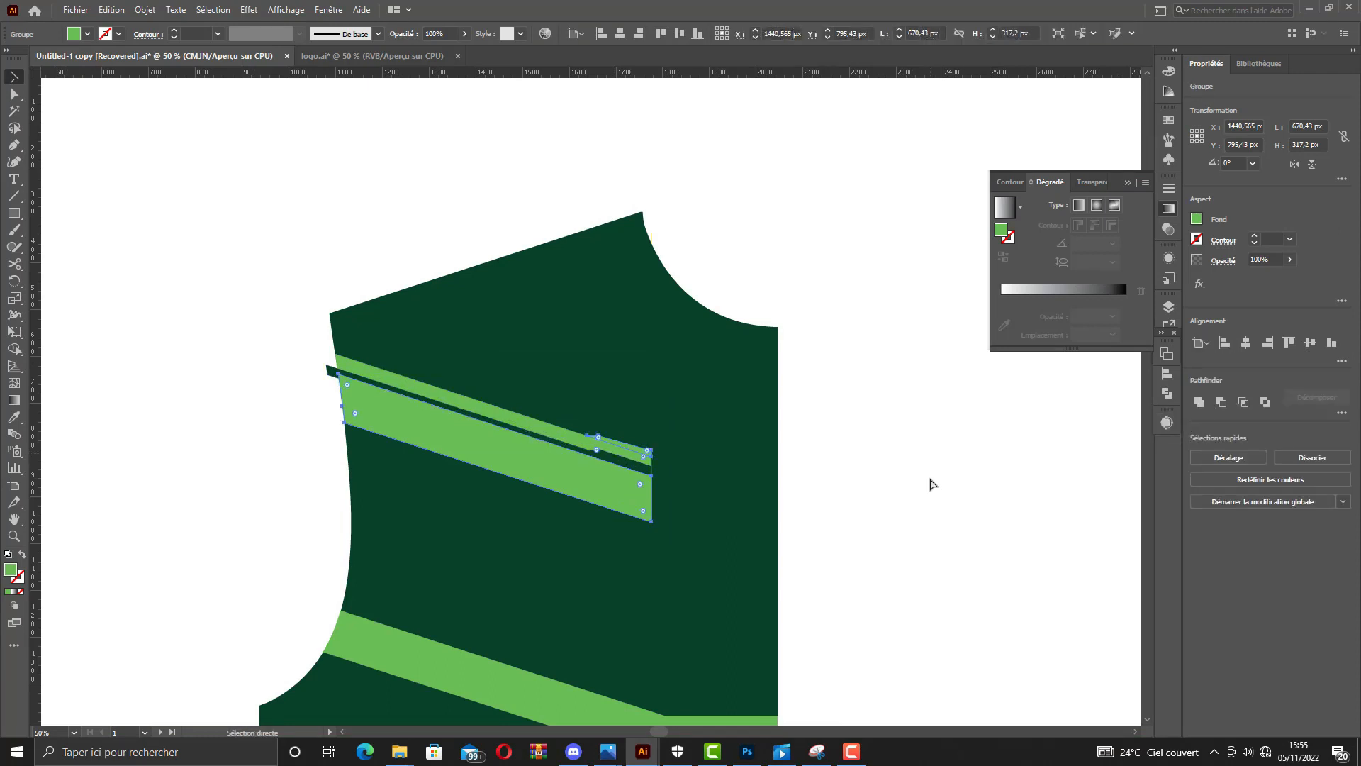
# Bring the narrow dark green stripe to the front of the light green stripes.
pyautogui.rightClick(327, 367)
pyautogui.moveTo(462, 627)
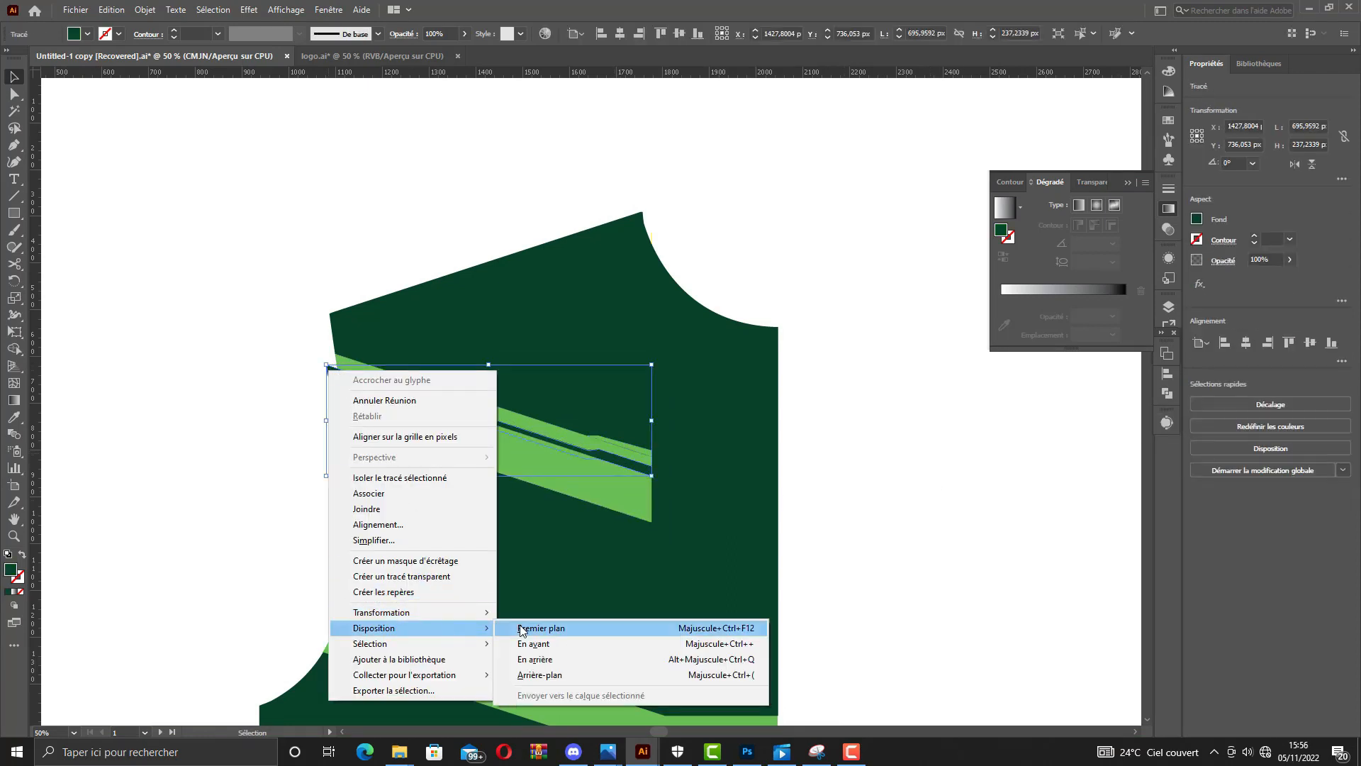
pyautogui.click(521, 629)
pyautogui.click(690, 476)
# Unite the combined light green pieces with the upper light green stripe.
pyautogui.scroll(3, 638, 442)
pyautogui.click(608, 468)
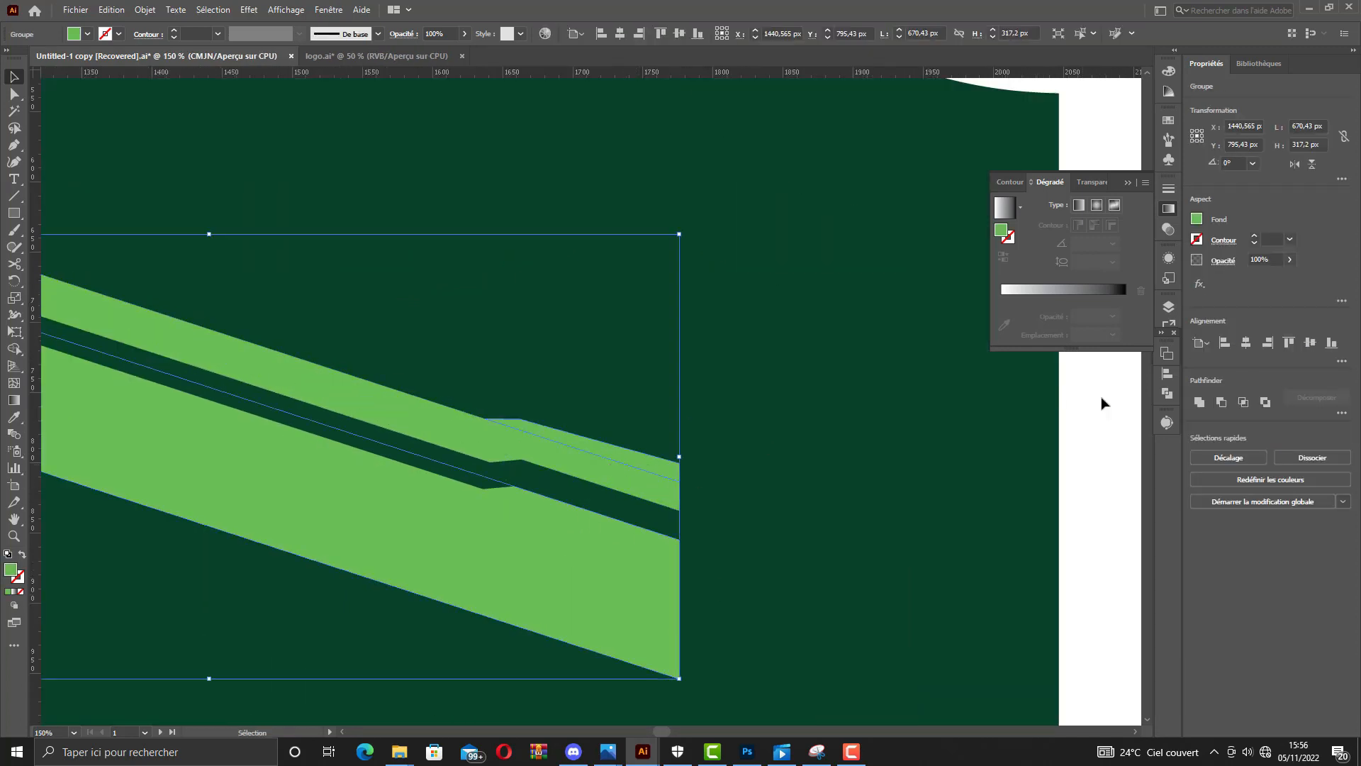
pyautogui.scroll(-3, 584, 558)
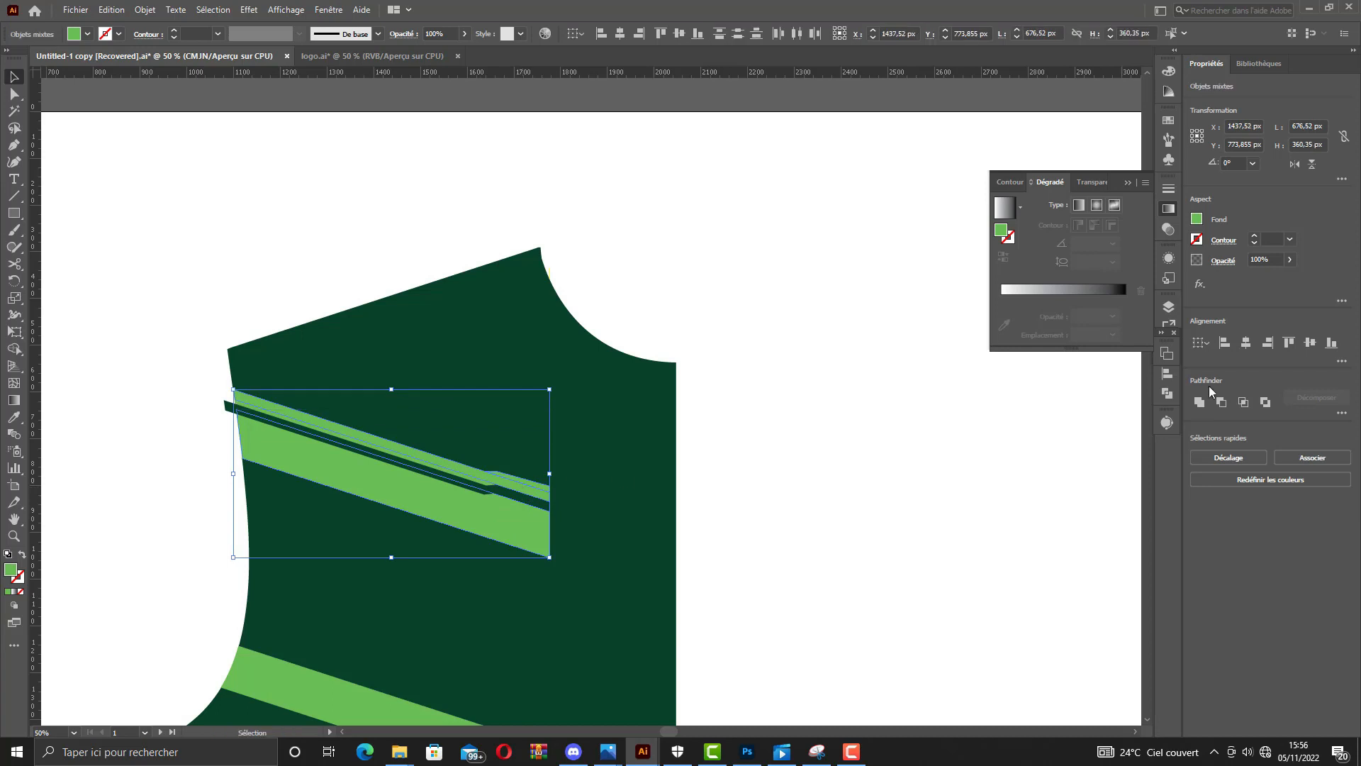
pyautogui.click(960, 496)
pyautogui.scroll(6, 524, 499)
pyautogui.scroll(1, 310, 399)
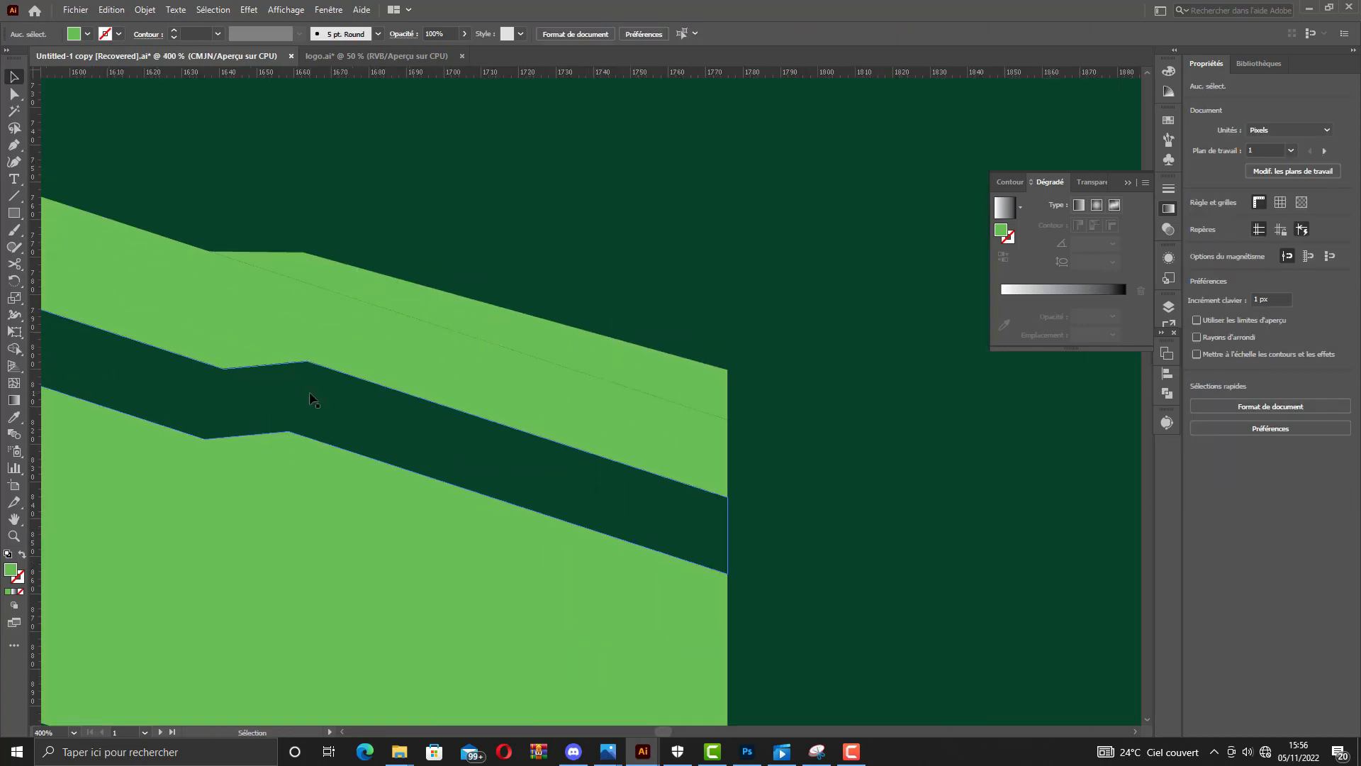
# Trim the narrow dark stripe's end that sticks out beyond the armhole edge with the Shape Builder.
pyautogui.scroll(-8, 461, 308)
pyautogui.moveTo(173, 156); pyautogui.dragTo(372, 389)
pyautogui.hotkey('shift', 'm')
pyautogui.scroll(6, 192, 231)
pyautogui.moveTo(298, 175); pyautogui.dragTo(296, 342)
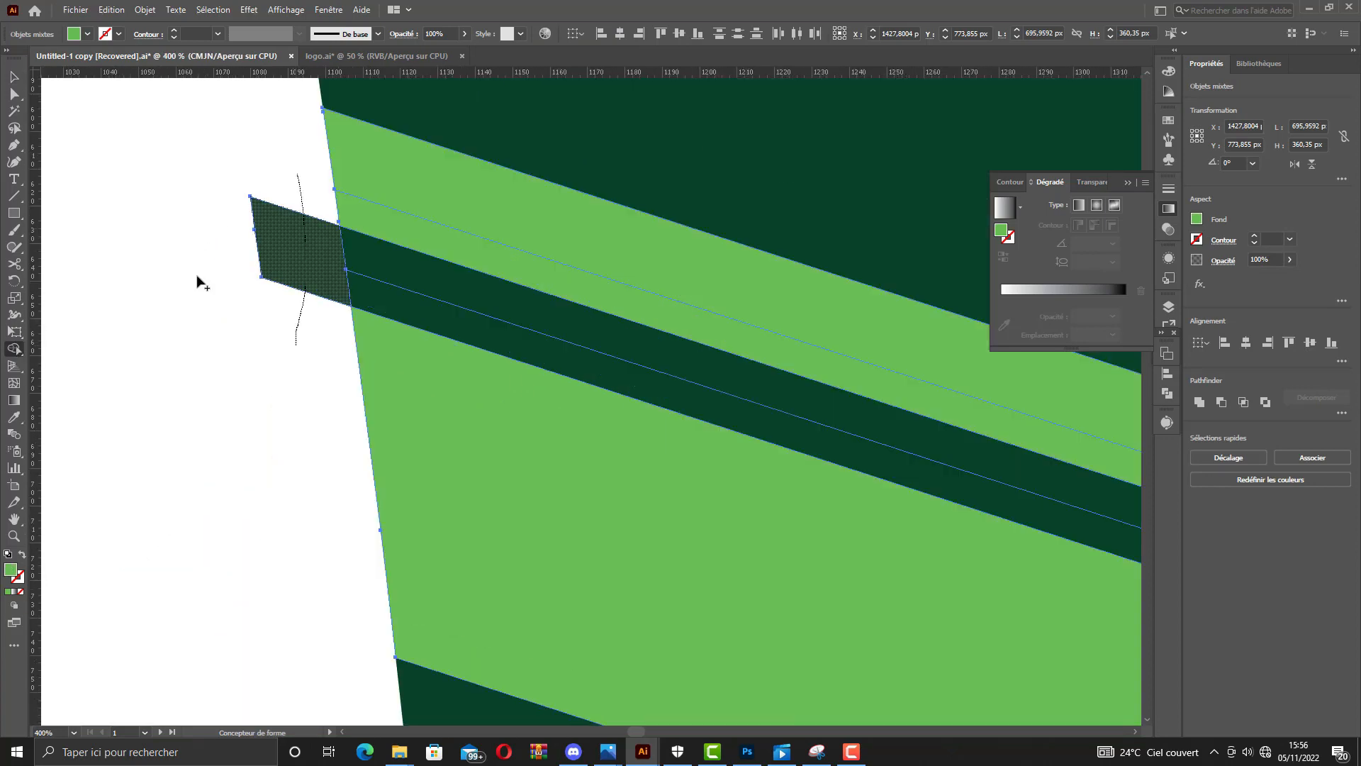
pyautogui.click(14, 77)
pyautogui.click(225, 280)
pyautogui.scroll(-3, 225, 281)
pyautogui.scroll(-4, 227, 289)
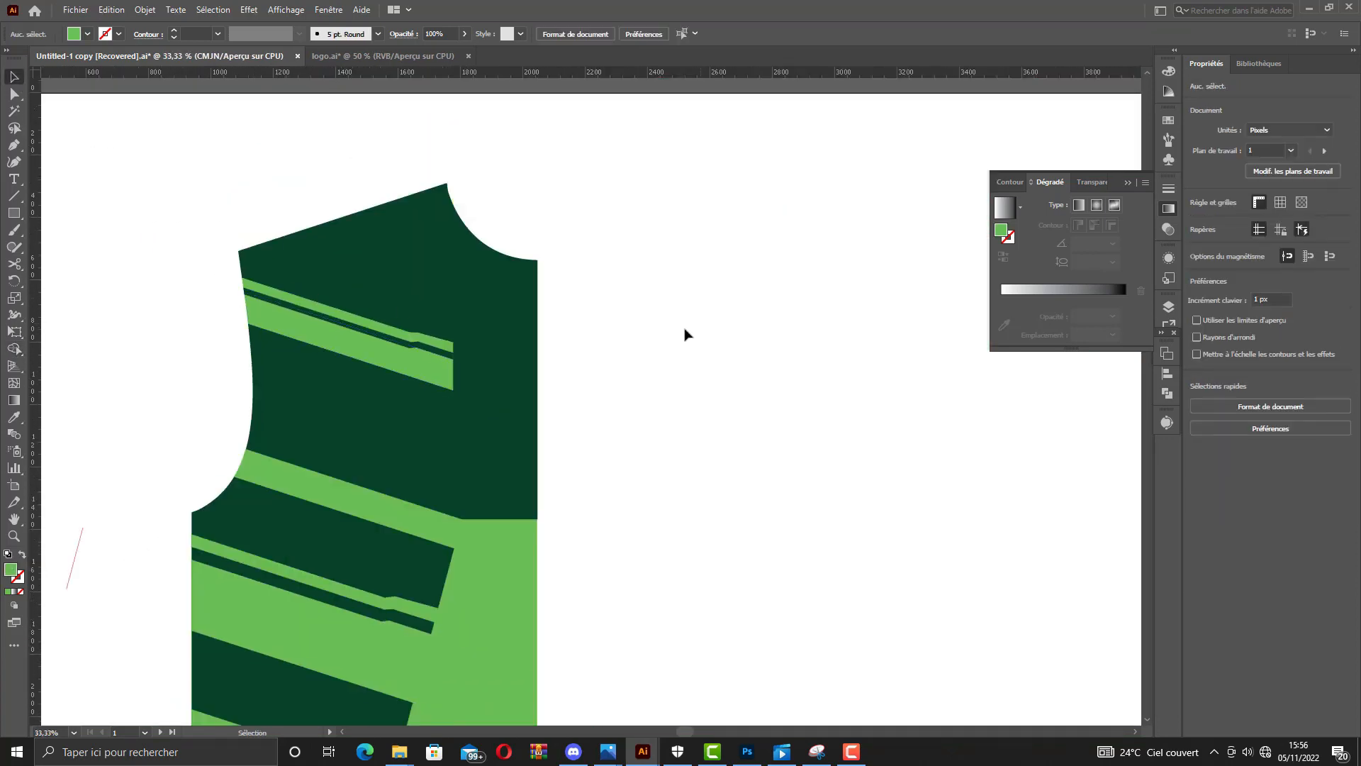
# Ungroup the combined light green stripes and the raised piece.
pyautogui.scroll(-3, 681, 332)
pyautogui.scroll(3, 671, 334)
pyautogui.scroll(6, 446, 371)
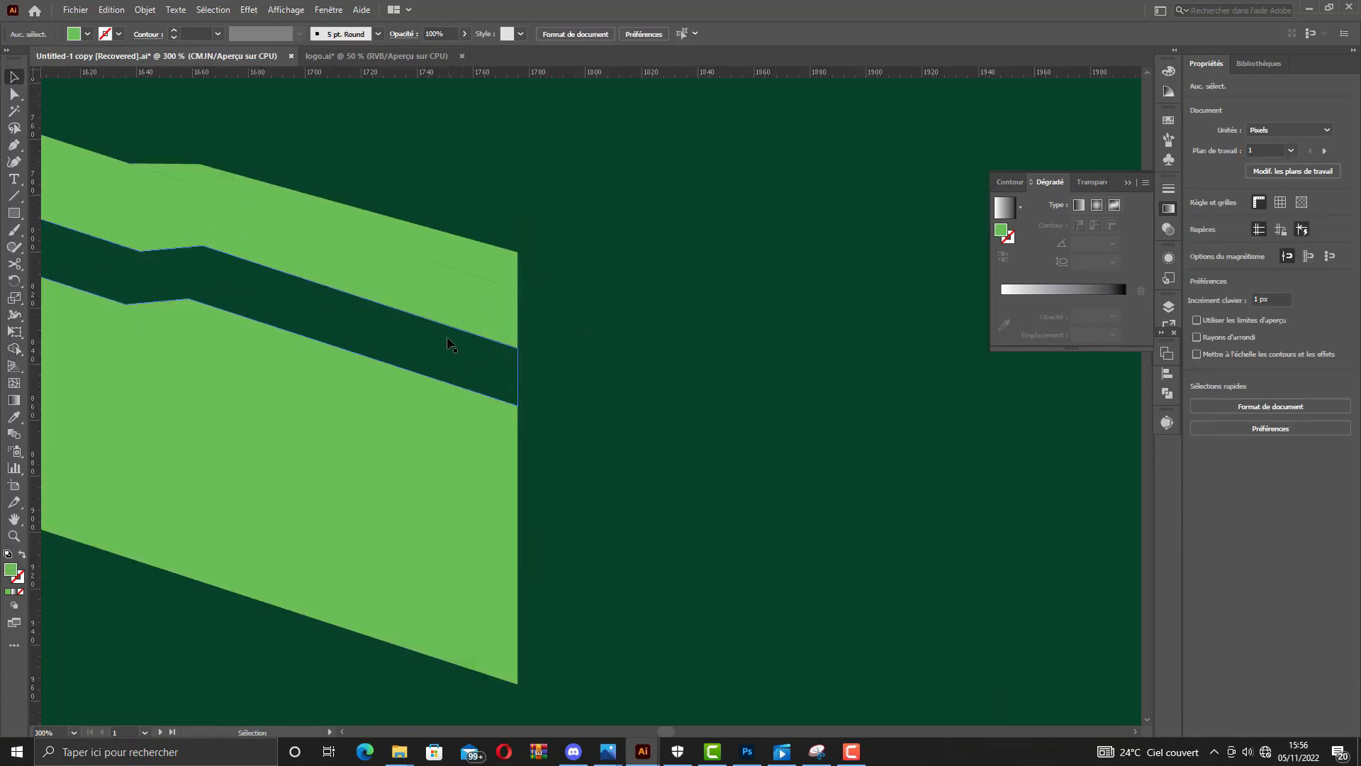
pyautogui.click(441, 261)
pyautogui.rightClick(442, 261)
pyautogui.click(494, 400)
pyautogui.scroll(-4, 437, 395)
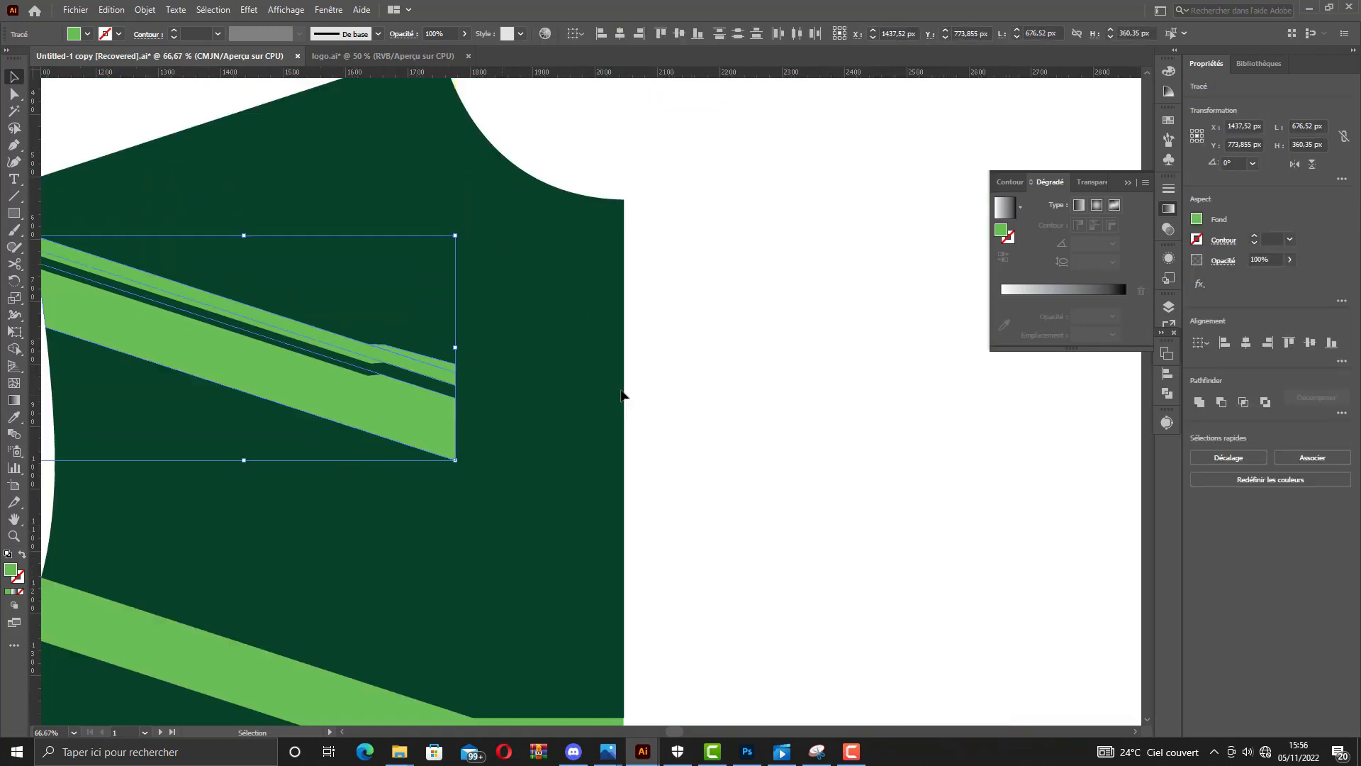
pyautogui.click(624, 395)
# Unite the raised piece with the upper light green stripe as one group.
pyautogui.click(433, 366)
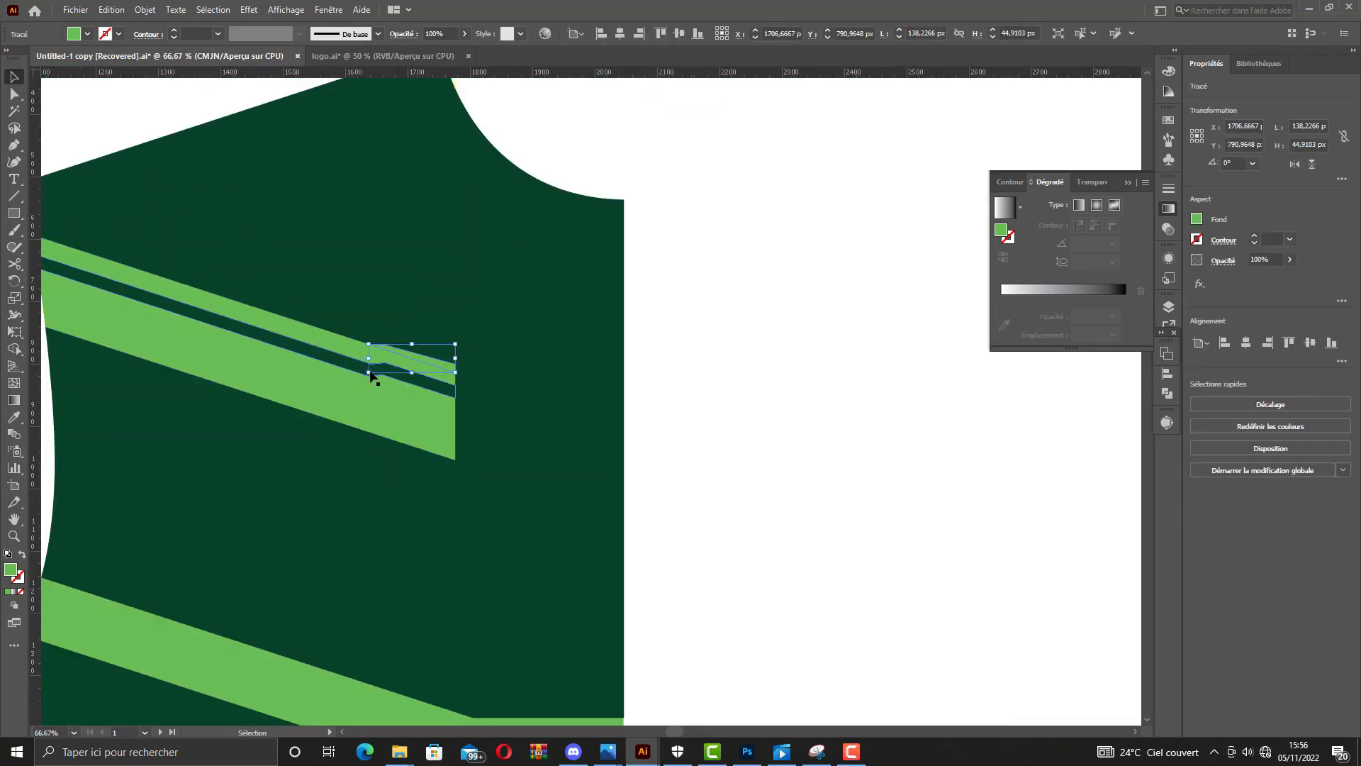
pyautogui.scroll(3, 371, 375)
pyautogui.scroll(2, 372, 357)
pyautogui.keyDown('shift'); pyautogui.click(562, 363); pyautogui.keyUp('shift')
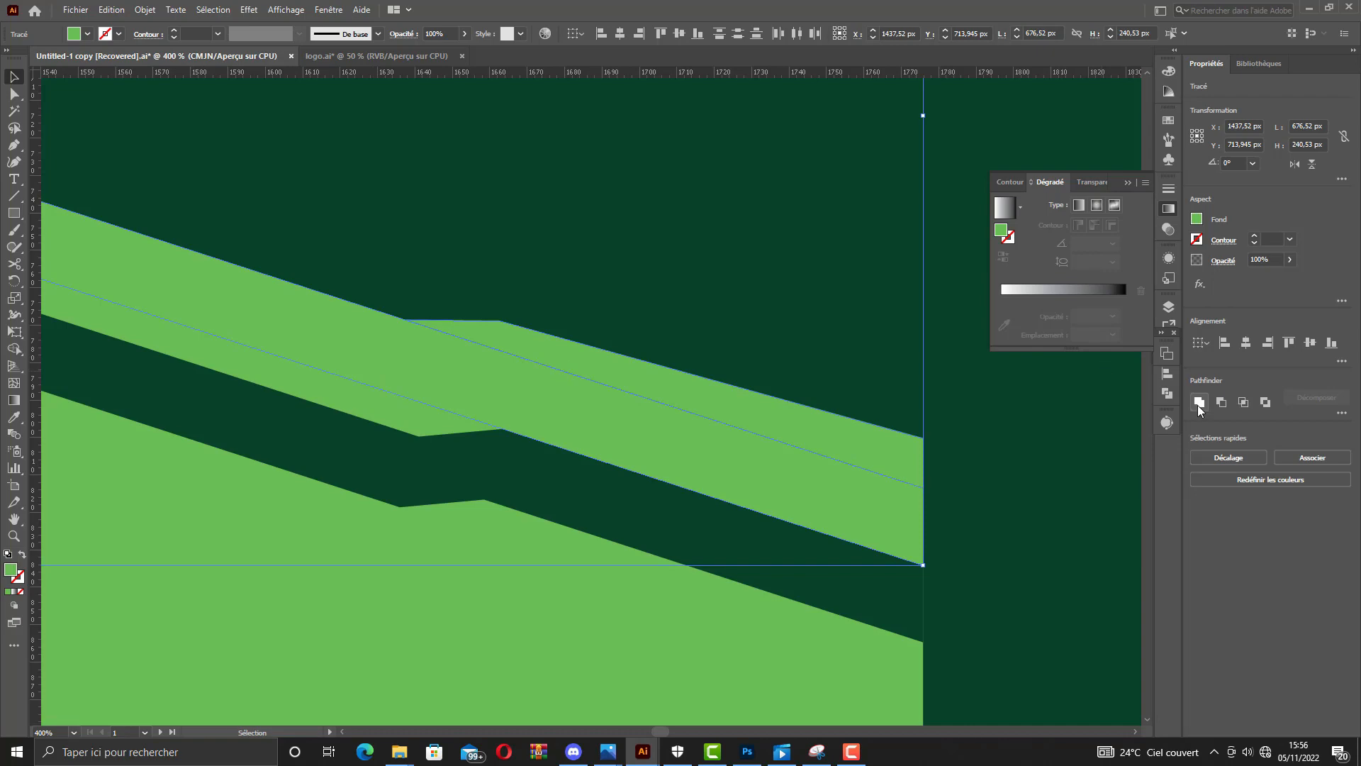
pyautogui.hotkey('ctrl', 'g')
# Try to merge the raised piece and the light green stripes with the Shape Builder.
pyautogui.click(14, 349)
pyautogui.moveTo(494, 324); pyautogui.dragTo(407, 405)
pyautogui.scroll(-2, 451, 395)
pyautogui.moveTo(456, 499); pyautogui.dragTo(489, 537)
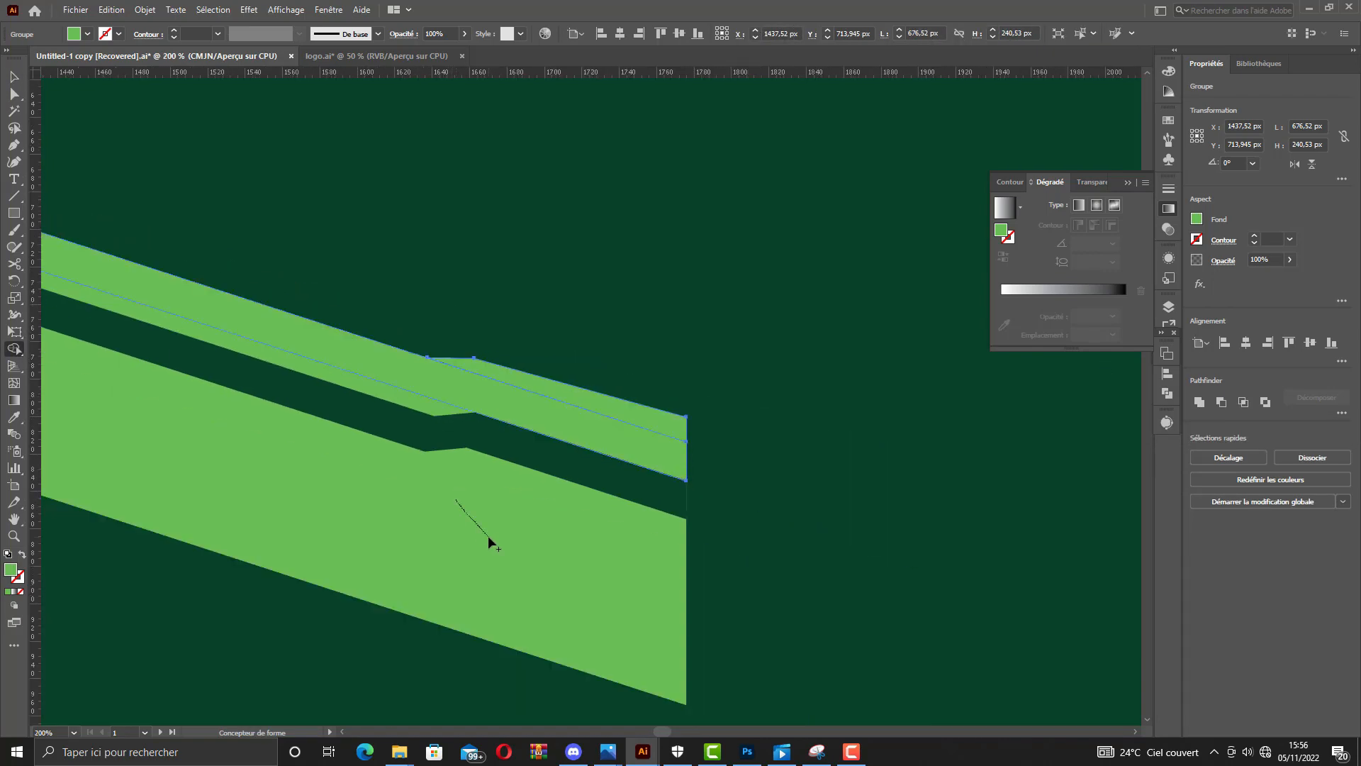
pyautogui.click(13, 77)
# Unlock all locked objects in the document.
pyautogui.click(145, 10)
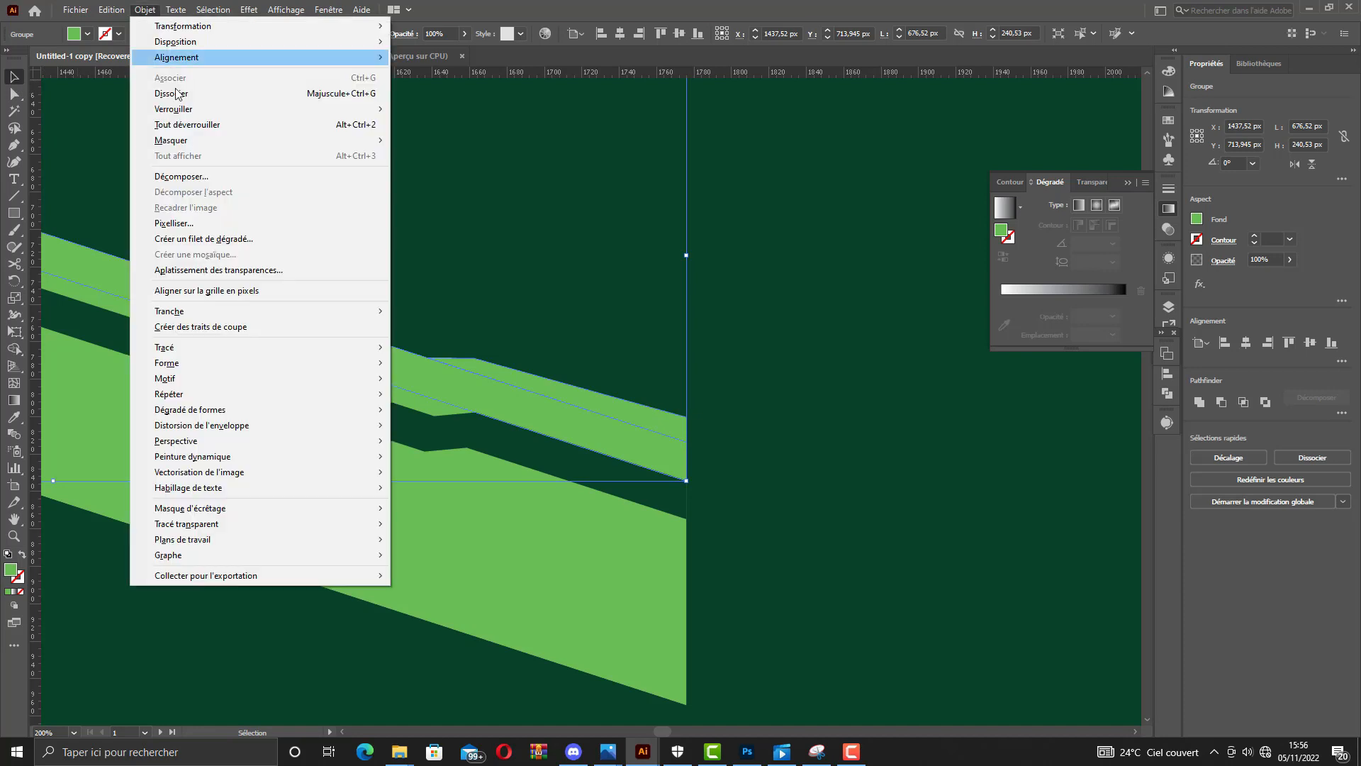
pyautogui.click(202, 126)
# Unite the upper stripe group with the wide lower light green stripe.
pyautogui.scroll(-2, 164, 171)
pyautogui.click(313, 285)
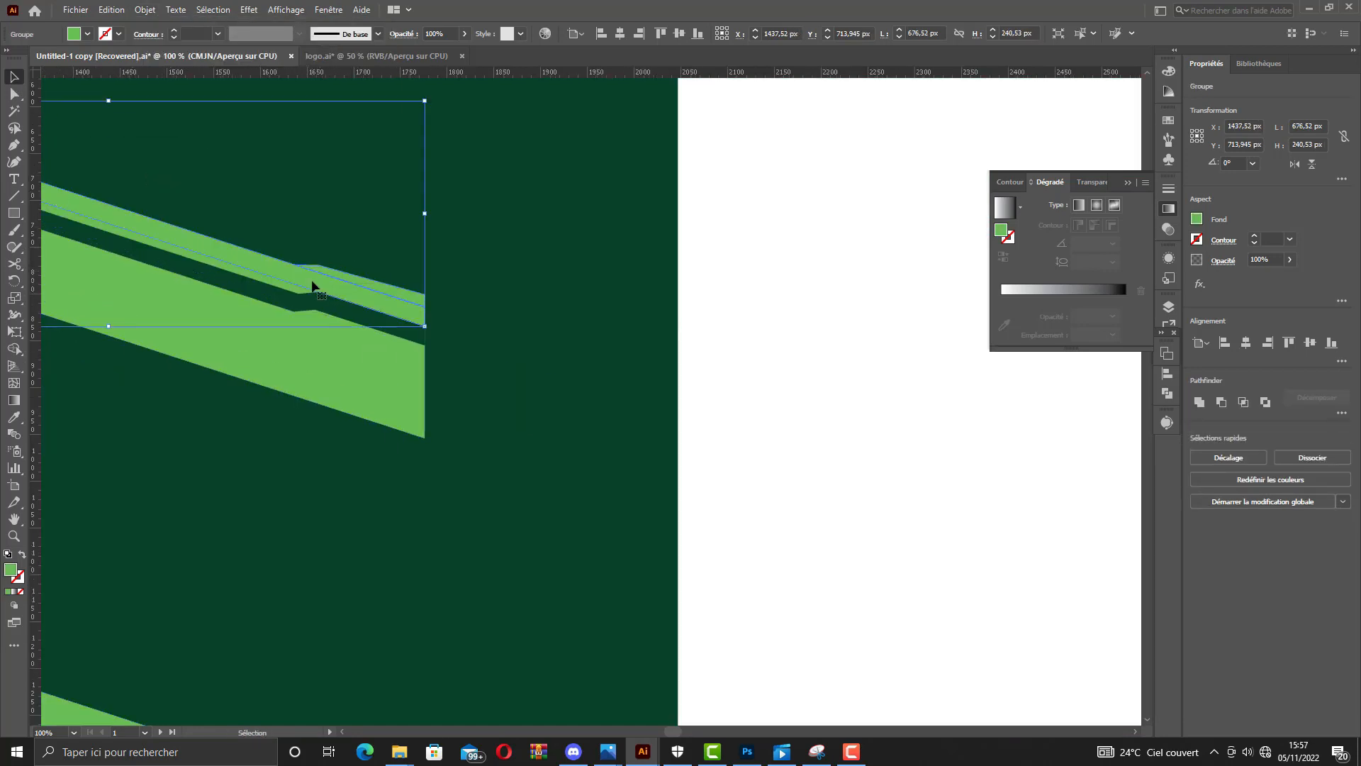
pyautogui.keyDown('shift'); pyautogui.click(379, 404); pyautogui.keyUp('shift')
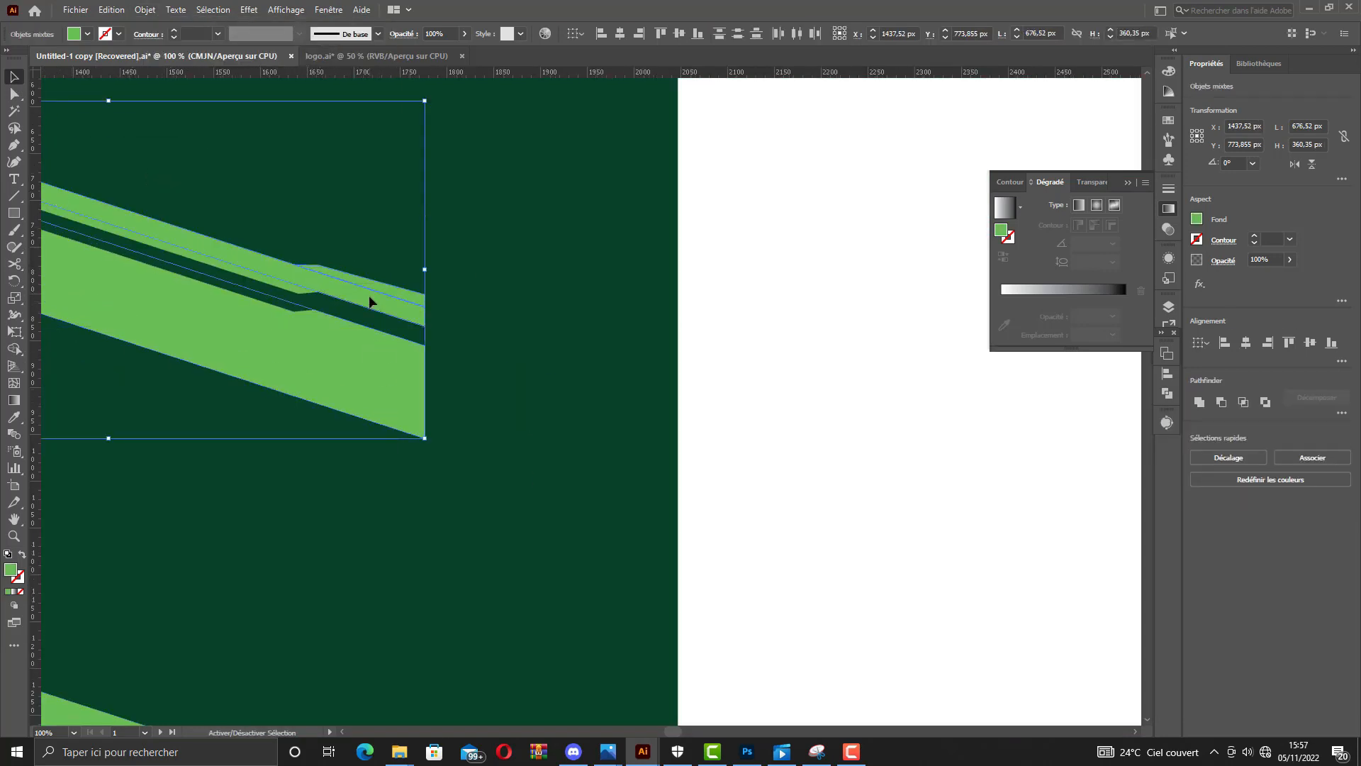
pyautogui.click(1200, 401)
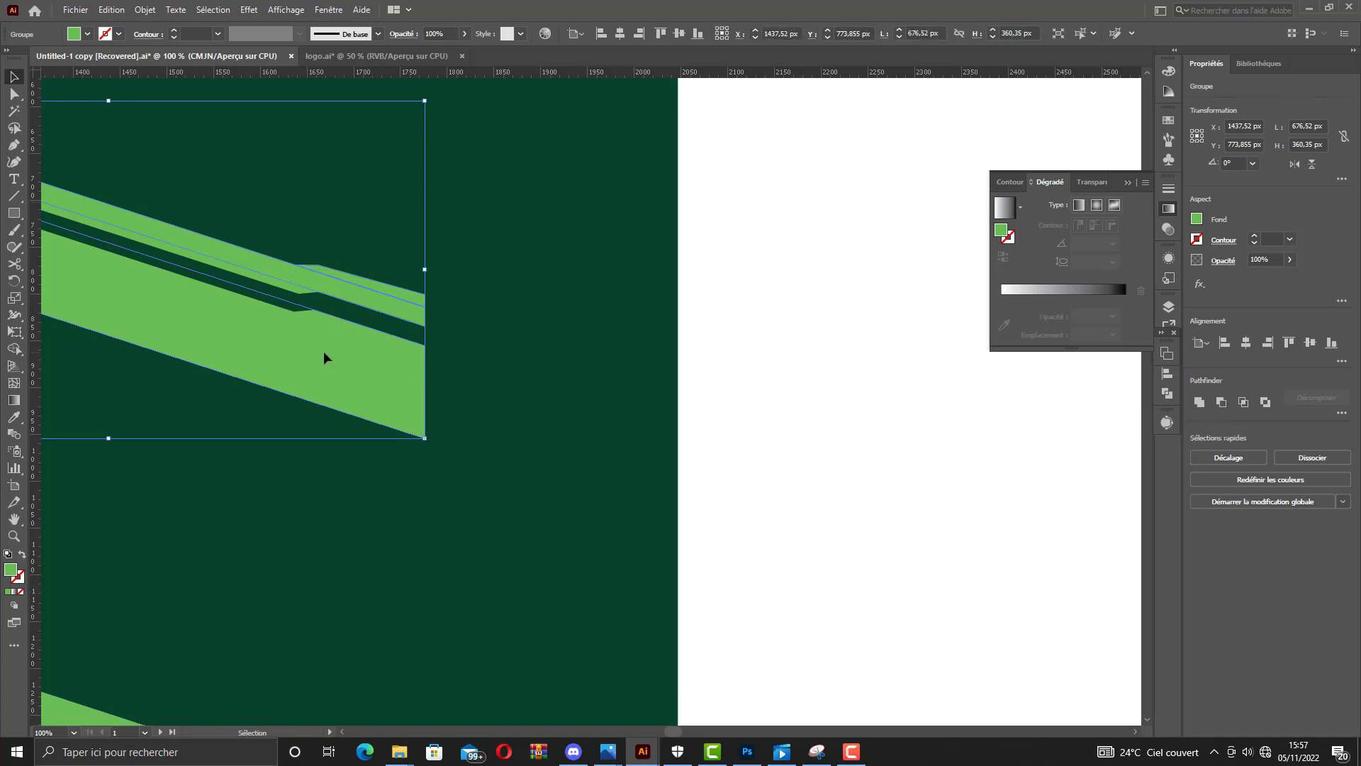
pyautogui.click(901, 345)
# Group all the shapes of the green jersey half.
pyautogui.scroll(-5, 596, 352)
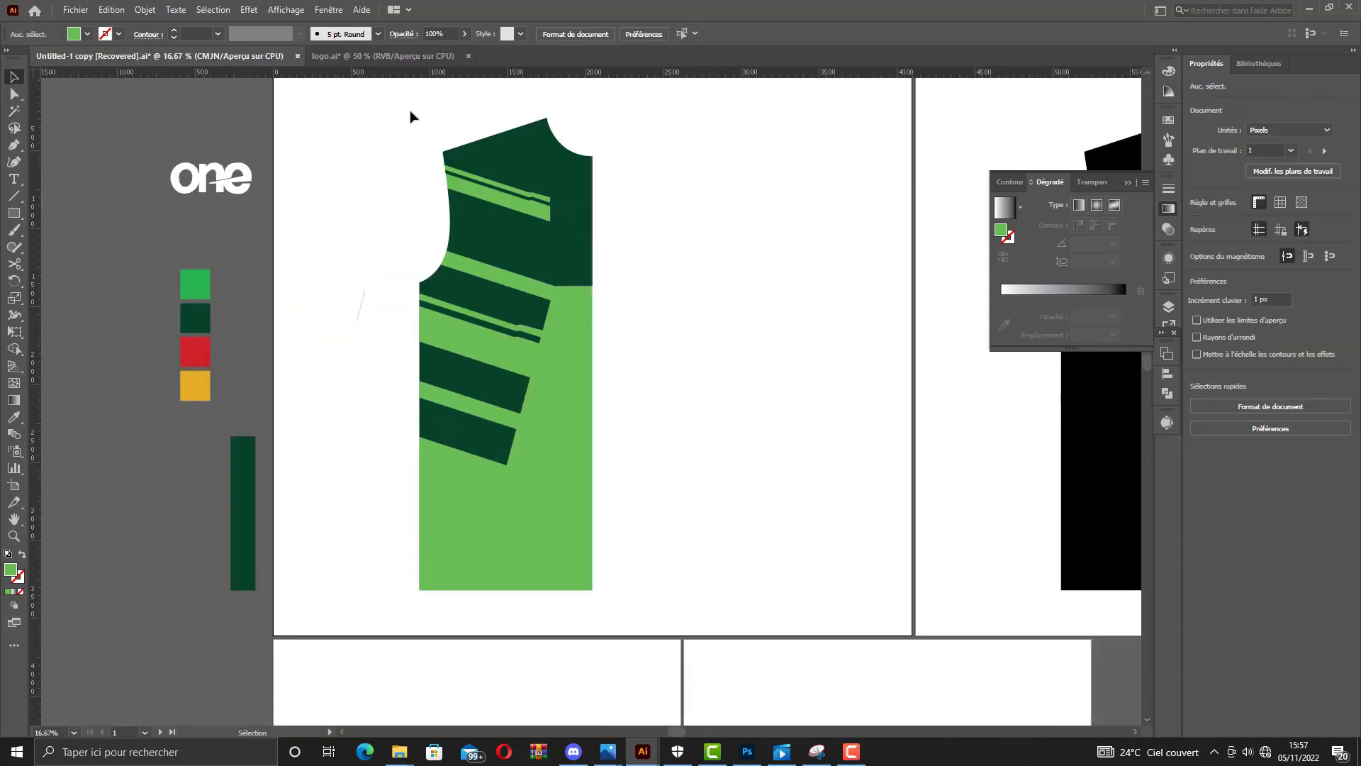
pyautogui.moveTo(418, 115); pyautogui.dragTo(632, 595)
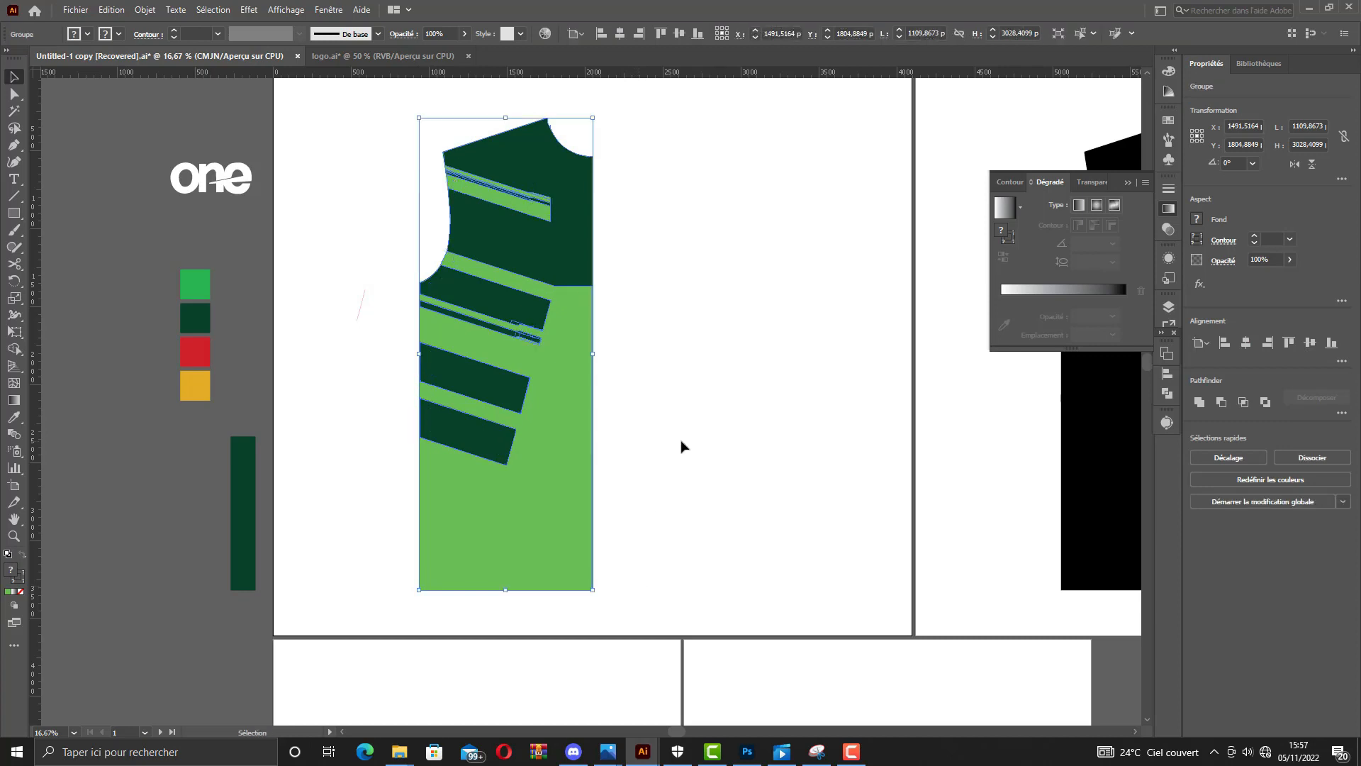
pyautogui.click(642, 130)
# Remove the stray line fragments along the neckline of the jersey half with the Shape Builder.
pyautogui.scroll(6, 638, 203)
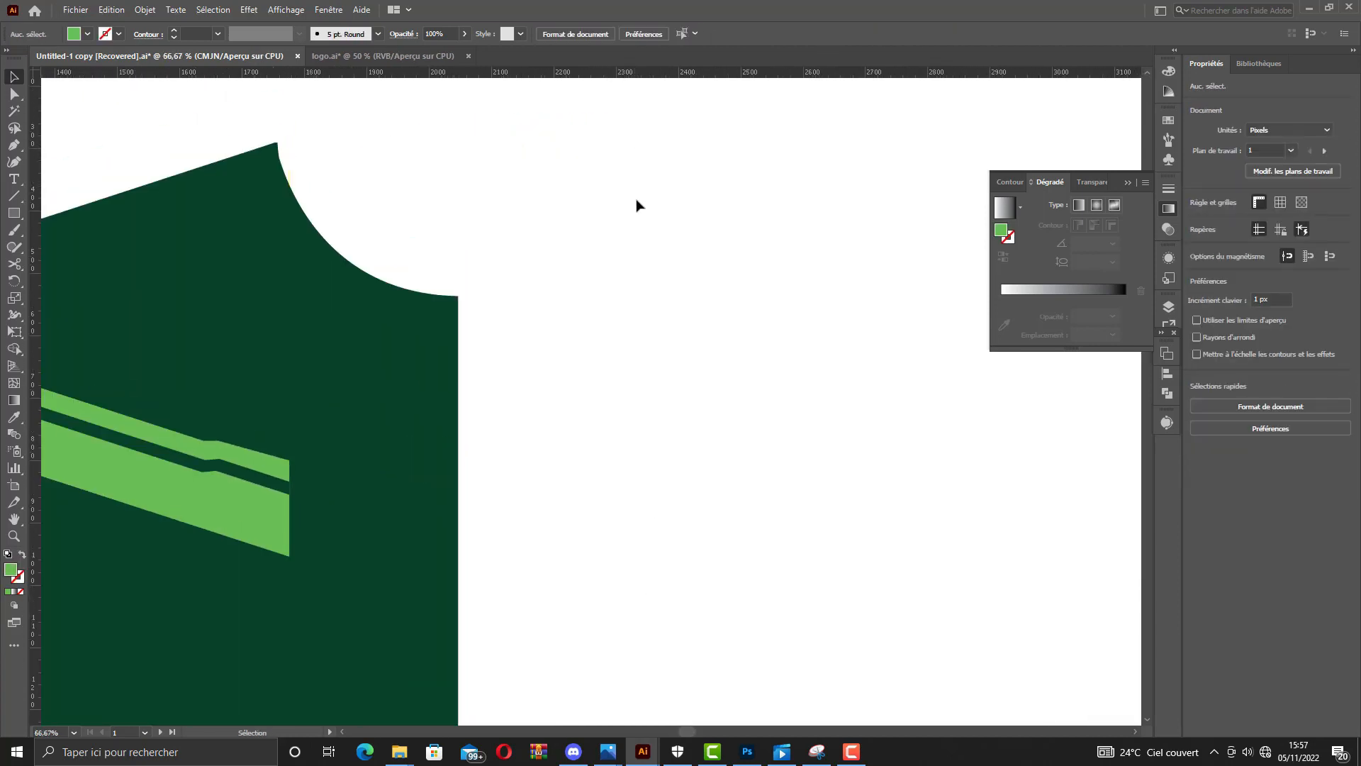
pyautogui.click(421, 245)
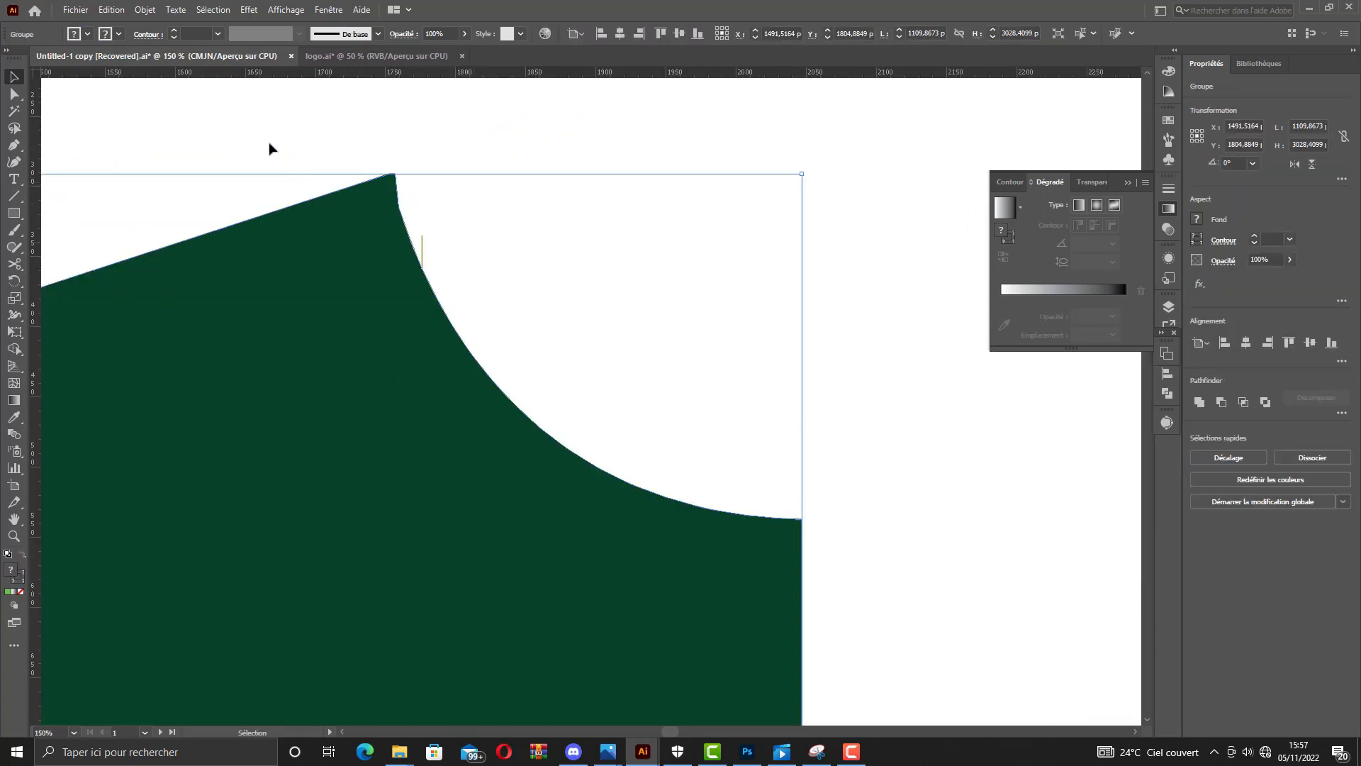
pyautogui.scroll(5, 447, 303)
pyautogui.click(13, 348)
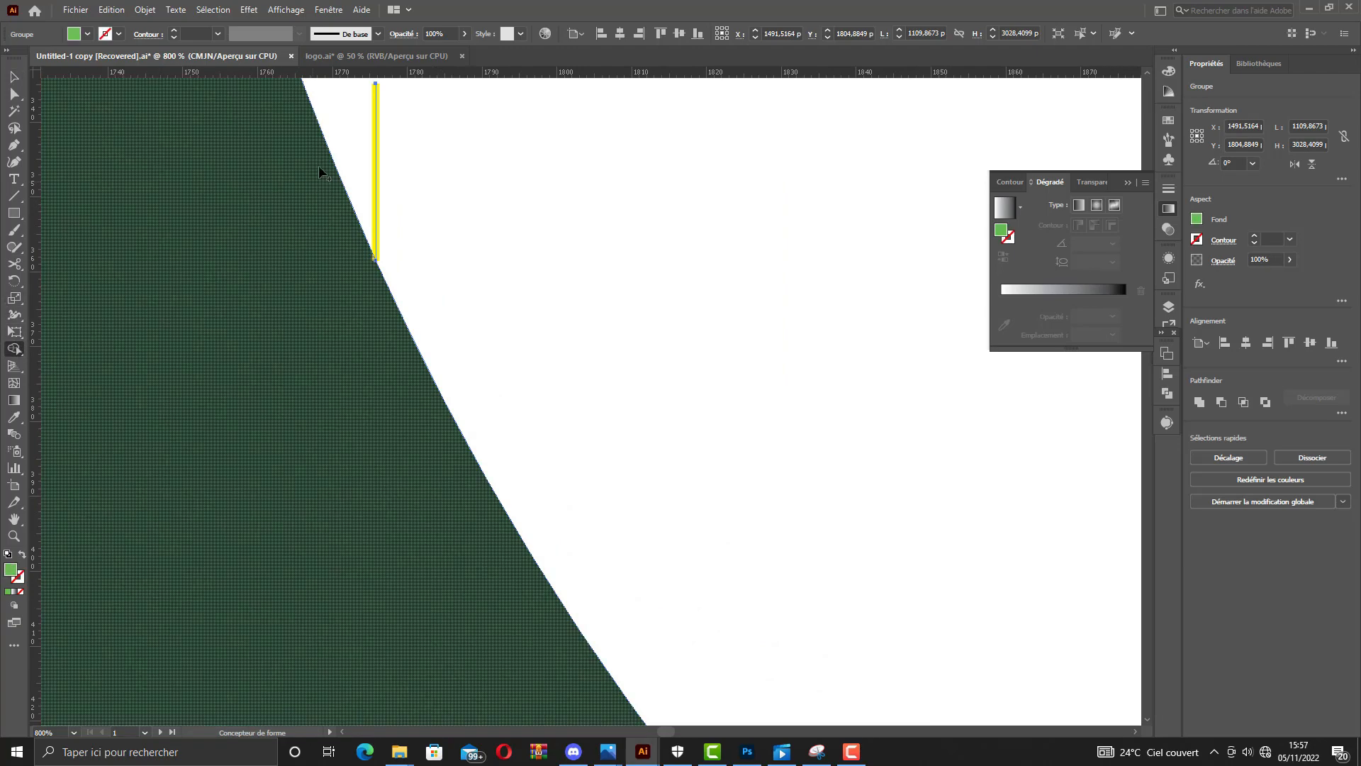
pyautogui.scroll(-11, 354, 276)
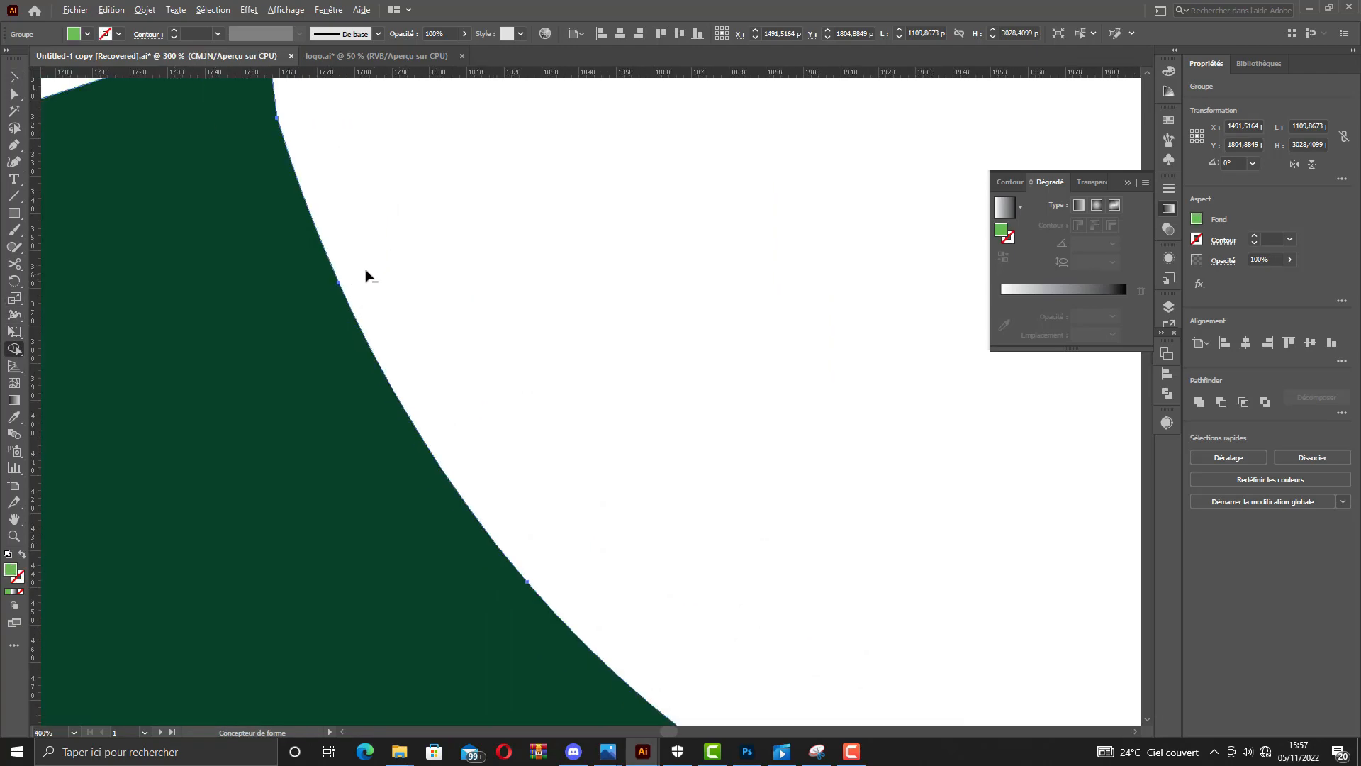
pyautogui.scroll(7, 488, 252)
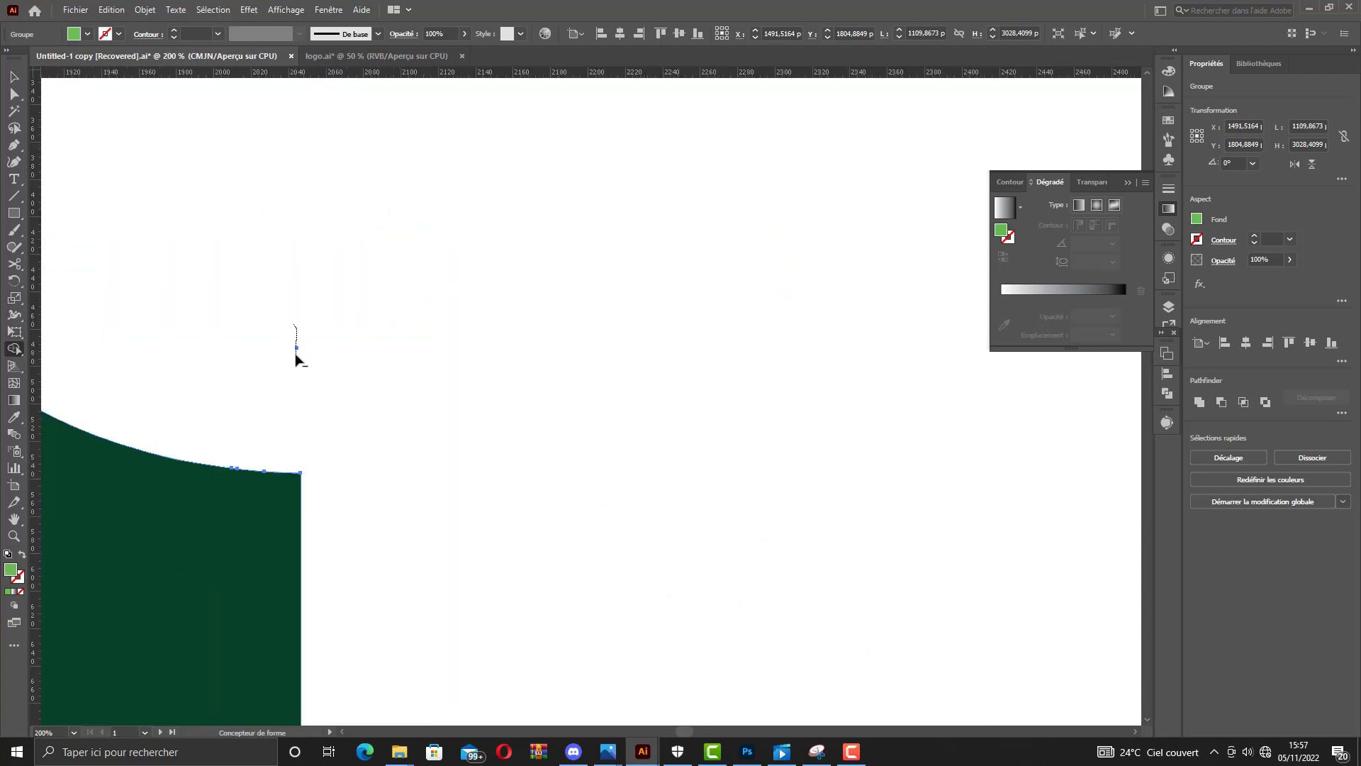
pyautogui.scroll(-9, 296, 348)
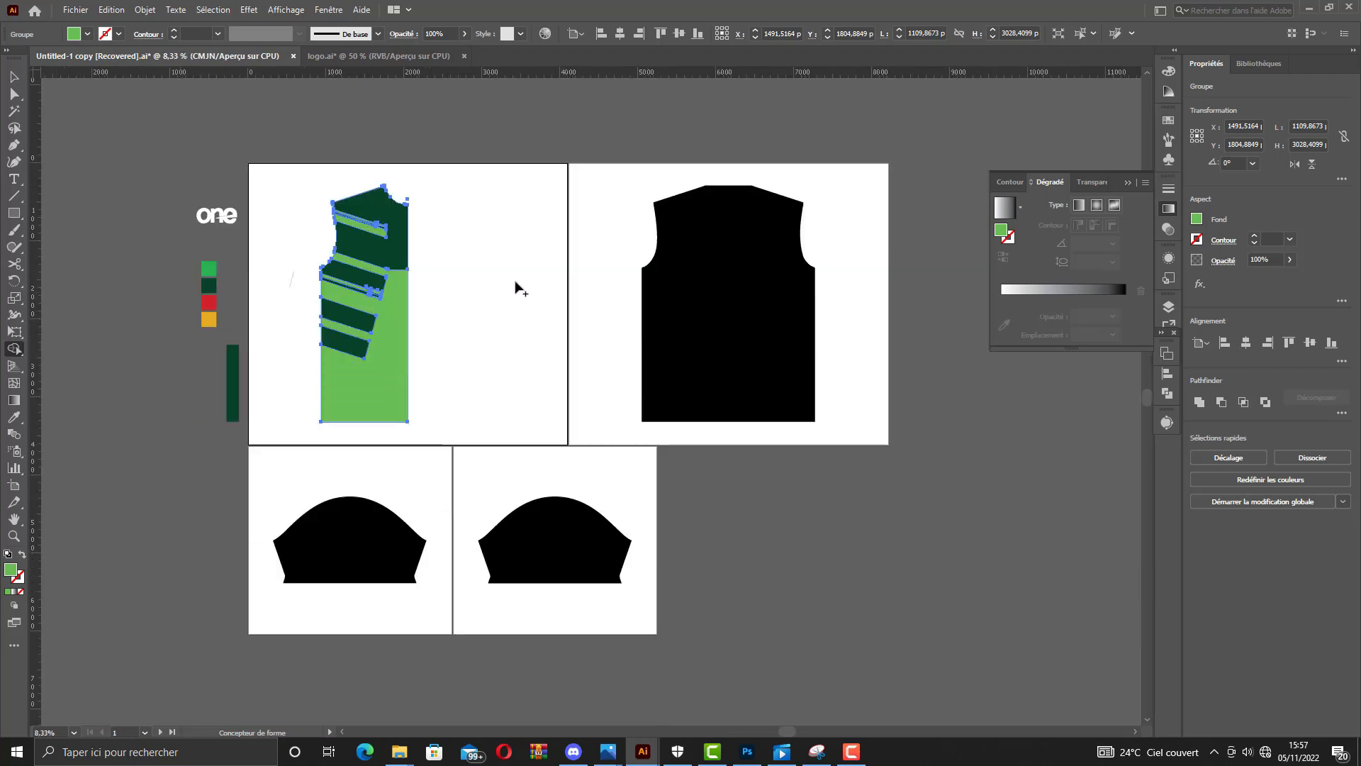
pyautogui.click(14, 75)
pyautogui.scroll(2, 394, 258)
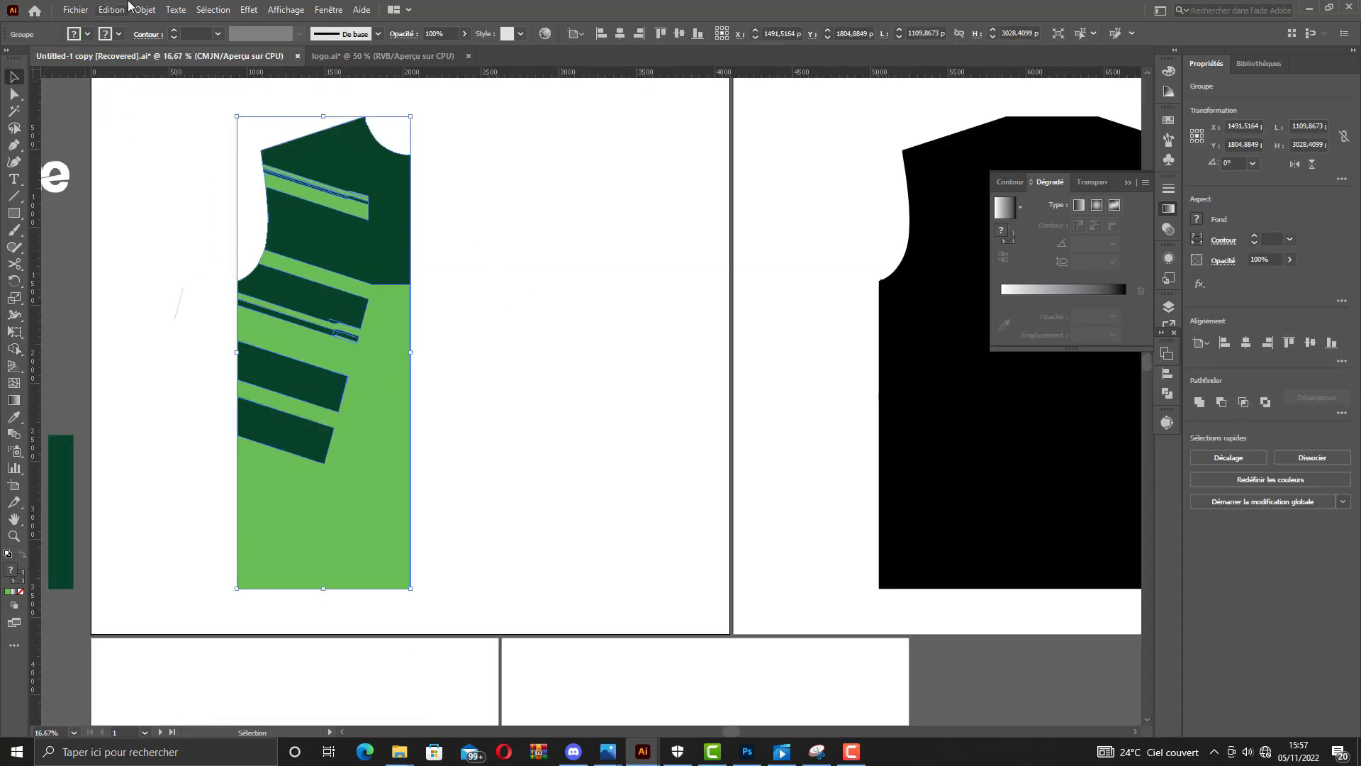
pyautogui.click(144, 9)
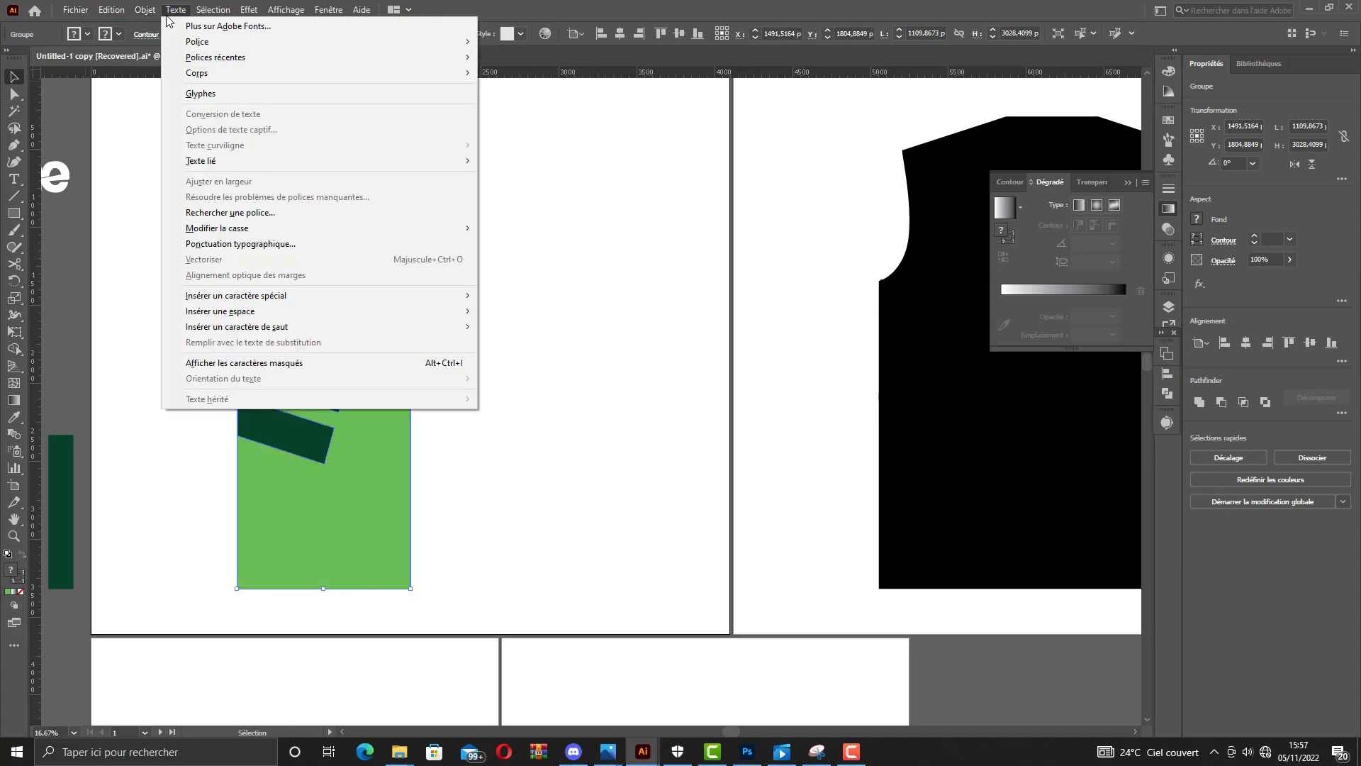
pyautogui.click(580, 313)
# Recolour the large lower light green shape of the jersey half with the bright green palette swatch.
pyautogui.scroll(-2, 589, 300)
pyautogui.click(14, 93)
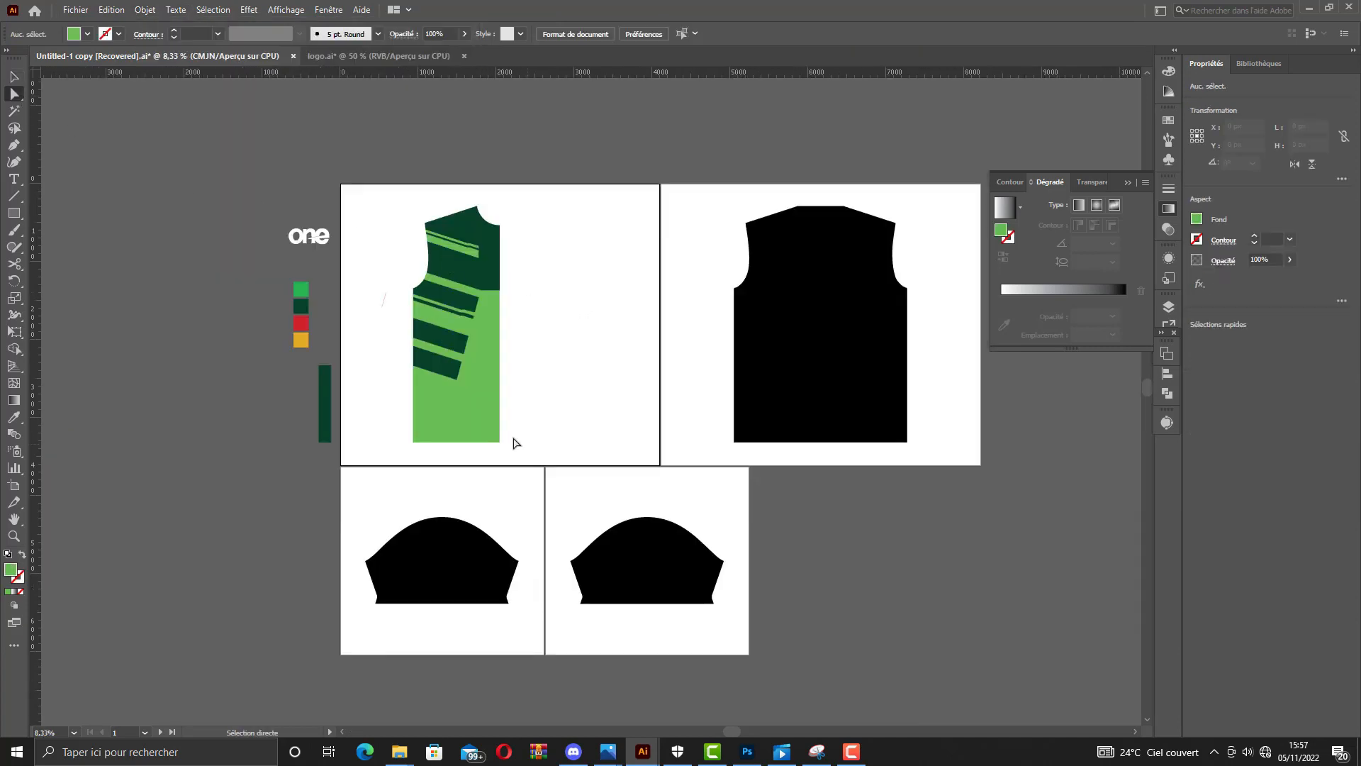
pyautogui.click(480, 418)
pyautogui.click(15, 418)
pyautogui.click(303, 289)
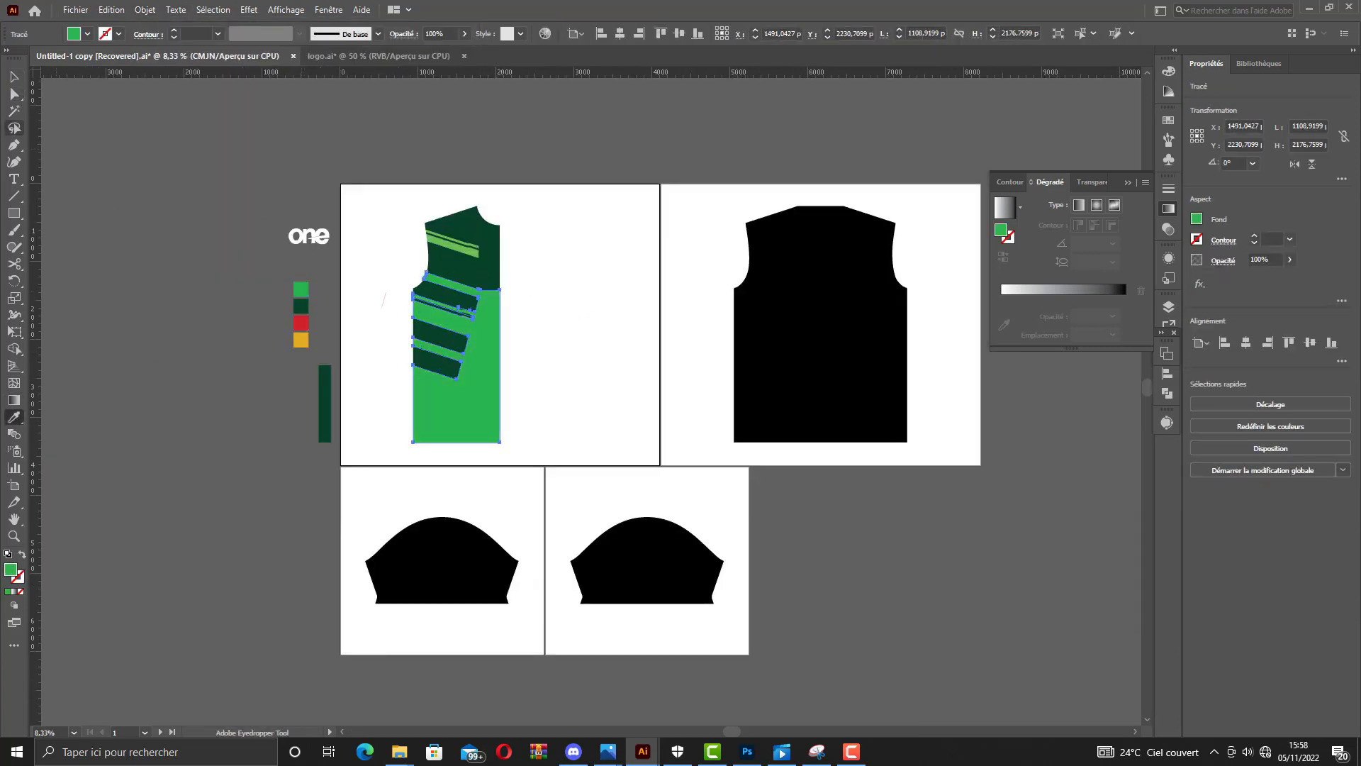
# Recolour the light green upper chest stripes to match the bright green of the lower body shape.
pyautogui.click(14, 94)
pyautogui.click(574, 262)
pyautogui.scroll(4, 479, 248)
pyautogui.scroll(1, 479, 253)
pyautogui.click(451, 252)
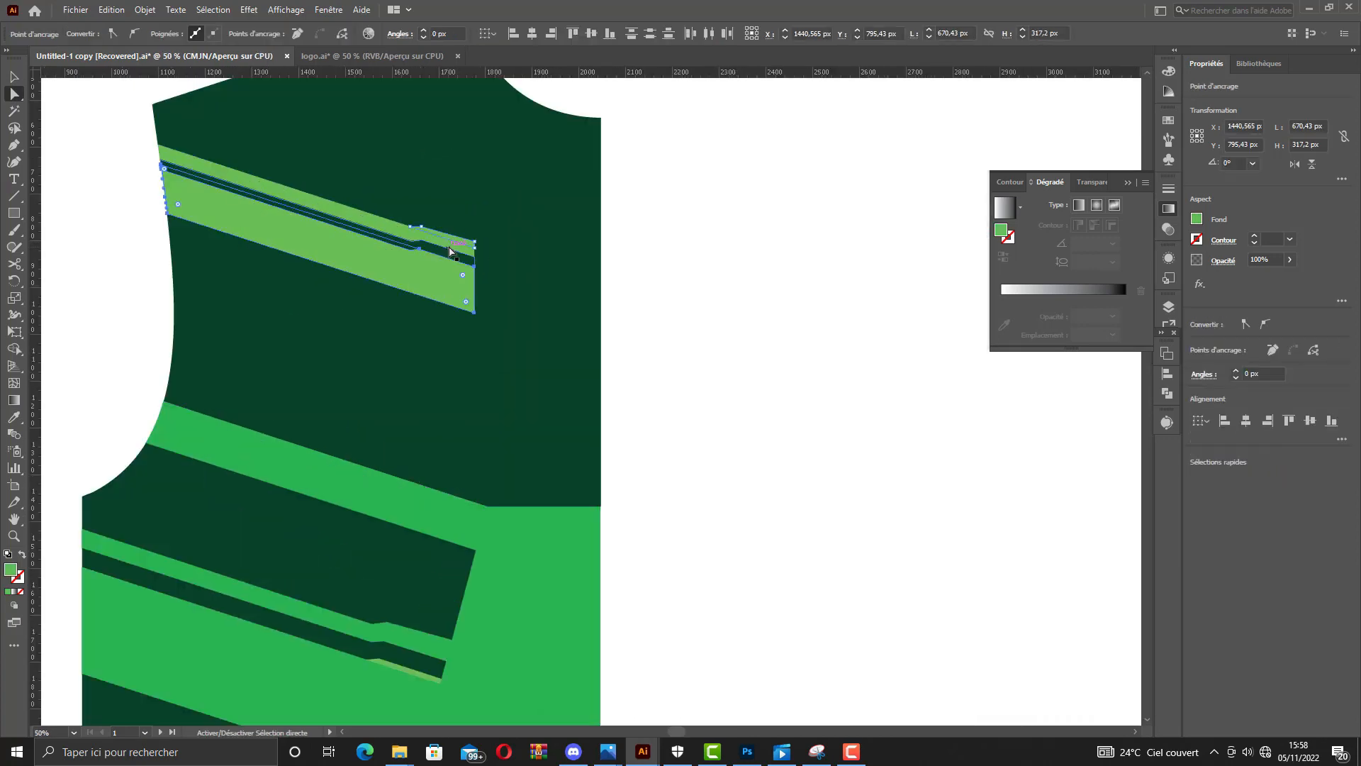
pyautogui.click(15, 418)
pyautogui.click(164, 430)
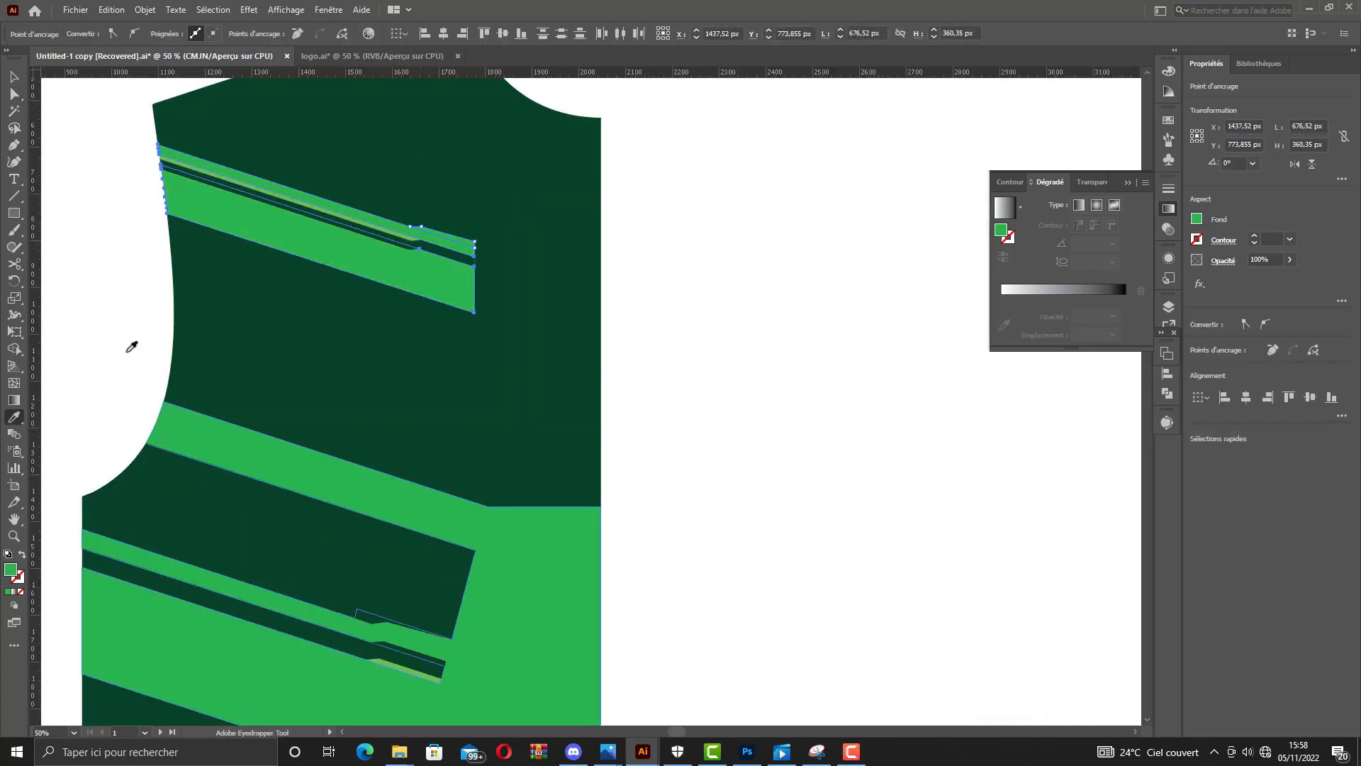
# Recolour the thin leftover light green strip between the upper chest stripes with the same bright green.
pyautogui.click(14, 94)
pyautogui.click(124, 198)
pyautogui.click(199, 173)
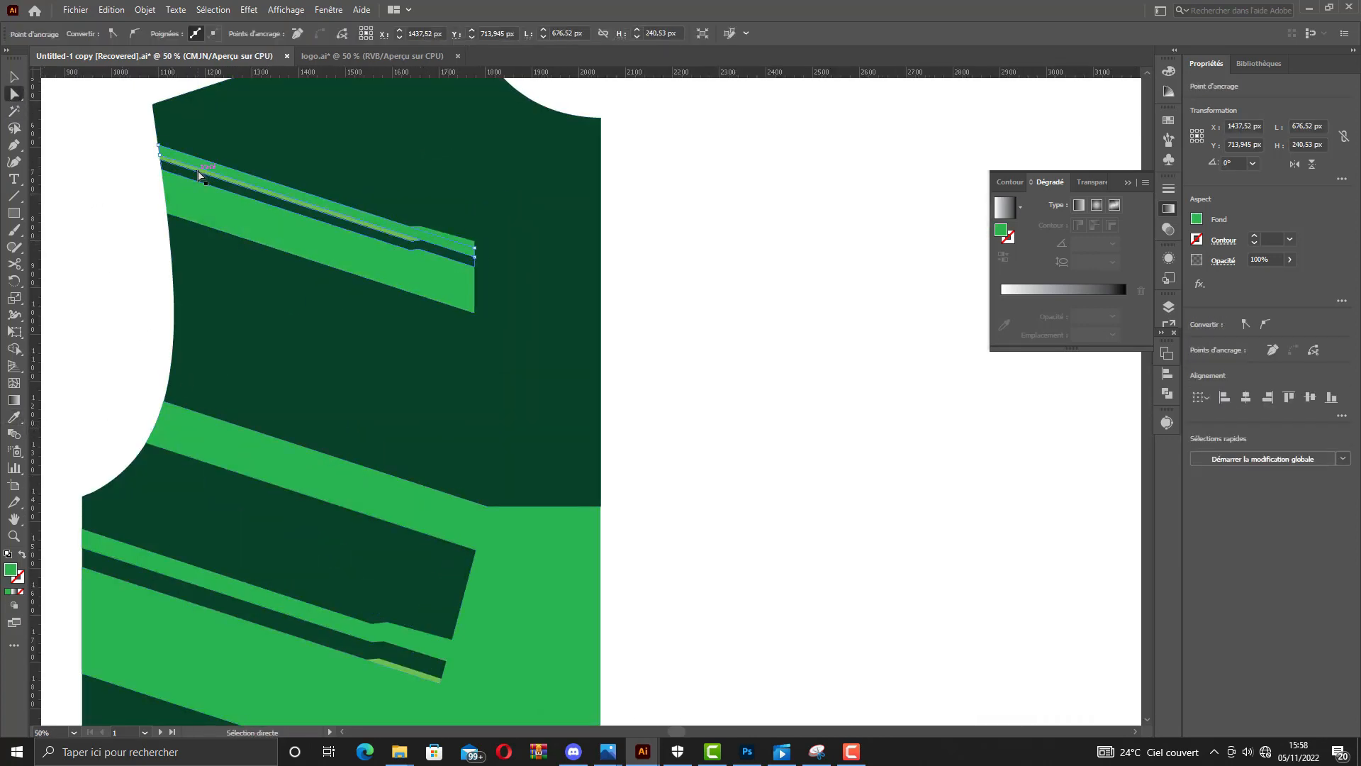
pyautogui.click(132, 209)
pyautogui.scroll(5, 182, 156)
pyautogui.click(230, 213)
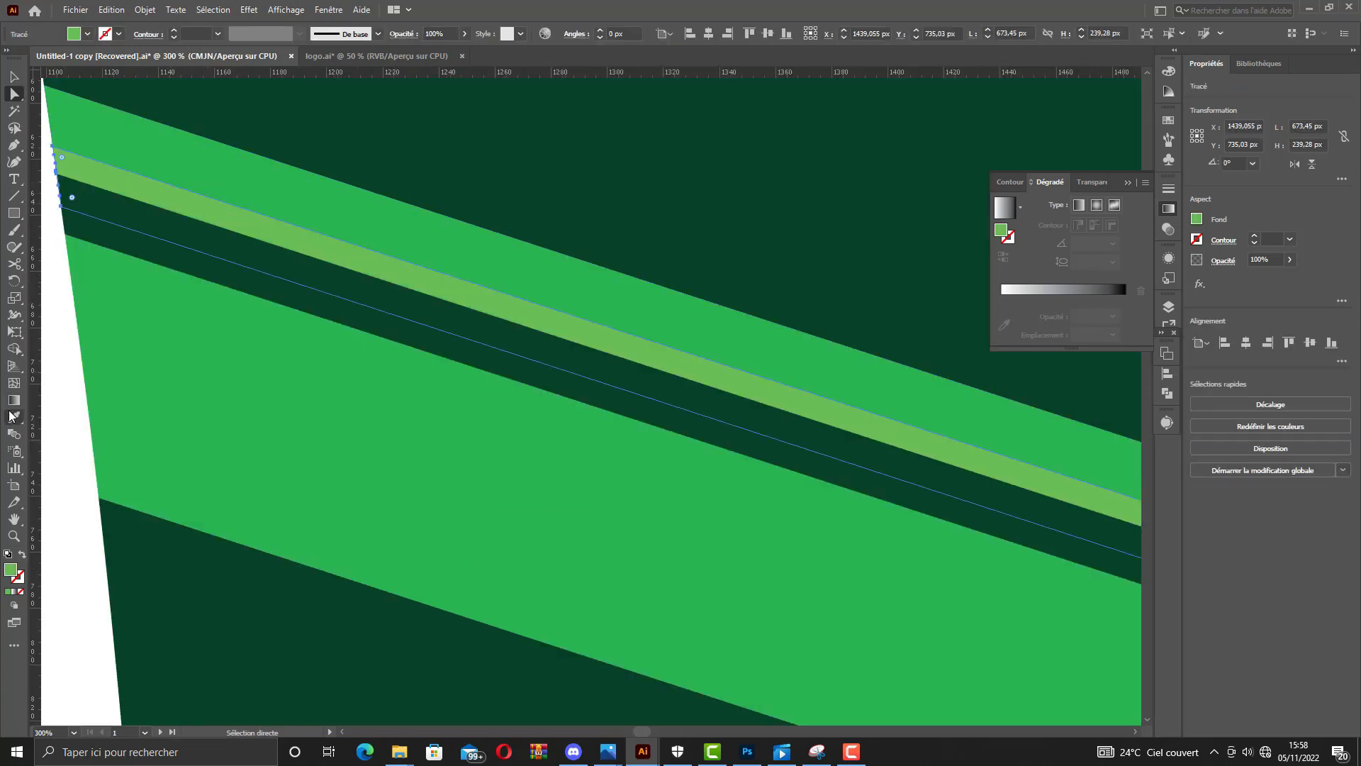
pyautogui.click(14, 418)
pyautogui.click(238, 397)
pyautogui.scroll(-4, 273, 343)
pyautogui.click(14, 76)
pyautogui.click(186, 206)
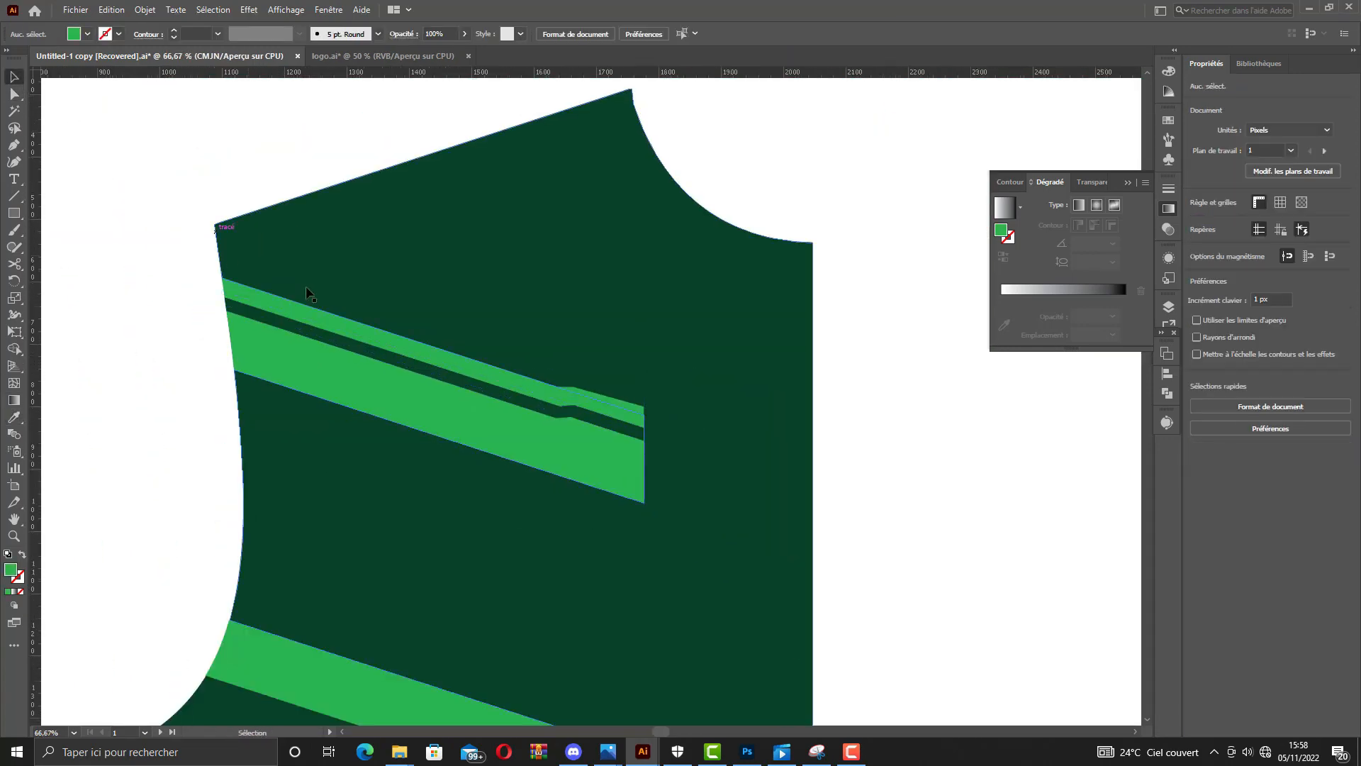
# Recolour the two leftover light green pieces at the end of the thin middle stripe with the bright green.
pyautogui.scroll(-3, 343, 275)
pyautogui.scroll(-2, 687, 388)
pyautogui.moveTo(516, 583); pyautogui.dragTo(357, 370)
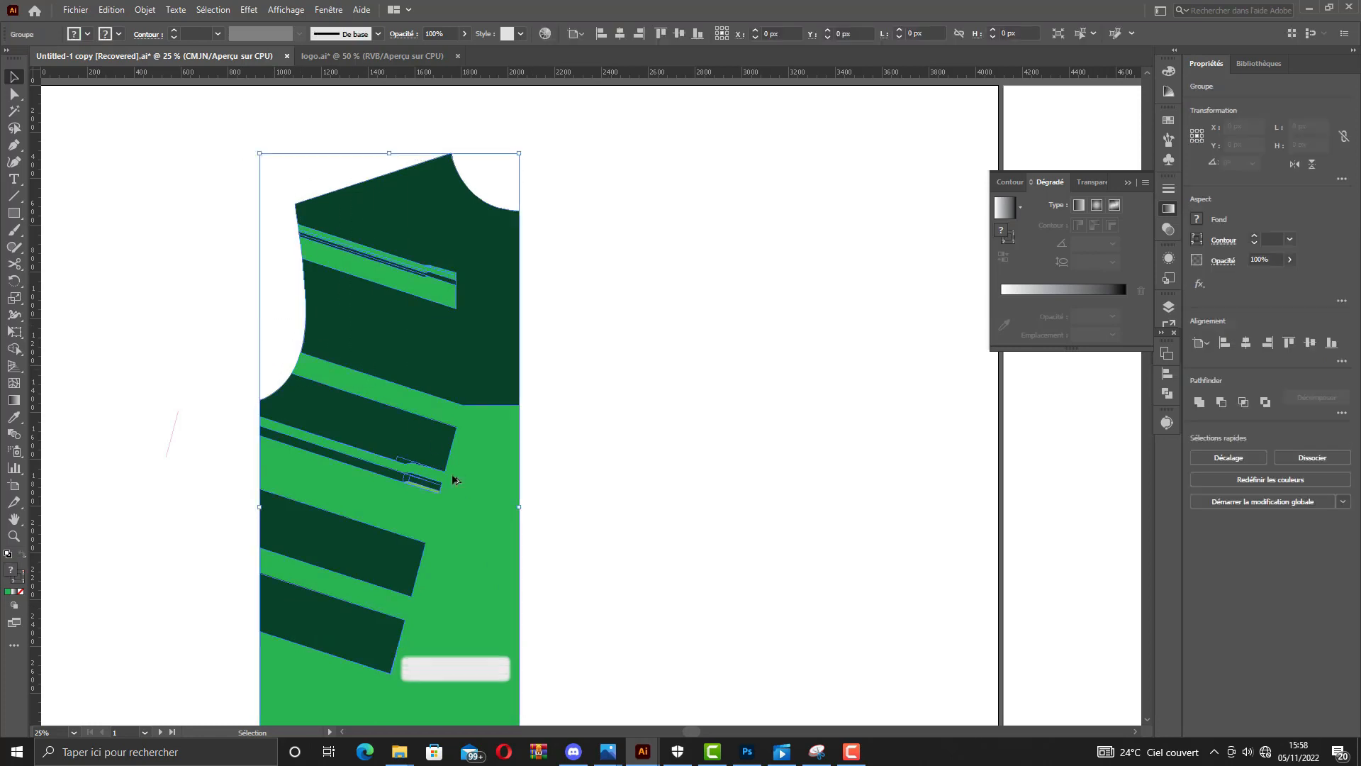
pyautogui.scroll(4, 451, 502)
pyautogui.click(786, 480)
pyautogui.click(14, 93)
pyautogui.click(297, 421)
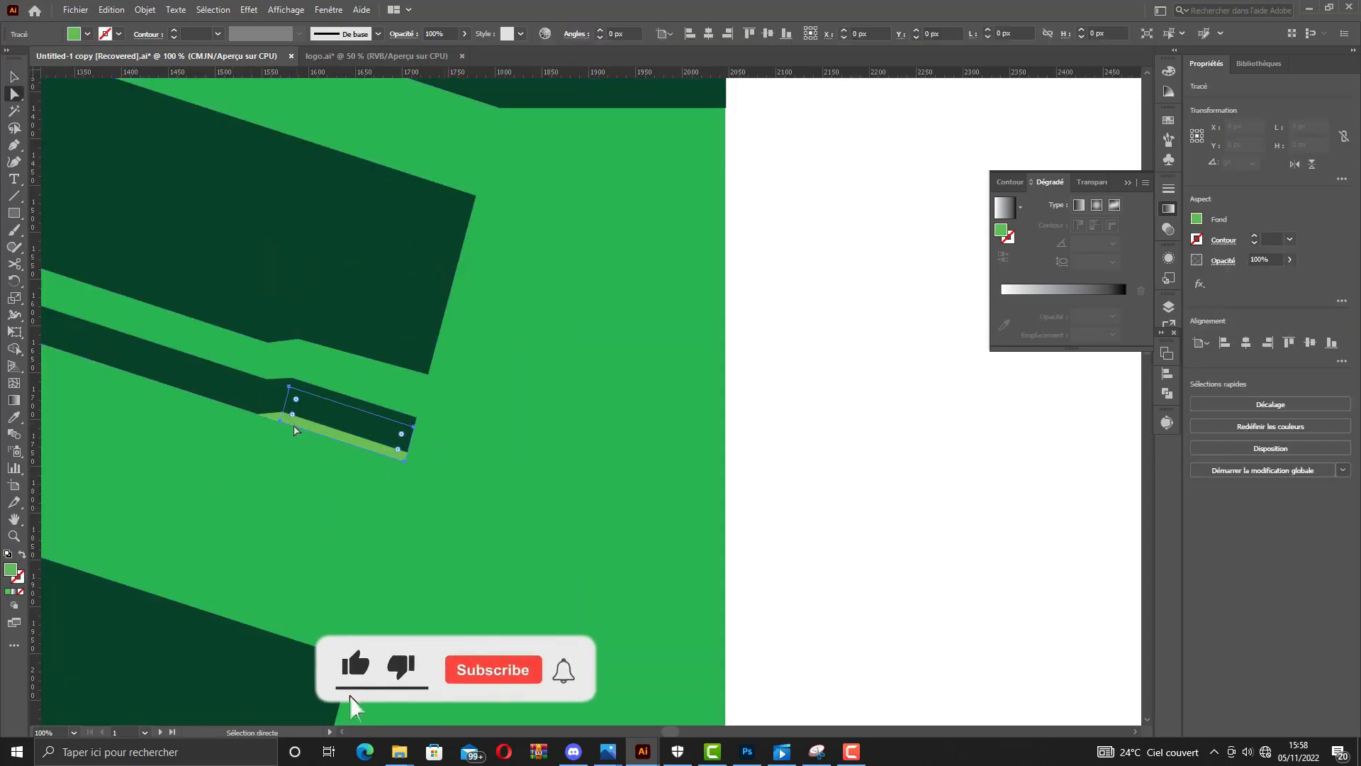
pyautogui.keyDown('shift'); pyautogui.click(273, 415); pyautogui.keyUp('shift')
pyautogui.click(14, 417)
pyautogui.click(98, 437)
pyautogui.click(13, 80)
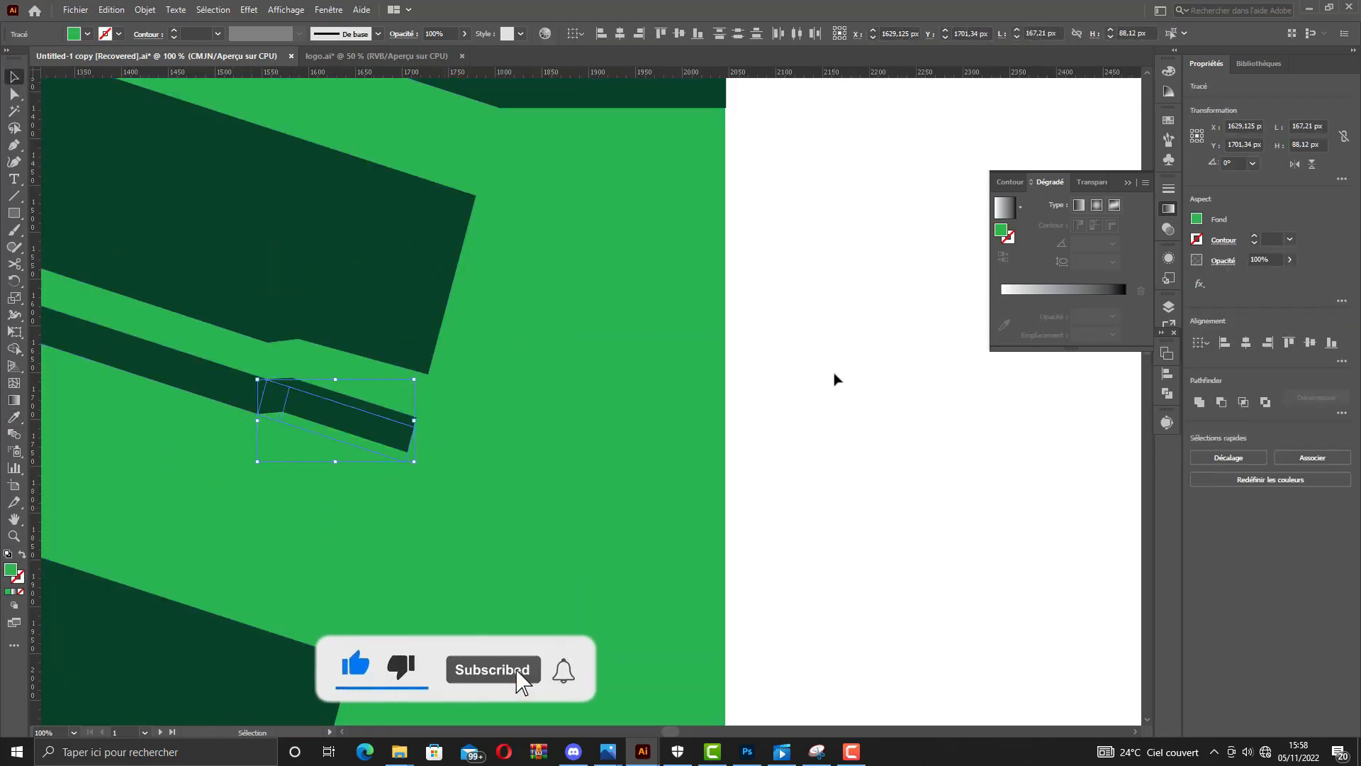
pyautogui.click(833, 375)
# Move the lower corner points of the green piece at the thin stripe's end outward, extending it below and along the stripe.
pyautogui.scroll(3, 270, 457)
pyautogui.click(15, 94)
pyautogui.click(337, 363)
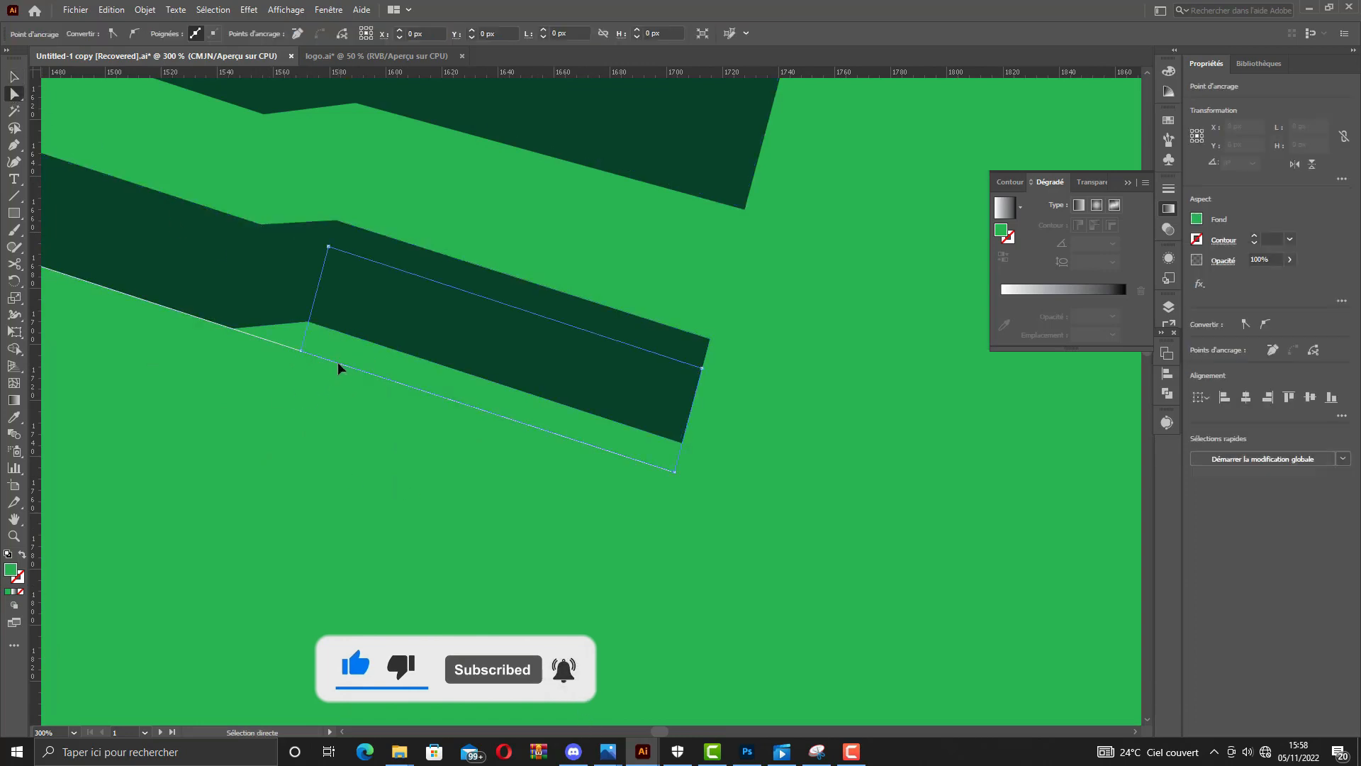
pyautogui.click(674, 472)
pyautogui.moveTo(674, 513); pyautogui.dragTo(671, 512)
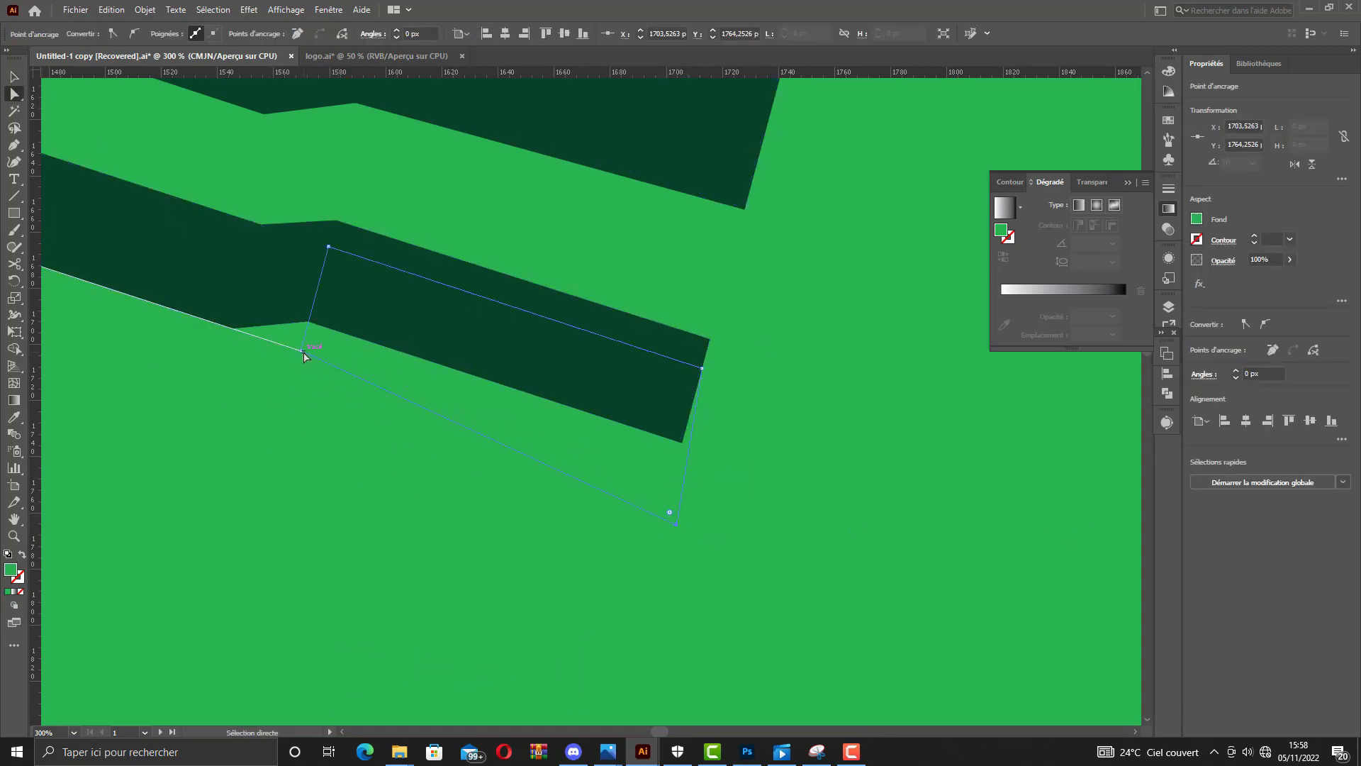
pyautogui.scroll(-3, 304, 350)
pyautogui.moveTo(370, 348); pyautogui.dragTo(79, 264)
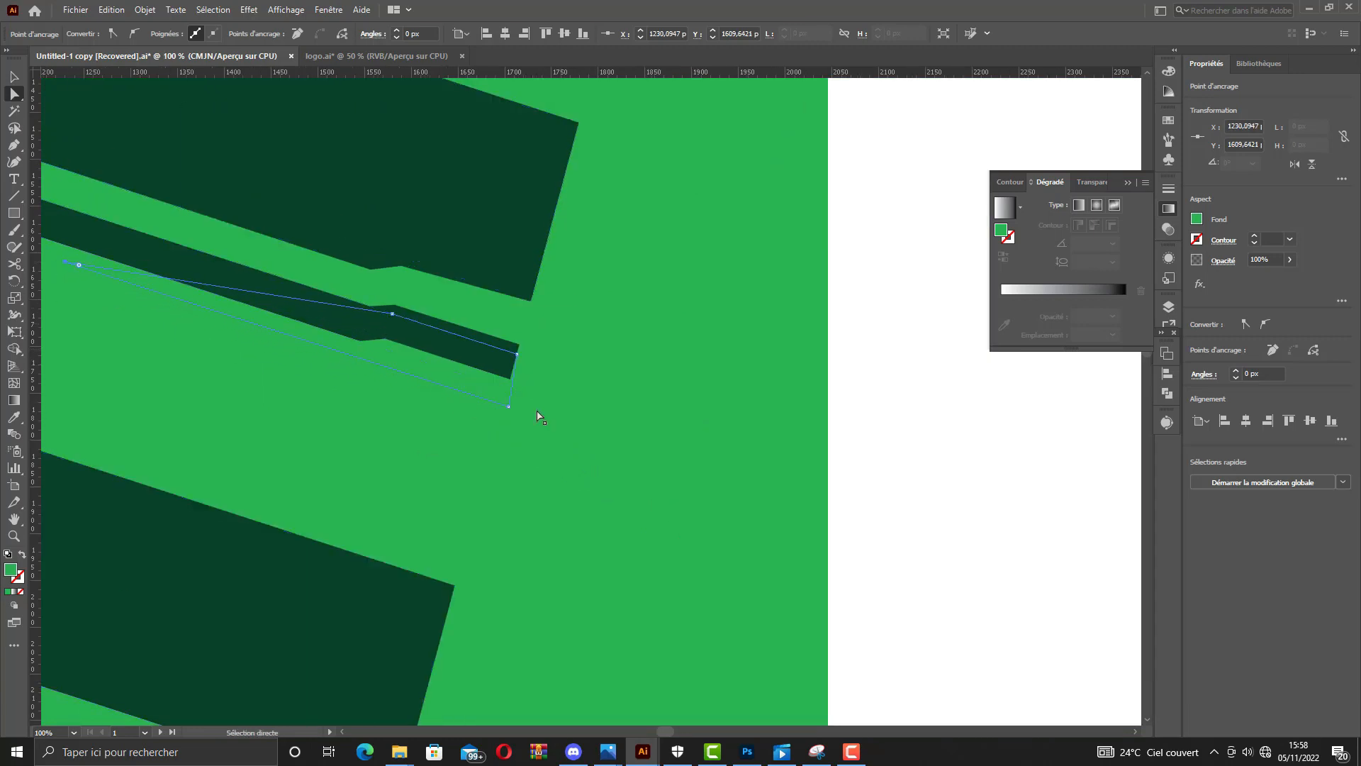
pyautogui.click(956, 438)
# Select all the shapes of the recoloured jersey half and group them.
pyautogui.scroll(-2, 822, 435)
pyautogui.scroll(-3, 827, 489)
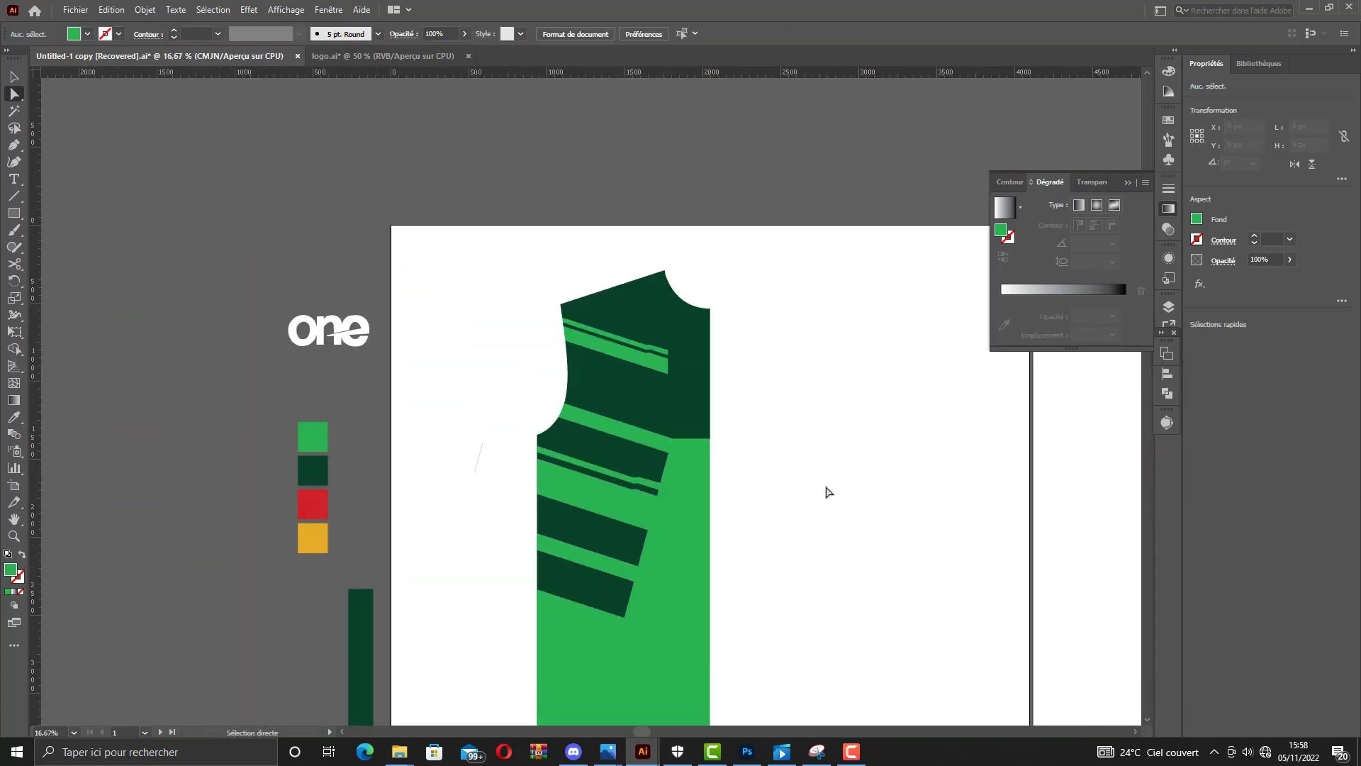
pyautogui.click(14, 77)
pyautogui.scroll(-1, 568, 228)
pyautogui.moveTo(540, 206); pyautogui.dragTo(766, 695)
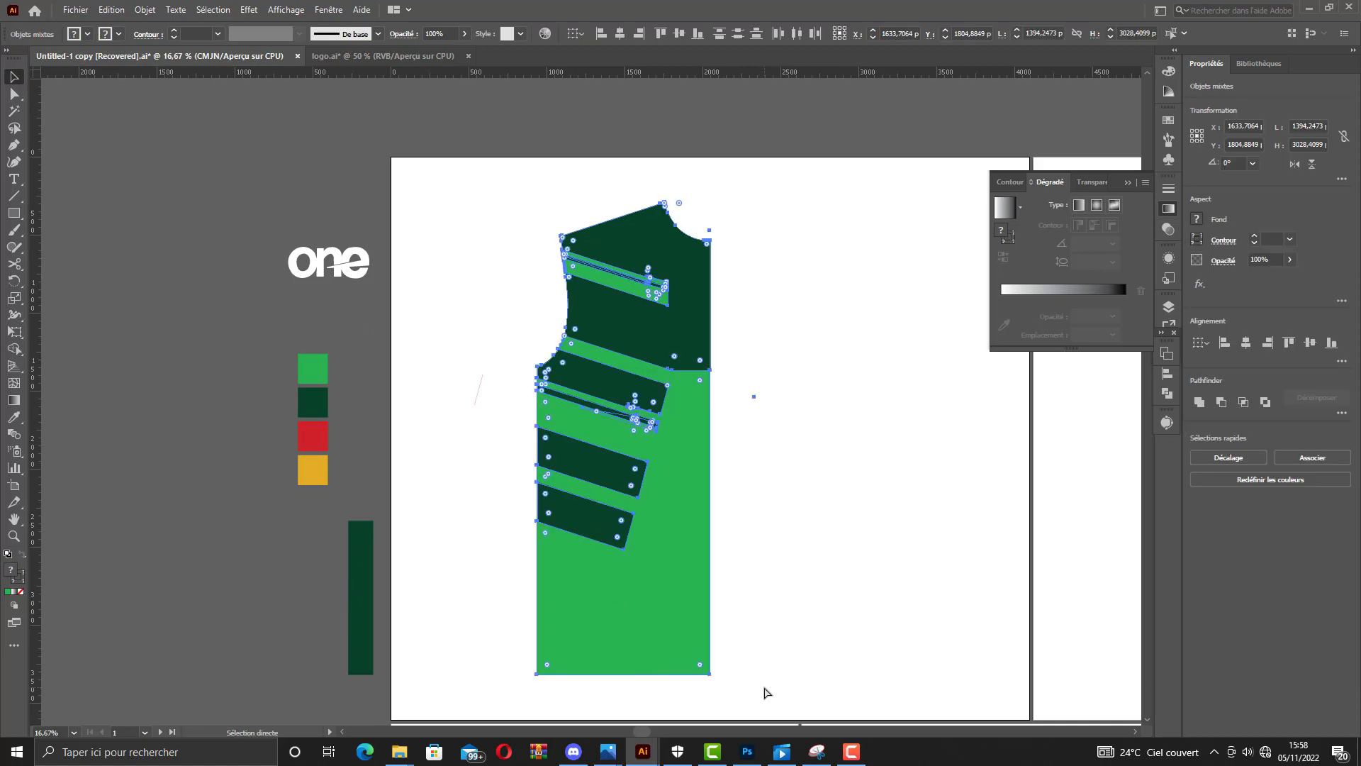
pyautogui.click(777, 467)
pyautogui.moveTo(878, 475); pyautogui.dragTo(735, 425)
# Create a mirrored copy of the grouped jersey half across the vertical axis.
pyautogui.click(455, 338)
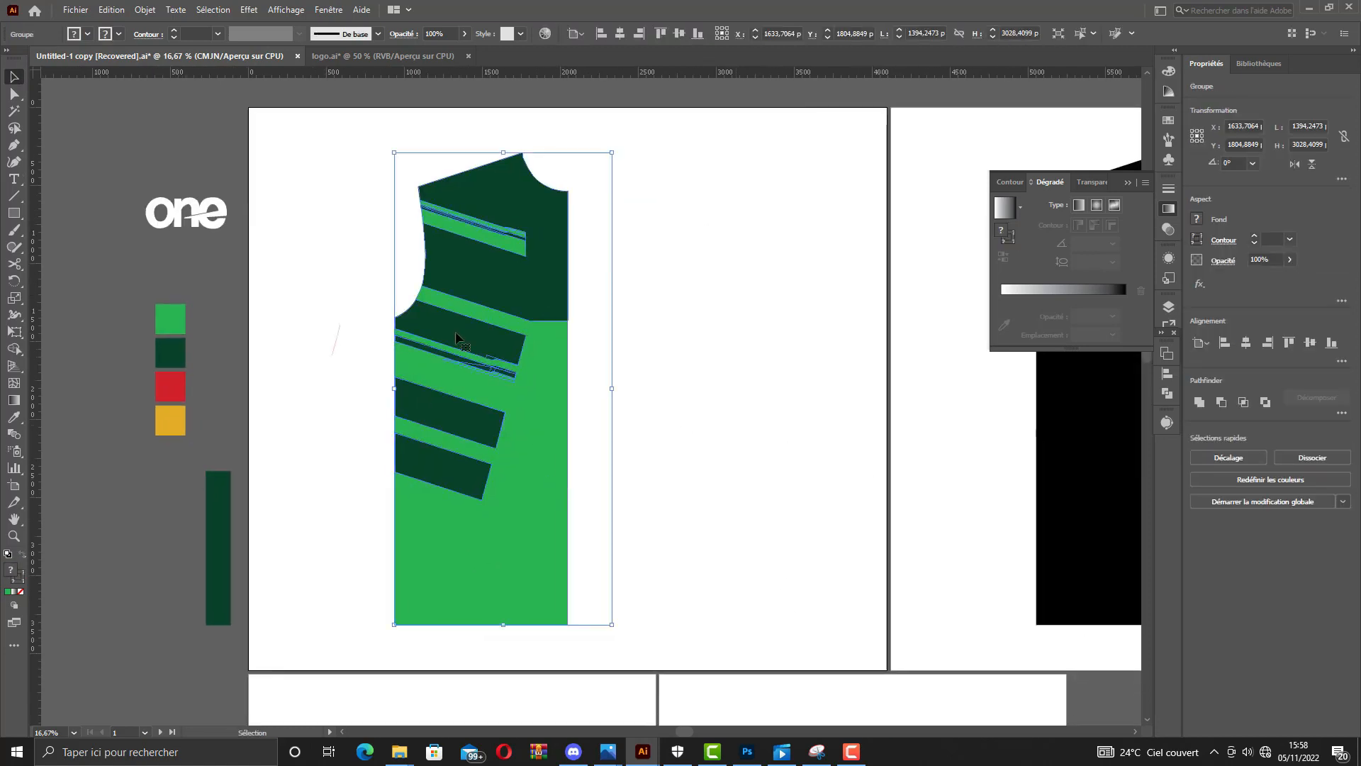
pyautogui.click(146, 9)
pyautogui.moveTo(227, 29)
pyautogui.click(433, 78)
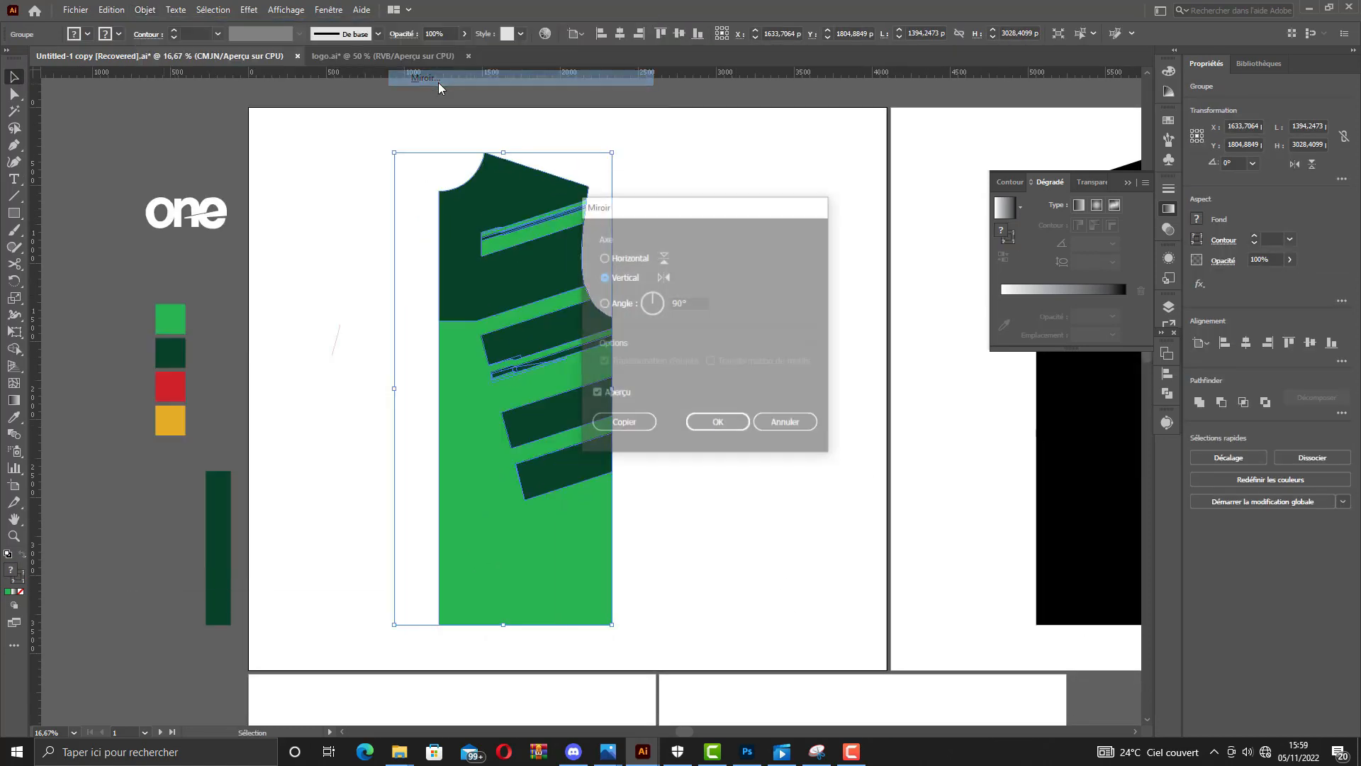
pyautogui.click(626, 422)
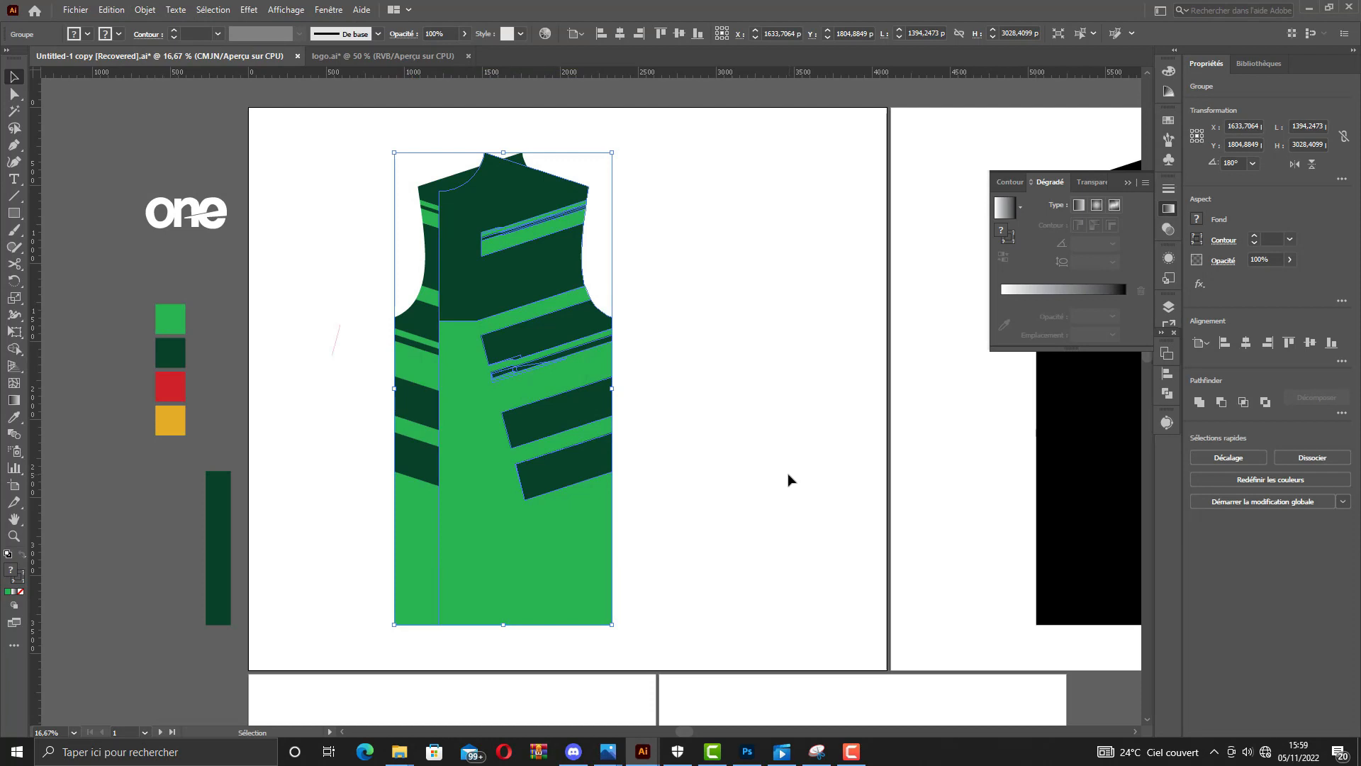
# Move the mirrored half beside the original so that their straight centre edges meet.
pyautogui.moveTo(560, 353); pyautogui.dragTo(753, 350)
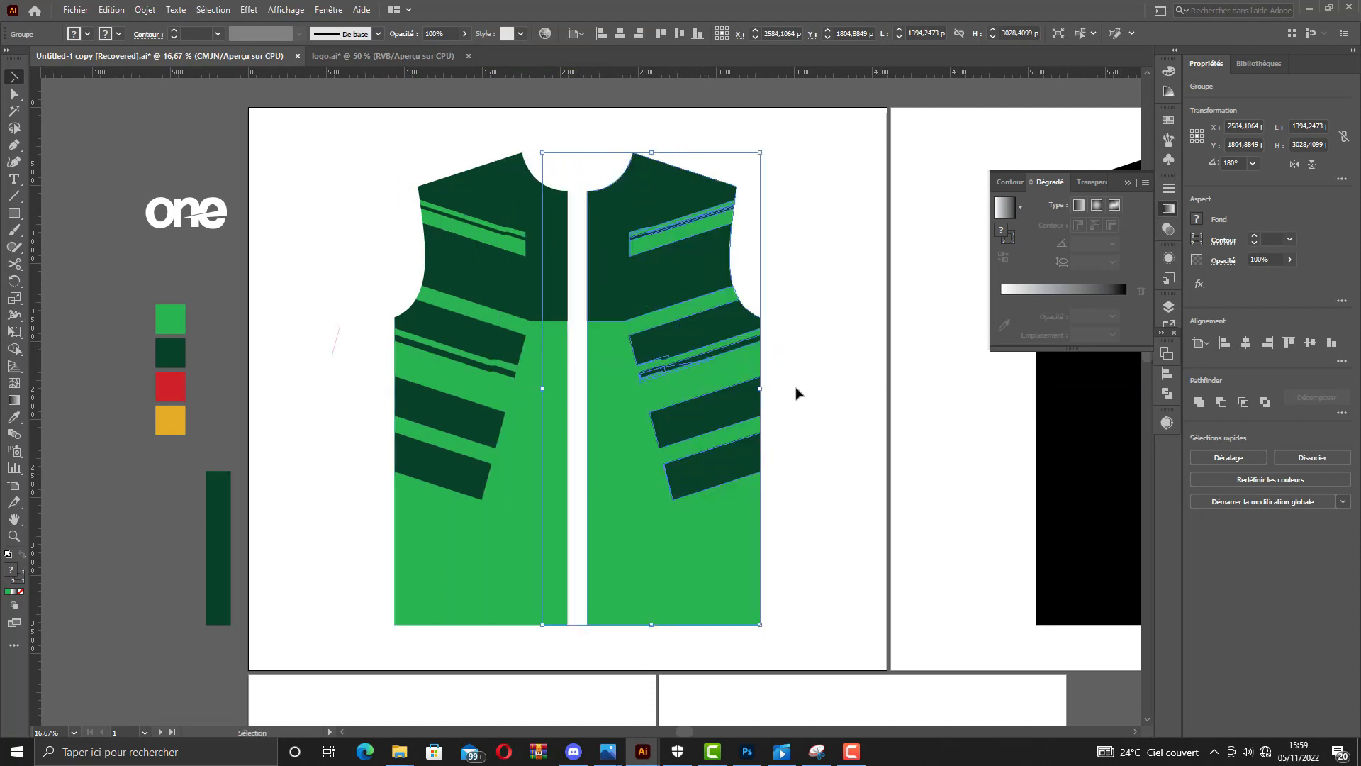
pyautogui.click(853, 421)
pyautogui.click(741, 390)
pyautogui.keyDown('shift'); pyautogui.click(484, 348); pyautogui.keyUp('shift')
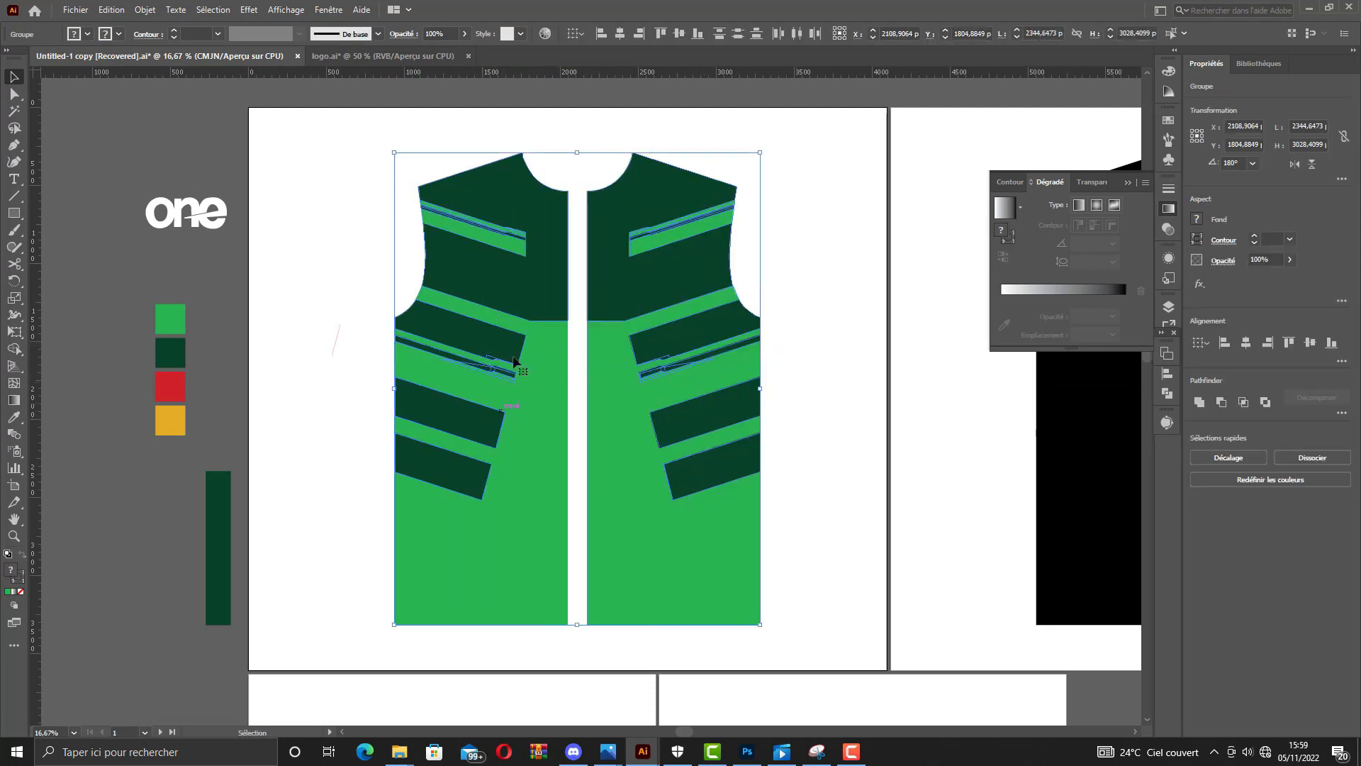
pyautogui.click(780, 178)
pyautogui.scroll(1, 672, 291)
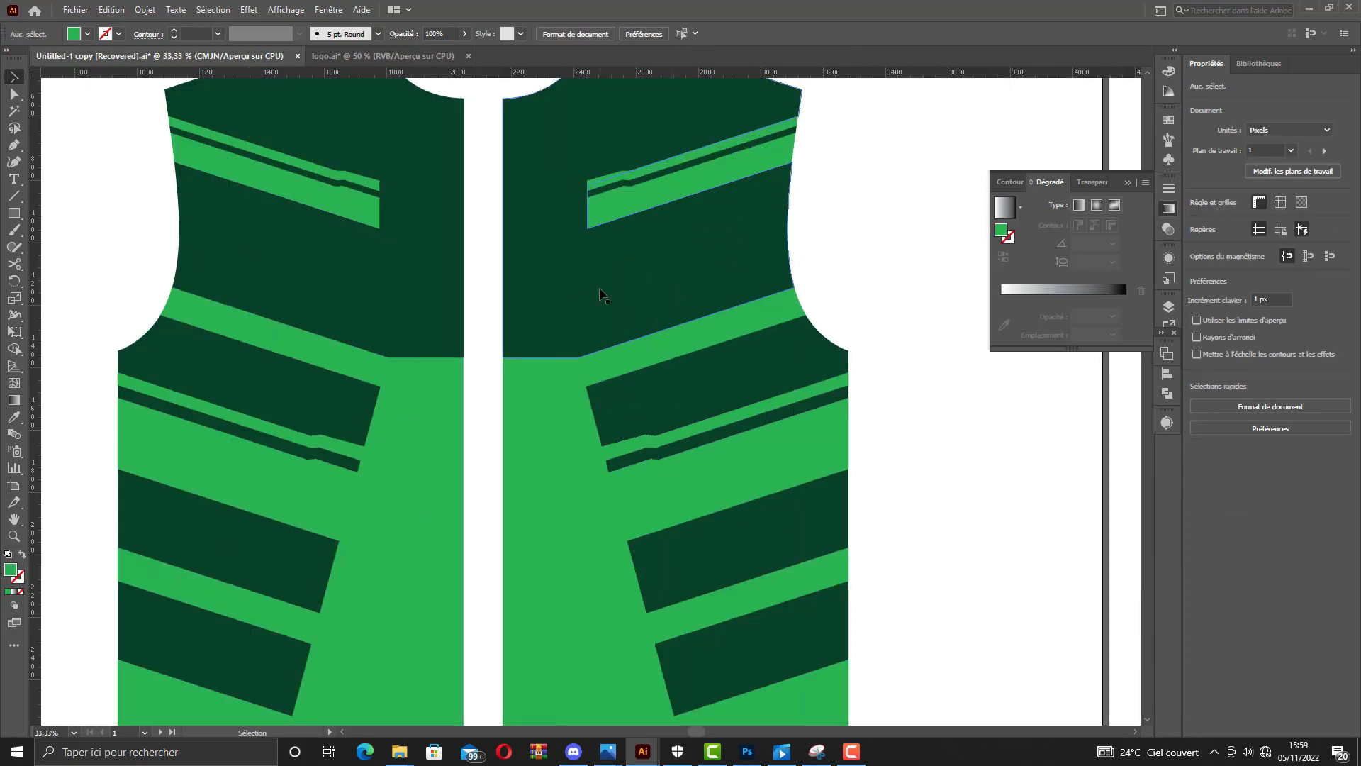
pyautogui.moveTo(591, 291); pyautogui.dragTo(526, 296)
pyautogui.scroll(-1, 540, 425)
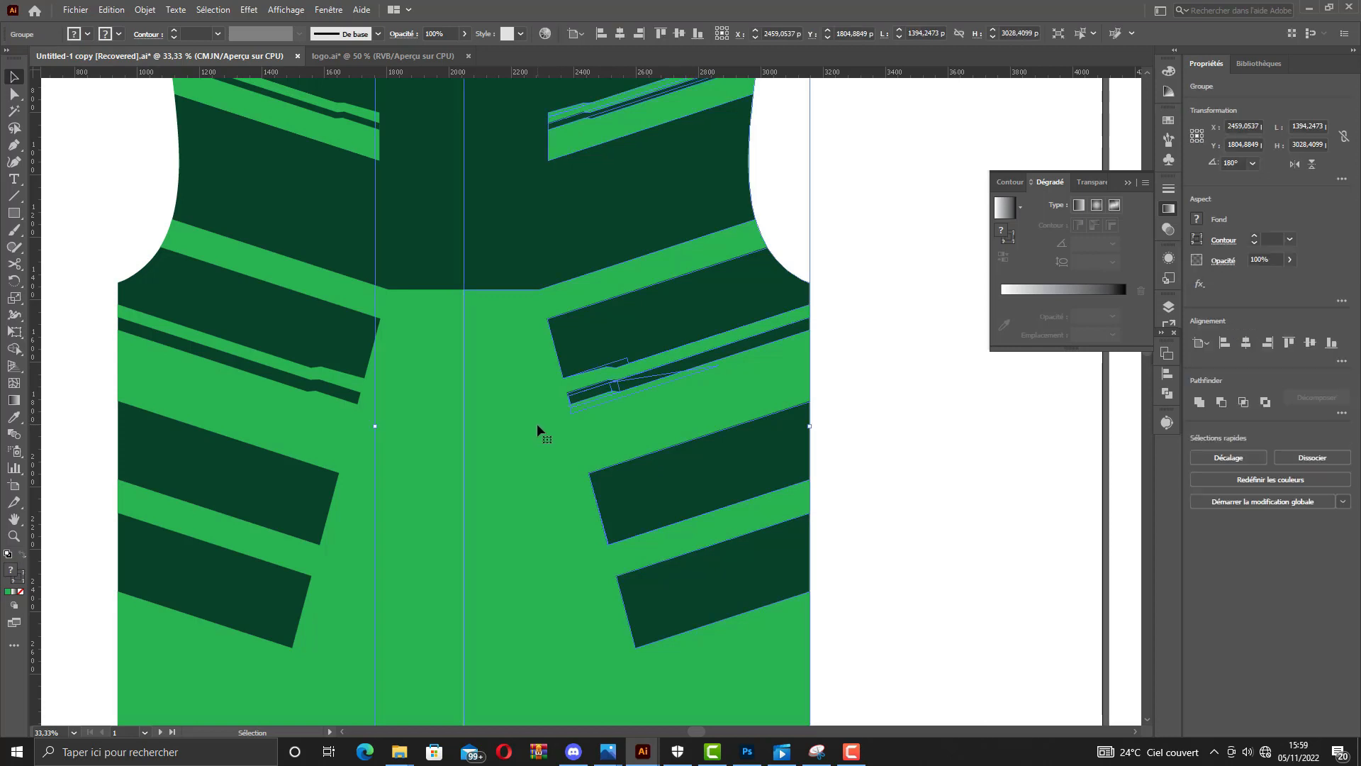
pyautogui.scroll(2, 850, 369)
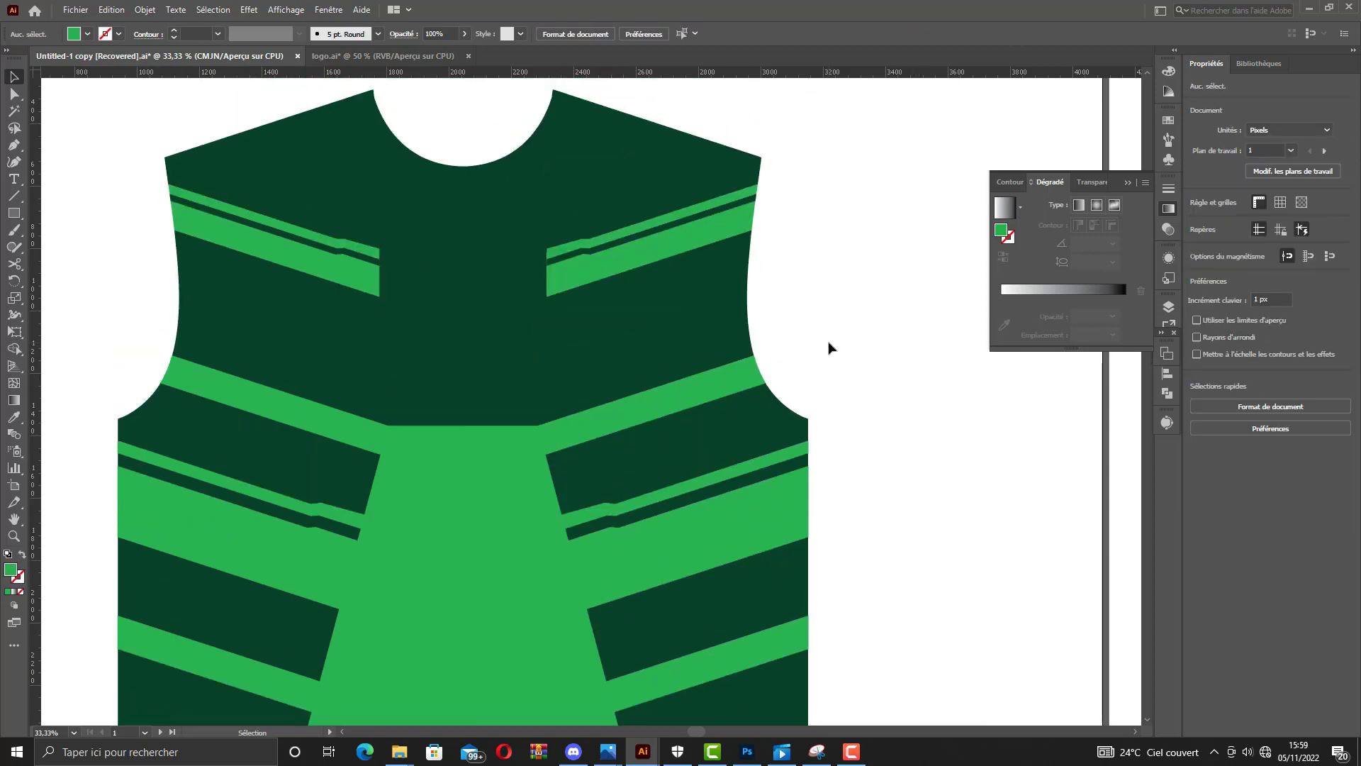
# Group the two halves into one complete jersey front.
pyautogui.scroll(-2, 827, 382)
pyautogui.moveTo(877, 633); pyautogui.dragTo(887, 681)
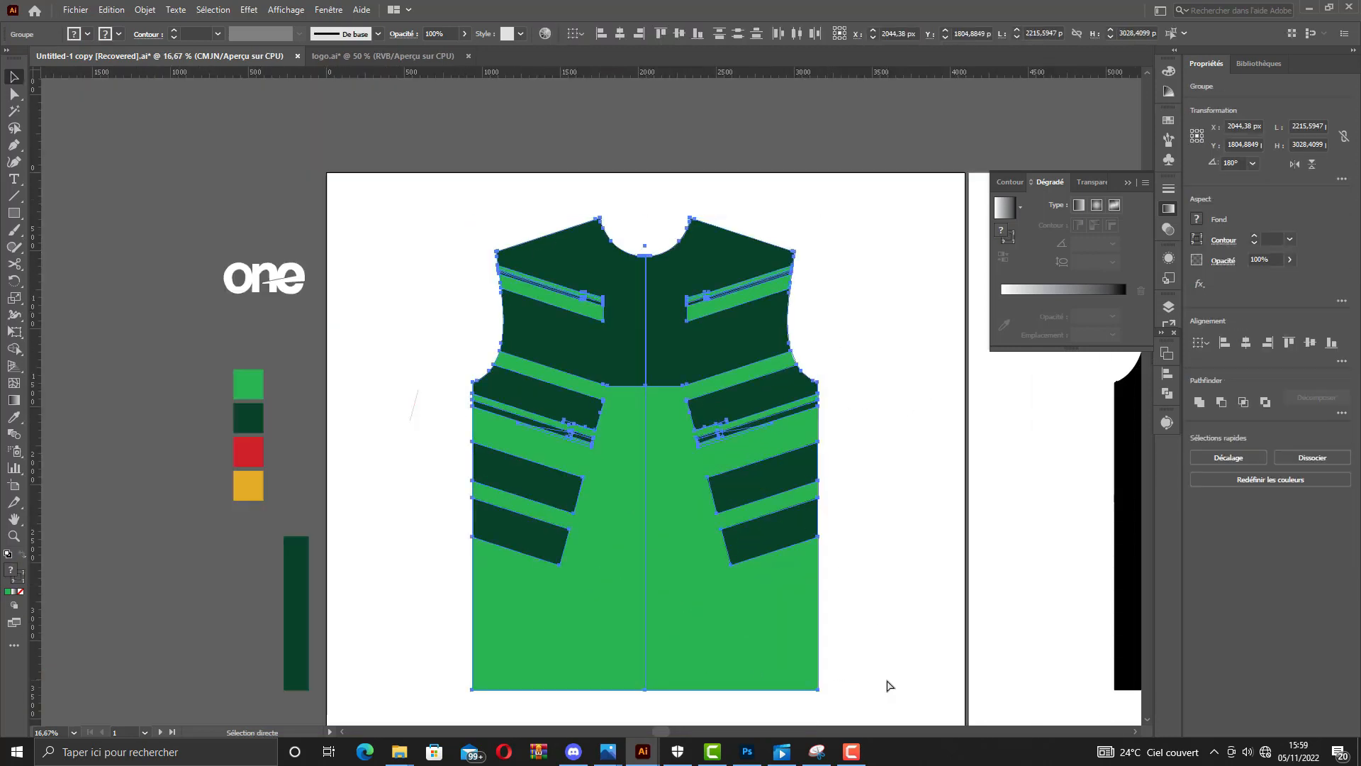
pyautogui.hotkey('ctrl', 'g')
pyautogui.click(806, 166)
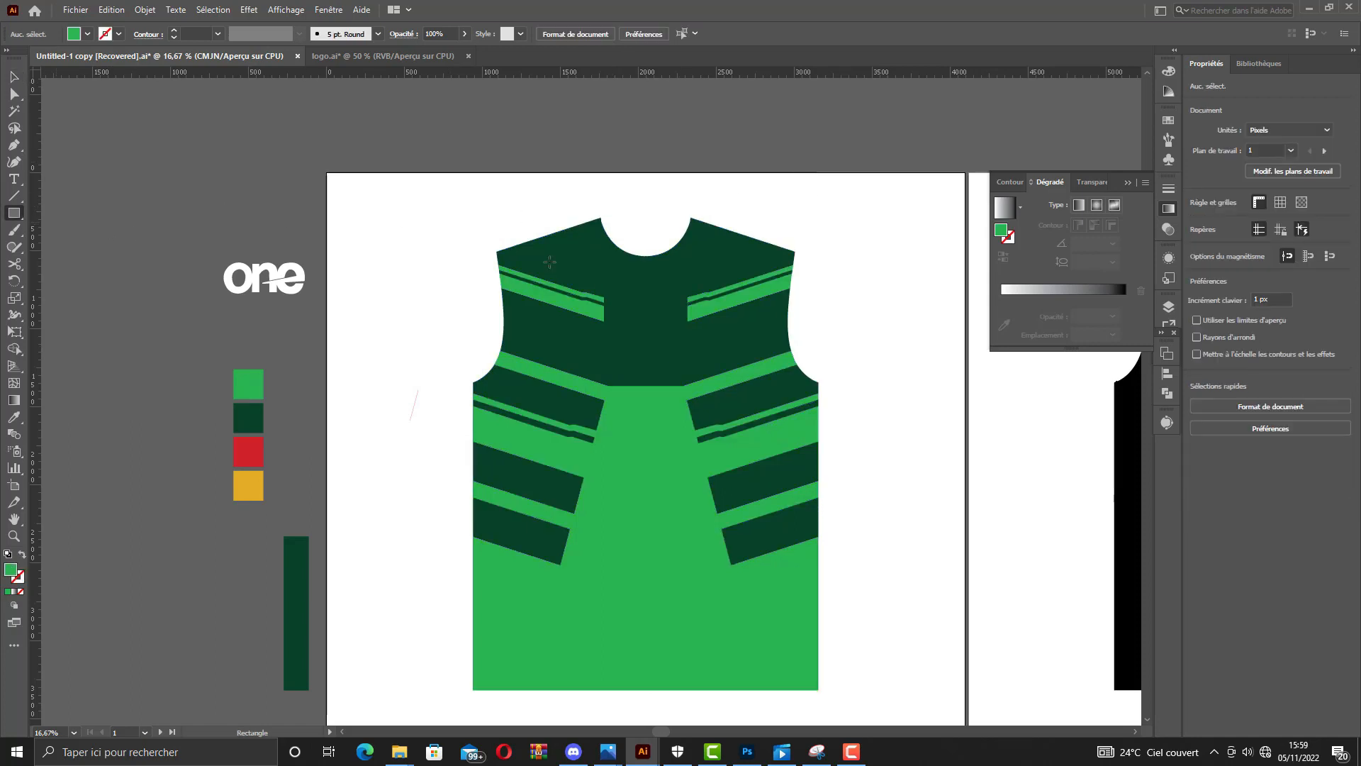
# Draw a vertical bright green rectangle about 118 by 1158 px from the neck opening down the chest and centre it horizontally with the jersey.
pyautogui.moveTo(632, 223); pyautogui.dragTo(651, 402)
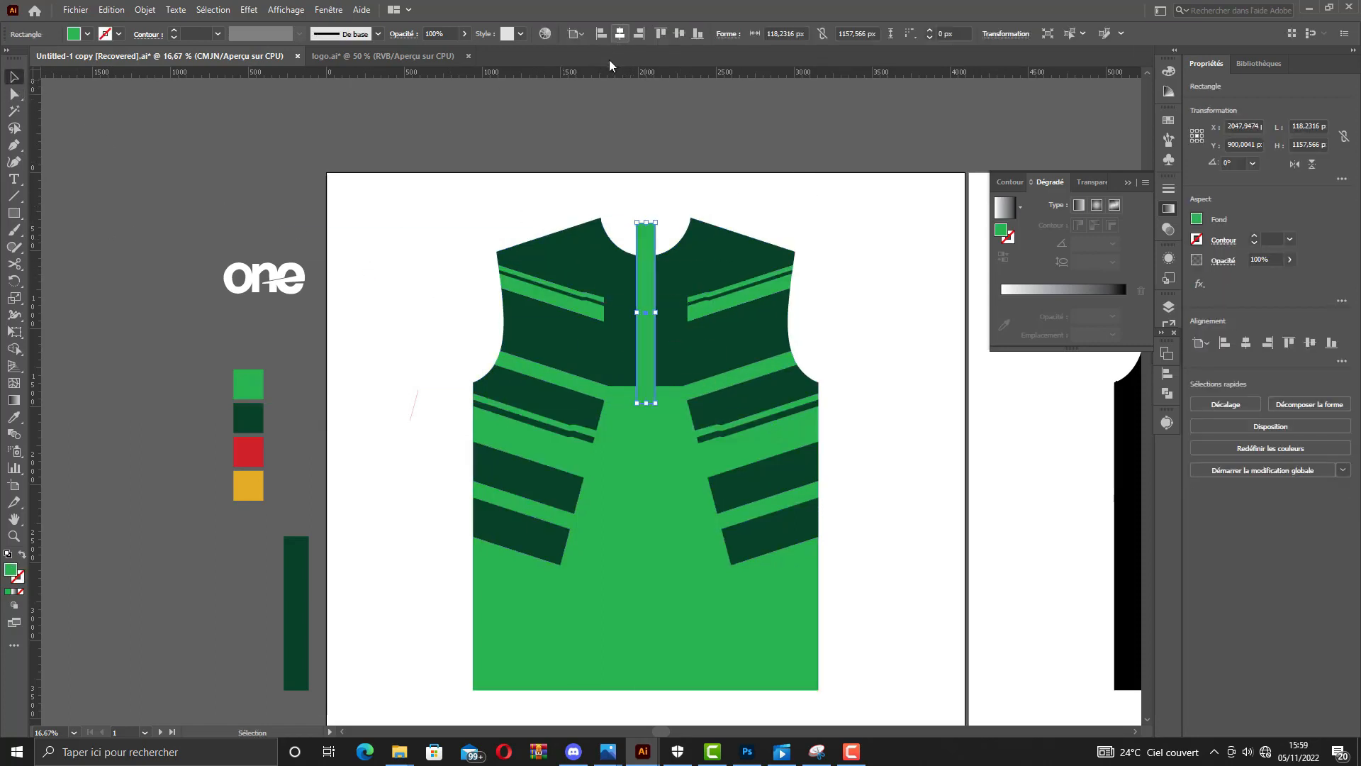
pyautogui.moveTo(451, 170); pyautogui.dragTo(904, 701)
pyautogui.hotkey('ctrl', '+')
pyautogui.hotkey('ctrl', '+')
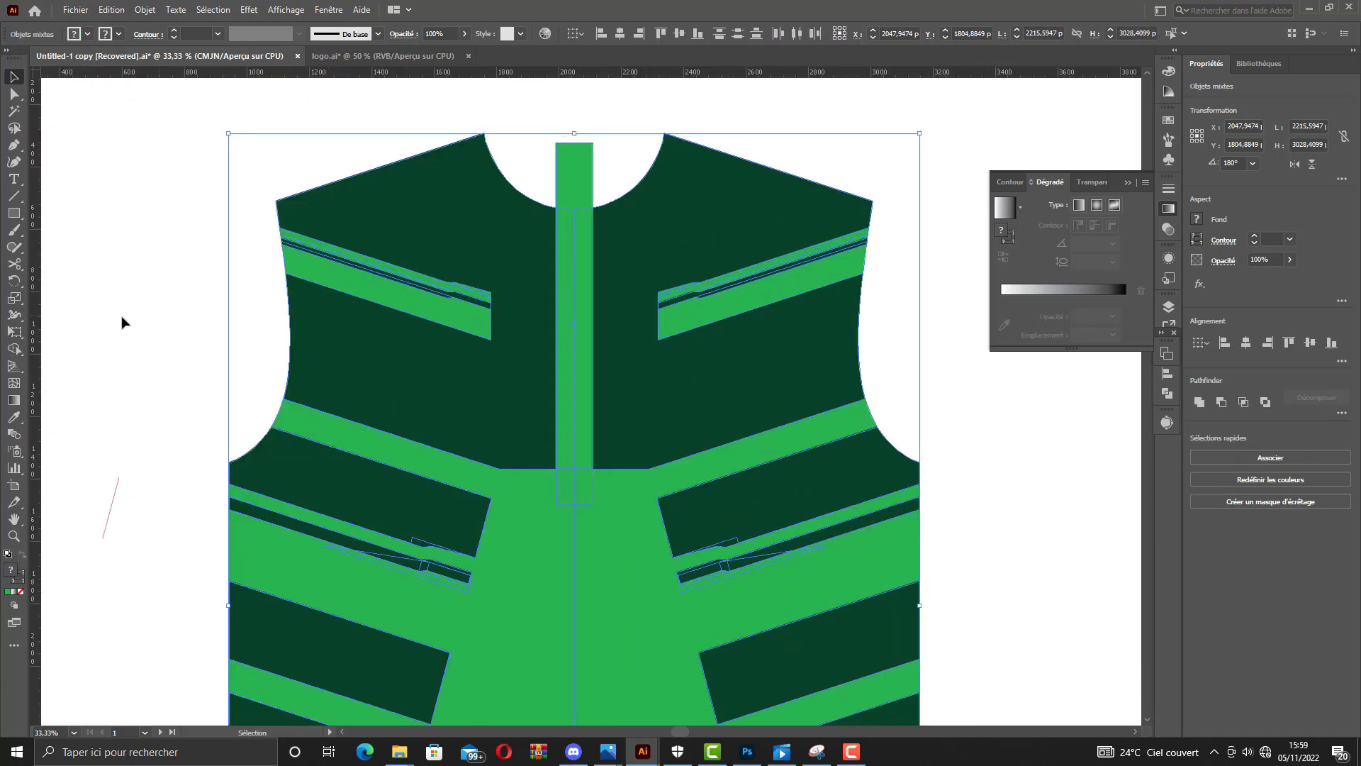
# Trim off the part of the green chest strip that extends into the neck opening, using the Shape Builder.
pyautogui.click(15, 351)
pyautogui.keyDown('alt'); pyautogui.moveTo(555, 151); pyautogui.dragTo(595, 172); pyautogui.keyUp('alt')
pyautogui.keyDown('alt'); pyautogui.scroll(-2, 593, 167); pyautogui.keyUp('alt')
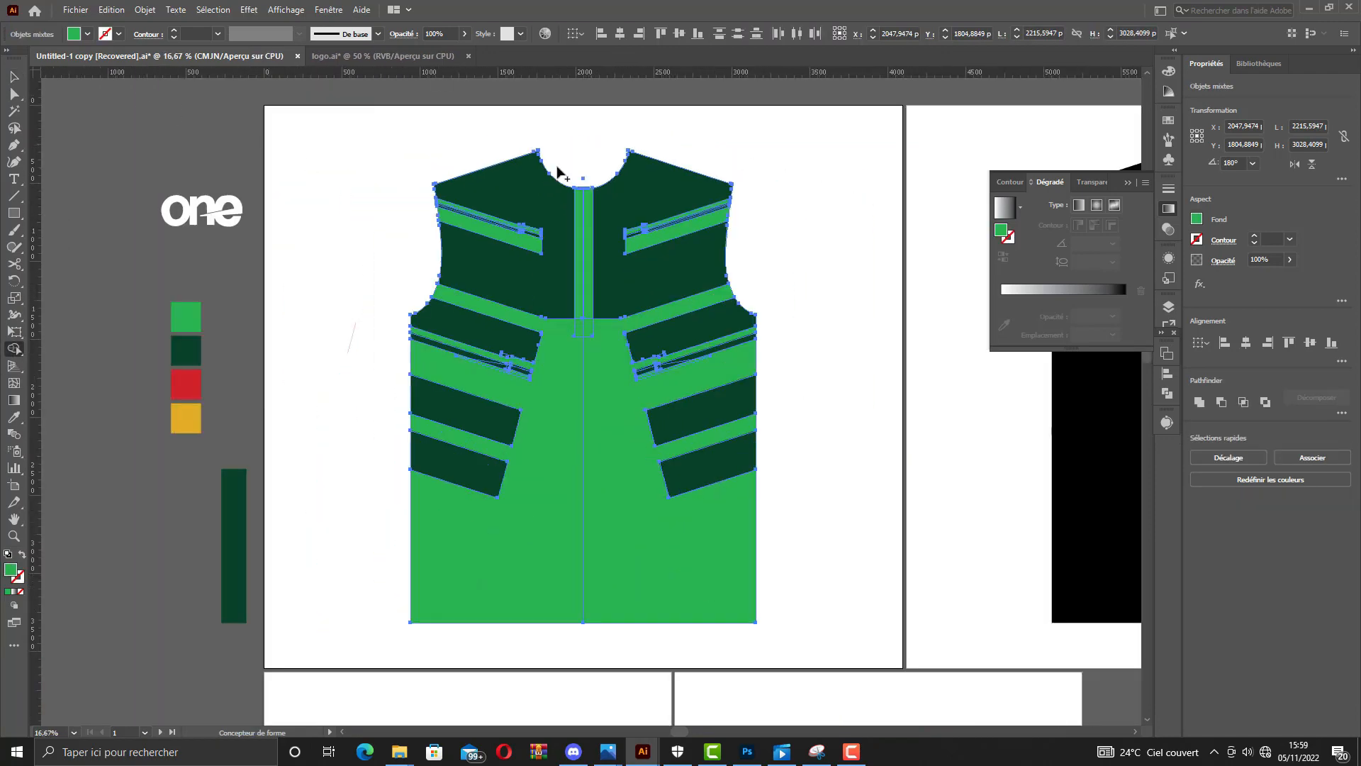
pyautogui.click(14, 76)
pyautogui.click(584, 158)
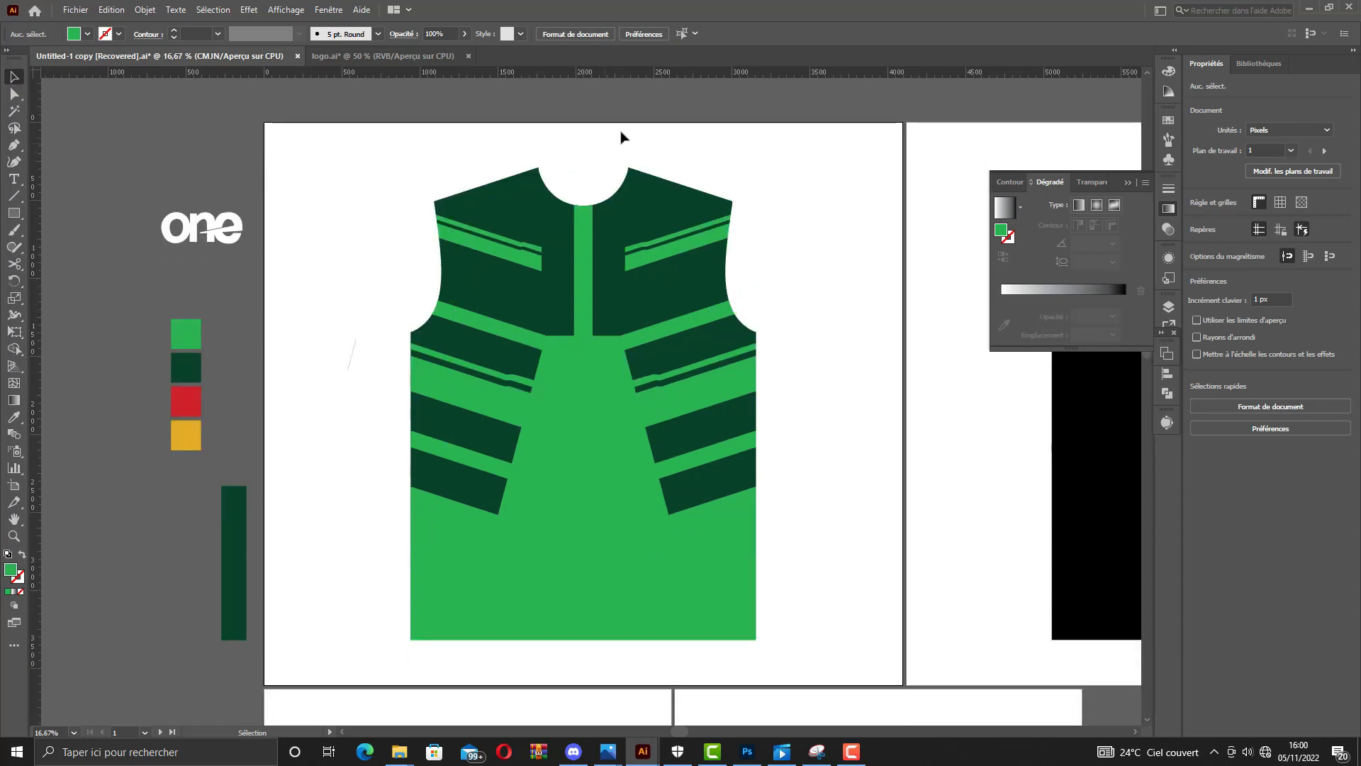
pyautogui.scroll(3, 589, 152)
# Create an 8 px outward offset path around the white "one" logo and fill the offset outline with red.
pyautogui.click(179, 259)
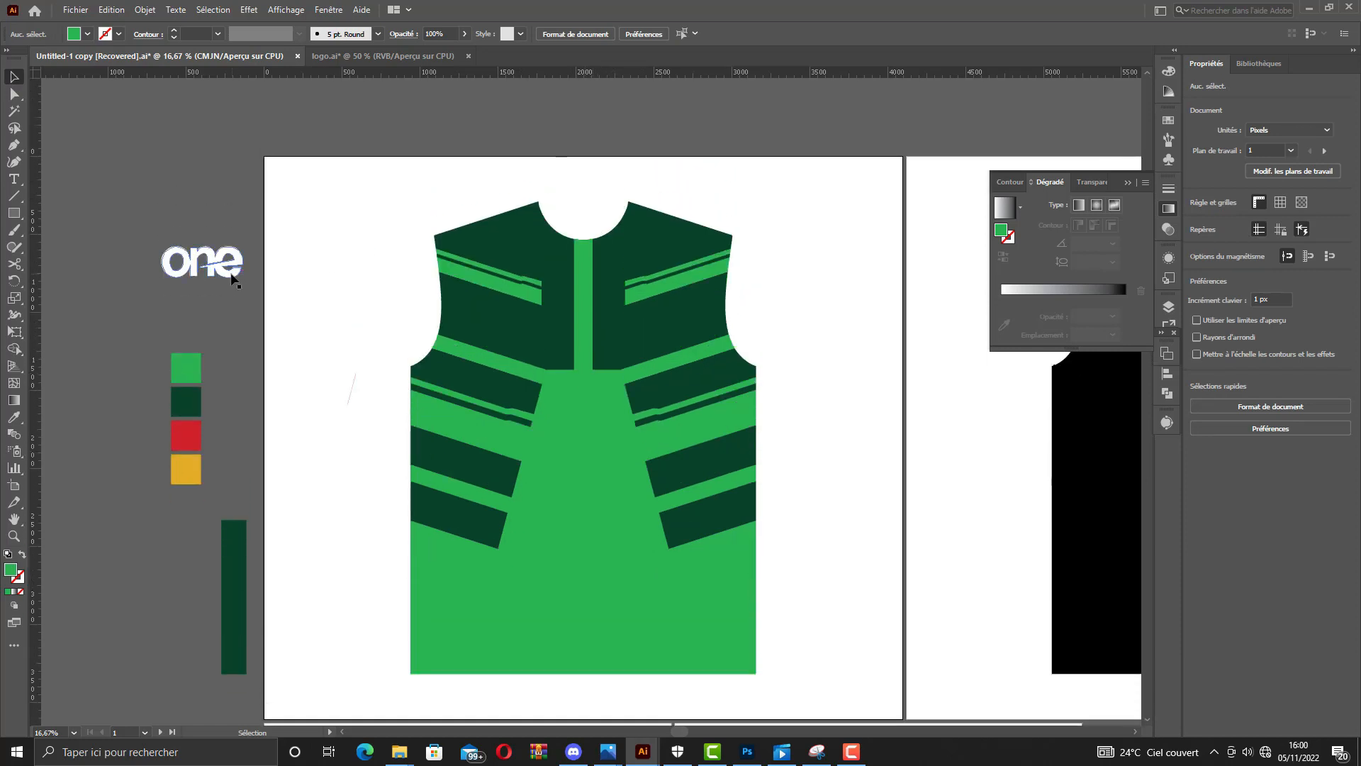
pyautogui.click(145, 9)
pyautogui.moveTo(225, 347)
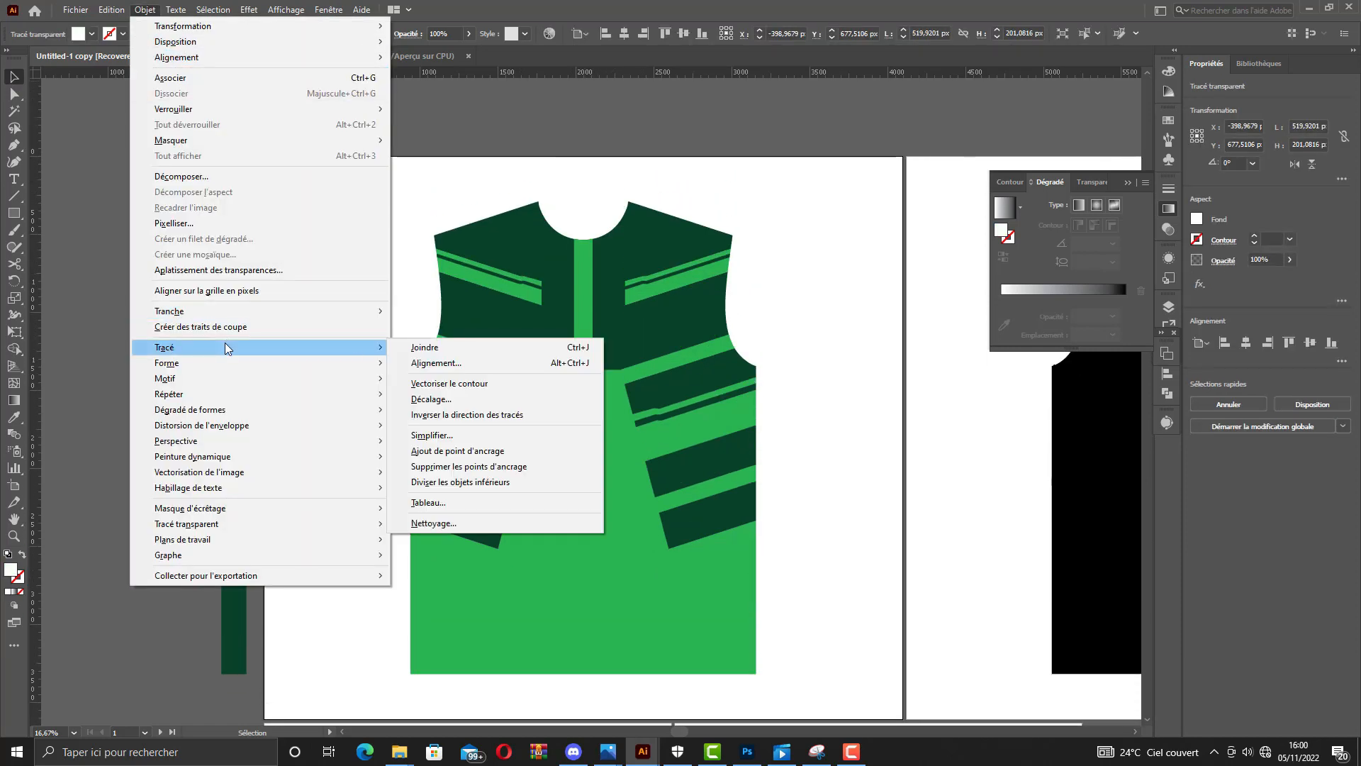
pyautogui.click(440, 399)
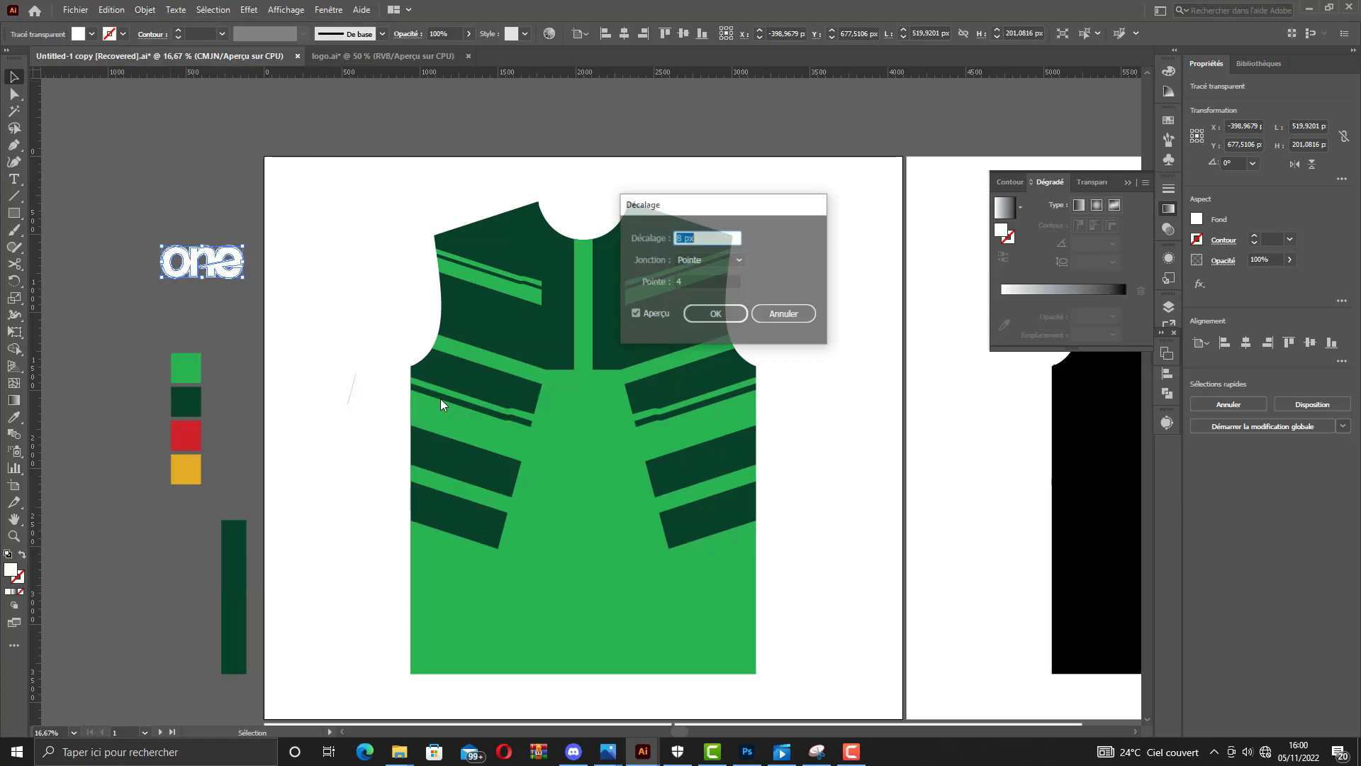
pyautogui.click(734, 322)
pyautogui.click(91, 33)
pyautogui.click(54, 58)
pyautogui.click(134, 239)
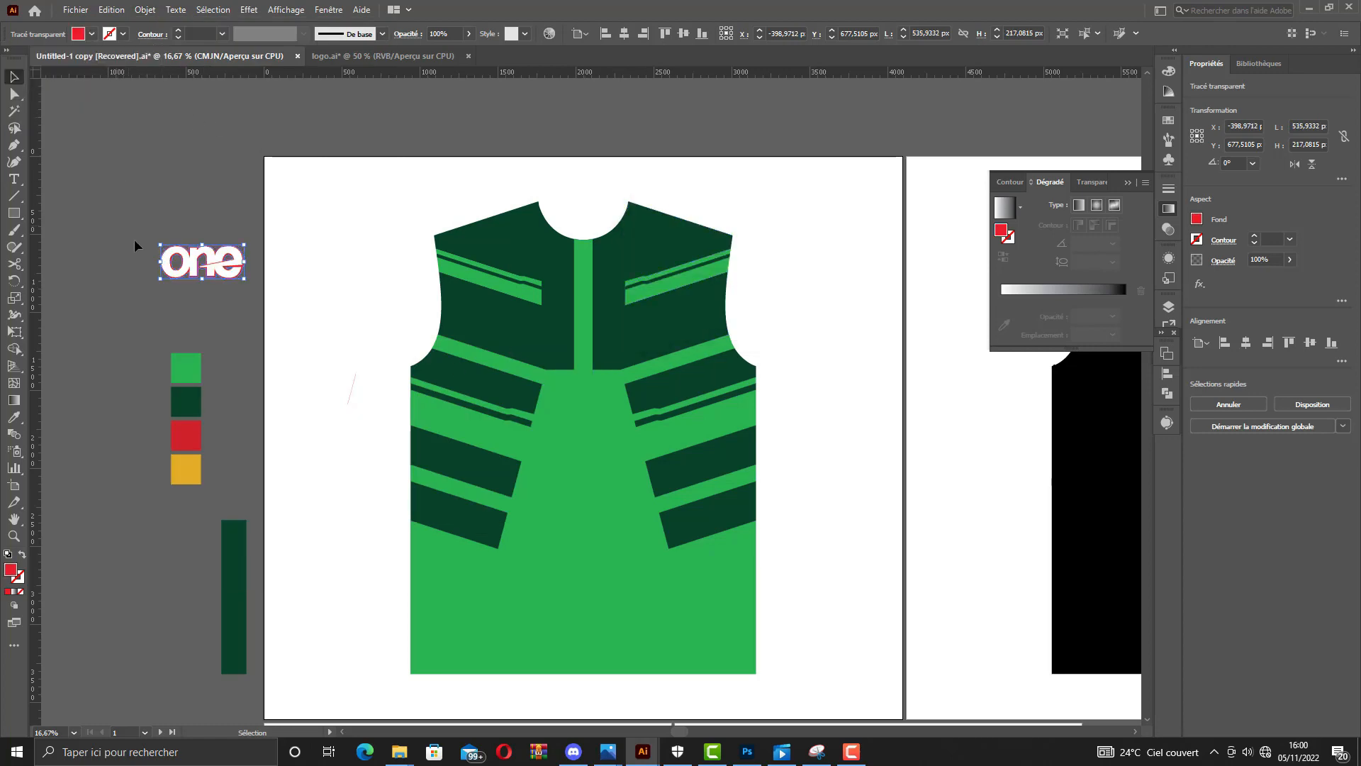
# Draw a closed red Pen shape over the "one" logo, covering the openings inside and between its letters.
pyautogui.hotkey('ctrl', '1')
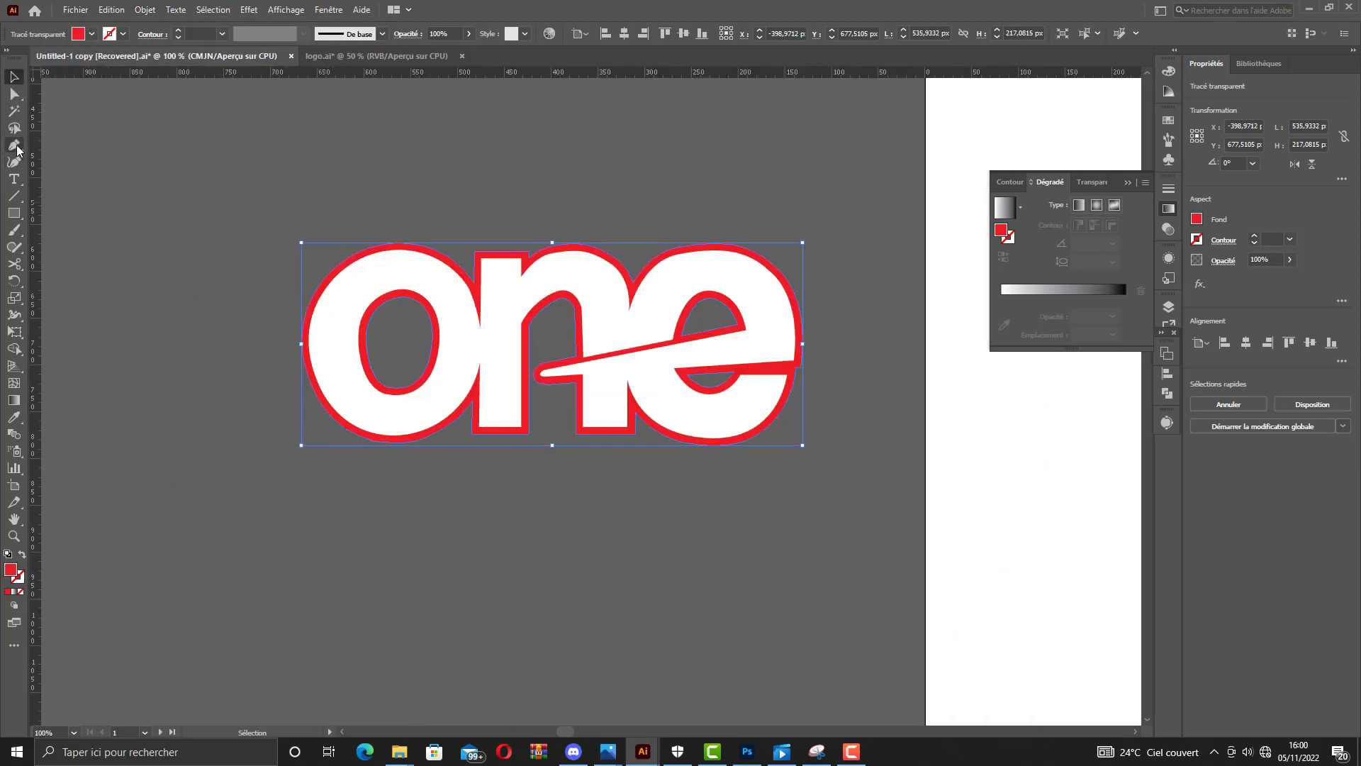
pyautogui.click(16, 145)
pyautogui.click(366, 282)
pyautogui.click(344, 332)
pyautogui.click(344, 379)
pyautogui.moveTo(366, 395); pyautogui.dragTo(408, 403)
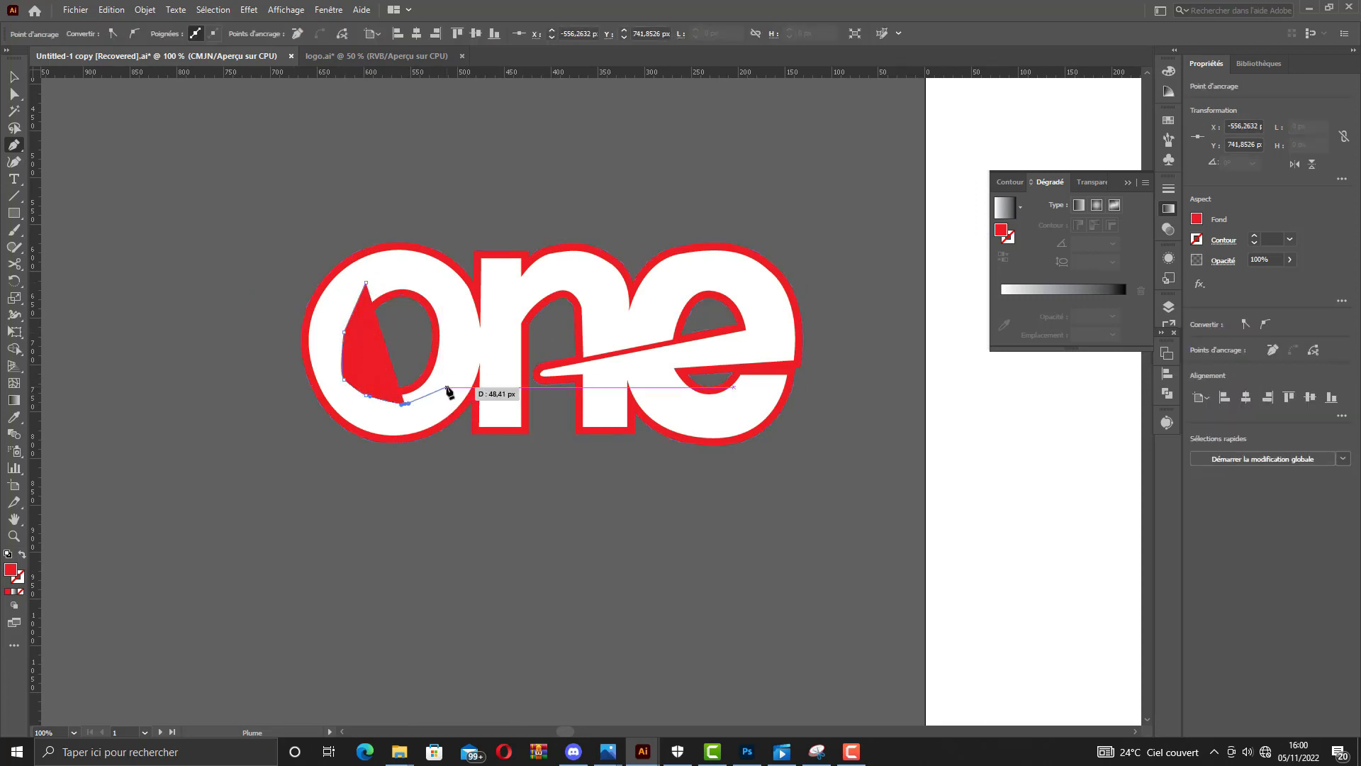
pyautogui.click(447, 387)
pyautogui.click(495, 395)
pyautogui.click(517, 429)
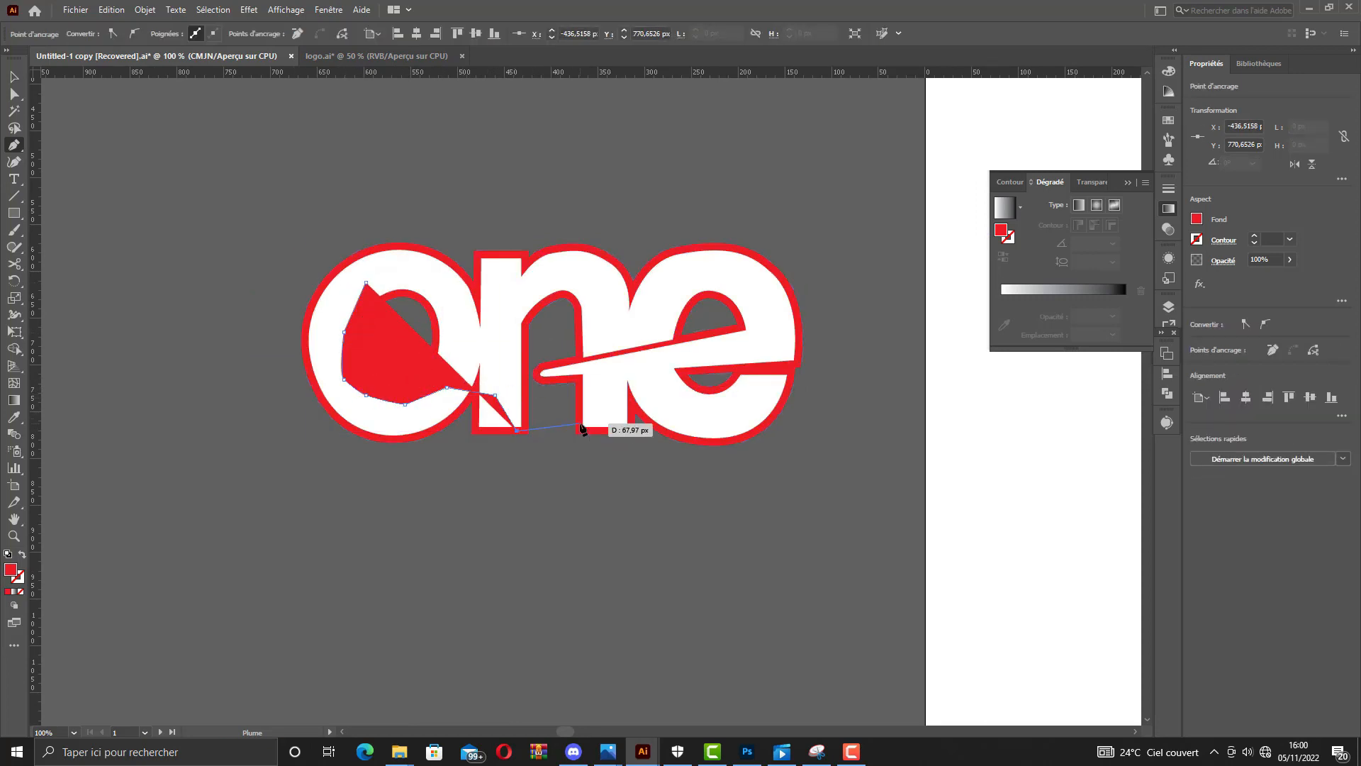
pyautogui.hotkey('ctrl', 'z')
pyautogui.click(584, 434)
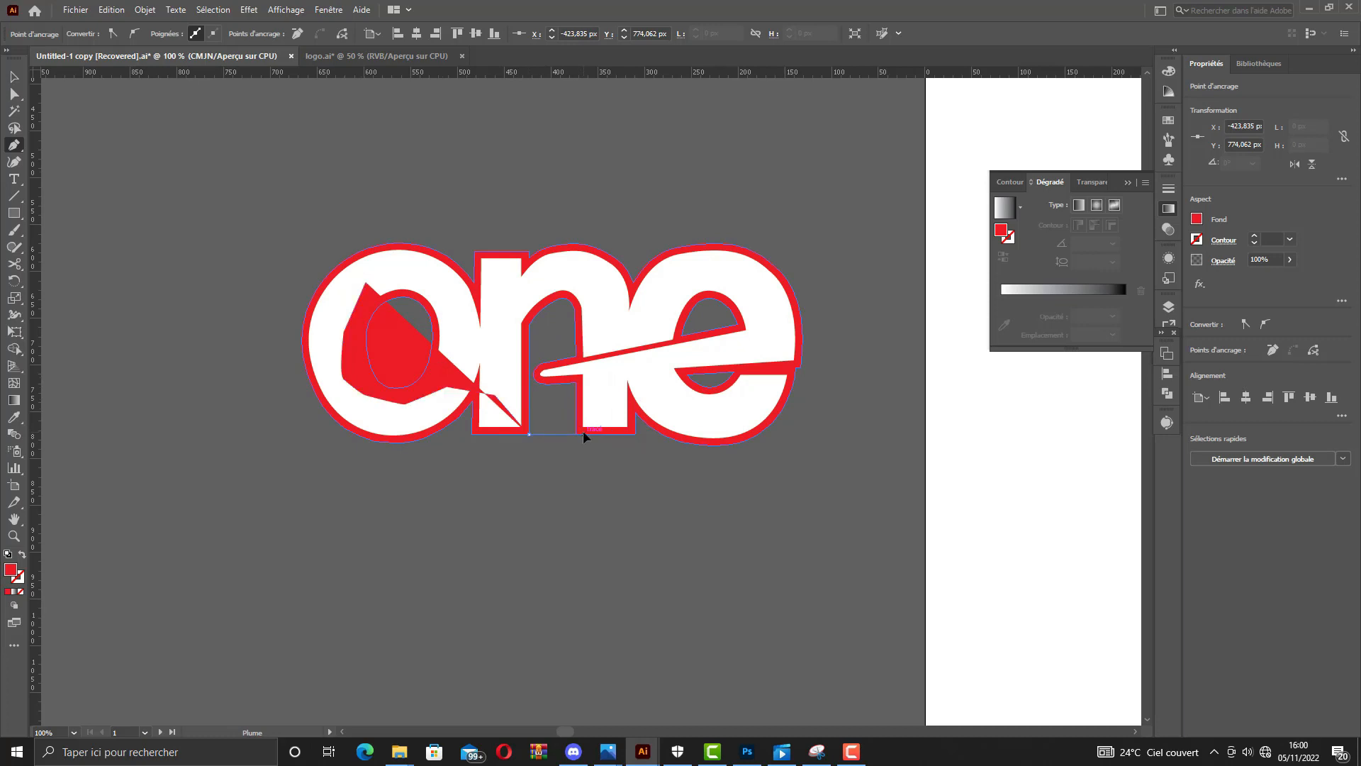
pyautogui.click(752, 402)
pyautogui.click(772, 342)
pyautogui.click(742, 282)
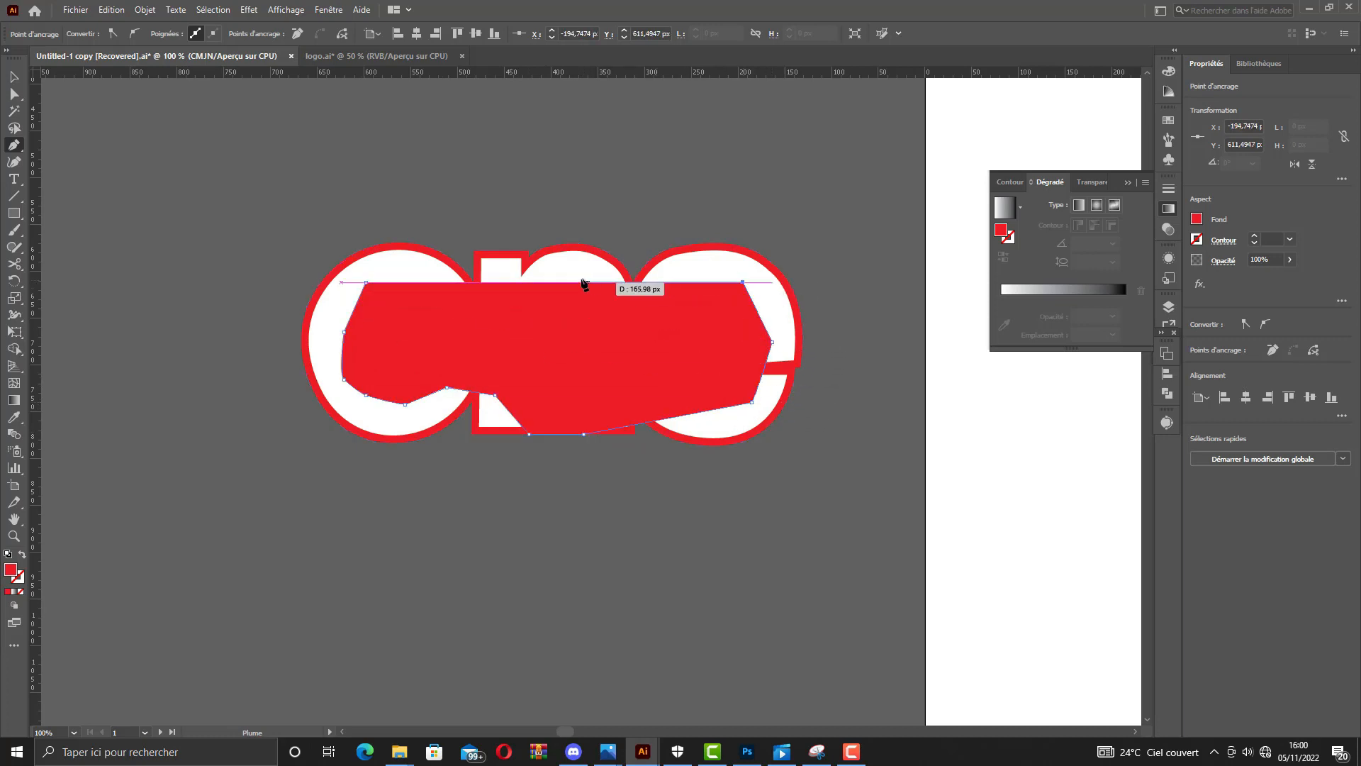
pyautogui.click(469, 306)
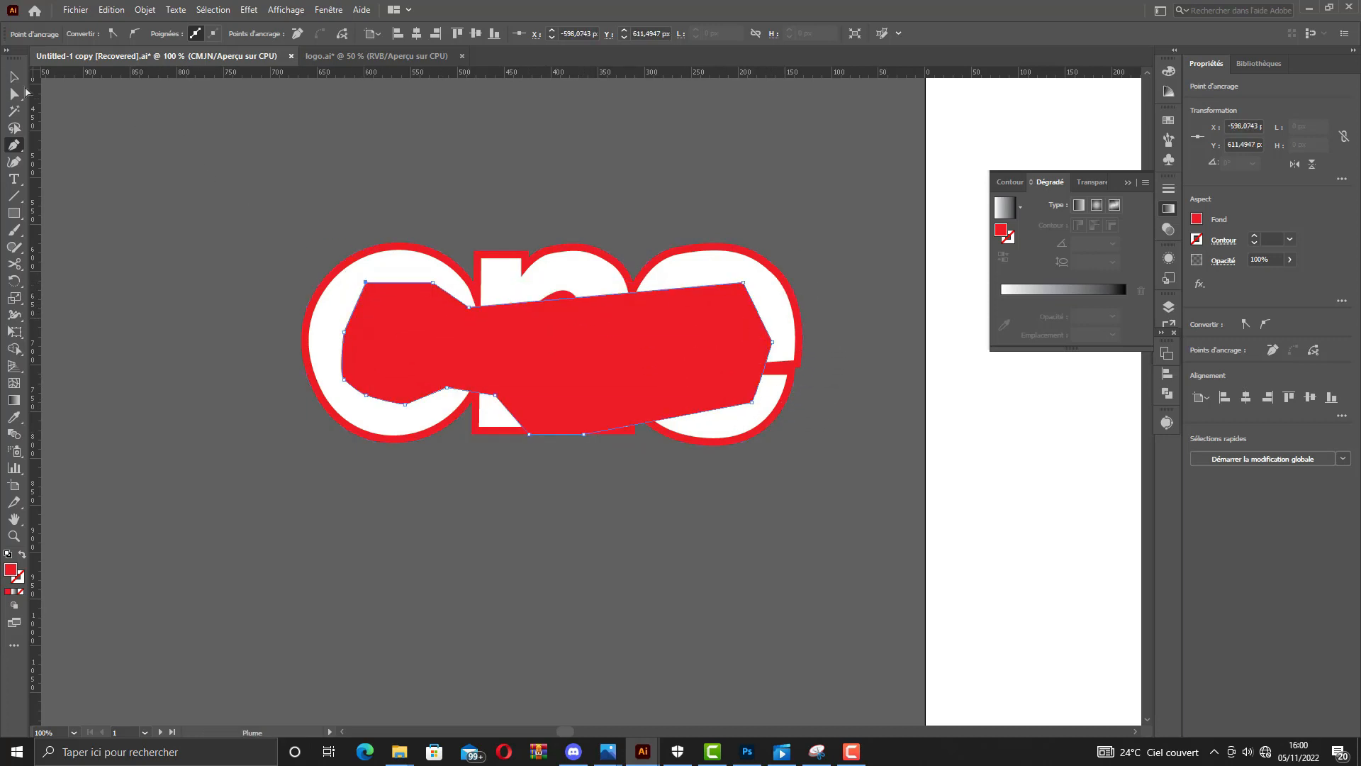
# Send the red filler shape to the back and group it with the white letters and red outline.
pyautogui.click(14, 76)
pyautogui.rightClick(438, 322)
pyautogui.moveTo(572, 584)
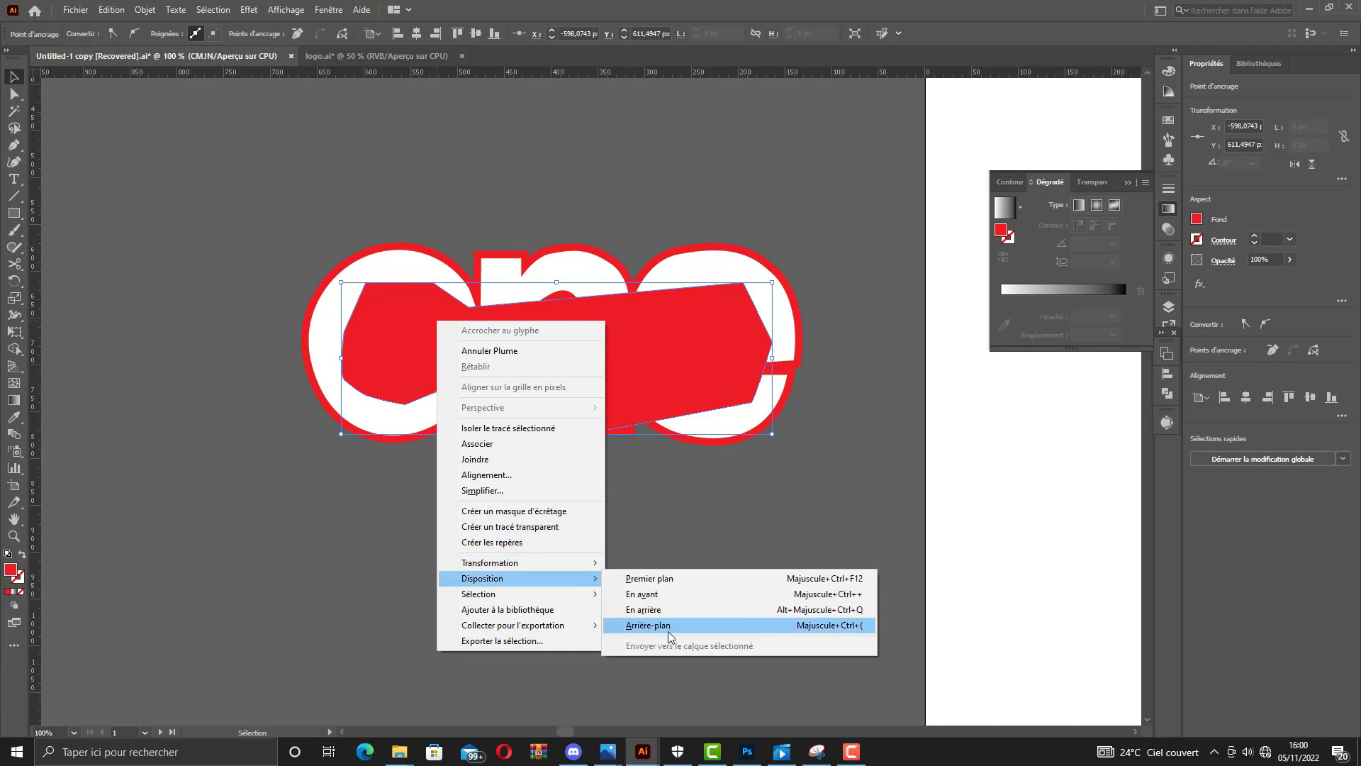
pyautogui.click(668, 625)
pyautogui.click(482, 452)
pyautogui.moveTo(803, 479); pyautogui.dragTo(829, 503)
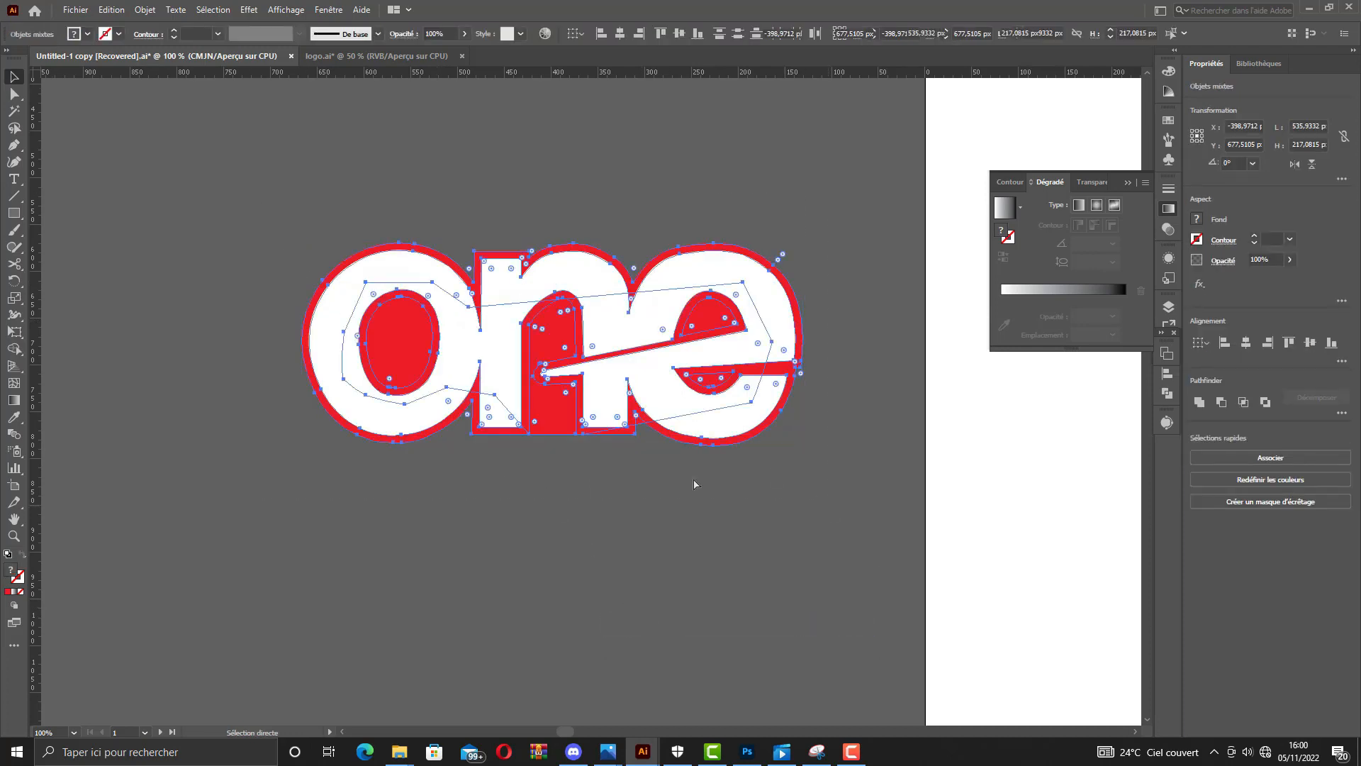
pyautogui.hotkey('ctrl', 'g')
pyautogui.hotkey('ctrl', '-')
pyautogui.hotkey('ctrl', '-')
pyautogui.click(112, 140)
# Recolour the white letters of the grouped logo with the yellow from the colour swatches beside the artboard.
pyautogui.click(17, 96)
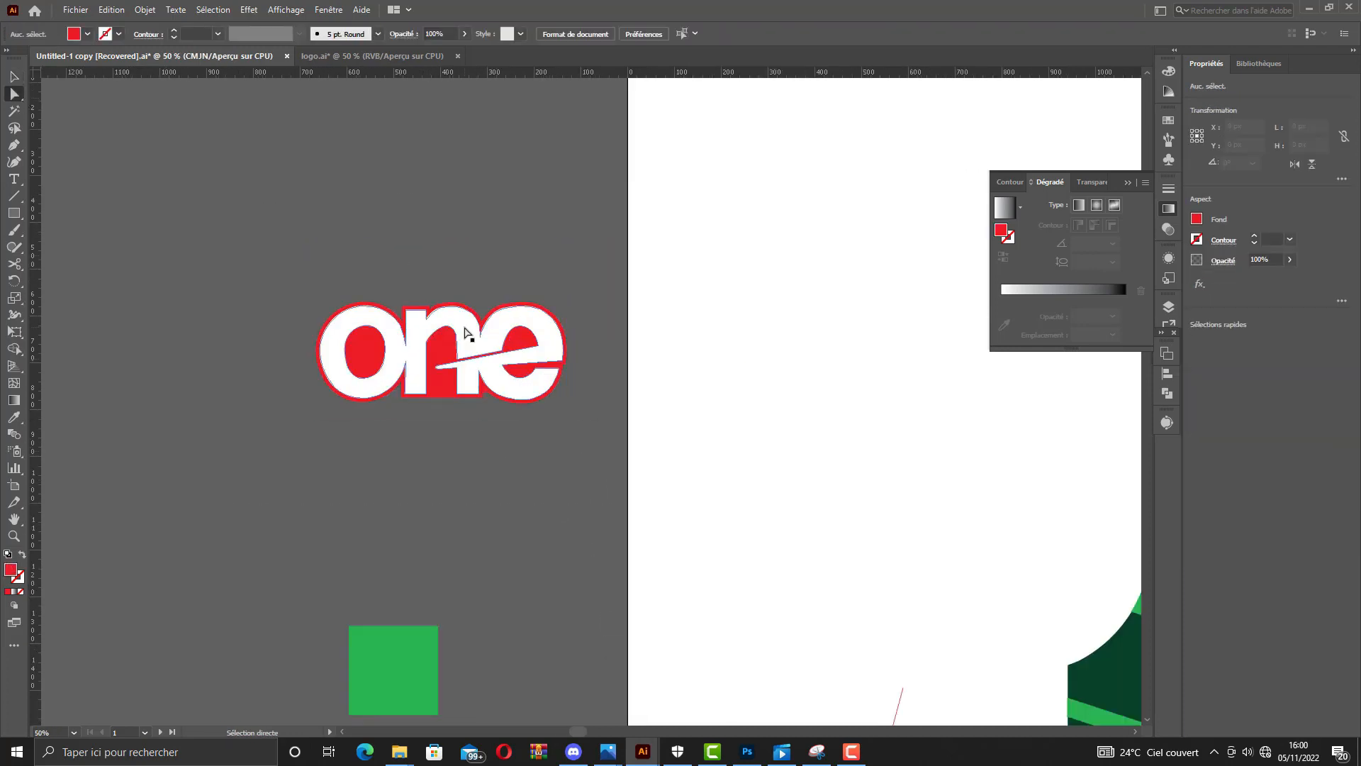
pyautogui.click(463, 325)
pyautogui.scroll(-3, 462, 324)
pyautogui.scroll(-1, 463, 324)
pyautogui.click(16, 416)
pyautogui.click(440, 524)
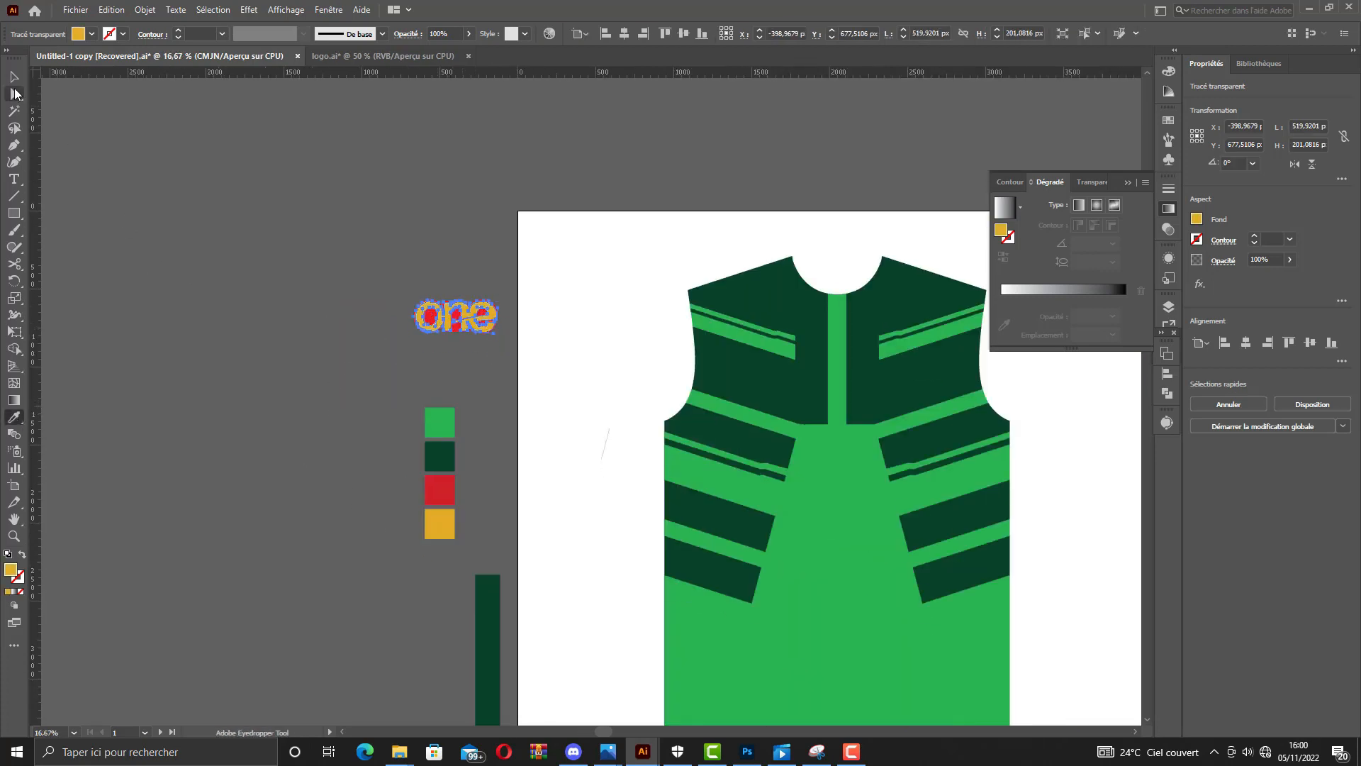
# Move the grouped "one" logo onto the lower part of the jersey's chest strip and bring it to the front.
pyautogui.click(14, 77)
pyautogui.moveTo(337, 254); pyautogui.dragTo(350, 307)
pyautogui.scroll(1, 513, 360)
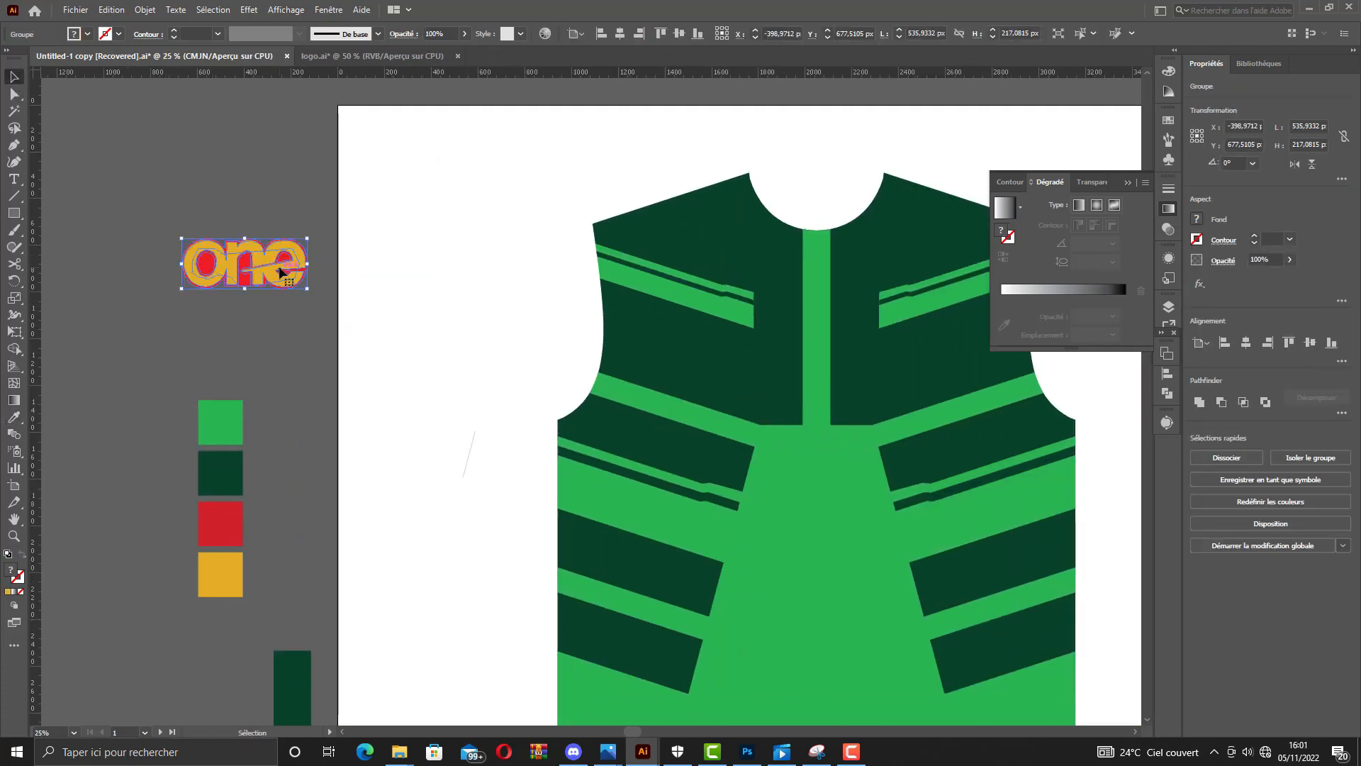
pyautogui.moveTo(280, 270); pyautogui.dragTo(856, 369)
pyautogui.rightClick(843, 379)
pyautogui.moveTo(921, 554)
pyautogui.click(1050, 555)
pyautogui.click(498, 371)
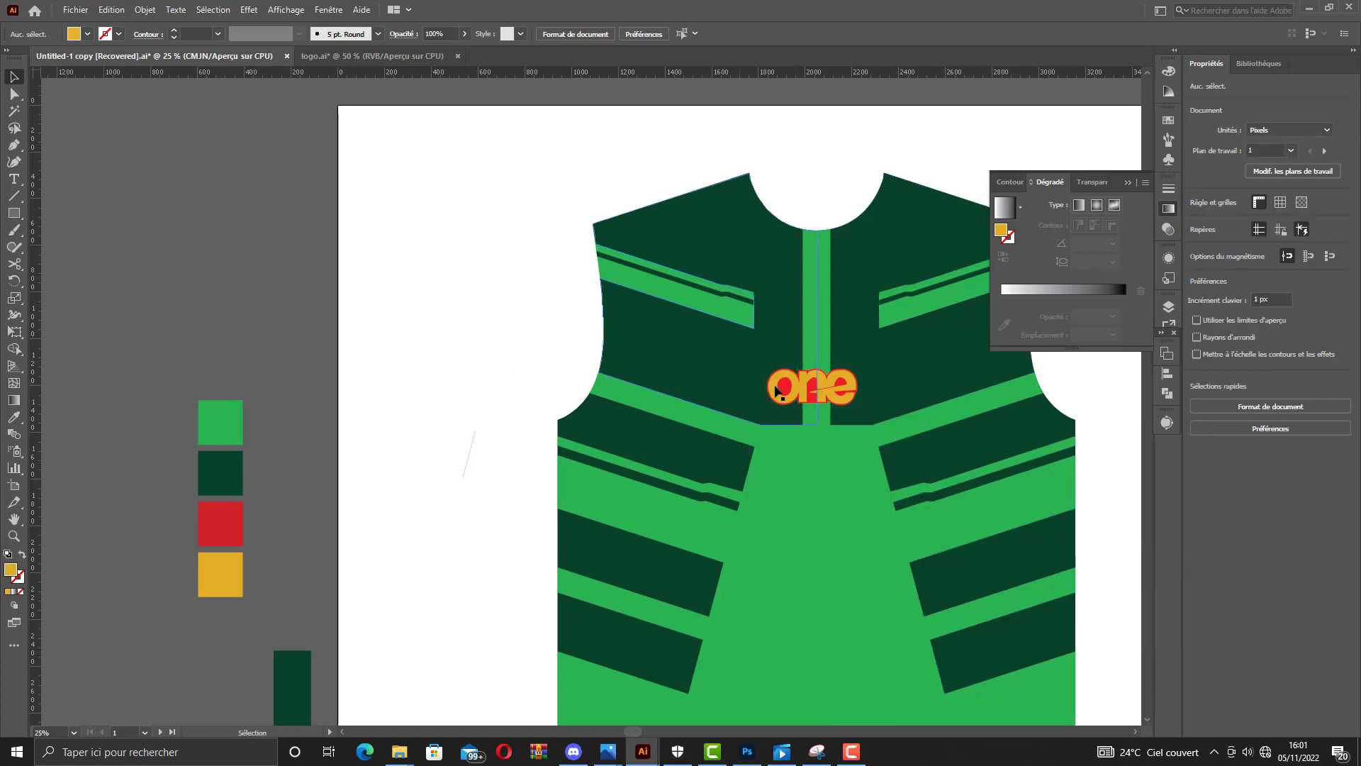
# Centre the "one" logo on the chest strip, positioned a little higher, and scale it down slightly.
pyautogui.scroll(2, 775, 390)
pyautogui.click(793, 392)
pyautogui.click(619, 34)
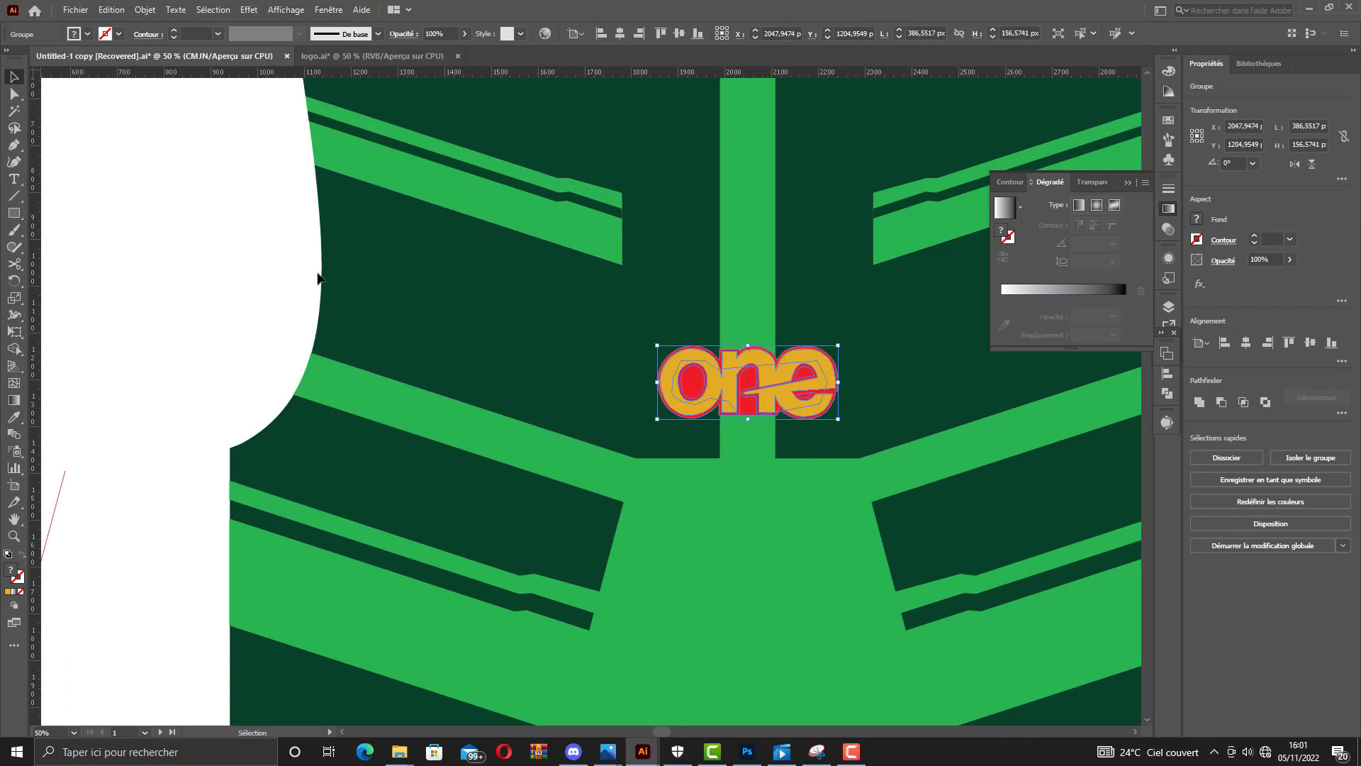
pyautogui.moveTo(770, 376); pyautogui.dragTo(757, 339)
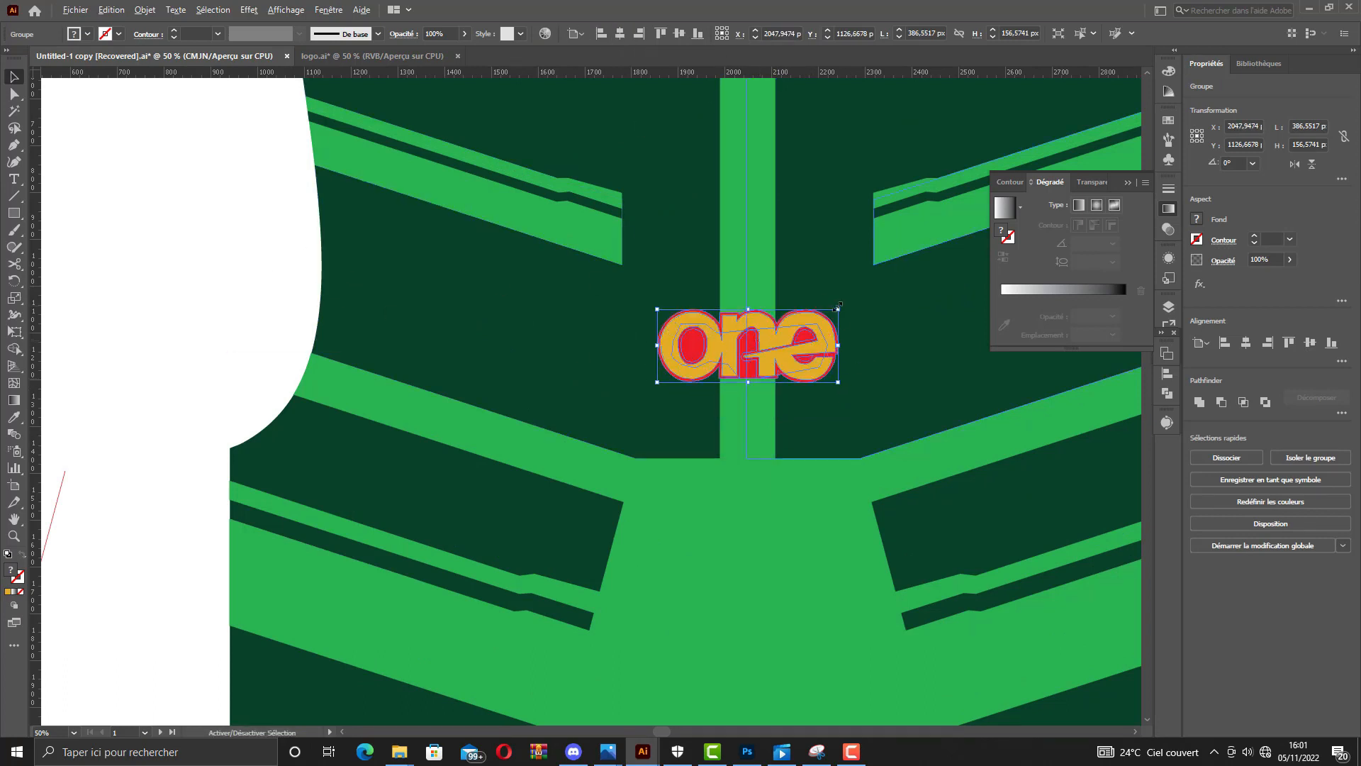
pyautogui.moveTo(839, 305); pyautogui.dragTo(813, 320)
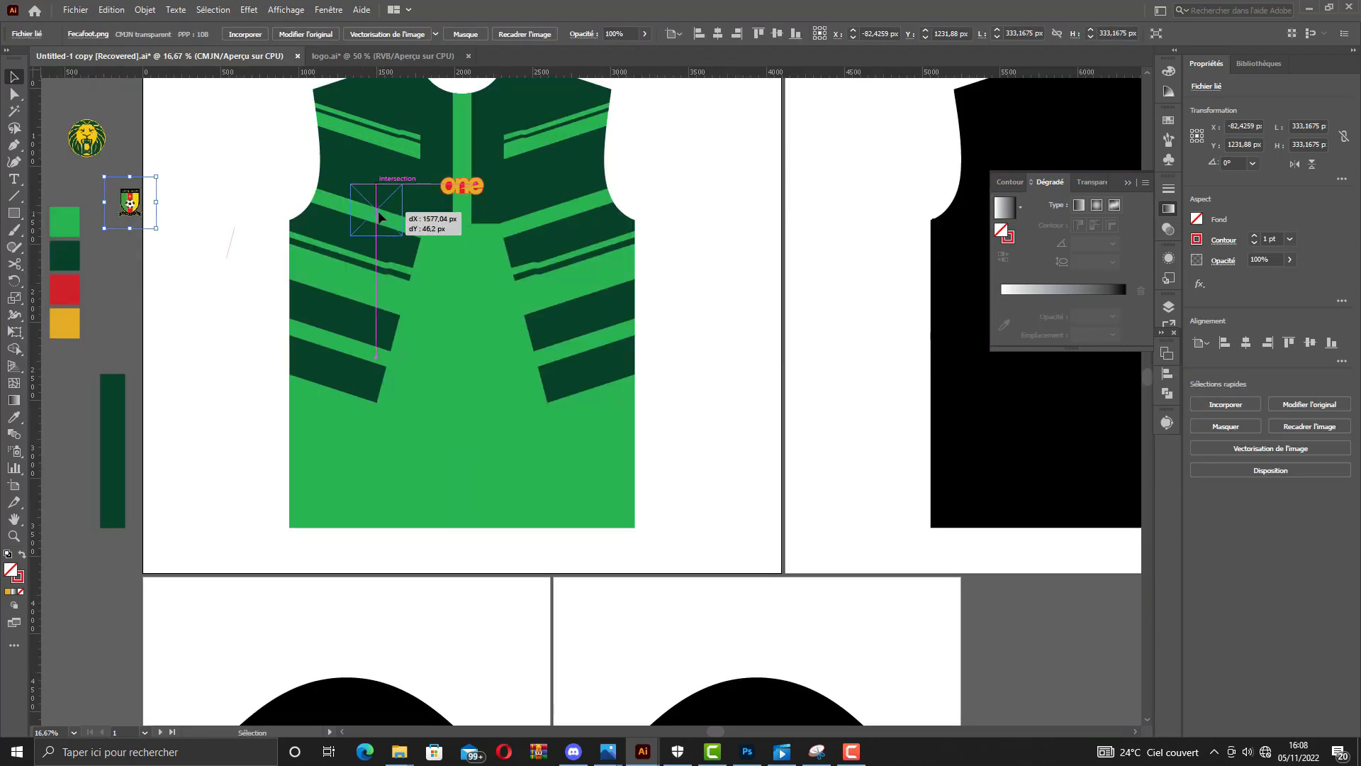
# Place the Cameroon crest on the chest left of the "one" logo, enlarge it, and shift the logo slightly downward.
pyautogui.moveTo(398, 201)
pyautogui.mouseDown()
pyautogui.moveTo(383, 219)
pyautogui.moveTo(433, 266)
pyautogui.moveTo(388, 202)
pyautogui.moveTo(415, 197)
pyautogui.moveTo(390, 209)
pyautogui.mouseUp()
pyautogui.scroll(1, 383, 224)
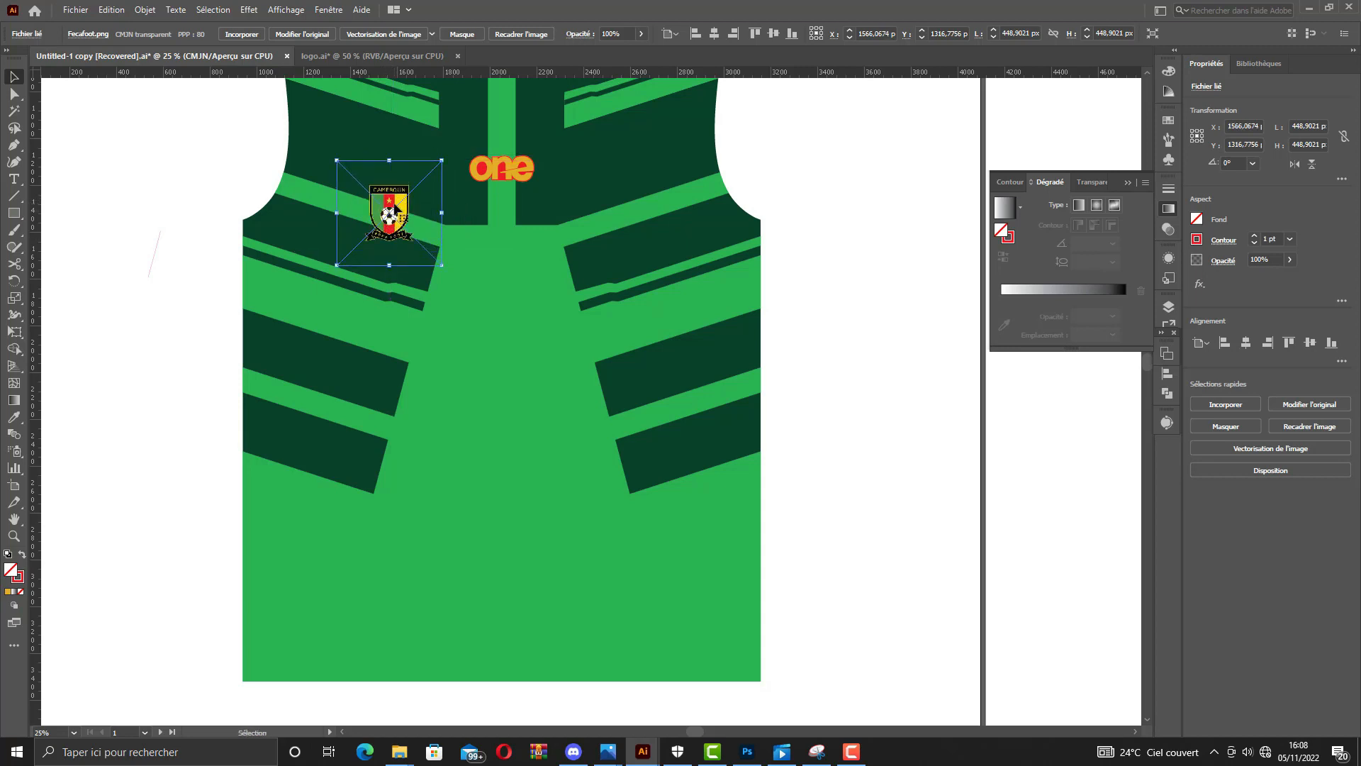
pyautogui.moveTo(501, 172); pyautogui.dragTo(511, 202)
pyautogui.click(412, 226)
pyautogui.moveTo(443, 267); pyautogui.dragTo(454, 278)
pyautogui.moveTo(397, 226); pyautogui.dragTo(402, 219)
pyautogui.click(252, 178)
pyautogui.scroll(-1, 408, 213)
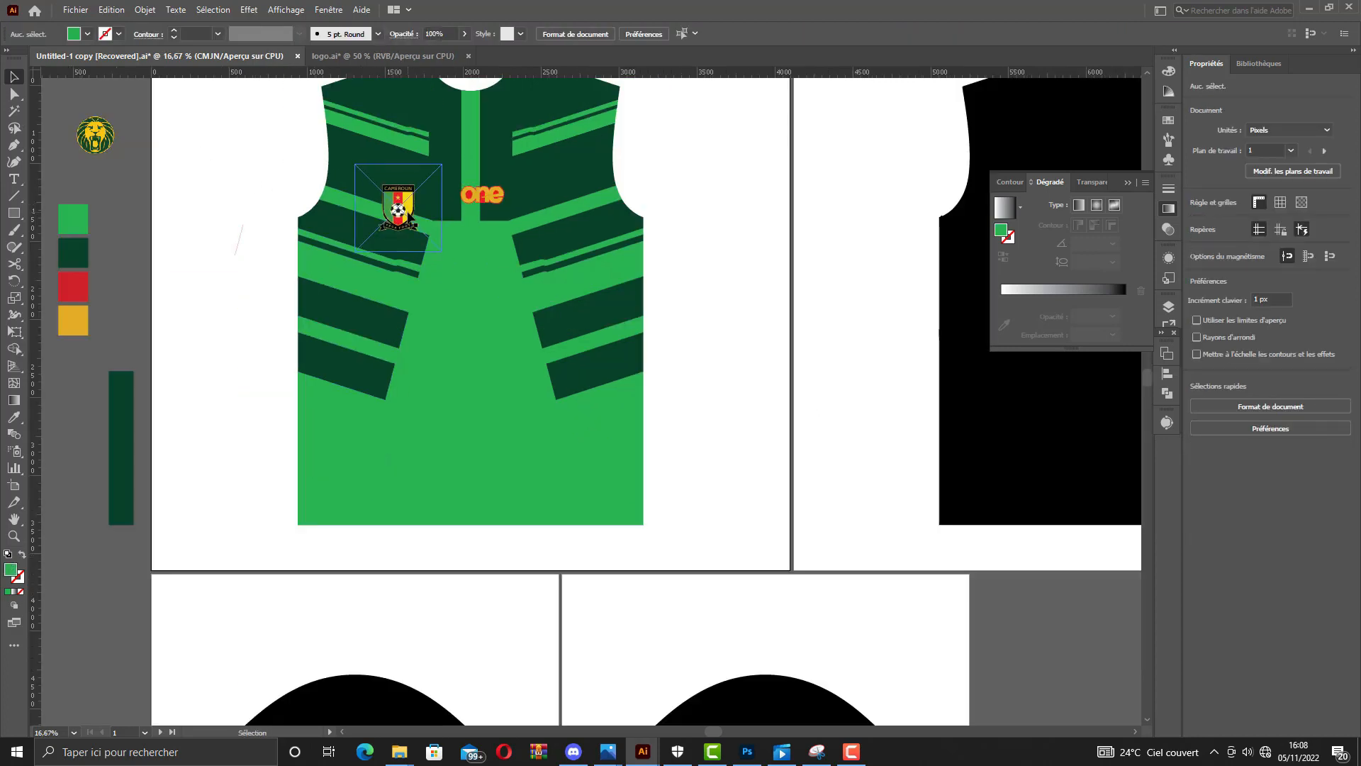
# Place the yellow lion emblem on the chest to the right of the "one" logo.
pyautogui.moveTo(107, 149); pyautogui.dragTo(596, 251)
pyautogui.click(682, 206)
pyautogui.click(558, 213)
pyautogui.click(656, 207)
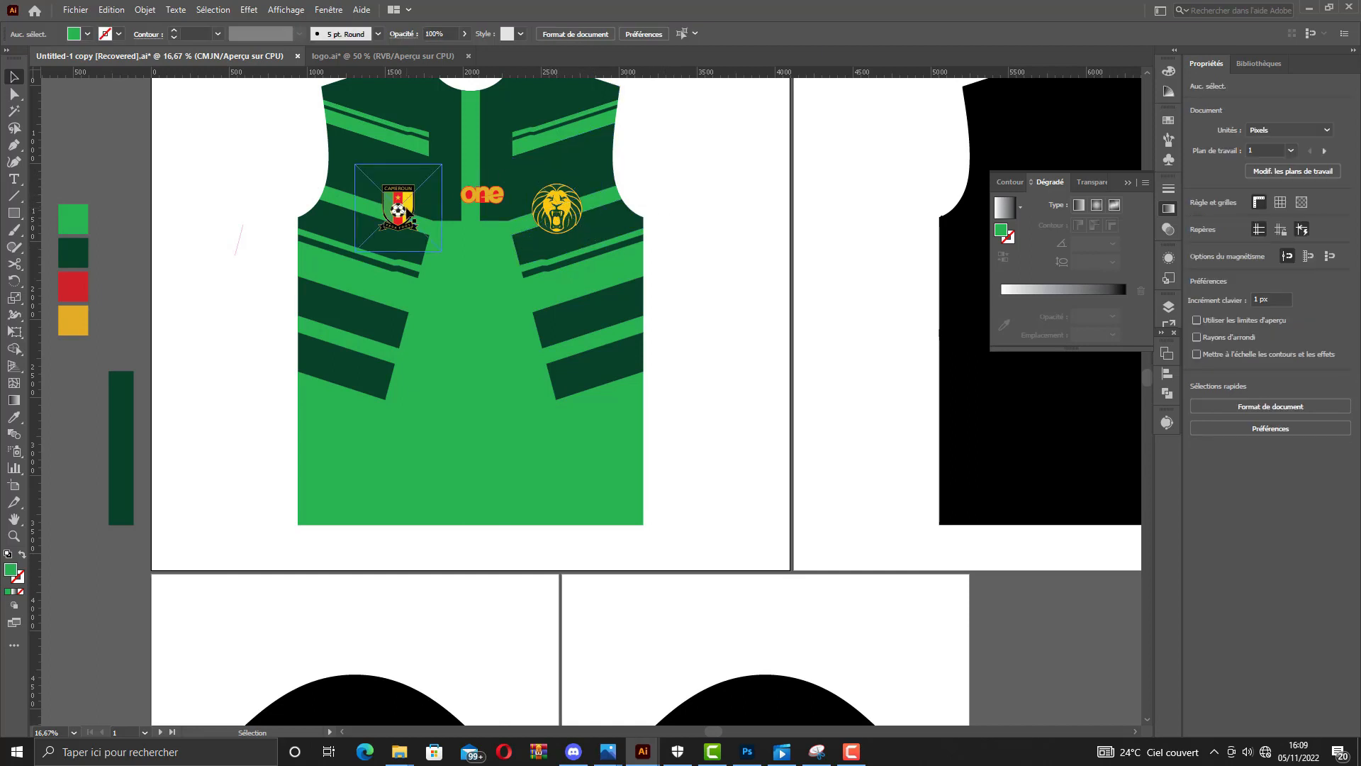
# Space the chest emblems evenly by shifting the crest outward, centring the "one" logo on the strip, and raising the lion emblem.
pyautogui.moveTo(406, 209); pyautogui.dragTo(401, 209)
pyautogui.click(692, 214)
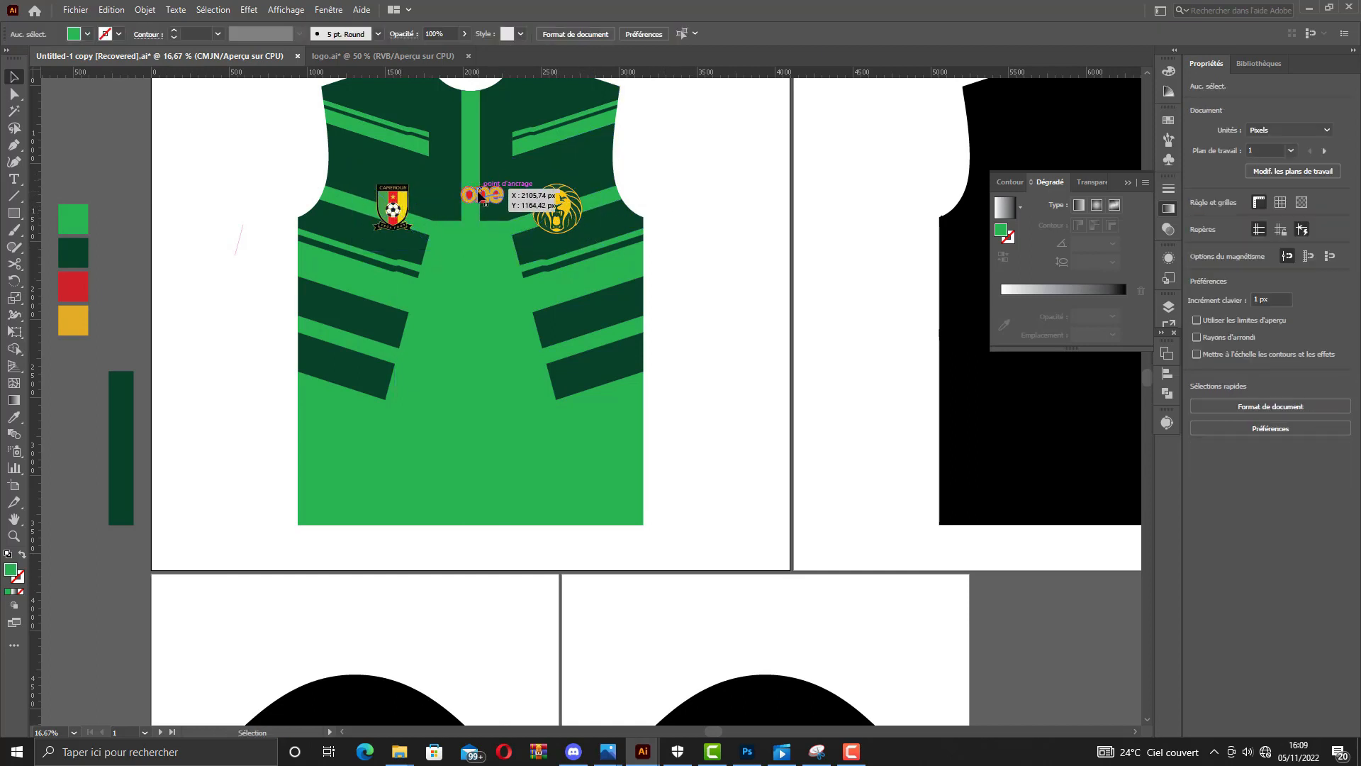
pyautogui.moveTo(479, 195); pyautogui.dragTo(468, 196)
pyautogui.click(682, 206)
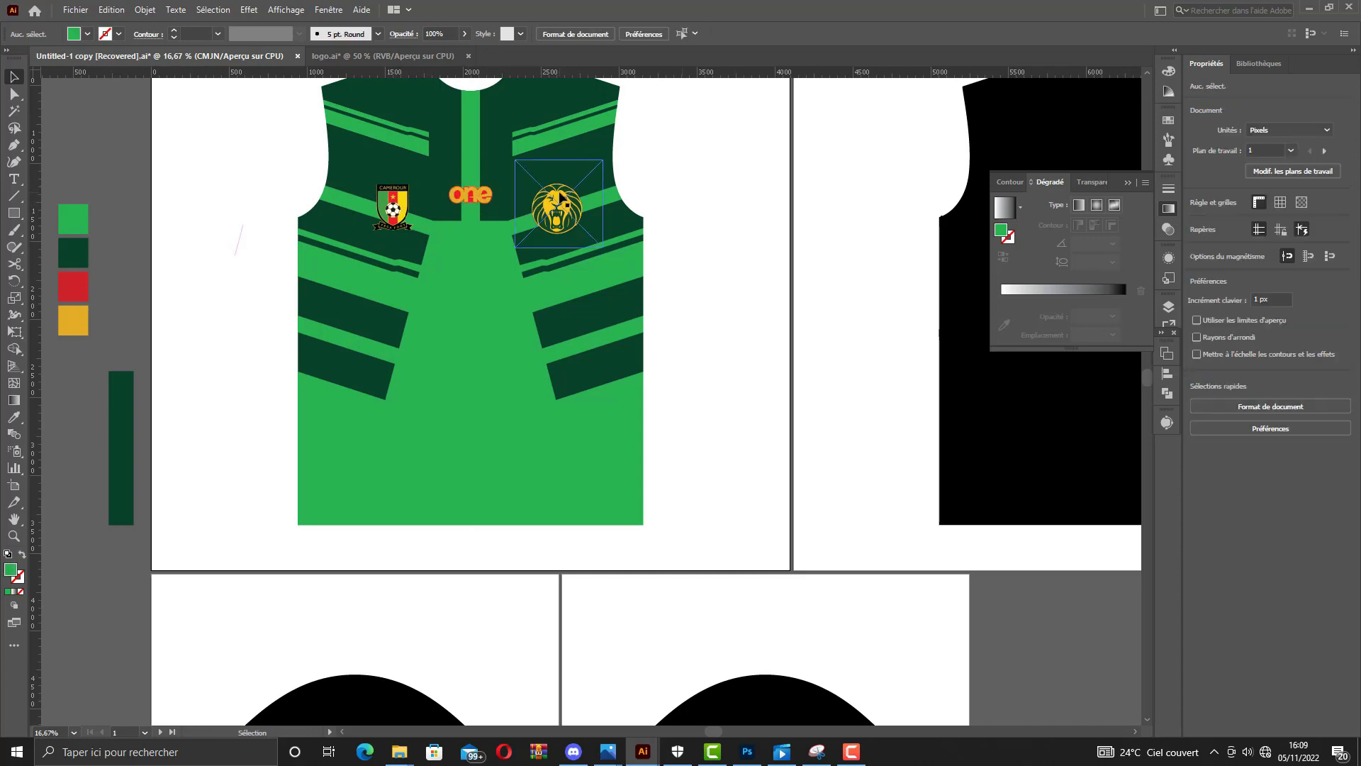
pyautogui.moveTo(560, 193); pyautogui.dragTo(560, 184)
pyautogui.moveTo(432, 220); pyautogui.dragTo(431, 221)
pyautogui.click(687, 211)
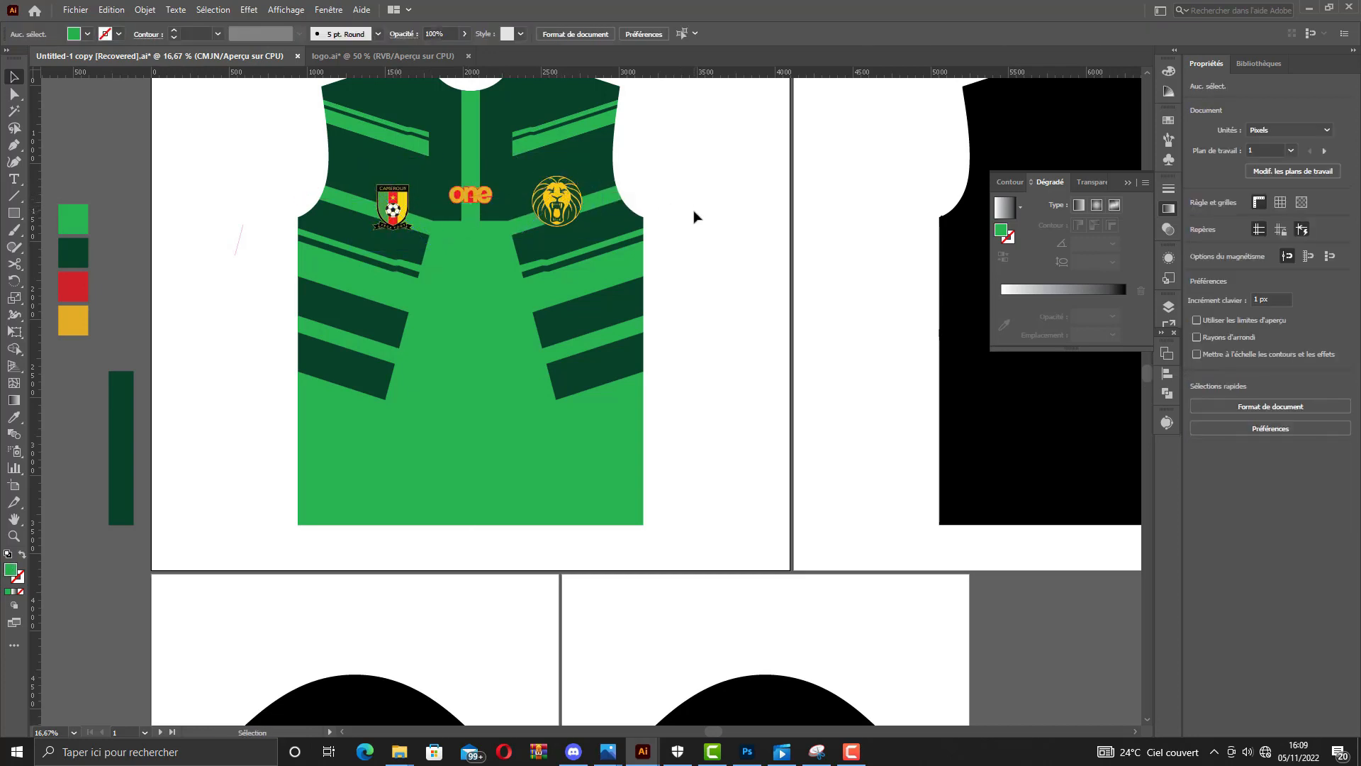
# Recolour the black back panel with the bright green sampled from the jersey front.
pyautogui.scroll(1, 691, 220)
pyautogui.scroll(3, 690, 234)
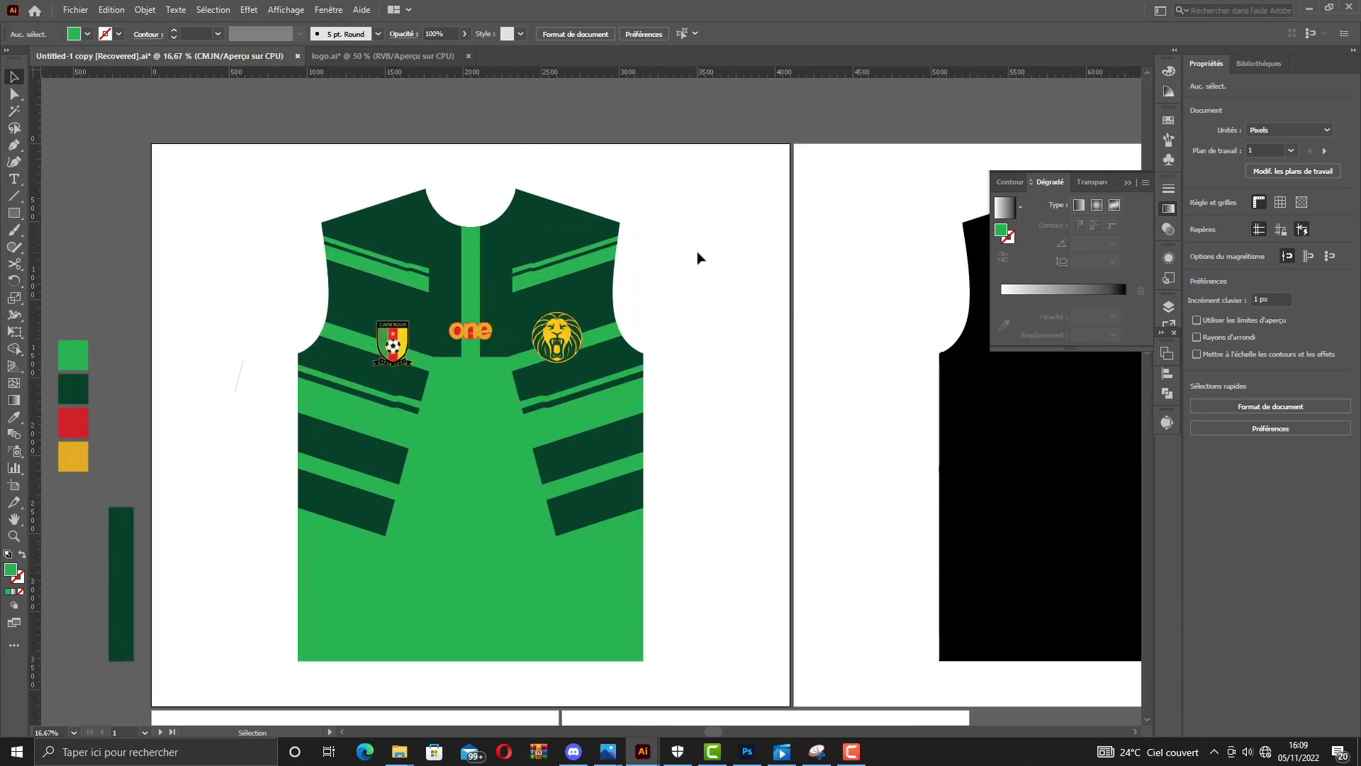
pyautogui.scroll(-4, 699, 256)
pyautogui.scroll(-2, 696, 261)
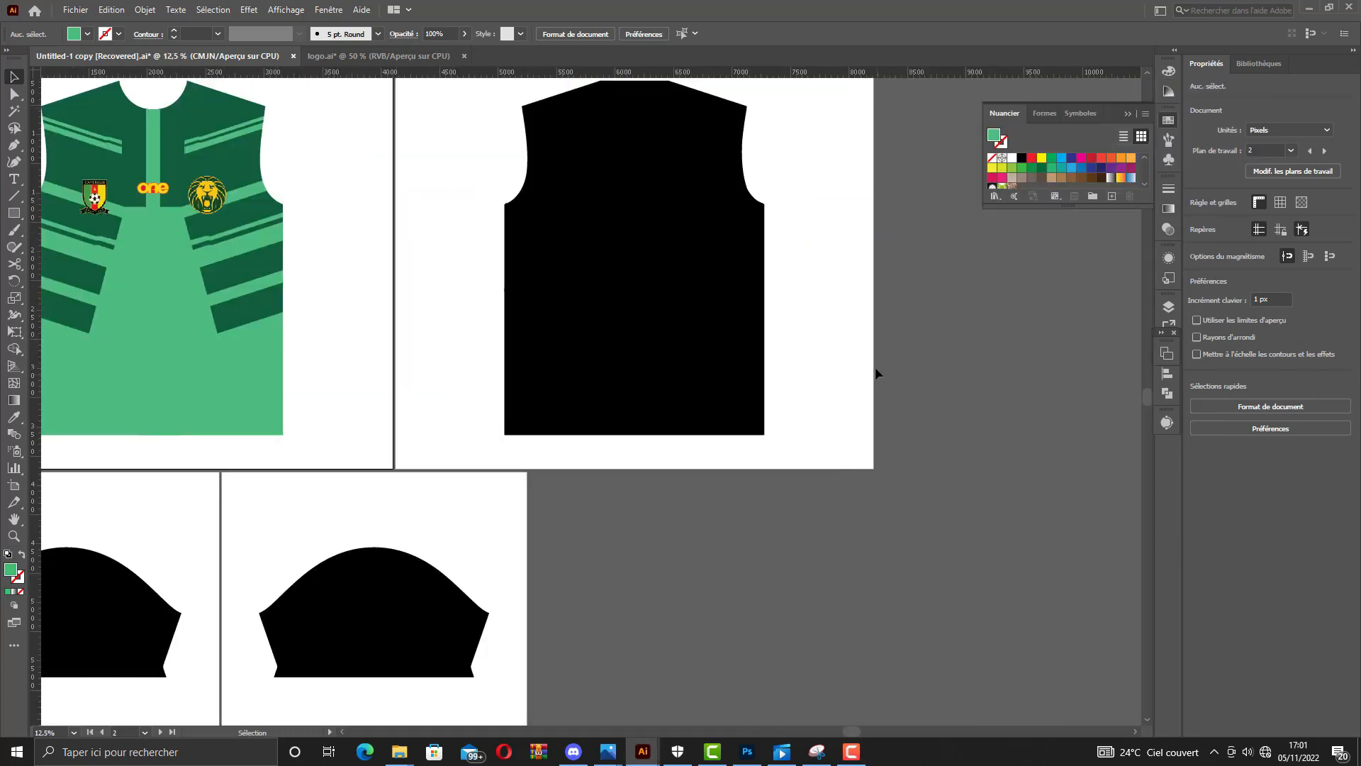
pyautogui.scroll(-1, 875, 368)
pyautogui.click(778, 340)
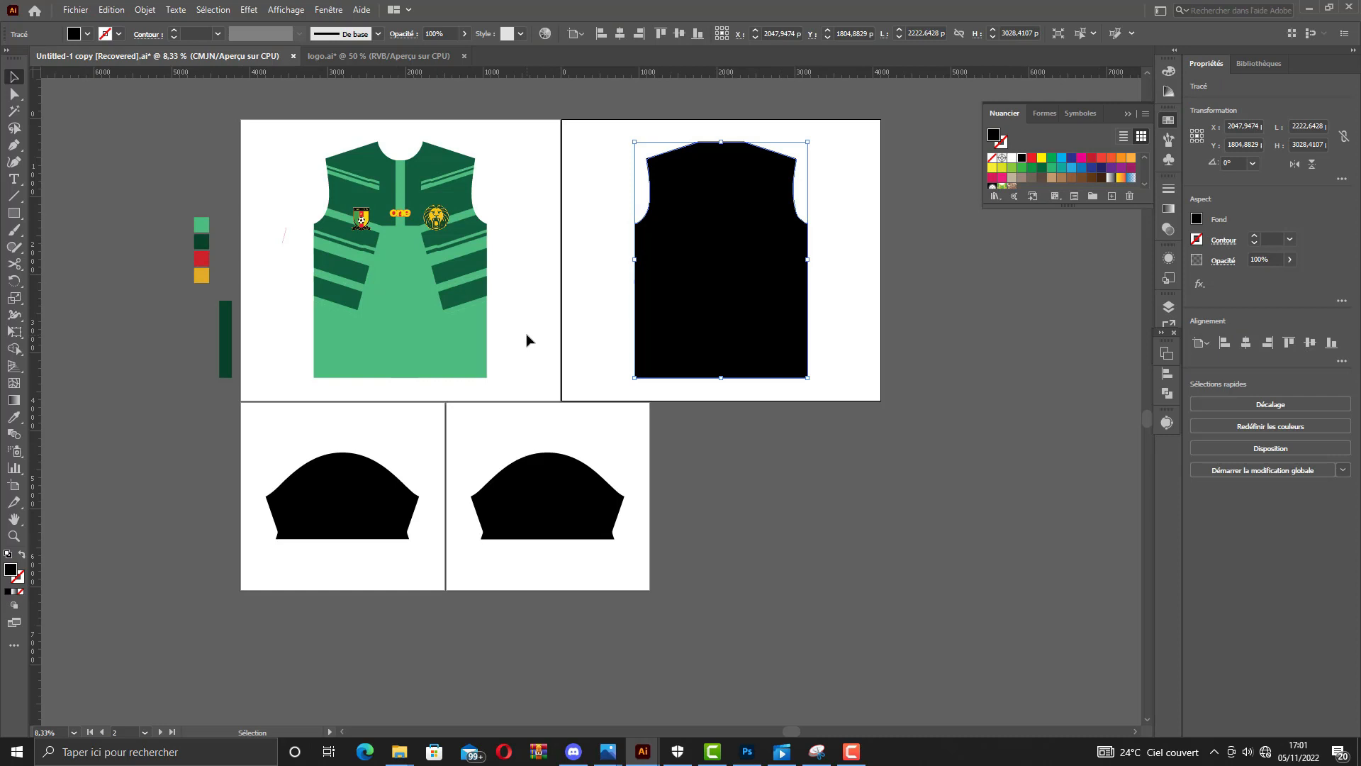
pyautogui.click(14, 417)
pyautogui.click(403, 295)
pyautogui.press('v')
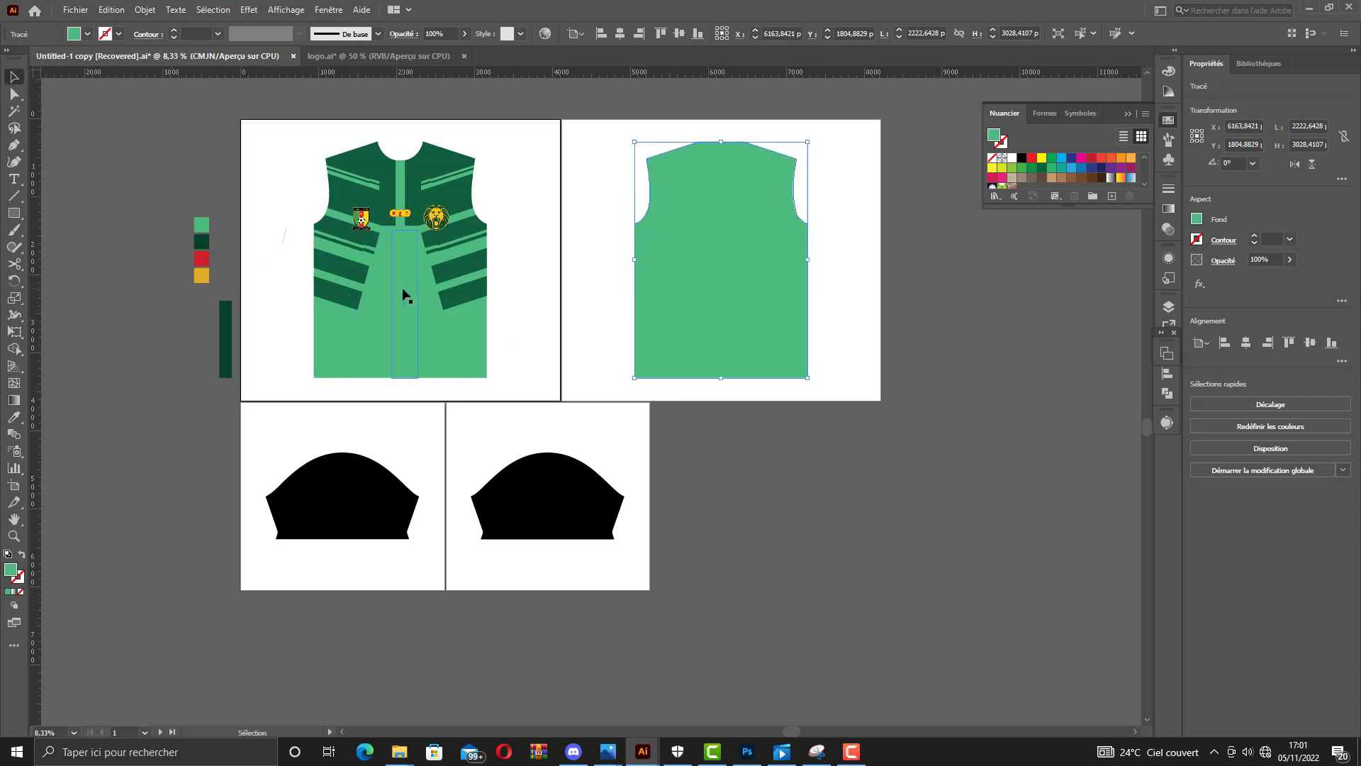
# Recolour both black sleeves with the bright green sampled from the jersey front.
pyautogui.scroll(-2, 423, 471)
pyautogui.scroll(2, 270, 486)
pyautogui.click(392, 447)
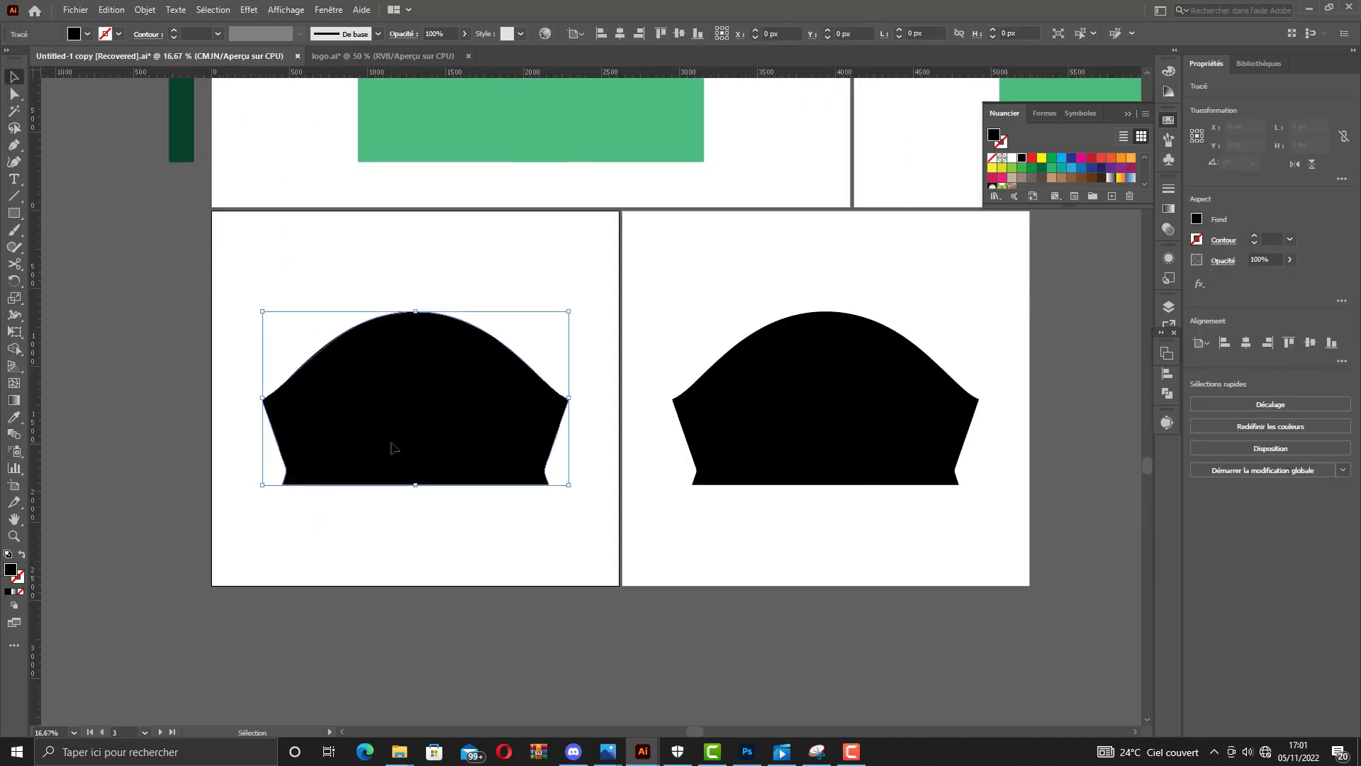
pyautogui.click(398, 147)
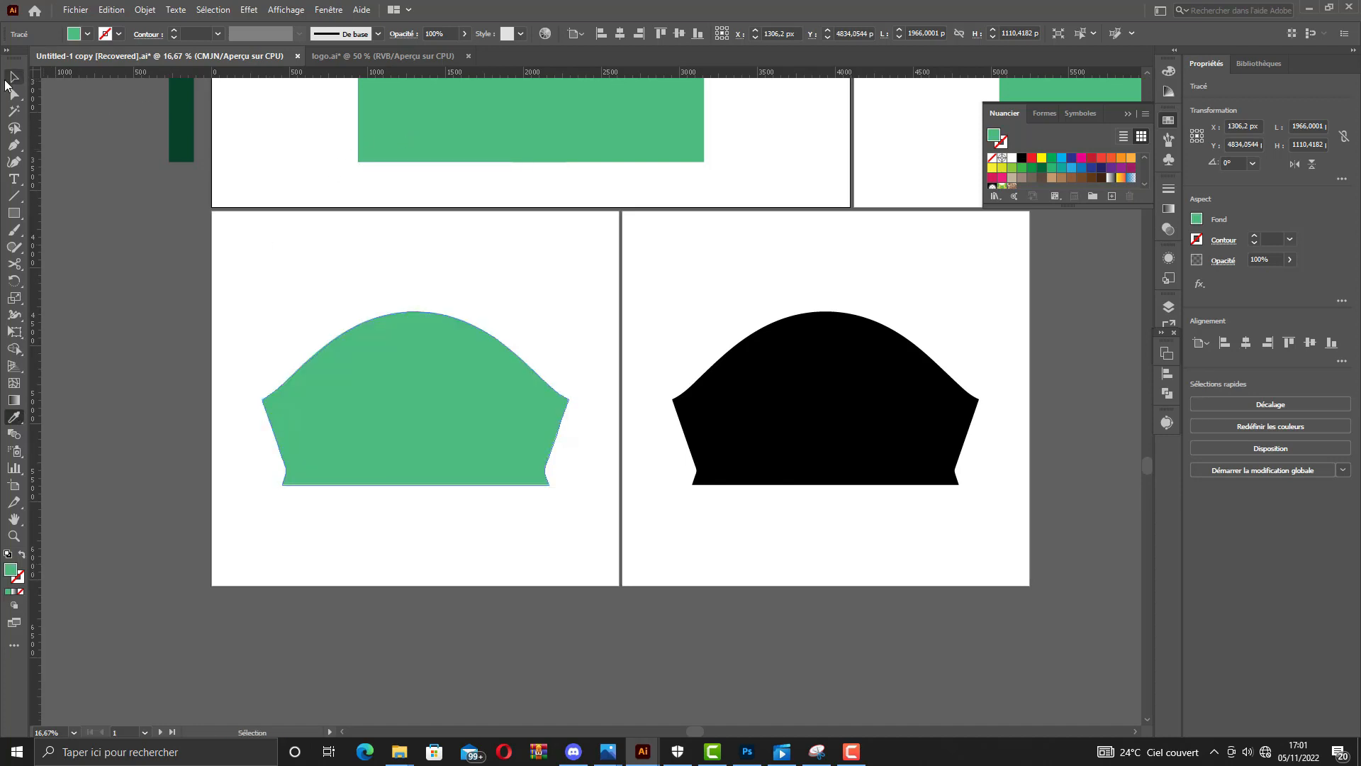
pyautogui.click(13, 76)
pyautogui.click(709, 388)
pyautogui.click(14, 416)
pyautogui.click(404, 146)
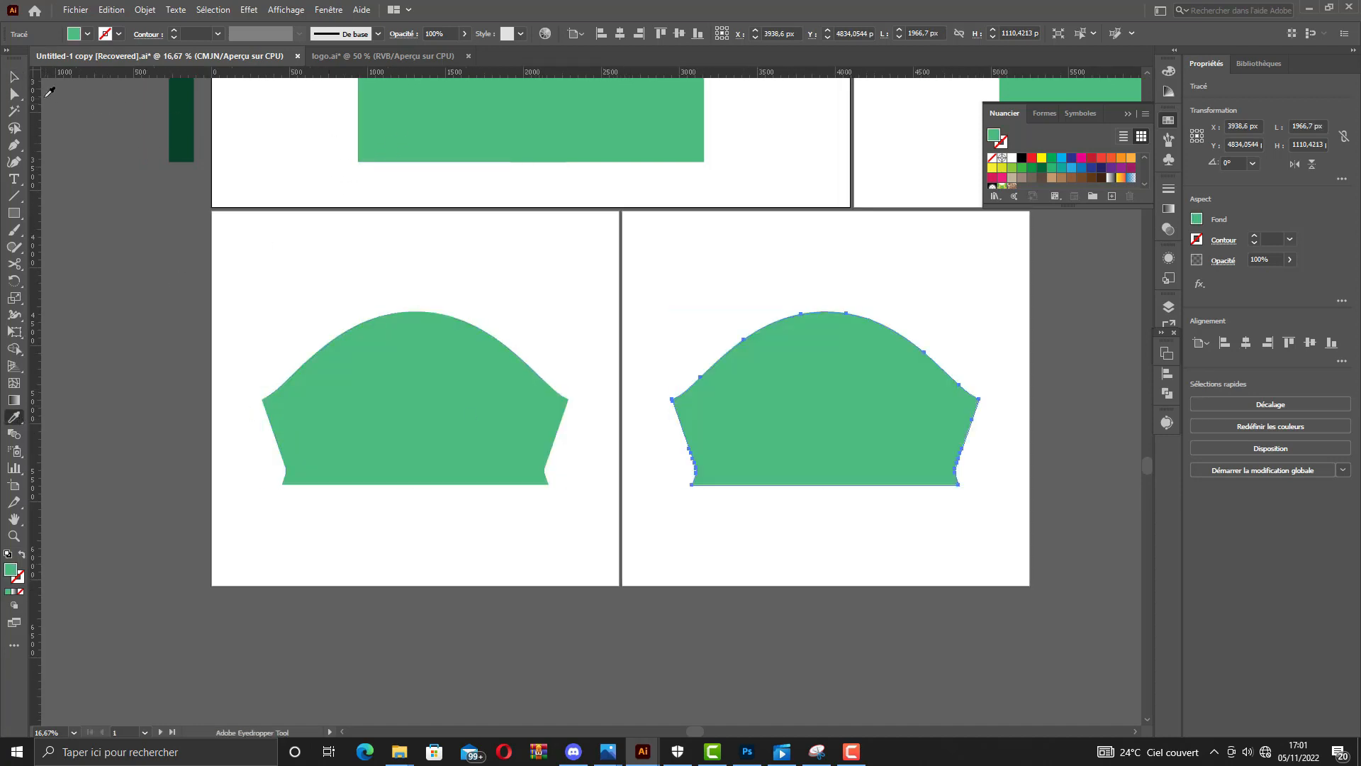
pyautogui.press('v')
pyautogui.click(285, 489)
# Draw a horizontal bar about 2169 by 91 px across the left sleeve's cuff, flush with the sleeve's lower edge.
pyautogui.click(14, 213)
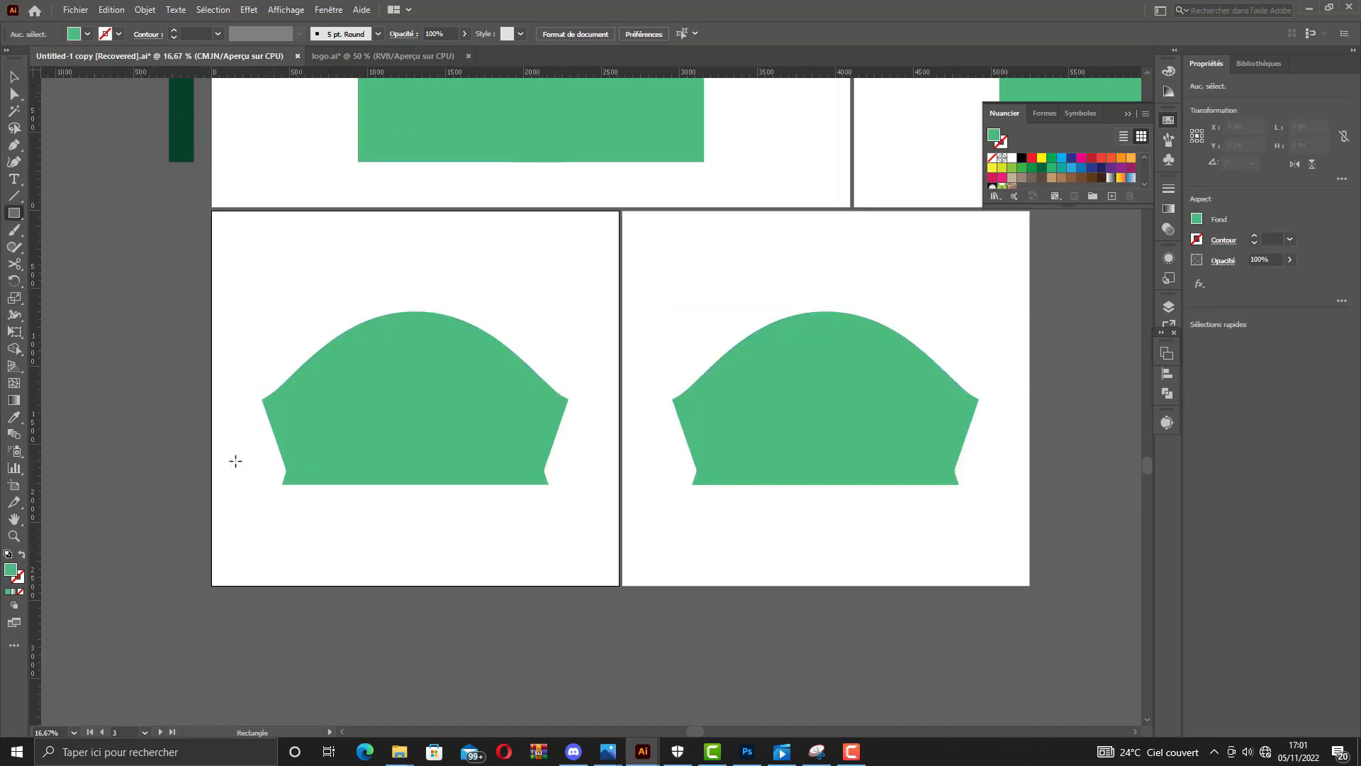
pyautogui.moveTo(235, 462); pyautogui.dragTo(570, 522)
pyautogui.click(14, 77)
pyautogui.scroll(1, 568, 507)
pyautogui.keyDown('shift'); pyautogui.click(539, 467); pyautogui.keyUp('shift')
pyautogui.click(698, 34)
pyautogui.click(605, 349)
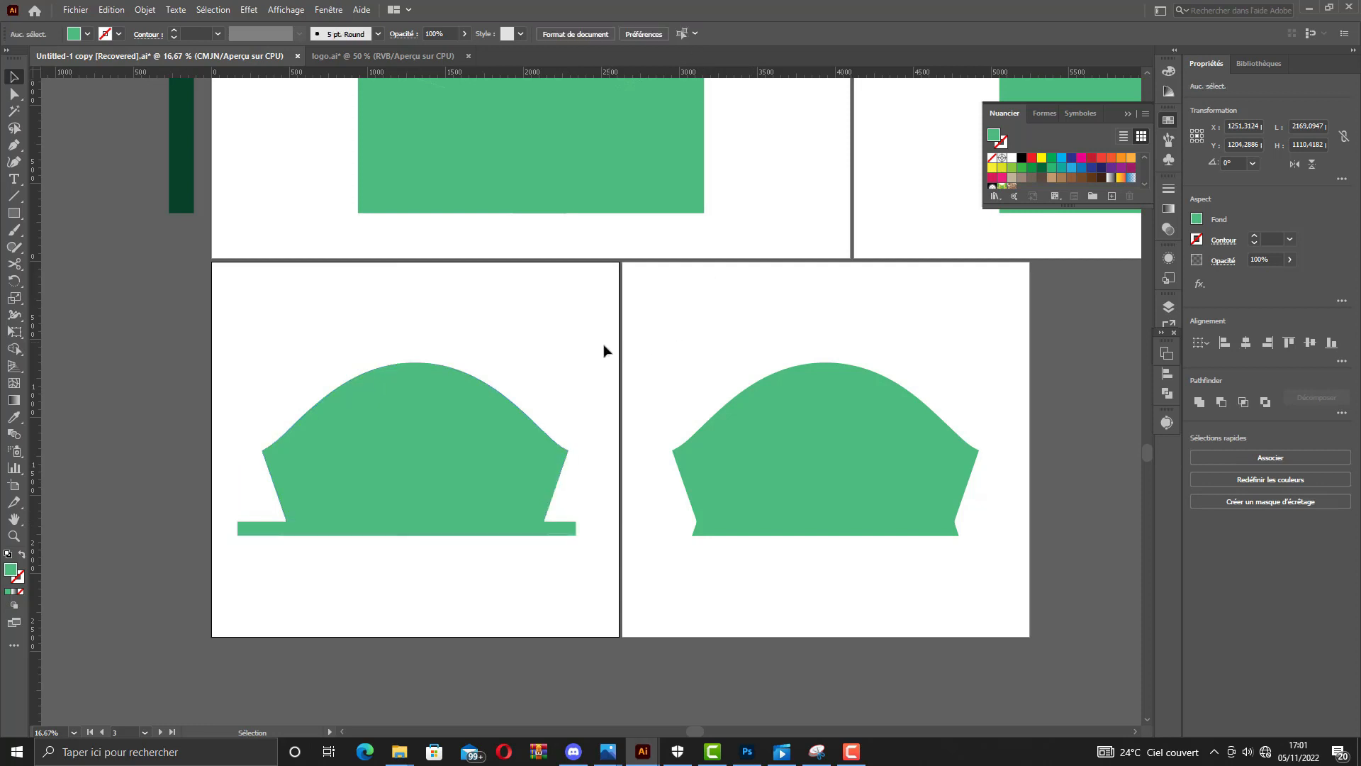
# Recolour the cuff bar with the yellow sampled from the chest crest on the jersey front.
pyautogui.scroll(-1, 585, 355)
pyautogui.click(450, 484)
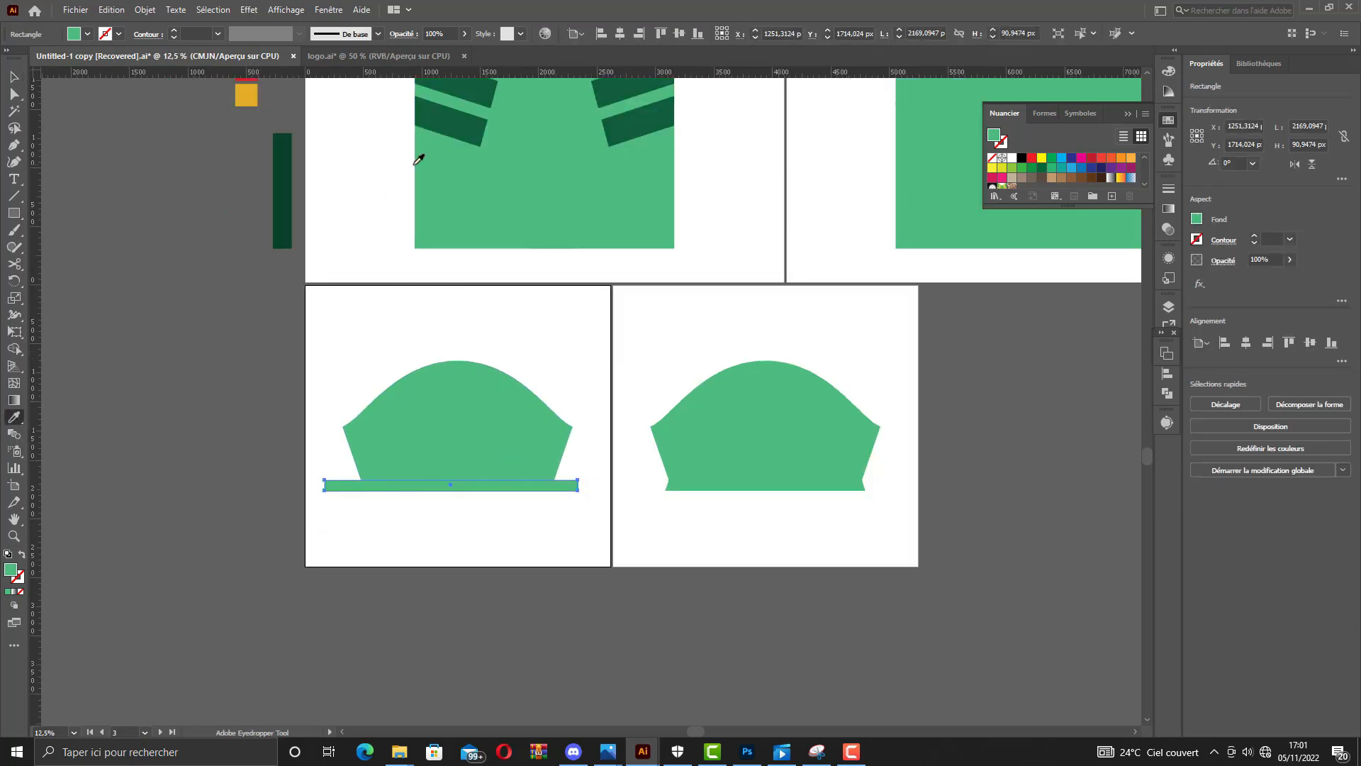
pyautogui.scroll(2, 414, 165)
pyautogui.click(494, 104)
pyautogui.press('v')
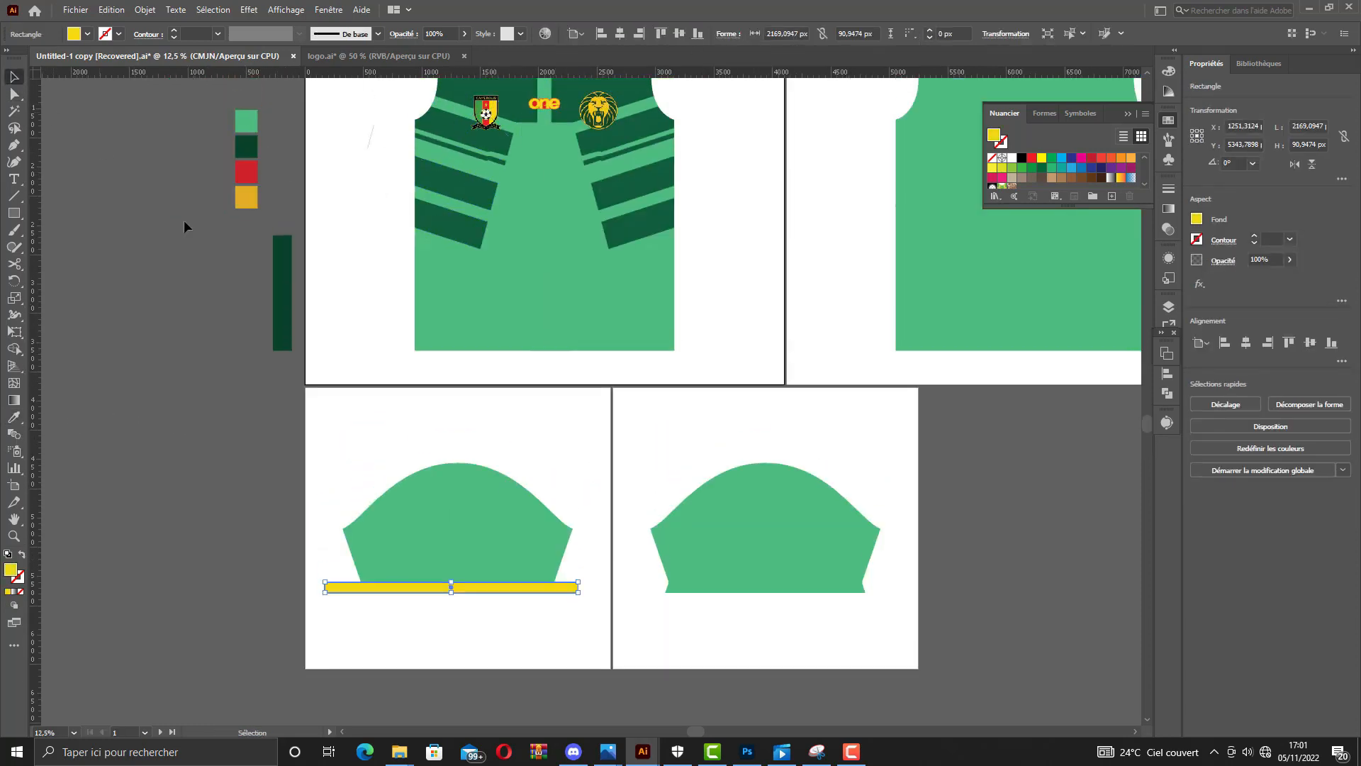
# Duplicate the yellow cuff bar directly above itself and fill the copy with the palette's red.
pyautogui.scroll(2, 560, 564)
pyautogui.moveTo(557, 587)
pyautogui.mouseDown()
pyautogui.moveTo(555, 575)
pyautogui.moveTo(576, 586)
pyautogui.mouseUp()
pyautogui.scroll(-2, 577, 586)
pyautogui.press('i')
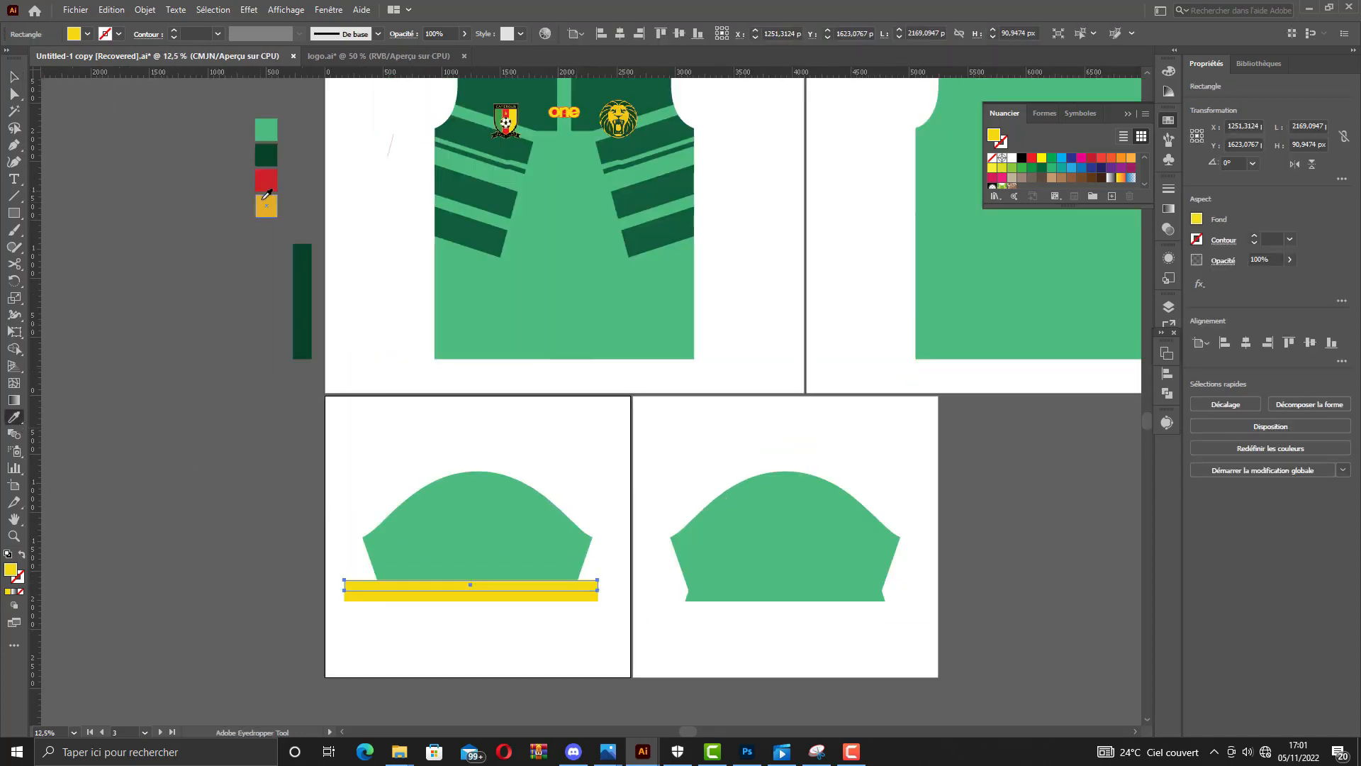
pyautogui.click(266, 180)
pyautogui.press('v')
pyautogui.click(621, 576)
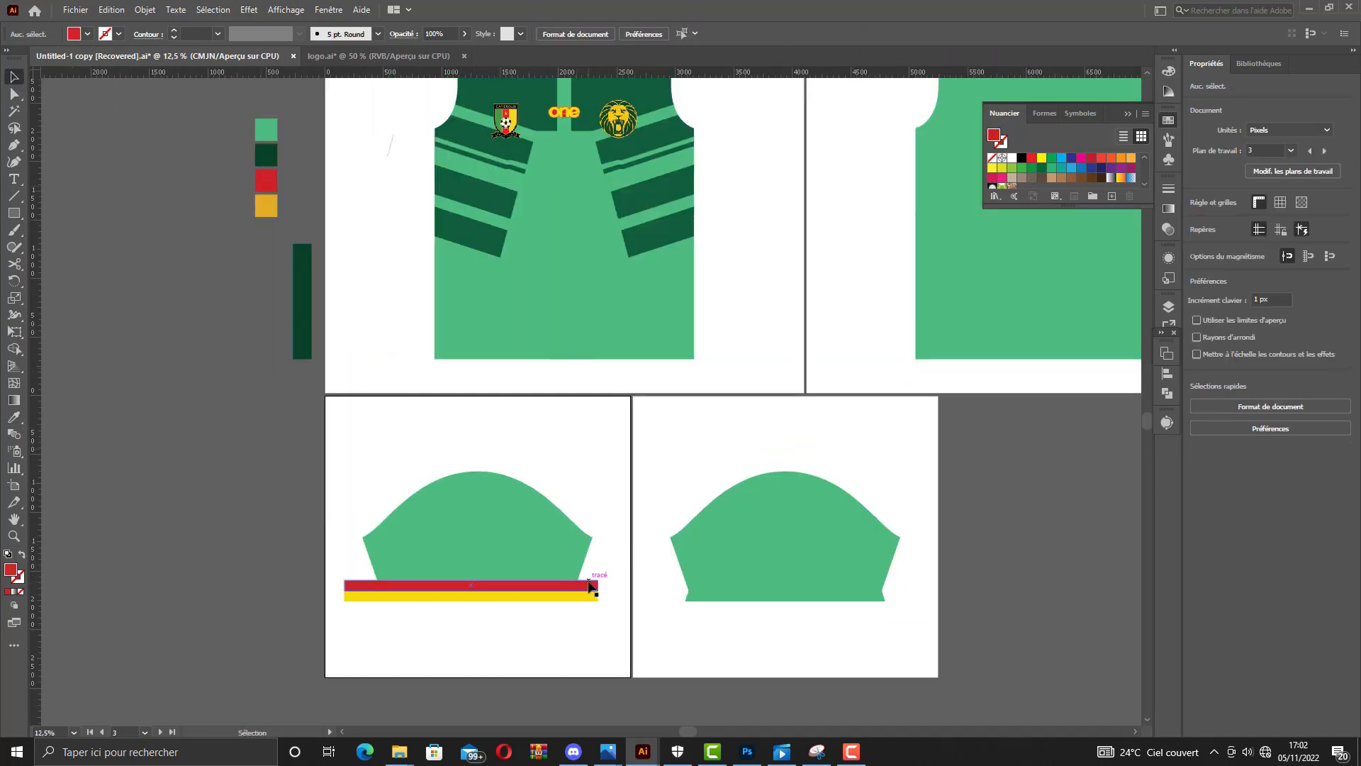
# Duplicate the red bar directly above itself and fill the copy with the dark green sampled from the jersey front's stripes.
pyautogui.scroll(1, 561, 590)
pyautogui.moveTo(564, 590); pyautogui.dragTo(565, 575)
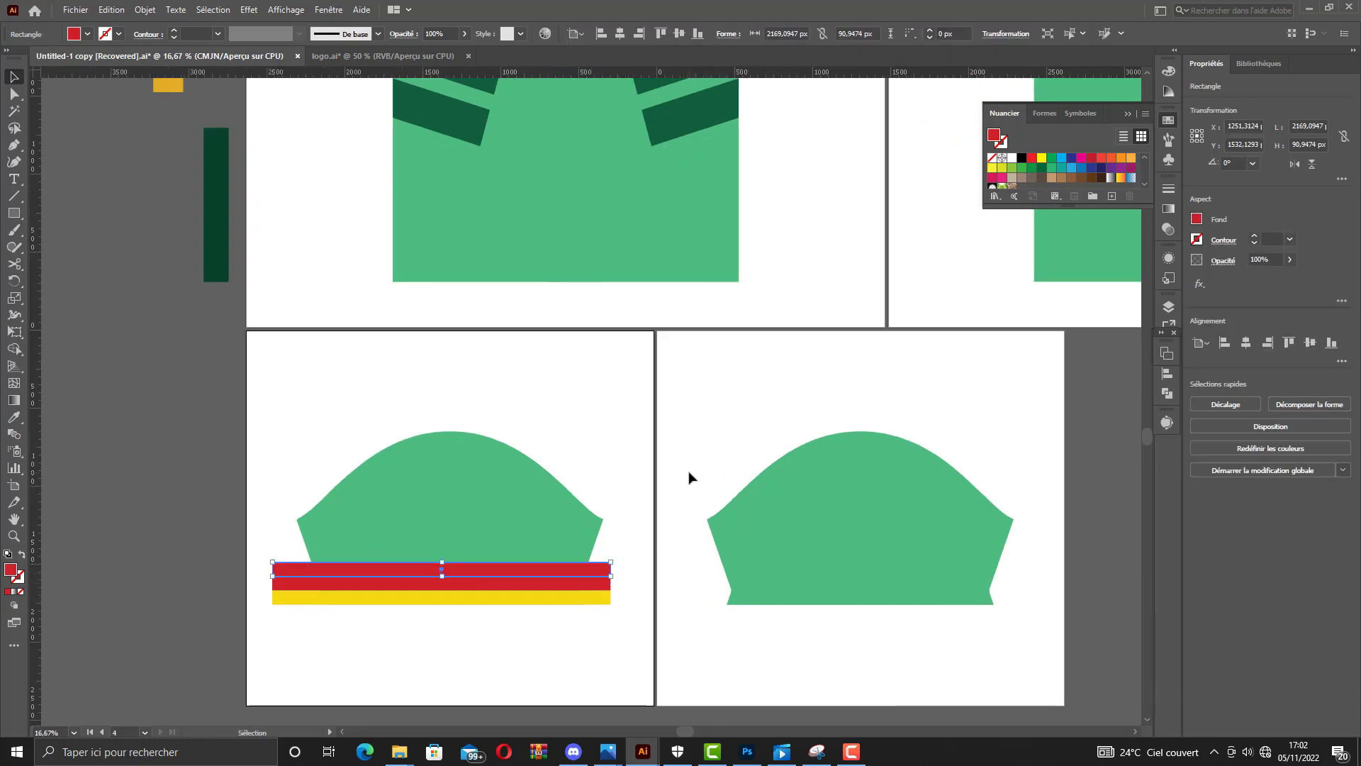
pyautogui.scroll(3, 538, 603)
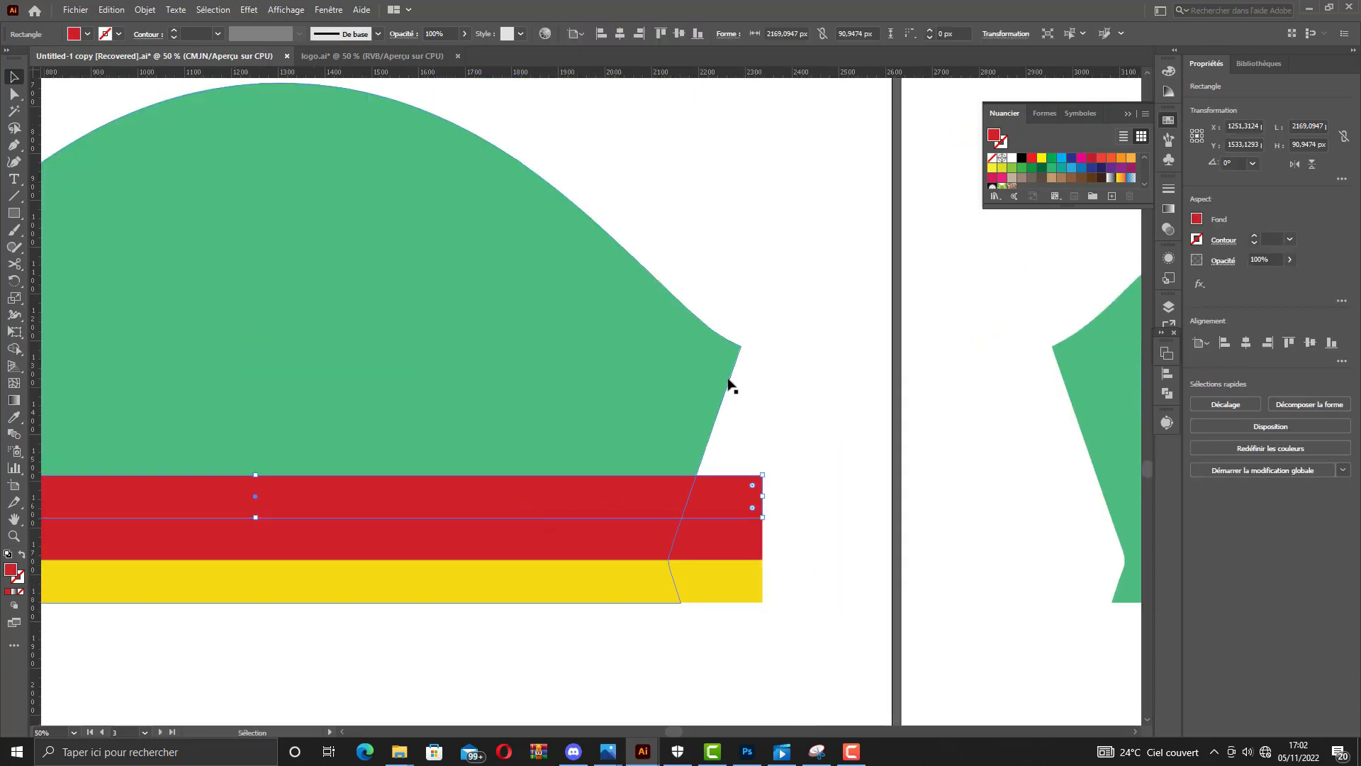
pyautogui.click(784, 398)
pyautogui.scroll(-4, 784, 398)
pyautogui.click(720, 465)
pyautogui.scroll(2, 719, 464)
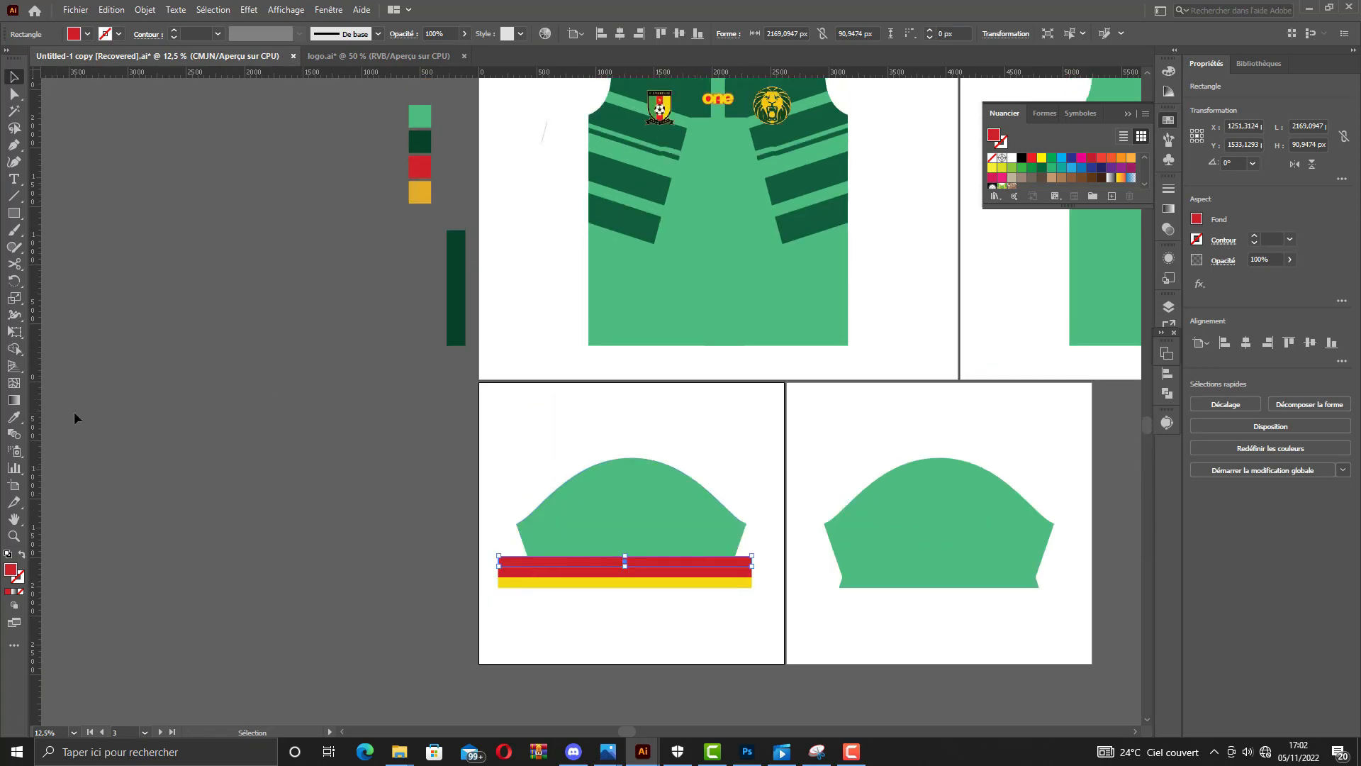
pyautogui.press('i')
pyautogui.click(602, 176)
# Create a five-pointed star with radii 25 px and 50 px below the cuff and fill it with the cuff bar's yellow.
pyautogui.click(13, 212)
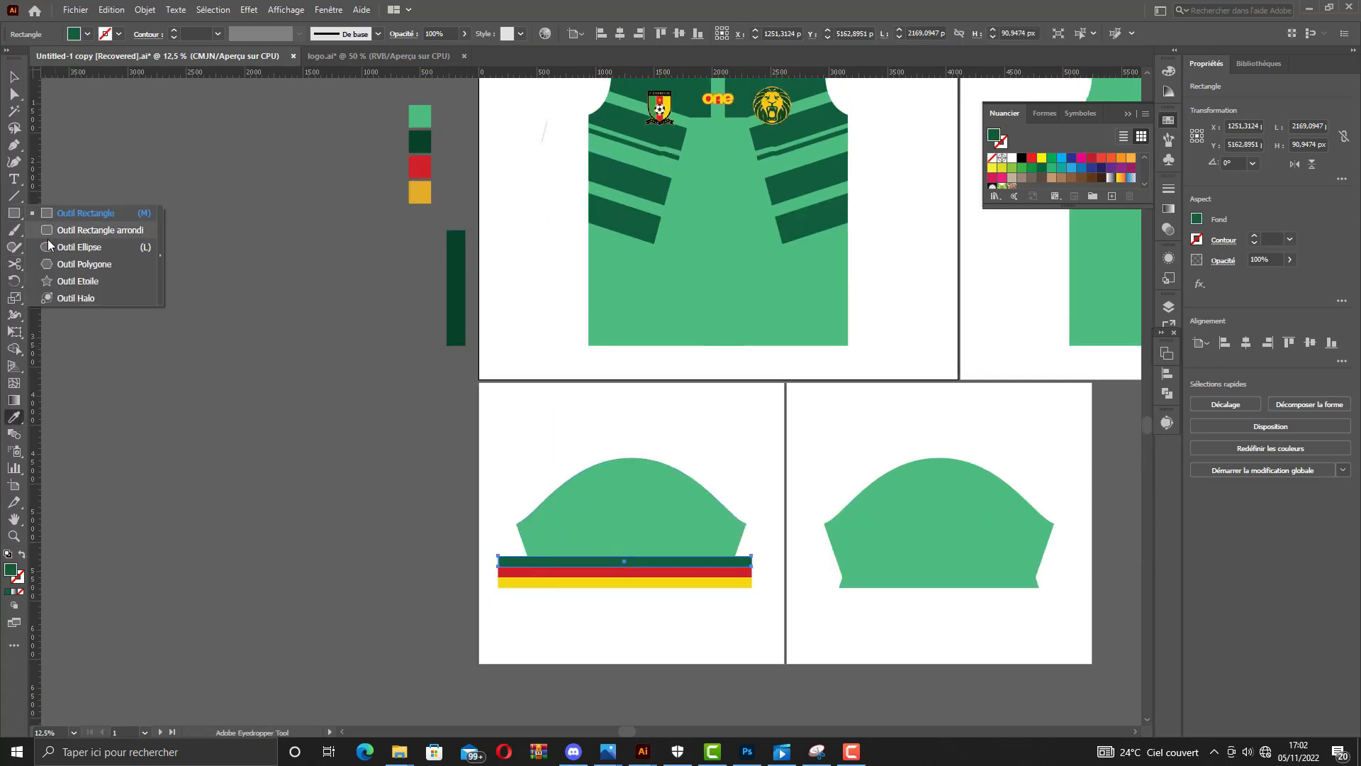
pyautogui.click(71, 276)
pyautogui.scroll(-2, 640, 541)
pyautogui.scroll(2, 608, 522)
pyautogui.click(608, 522)
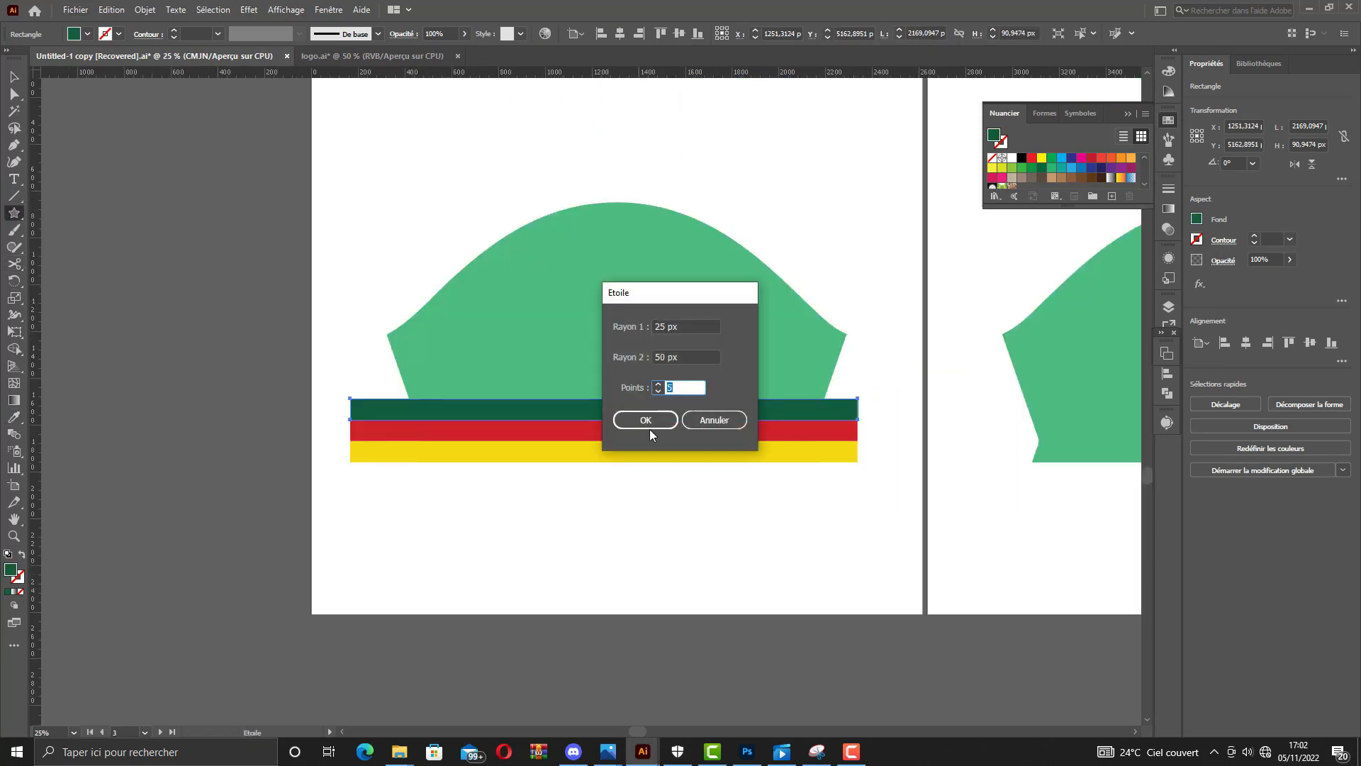
pyautogui.click(652, 424)
pyautogui.press('i')
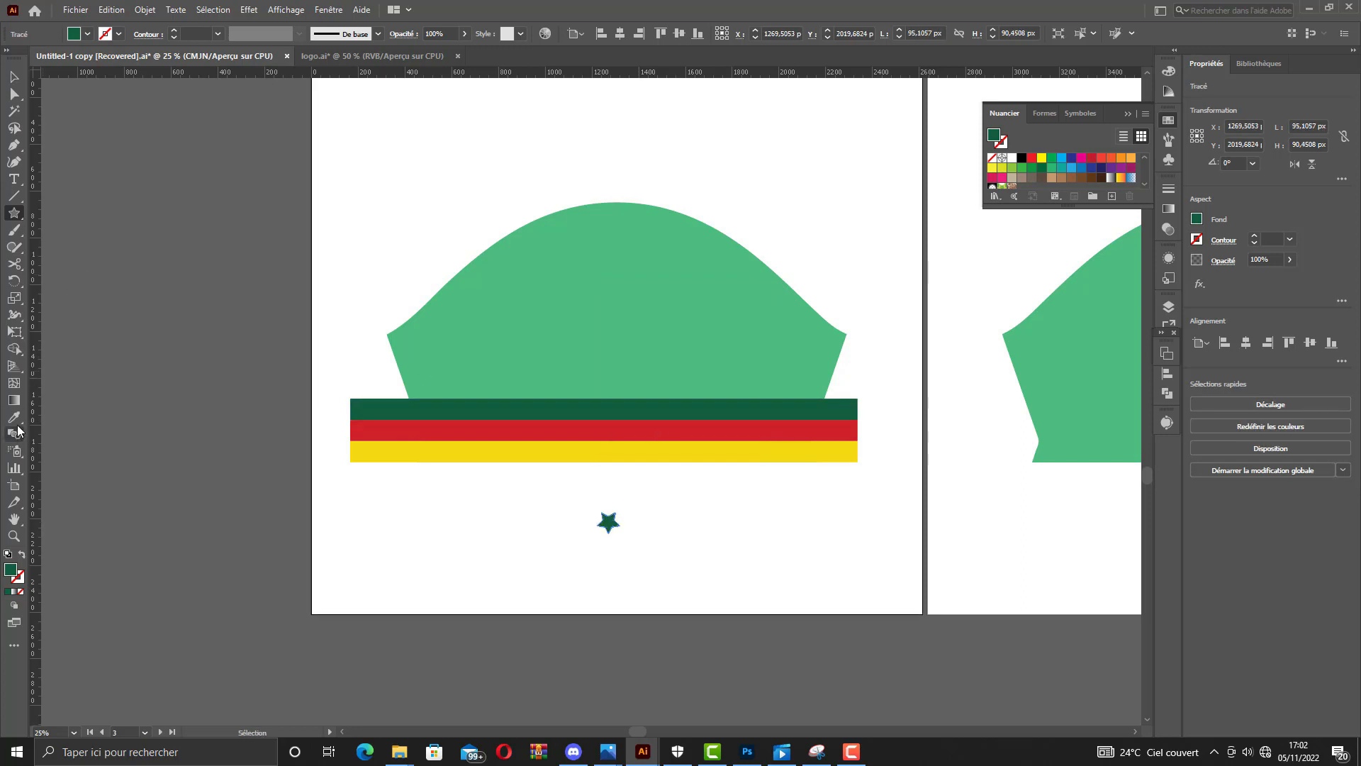
pyautogui.click(577, 451)
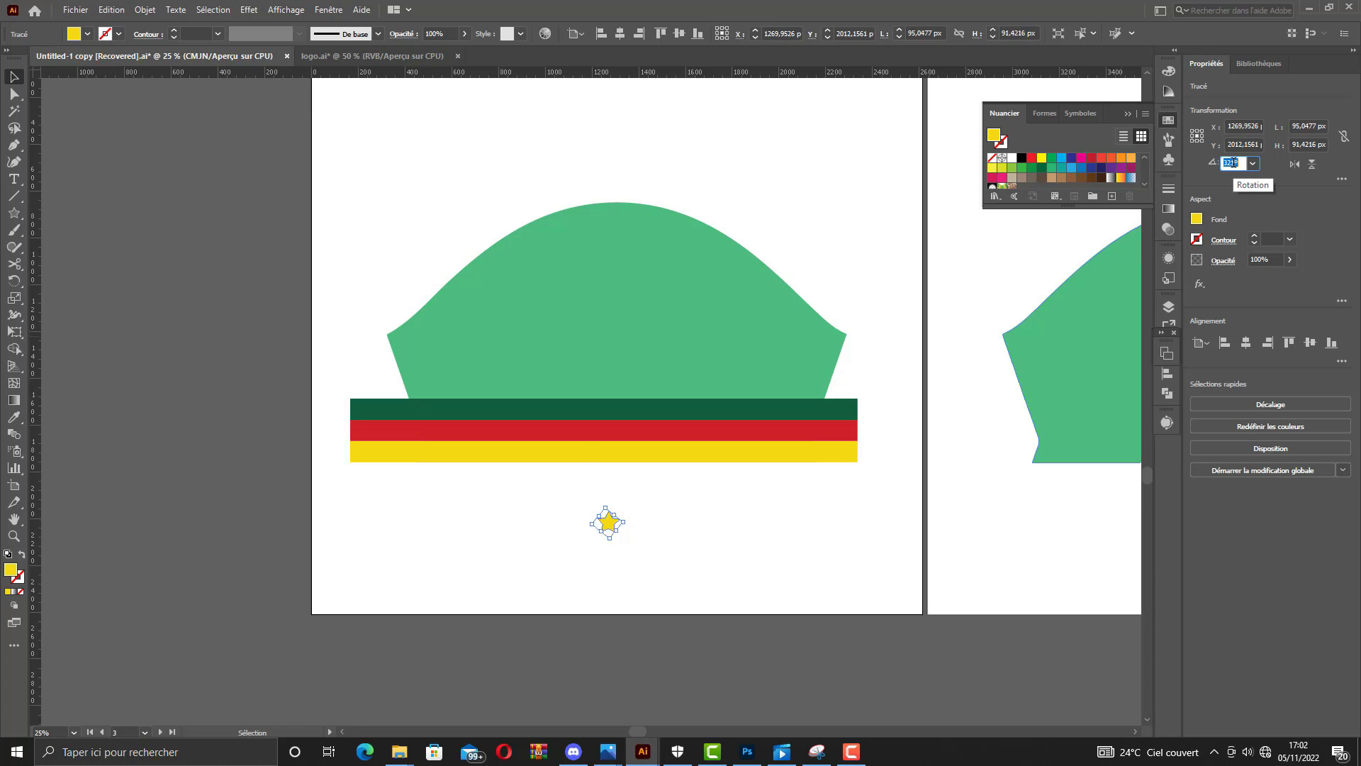
# Place the yellow star at the middle of the red stripe, scaled to about 58 px wide and rotated to 322°.
pyautogui.click(718, 547)
pyautogui.click(608, 523)
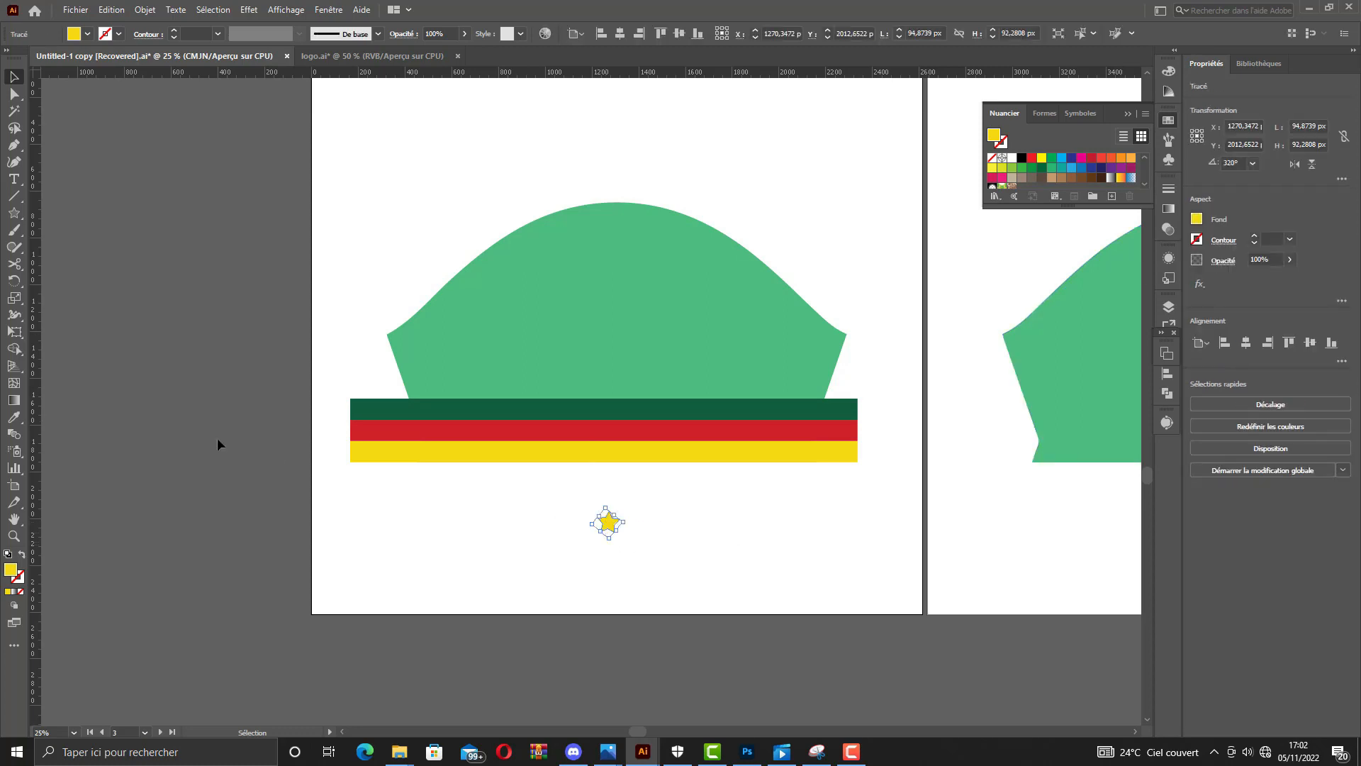
pyautogui.moveTo(609, 524); pyautogui.dragTo(620, 432)
pyautogui.scroll(2, 606, 431)
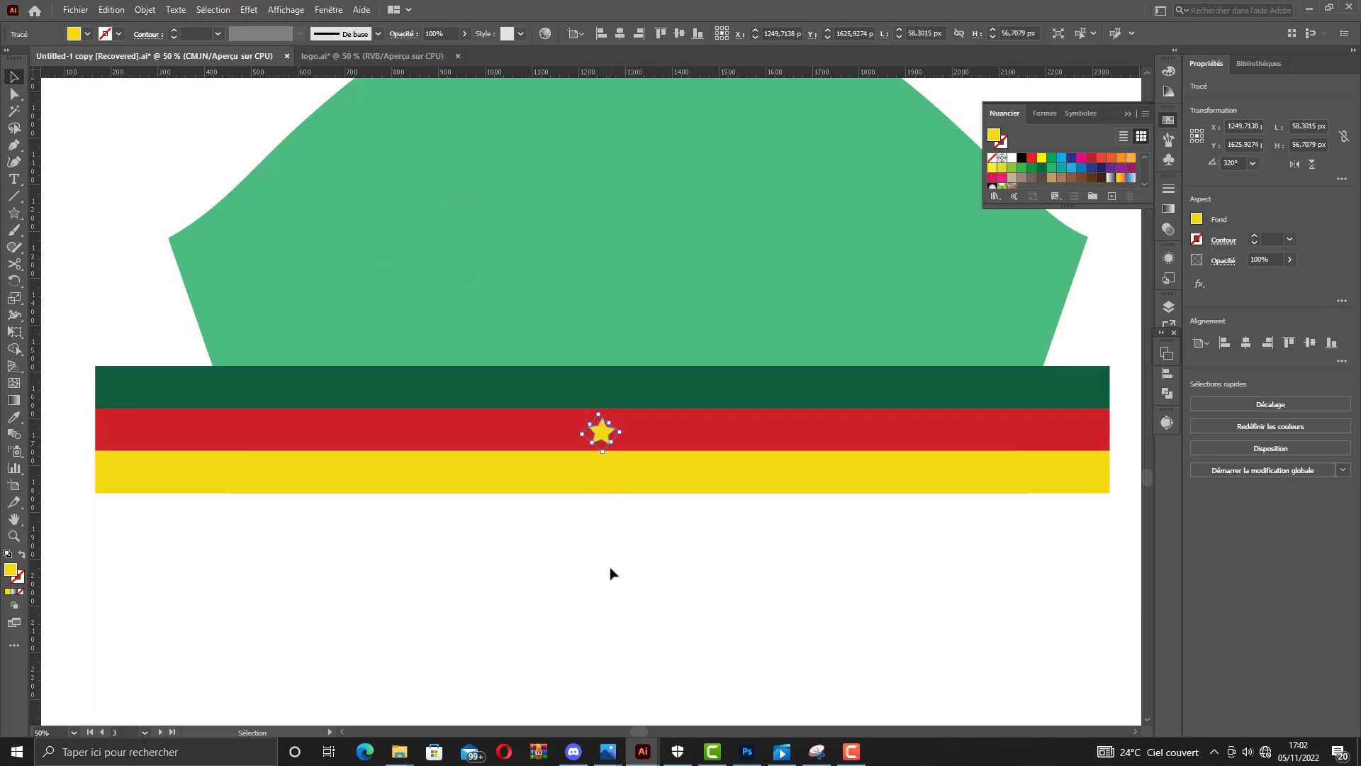
pyautogui.click(611, 570)
pyautogui.click(601, 433)
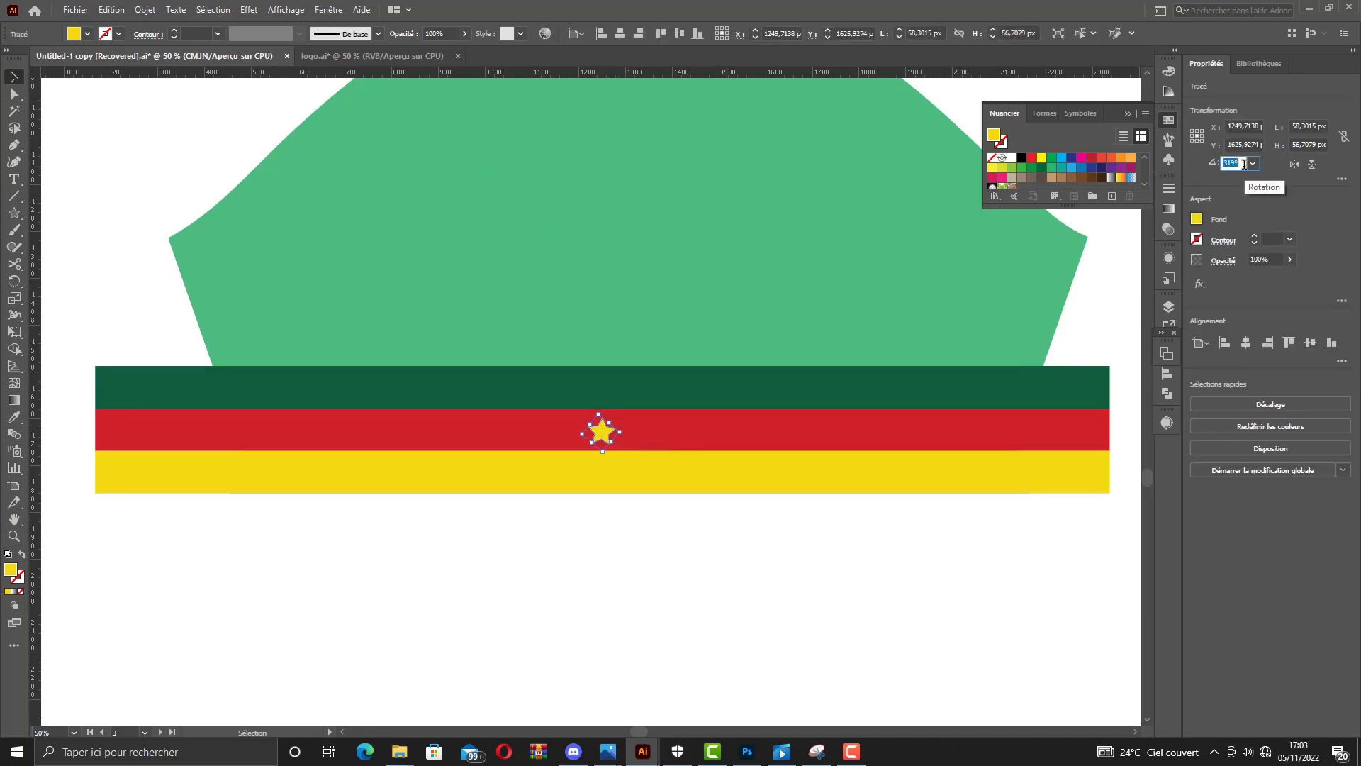
pyautogui.press('Return')
pyautogui.click(720, 580)
# Copy the three cuff stripes and the star onto the right sleeve and group the copy.
pyautogui.scroll(-2, 721, 581)
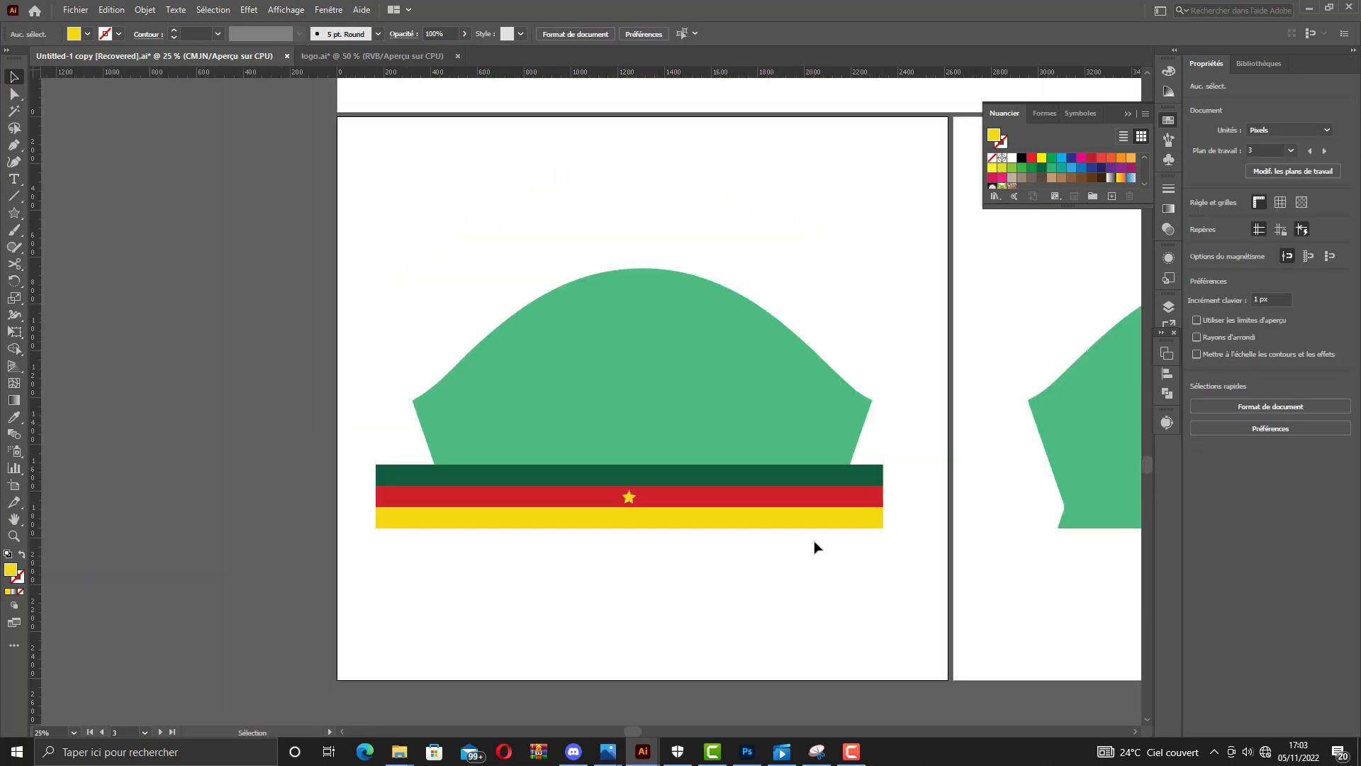
pyautogui.moveTo(808, 438); pyautogui.dragTo(565, 382)
pyautogui.click(321, 426)
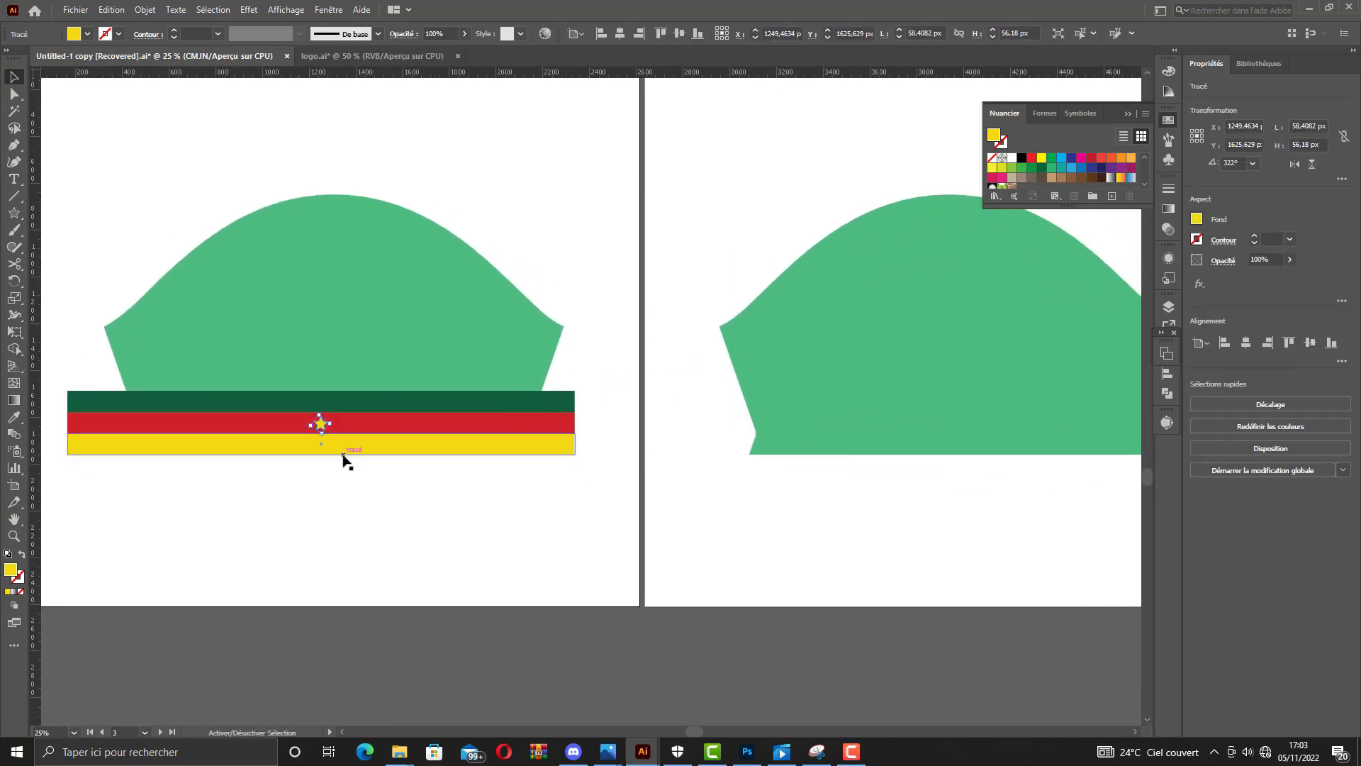
pyautogui.keyDown('shift'); pyautogui.click(343, 450); pyautogui.keyUp('shift')
pyautogui.keyDown('shift'); pyautogui.click(353, 430); pyautogui.keyUp('shift')
pyautogui.keyDown('shift'); pyautogui.click(354, 407); pyautogui.keyUp('shift')
pyautogui.scroll(-1, 348, 426)
pyautogui.moveTo(333, 427); pyautogui.dragTo(763, 443)
pyautogui.hotkey('ctrl', 'g')
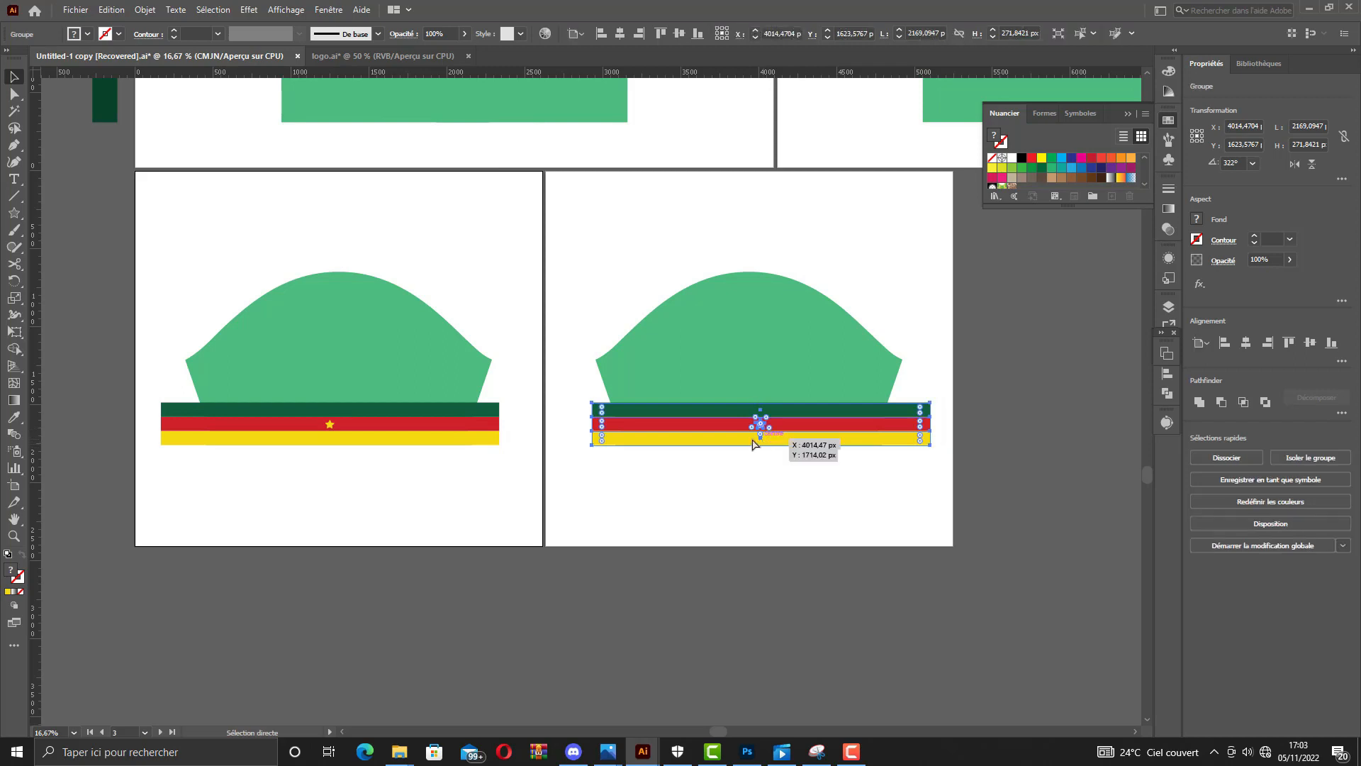
# Centre the copied stripe group horizontally on the right sleeve.
pyautogui.click(619, 34)
pyautogui.hotkey('ctrl', 'z')
pyautogui.click(857, 559)
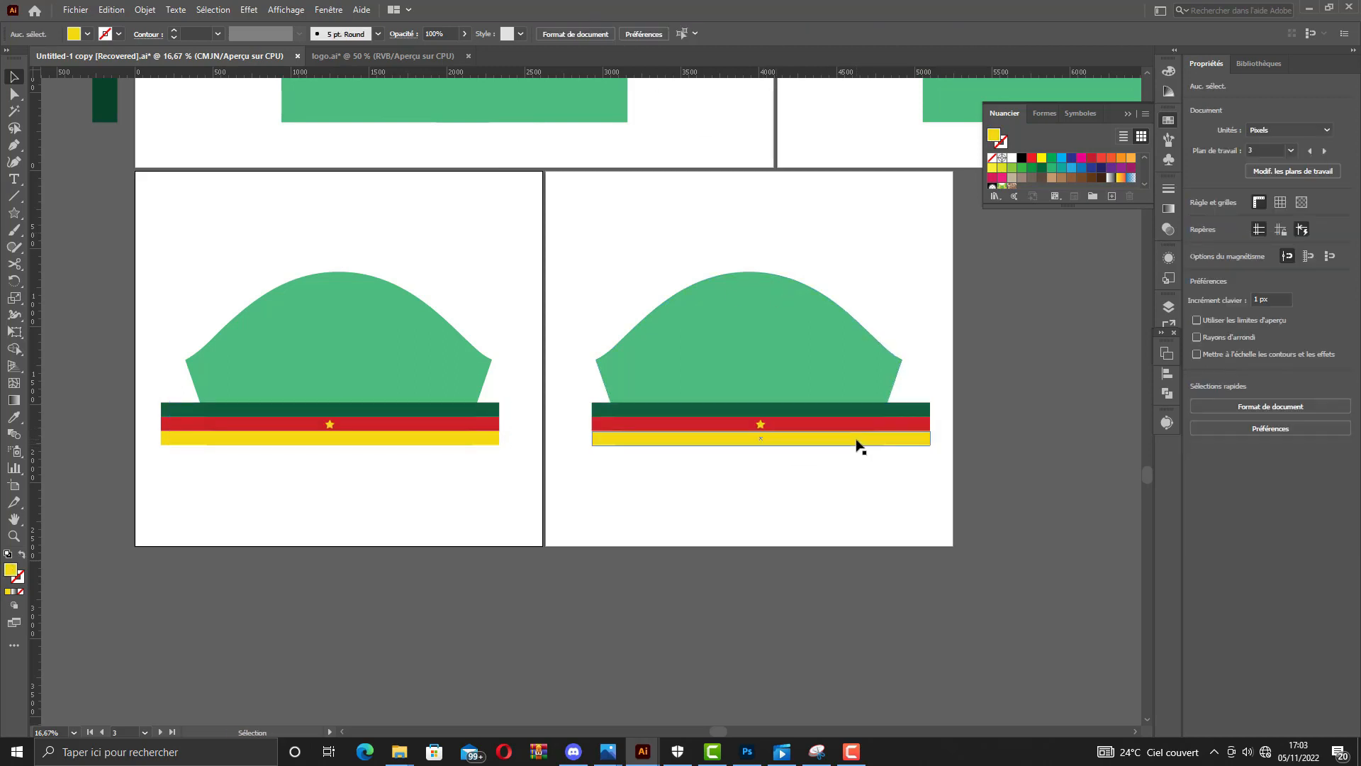
pyautogui.click(856, 440)
pyautogui.click(623, 35)
pyautogui.click(776, 305)
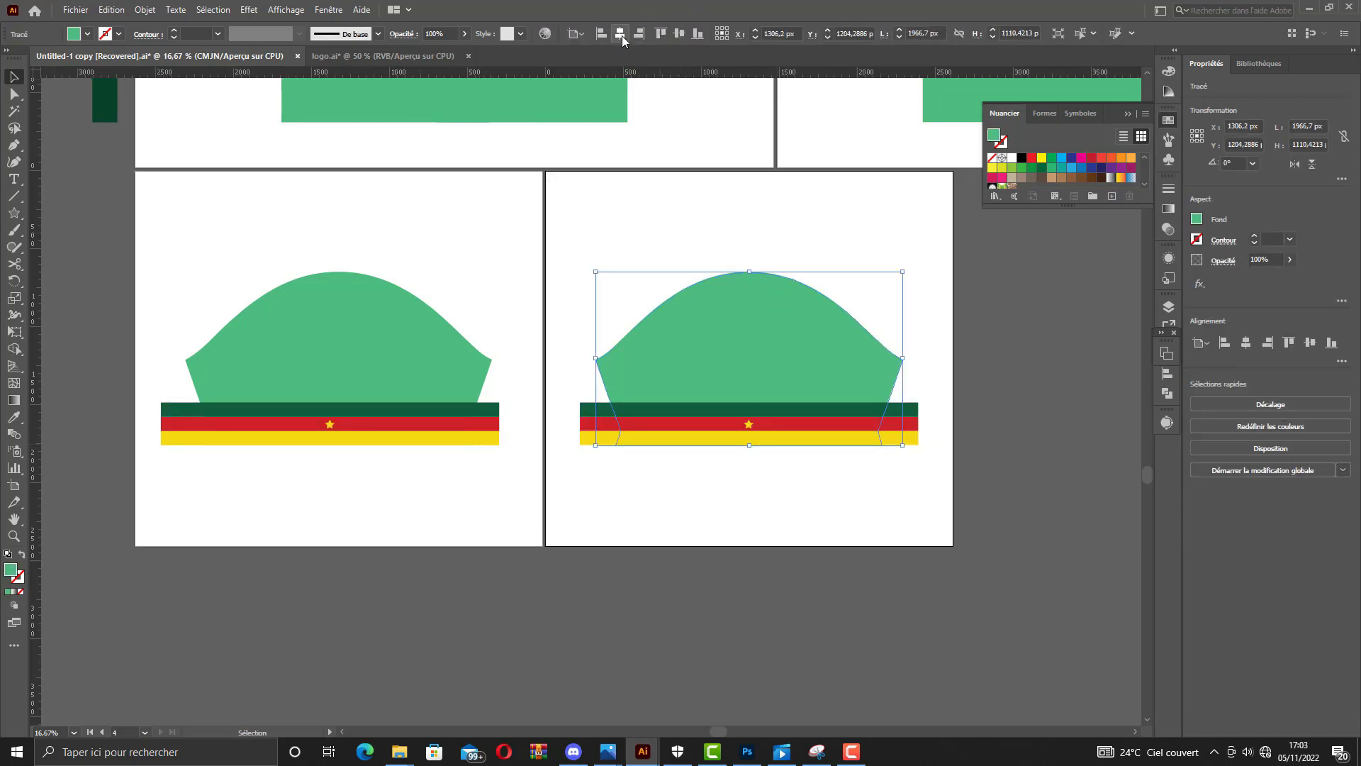
# Trim the stripe ends outside the left sleeve's outline on both sides with the Shape Builder tool.
pyautogui.moveTo(159, 267); pyautogui.dragTo(482, 504)
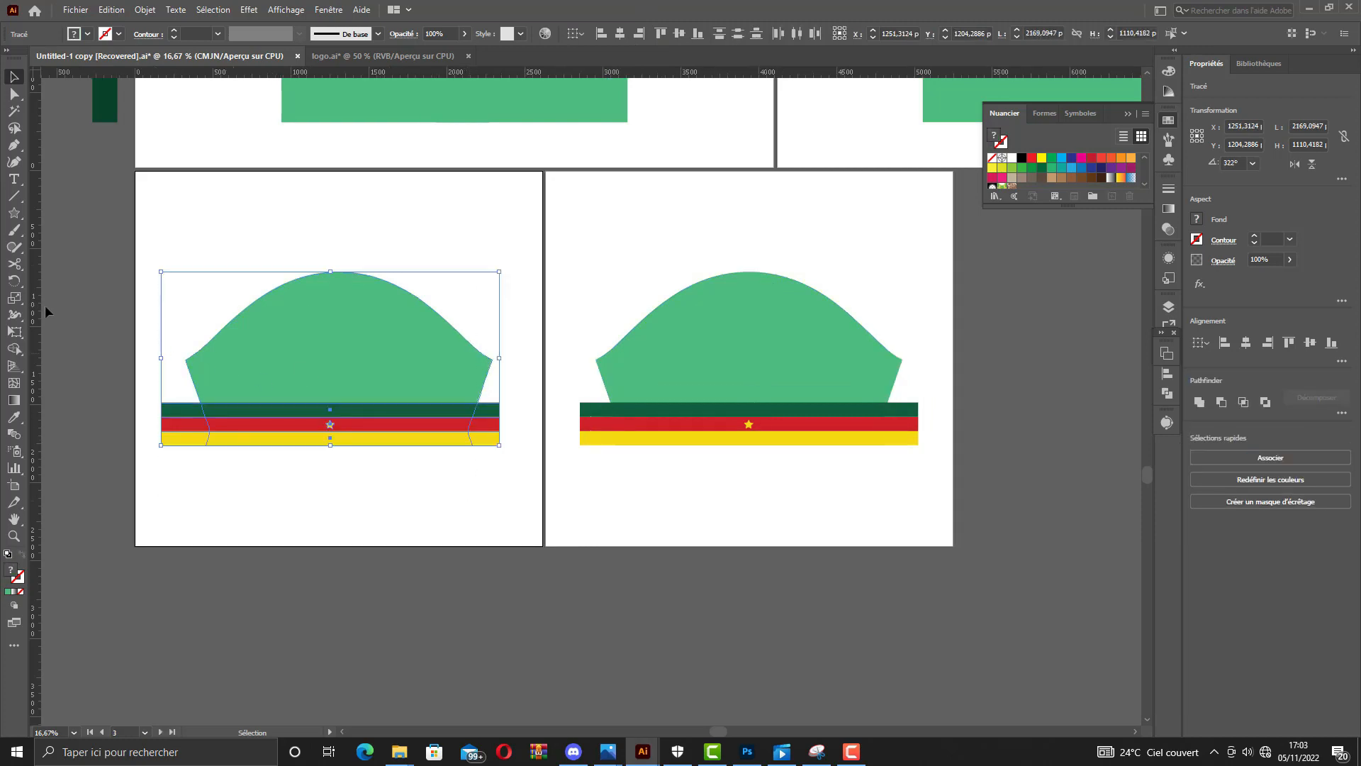
pyautogui.click(12, 348)
pyautogui.keyDown('alt'); pyautogui.moveTo(172, 408); pyautogui.dragTo(191, 456); pyautogui.keyUp('alt')
pyautogui.keyDown('alt'); pyautogui.moveTo(489, 409); pyautogui.dragTo(481, 453); pyautogui.keyUp('alt')
pyautogui.press('v')
pyautogui.click(547, 288)
# Trim the stripe ends outside the right sleeve's outline on both sides with the Shape Builder tool.
pyautogui.moveTo(577, 287); pyautogui.dragTo(877, 533)
pyautogui.click(13, 348)
pyautogui.keyDown('alt'); pyautogui.moveTo(588, 410); pyautogui.dragTo(594, 454); pyautogui.keyUp('alt')
pyautogui.keyDown('alt'); pyautogui.moveTo(897, 407); pyautogui.dragTo(900, 460); pyautogui.keyUp('alt')
pyautogui.press('v')
pyautogui.click(460, 537)
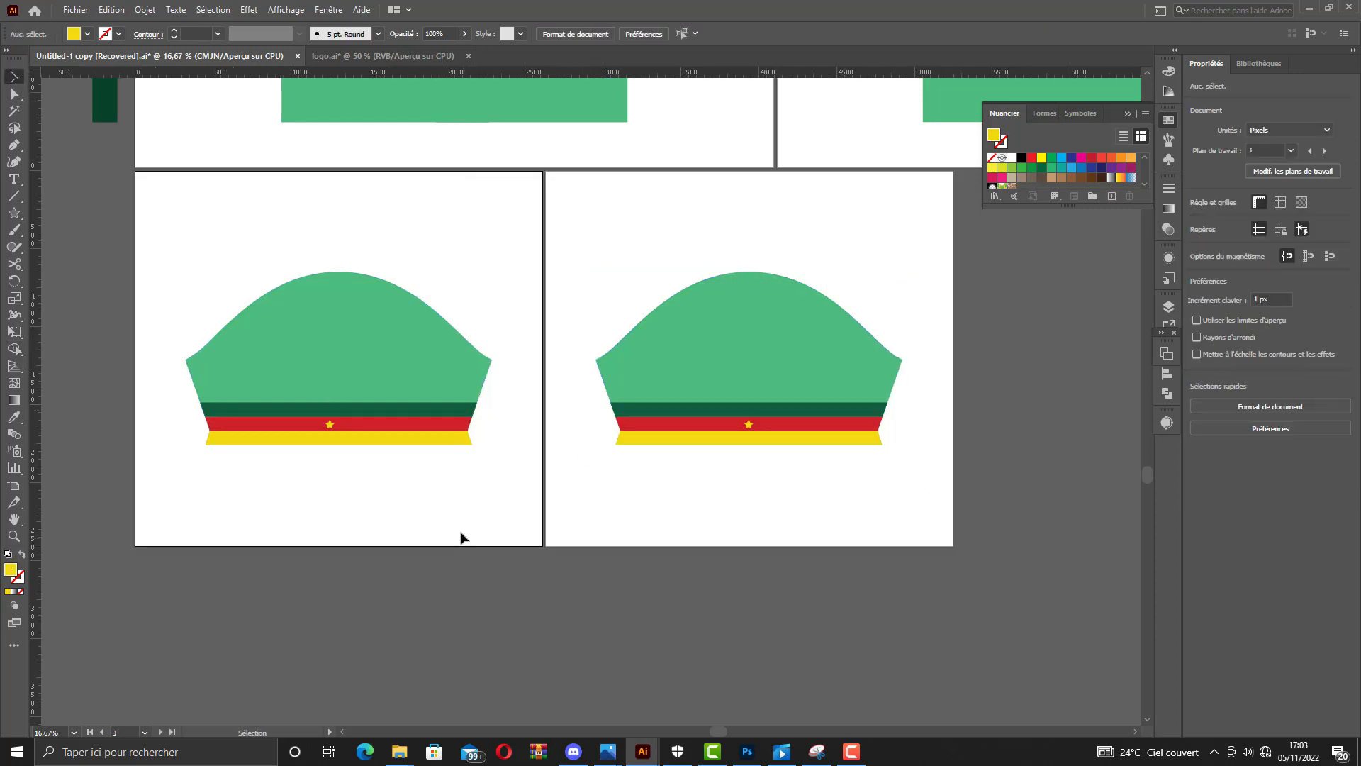
pyautogui.click(850, 752)
pyautogui.click(872, 136)
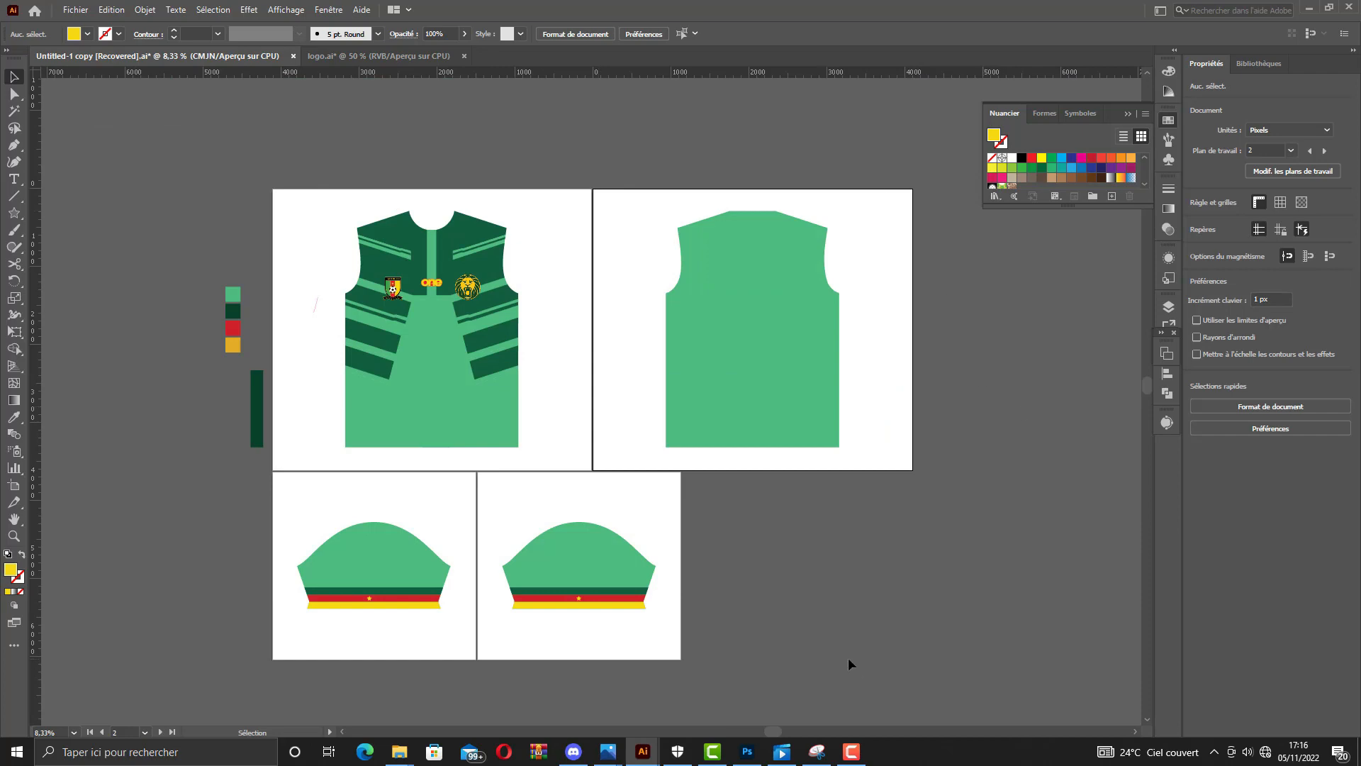
# Transfer the complete jersey front artwork from Illustrator into the Photoshop mockup's Rectangle 1.psb and commit the placement.
pyautogui.moveTo(331, 204); pyautogui.dragTo(486, 389)
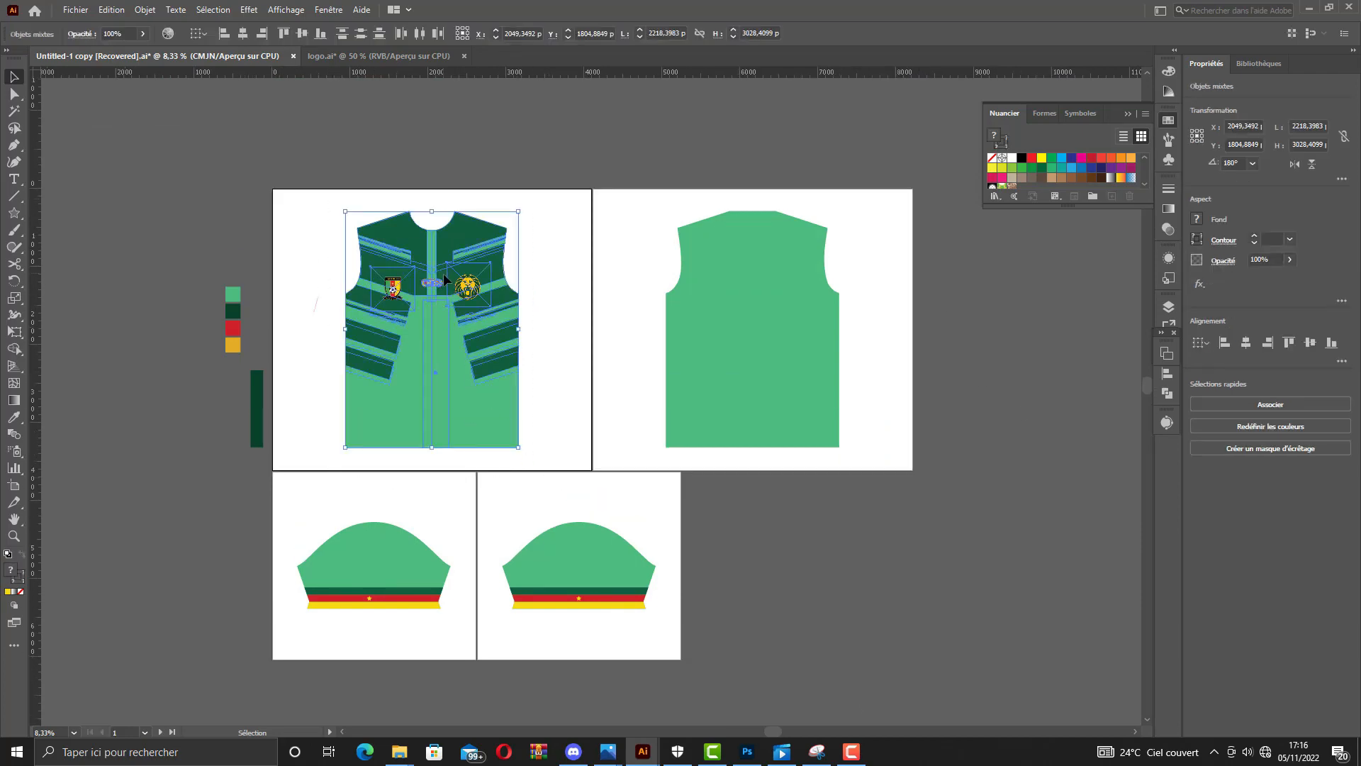
pyautogui.click(747, 752)
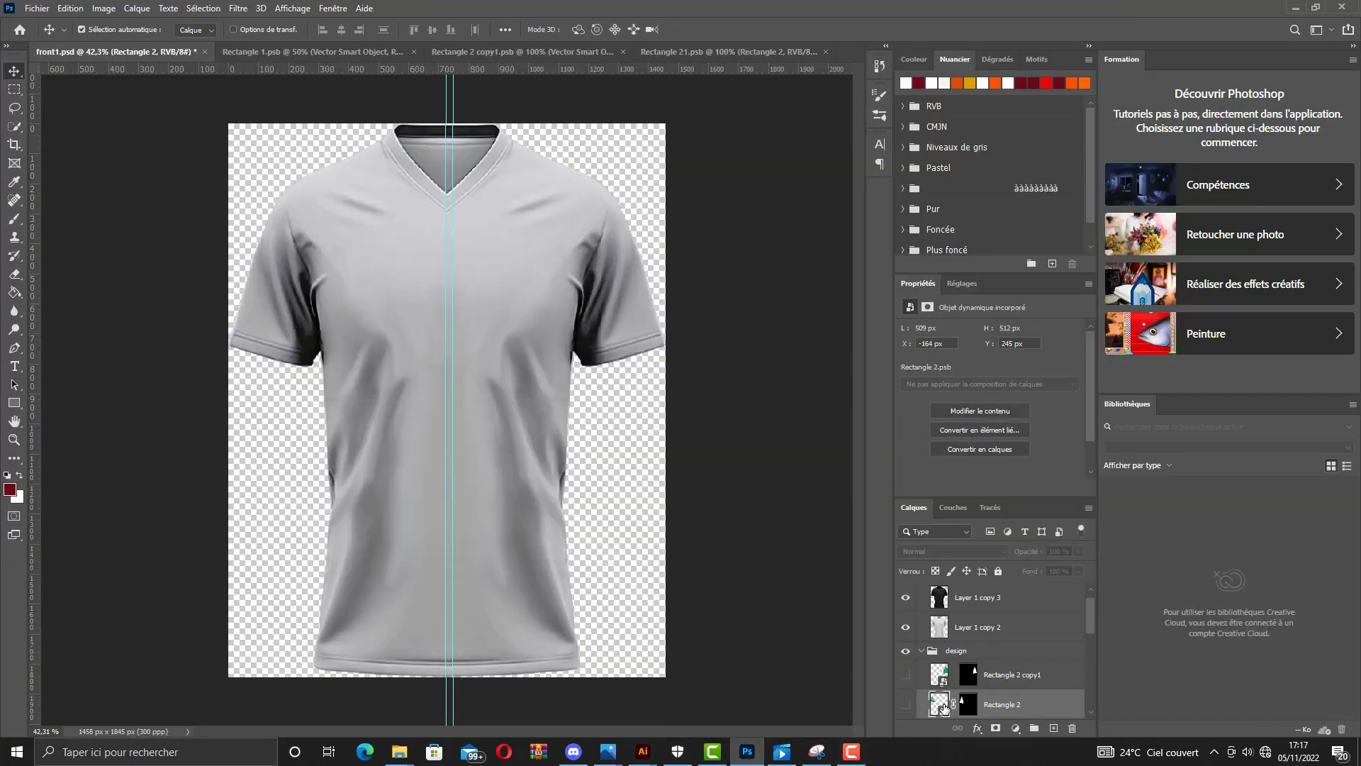
pyautogui.doubleClick(940, 709)
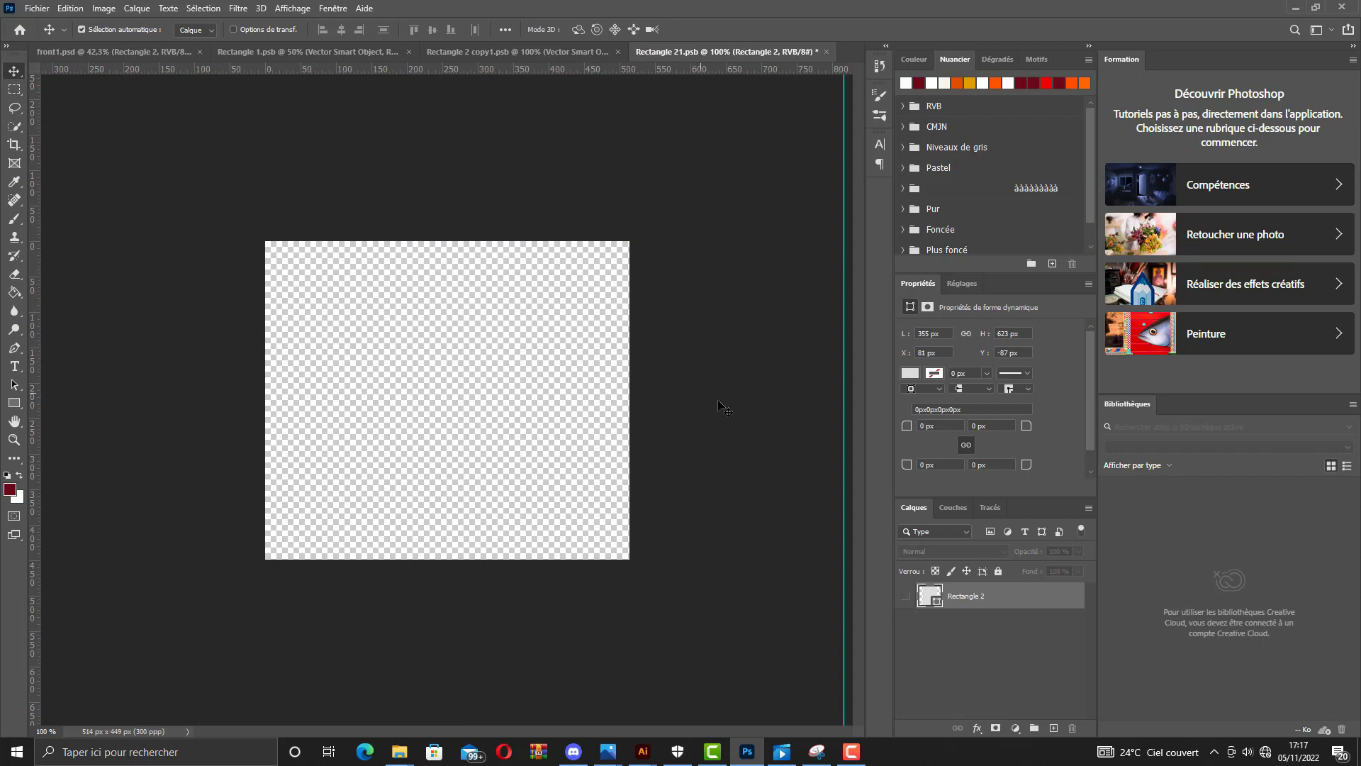
pyautogui.click(264, 53)
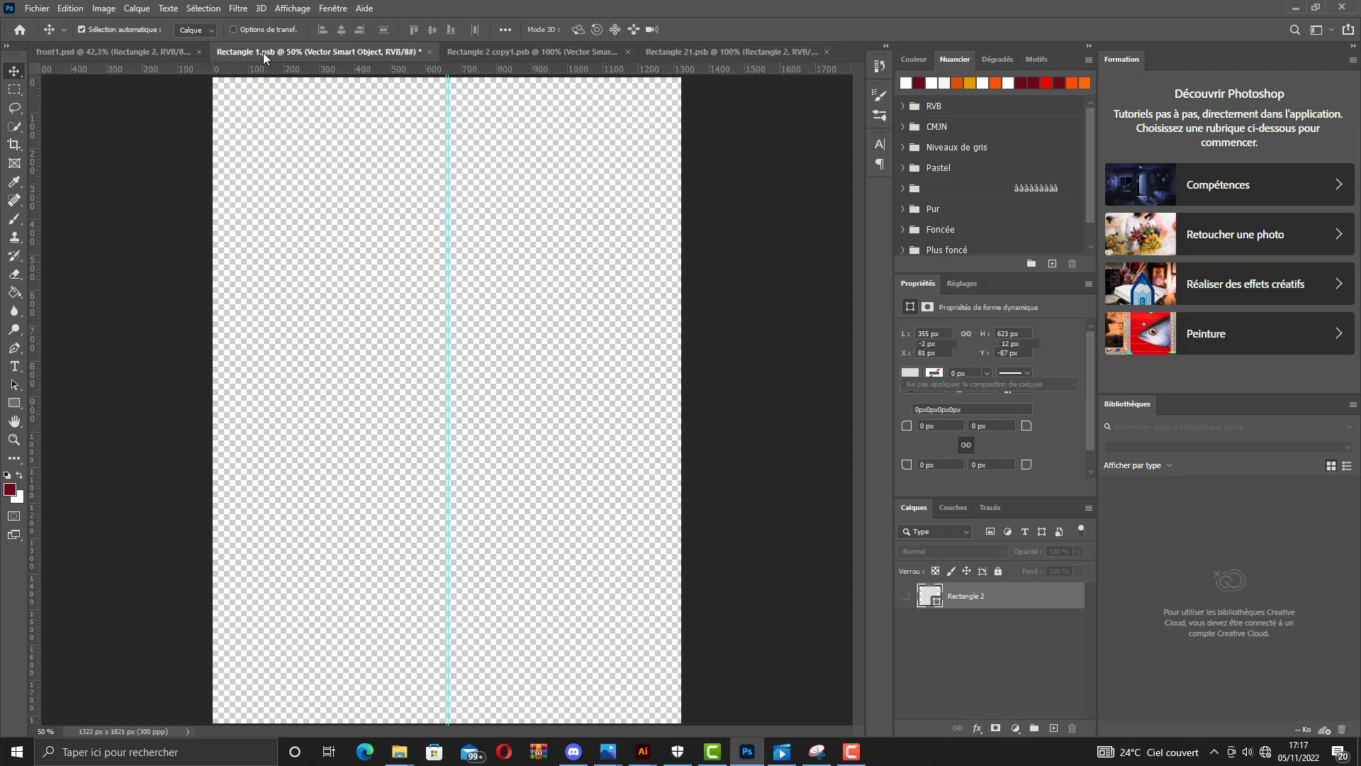
pyautogui.click(643, 750)
pyautogui.click(571, 681)
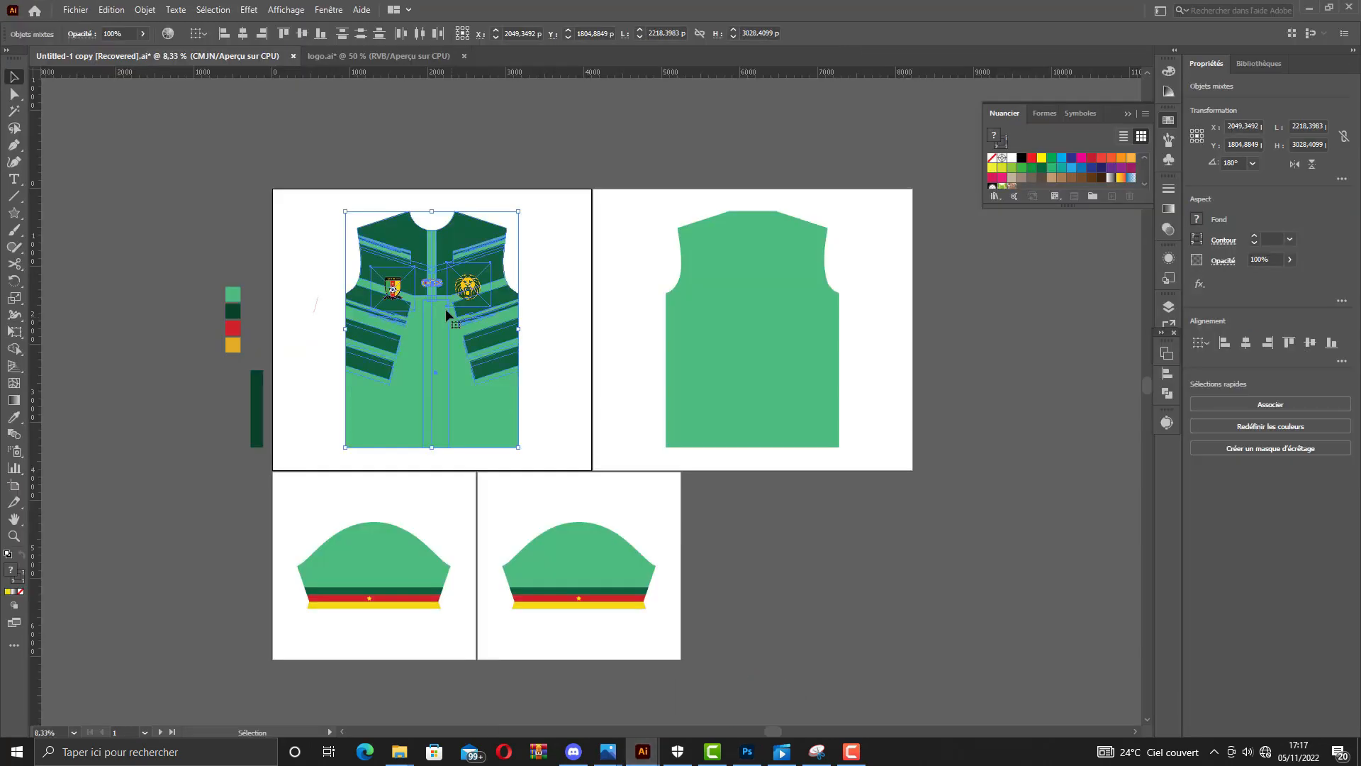
pyautogui.moveTo(446, 309); pyautogui.dragTo(445, 356)
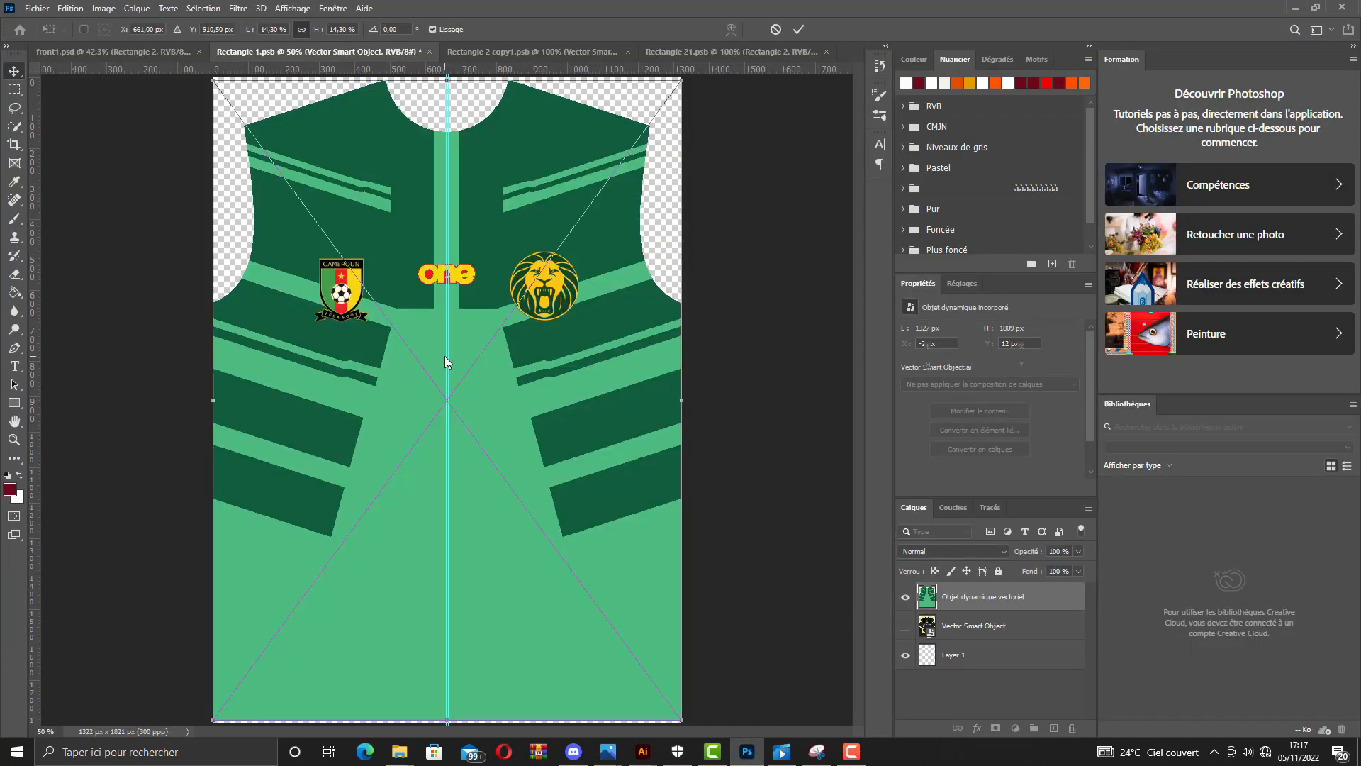
pyautogui.click(789, 35)
# Transfer the left sleeve artwork from Illustrator into Rectangle 2 copy1.psb in Photoshop and commit the placement.
pyautogui.click(530, 53)
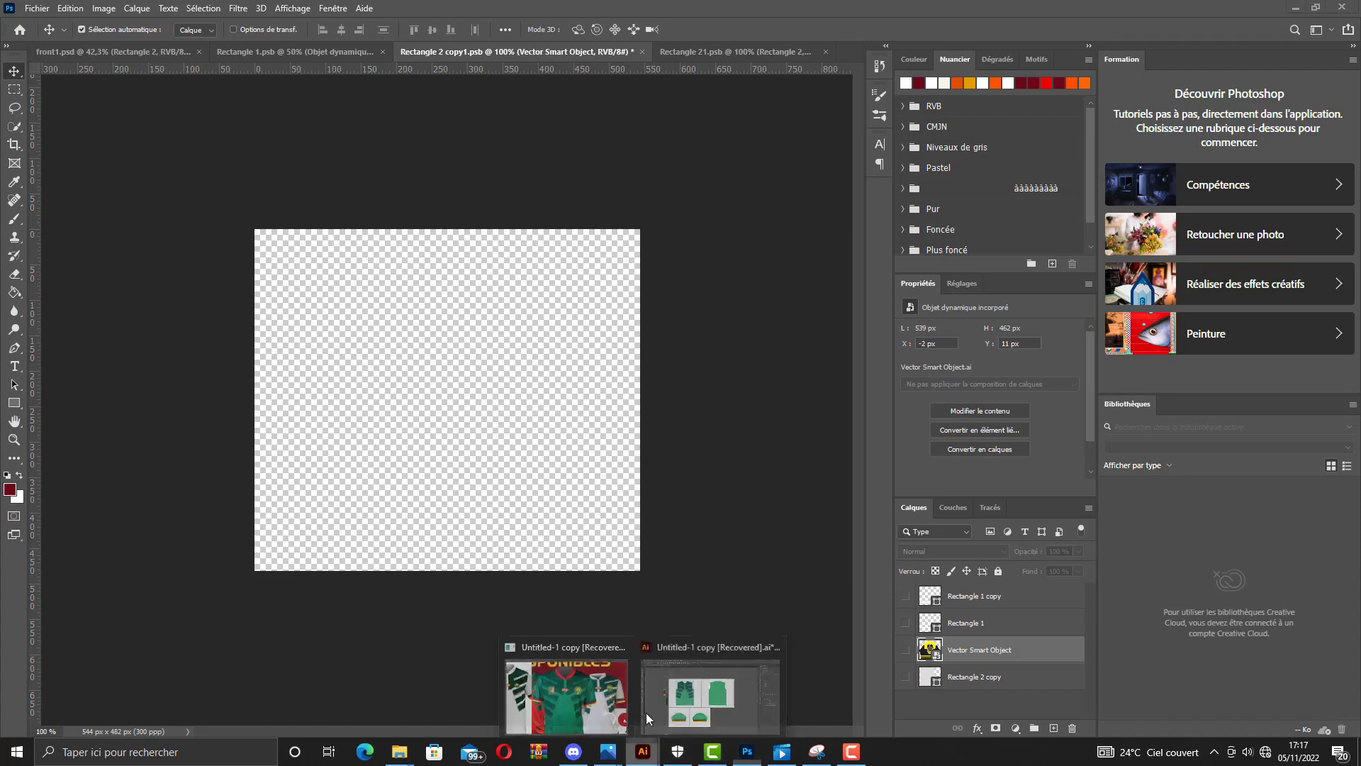
pyautogui.click(646, 709)
pyautogui.moveTo(386, 576); pyautogui.dragTo(744, 757)
pyautogui.moveTo(449, 436); pyautogui.dragTo(486, 423)
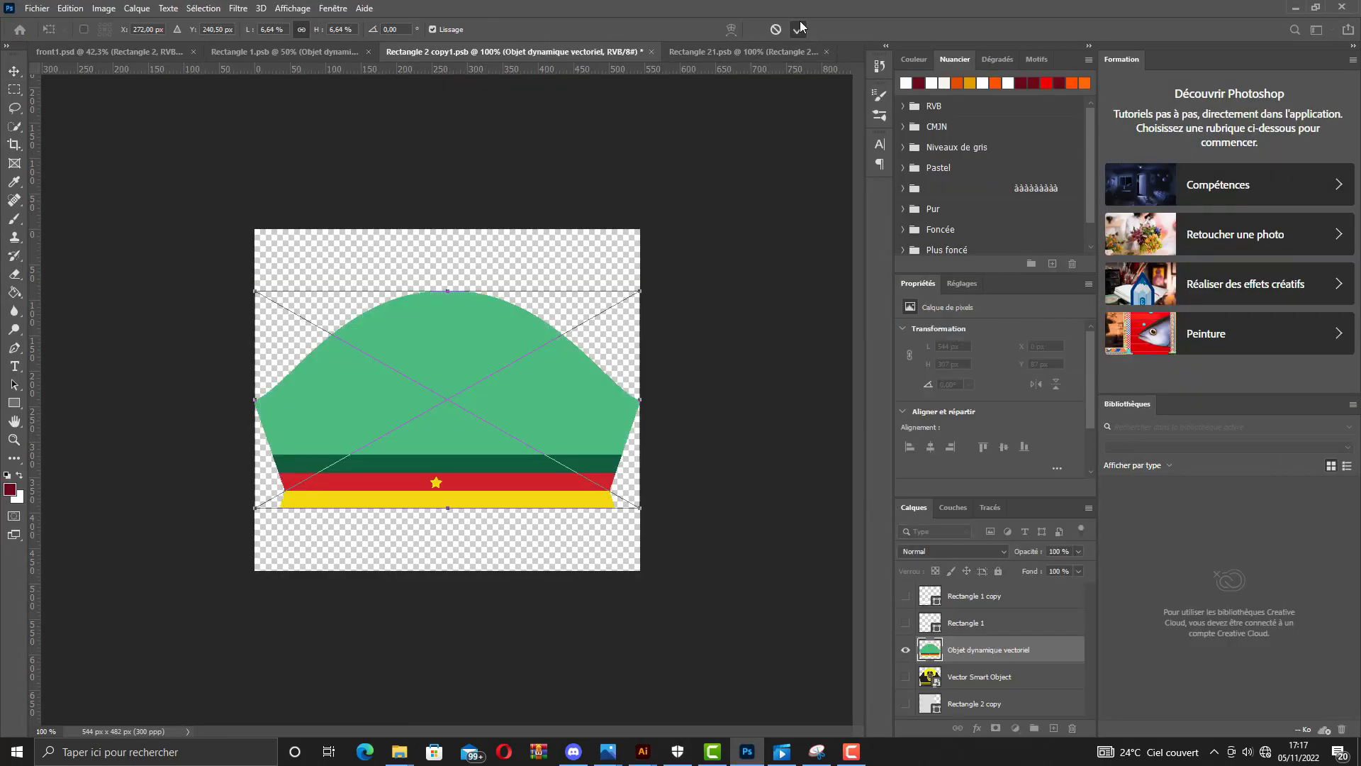
# Transfer the right sleeve artwork from Illustrator into Rectangle 21.psb in Photoshop and commit the placement.
pyautogui.click(716, 51)
pyautogui.moveTo(648, 754)
pyautogui.click(666, 698)
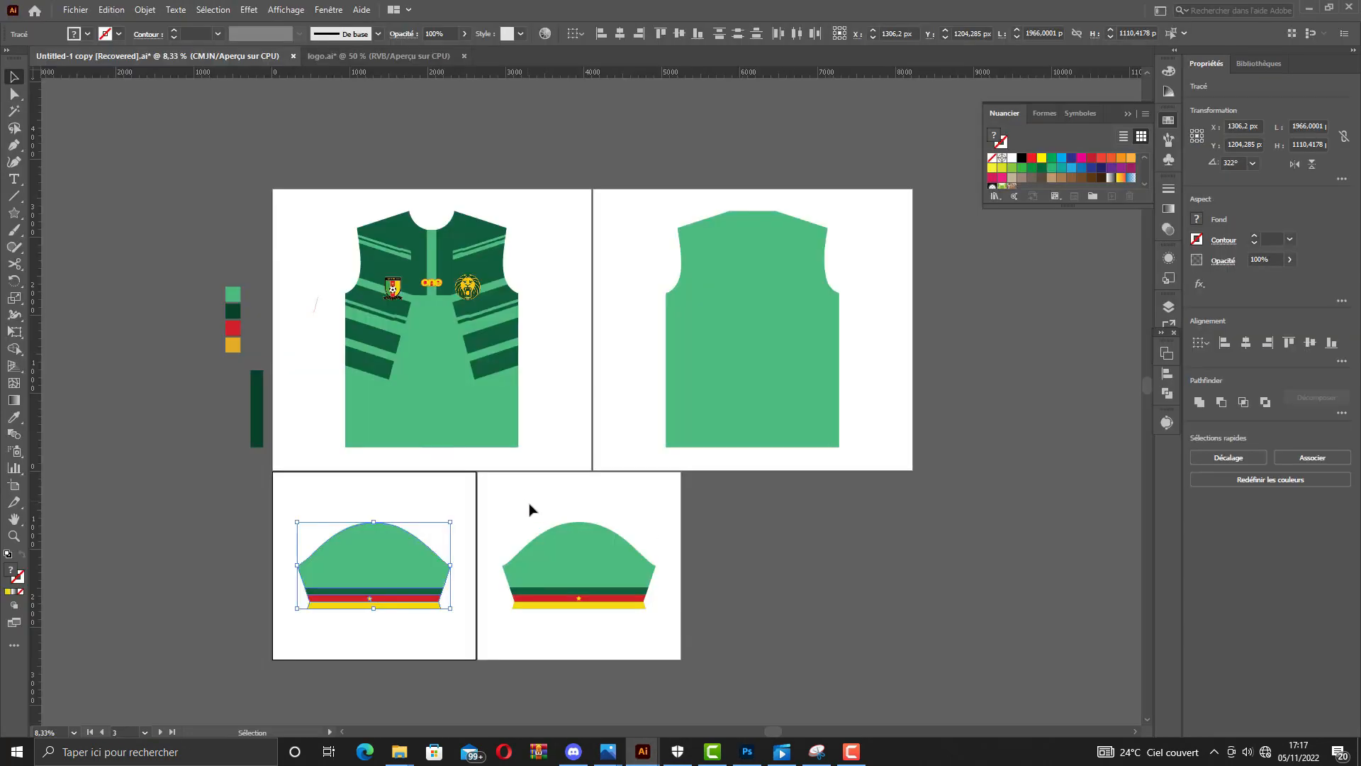
pyautogui.moveTo(589, 579); pyautogui.dragTo(554, 567)
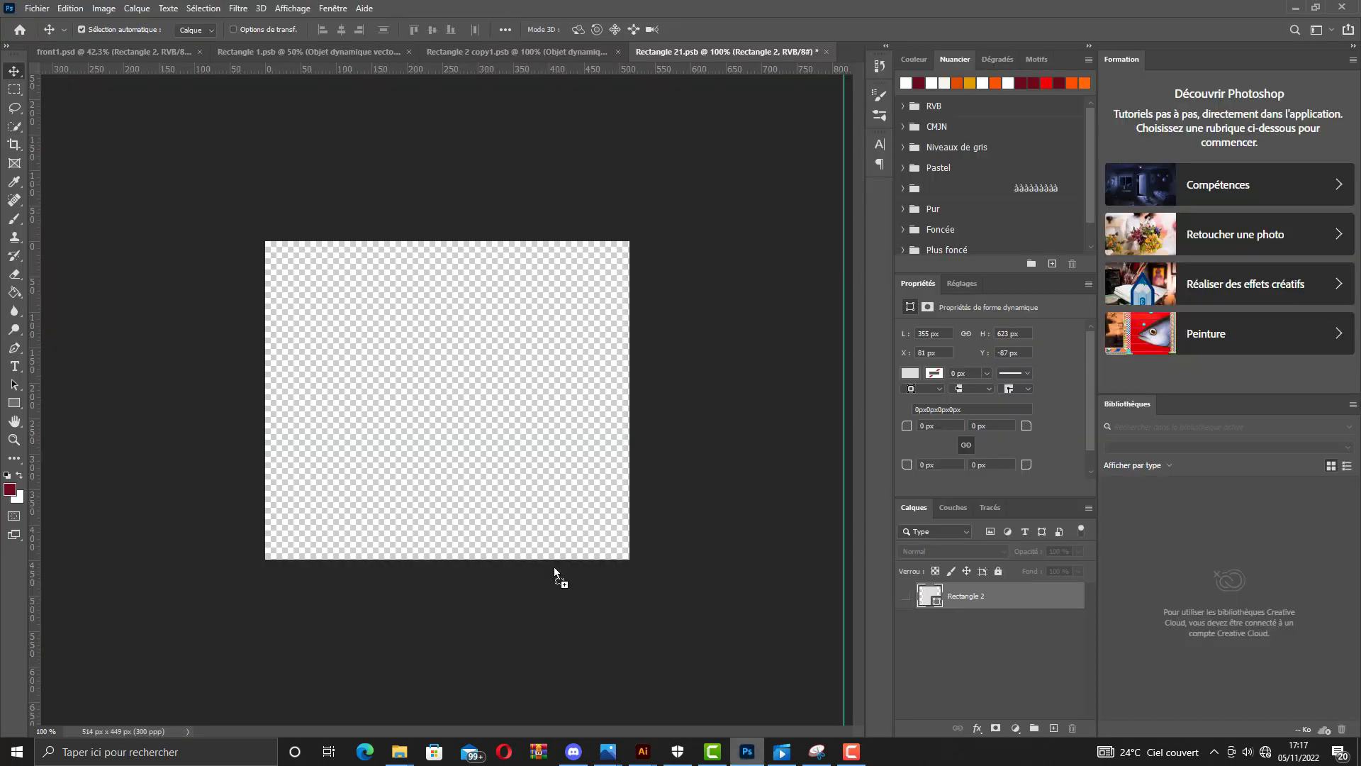
pyautogui.click(795, 29)
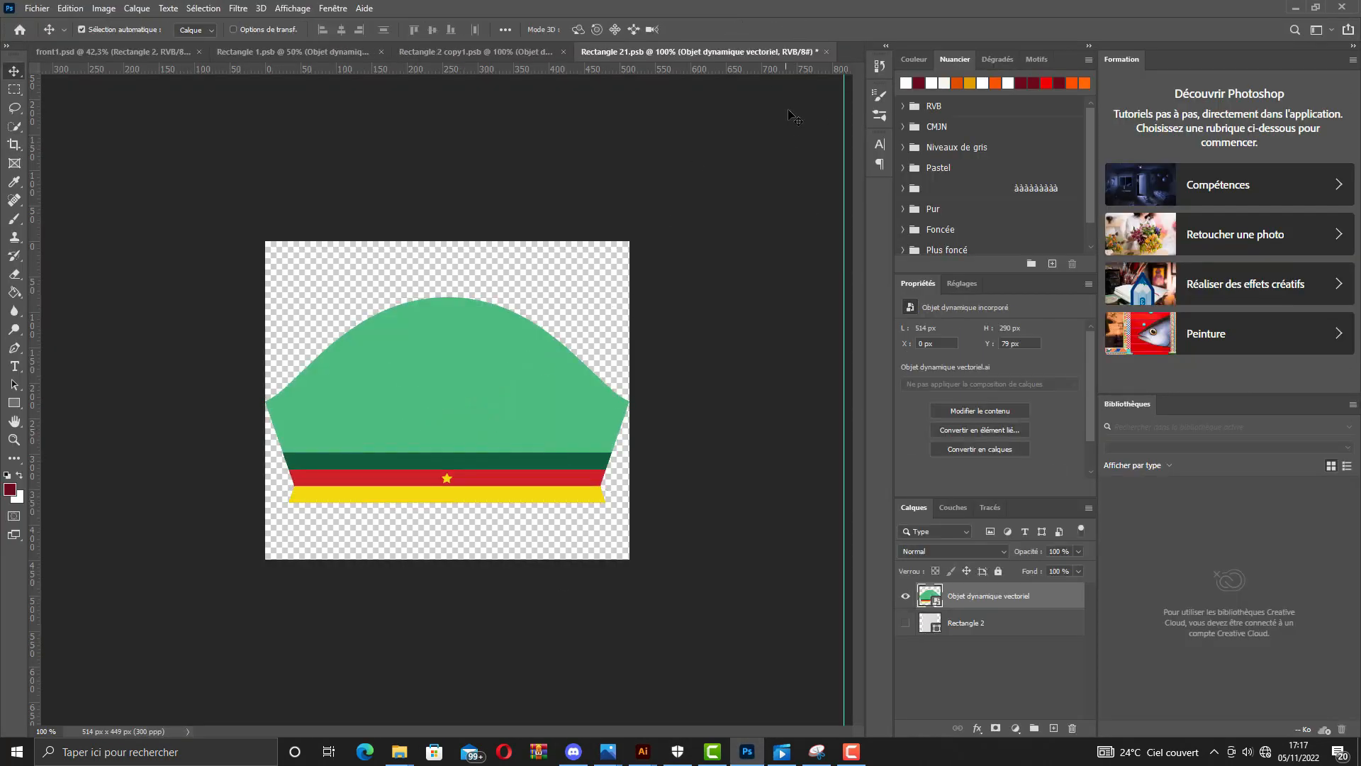
# Save and close Rectangle 21.psb, Rectangle 2 copy1.psb and Rectangle 1.psb to return to the front1.psd mockup.
pyautogui.hotkey('ctrl', 'w')
pyautogui.click(642, 283)
pyautogui.hotkey('ctrl', 'w')
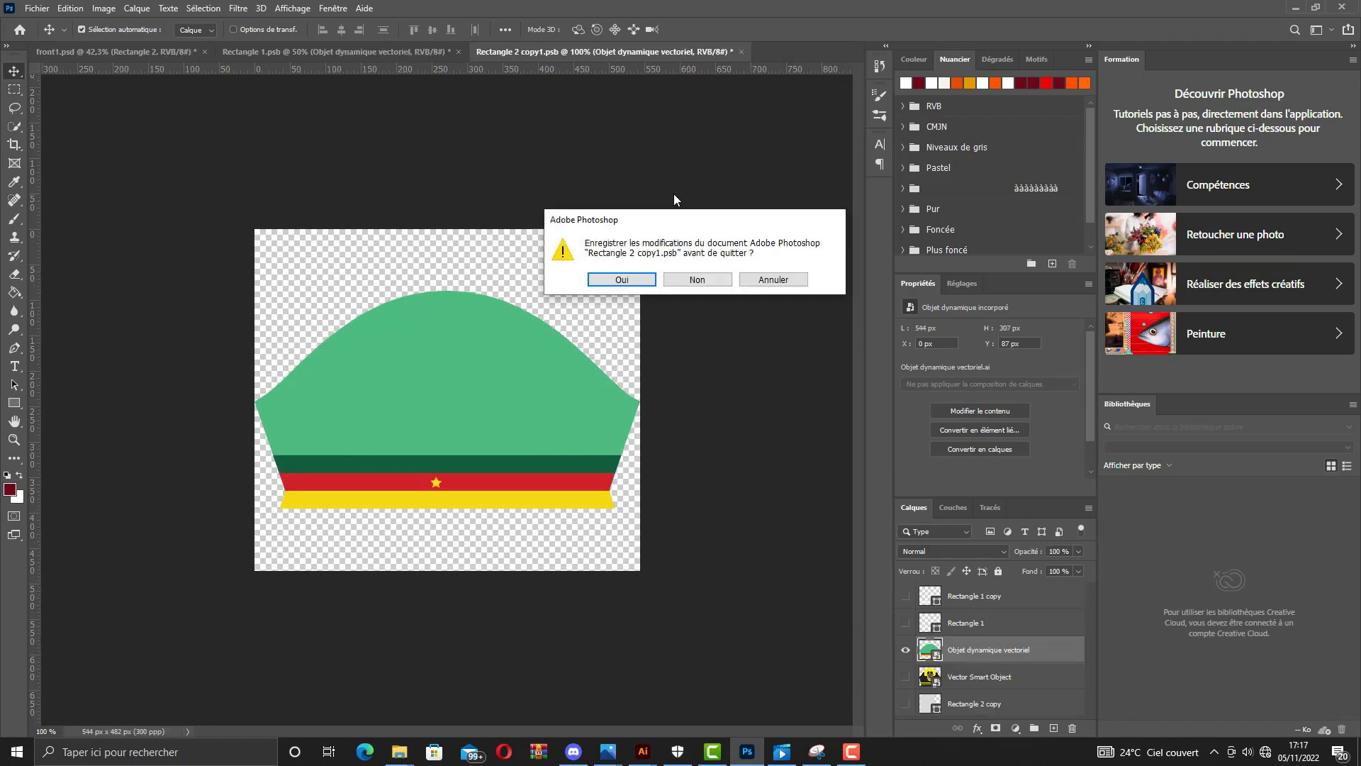
pyautogui.click(622, 279)
pyautogui.hotkey('ctrl', 'w')
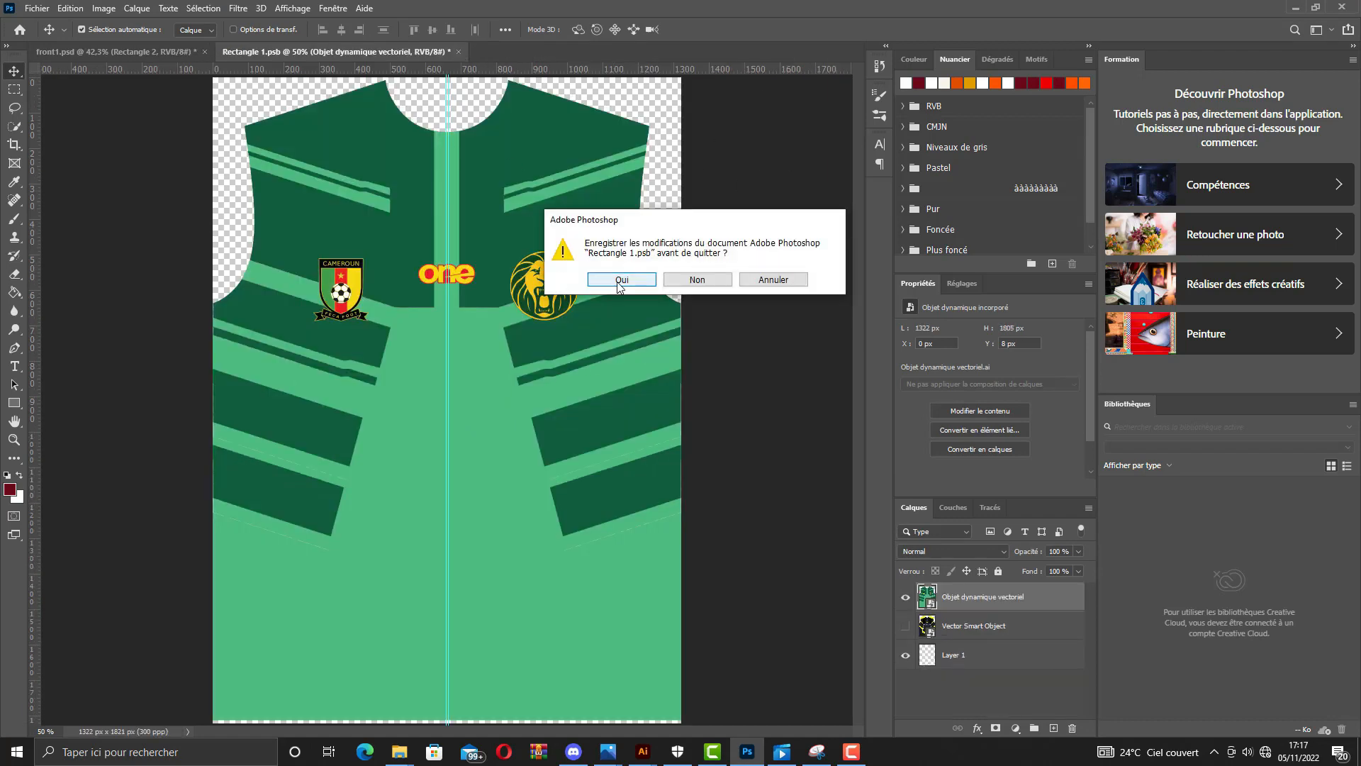
pyautogui.click(620, 280)
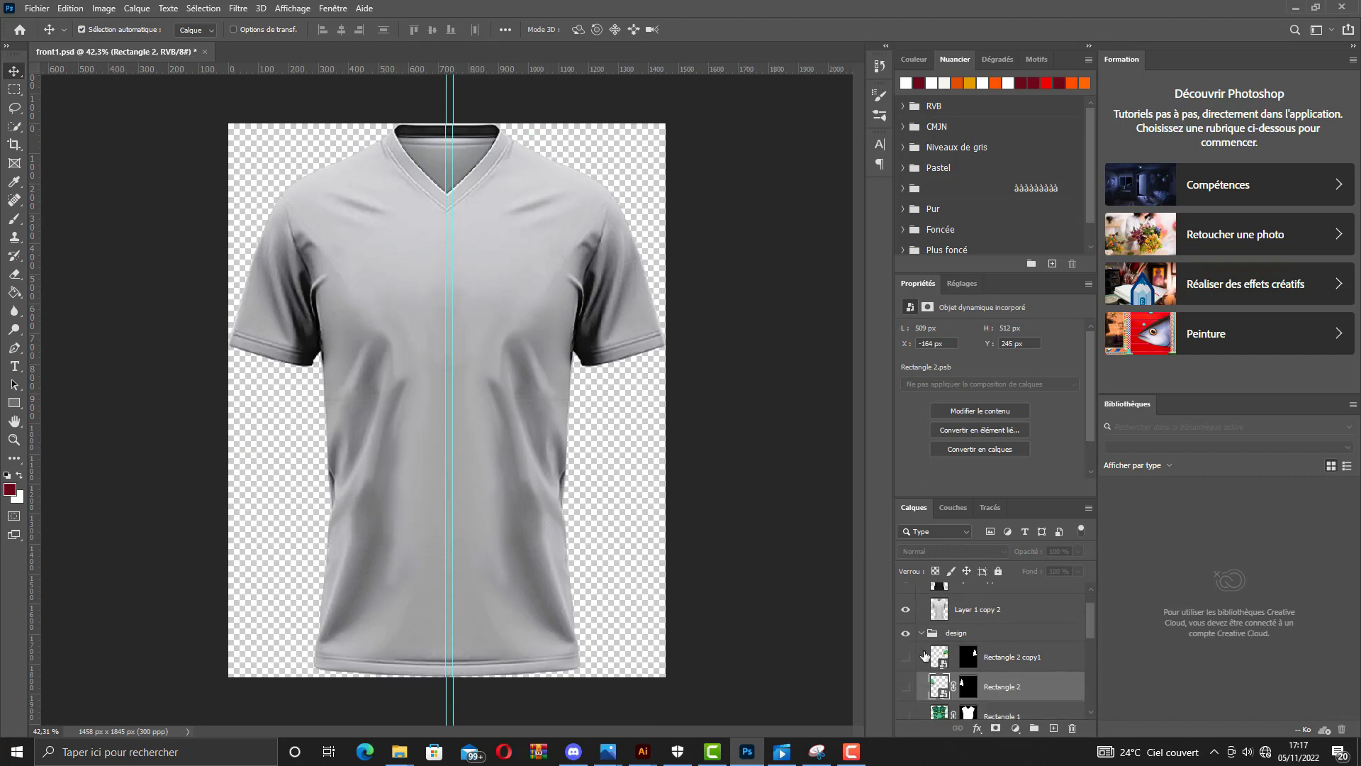
# Show the Rectangle 2 copy1 sleeve design, move it down and skew its lower corners to follow the shirt's cuff.
pyautogui.click(906, 656)
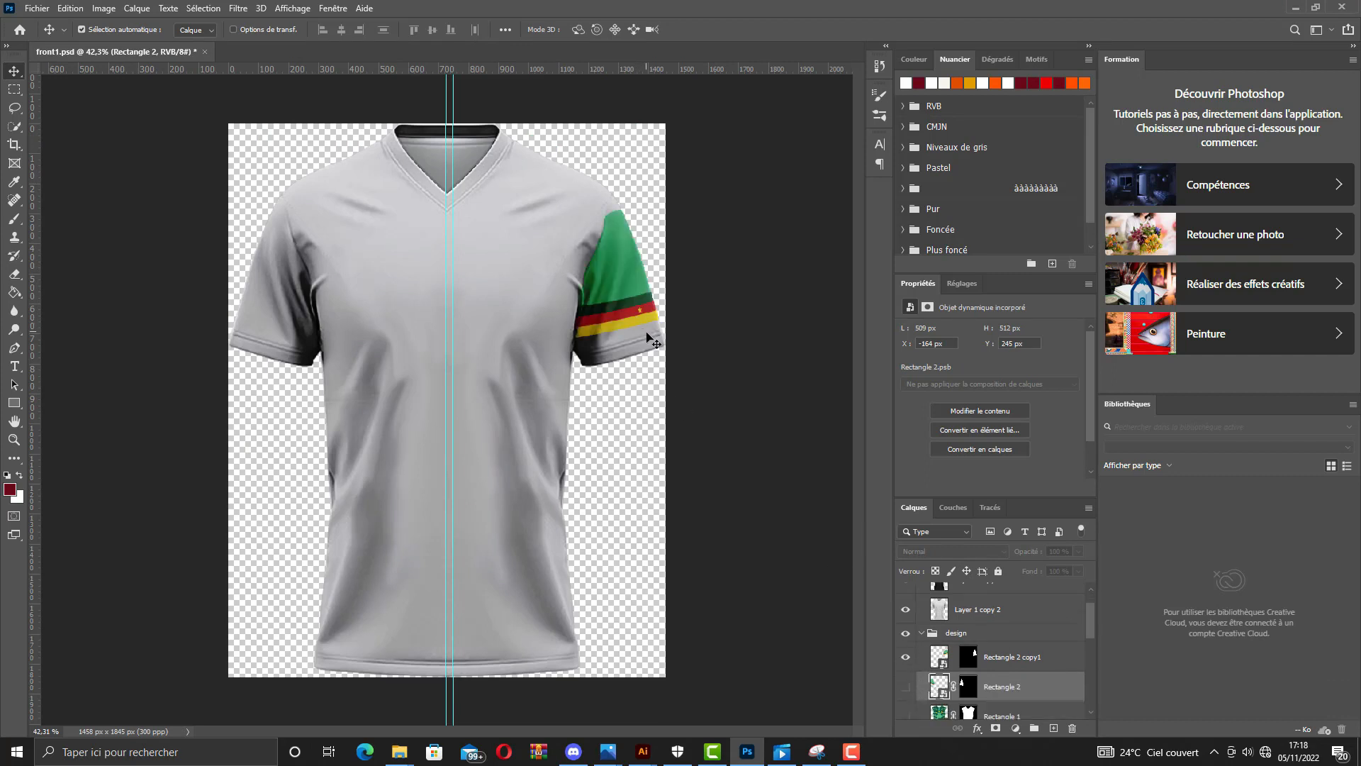
pyautogui.click(937, 659)
pyautogui.hotkey('ctrl', 't')
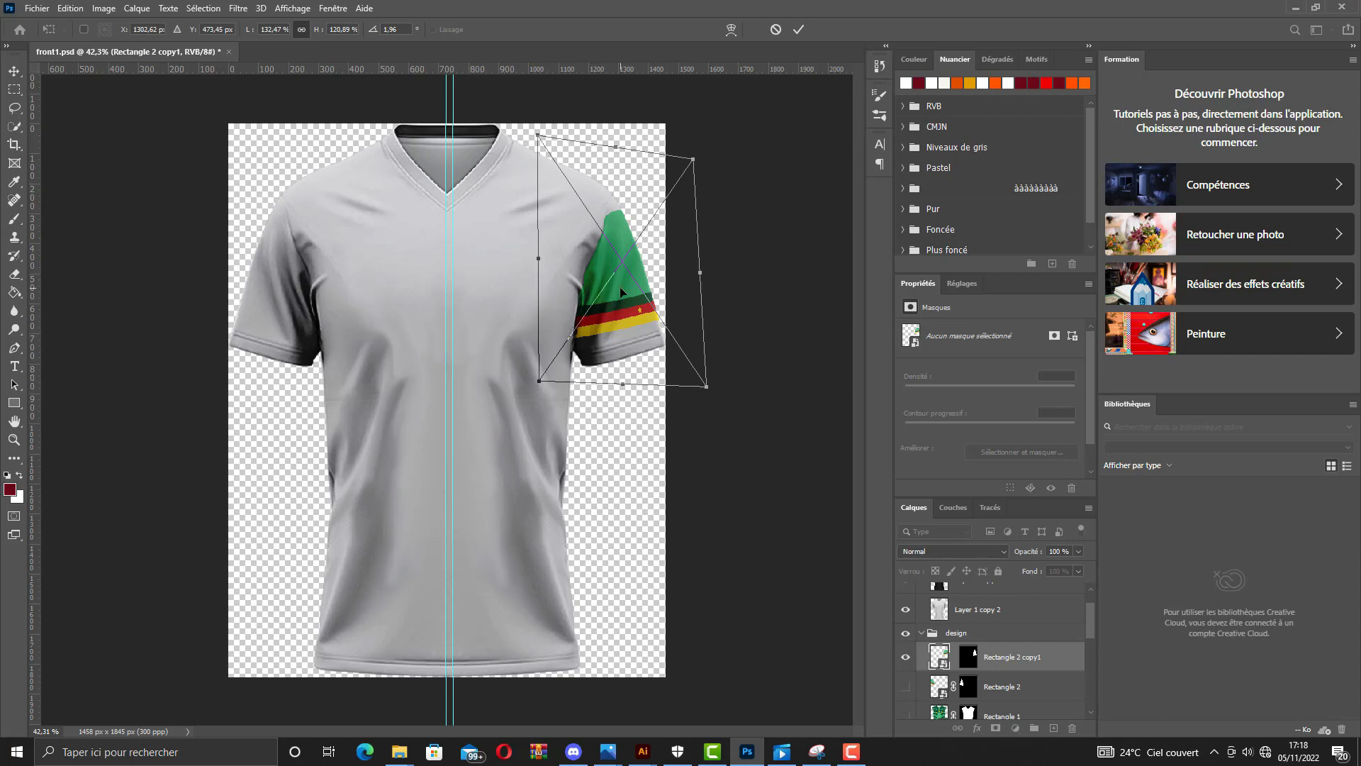
pyautogui.moveTo(622, 290); pyautogui.dragTo(621, 304)
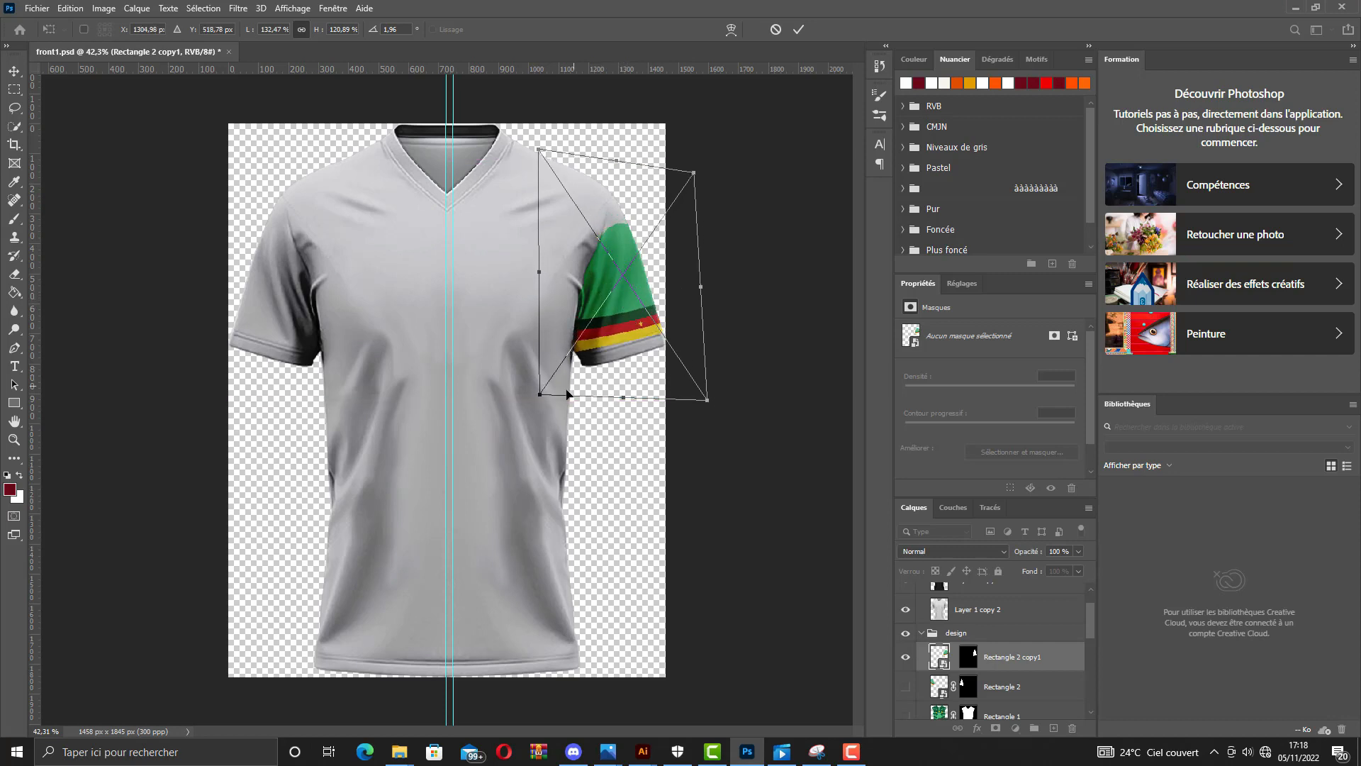
pyautogui.rightClick(611, 314)
pyautogui.click(659, 386)
pyautogui.moveTo(540, 394); pyautogui.dragTo(555, 421)
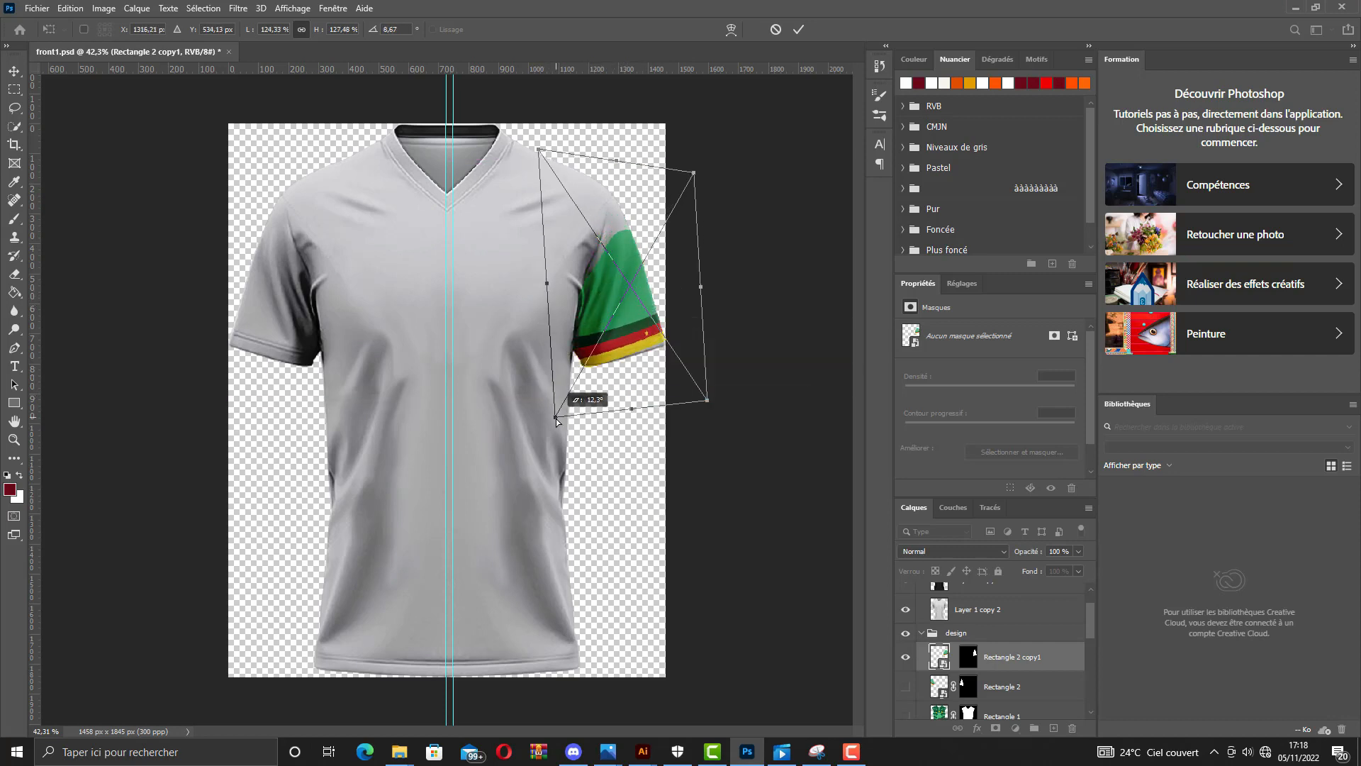
pyautogui.moveTo(706, 402)
pyautogui.mouseDown()
pyautogui.moveTo(693, 404)
pyautogui.moveTo(703, 398)
pyautogui.mouseUp()
# Warp the Rectangle 2 copy1 design to cover the sleeve up to the shoulder and down to the hem, and commit it.
pyautogui.rightClick(612, 221)
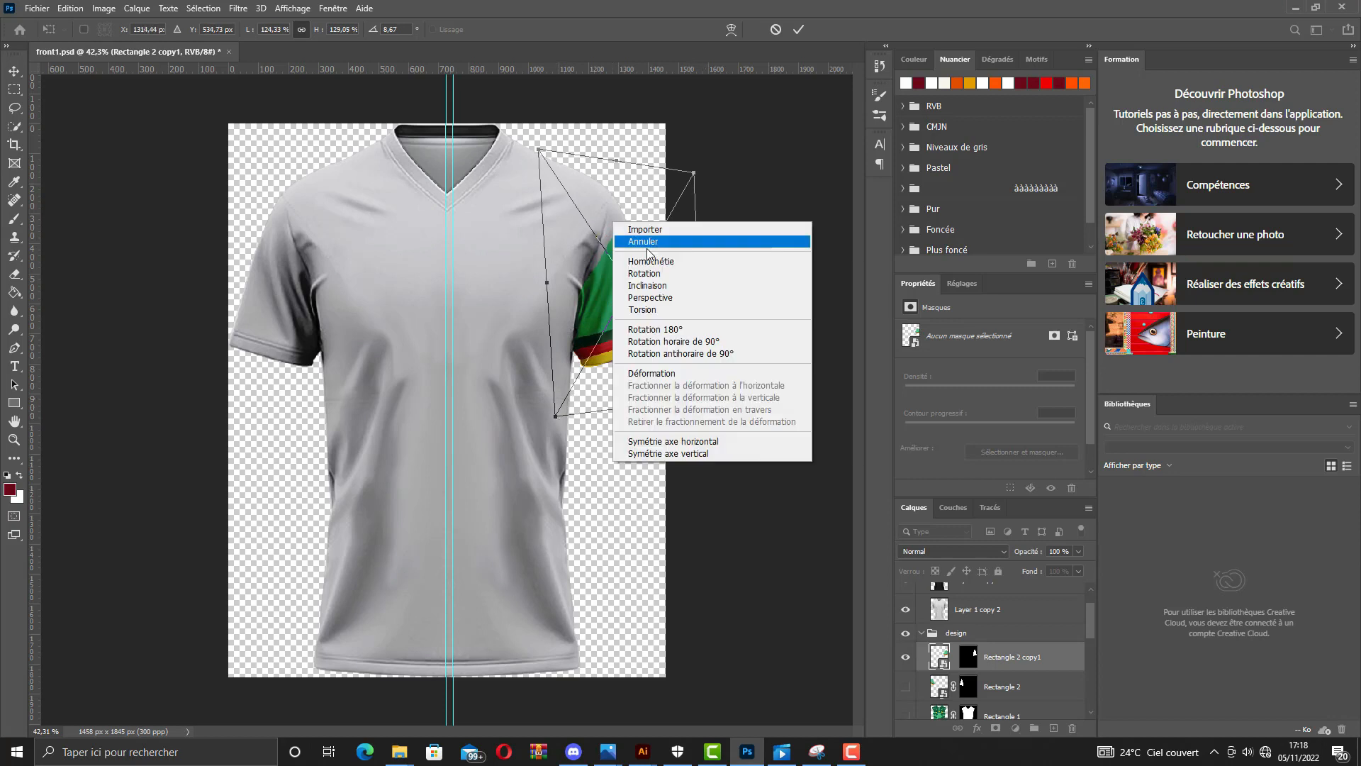
pyautogui.click(656, 373)
pyautogui.moveTo(592, 232); pyautogui.dragTo(592, 171)
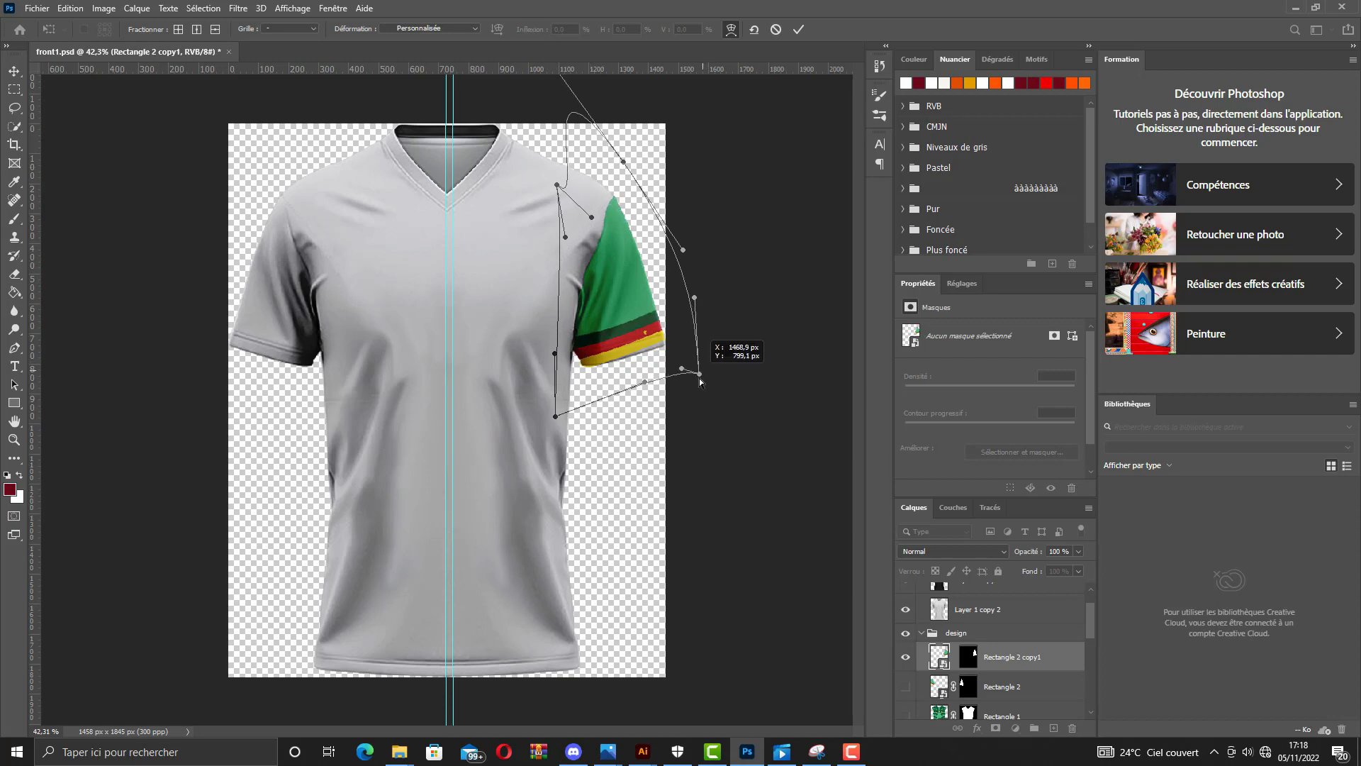
pyautogui.moveTo(729, 407); pyautogui.dragTo(647, 394)
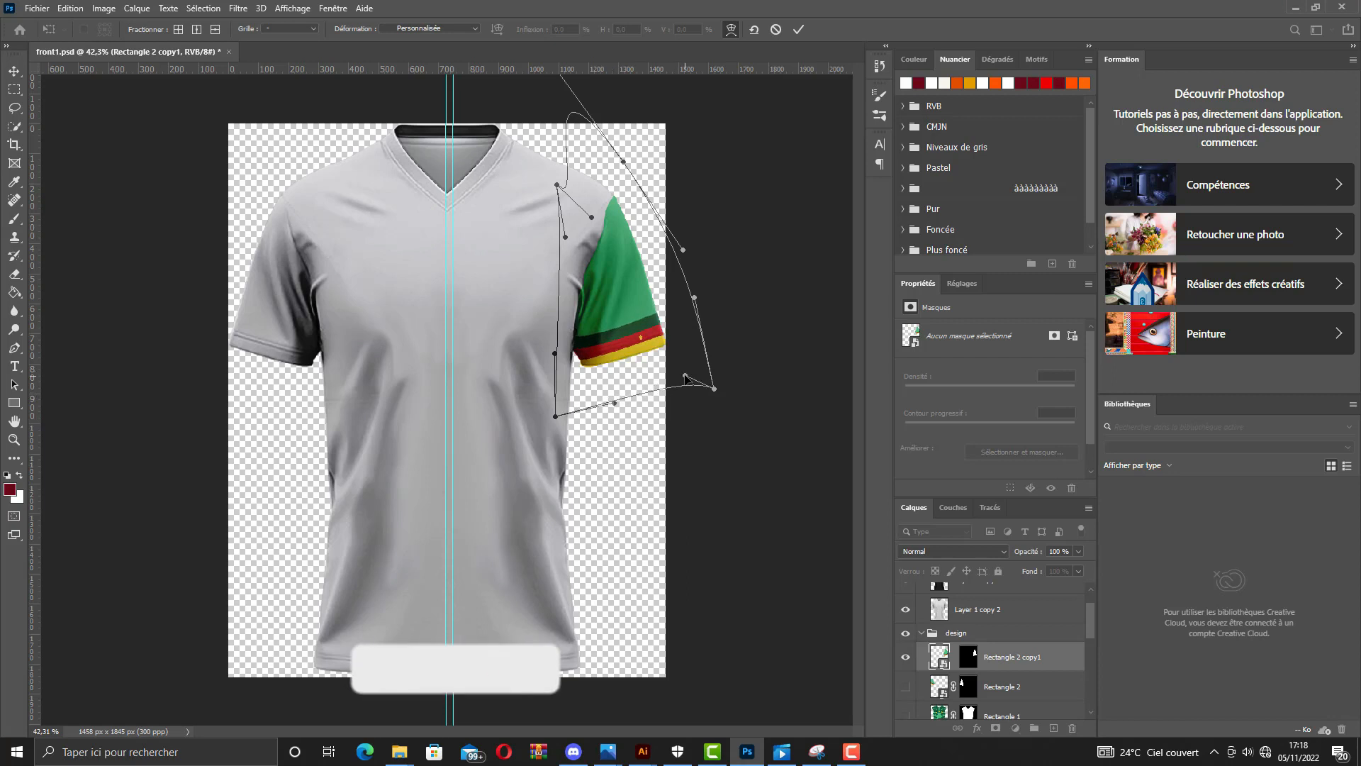
pyautogui.press('Return')
# Show the Rectangle 2 sleeve design and skew its lower corners downward to match the cuff's angle.
pyautogui.click(907, 686)
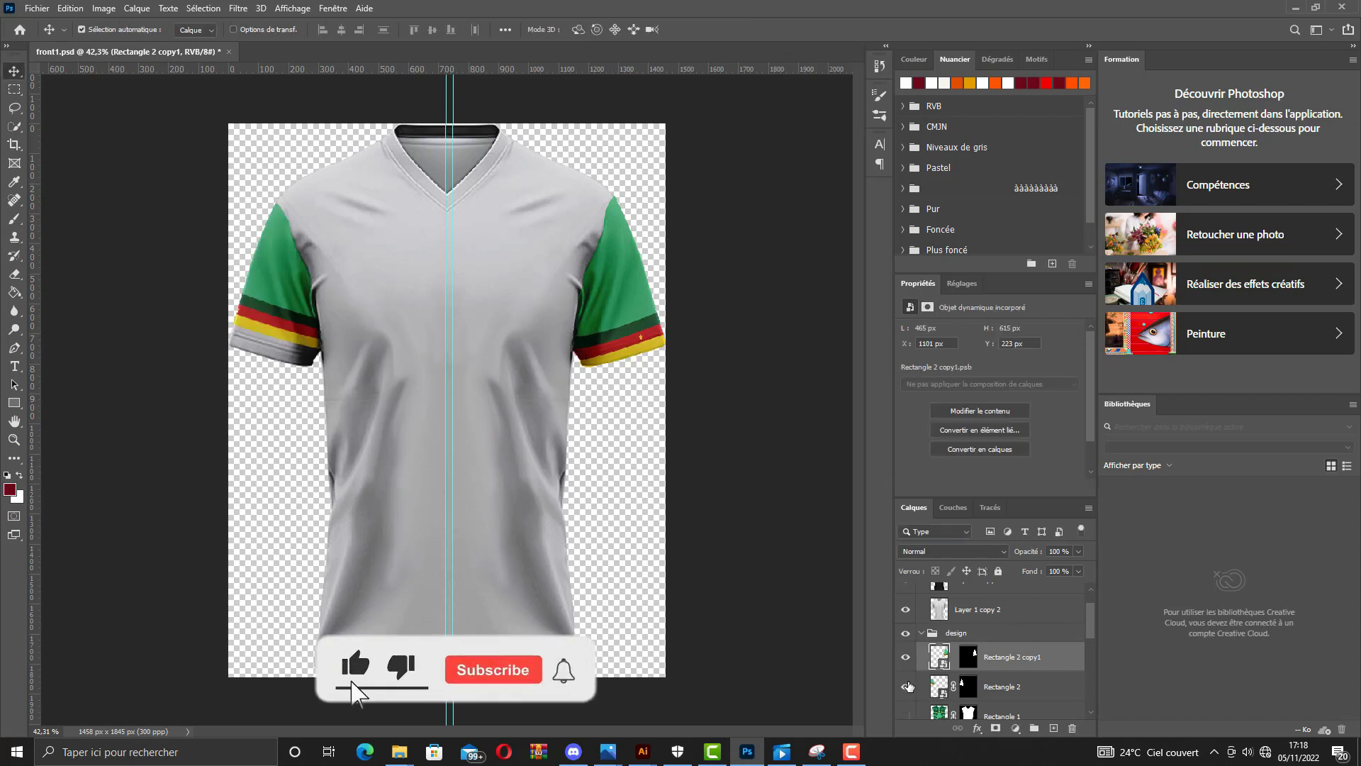
pyautogui.click(939, 692)
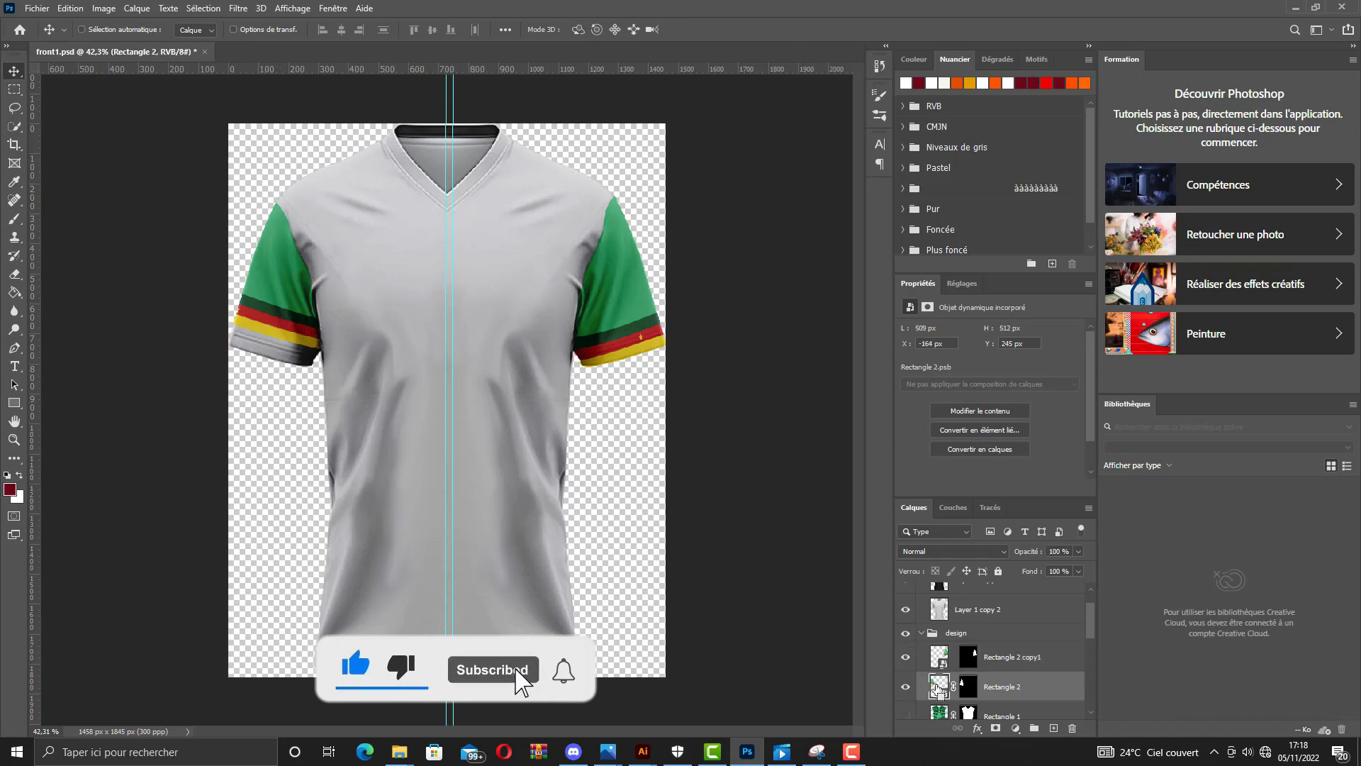
pyautogui.hotkey('ctrl', 't')
pyautogui.click(715, 298)
pyautogui.rightClick(263, 262)
pyautogui.click(937, 689)
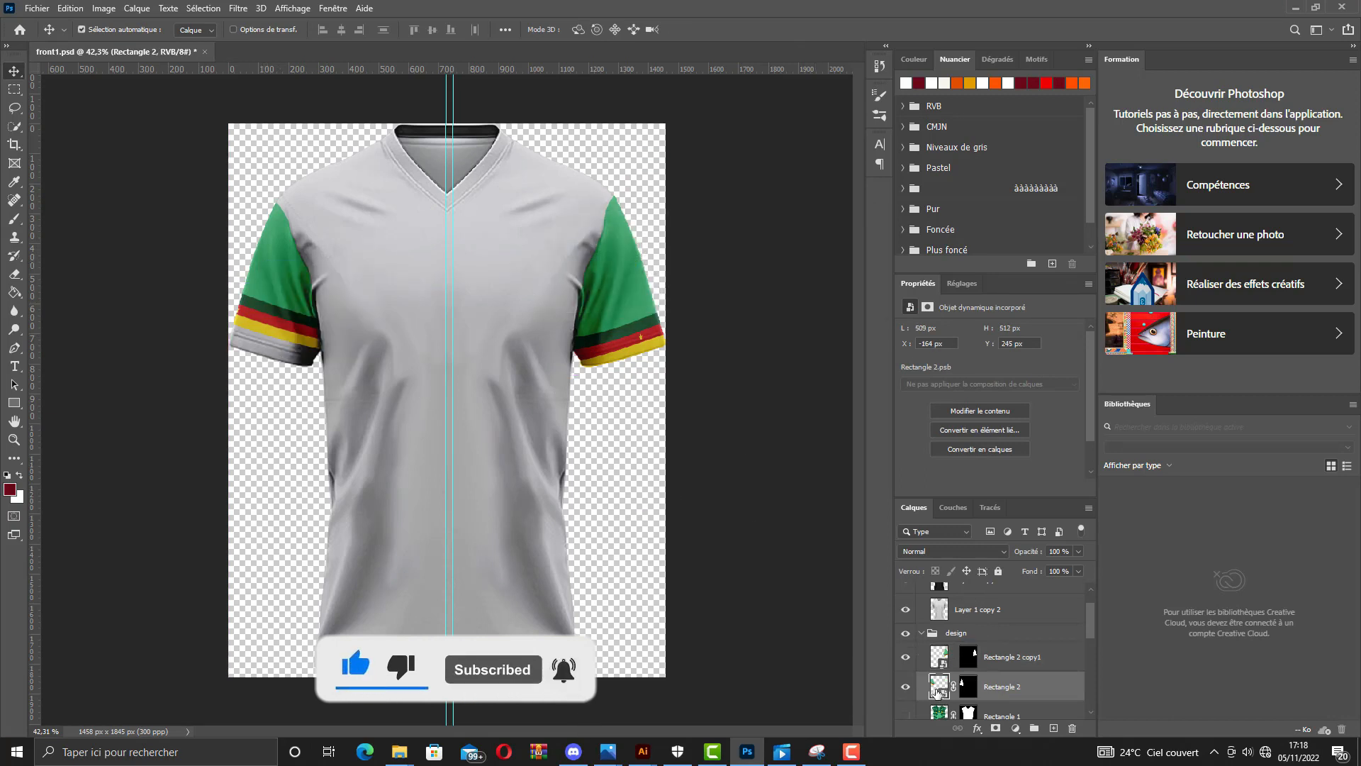
pyautogui.click(953, 687)
pyautogui.hotkey('ctrl', 't')
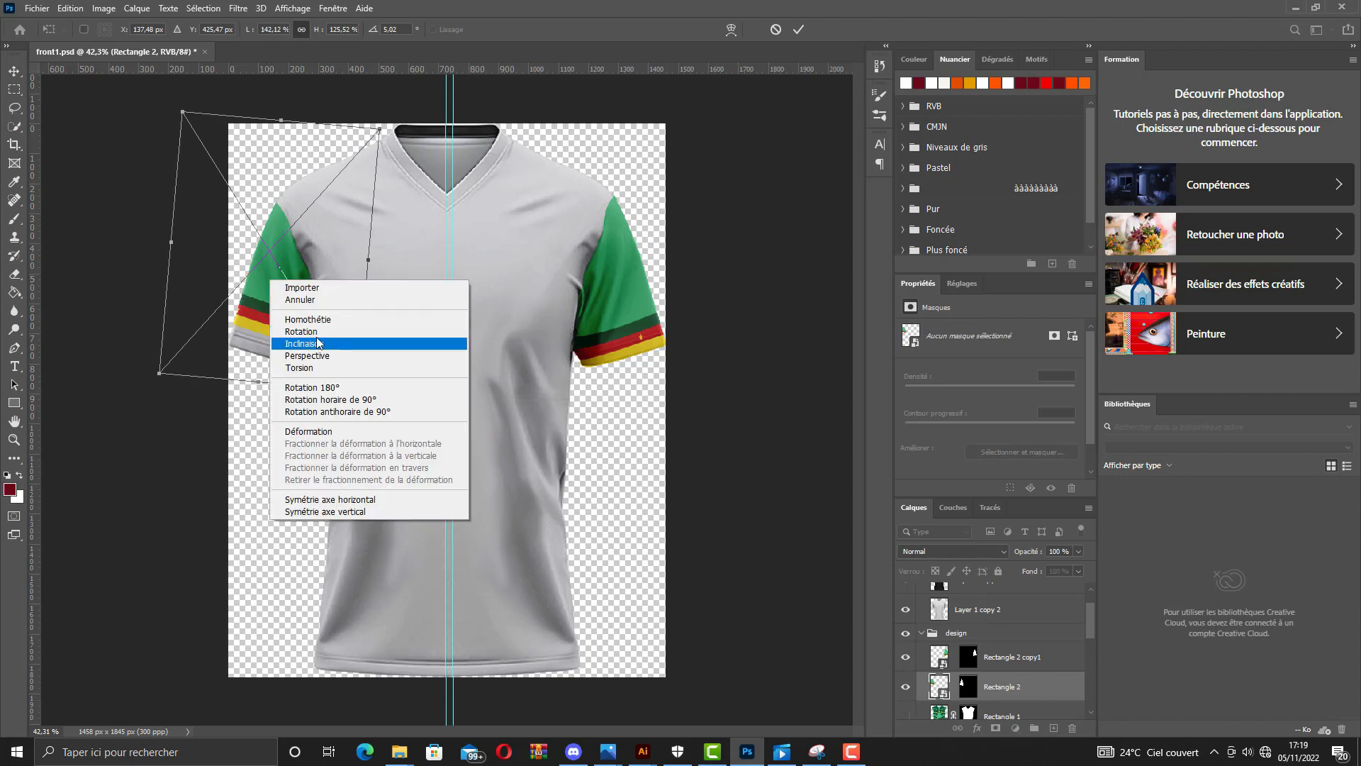
pyautogui.rightClick(296, 325)
pyautogui.click(304, 344)
pyautogui.moveTo(160, 373); pyautogui.dragTo(153, 418)
pyautogui.moveTo(358, 391); pyautogui.dragTo(364, 444)
# Warp the Rectangle 2 design so the tricolour stripes curve along the sleeve hem, and commit the transformation.
pyautogui.rightClick(326, 356)
pyautogui.click(326, 437)
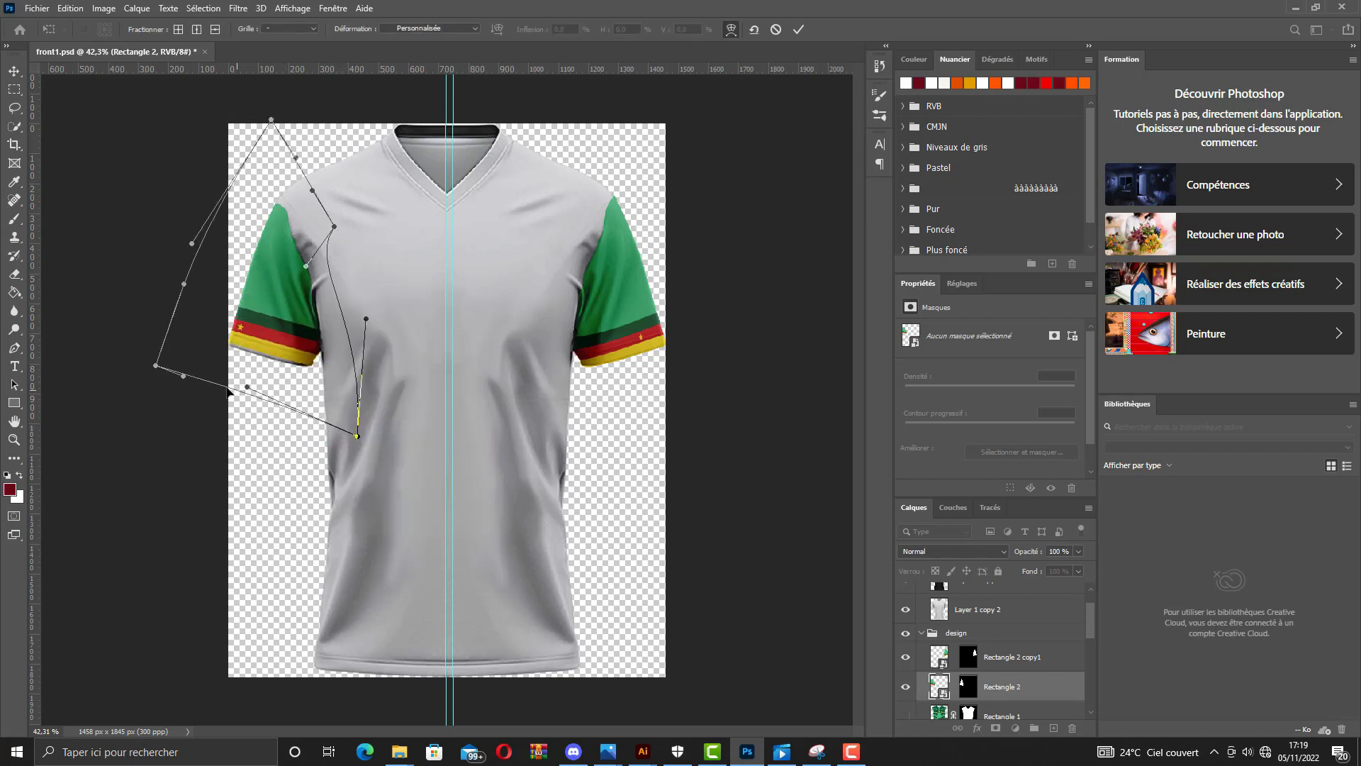
pyautogui.moveTo(157, 367); pyautogui.dragTo(148, 392)
pyautogui.moveTo(248, 387); pyautogui.dragTo(241, 399)
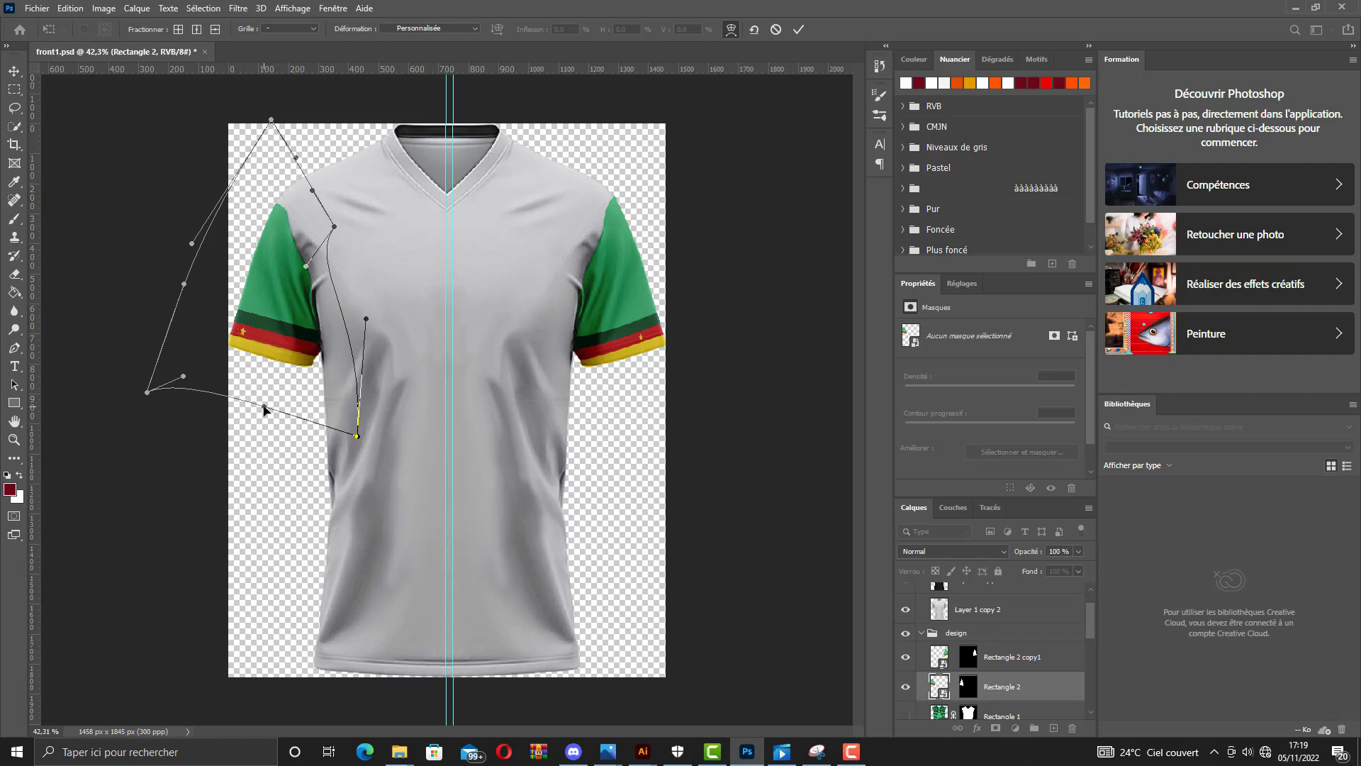
pyautogui.click(799, 29)
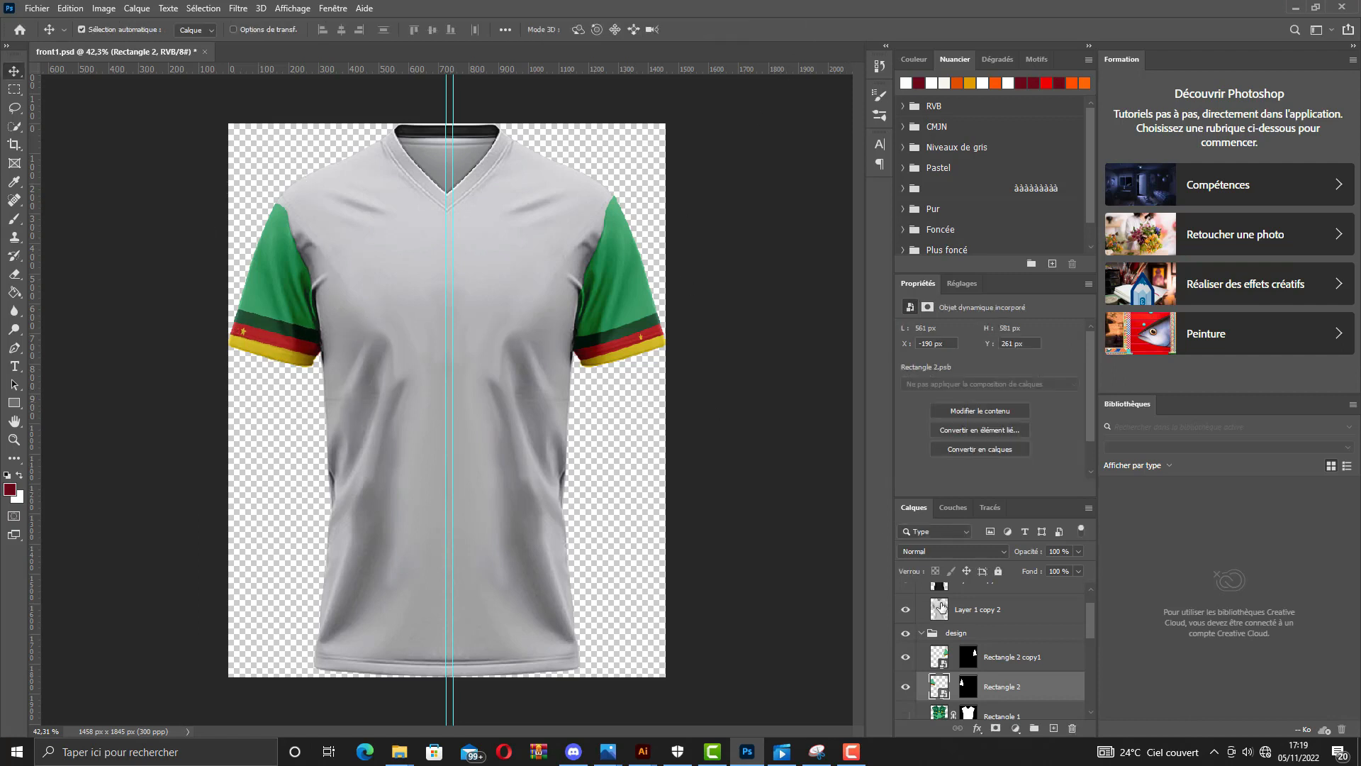
# Show the Rectangle 1 front design and warp Rectangle 2's upper corner upward to close the gap at the shoulder seam.
pyautogui.scroll(-2, 923, 692)
pyautogui.click(905, 682)
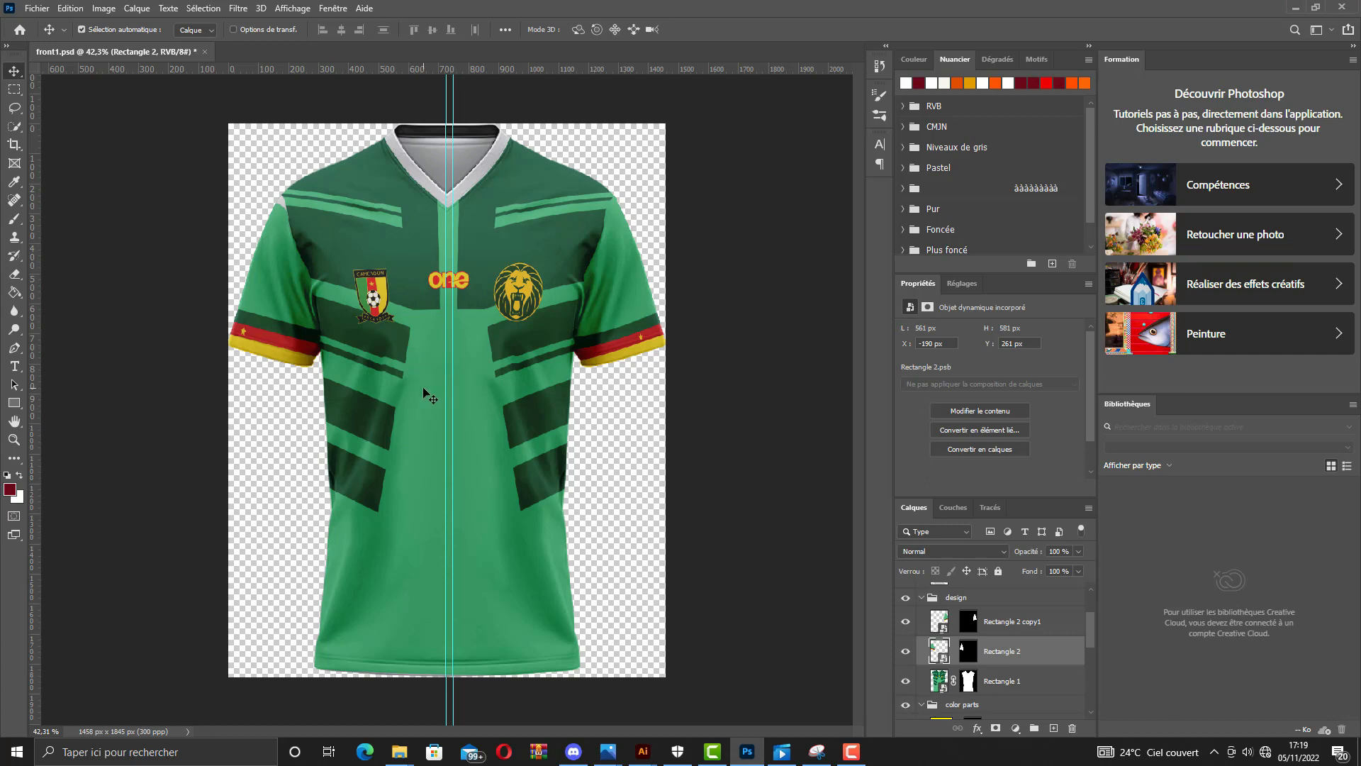
pyautogui.scroll(2, 963, 661)
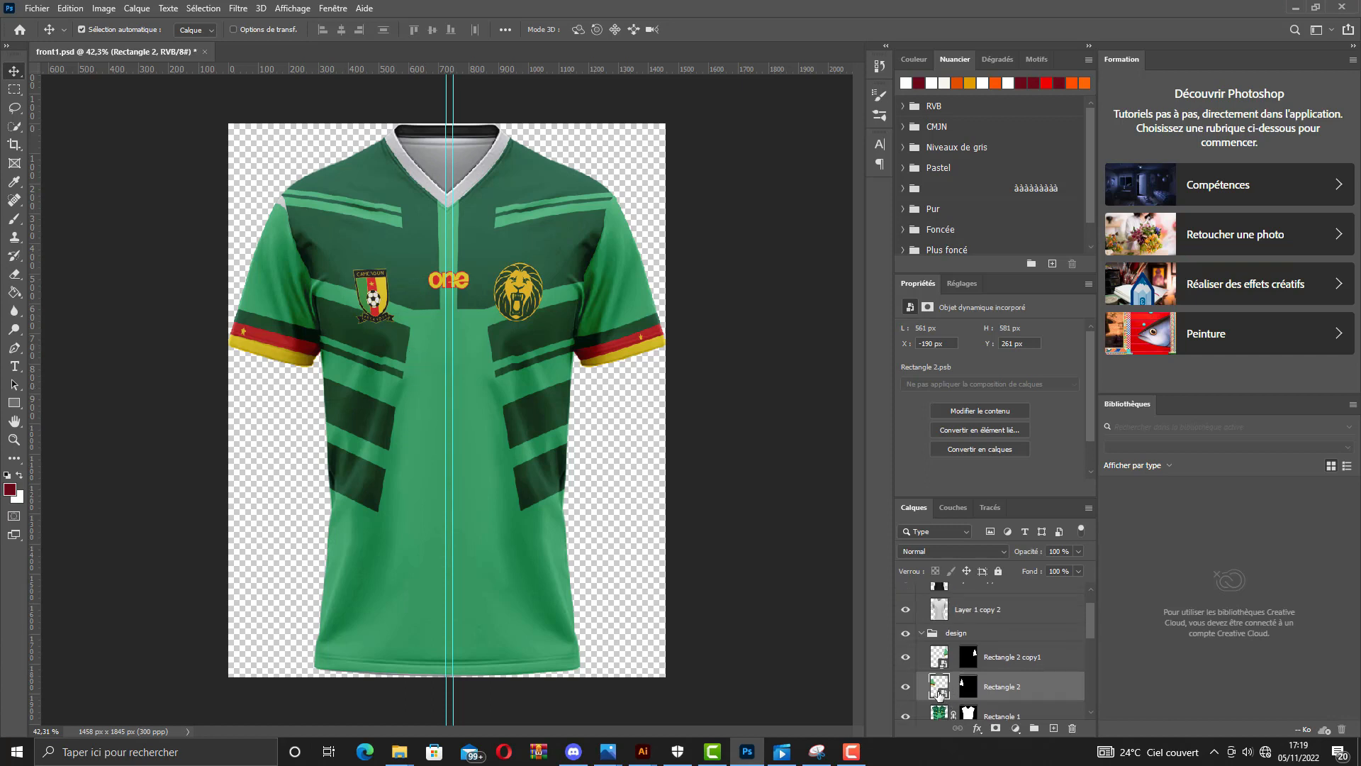
pyautogui.hotkey('ctrl', 't')
pyautogui.rightClick(274, 248)
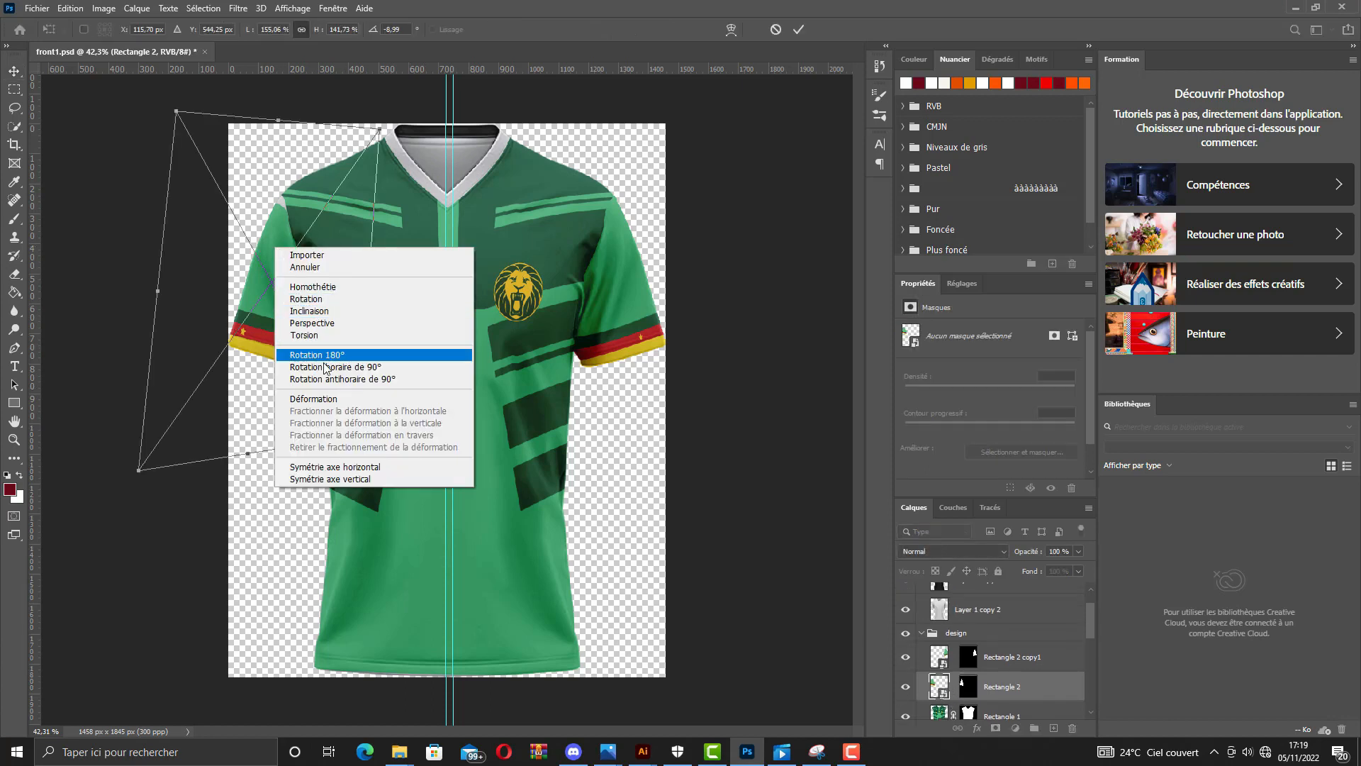
pyautogui.click(324, 397)
pyautogui.moveTo(272, 121); pyautogui.dragTo(358, 13)
pyautogui.click(798, 29)
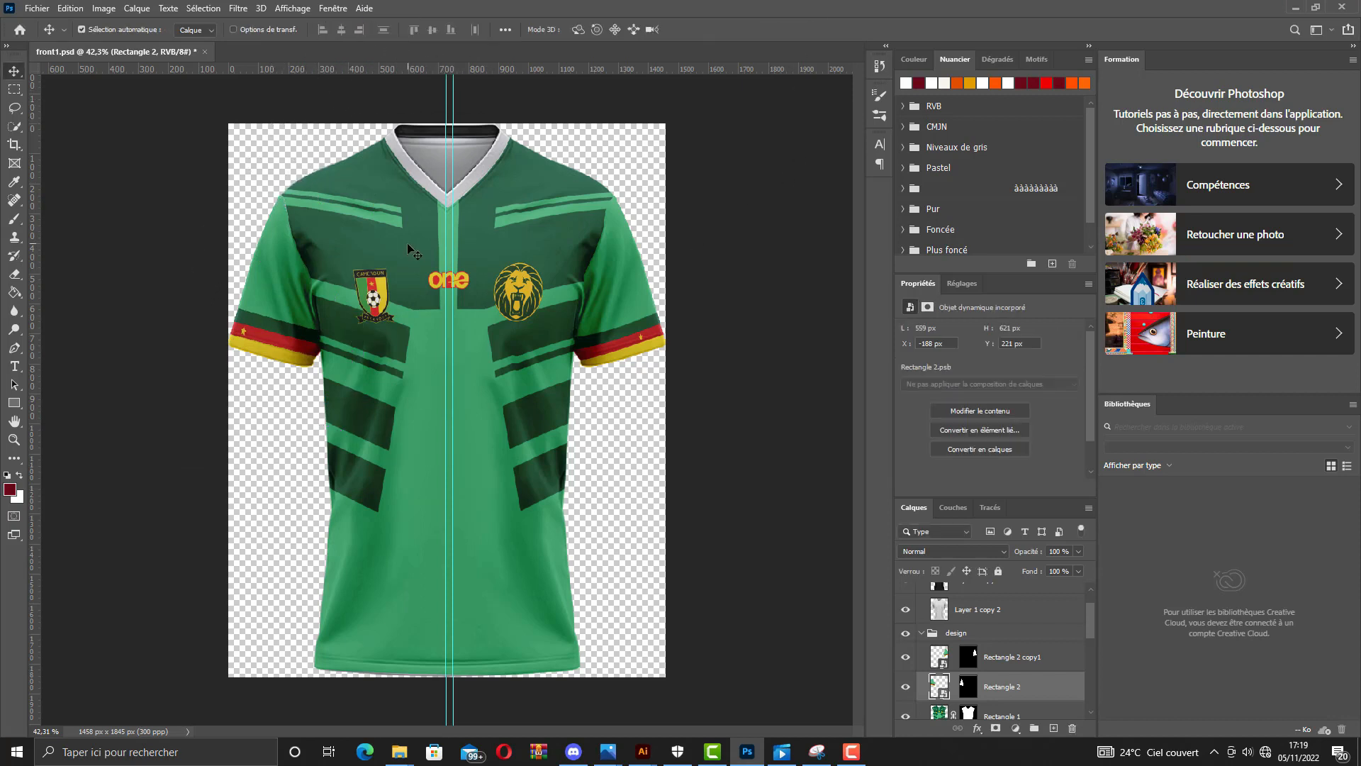
# Change the collar's Color Fill 2 layer to bright red.
pyautogui.scroll(-4, 950, 680)
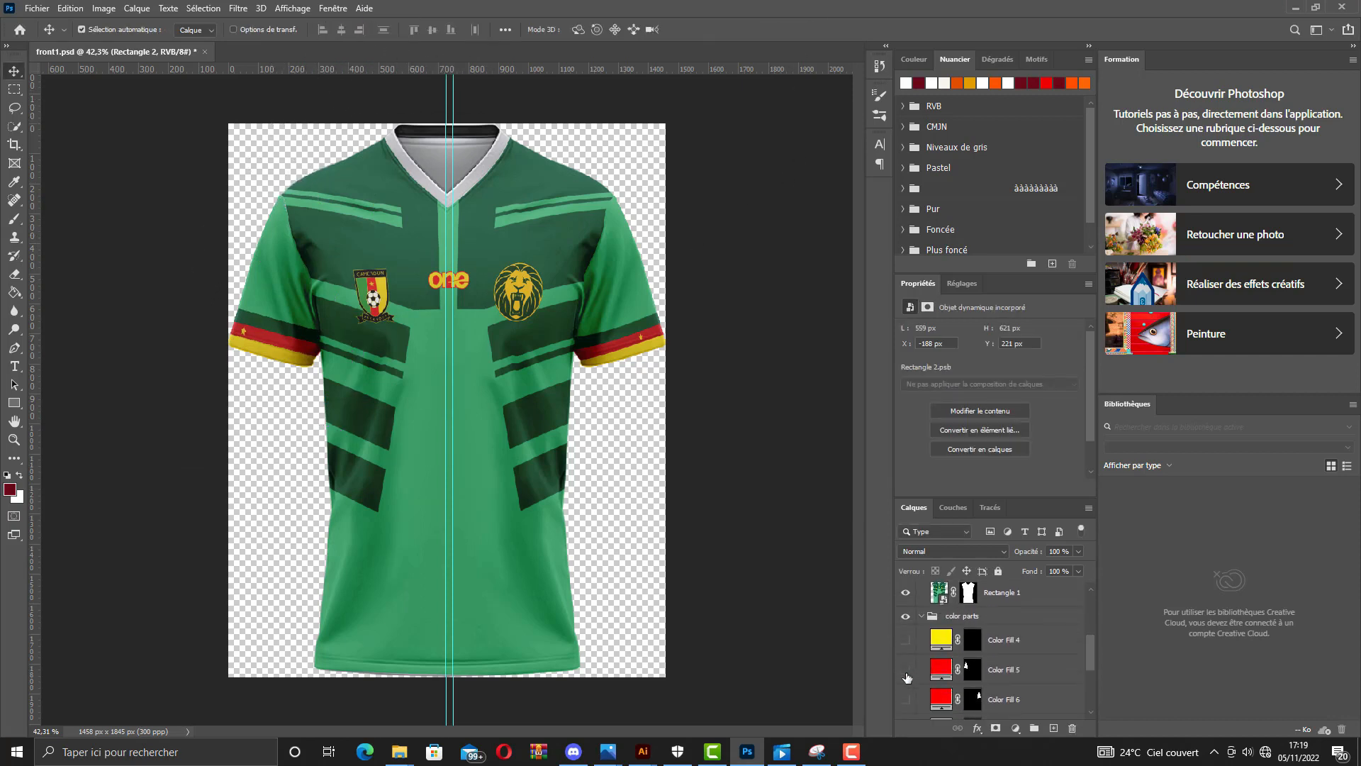
pyautogui.click(906, 698)
pyautogui.scroll(-2, 950, 674)
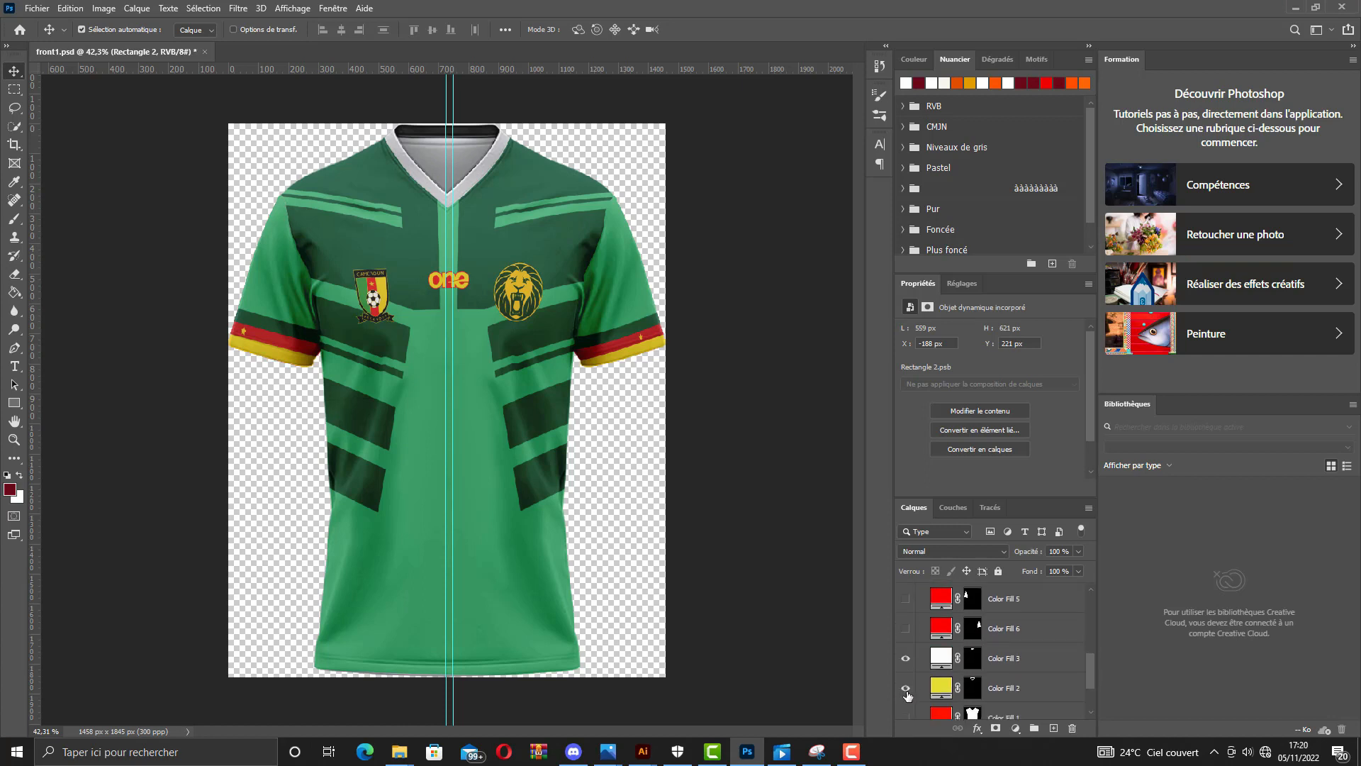
pyautogui.click(905, 688)
pyautogui.doubleClick(941, 686)
pyautogui.write('ff0000')
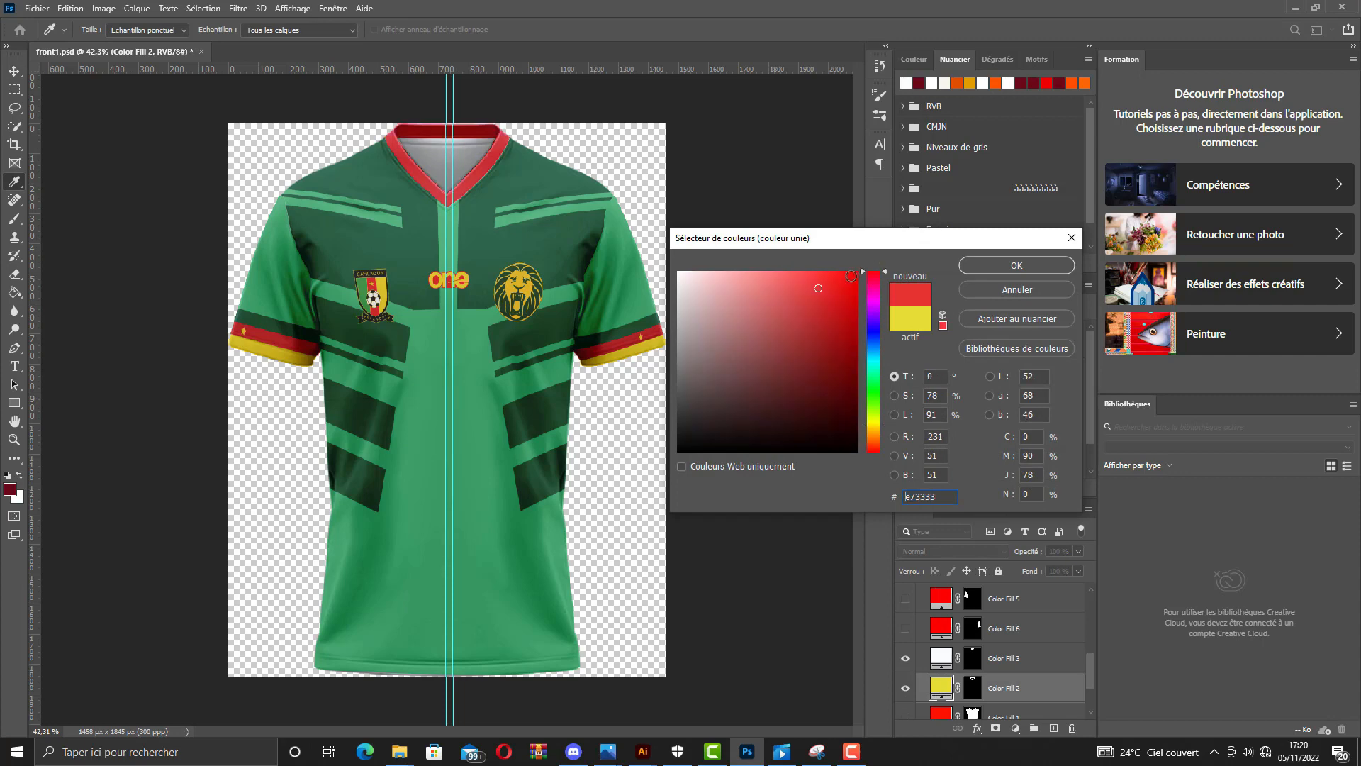
pyautogui.click(1008, 268)
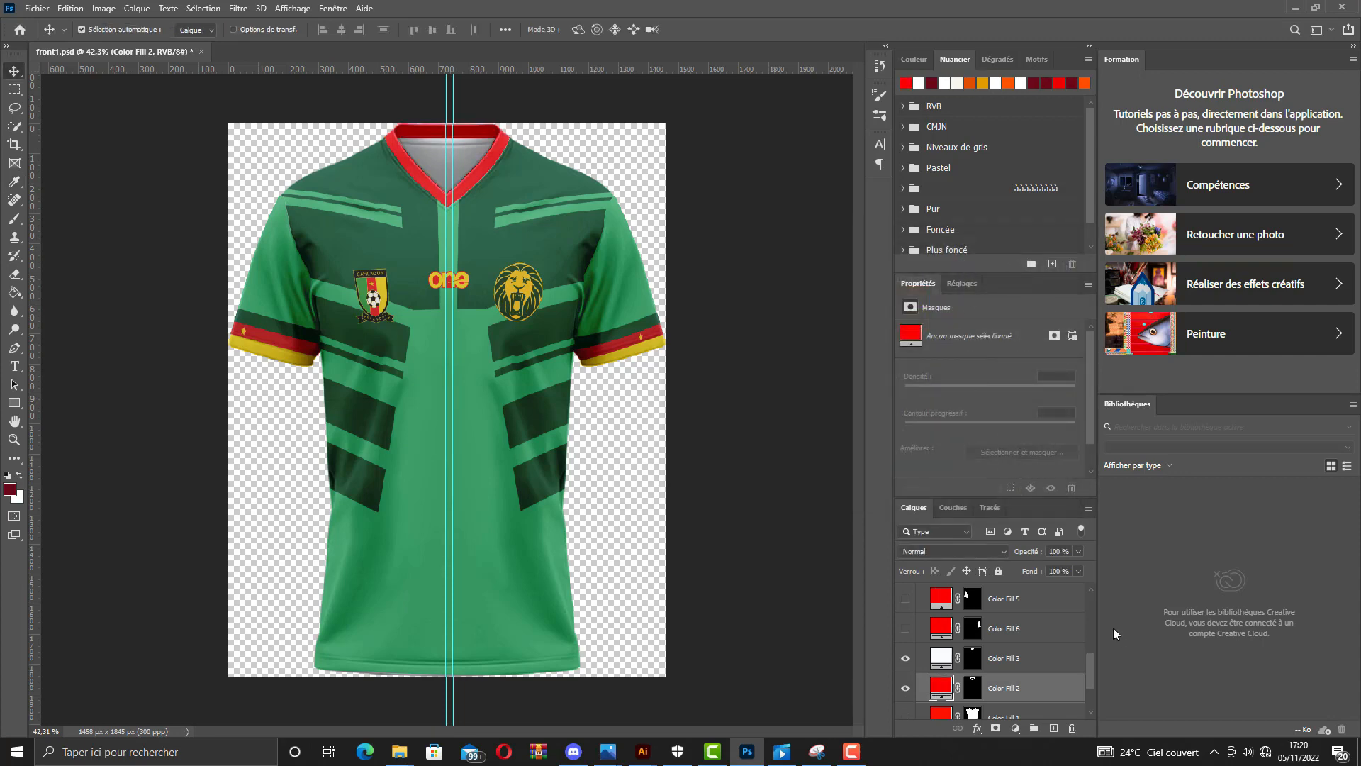
pyautogui.scroll(-2, 475, 430)
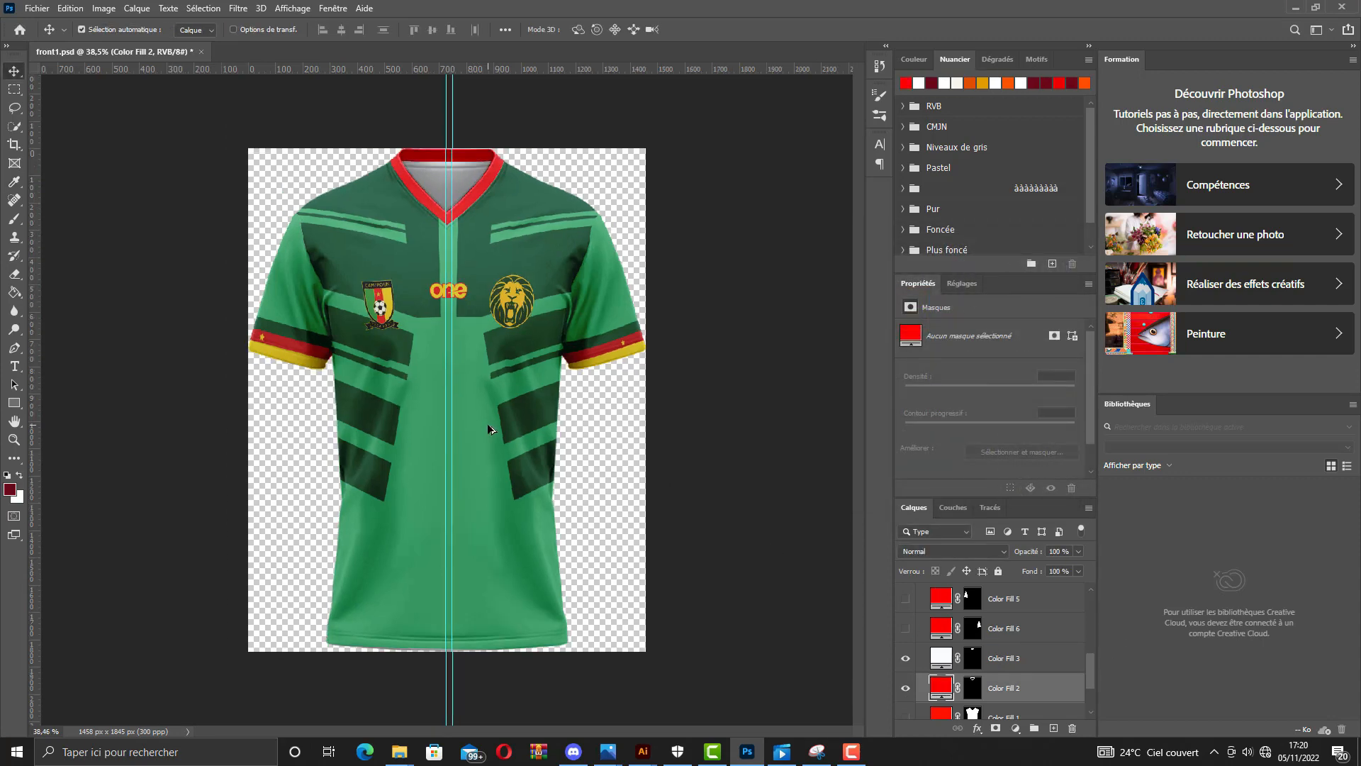
pyautogui.scroll(3, 460, 429)
pyautogui.scroll(-1, 455, 429)
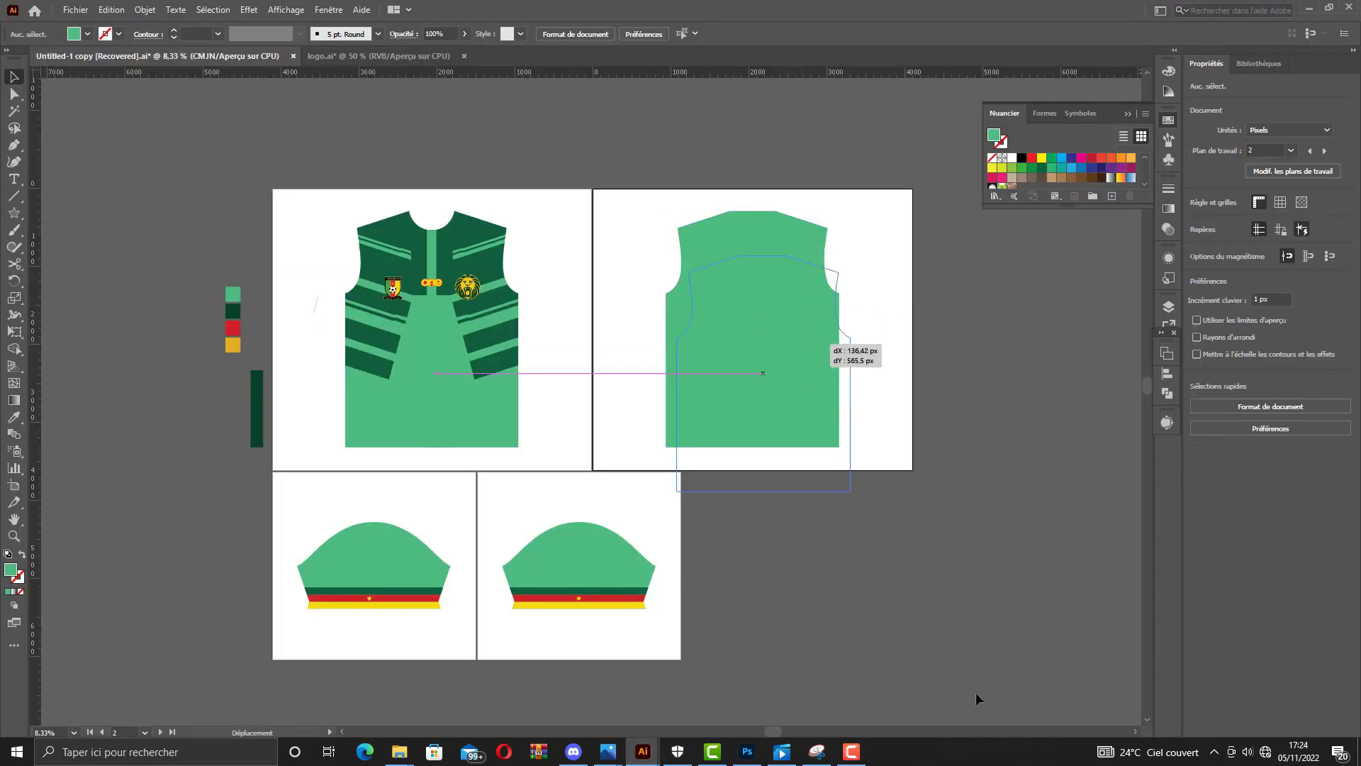
# Paste the plain back artwork from Illustrator into Rectangle 11.psb in Photoshop, lower it to the canvas's bottom edge and commit the placement.
pyautogui.click(748, 752)
pyautogui.hotkey('ctrl', 'v')
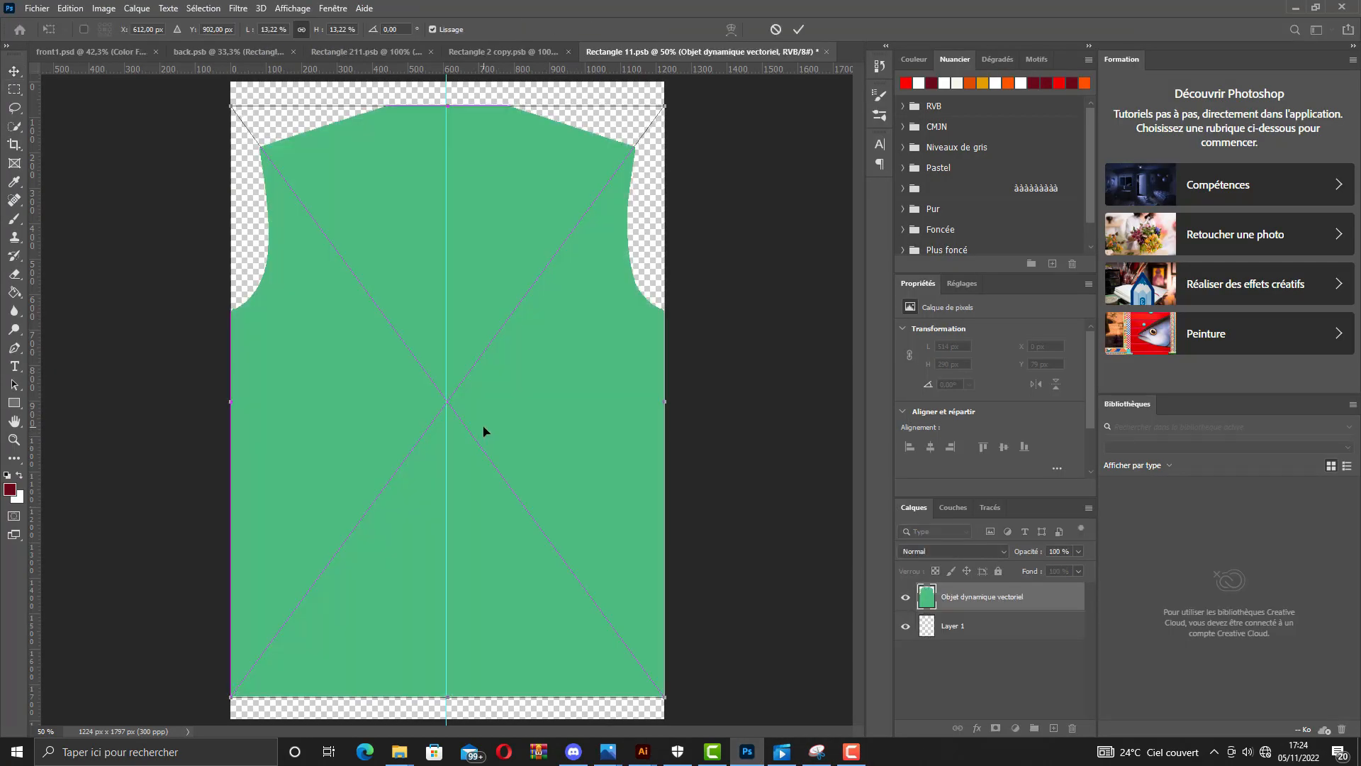
pyautogui.press('Down')
pyautogui.press('Down')
pyautogui.press('Down')
pyautogui.press('Down')
pyautogui.press('Down')
pyautogui.press('Down')
pyautogui.press('Down')
pyautogui.press('Down')
pyautogui.press('Down')
pyautogui.press('Down')
pyautogui.press('Down')
pyautogui.press('Down')
pyautogui.press('Down')
pyautogui.press('Down')
pyautogui.press('Down')
pyautogui.press('Down')
pyautogui.press('Down')
pyautogui.press('Down')
pyautogui.press('Down')
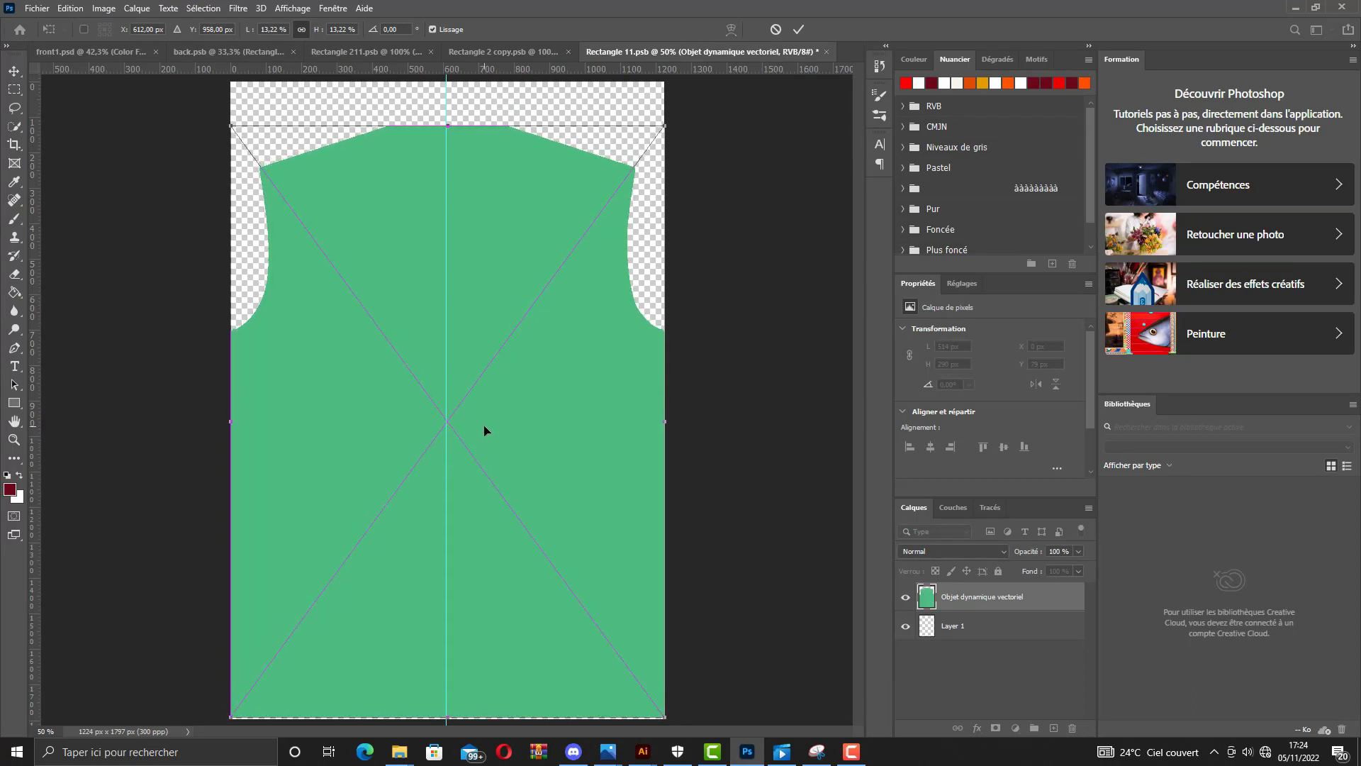
pyautogui.click(797, 30)
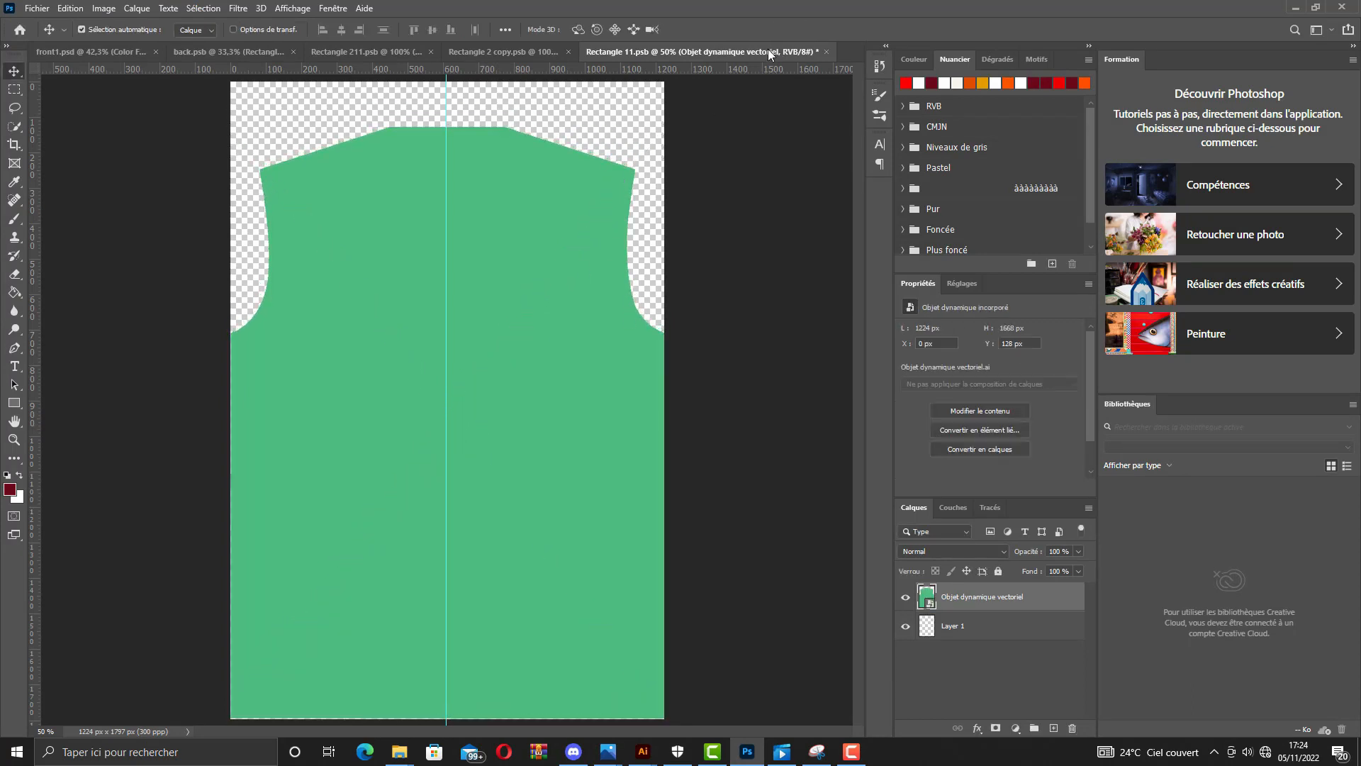
# Transfer the complete right sleeve artwork from Illustrator into Rectangle 2 copy.psb in Photoshop and commit the placement.
pyautogui.click(537, 52)
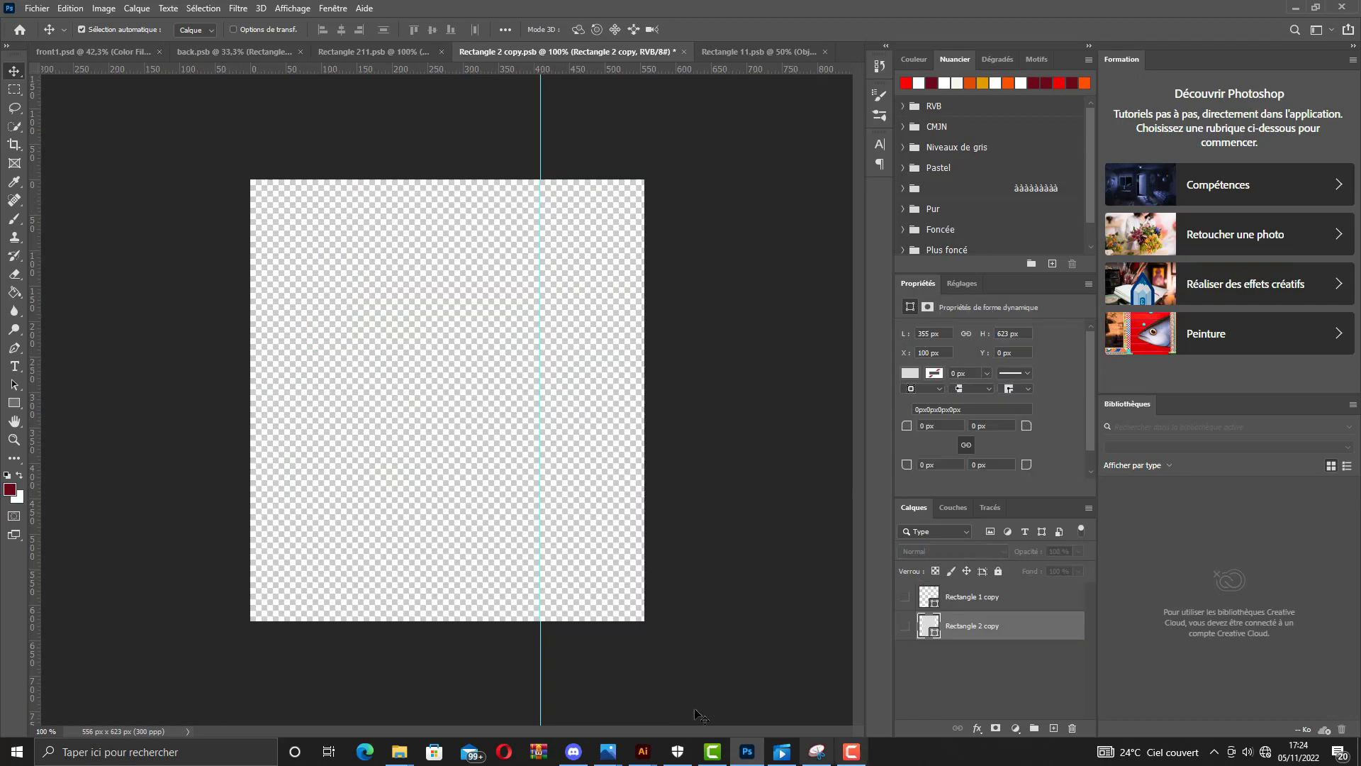
pyautogui.click(643, 751)
pyautogui.moveTo(616, 575); pyautogui.dragTo(734, 614)
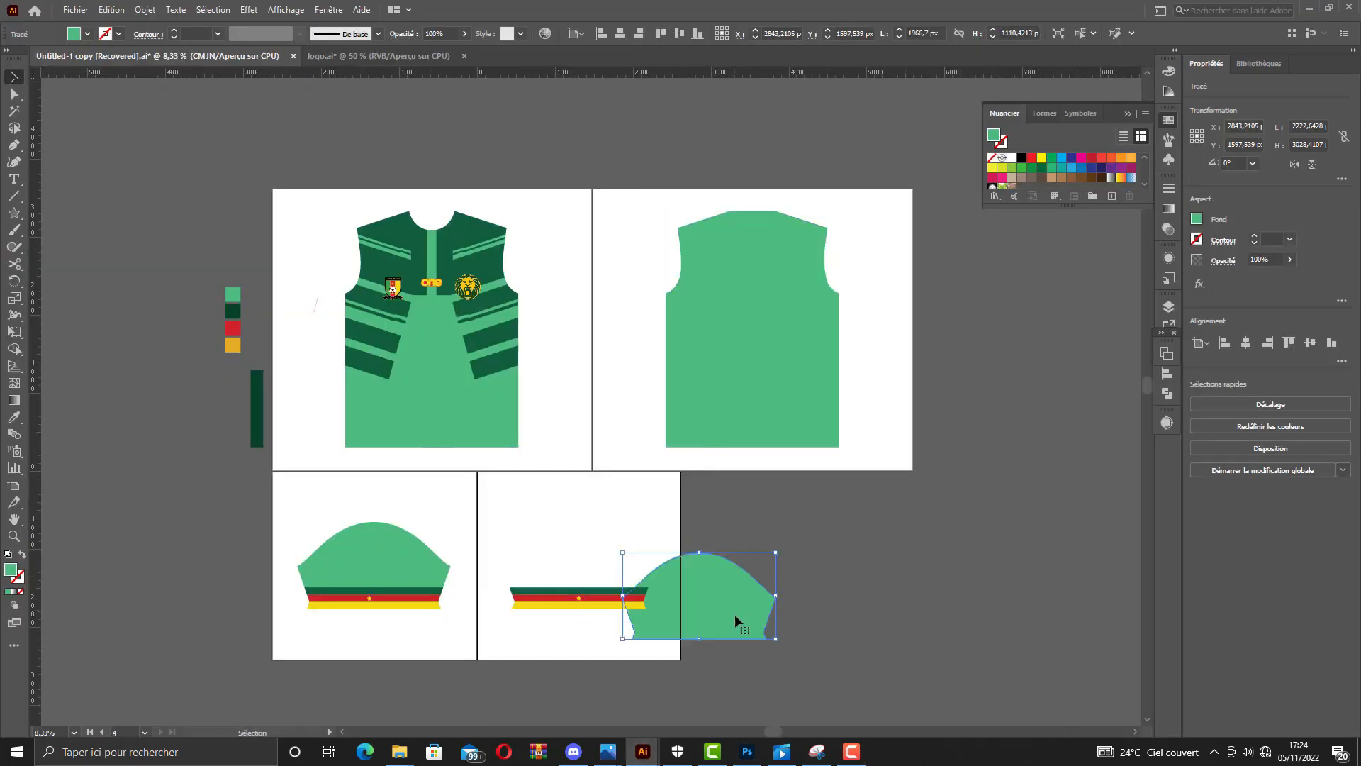
pyautogui.hotkey('ctrl', 'z')
pyautogui.moveTo(511, 496); pyautogui.dragTo(630, 623)
pyautogui.moveTo(604, 578); pyautogui.dragTo(485, 406)
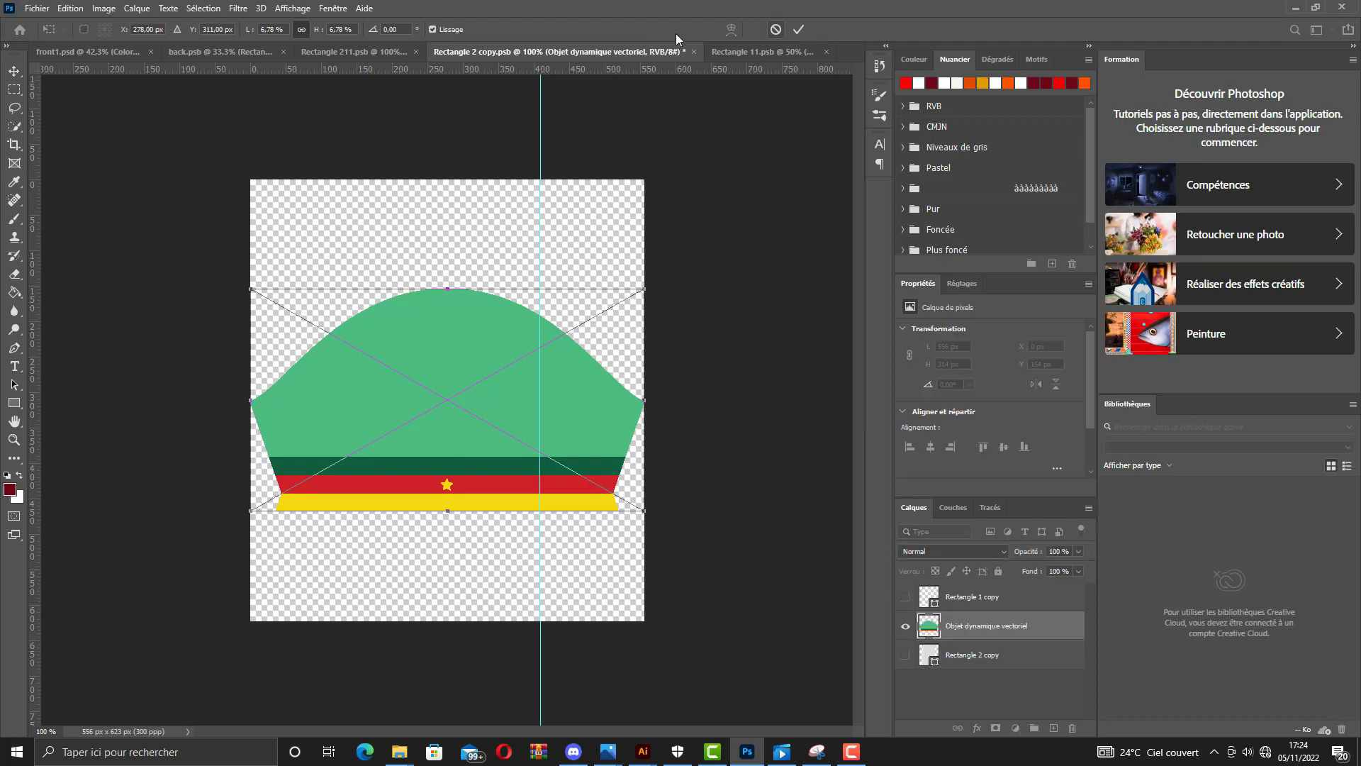
pyautogui.press('Return')
# Transfer the complete left sleeve artwork from Illustrator into Rectangle 211.psb in Photoshop, centre it horizontally on the canvas and commit the placement.
pyautogui.click(354, 52)
pyautogui.moveTo(643, 752)
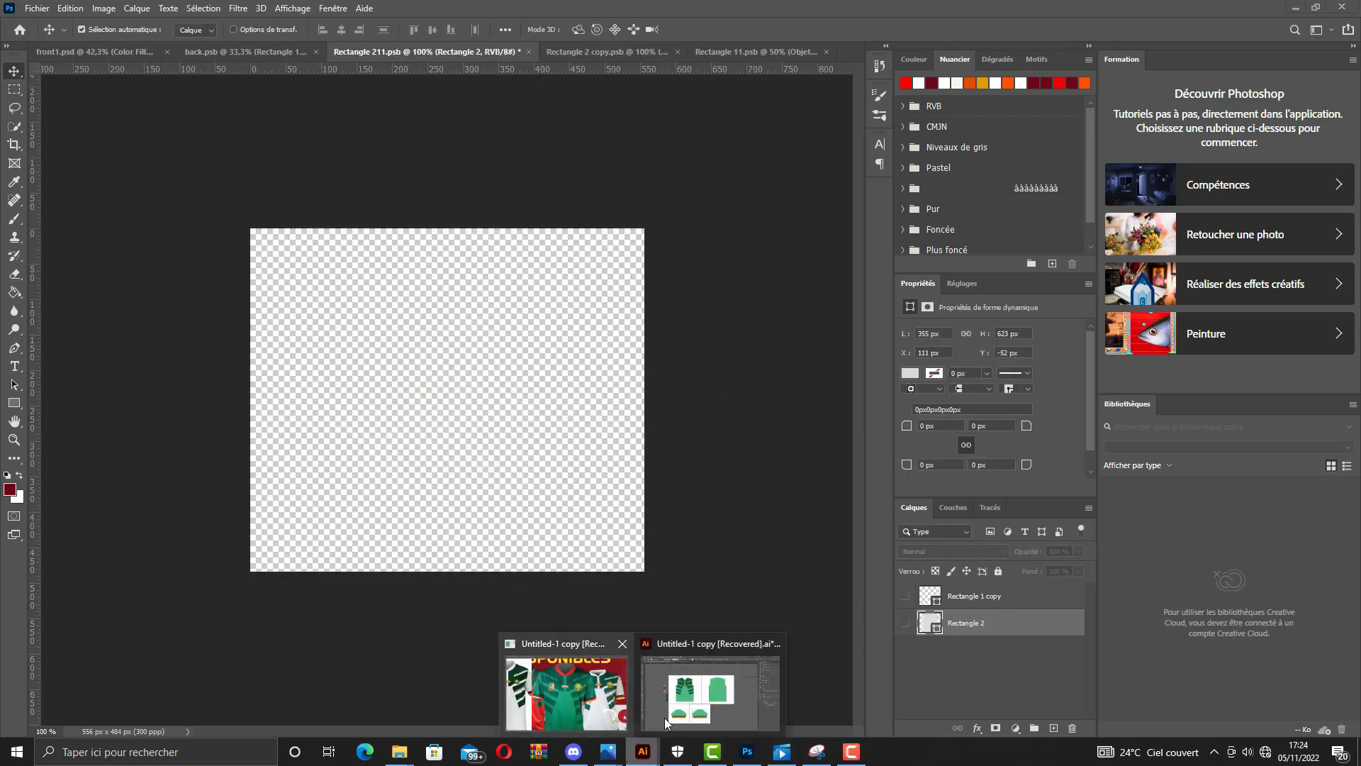
pyautogui.click(665, 718)
pyautogui.moveTo(347, 516); pyautogui.dragTo(742, 751)
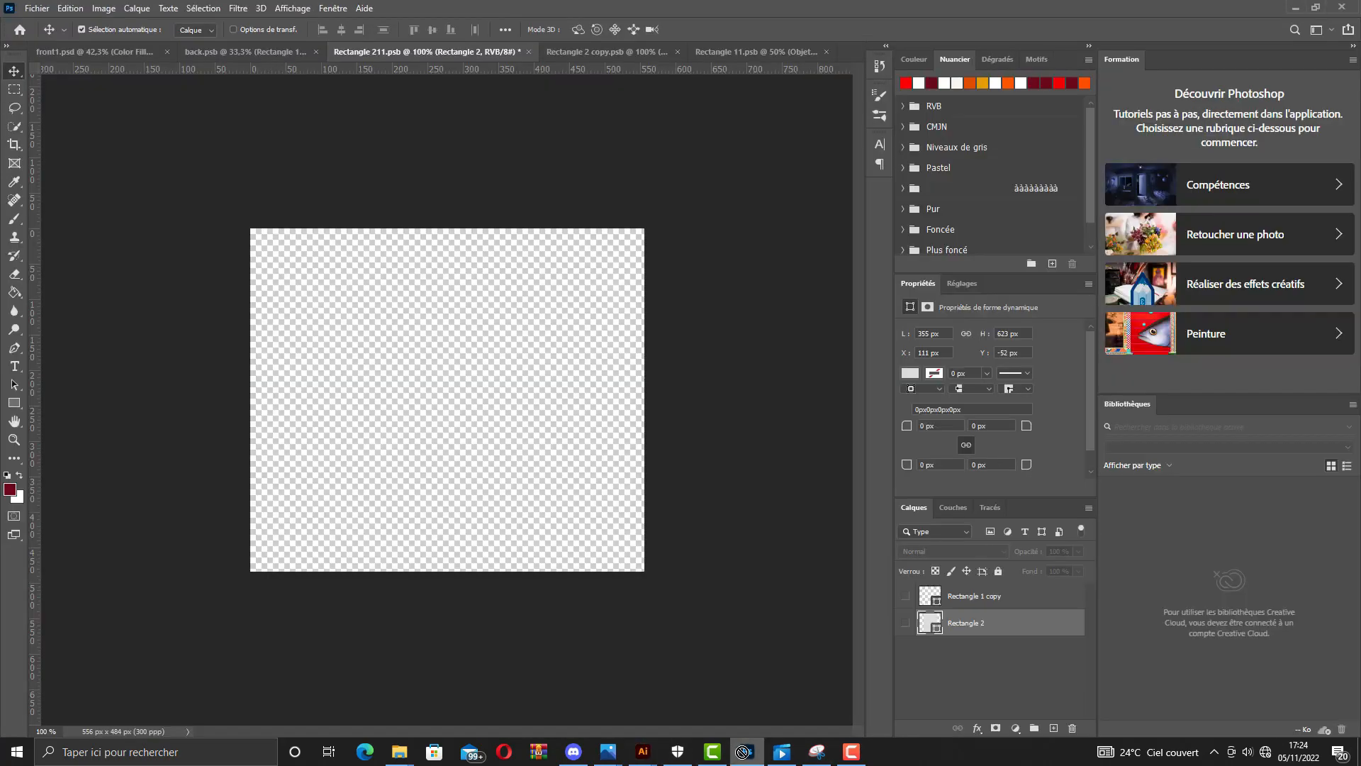
pyautogui.moveTo(465, 459); pyautogui.dragTo(468, 443)
pyautogui.click(797, 29)
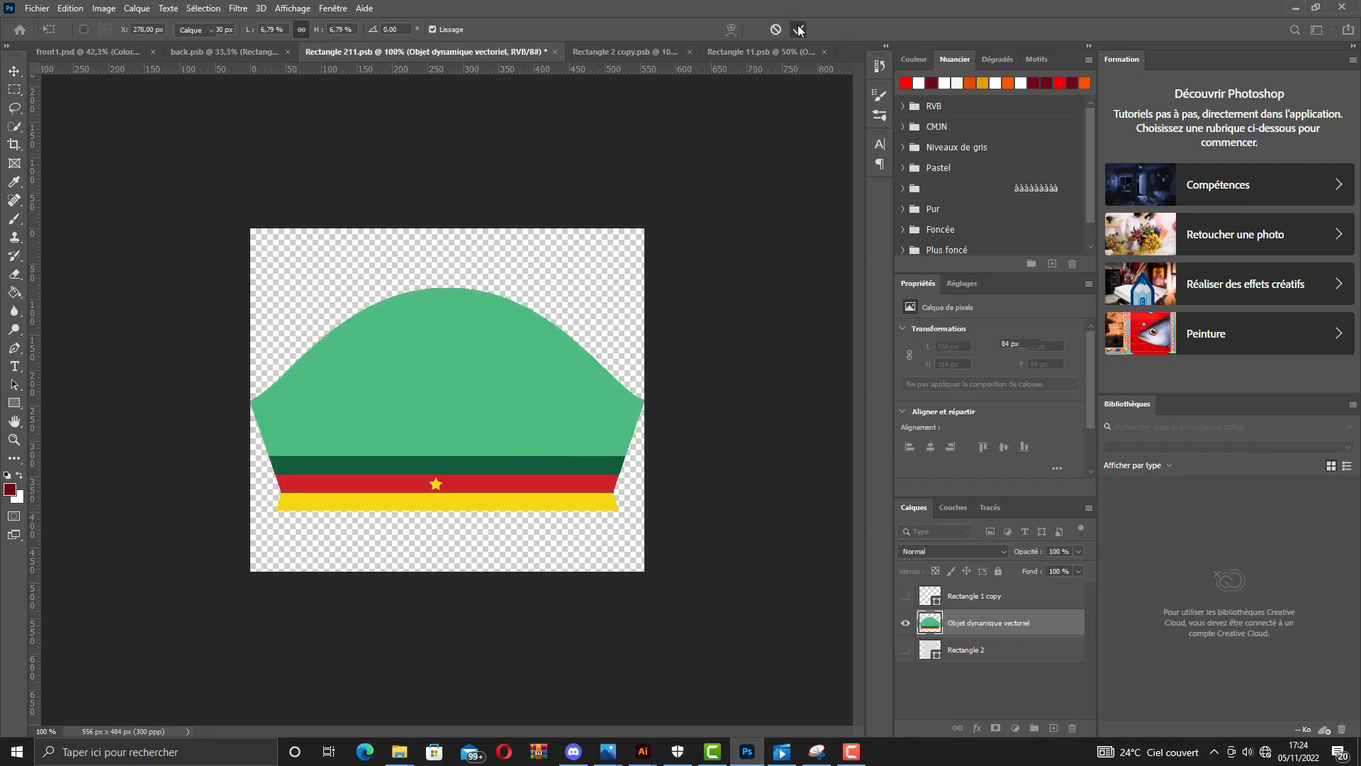
# Save and close the Rectangle 211, Rectangle 2 copy and Rectangle 11 smart object files to update the back.psb mockup.
pyautogui.click(555, 52)
pyautogui.click(623, 279)
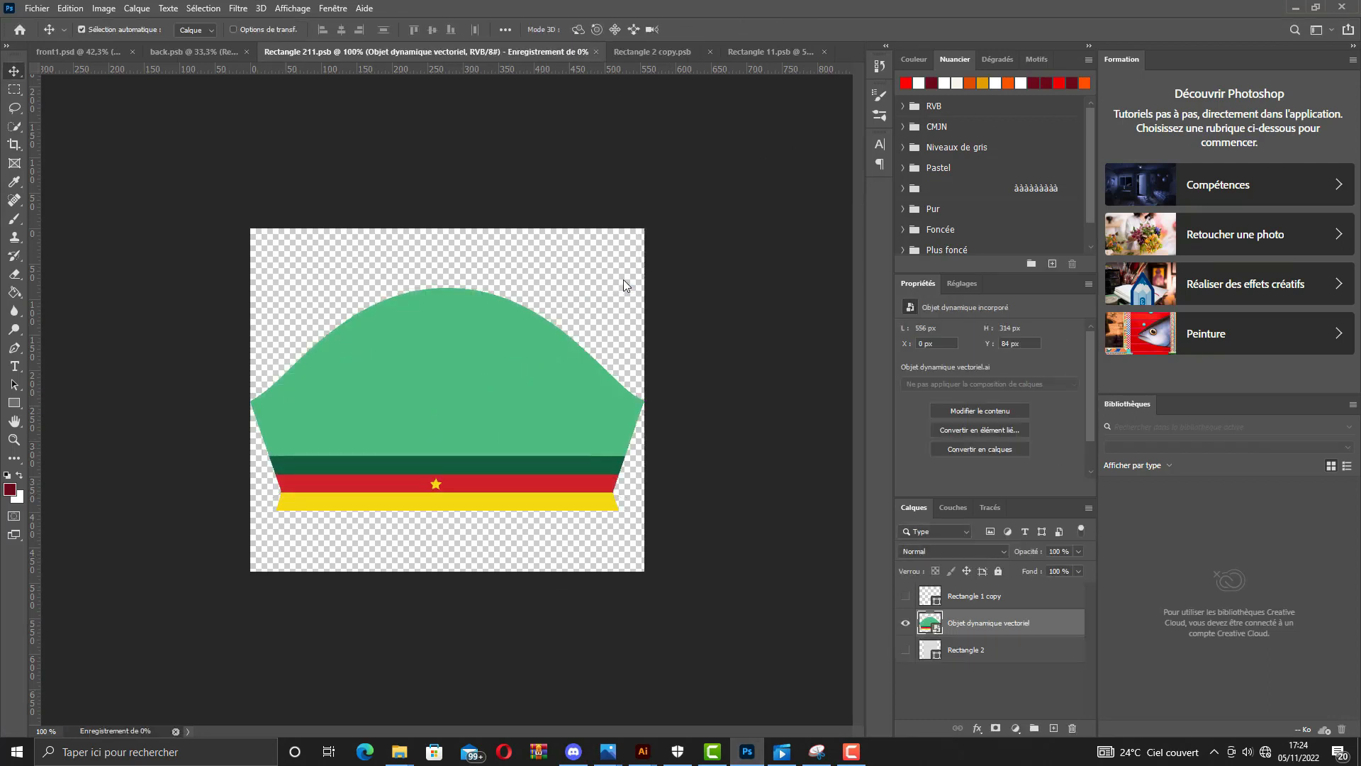
pyautogui.press('Return')
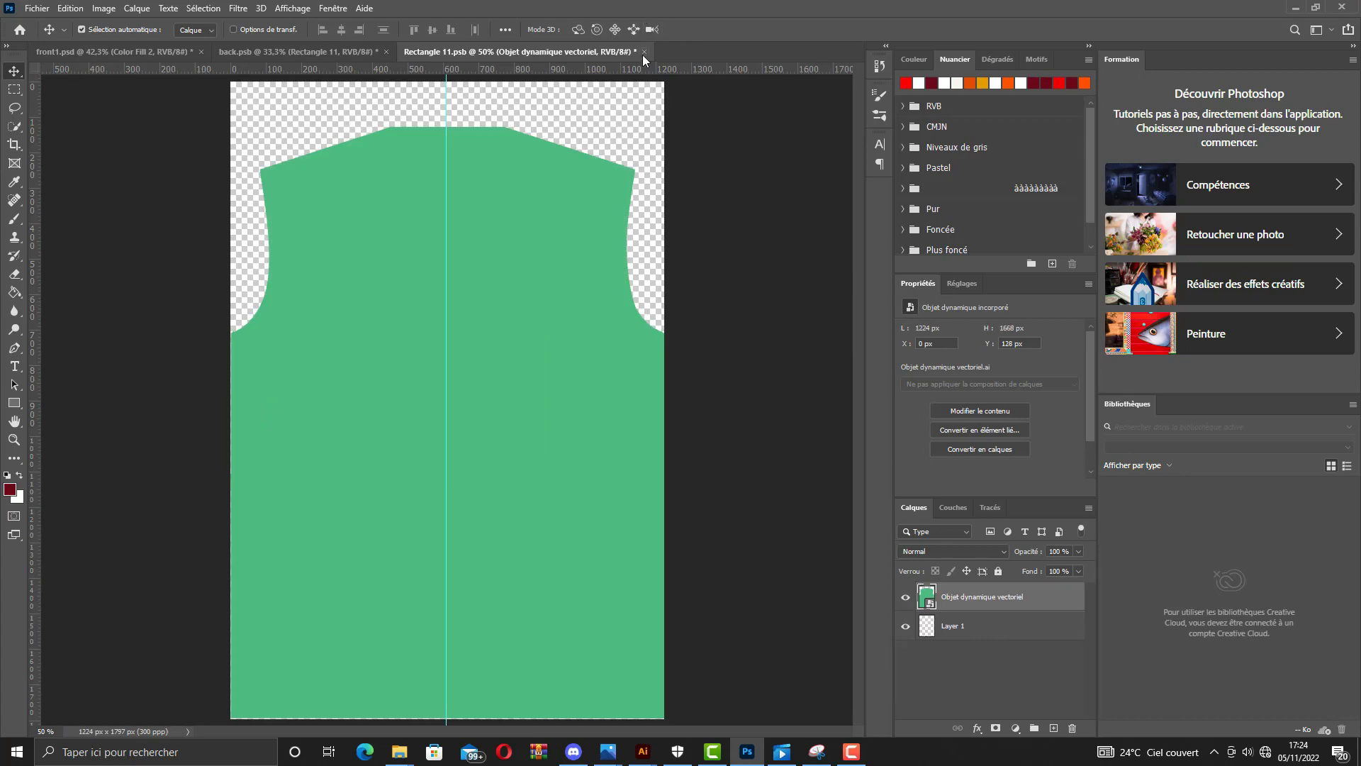
pyautogui.click(644, 51)
pyautogui.click(616, 277)
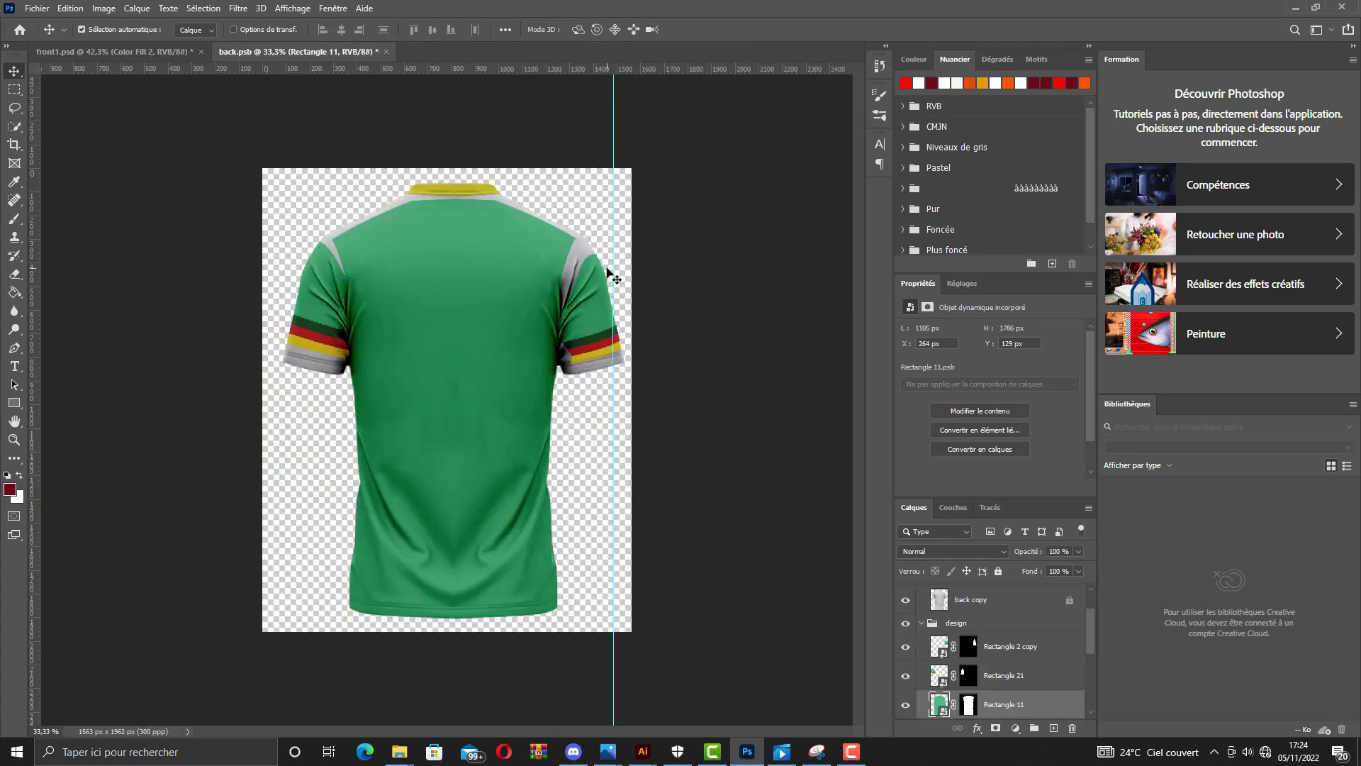
# Distort the left sleeve layer Rectangle 21, pulling its lower corners down over the cuff and its inner upper corner up toward the collar.
pyautogui.click(940, 679)
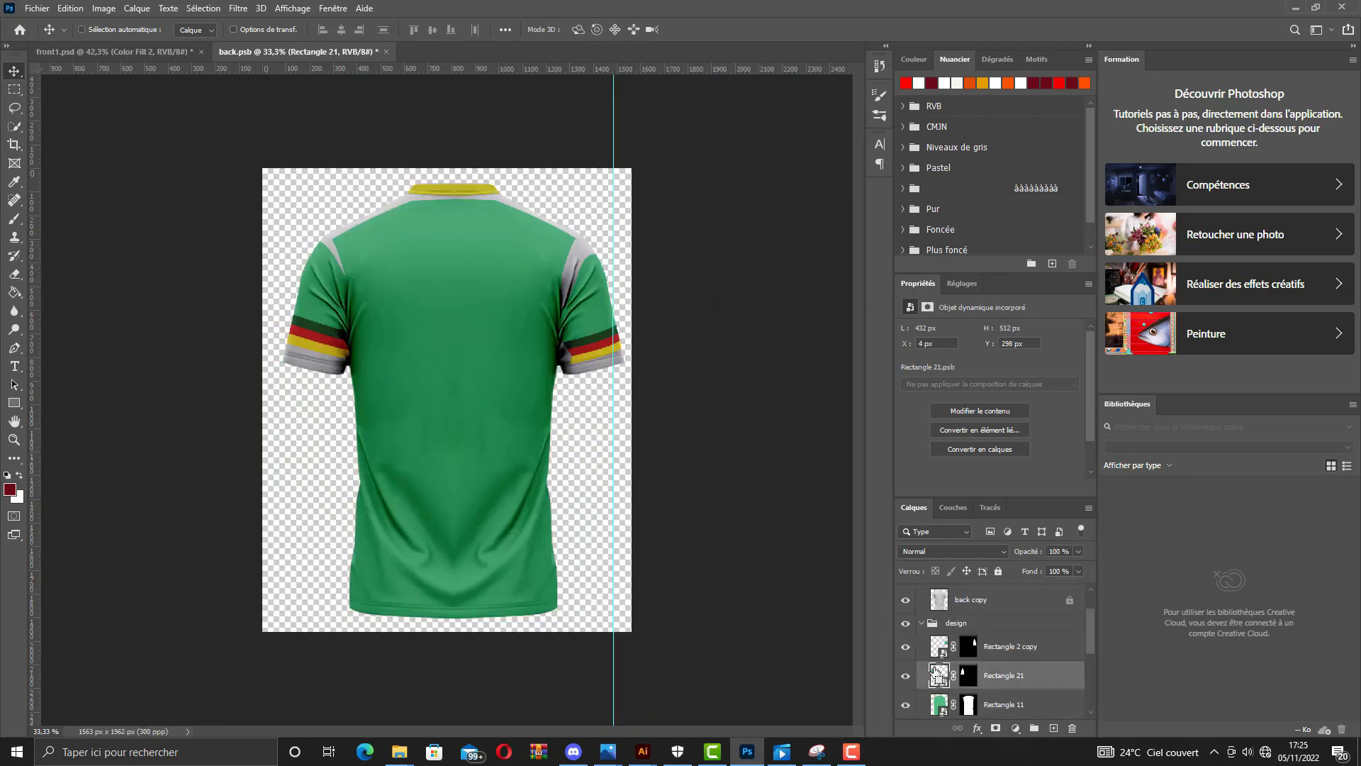
pyautogui.doubleClick(937, 675)
pyautogui.click(718, 311)
pyautogui.hotkey('ctrl', 't')
pyautogui.rightClick(321, 308)
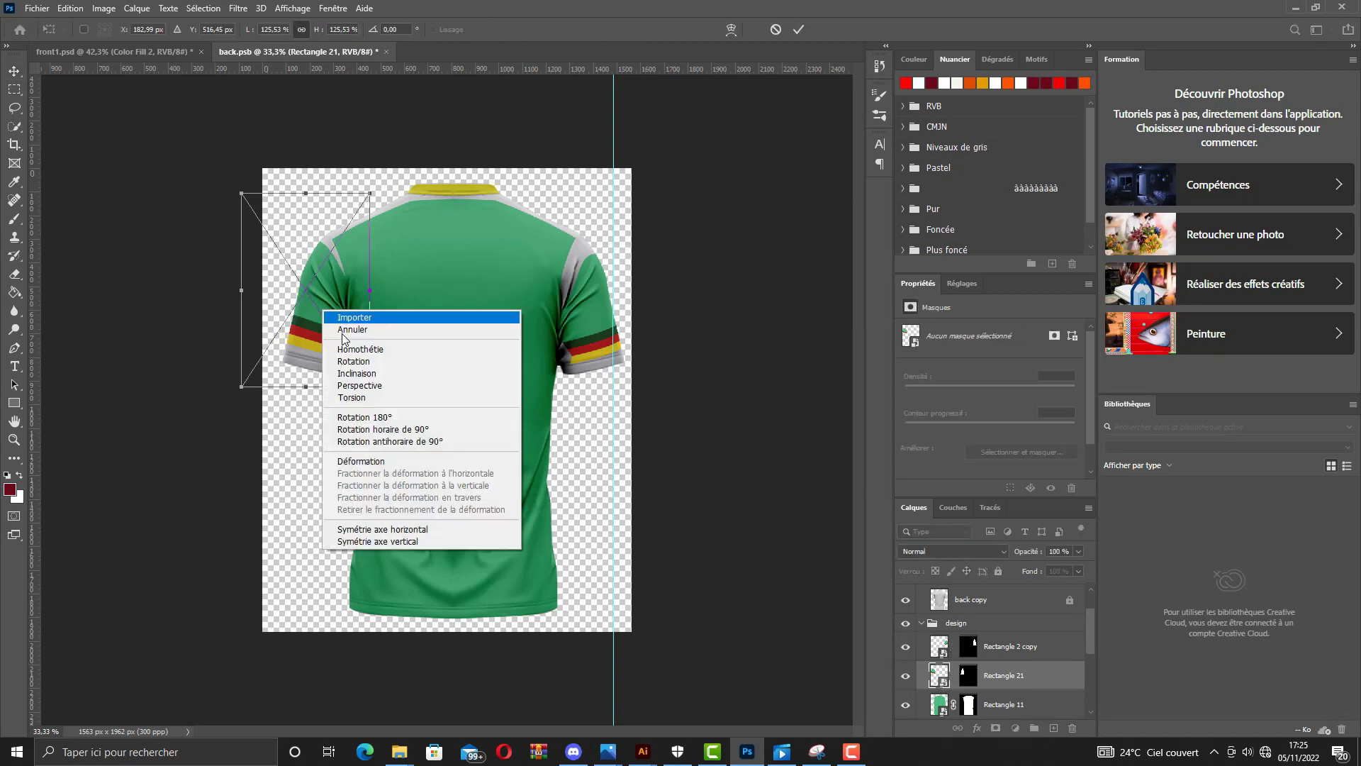
pyautogui.click(351, 397)
pyautogui.moveTo(244, 387); pyautogui.dragTo(240, 410)
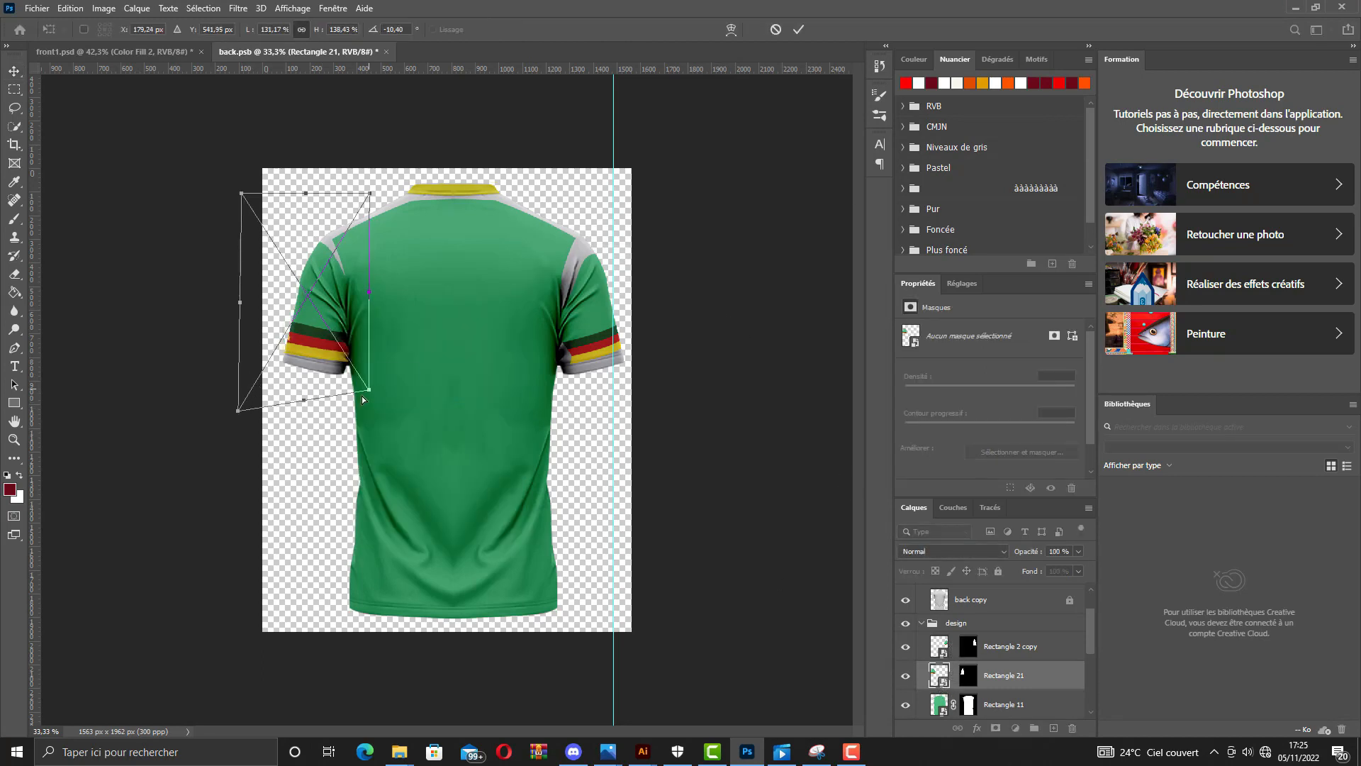
pyautogui.moveTo(368, 390); pyautogui.dragTo(357, 408)
pyautogui.moveTo(369, 193); pyautogui.dragTo(404, 170)
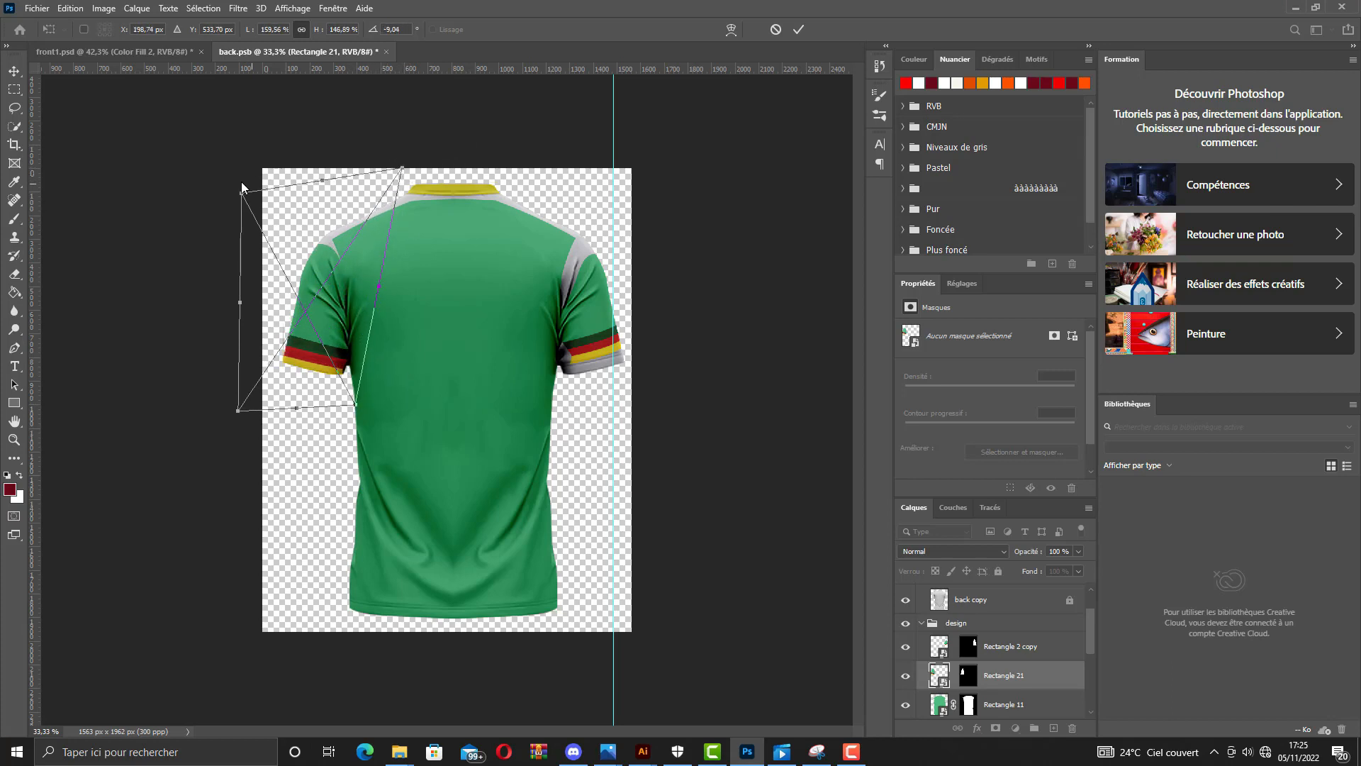
# Warp Rectangle 21, stretching its upper corner far above the shoulder and its inner lower corner inward to fill the seam, and commit the transformation.
pyautogui.rightClick(264, 212)
pyautogui.click(312, 365)
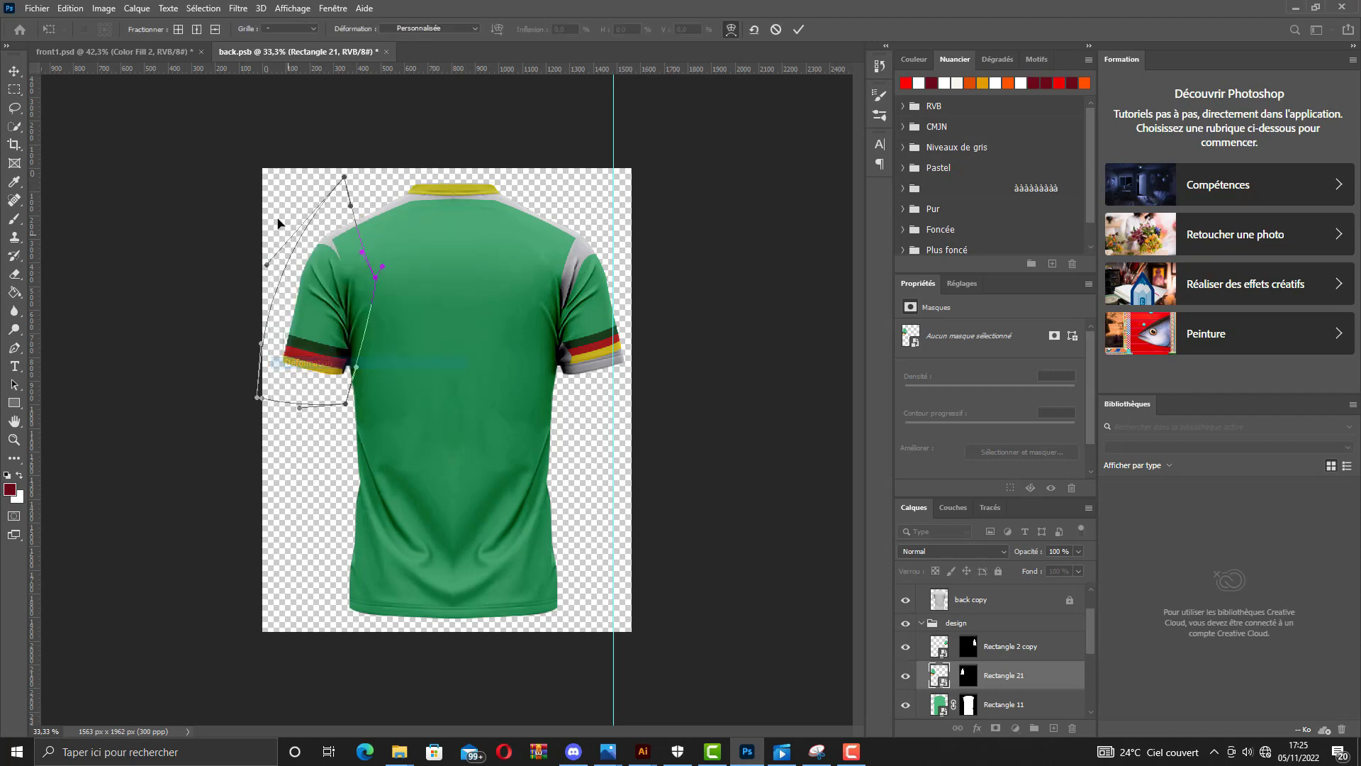
pyautogui.moveTo(345, 178); pyautogui.dragTo(389, 32)
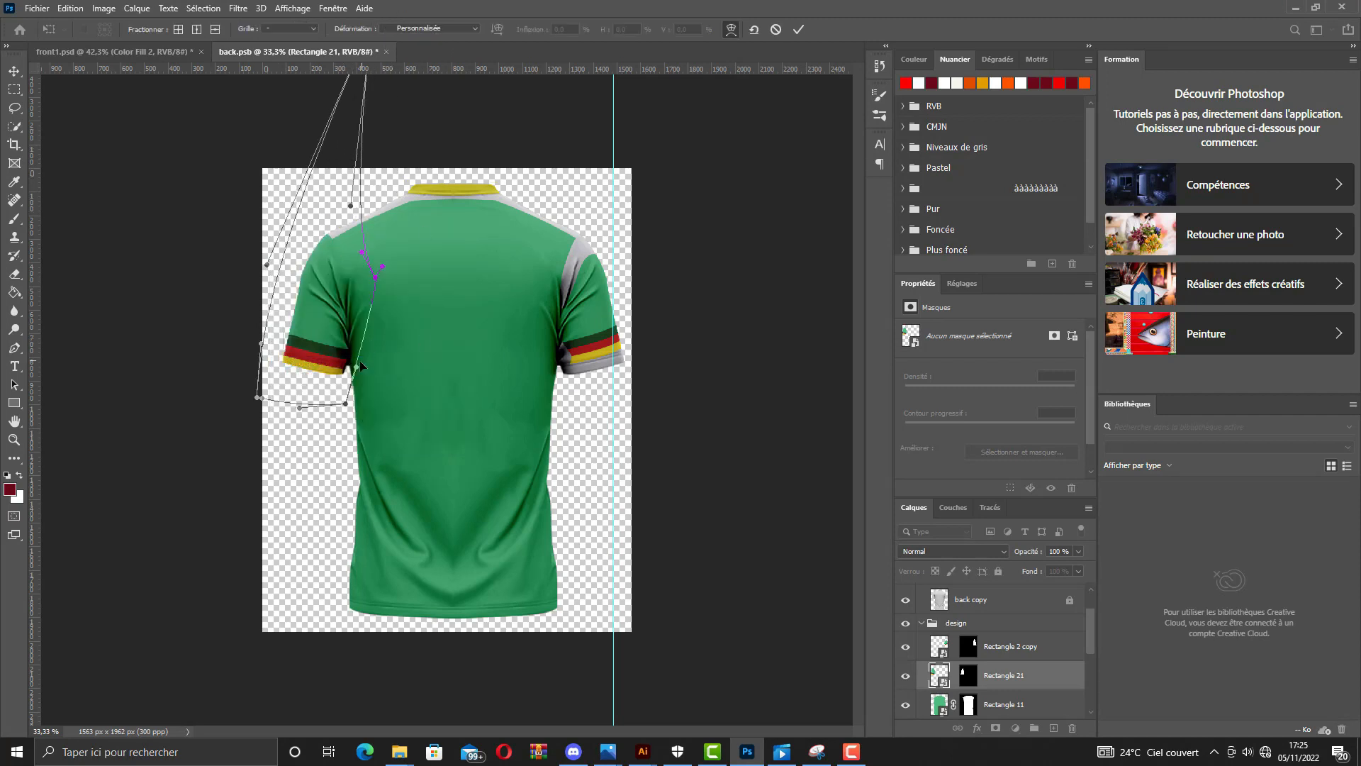
pyautogui.moveTo(347, 404); pyautogui.dragTo(373, 407)
pyautogui.click(795, 31)
pyautogui.click(941, 653)
pyautogui.hotkey('ctrl', 't')
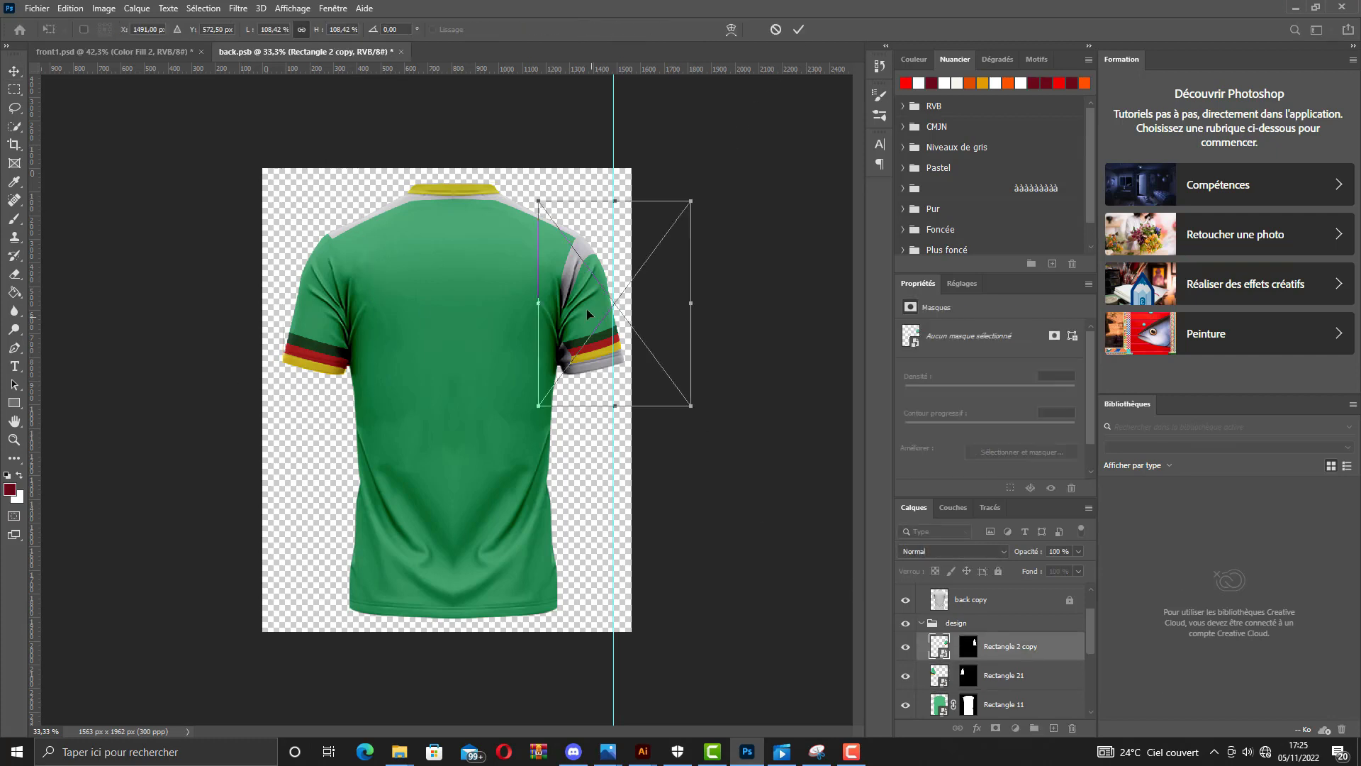
pyautogui.rightClick(584, 319)
pyautogui.click(609, 410)
pyautogui.moveTo(538, 406); pyautogui.dragTo(511, 432)
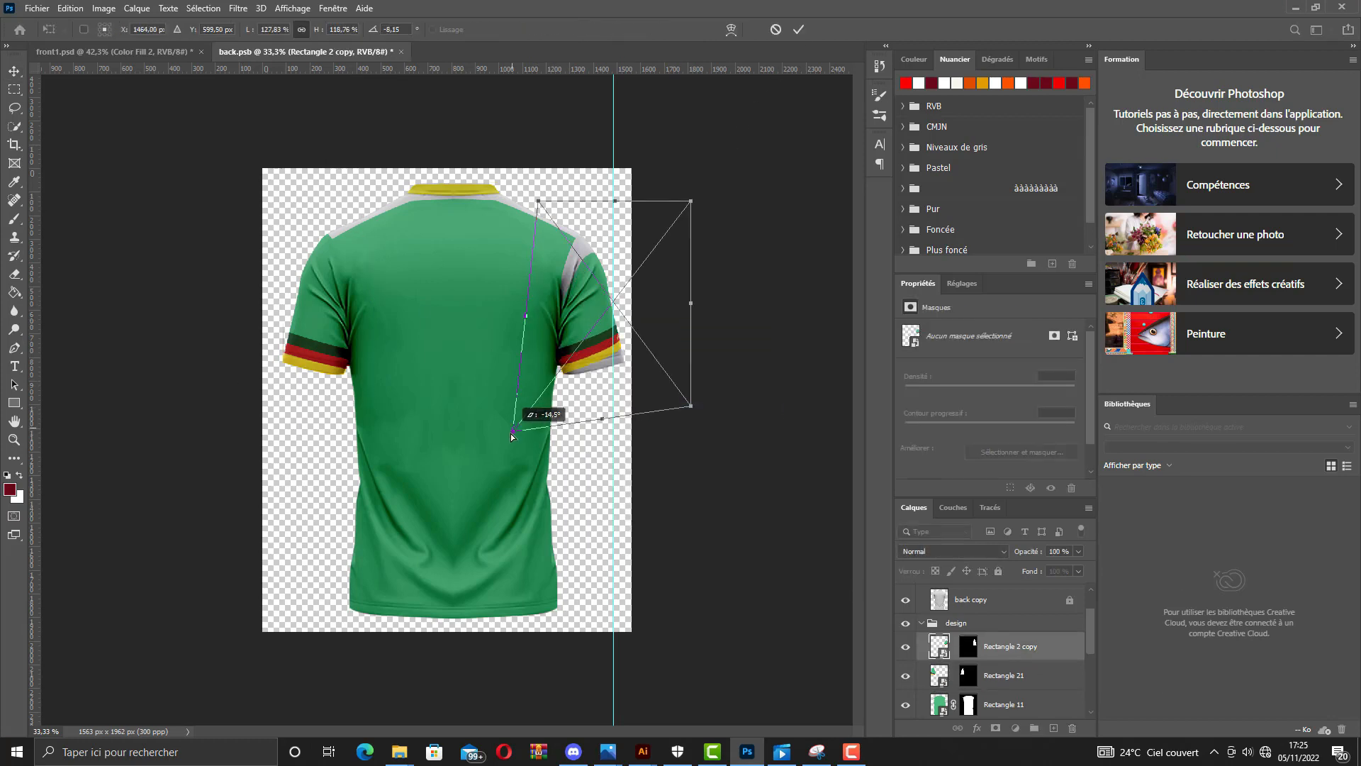
pyautogui.moveTo(693, 408); pyautogui.dragTo(741, 432)
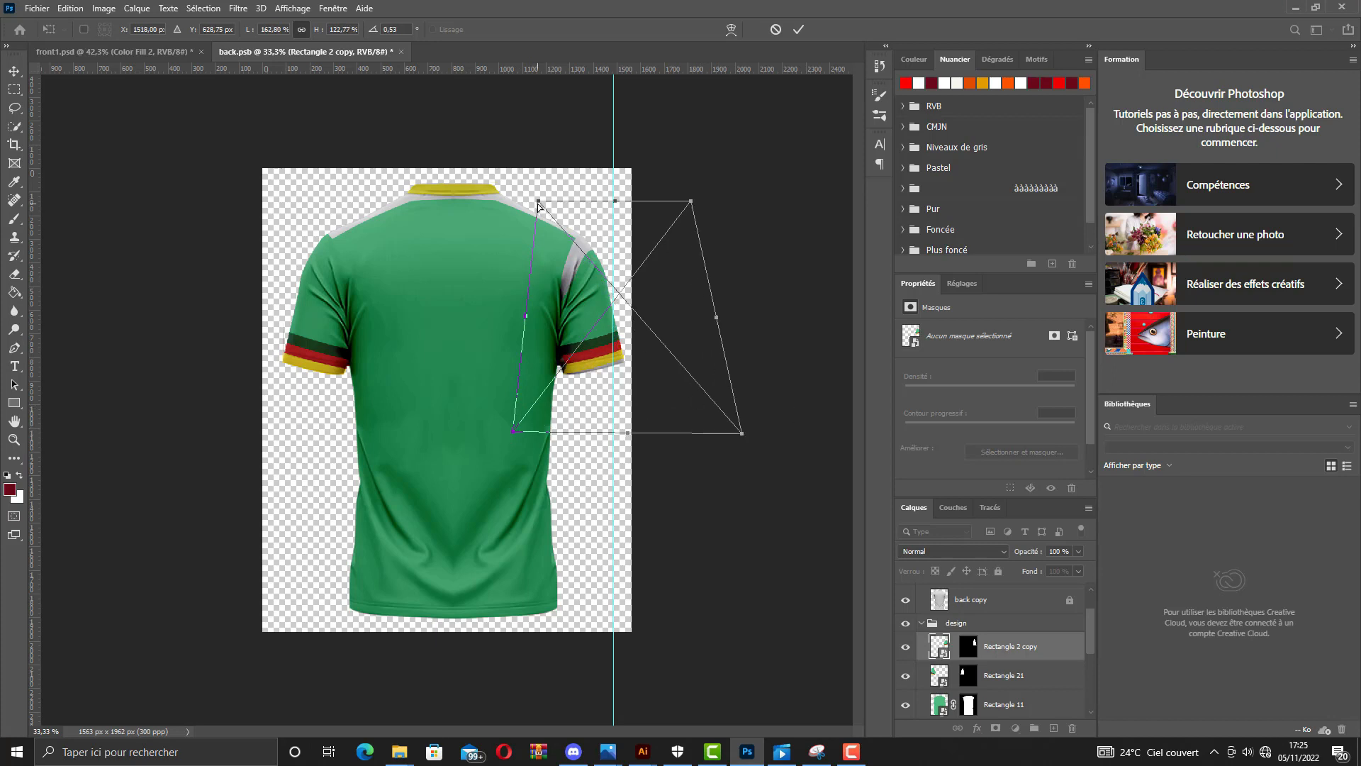
pyautogui.moveTo(538, 203); pyautogui.dragTo(520, 179)
pyautogui.rightClick(580, 260)
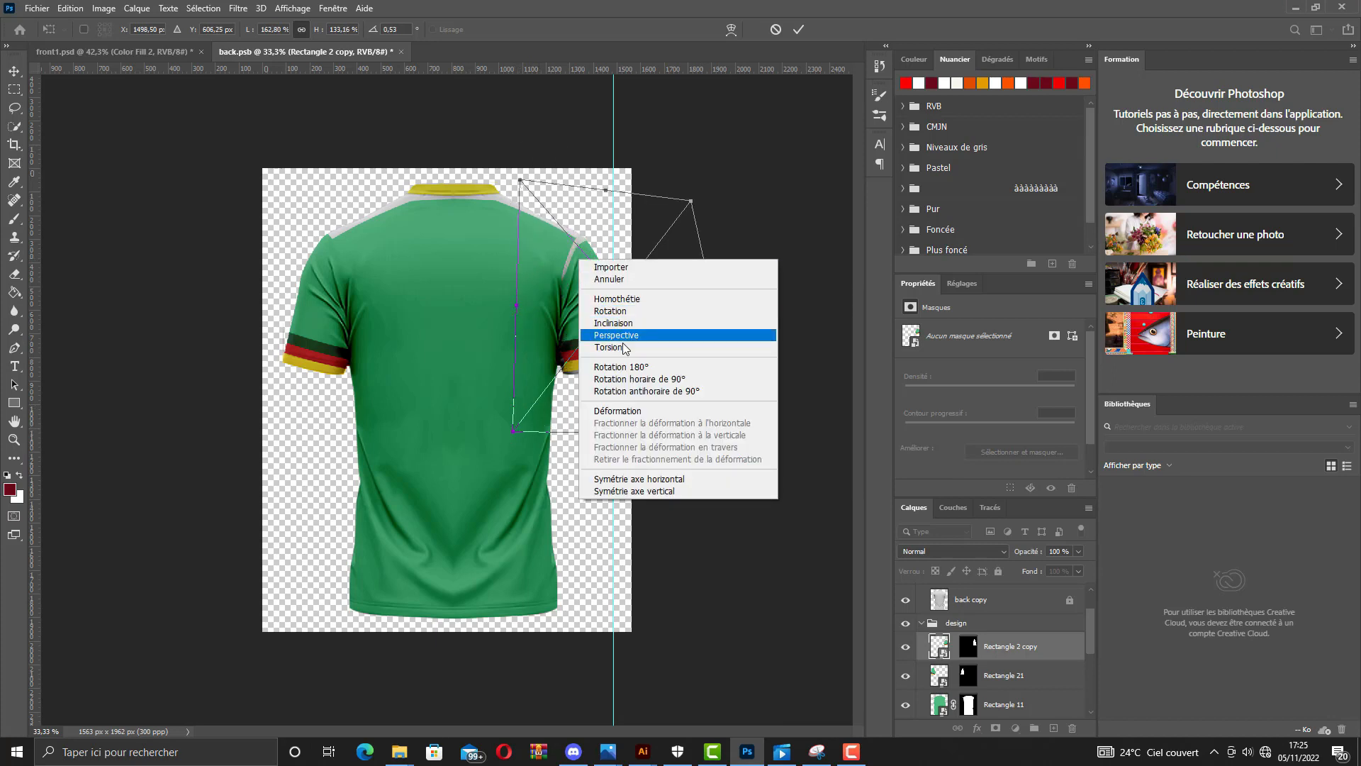
pyautogui.click(617, 411)
pyautogui.moveTo(531, 261); pyautogui.dragTo(547, 343)
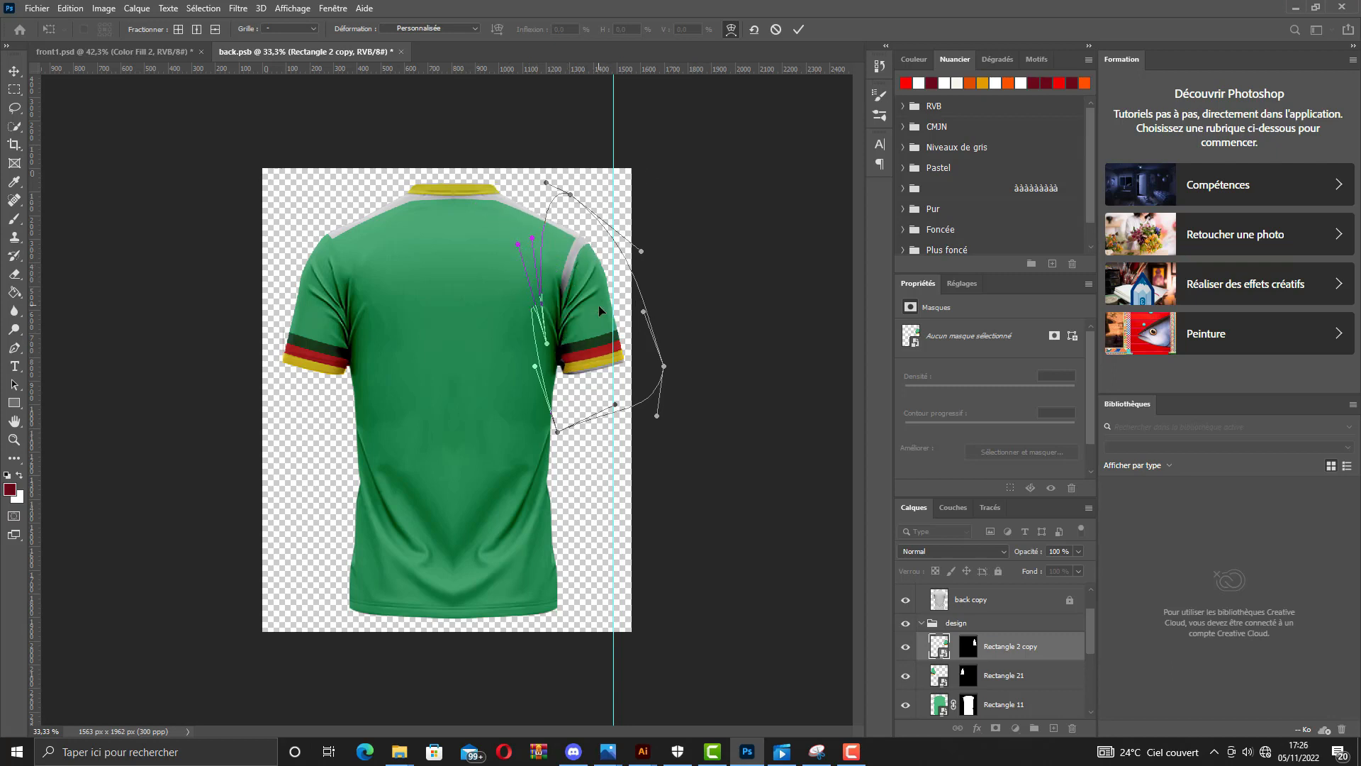
pyautogui.click(775, 31)
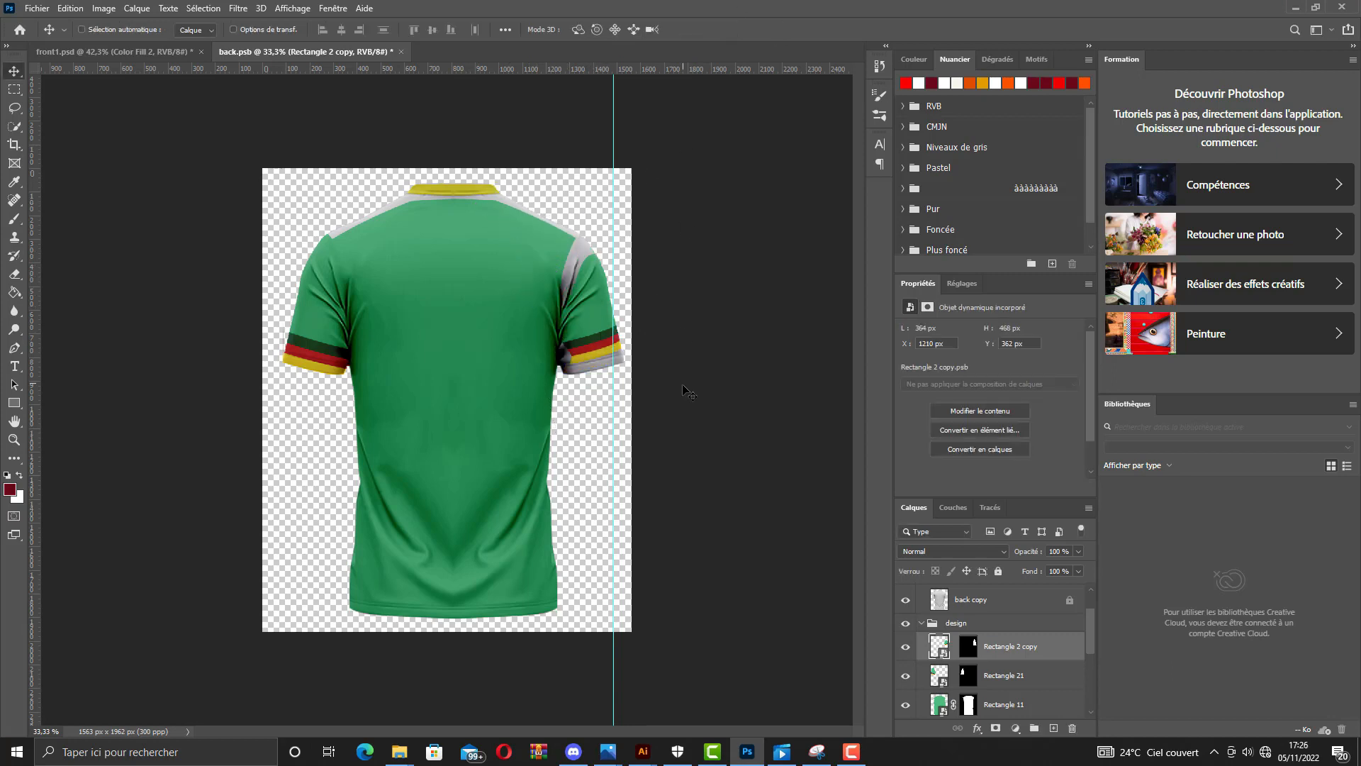
# Distort the right sleeve layer Rectangle 2 copy, pulling its lower corners outward below the cuff and its inner upper corner up toward the collar.
pyautogui.hotkey('ctrl', 't')
pyautogui.rightClick(551, 291)
pyautogui.click(612, 398)
pyautogui.moveTo(539, 407); pyautogui.dragTo(518, 431)
pyautogui.moveTo(691, 408); pyautogui.dragTo(728, 442)
pyautogui.moveTo(538, 205); pyautogui.dragTo(507, 169)
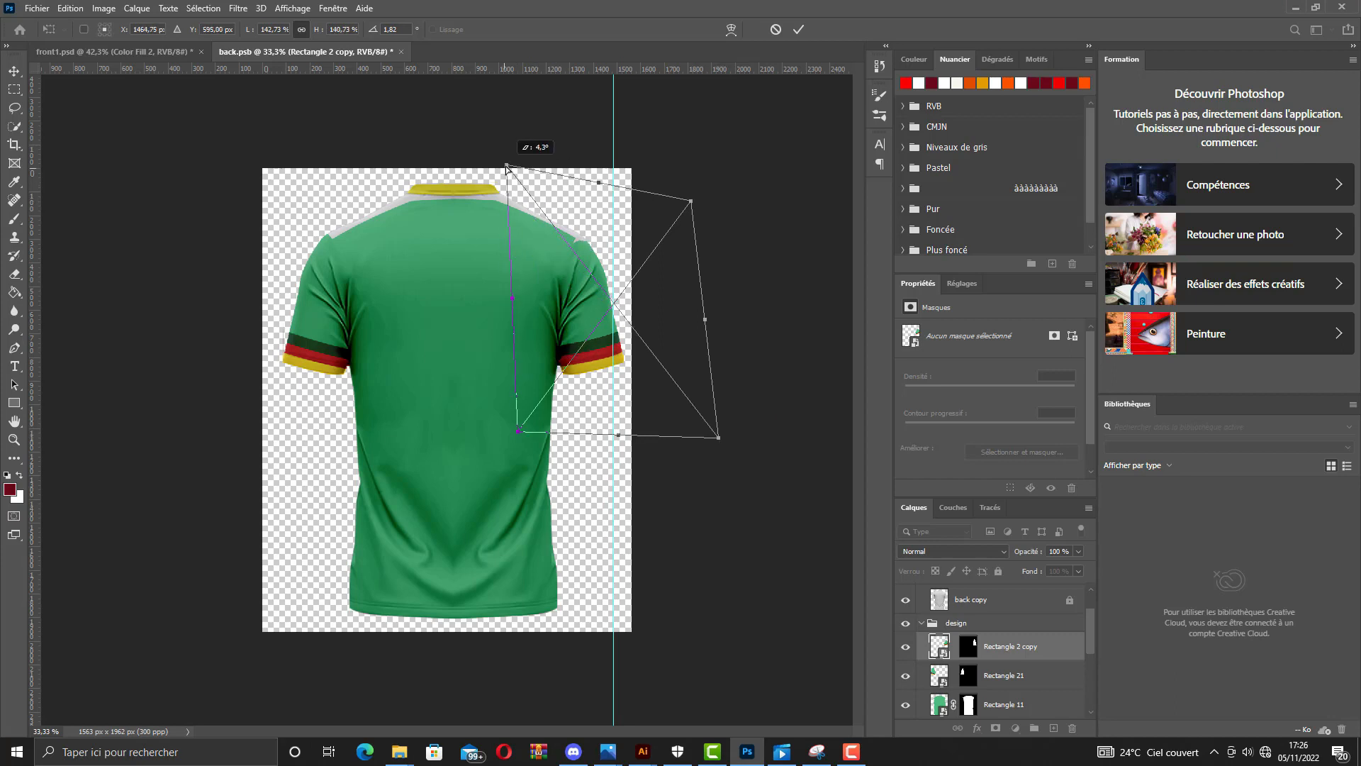
# Warp Rectangle 2 copy, stretching its lower inner area and upper corner inward to cover the sleeve's shoulder seam, and apply the transformation.
pyautogui.rightClick(567, 279)
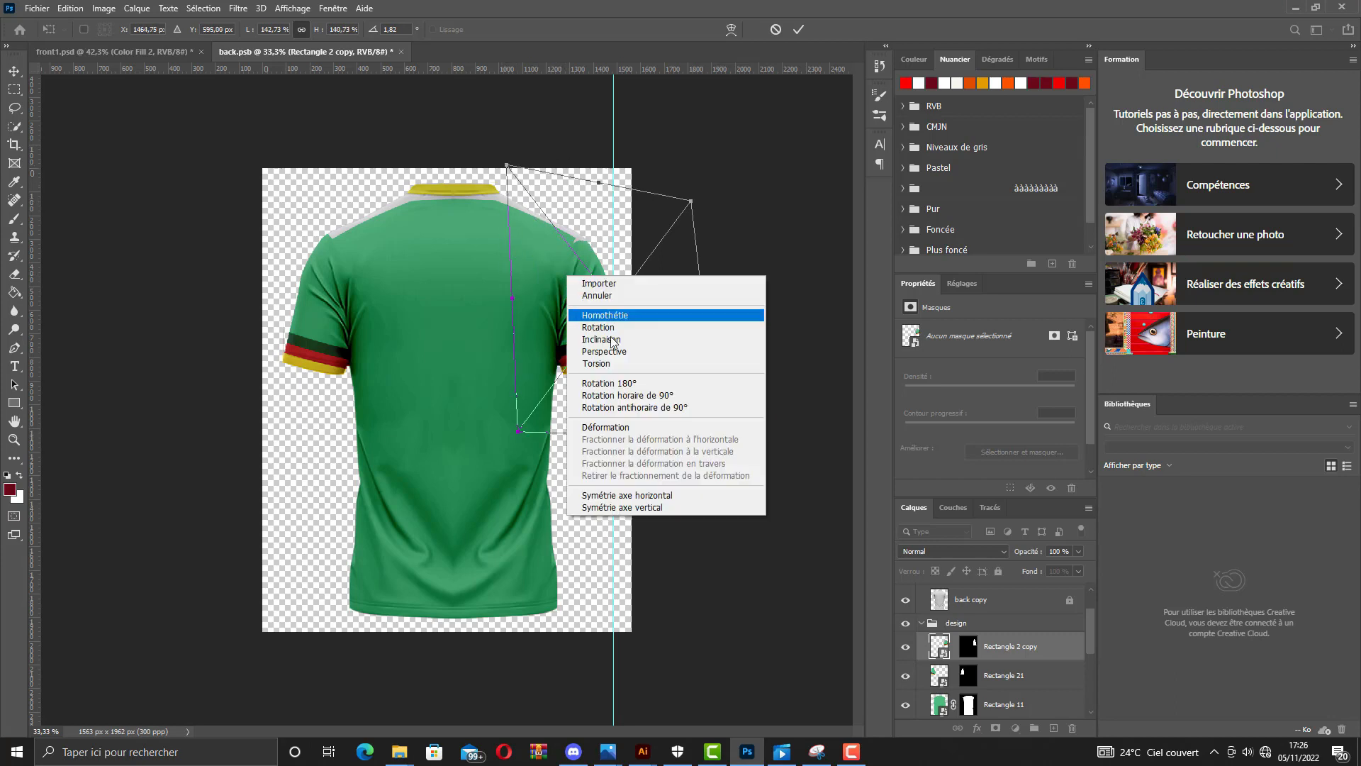
pyautogui.click(624, 434)
pyautogui.moveTo(718, 437); pyautogui.dragTo(676, 405)
pyautogui.moveTo(558, 434); pyautogui.dragTo(468, 454)
pyautogui.moveTo(532, 374); pyautogui.dragTo(665, 392)
pyautogui.moveTo(467, 449); pyautogui.dragTo(449, 438)
pyautogui.moveTo(559, 185); pyautogui.dragTo(505, 114)
pyautogui.moveTo(528, 271); pyautogui.dragTo(470, 251)
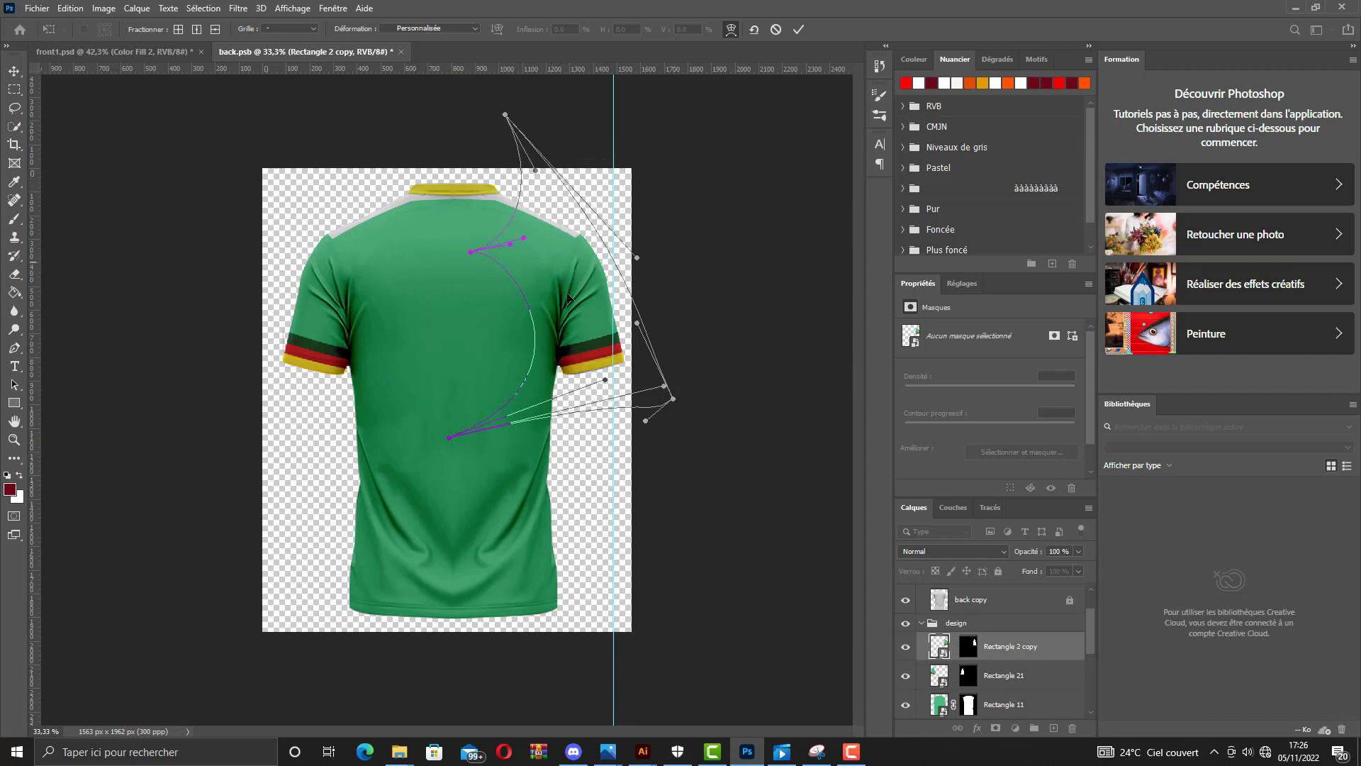
pyautogui.click(21, 74)
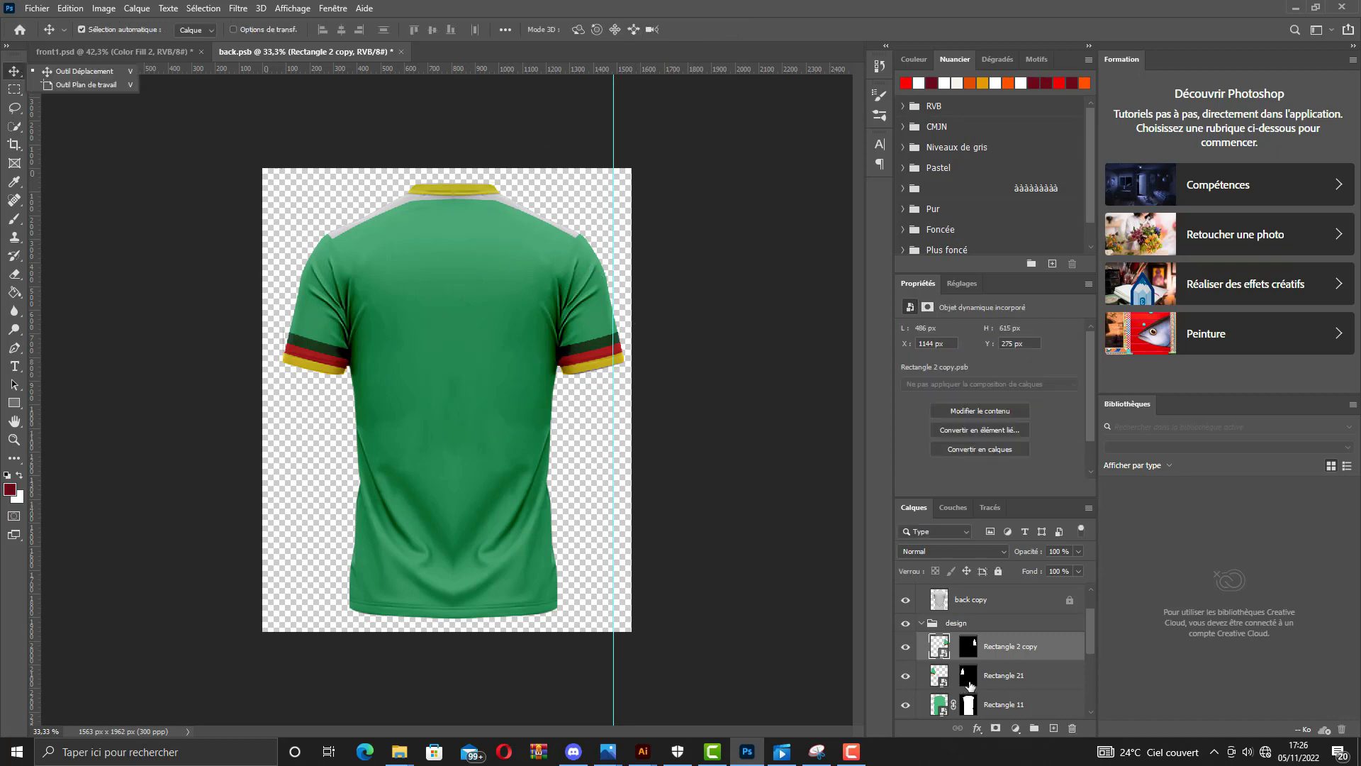
# Warp the back body layer Rectangle 11, raising both upper corners outward to cover the shoulders beside the collar, and commit the transformation.
pyautogui.click(943, 708)
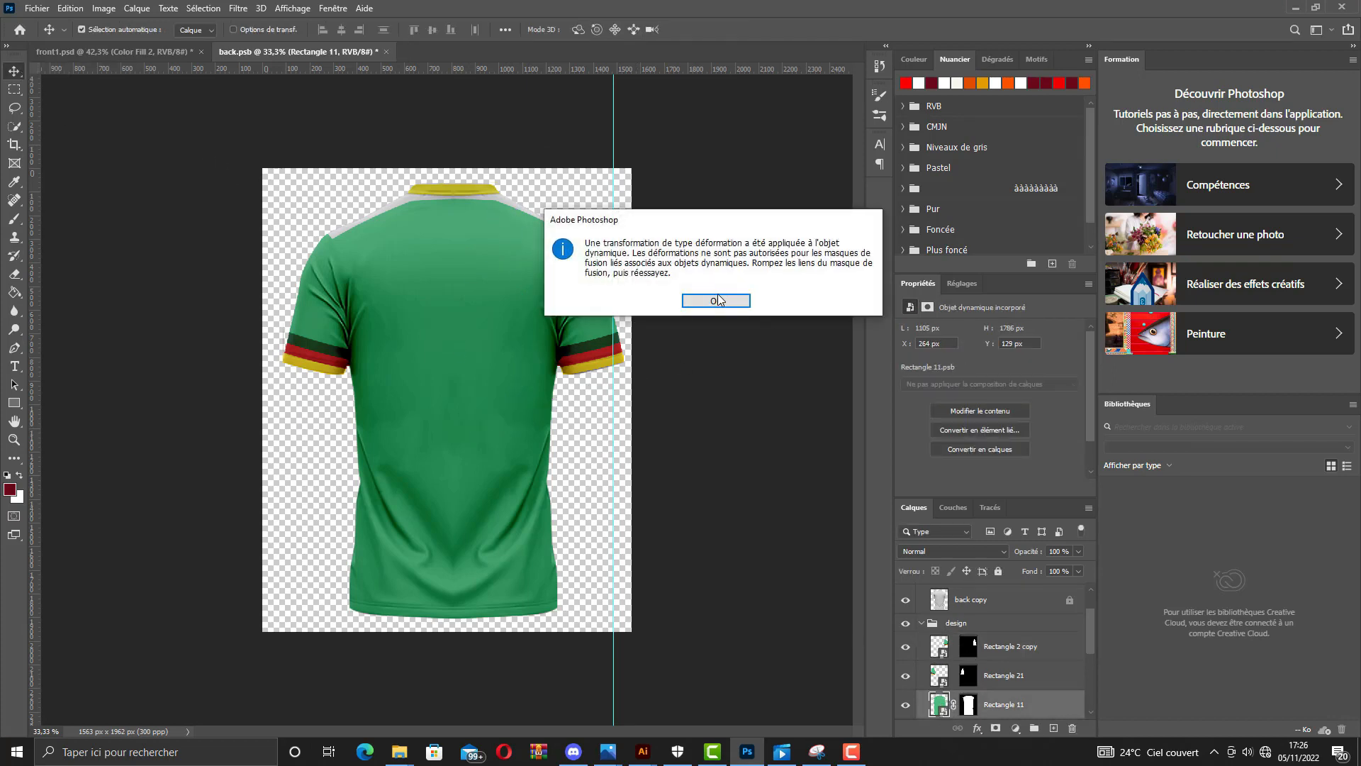
pyautogui.click(717, 301)
pyautogui.hotkey('ctrl', 't')
pyautogui.rightClick(483, 290)
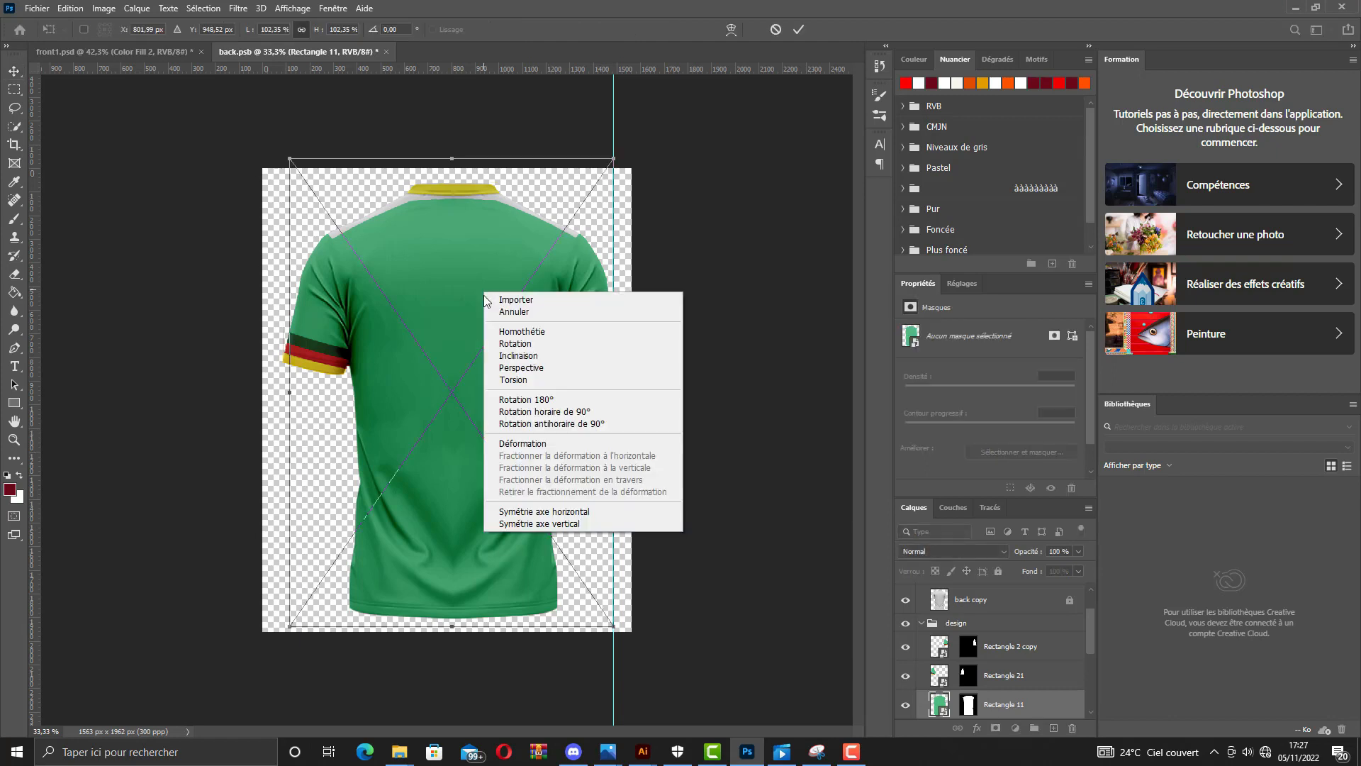
pyautogui.click(539, 380)
pyautogui.rightClick(484, 231)
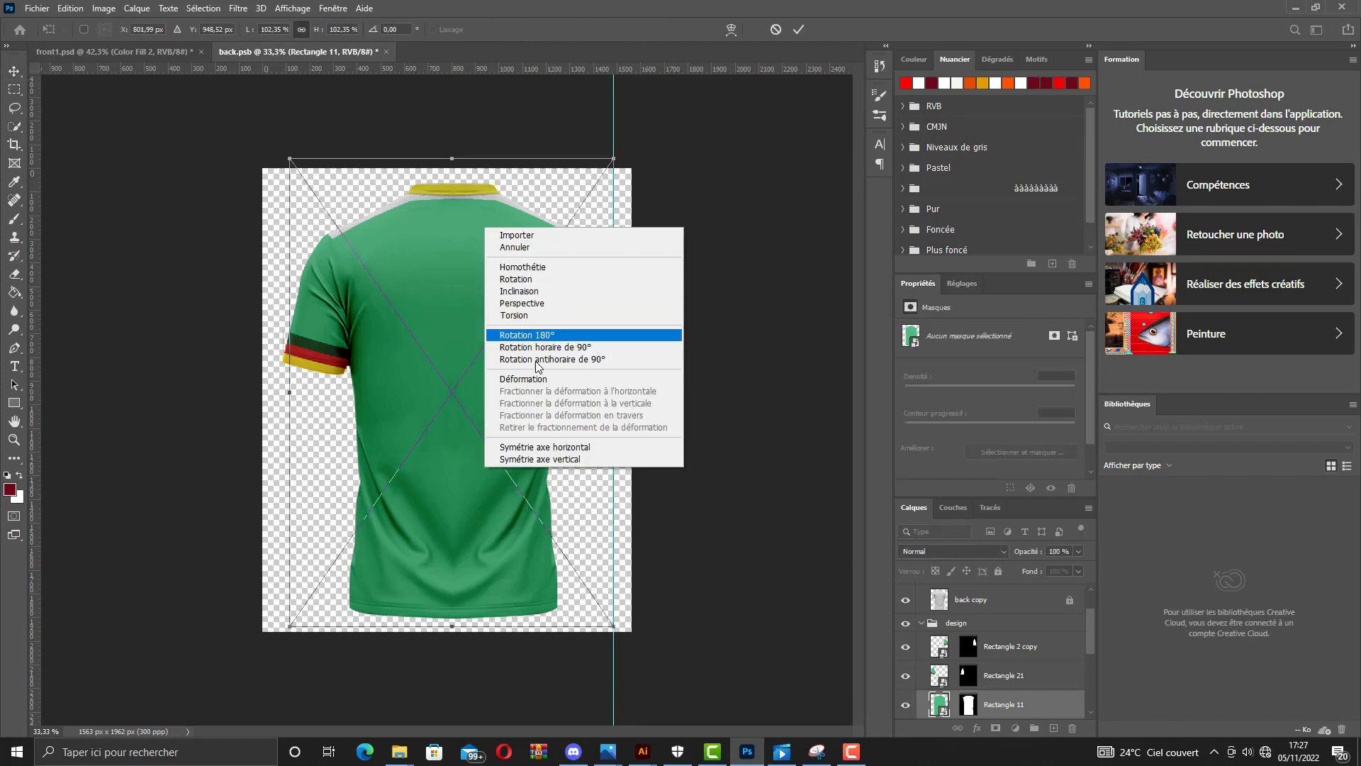
pyautogui.click(538, 378)
pyautogui.moveTo(289, 158); pyautogui.dragTo(272, 130)
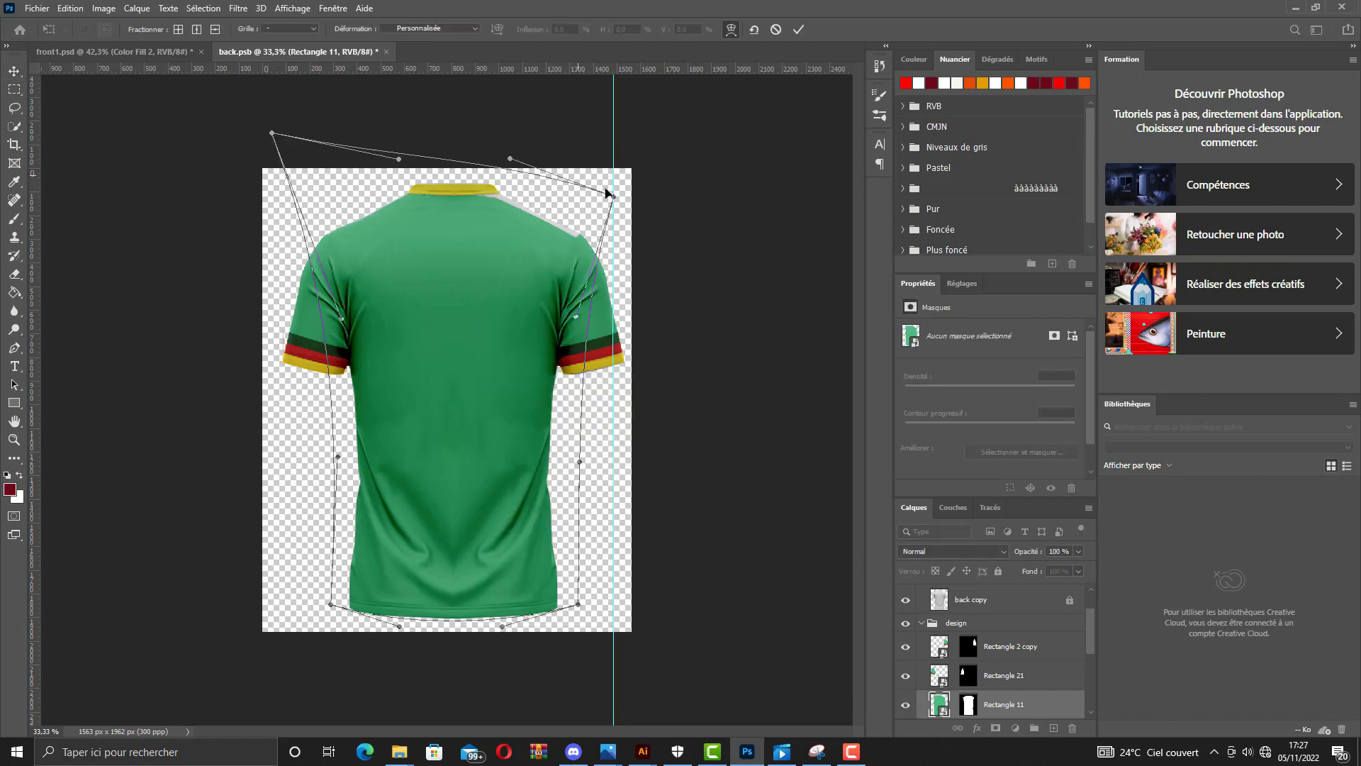
pyautogui.moveTo(612, 196); pyautogui.dragTo(622, 161)
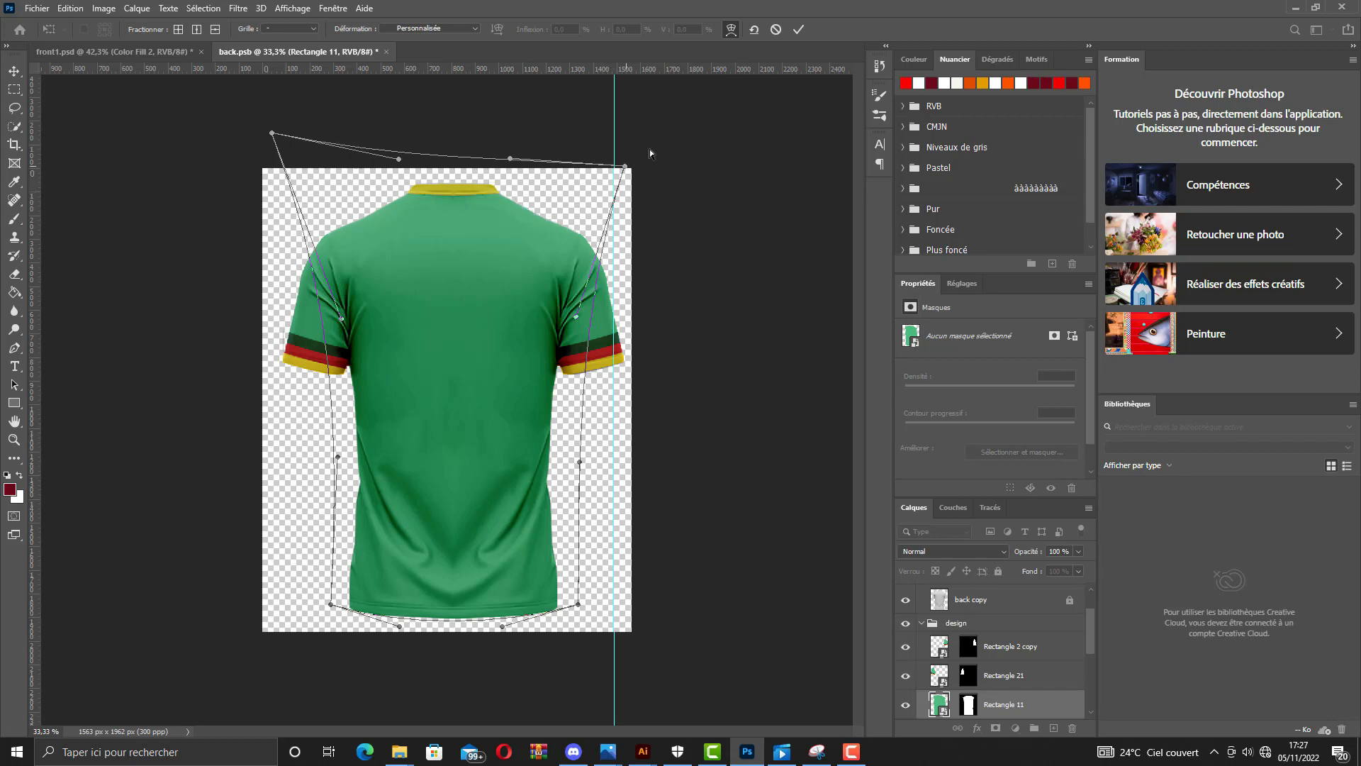
pyautogui.click(798, 29)
# Change the back collar's Color Fill 2 layer to red.
pyautogui.scroll(-3, 1003, 615)
pyautogui.doubleClick(944, 664)
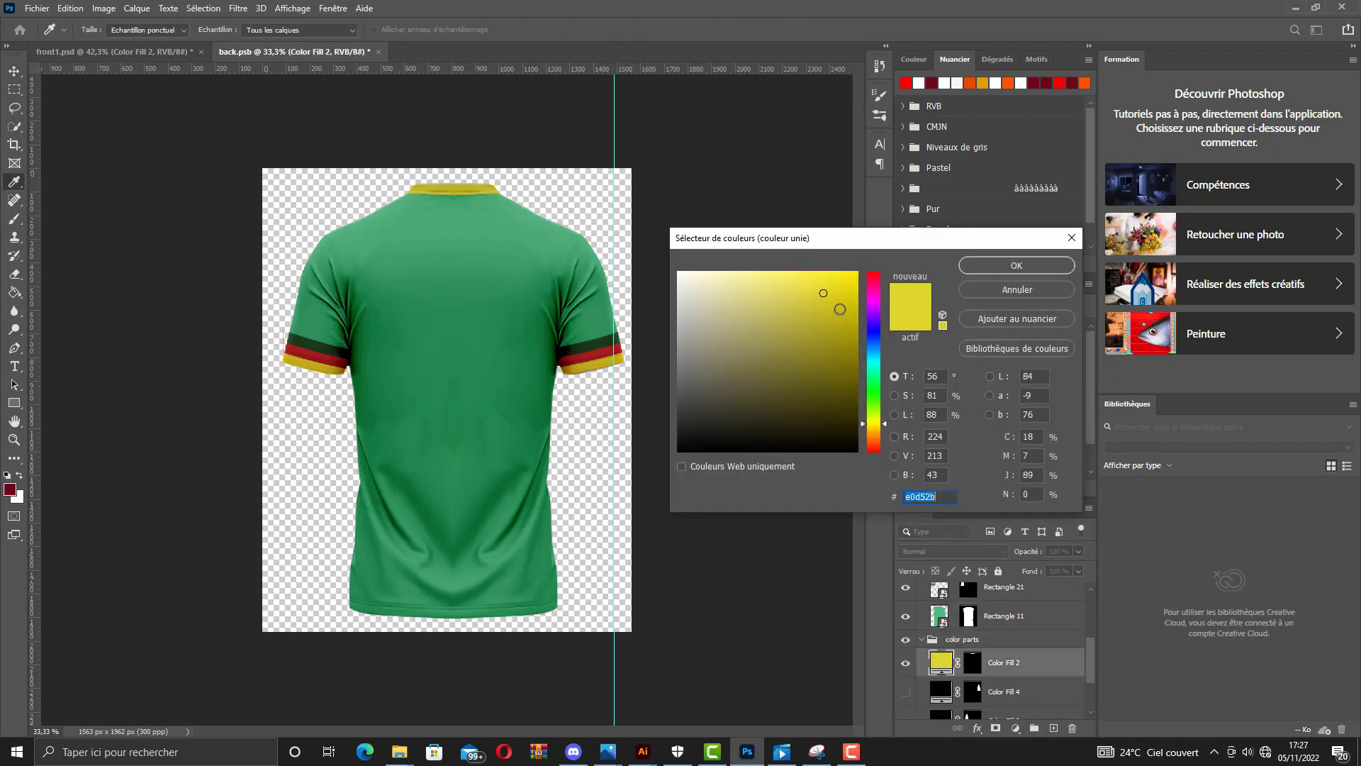
pyautogui.moveTo(874, 284); pyautogui.dragTo(879, 253)
pyautogui.click(1006, 267)
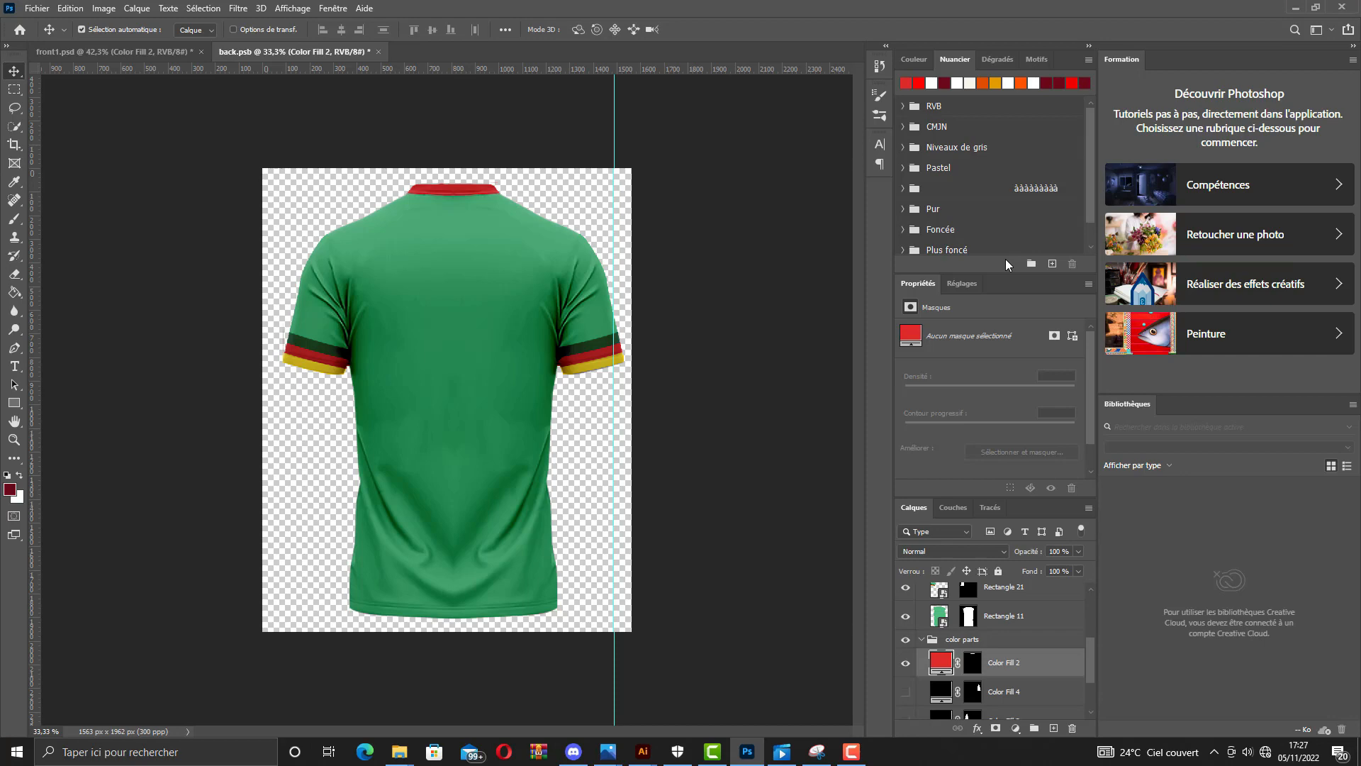
# Review the front and back jersey render ensemble_1.jpg, and switch to the Illustrator artwork Untitled-1 copy.
pyautogui.click(850, 751)
pyautogui.click(406, 234)
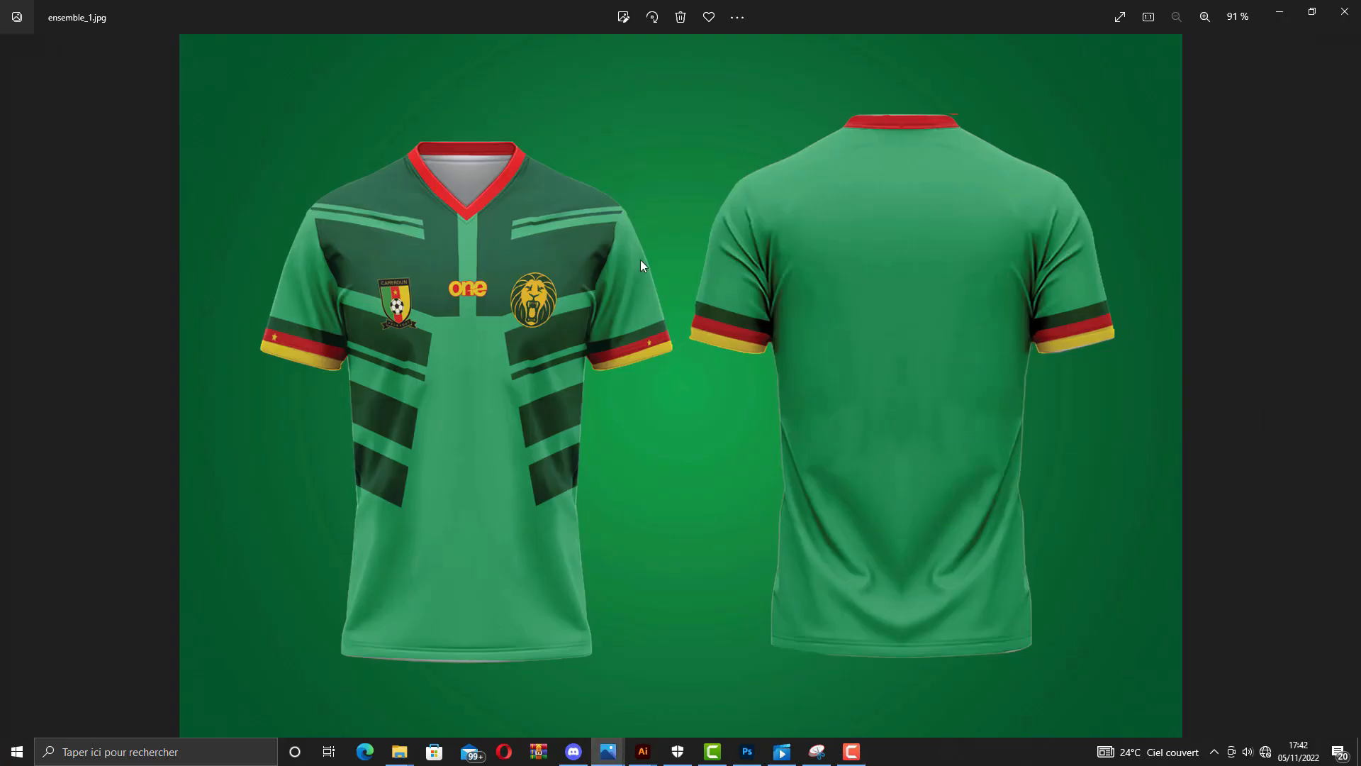
pyautogui.scroll(2, 938, 344)
pyautogui.scroll(-2, 939, 344)
pyautogui.moveTo(642, 753)
pyautogui.click(653, 705)
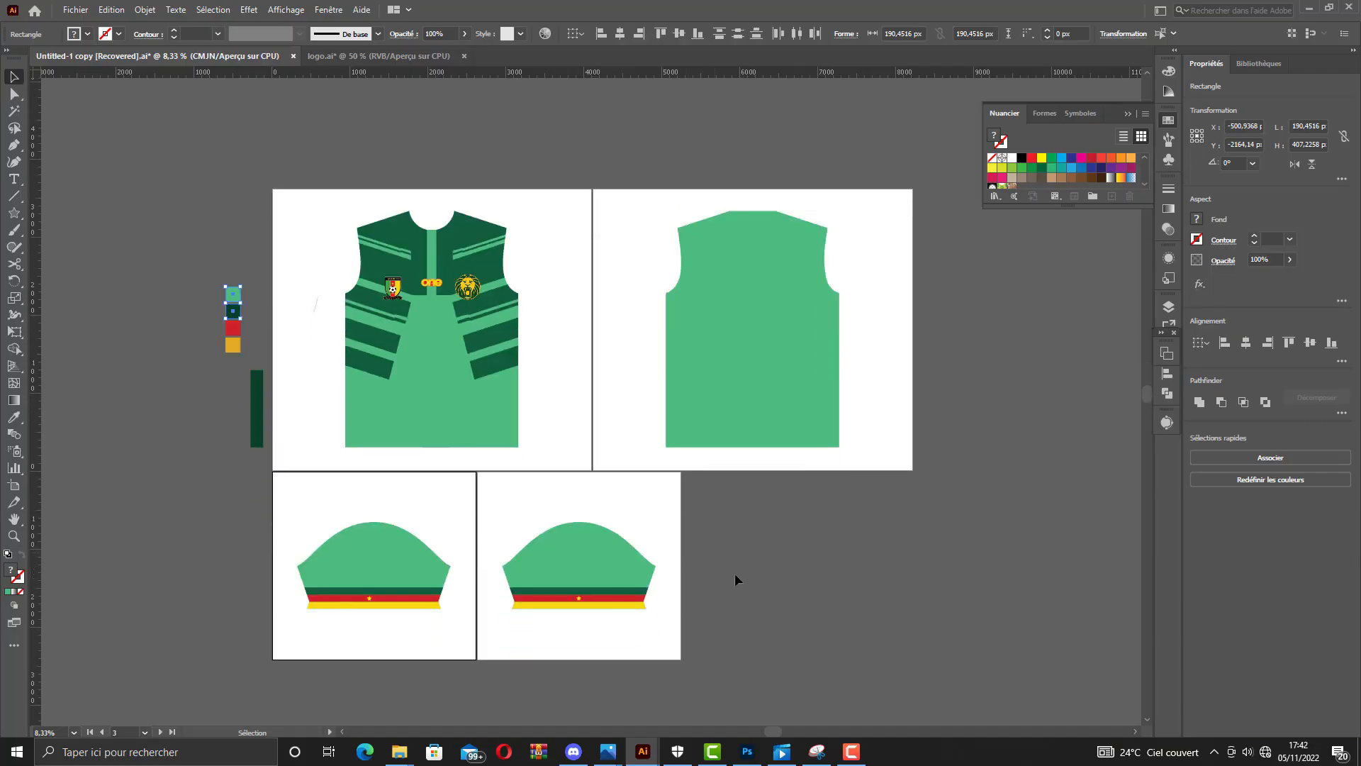